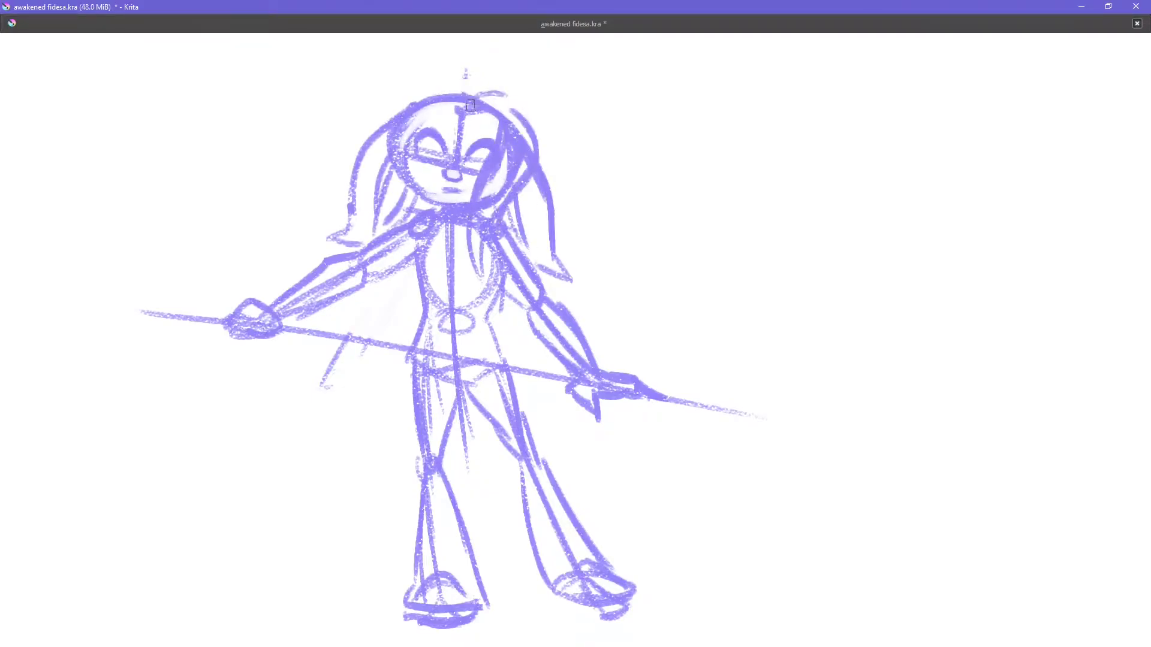
Step: Refine the figure's leg lines and sketch the staff's ornate head beyond the hand, with a crossguard, gem, wings and round orb
{"action": "mouse_move", "coordinate": [414, 211]}
{"action": "left_mouse_down"}
{"action": "mouse_move", "coordinate": [543, 280]}
{"action": "mouse_move", "coordinate": [501, 297]}
{"action": "mouse_move", "coordinate": [444, 480]}
{"action": "mouse_move", "coordinate": [630, 599]}
{"action": "mouse_move", "coordinate": [414, 617]}
{"action": "left_mouse_up"}
{"action": "key", "text": "Tab"}
{"action": "key", "text": "minus"}
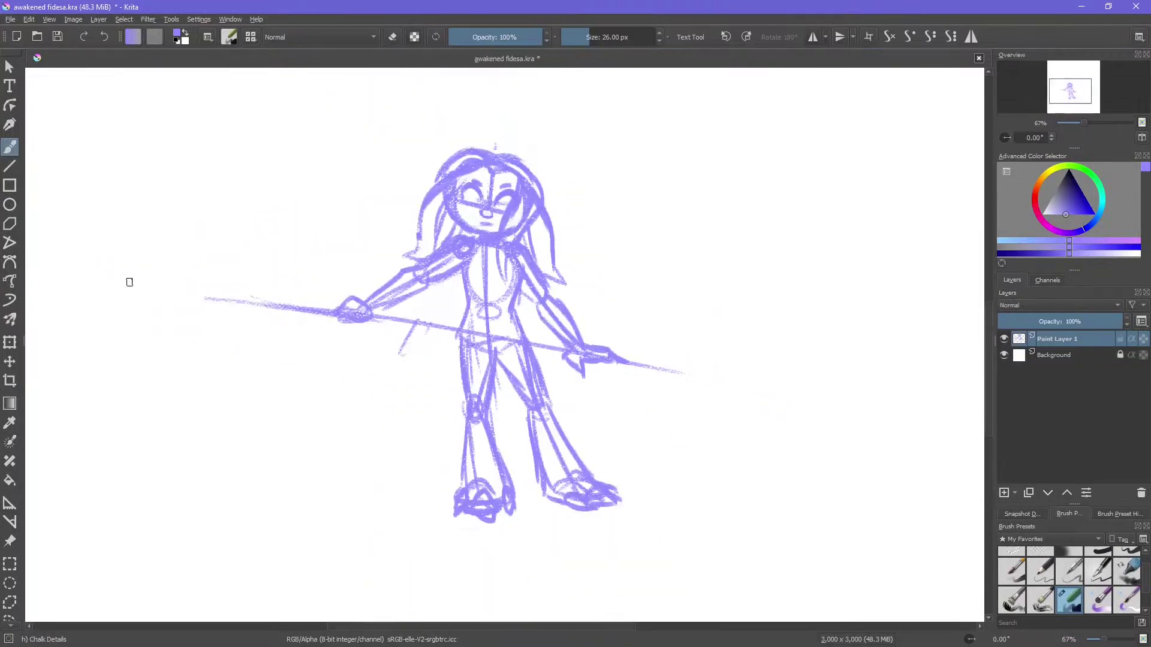
{"action": "key", "text": "ctrl+]"}
{"action": "key", "text": "ctrl+]"}
{"action": "key", "text": "ctrl+]"}
{"action": "key", "text": "ctrl+]"}
{"action": "key", "text": "ctrl+]"}
{"action": "key", "text": "ctrl+]"}
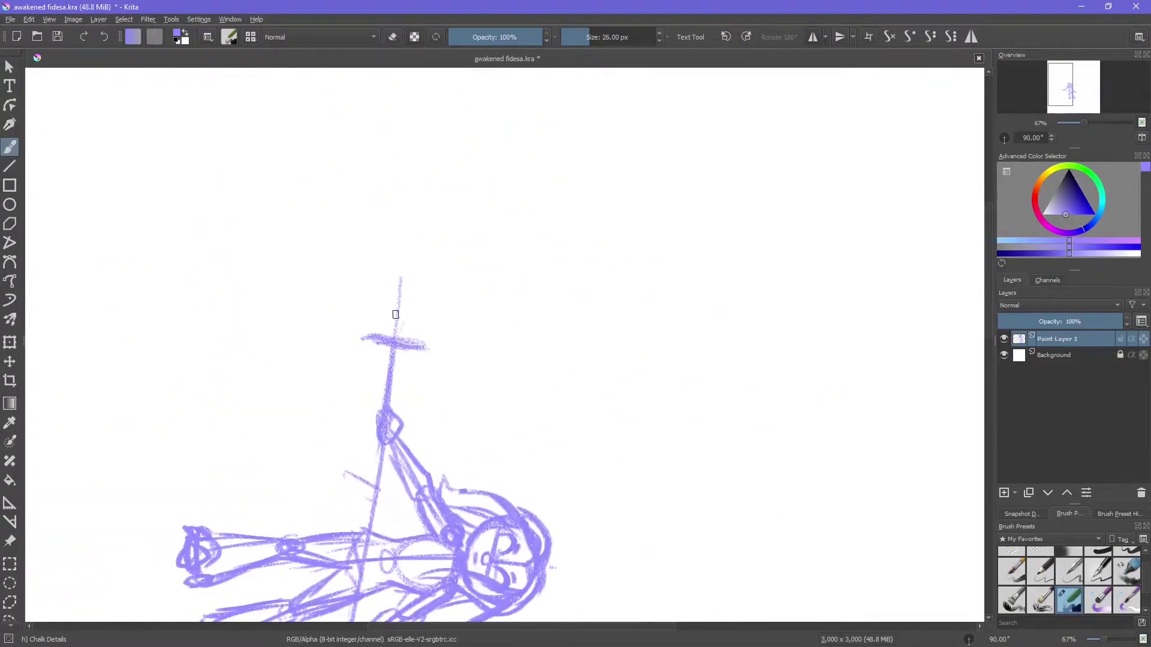
{"action": "mouse_move", "coordinate": [421, 291]}
{"action": "left_mouse_down"}
{"action": "mouse_move", "coordinate": [372, 262]}
{"action": "mouse_move", "coordinate": [450, 219]}
{"action": "mouse_move", "coordinate": [361, 307]}
{"action": "mouse_move", "coordinate": [401, 376]}
{"action": "mouse_move", "coordinate": [463, 412]}
{"action": "left_mouse_up"}
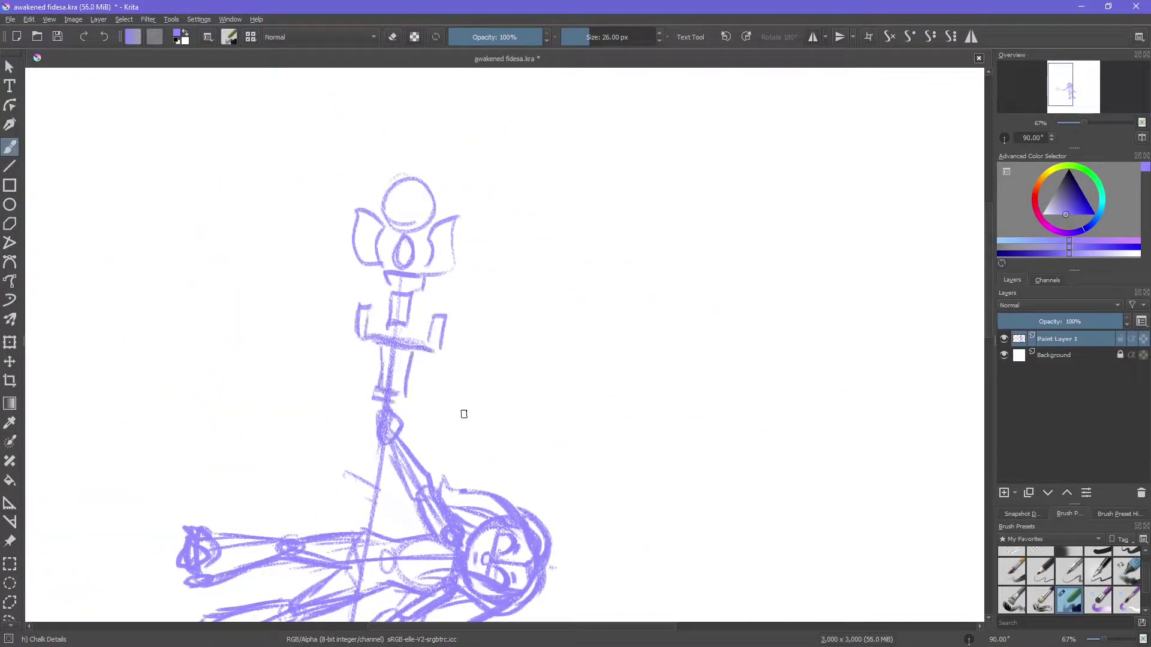
Step: Sketch the grip and pronged tip at the opposite end of the staff with the canvas rotated, then restore the upright view
{"action": "key", "text": "5"}
{"action": "key", "text": "ctrl+]"}
{"action": "key", "text": "ctrl+]"}
{"action": "key", "text": "ctrl+]"}
{"action": "key", "text": "ctrl+]"}
{"action": "key", "text": "ctrl+]"}
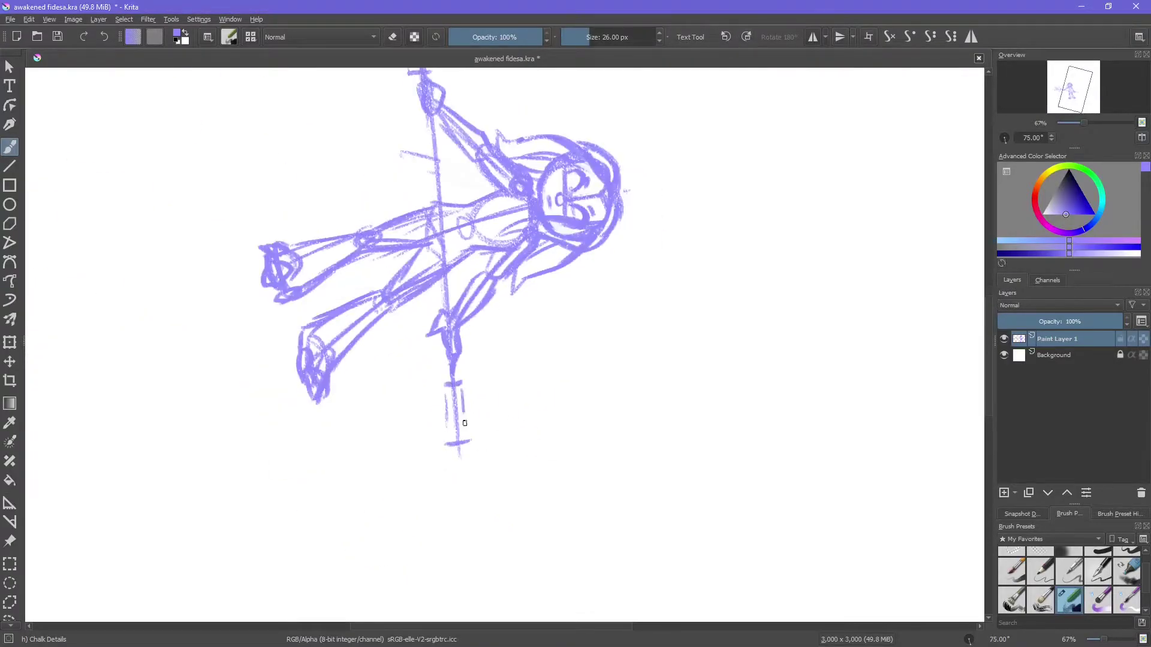
{"action": "key", "text": "5"}
Step: Rotate the selected leg and level the staff, checking the pose in a mirrored view
{"action": "key", "text": "ctrl+t"}
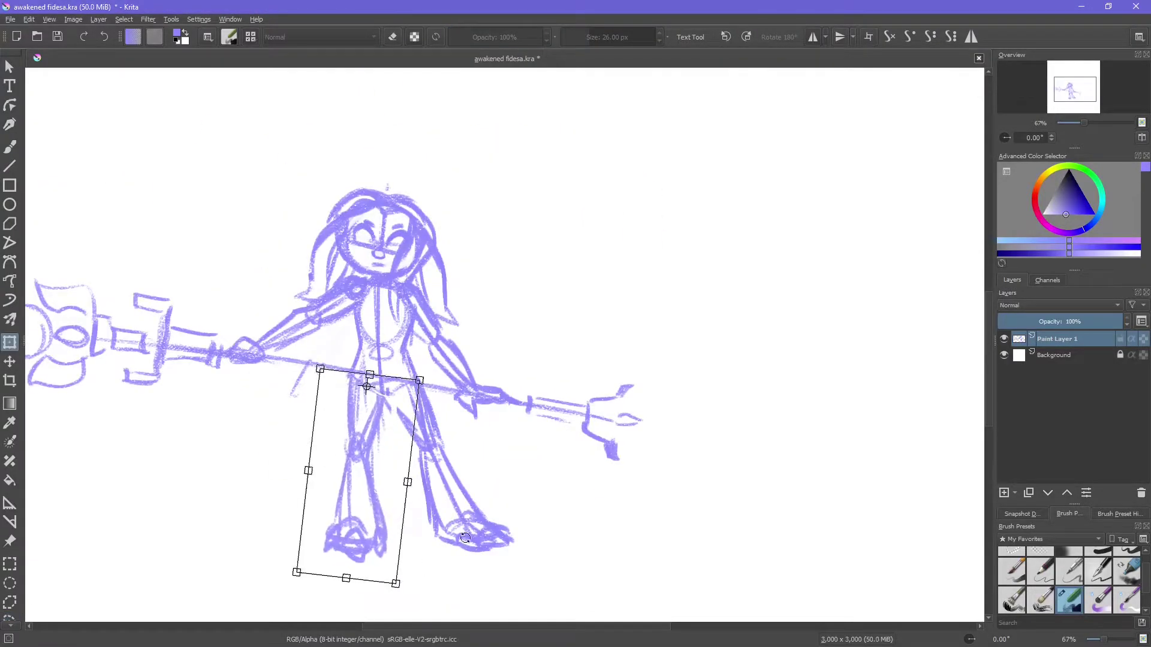
{"action": "key", "text": "m"}
{"action": "key", "text": "m"}
{"action": "key", "text": "m"}
{"action": "key", "text": "b"}
{"action": "key", "text": "m"}
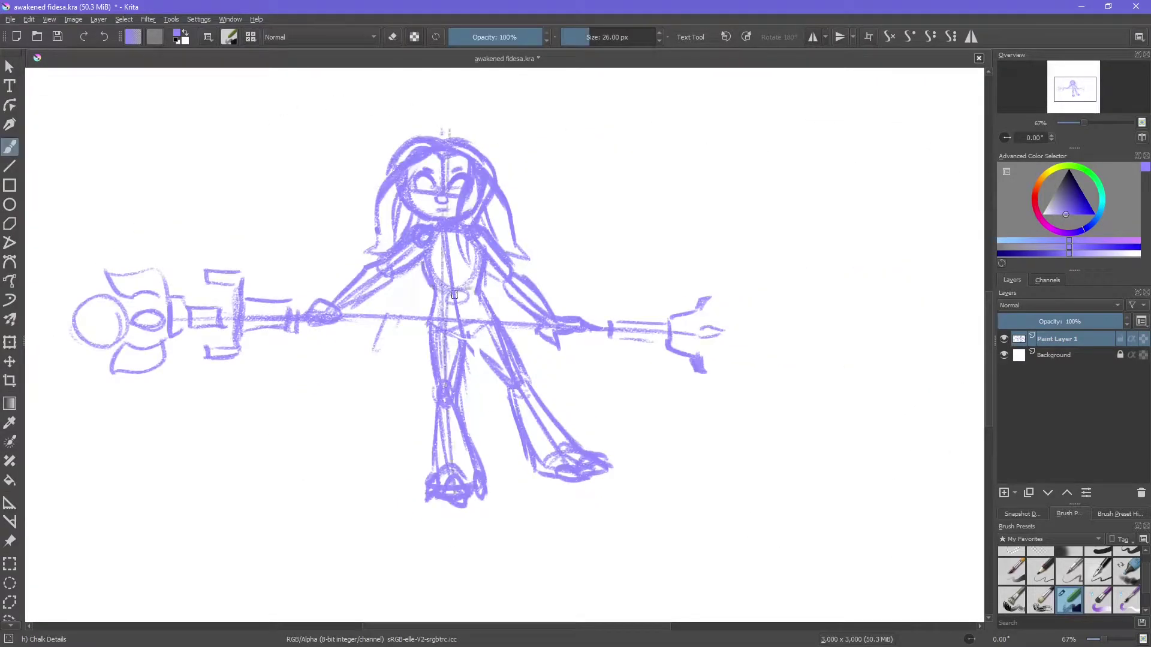
Step: Transform and erase parts of the outstretched leg, and redraw it bent at the knee with the foot raised
{"action": "key", "text": "ctrl+t"}
{"action": "left_click_drag", "start_coordinate": [663, 470], "coordinate": [662, 485]}
{"action": "key", "text": "Return"}
{"action": "key", "text": "b"}
{"action": "key", "text": "e"}
{"action": "mouse_move", "coordinate": [512, 384]}
{"action": "left_mouse_down"}
{"action": "mouse_move", "coordinate": [510, 446]}
{"action": "mouse_move", "coordinate": [606, 462]}
{"action": "left_mouse_up"}
{"action": "mouse_move", "coordinate": [474, 324]}
{"action": "left_mouse_down"}
{"action": "mouse_move", "coordinate": [513, 371]}
{"action": "mouse_move", "coordinate": [528, 432]}
{"action": "left_mouse_up"}
{"action": "key", "text": "e"}
{"action": "left_click_drag", "start_coordinate": [480, 351], "coordinate": [522, 420]}
{"action": "mouse_move", "coordinate": [480, 503]}
{"action": "left_mouse_down"}
{"action": "mouse_move", "coordinate": [509, 439]}
{"action": "mouse_move", "coordinate": [558, 420]}
{"action": "left_mouse_up"}
Step: Shift the standing leg outward with a transform, sketch the rock under the raised foot and erase stray lines
{"action": "key", "text": "ctrl+t"}
{"action": "left_click_drag", "start_coordinate": [473, 542], "coordinate": [420, 536]}
{"action": "key", "text": "Return"}
{"action": "key", "text": "m"}
{"action": "key", "text": "b"}
{"action": "left_click_drag", "start_coordinate": [630, 474], "coordinate": [600, 503]}
{"action": "key", "text": "e"}
{"action": "left_click_drag", "start_coordinate": [567, 240], "coordinate": [570, 295]}
{"action": "key", "text": "e"}
Step: Select the figure's head and nudge it slightly with a transform, checking the mirrored view
{"action": "key", "text": "m"}
{"action": "left_click_drag", "start_coordinate": [456, 107], "coordinate": [453, 109]}
{"action": "key", "text": "ctrl+t"}
{"action": "left_click_drag", "start_coordinate": [496, 192], "coordinate": [503, 196]}
{"action": "key", "text": "Return"}
{"action": "key", "text": "b"}
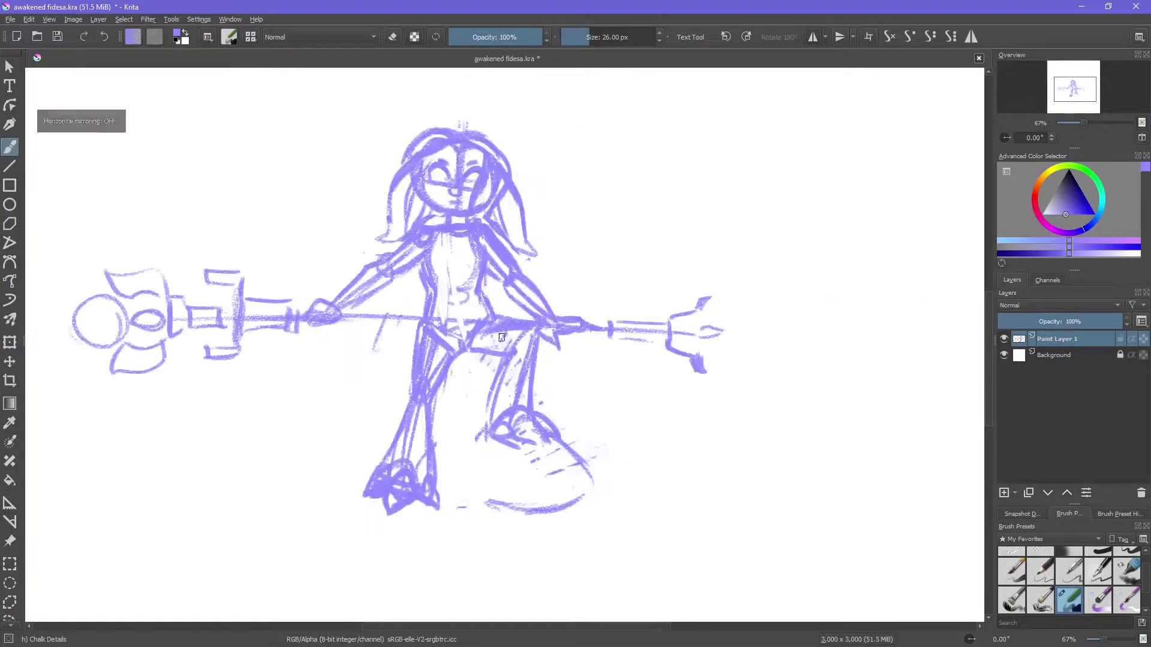
Step: Fade Paint Layer 1, add a new paint layer and sketch a more detailed head with facial features and flowing hair
{"action": "left_click_drag", "start_coordinate": [1115, 321], "coordinate": [1040, 321]}
{"action": "key", "text": "Insert"}
{"action": "left_click_drag", "start_coordinate": [477, 139], "coordinate": [471, 198]}
{"action": "left_click_drag", "start_coordinate": [491, 191], "coordinate": [458, 208]}
{"action": "left_click_drag", "start_coordinate": [426, 171], "coordinate": [492, 189]}
{"action": "left_click_drag", "start_coordinate": [413, 151], "coordinate": [369, 236]}
{"action": "left_click_drag", "start_coordinate": [520, 157], "coordinate": [494, 243]}
{"action": "left_click_drag", "start_coordinate": [480, 144], "coordinate": [531, 165]}
{"action": "mouse_move", "coordinate": [420, 144]}
{"action": "left_mouse_down"}
{"action": "mouse_move", "coordinate": [454, 129]}
{"action": "mouse_move", "coordinate": [506, 157]}
{"action": "left_mouse_up"}
{"action": "left_click_drag", "start_coordinate": [521, 204], "coordinate": [505, 253]}
Step: Adjust the new head sketch with a transform and add more strokes to the hair on both sides
{"action": "key", "text": "ctrl+t"}
{"action": "key", "text": "Return"}
{"action": "left_click_drag", "start_coordinate": [429, 136], "coordinate": [419, 180]}
{"action": "left_click_drag", "start_coordinate": [512, 198], "coordinate": [483, 282]}
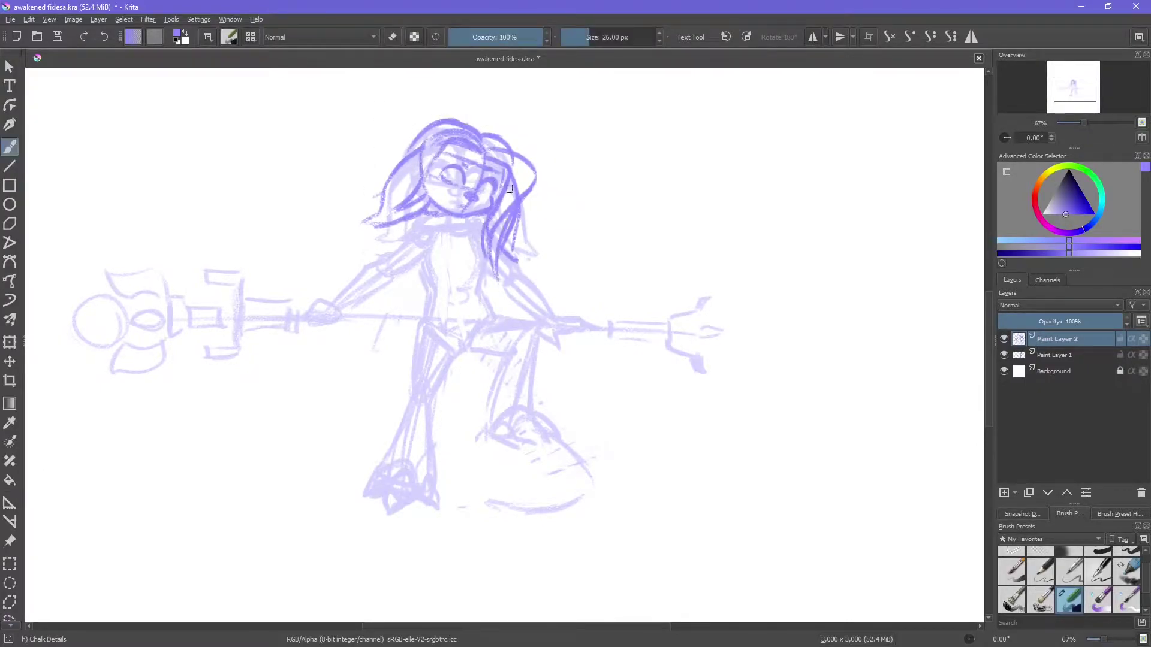
Step: Erase the old head on Paint Layer 1, restore that layer's opacity to 100% and merge the new head down into it
{"action": "key", "text": "Page_Down"}
{"action": "key", "text": "Page_Up"}
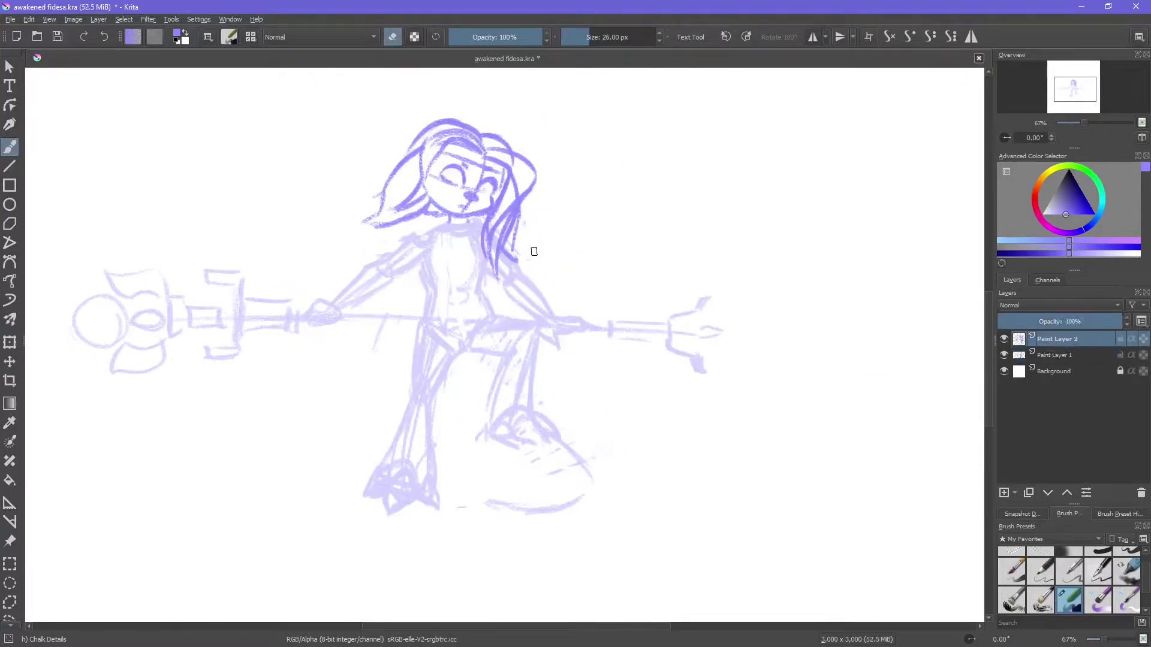
{"action": "key", "text": "Page_Down"}
{"action": "left_click_drag", "start_coordinate": [1083, 325], "coordinate": [1127, 324]}
{"action": "key", "text": "Page_Up"}
{"action": "key", "text": "ctrl+e"}
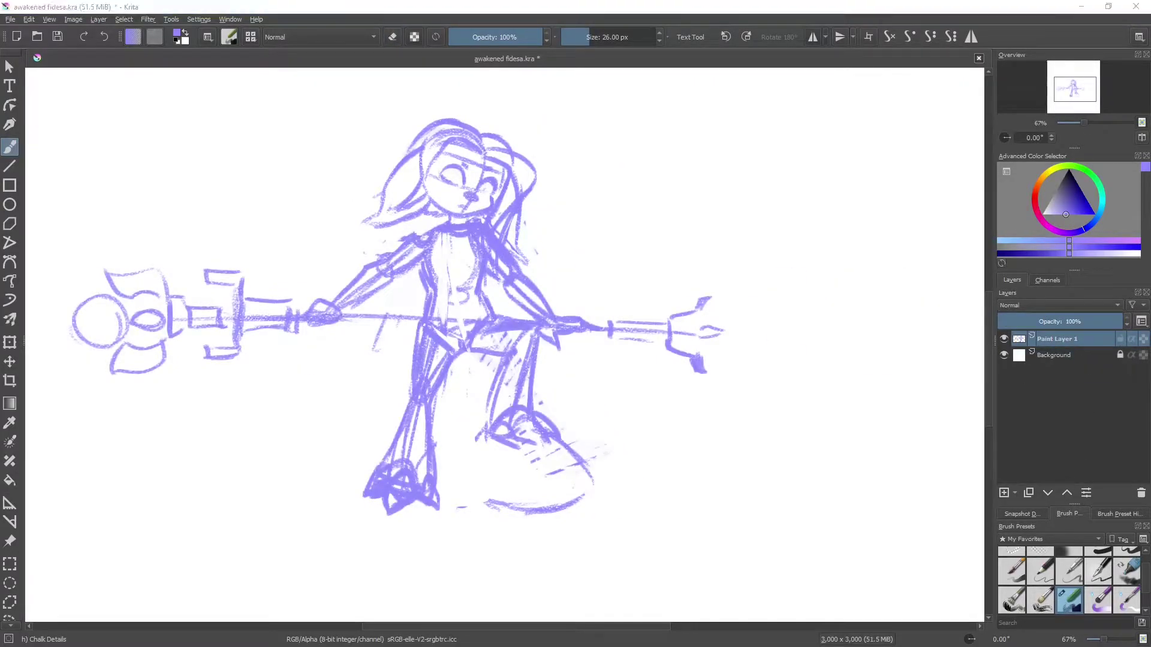
Step: Add a new paint layer and sketch a smiling character with an oval face, tall hat, wide collar and arms below the figure
{"action": "left_click_drag", "start_coordinate": [1059, 98], "coordinate": [1060, 110]}
{"action": "key", "text": "Insert"}
{"action": "mouse_move", "coordinate": [447, 318]}
{"action": "left_mouse_down"}
{"action": "mouse_move", "coordinate": [444, 397]}
{"action": "mouse_move", "coordinate": [455, 389]}
{"action": "left_mouse_up"}
{"action": "left_click_drag", "start_coordinate": [426, 399], "coordinate": [468, 402]}
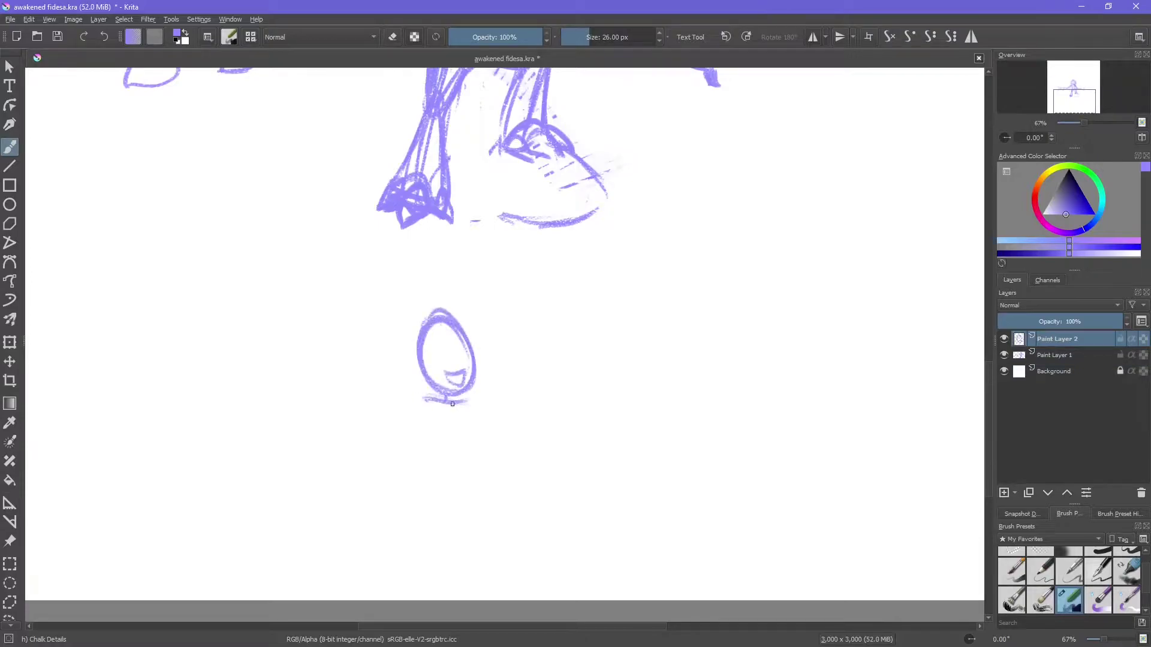
{"action": "left_click_drag", "start_coordinate": [384, 377], "coordinate": [510, 383]}
{"action": "left_click_drag", "start_coordinate": [396, 282], "coordinate": [444, 276]}
{"action": "left_click_drag", "start_coordinate": [431, 360], "coordinate": [465, 356]}
{"action": "left_click_drag", "start_coordinate": [408, 354], "coordinate": [432, 460]}
{"action": "left_click_drag", "start_coordinate": [474, 353], "coordinate": [485, 464]}
{"action": "left_click_drag", "start_coordinate": [464, 390], "coordinate": [501, 456]}
{"action": "left_click_drag", "start_coordinate": [407, 420], "coordinate": [365, 463]}
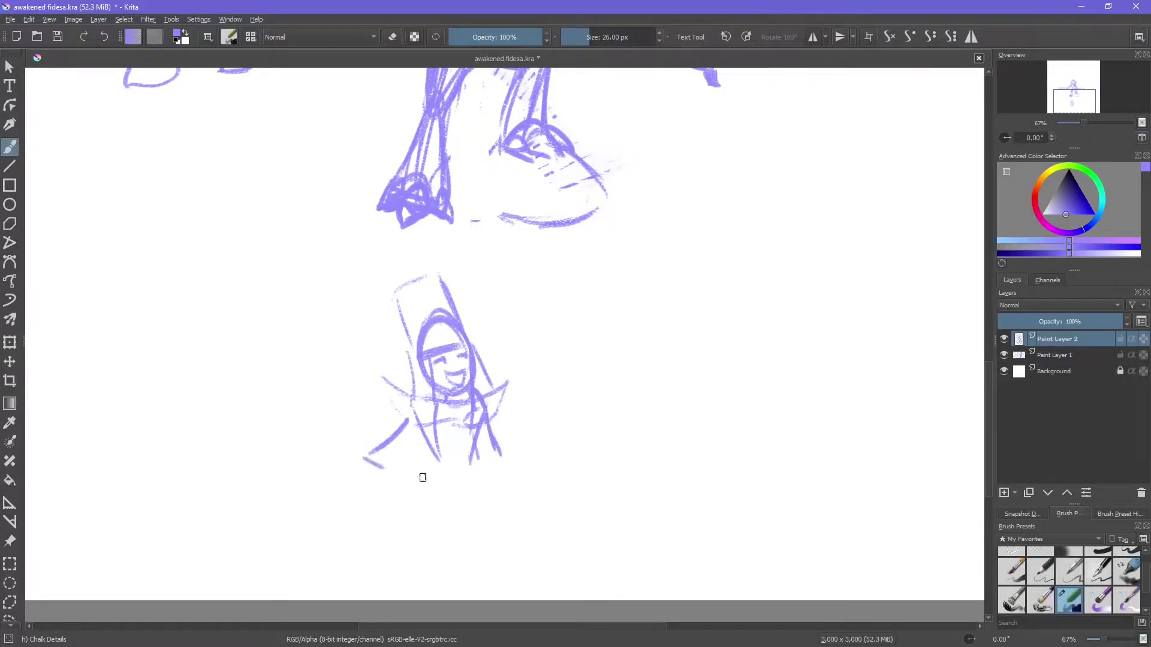
Step: Sketch a small frowning round head with side hair next to the smiling character, undoing the last two strokes
{"action": "left_click_drag", "start_coordinate": [567, 400], "coordinate": [593, 446]}
{"action": "left_click_drag", "start_coordinate": [579, 425], "coordinate": [623, 451]}
{"action": "left_click_drag", "start_coordinate": [564, 407], "coordinate": [536, 448]}
{"action": "mouse_move", "coordinate": [608, 397]}
{"action": "left_mouse_down"}
{"action": "mouse_move", "coordinate": [648, 463]}
{"action": "mouse_move", "coordinate": [557, 413]}
{"action": "left_mouse_up"}
{"action": "mouse_move", "coordinate": [599, 413]}
{"action": "left_mouse_down"}
{"action": "mouse_move", "coordinate": [567, 450]}
{"action": "mouse_move", "coordinate": [578, 409]}
{"action": "left_mouse_up"}
{"action": "key", "text": "ctrl+z"}
{"action": "key", "text": "ctrl+z"}
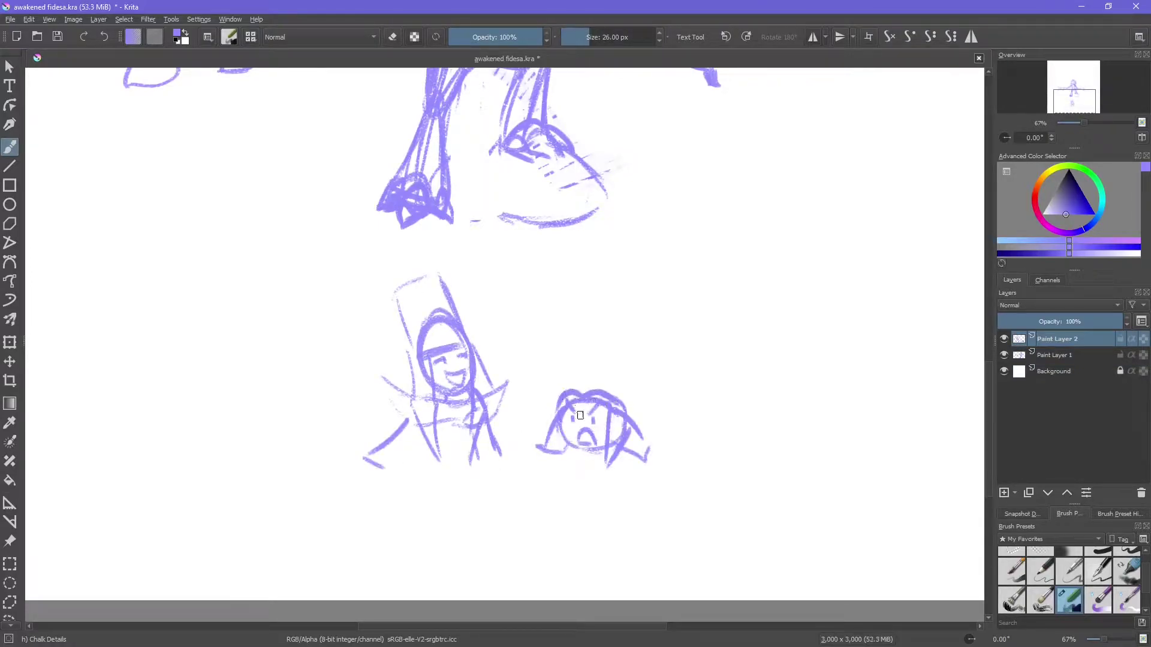
Step: Rework the smiling character with thicker arms, a pointed collar and a tall pointed hat with a band
{"action": "left_click_drag", "start_coordinate": [419, 437], "coordinate": [365, 465]}
{"action": "left_click_drag", "start_coordinate": [456, 393], "coordinate": [483, 456]}
{"action": "key", "text": "ctrl+z"}
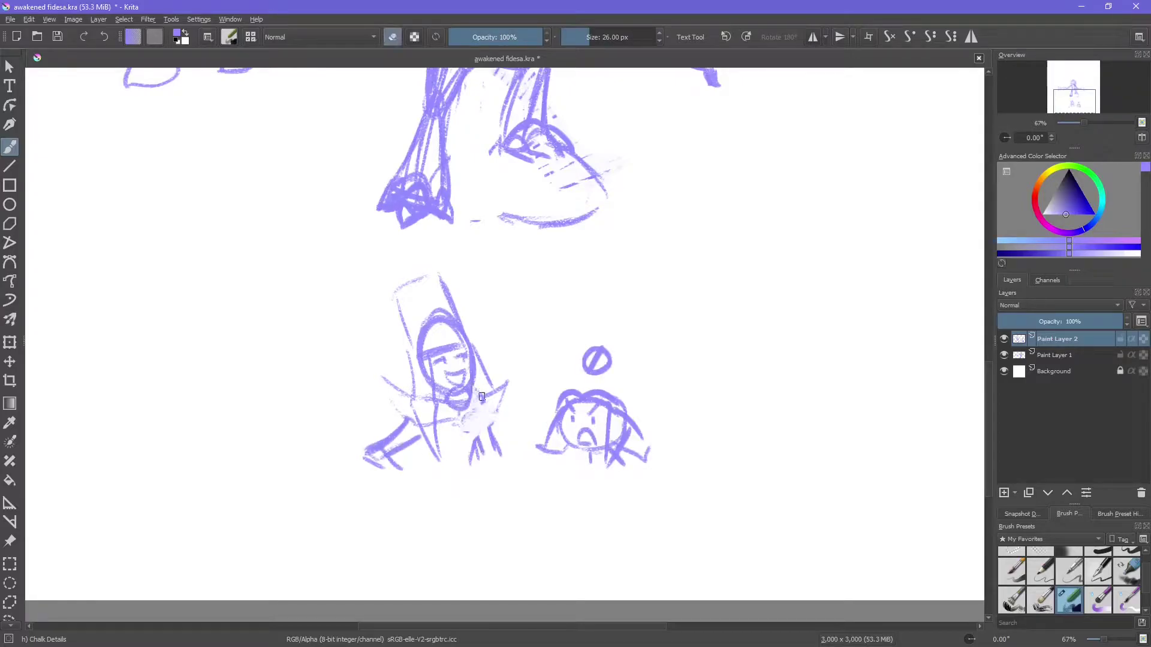
{"action": "left_click_drag", "start_coordinate": [516, 381], "coordinate": [473, 414]}
{"action": "left_click_drag", "start_coordinate": [480, 419], "coordinate": [510, 462]}
{"action": "left_click_drag", "start_coordinate": [380, 377], "coordinate": [420, 420]}
{"action": "left_click_drag", "start_coordinate": [517, 371], "coordinate": [489, 435]}
{"action": "left_click_drag", "start_coordinate": [404, 291], "coordinate": [442, 288]}
{"action": "left_click_drag", "start_coordinate": [396, 306], "coordinate": [408, 355]}
{"action": "left_click_drag", "start_coordinate": [423, 326], "coordinate": [465, 316]}
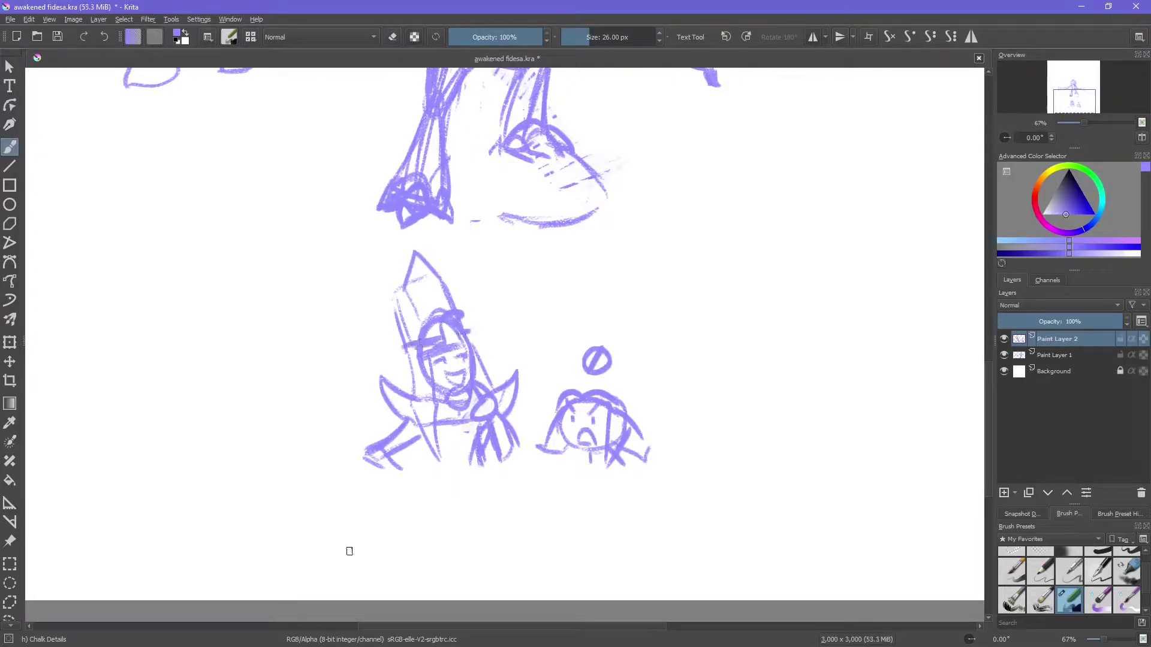
Step: Crop the canvas to 2,149 x 2,147 px around the sketches
{"action": "scroll", "coordinate": [503, 336], "scroll_direction": "up", "scroll_amount": 3}
{"action": "key", "text": "minus"}
{"action": "key", "text": "minus"}
{"action": "key", "text": "ctrl+r"}
{"action": "left_click_drag", "start_coordinate": [277, 134], "coordinate": [382, 249]}
{"action": "left_click_drag", "start_coordinate": [453, 252], "coordinate": [693, 559]}
{"action": "key", "text": "ctrl+shift+x"}
Step: Enlarge the main figure with a transform and gather the sketch layers in a group named SKETCH
{"action": "key", "text": "Page_Down"}
{"action": "key", "text": "ctrl+t"}
{"action": "left_click_drag", "start_coordinate": [622, 403], "coordinate": [669, 413]}
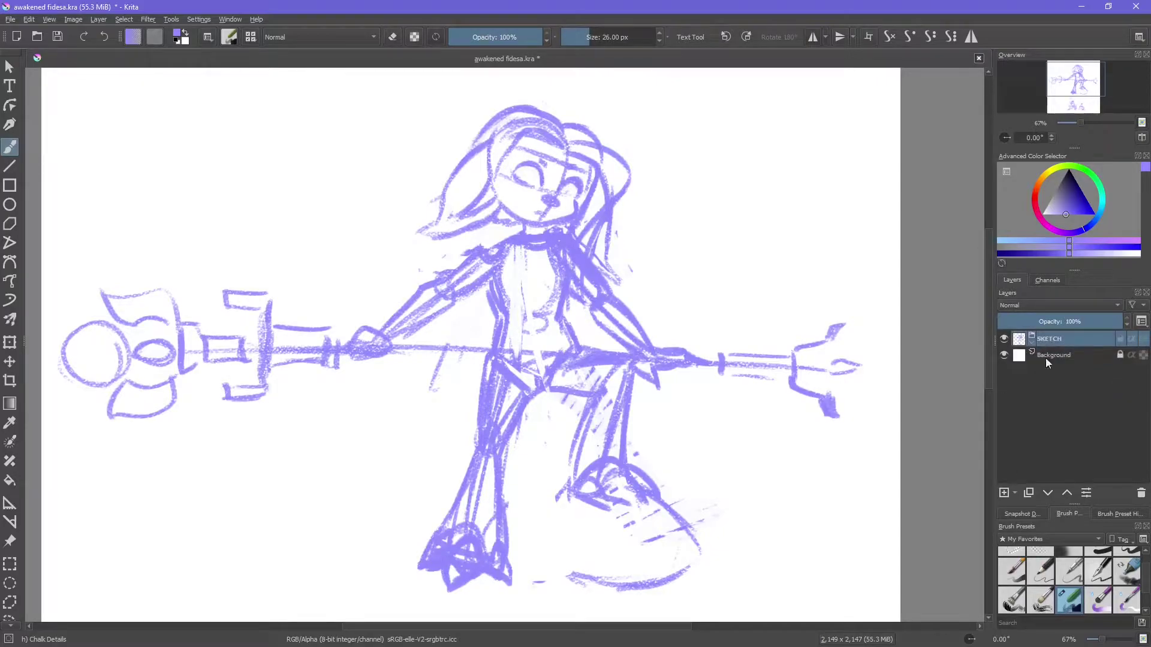
Step: Name the new layer above the SKETCH group DEET and lower the group's opacity to 42%
{"action": "double_click", "coordinate": [1066, 337]}
{"action": "type", "text": "DEET"}
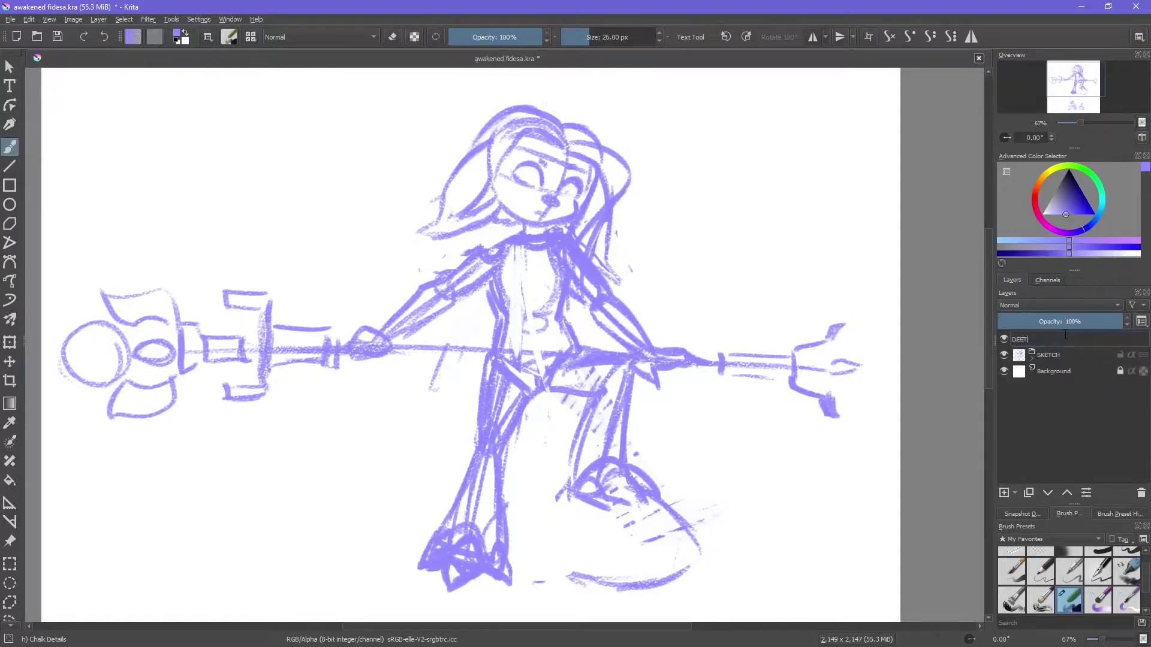
{"action": "key", "text": "Return"}
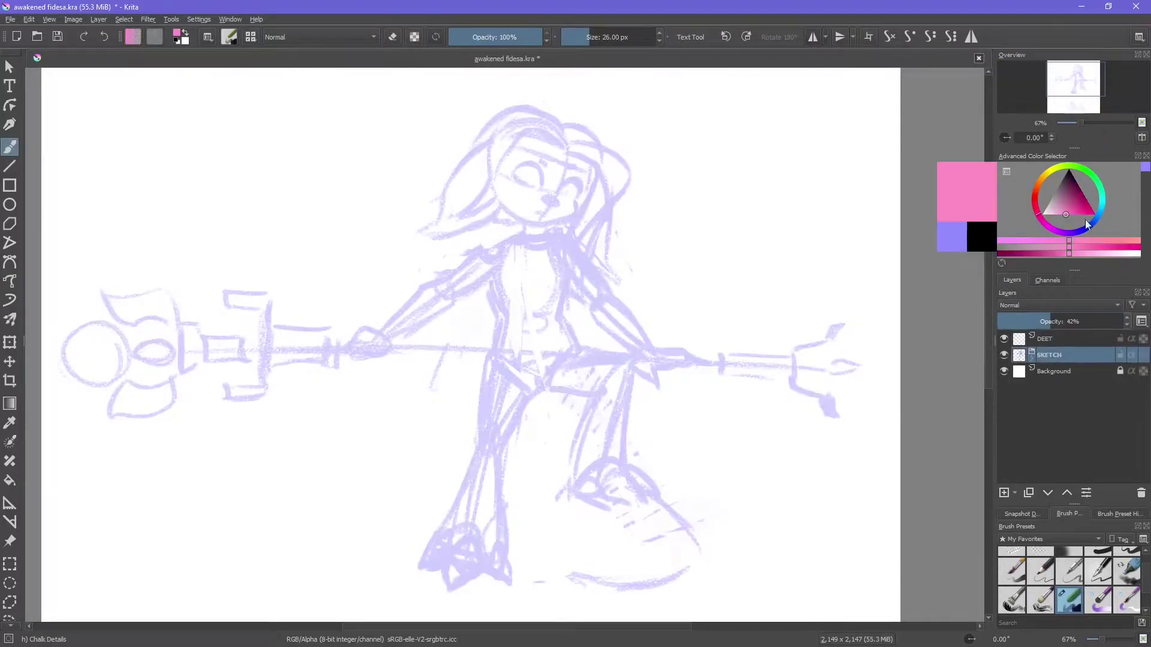
Step: Draw the neckband and both puffed jacket sleeves on the DEET layer in dark magenta with the Ink-4 Pen Rough brush
{"action": "mouse_move", "coordinate": [1085, 220]}
{"action": "left_mouse_down"}
{"action": "mouse_move", "coordinate": [1052, 228]}
{"action": "mouse_move", "coordinate": [1091, 207]}
{"action": "left_mouse_up"}
{"action": "left_click", "coordinate": [1098, 571]}
{"action": "key", "text": "1"}
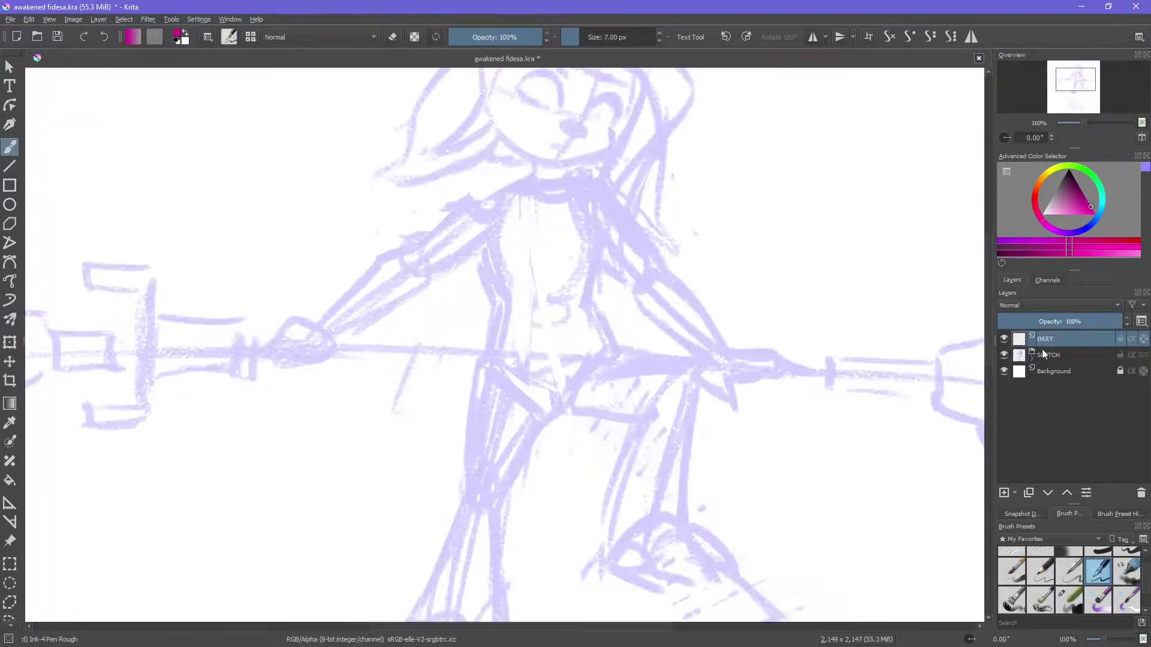
{"action": "left_click_drag", "start_coordinate": [552, 234], "coordinate": [457, 372]}
{"action": "left_click_drag", "start_coordinate": [430, 326], "coordinate": [372, 405]}
{"action": "left_click_drag", "start_coordinate": [373, 404], "coordinate": [423, 386]}
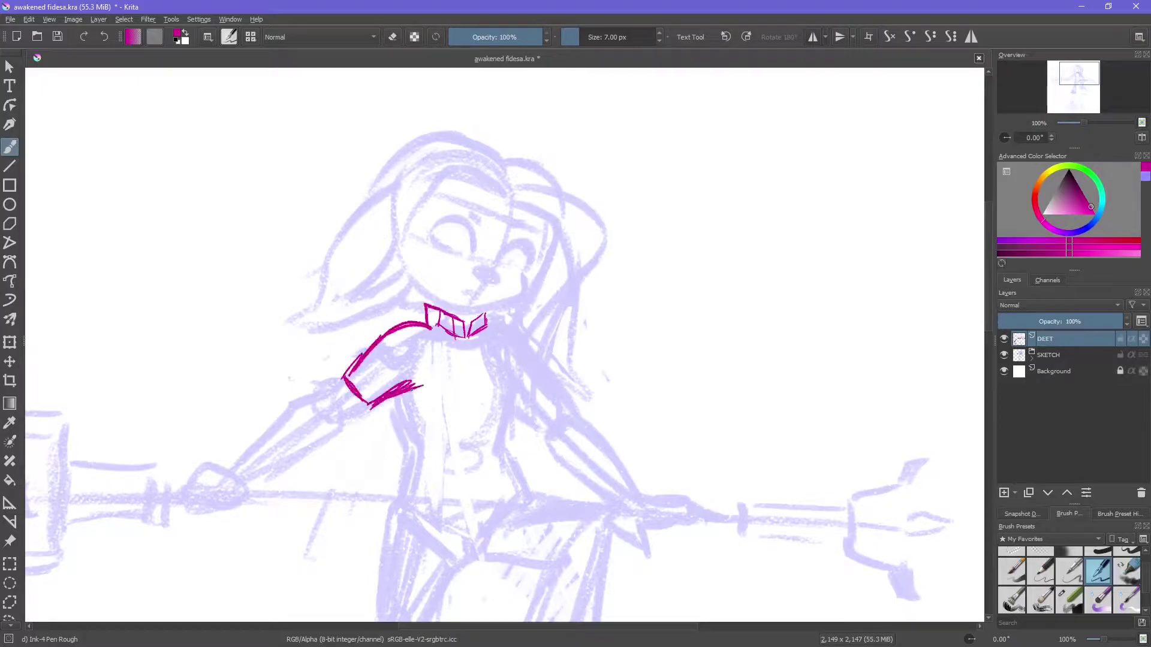
{"action": "left_click_drag", "start_coordinate": [484, 323], "coordinate": [557, 384]}
{"action": "left_click_drag", "start_coordinate": [506, 396], "coordinate": [558, 386]}
{"action": "left_click_drag", "start_coordinate": [384, 330], "coordinate": [334, 373]}
Step: Draw the jacket's raised collar flaps, open front edges and pointed lower corners
{"action": "mouse_move", "coordinate": [424, 305]}
{"action": "left_mouse_down"}
{"action": "mouse_move", "coordinate": [465, 339]}
{"action": "mouse_move", "coordinate": [536, 324]}
{"action": "left_mouse_up"}
{"action": "mouse_move", "coordinate": [386, 281]}
{"action": "left_mouse_down"}
{"action": "mouse_move", "coordinate": [444, 327]}
{"action": "mouse_move", "coordinate": [455, 393]}
{"action": "left_mouse_up"}
{"action": "left_click_drag", "start_coordinate": [461, 360], "coordinate": [423, 442]}
{"action": "mouse_move", "coordinate": [390, 377]}
{"action": "left_mouse_down"}
{"action": "mouse_move", "coordinate": [436, 379]}
{"action": "mouse_move", "coordinate": [420, 445]}
{"action": "left_mouse_up"}
{"action": "left_click_drag", "start_coordinate": [393, 399], "coordinate": [378, 471]}
{"action": "mouse_move", "coordinate": [372, 424]}
{"action": "left_mouse_down"}
{"action": "mouse_move", "coordinate": [422, 447]}
{"action": "mouse_move", "coordinate": [379, 471]}
{"action": "left_mouse_up"}
{"action": "left_click_drag", "start_coordinate": [440, 445], "coordinate": [484, 426]}
{"action": "left_click_drag", "start_coordinate": [479, 348], "coordinate": [520, 459]}
{"action": "left_click_drag", "start_coordinate": [489, 309], "coordinate": [531, 480]}
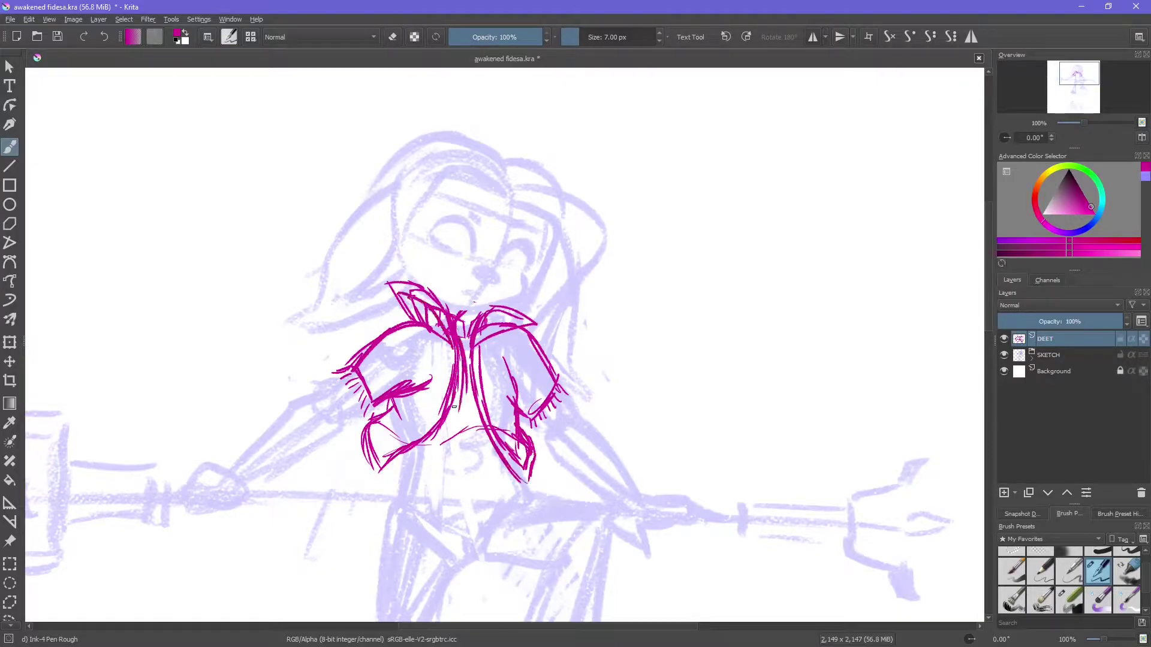
Step: Select the lower part of the jacket and move it up slightly with a transform
{"action": "left_click_drag", "start_coordinate": [359, 354], "coordinate": [365, 360]}
{"action": "key", "text": "ctrl+t"}
{"action": "left_click_drag", "start_coordinate": [459, 457], "coordinate": [466, 450]}
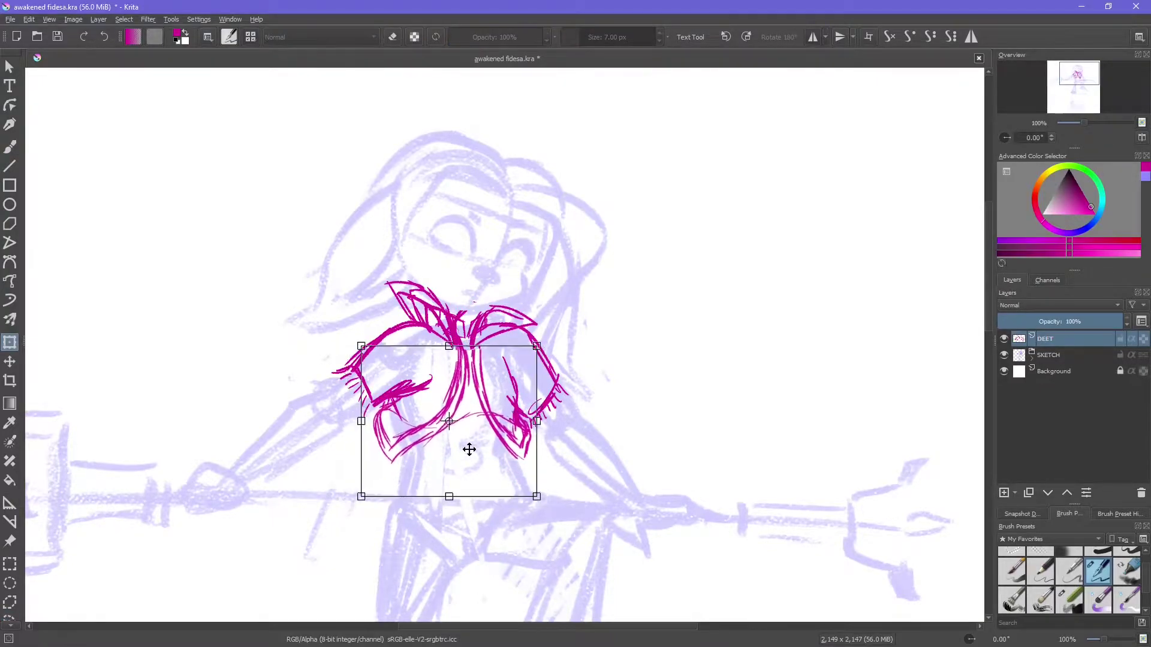
Step: Erase the overlapping lines at the jacket collar and redraw the collar outline
{"action": "key", "text": "b"}
{"action": "key", "text": "e"}
{"action": "left_click_drag", "start_coordinate": [420, 299], "coordinate": [447, 342]}
{"action": "key", "text": "e"}
{"action": "mouse_move", "coordinate": [399, 294]}
{"action": "left_mouse_down"}
{"action": "mouse_move", "coordinate": [455, 336]}
{"action": "mouse_move", "coordinate": [522, 204]}
{"action": "left_mouse_up"}
Step: Draw the shirt below the jacket clasp with vertical pleats, side contours and a curved band around the hips
{"action": "key", "text": "Tab"}
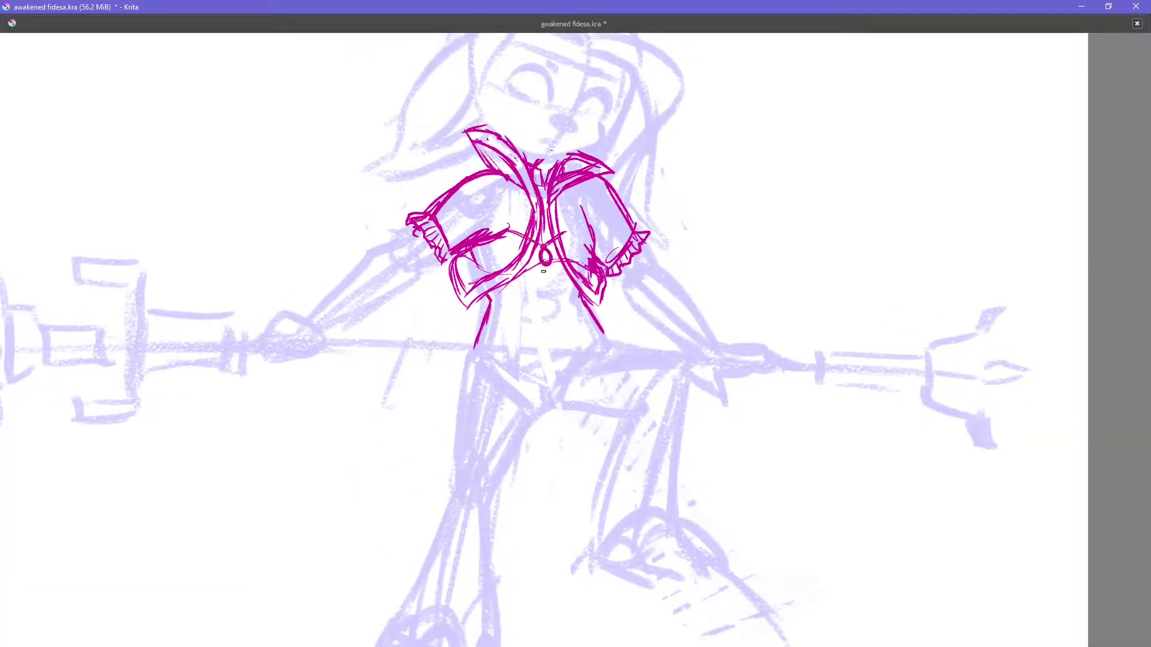
{"action": "left_click_drag", "start_coordinate": [557, 255], "coordinate": [554, 351]}
{"action": "left_click_drag", "start_coordinate": [563, 257], "coordinate": [569, 352]}
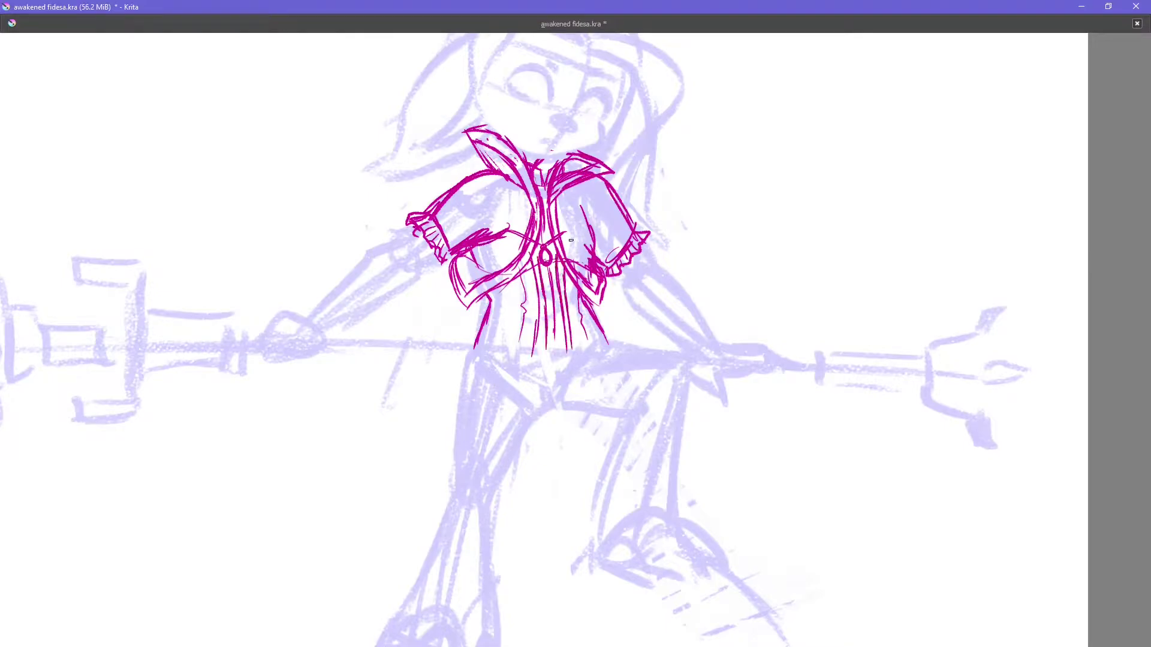
{"action": "left_click_drag", "start_coordinate": [476, 337], "coordinate": [563, 352]}
{"action": "left_click_drag", "start_coordinate": [457, 360], "coordinate": [618, 347]}
{"action": "left_click_drag", "start_coordinate": [596, 315], "coordinate": [614, 350]}
Step: Draw the outer contour of the standing leg and the outline of its pointed foot
{"action": "left_click_drag", "start_coordinate": [462, 384], "coordinate": [329, 222]}
{"action": "left_click_drag", "start_coordinate": [331, 215], "coordinate": [317, 342]}
{"action": "left_click_drag", "start_coordinate": [262, 467], "coordinate": [262, 522]}
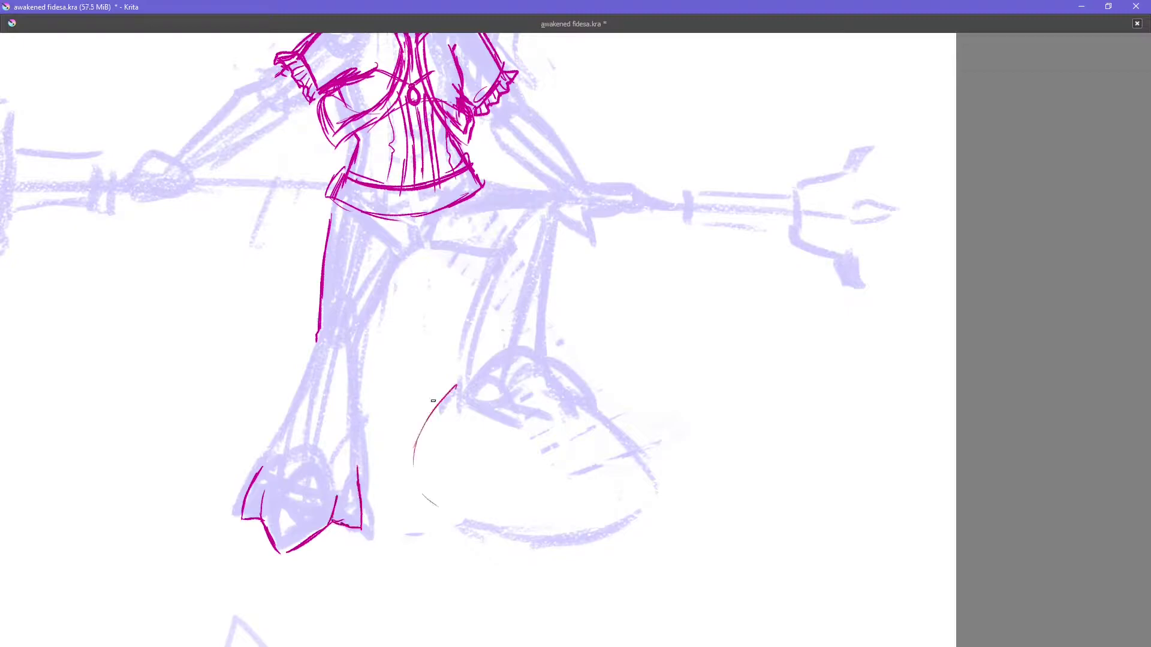
Step: Try to outline the rock under the raised foot with a large circle and a tapering side
{"action": "mouse_move", "coordinate": [515, 373]}
{"action": "left_mouse_down"}
{"action": "mouse_move", "coordinate": [423, 479]}
{"action": "mouse_move", "coordinate": [570, 444]}
{"action": "mouse_move", "coordinate": [507, 531]}
{"action": "left_mouse_up"}
{"action": "left_click_drag", "start_coordinate": [543, 410], "coordinate": [639, 489]}
{"action": "left_click_drag", "start_coordinate": [510, 534], "coordinate": [639, 491]}
{"action": "left_click_drag", "start_coordinate": [442, 375], "coordinate": [439, 391]}
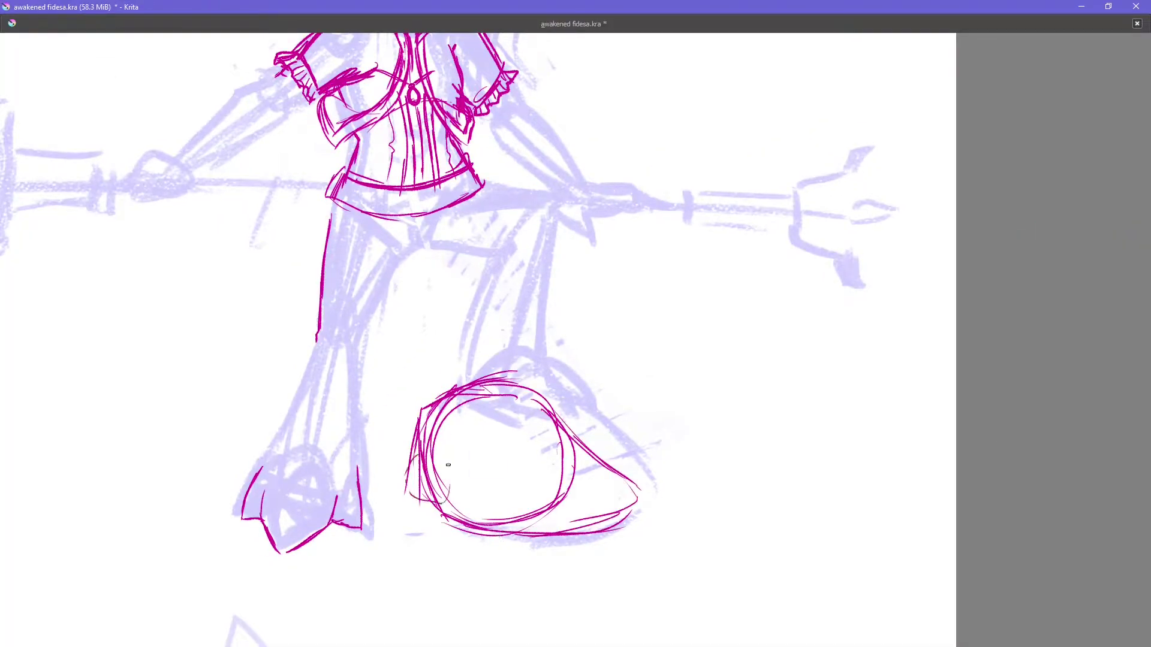
{"action": "key", "text": "Tab"}
{"action": "left_click_drag", "start_coordinate": [623, 410], "coordinate": [630, 432]}
Step: Undo the strokes of the rock outline
{"action": "key", "text": "ctrl+z"}
{"action": "key", "text": "ctrl+z"}
{"action": "key", "text": "ctrl+z"}
{"action": "key", "text": "ctrl+z"}
{"action": "key", "text": "ctrl+z"}
{"action": "key", "text": "ctrl+z"}
{"action": "key", "text": "ctrl+z"}
{"action": "key", "text": "ctrl+z"}
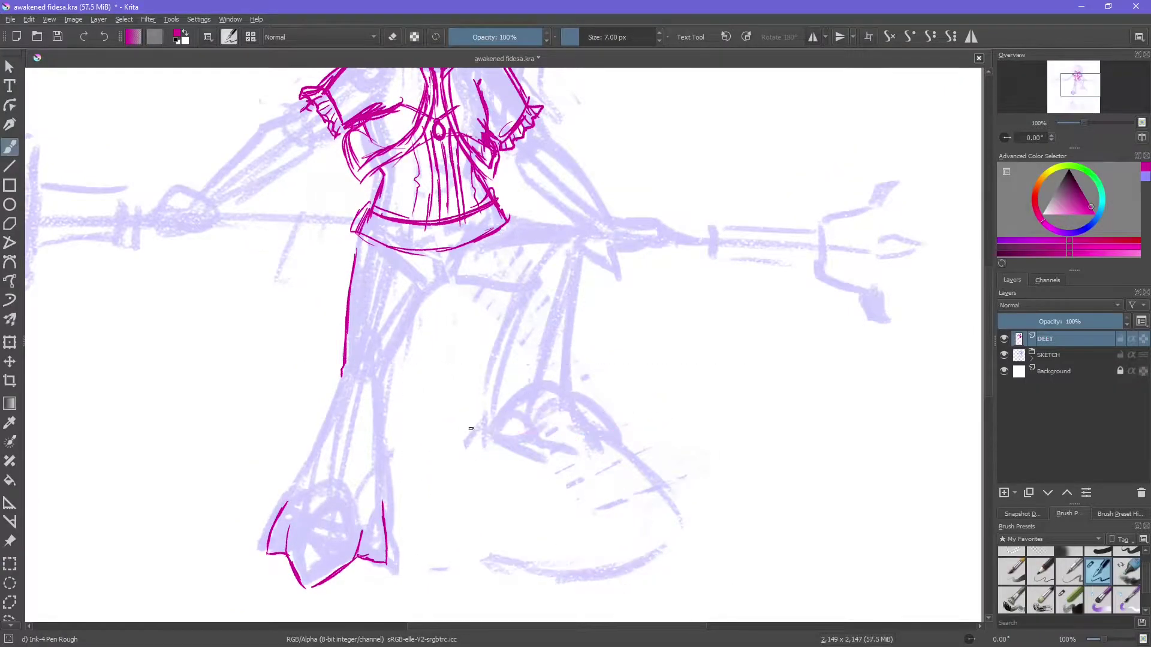
{"action": "left_click_drag", "start_coordinate": [454, 477], "coordinate": [549, 500]}
{"action": "left_click_drag", "start_coordinate": [549, 503], "coordinate": [556, 567]}
{"action": "left_click_drag", "start_coordinate": [451, 553], "coordinate": [528, 570]}
{"action": "left_click_drag", "start_coordinate": [483, 561], "coordinate": [558, 585]}
{"action": "left_click_drag", "start_coordinate": [548, 500], "coordinate": [651, 447]}
{"action": "key", "text": "ctrl+z"}
{"action": "key", "text": "ctrl+z"}
{"action": "key", "text": "ctrl+z"}
{"action": "key", "text": "ctrl+z"}
{"action": "key", "text": "ctrl+z"}
{"action": "key", "text": "ctrl+z"}
{"action": "mouse_move", "coordinate": [486, 413]}
{"action": "left_mouse_down"}
{"action": "mouse_move", "coordinate": [454, 449]}
{"action": "mouse_move", "coordinate": [450, 563]}
{"action": "left_mouse_up"}
{"action": "mouse_move", "coordinate": [549, 579]}
{"action": "left_mouse_down"}
{"action": "mouse_move", "coordinate": [677, 540]}
{"action": "mouse_move", "coordinate": [644, 488]}
{"action": "left_mouse_up"}
{"action": "left_click_drag", "start_coordinate": [671, 482], "coordinate": [599, 426]}
{"action": "key", "text": "ctrl+z"}
{"action": "key", "text": "ctrl+z"}
{"action": "key", "text": "ctrl+z"}
{"action": "key", "text": "ctrl+z"}
{"action": "key", "text": "ctrl+z"}
Step: Draw a skull under the raised foot with a round cranium, eye sockets, nose opening, temple line and jaw
{"action": "left_click_drag", "start_coordinate": [485, 423], "coordinate": [597, 446]}
{"action": "left_click_drag", "start_coordinate": [510, 548], "coordinate": [600, 555]}
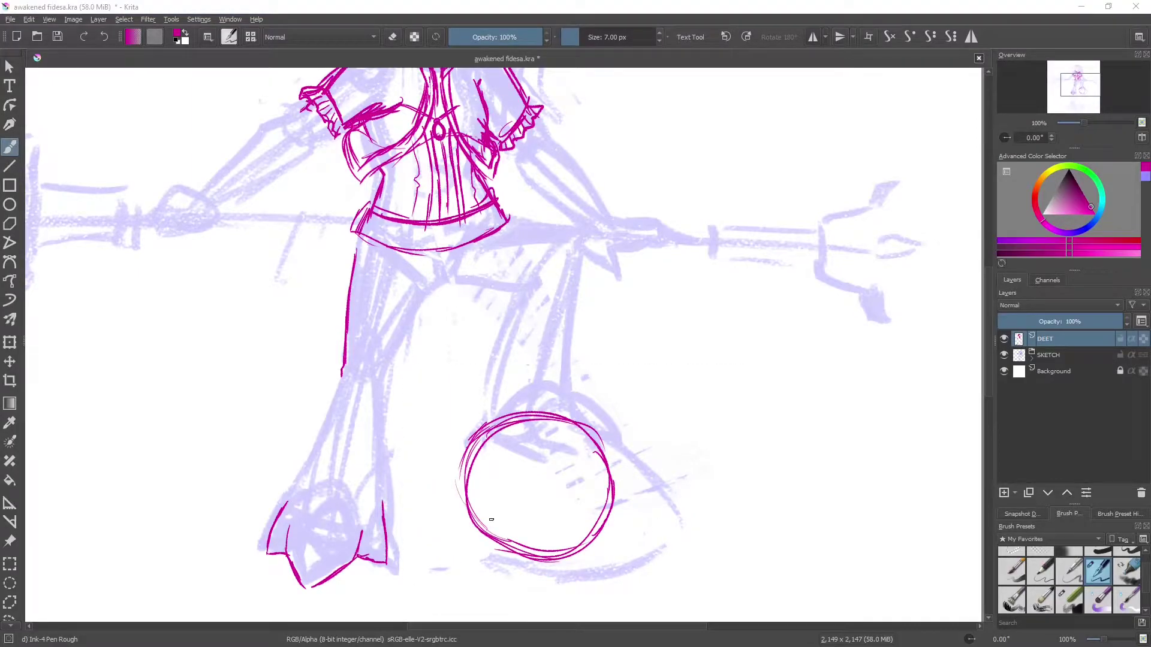
{"action": "left_click_drag", "start_coordinate": [480, 466], "coordinate": [473, 531]}
{"action": "left_click_drag", "start_coordinate": [540, 533], "coordinate": [624, 573]}
{"action": "left_click_drag", "start_coordinate": [566, 460], "coordinate": [616, 518]}
Step: Select the skull and transform it to fit beneath the raised foot
{"action": "key", "text": "ctrl+r"}
{"action": "left_click_drag", "start_coordinate": [447, 400], "coordinate": [642, 590]}
{"action": "key", "text": "ctrl+t"}
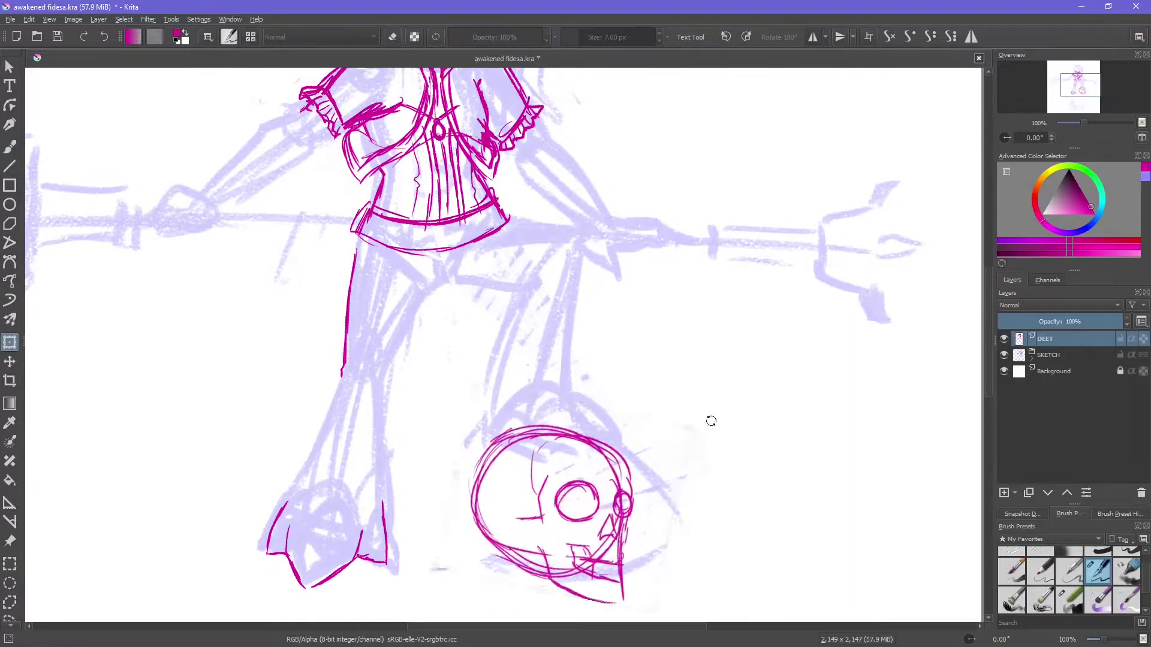
{"action": "key", "text": "Return"}
{"action": "key", "text": "b"}
Step: Erase the skull's protruding lower jaw and redraw its underside and outer contour
{"action": "key", "text": "e"}
{"action": "left_click_drag", "start_coordinate": [558, 577], "coordinate": [619, 570]}
{"action": "key", "text": "e"}
{"action": "mouse_move", "coordinate": [528, 552]}
{"action": "left_mouse_down"}
{"action": "mouse_move", "coordinate": [639, 579]}
{"action": "mouse_move", "coordinate": [645, 462]}
{"action": "left_mouse_up"}
{"action": "key", "text": "e"}
{"action": "key", "text": "e"}
Step: Transform the skull again so it sits tilted and wider beneath the raised foot
{"action": "key", "text": "ctrl+t"}
{"action": "mouse_move", "coordinate": [690, 426]}
{"action": "left_mouse_down"}
{"action": "mouse_move", "coordinate": [690, 440]}
{"action": "mouse_move", "coordinate": [697, 417]}
{"action": "left_mouse_up"}
{"action": "key", "text": "Return"}
{"action": "key", "text": "b"}
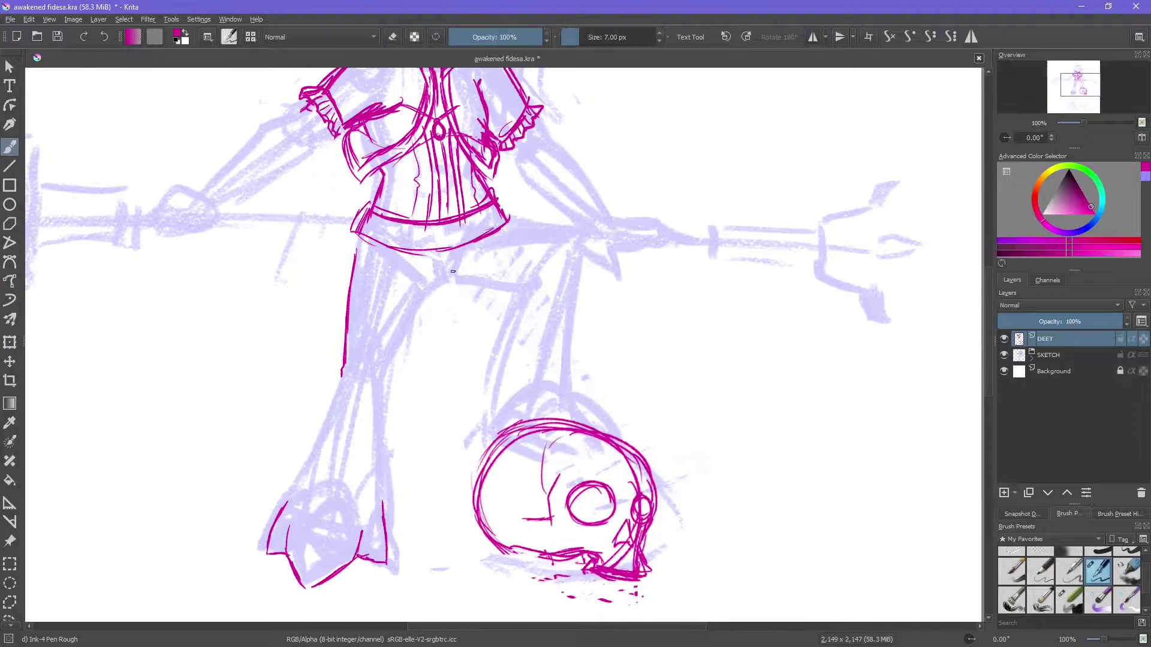
Step: Draw the standing leg's inner contour and its flared trouser bottom with a curved hem
{"action": "left_click_drag", "start_coordinate": [432, 290], "coordinate": [388, 382]}
{"action": "mouse_move", "coordinate": [274, 539]}
{"action": "left_mouse_down"}
{"action": "mouse_move", "coordinate": [288, 490]}
{"action": "mouse_move", "coordinate": [279, 552]}
{"action": "left_mouse_up"}
{"action": "left_click_drag", "start_coordinate": [335, 375], "coordinate": [270, 491]}
{"action": "left_click_drag", "start_coordinate": [273, 497], "coordinate": [380, 516]}
{"action": "left_click_drag", "start_coordinate": [393, 380], "coordinate": [384, 510]}
Step: Draw the raised leg's inner and shin contours and its foot resting on the skull
{"action": "mouse_move", "coordinate": [429, 292]}
{"action": "left_mouse_down"}
{"action": "mouse_move", "coordinate": [525, 290]}
{"action": "mouse_move", "coordinate": [460, 413]}
{"action": "left_mouse_up"}
{"action": "left_click_drag", "start_coordinate": [566, 229], "coordinate": [569, 384]}
{"action": "left_click_drag", "start_coordinate": [496, 420], "coordinate": [609, 437]}
Step: Erase the old outline of the standing foot and redraw the pointed shoe below the flared hem
{"action": "left_click_drag", "start_coordinate": [318, 429], "coordinate": [282, 545]}
{"action": "key", "text": "e"}
{"action": "left_click_drag", "start_coordinate": [267, 509], "coordinate": [293, 561]}
{"action": "key", "text": "e"}
{"action": "left_click_drag", "start_coordinate": [386, 384], "coordinate": [359, 567]}
{"action": "left_click_drag", "start_coordinate": [285, 528], "coordinate": [375, 587]}
{"action": "left_click_drag", "start_coordinate": [294, 579], "coordinate": [375, 515]}
Step: Strengthen the foot on the skull and clean up the outline of the standing foot's shoe
{"action": "left_click_drag", "start_coordinate": [495, 395], "coordinate": [584, 441]}
{"action": "key", "text": "e"}
{"action": "left_click_drag", "start_coordinate": [300, 582], "coordinate": [366, 569]}
{"action": "key", "text": "e"}
{"action": "left_click_drag", "start_coordinate": [315, 419], "coordinate": [288, 539]}
{"action": "left_click_drag", "start_coordinate": [288, 527], "coordinate": [375, 590]}
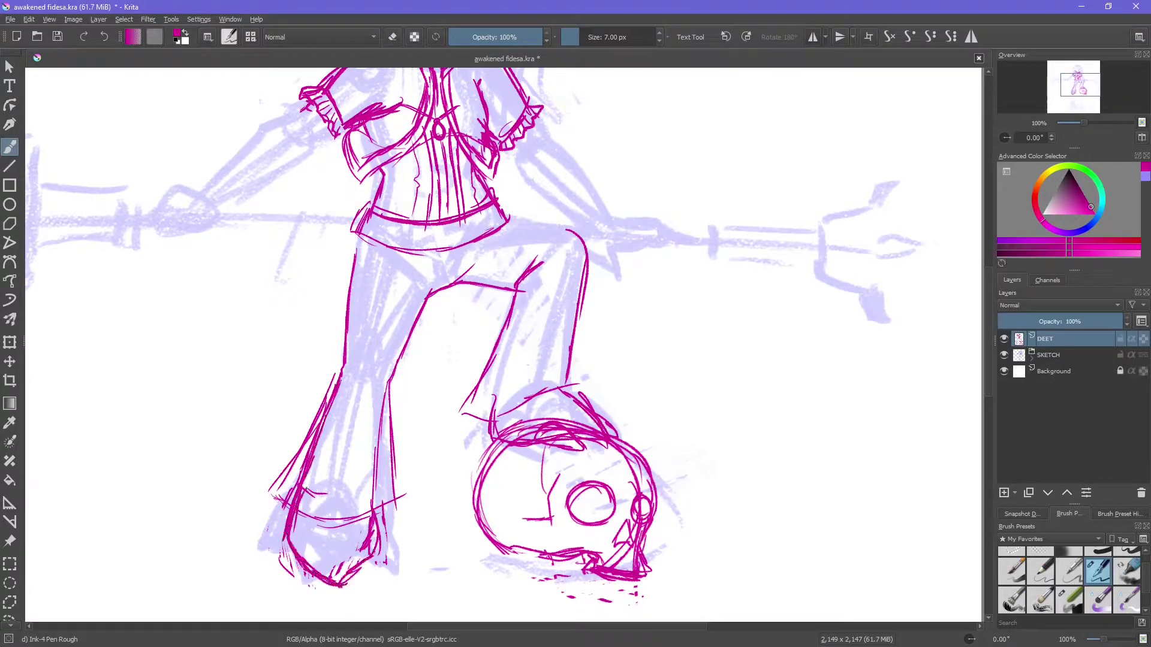
Step: Draw the raised leg's thigh and knee line and add long folds down its shin
{"action": "left_click_drag", "start_coordinate": [498, 226], "coordinate": [582, 315]}
{"action": "left_click_drag", "start_coordinate": [569, 264], "coordinate": [545, 390]}
{"action": "left_click_drag", "start_coordinate": [579, 350], "coordinate": [569, 392]}
{"action": "left_click_drag", "start_coordinate": [585, 257], "coordinate": [591, 399]}
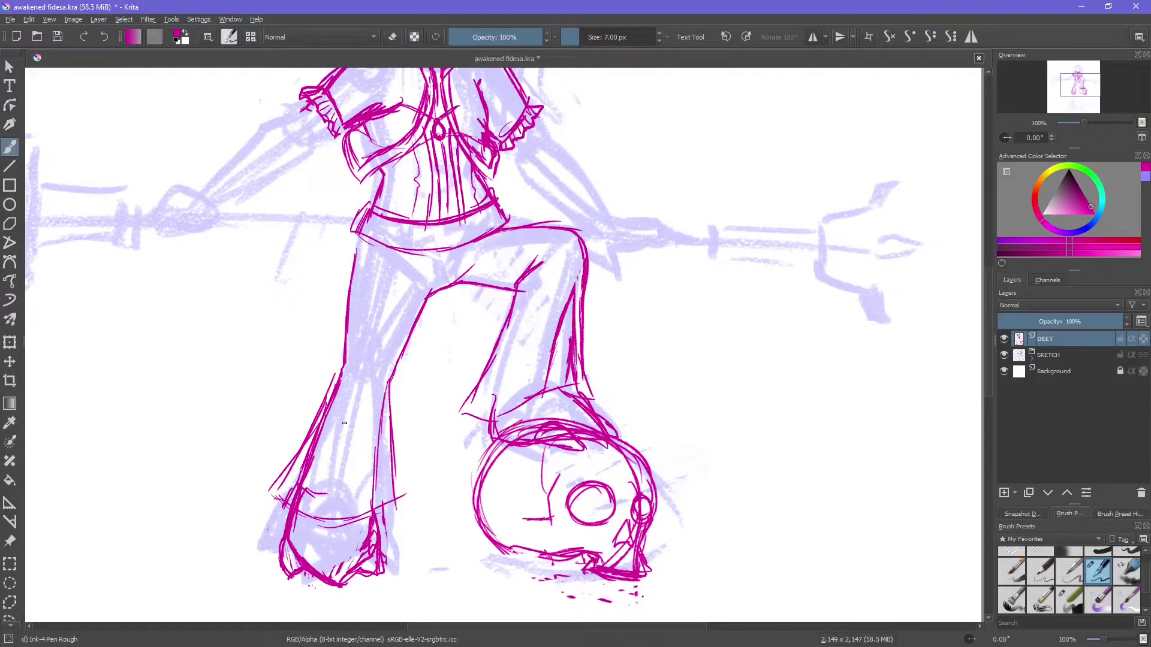
Step: Add vertical folds to the standing leg's flared trouser and reinforce the hems of both trouser legs
{"action": "left_click_drag", "start_coordinate": [359, 411], "coordinate": [315, 521]}
{"action": "left_click_drag", "start_coordinate": [404, 419], "coordinate": [374, 518]}
{"action": "left_click_drag", "start_coordinate": [549, 383], "coordinate": [460, 400]}
{"action": "left_click_drag", "start_coordinate": [387, 425], "coordinate": [384, 449]}
{"action": "left_click_drag", "start_coordinate": [384, 495], "coordinate": [417, 509]}
Step: Draw an overskirt draped from the hips, with a diagonal edge across the thighs, a curved hem and long folds
{"action": "left_click_drag", "start_coordinate": [501, 235], "coordinate": [389, 338]}
{"action": "left_click_drag", "start_coordinate": [474, 282], "coordinate": [393, 335]}
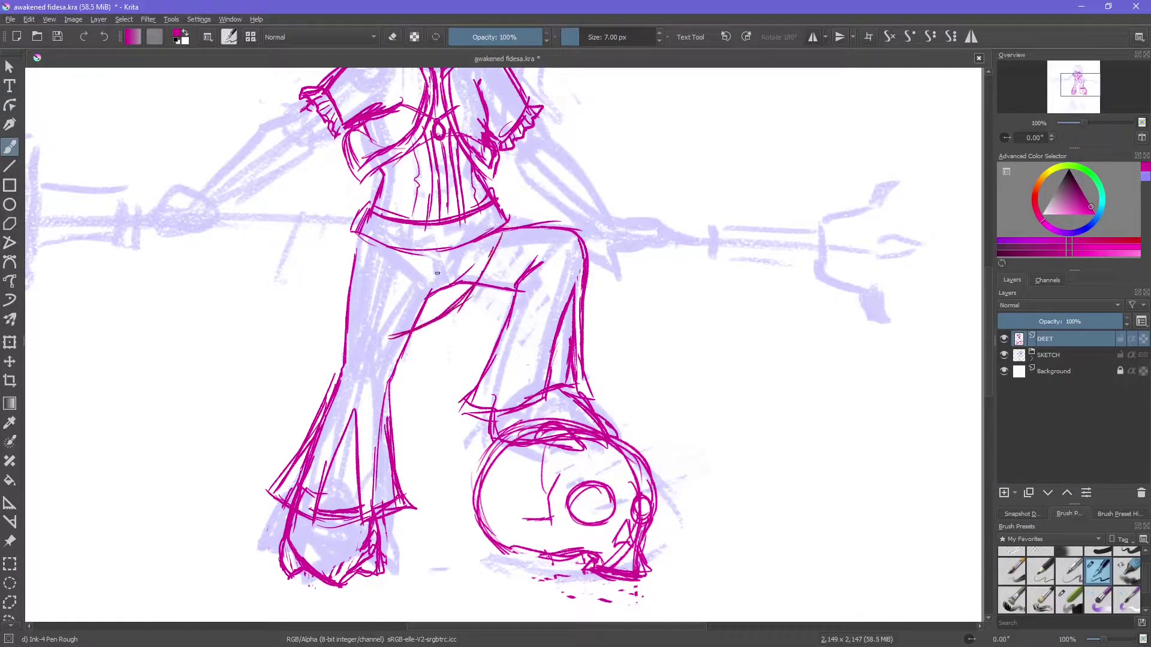
{"action": "left_click_drag", "start_coordinate": [505, 318], "coordinate": [335, 350]}
{"action": "left_click_drag", "start_coordinate": [439, 320], "coordinate": [345, 357]}
{"action": "left_click_drag", "start_coordinate": [357, 234], "coordinate": [317, 359]}
{"action": "left_click_drag", "start_coordinate": [546, 231], "coordinate": [462, 305]}
{"action": "left_click_drag", "start_coordinate": [505, 228], "coordinate": [570, 217]}
{"action": "left_click_drag", "start_coordinate": [406, 249], "coordinate": [371, 357]}
{"action": "left_click_drag", "start_coordinate": [369, 354], "coordinate": [319, 376]}
Step: Fill the hip band with a large round buckle and a row of round medallions to form a belt
{"action": "left_click_drag", "start_coordinate": [463, 246], "coordinate": [459, 221]}
{"action": "mouse_move", "coordinate": [432, 223]}
{"action": "left_mouse_down"}
{"action": "mouse_move", "coordinate": [412, 255]}
{"action": "mouse_move", "coordinate": [381, 246]}
{"action": "left_mouse_up"}
{"action": "left_click_drag", "start_coordinate": [384, 207], "coordinate": [359, 237]}
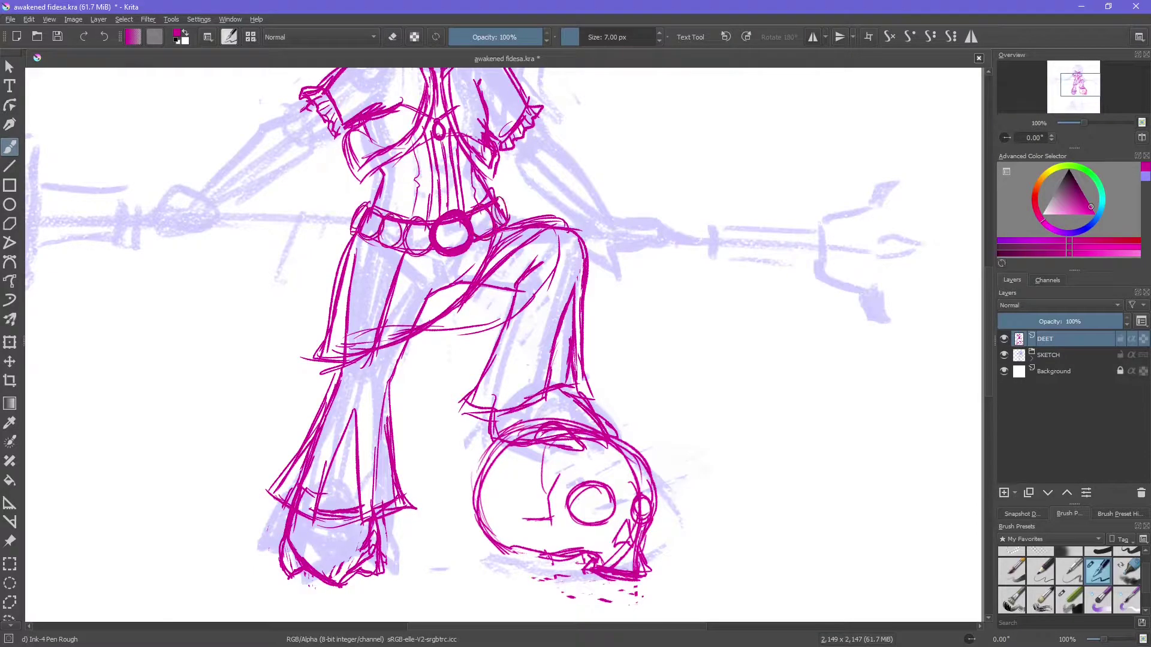
Step: Draw an ornament inside the belt buckle, dot the medallions and erase stray lines beside the belt
{"action": "key", "text": "e"}
{"action": "left_click_drag", "start_coordinate": [444, 223], "coordinate": [462, 243]}
{"action": "key", "text": "e"}
{"action": "left_click_drag", "start_coordinate": [453, 219], "coordinate": [456, 238]}
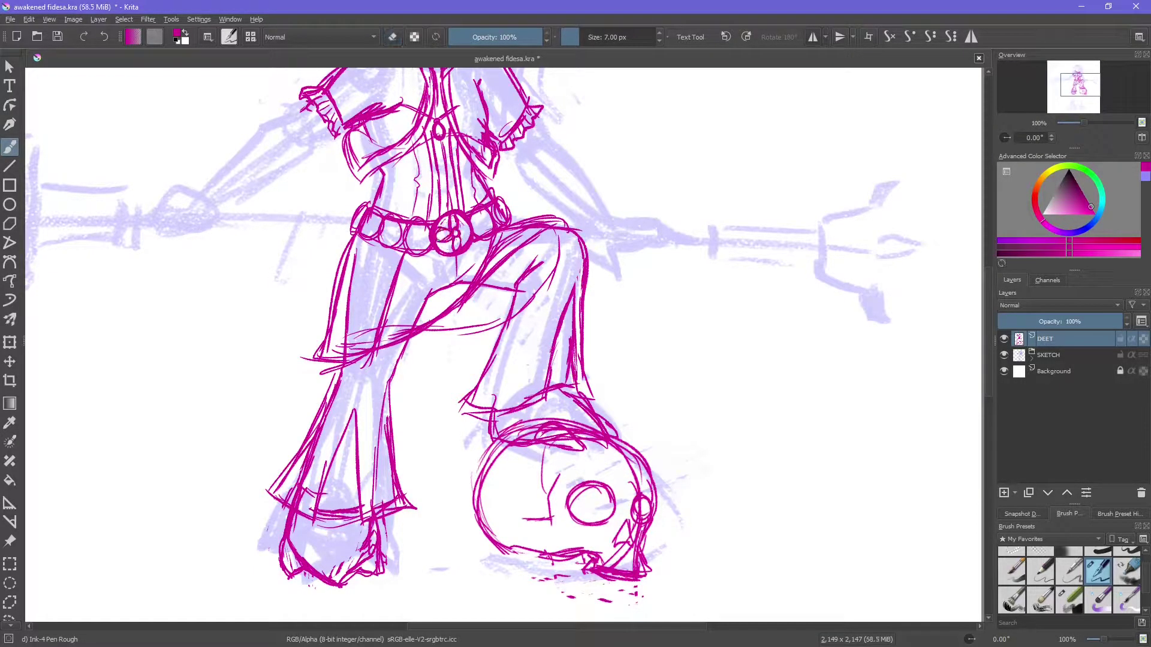
{"action": "key", "text": "e"}
{"action": "left_click_drag", "start_coordinate": [531, 213], "coordinate": [507, 226]}
{"action": "key", "text": "e"}
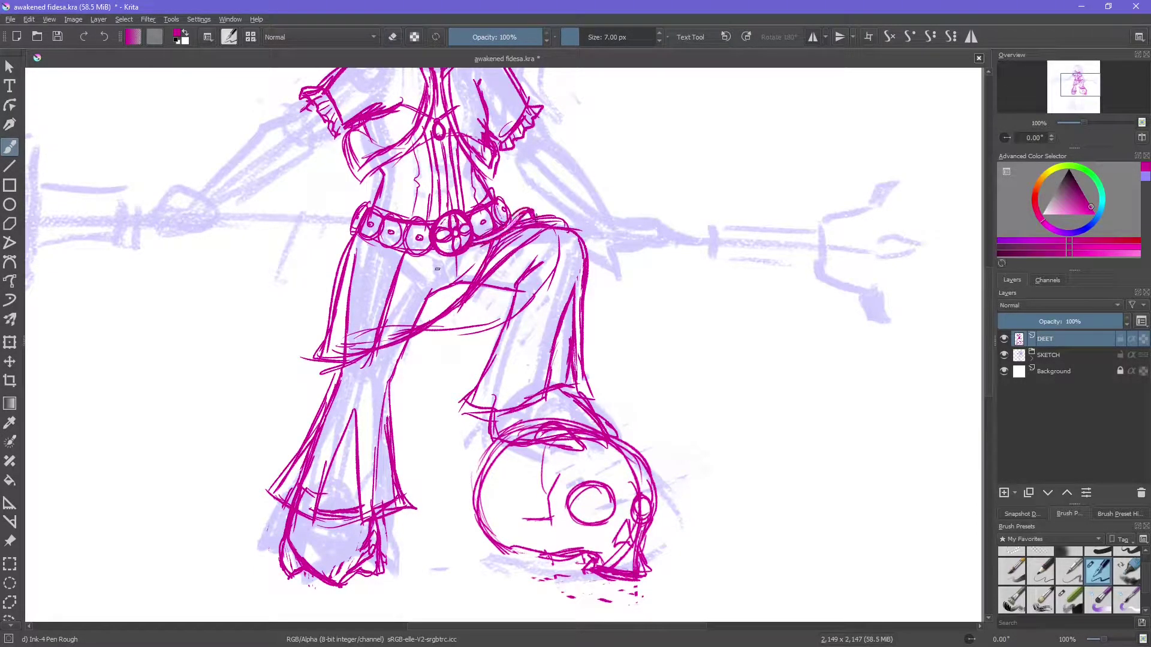
Step: Draw a thin strap hanging from the belt buckle, ending in a chain of diamond-shaped charms
{"action": "left_click_drag", "start_coordinate": [437, 251], "coordinate": [419, 384]}
{"action": "left_click_drag", "start_coordinate": [437, 252], "coordinate": [429, 371]}
{"action": "left_click_drag", "start_coordinate": [444, 442], "coordinate": [443, 440]}
{"action": "left_click_drag", "start_coordinate": [433, 247], "coordinate": [427, 377]}
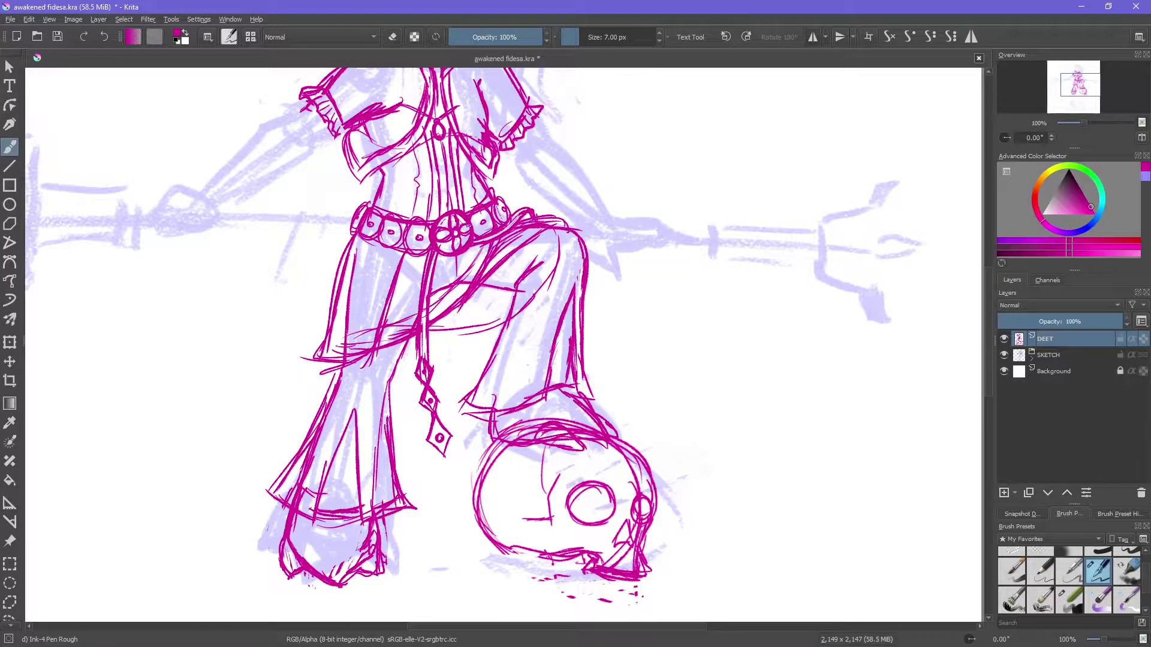
Step: Add a new paint layer and draw the contours of the forearm reaching toward the staff's head on the DEET layer
{"action": "key", "text": "Insert"}
{"action": "key", "text": "minus"}
{"action": "left_click_drag", "start_coordinate": [373, 322], "coordinate": [270, 381]}
{"action": "left_click_drag", "start_coordinate": [384, 336], "coordinate": [299, 384]}
{"action": "key", "text": "minus"}
Step: Hide the DEET layer and draw the staff's shaft on the new layer as two long parallel orange-red lines
{"action": "key", "text": "v"}
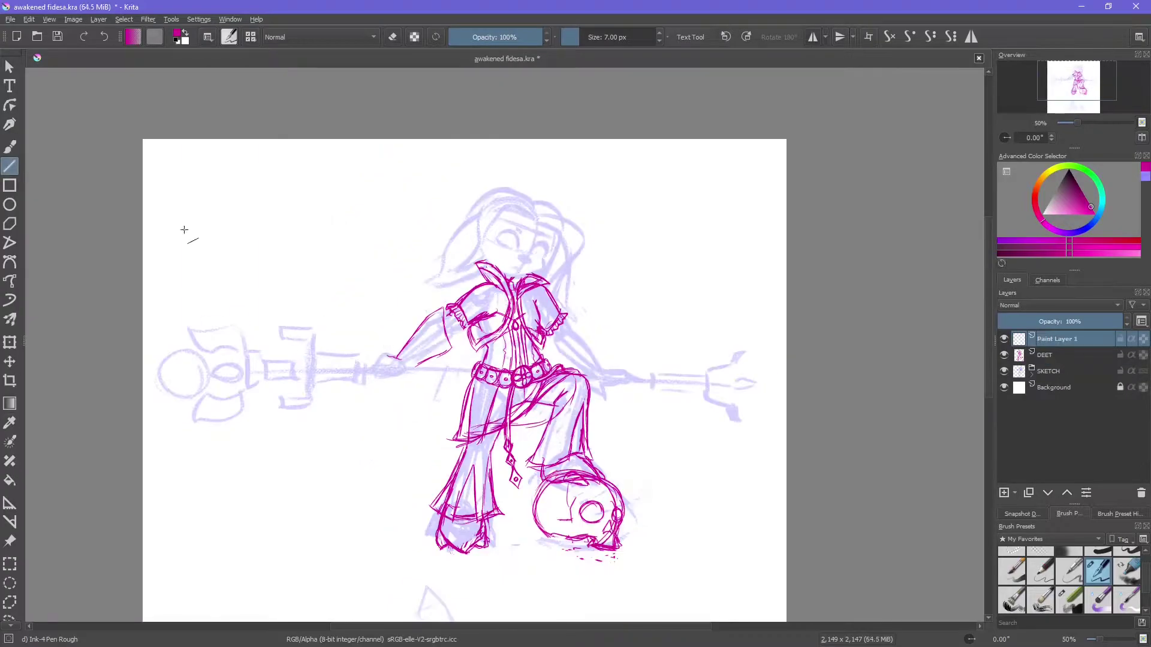
{"action": "left_click", "coordinate": [746, 37]}
{"action": "mouse_move", "coordinate": [475, 159]}
{"action": "left_mouse_down"}
{"action": "mouse_move", "coordinate": [462, 501]}
{"action": "mouse_move", "coordinate": [476, 501]}
{"action": "left_mouse_up"}
{"action": "key", "text": "b"}
{"action": "key", "text": "plus"}
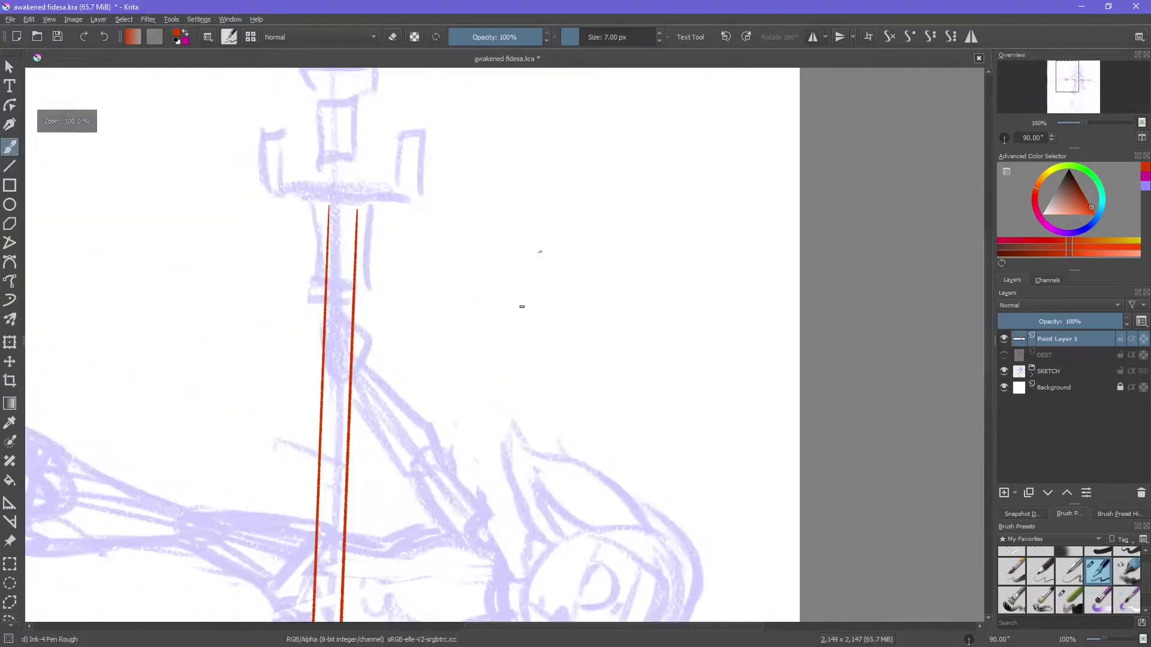
Step: Draw the staff's flared collar, rings and wide crossguard, and extend the shaft lines up through them
{"action": "left_click_drag", "start_coordinate": [525, 425], "coordinate": [533, 447]}
{"action": "left_click_drag", "start_coordinate": [496, 450], "coordinate": [534, 451]}
{"action": "mouse_move", "coordinate": [568, 412]}
{"action": "left_mouse_down"}
{"action": "mouse_move", "coordinate": [459, 402]}
{"action": "mouse_move", "coordinate": [509, 398]}
{"action": "left_mouse_up"}
{"action": "left_click_drag", "start_coordinate": [508, 421], "coordinate": [507, 333]}
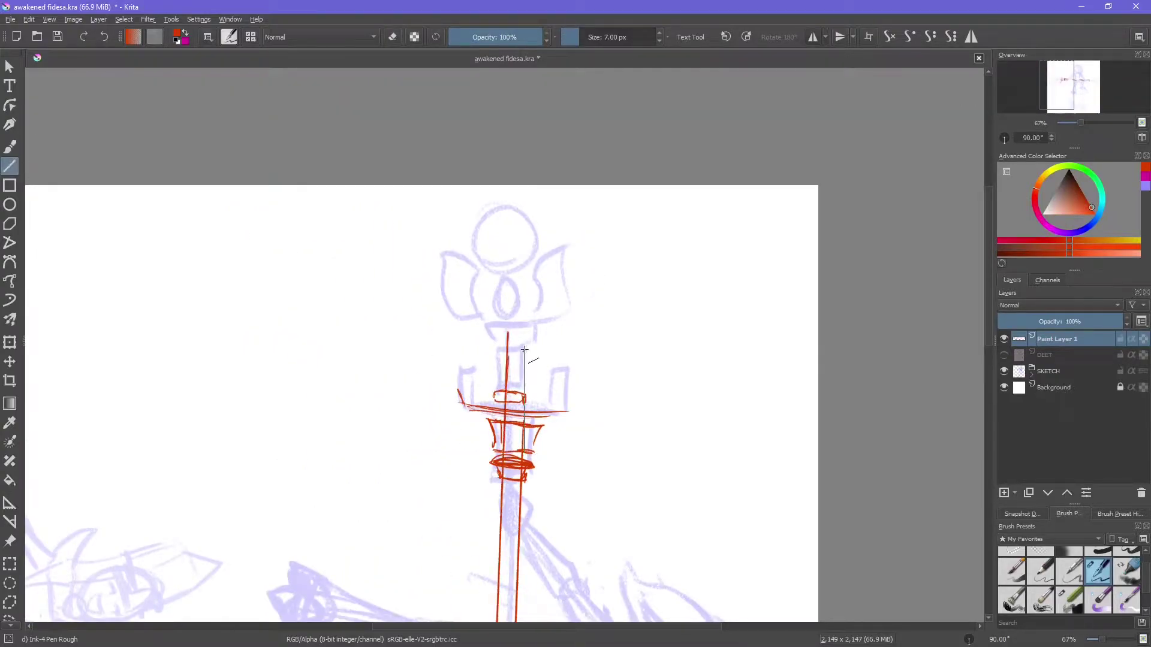
{"action": "left_click_drag", "start_coordinate": [528, 446], "coordinate": [528, 338]}
{"action": "left_click_drag", "start_coordinate": [511, 396], "coordinate": [516, 392]}
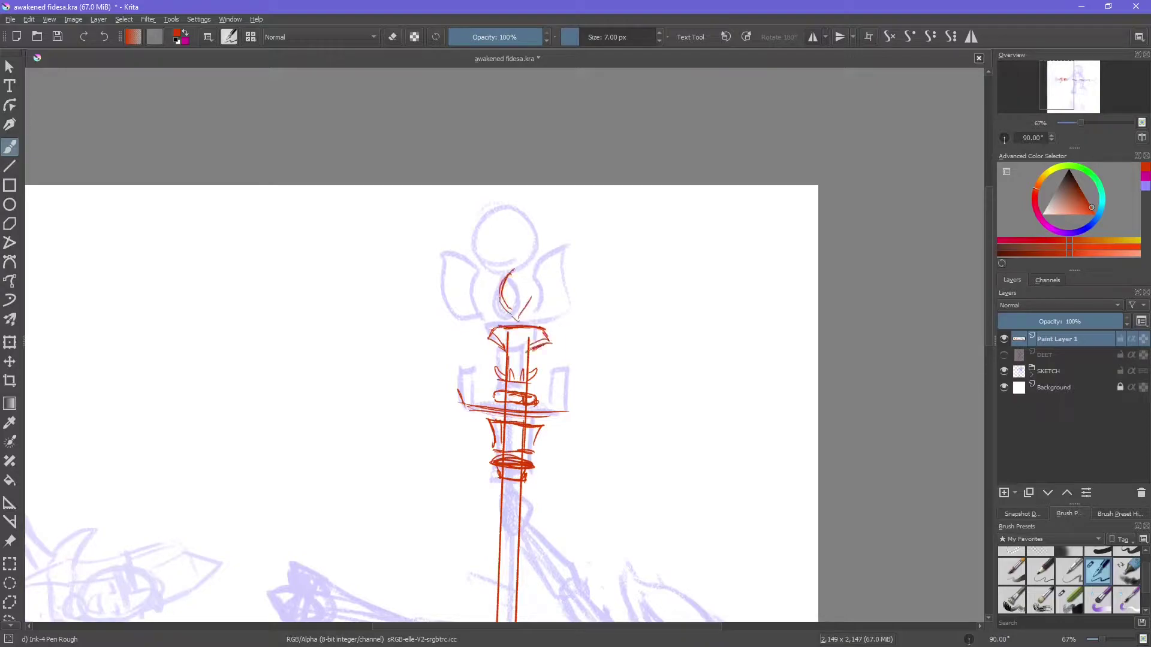
Step: Draw the staff's head with a large orb, an oval gem below it and leaf-shaped wings on both sides
{"action": "mouse_move", "coordinate": [477, 204]}
{"action": "left_mouse_down"}
{"action": "mouse_move", "coordinate": [550, 203]}
{"action": "mouse_move", "coordinate": [483, 236]}
{"action": "left_mouse_up"}
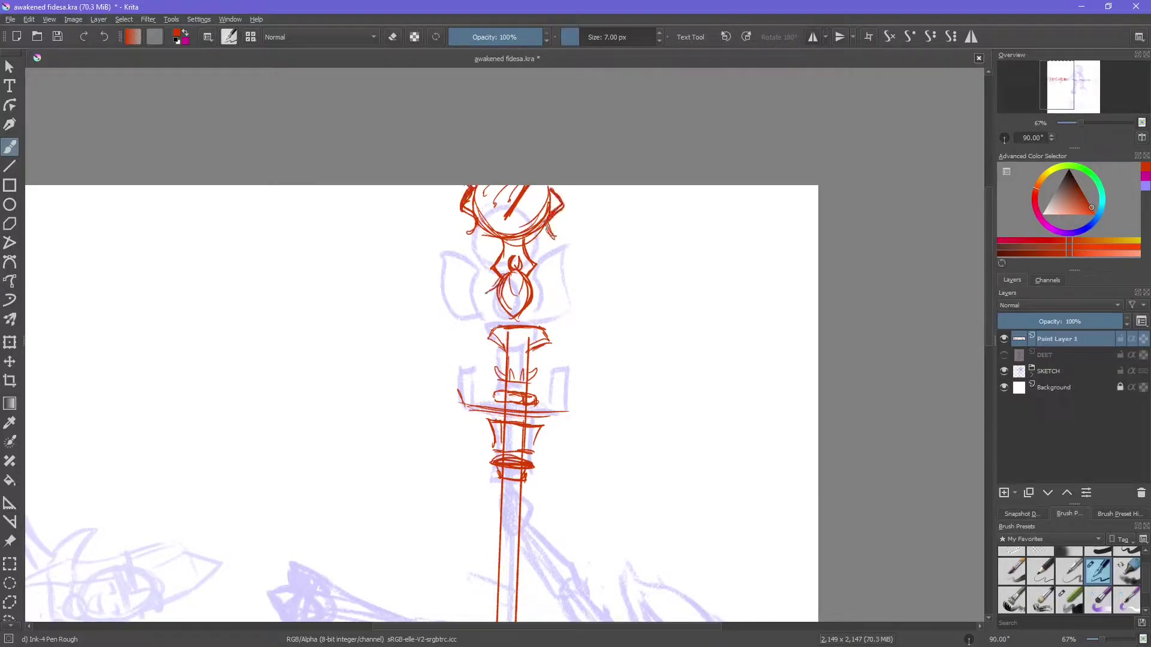
{"action": "left_click_drag", "start_coordinate": [489, 328], "coordinate": [446, 224]}
{"action": "left_click_drag", "start_coordinate": [477, 240], "coordinate": [450, 309]}
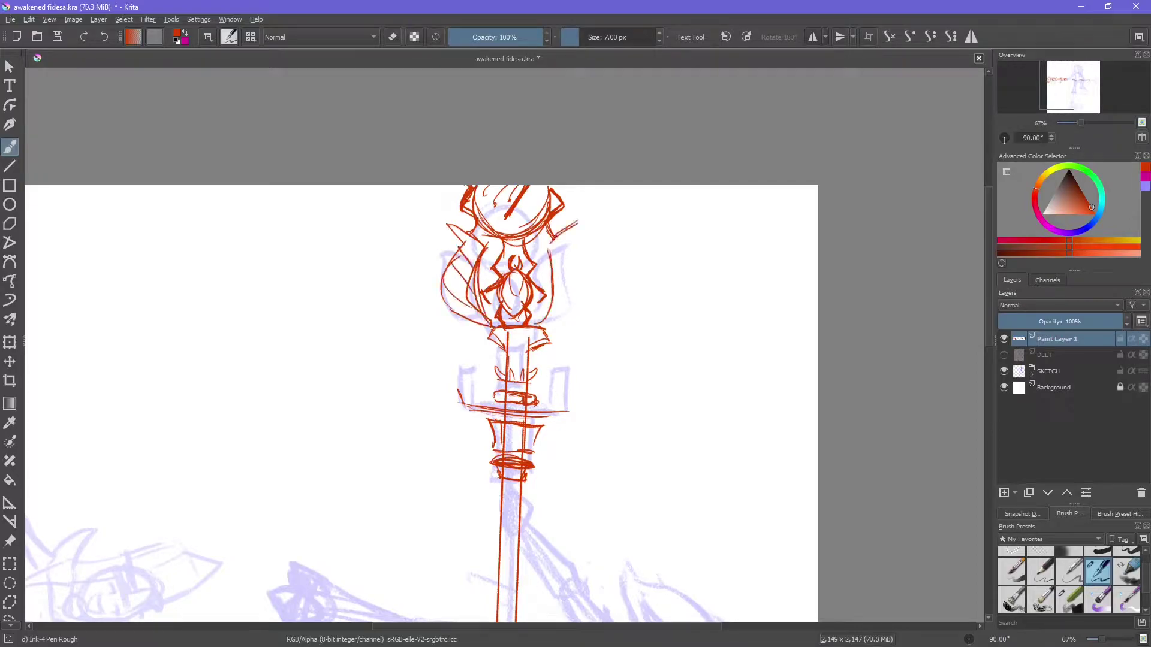
{"action": "left_click_drag", "start_coordinate": [580, 220], "coordinate": [543, 327]}
{"action": "left_click_drag", "start_coordinate": [569, 243], "coordinate": [546, 262]}
{"action": "left_click_drag", "start_coordinate": [573, 266], "coordinate": [548, 285]}
Step: Add bands along the staff's shaft and draw its lower collar and pronged end
{"action": "left_click_drag", "start_coordinate": [506, 430], "coordinate": [405, 270]}
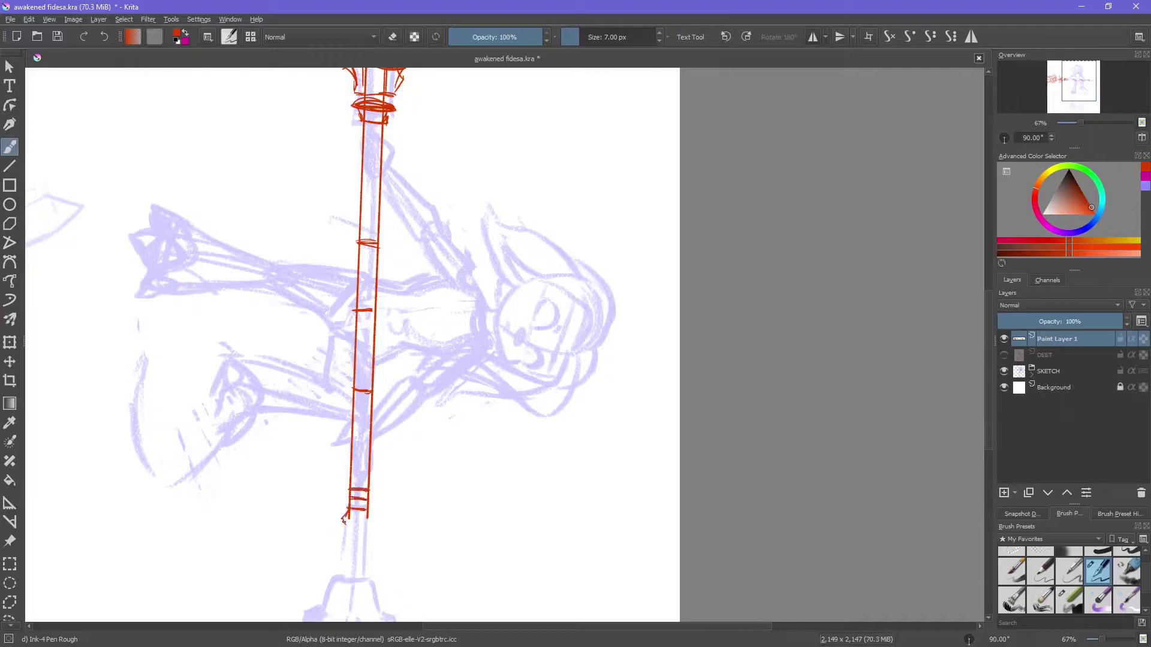
{"action": "left_click_drag", "start_coordinate": [364, 532], "coordinate": [364, 585]}
{"action": "left_click_drag", "start_coordinate": [336, 584], "coordinate": [371, 586]}
{"action": "left_click_drag", "start_coordinate": [372, 586], "coordinate": [441, 514]}
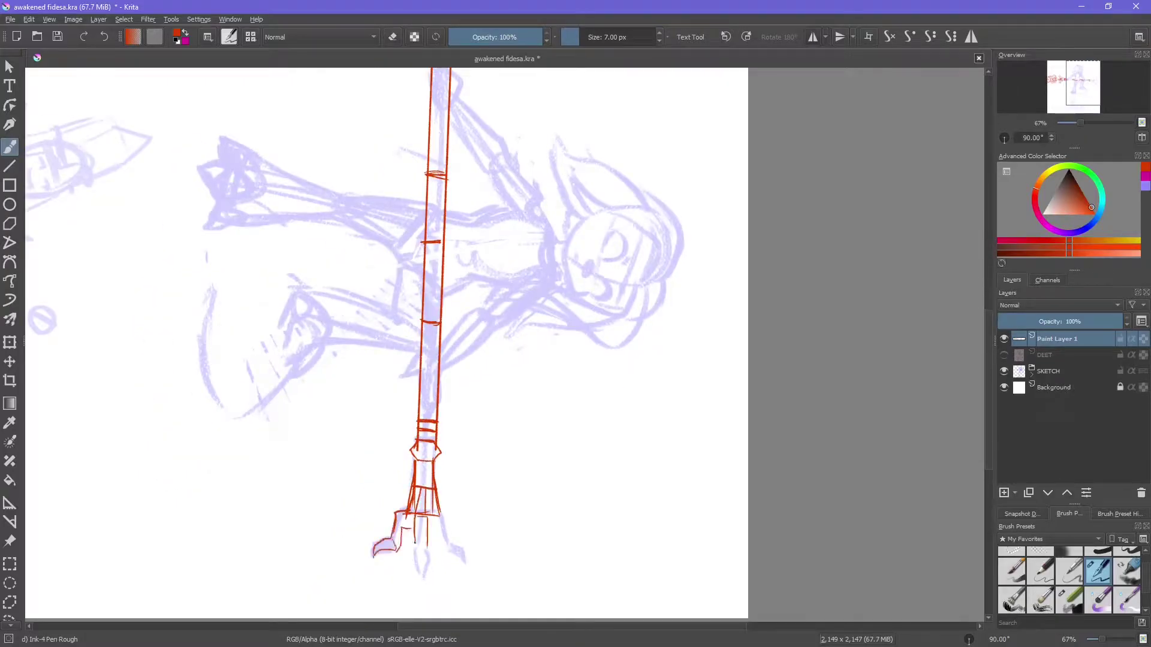
Step: Rename the new layer to "staff", then show and select the DEET layer
{"action": "key", "text": "5"}
{"action": "double_click", "coordinate": [1056, 338]}
{"action": "type", "text": "staff"}
{"action": "key", "text": "Return"}
{"action": "left_click", "coordinate": [1004, 355]}
{"action": "left_click", "coordinate": [1055, 355]}
Step: Sketch rough circles for both hands gripping the staff
{"action": "mouse_move", "coordinate": [252, 391]}
{"action": "left_mouse_down"}
{"action": "mouse_move", "coordinate": [237, 426]}
{"action": "mouse_move", "coordinate": [285, 428]}
{"action": "left_mouse_up"}
{"action": "mouse_move", "coordinate": [497, 355]}
{"action": "left_mouse_down"}
{"action": "mouse_move", "coordinate": [523, 400]}
{"action": "mouse_move", "coordinate": [564, 429]}
{"action": "left_mouse_up"}
{"action": "left_click_drag", "start_coordinate": [530, 415], "coordinate": [558, 445]}
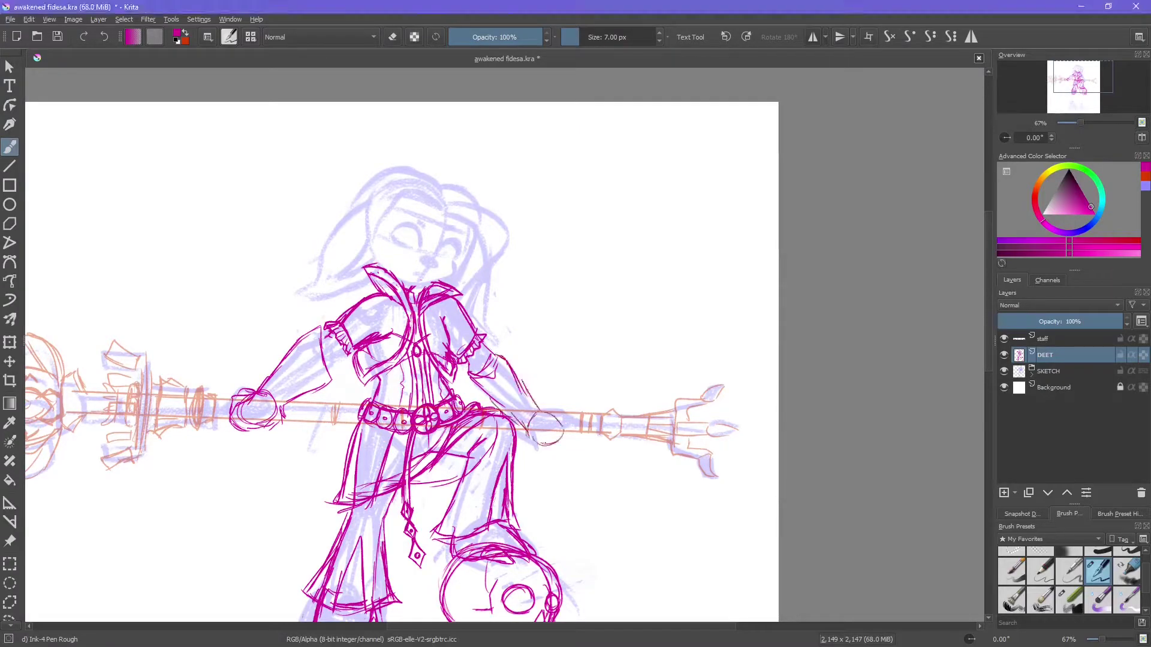
Step: Rotate the drawing on the staff layer slightly to pass through both hands, and return to the DEET layer
{"action": "left_click", "coordinate": [1055, 339]}
{"action": "key", "text": "ctrl+t"}
{"action": "left_click_drag", "start_coordinate": [788, 423], "coordinate": [791, 439]}
{"action": "key", "text": "Return"}
{"action": "key", "text": "b"}
{"action": "key", "text": "Page_Down"}
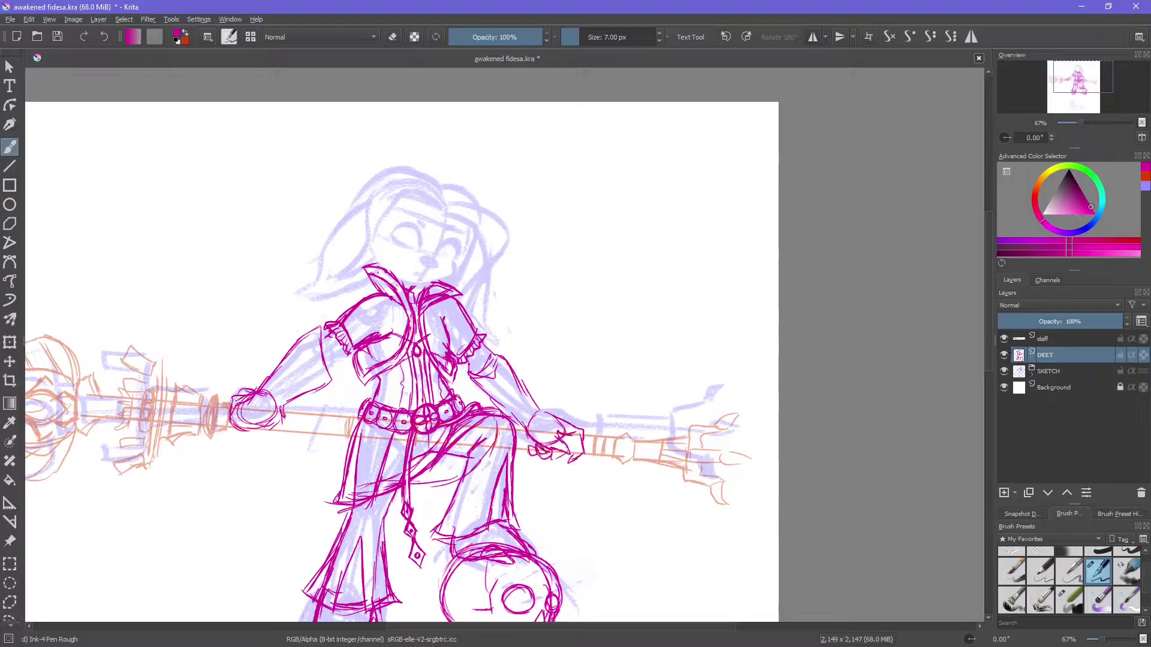
Step: Draw the fingers and thumb of the hand gripping the shaft nearest the staff's head
{"action": "key", "text": "m"}
{"action": "key", "text": "plus"}
{"action": "key", "text": "plus"}
{"action": "left_click_drag", "start_coordinate": [414, 260], "coordinate": [447, 272]}
{"action": "mouse_move", "coordinate": [372, 282]}
{"action": "left_mouse_down"}
{"action": "mouse_move", "coordinate": [444, 345]}
{"action": "mouse_move", "coordinate": [483, 297]}
{"action": "mouse_move", "coordinate": [384, 327]}
{"action": "left_mouse_up"}
{"action": "left_click_drag", "start_coordinate": [420, 258], "coordinate": [486, 317]}
{"action": "left_click_drag", "start_coordinate": [390, 342], "coordinate": [431, 364]}
{"action": "key", "text": "m"}
{"action": "key", "text": "minus"}
{"action": "key", "text": "minus"}
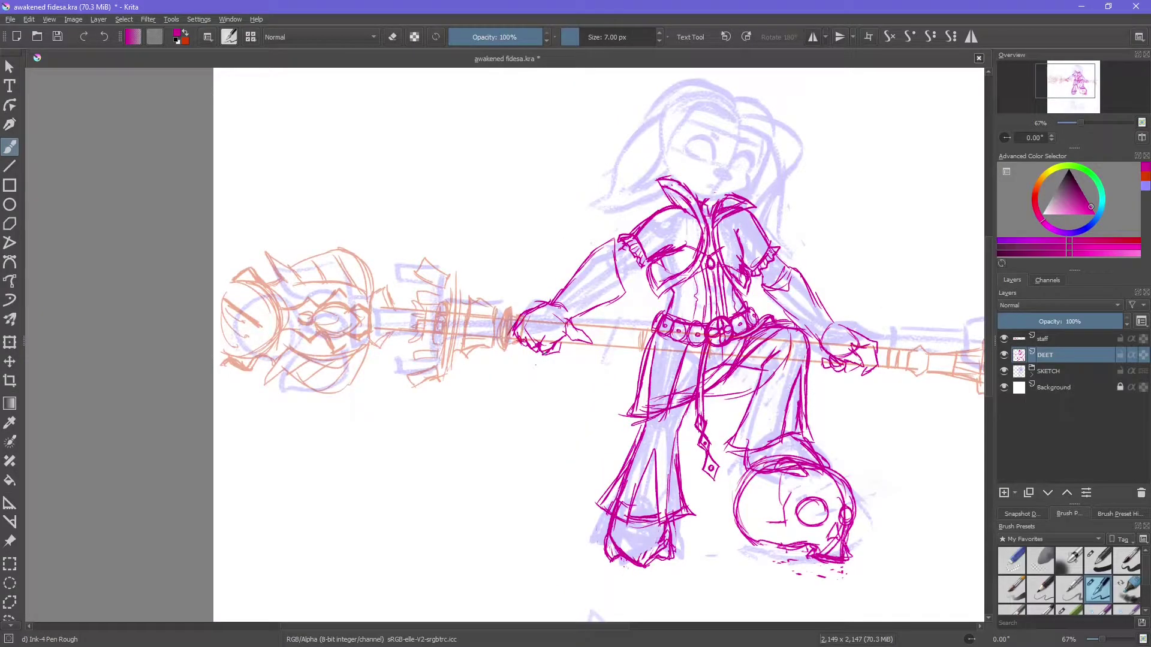
{"action": "left_click", "coordinate": [1054, 81]}
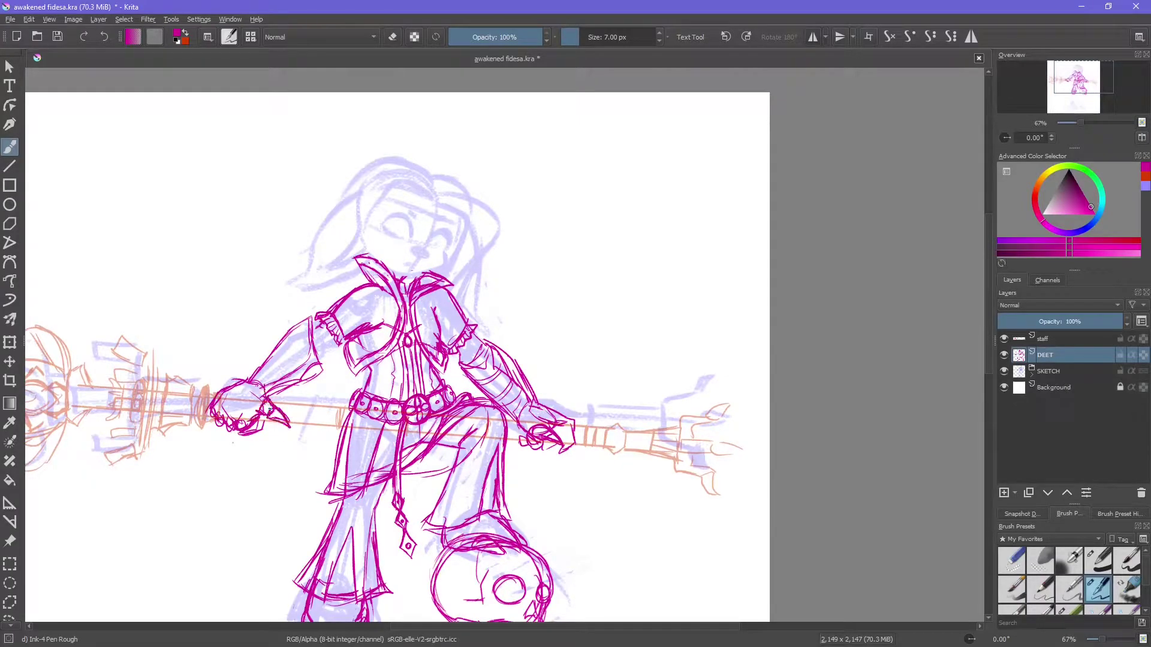
Step: Draw the small angry horned head with frowning eyes, open mouth, side hair and collar over its faded rough sketch
{"action": "left_click_drag", "start_coordinate": [1081, 84], "coordinate": [1037, 117]}
{"action": "key", "text": "plus"}
{"action": "key", "text": "plus"}
{"action": "mouse_move", "coordinate": [572, 450]}
{"action": "left_mouse_down"}
{"action": "mouse_move", "coordinate": [641, 419]}
{"action": "mouse_move", "coordinate": [539, 470]}
{"action": "mouse_move", "coordinate": [644, 536]}
{"action": "mouse_move", "coordinate": [545, 458]}
{"action": "mouse_move", "coordinate": [534, 505]}
{"action": "mouse_move", "coordinate": [623, 508]}
{"action": "mouse_move", "coordinate": [657, 389]}
{"action": "mouse_move", "coordinate": [636, 491]}
{"action": "mouse_move", "coordinate": [540, 510]}
{"action": "left_mouse_up"}
{"action": "key", "text": "e"}
{"action": "key", "text": "e"}
{"action": "left_click_drag", "start_coordinate": [587, 545], "coordinate": [636, 528]}
{"action": "key", "text": "Tab"}
{"action": "left_click_drag", "start_coordinate": [626, 420], "coordinate": [617, 500]}
{"action": "left_click_drag", "start_coordinate": [555, 375], "coordinate": [624, 351]}
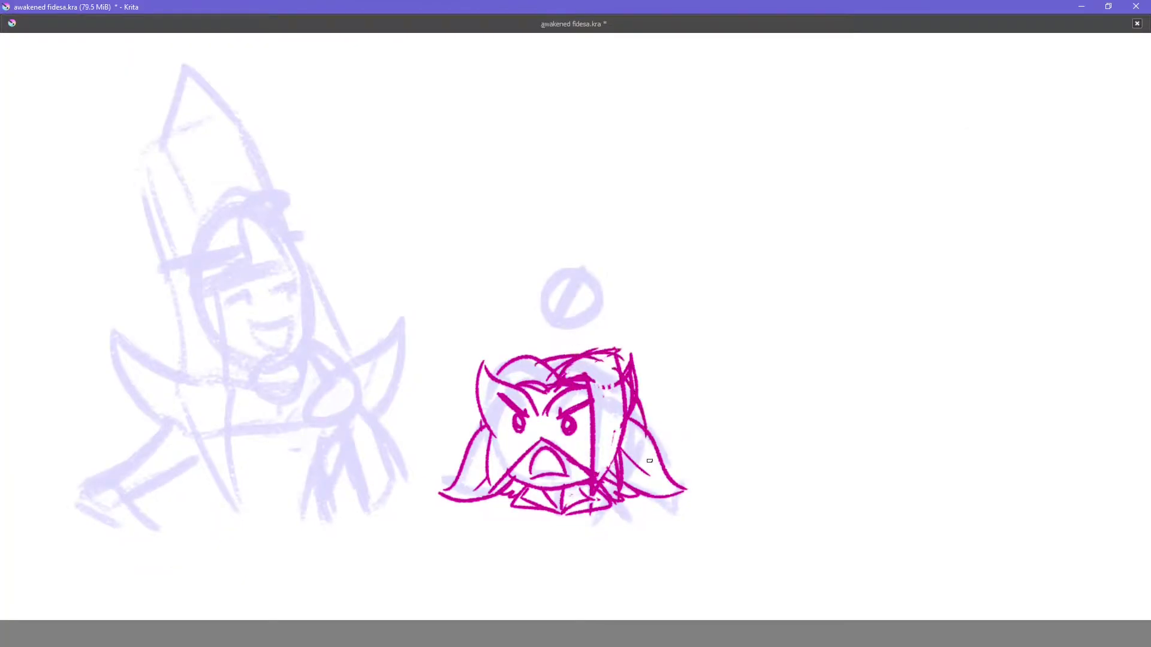
Step: Outline the first shoulder pauldron over the puffed sleeve, clean up the overlapping sketch lines and save the file
{"action": "key", "text": "Tab"}
{"action": "key", "text": "e"}
{"action": "scroll", "coordinate": [570, 471], "scroll_direction": "up", "scroll_amount": 10}
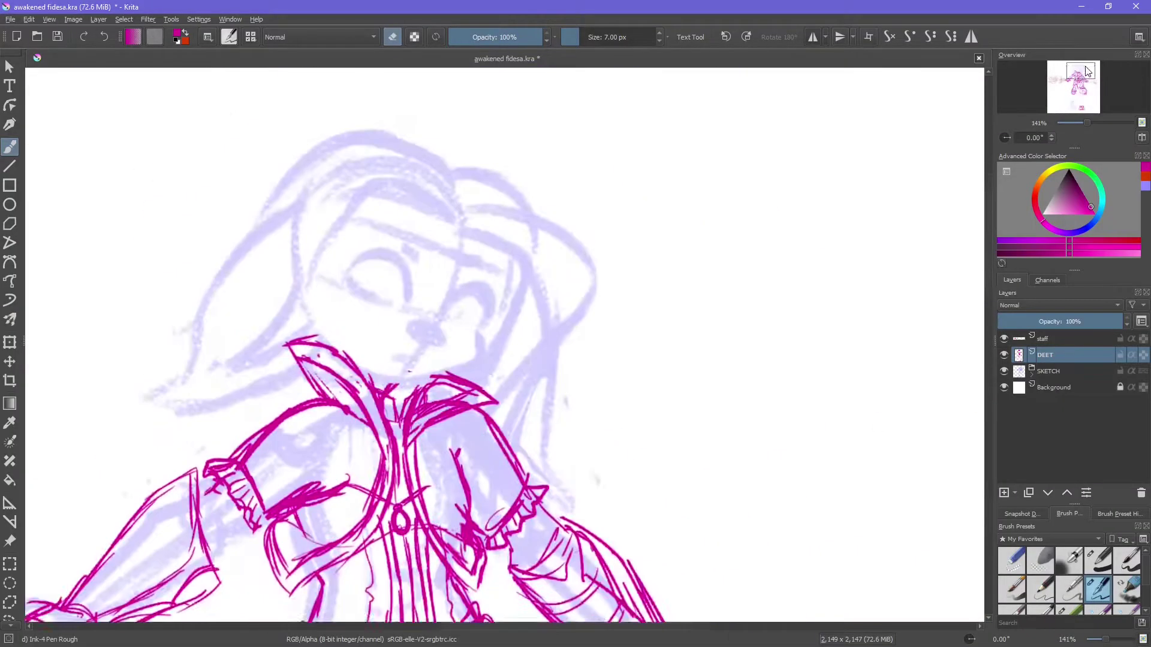
{"action": "key", "text": "e"}
{"action": "key", "text": "e"}
{"action": "key", "text": "e"}
{"action": "left_click_drag", "start_coordinate": [393, 264], "coordinate": [401, 347]}
{"action": "key", "text": "e"}
{"action": "left_click_drag", "start_coordinate": [584, 293], "coordinate": [578, 341]}
{"action": "key", "text": "m"}
{"action": "key", "text": "m"}
{"action": "key", "text": "2"}
{"action": "key", "text": "ctrl+s"}
{"action": "key", "text": "2"}
{"action": "left_click_drag", "start_coordinate": [428, 174], "coordinate": [336, 195]}
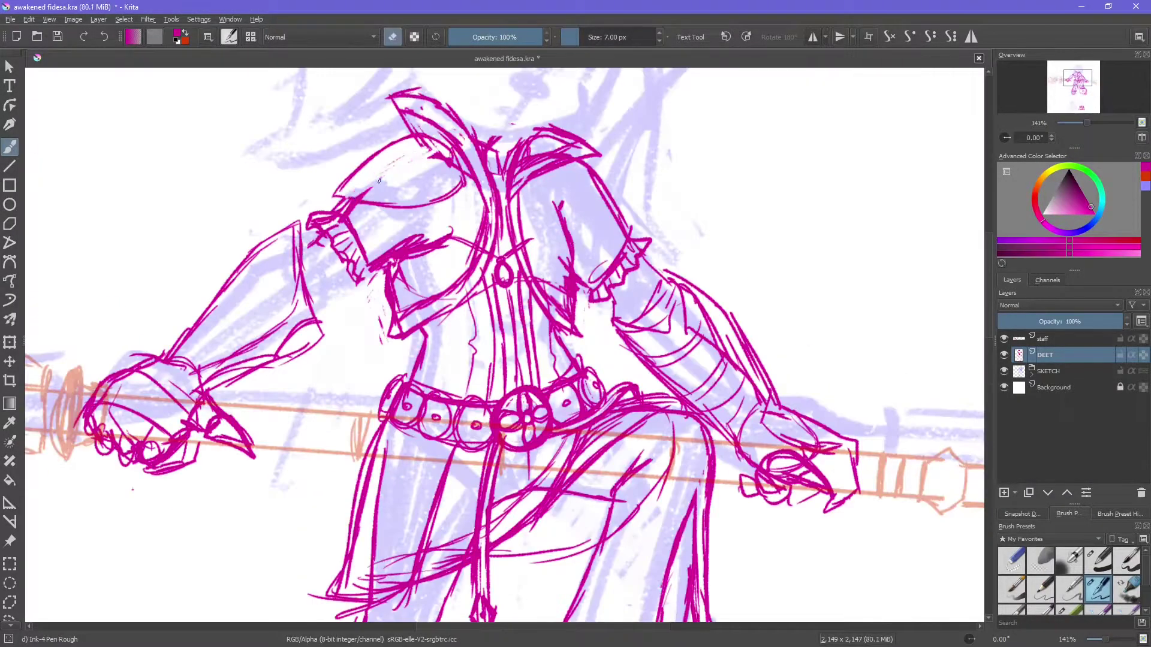
Step: Sketch both pauldrons in full, adding the oval emblem, curved spikes and fastening tabs beside the vest
{"action": "key", "text": "Tab"}
{"action": "left_click_drag", "start_coordinate": [309, 157], "coordinate": [436, 130]}
{"action": "left_click_drag", "start_coordinate": [516, 170], "coordinate": [527, 183]}
{"action": "left_click_drag", "start_coordinate": [447, 162], "coordinate": [445, 186]}
{"action": "mouse_move", "coordinate": [408, 99]}
{"action": "left_mouse_down"}
{"action": "mouse_move", "coordinate": [344, 129]}
{"action": "mouse_move", "coordinate": [395, 105]}
{"action": "left_mouse_up"}
{"action": "mouse_move", "coordinate": [578, 108]}
{"action": "left_mouse_down"}
{"action": "mouse_move", "coordinate": [555, 141]}
{"action": "mouse_move", "coordinate": [589, 131]}
{"action": "left_mouse_up"}
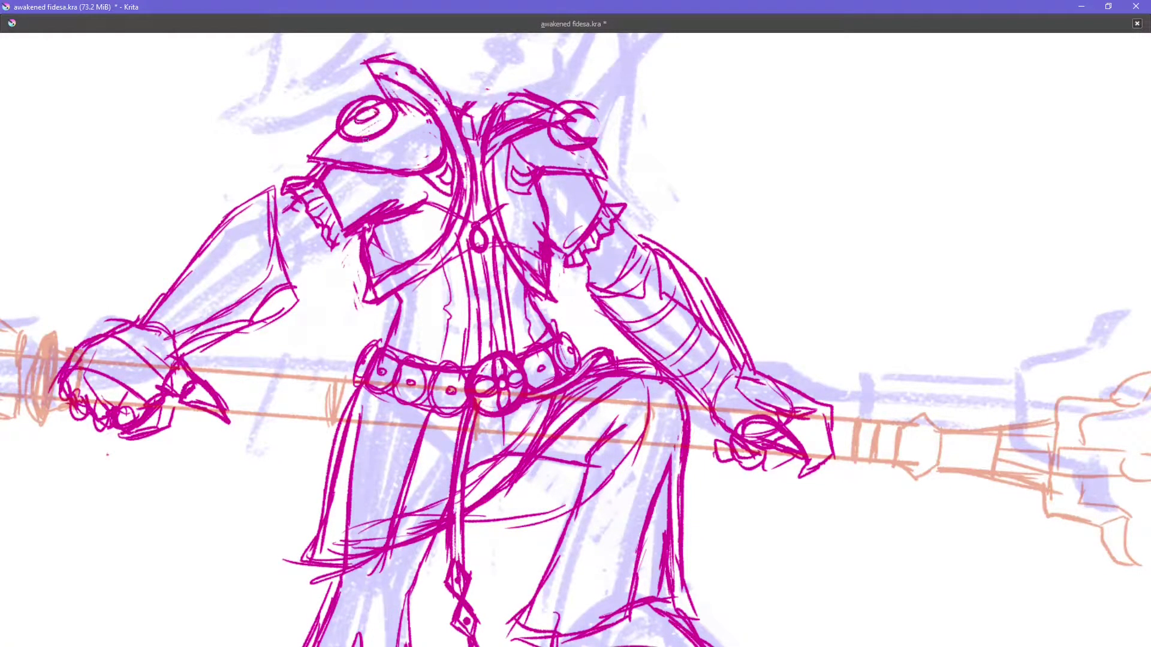
Step: Combine the staff and DEET layers into a faded SKETCH, and add a layer named LA above it with black as the colour
{"action": "key", "text": "2"}
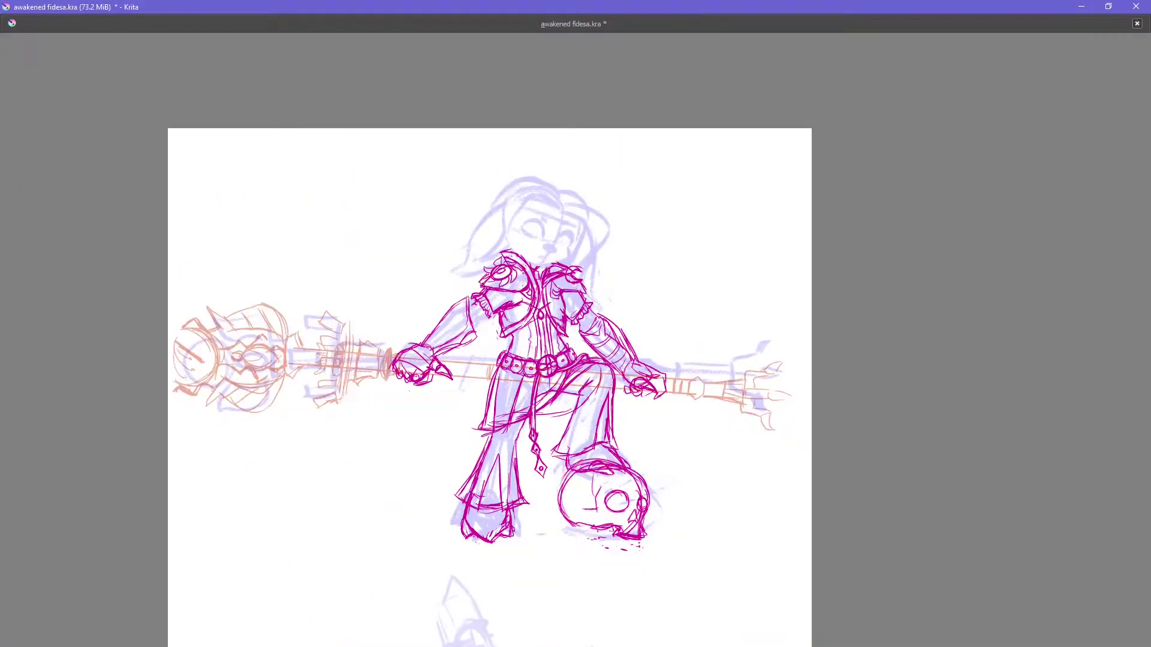
{"action": "key", "text": "Tab"}
{"action": "key", "text": "ctrl+z"}
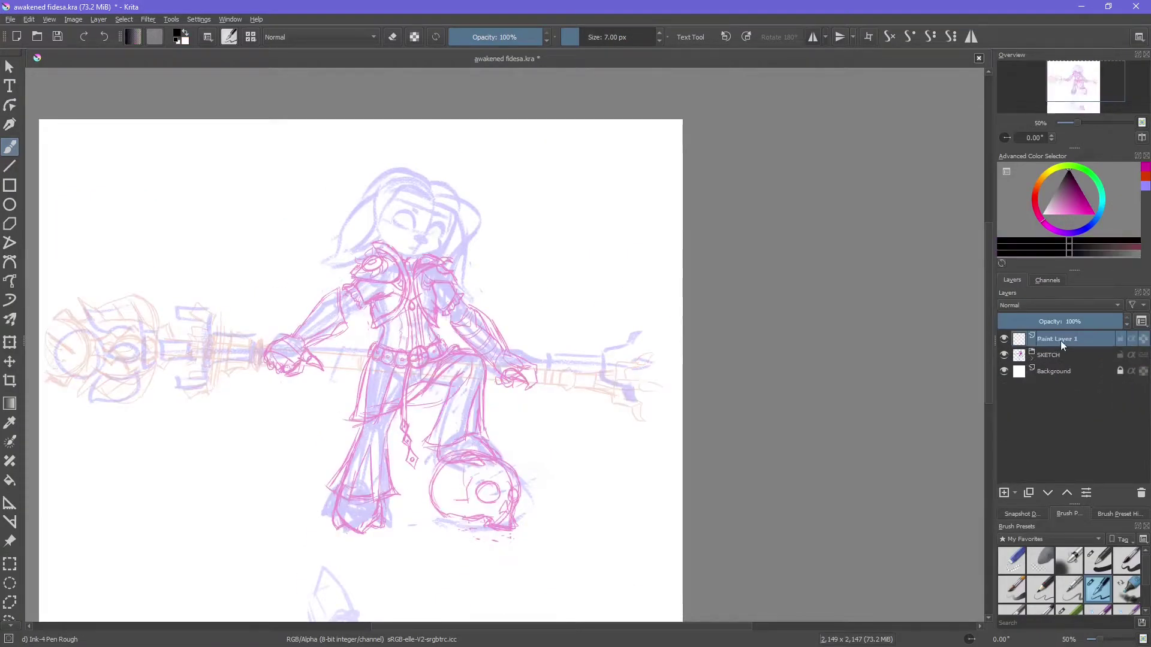
Step: Ink the character's cheek and jawline, the curved nose and the small frowning mouth on the LA layer
{"action": "scroll", "coordinate": [428, 215], "scroll_direction": "up", "scroll_amount": 4}
{"action": "left_click_drag", "start_coordinate": [531, 314], "coordinate": [371, 476]}
{"action": "key", "text": "ctrl+z"}
{"action": "mouse_move", "coordinate": [529, 287]}
{"action": "left_mouse_down"}
{"action": "mouse_move", "coordinate": [504, 384]}
{"action": "mouse_move", "coordinate": [376, 468]}
{"action": "left_mouse_up"}
{"action": "left_click_drag", "start_coordinate": [224, 339], "coordinate": [368, 467]}
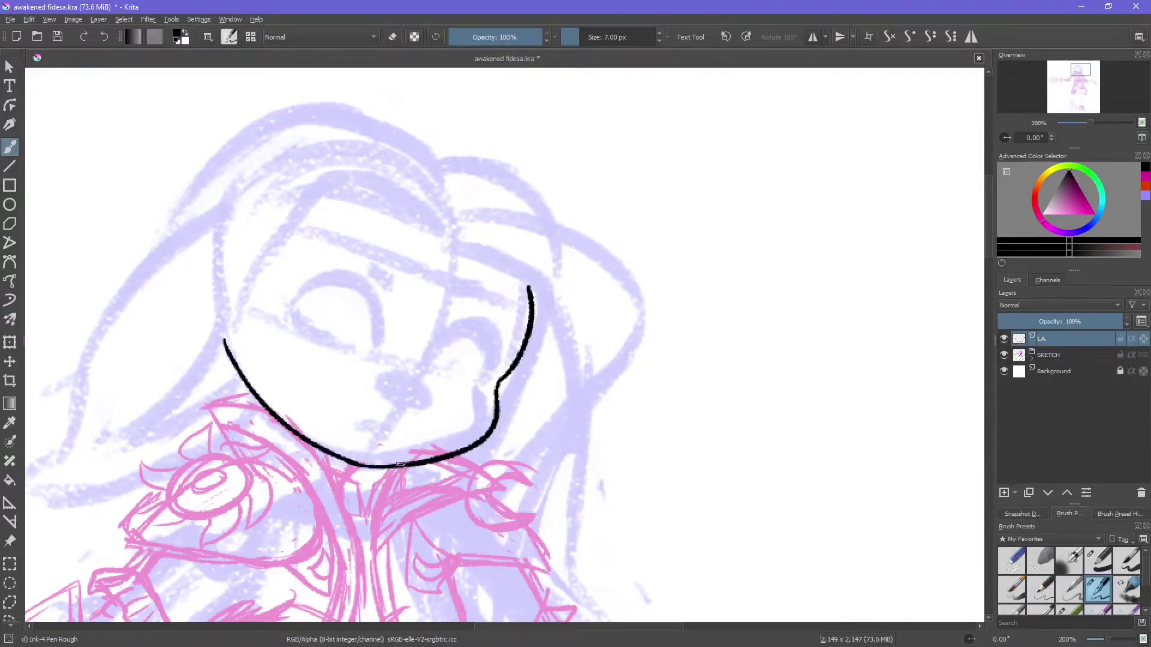
{"action": "left_click_drag", "start_coordinate": [355, 427], "coordinate": [400, 440]}
{"action": "left_click_drag", "start_coordinate": [372, 439], "coordinate": [382, 443]}
Step: Ink both eyes with heavy upper lids, iris curves and lashes, plus the short frowning eyebrows
{"action": "mouse_move", "coordinate": [429, 358]}
{"action": "left_mouse_down"}
{"action": "mouse_move", "coordinate": [498, 372]}
{"action": "mouse_move", "coordinate": [515, 337]}
{"action": "left_mouse_up"}
{"action": "left_click_drag", "start_coordinate": [497, 367], "coordinate": [518, 355]}
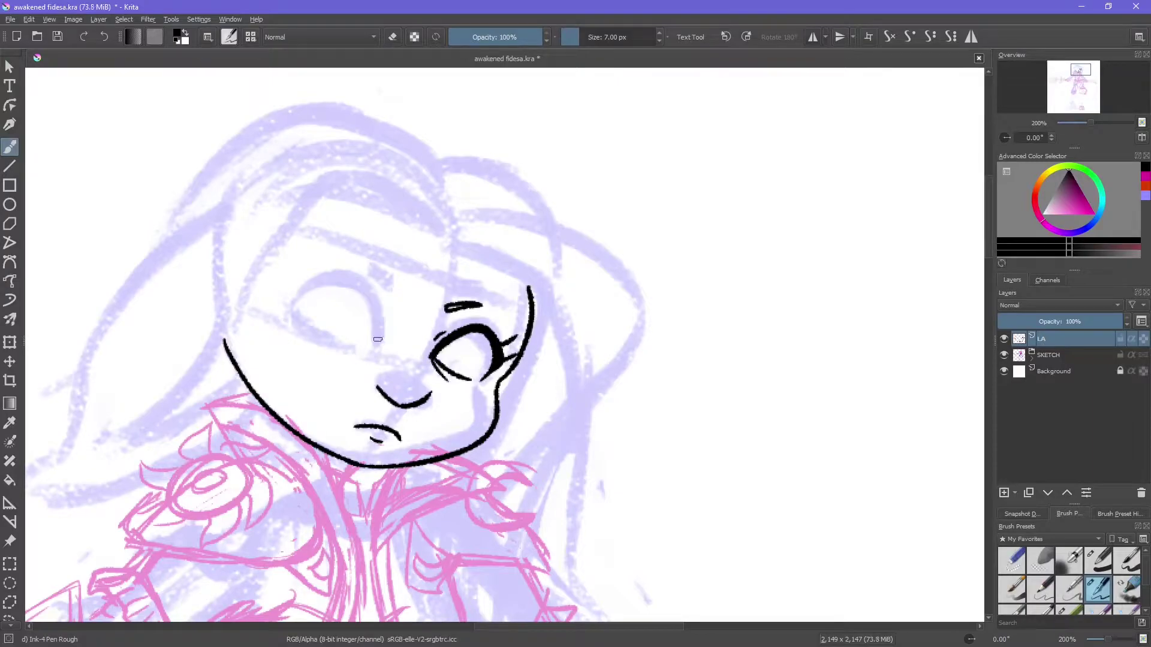
{"action": "left_click_drag", "start_coordinate": [290, 311], "coordinate": [381, 340]}
{"action": "left_click_drag", "start_coordinate": [365, 271], "coordinate": [387, 290]}
{"action": "key", "text": "Tab"}
{"action": "key", "text": "m"}
{"action": "left_click_drag", "start_coordinate": [605, 307], "coordinate": [638, 325]}
{"action": "left_click_drag", "start_coordinate": [671, 226], "coordinate": [665, 248]}
{"action": "left_click_drag", "start_coordinate": [683, 236], "coordinate": [677, 252]}
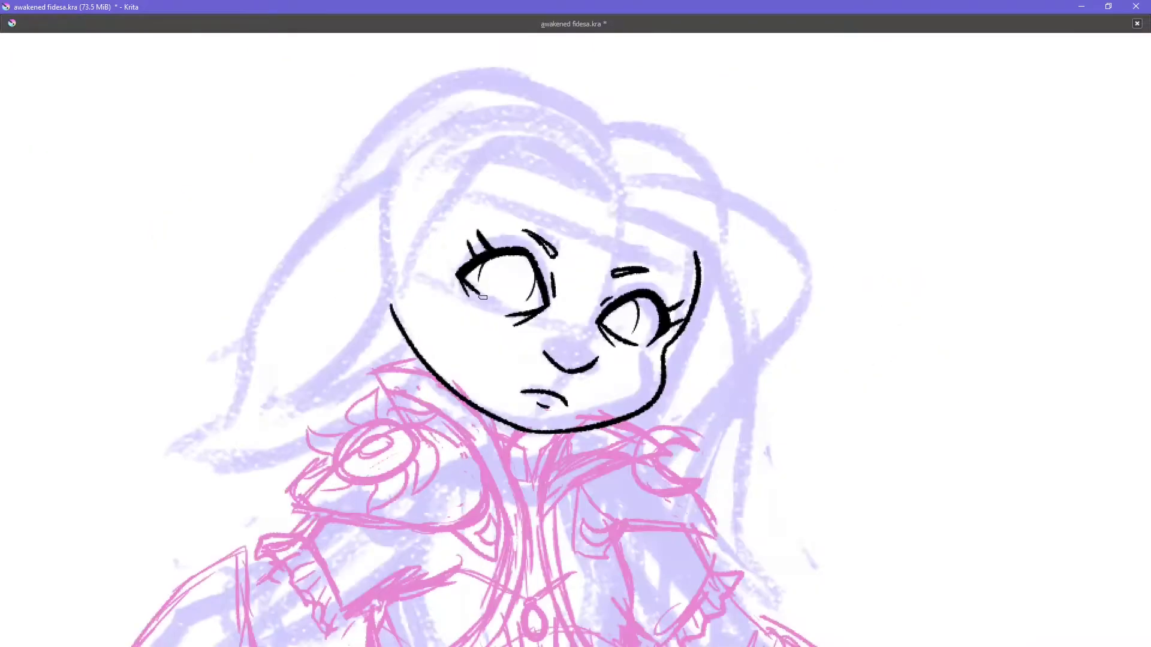
{"action": "key", "text": "m"}
Step: Ink the hairline across the forehead and start the long lock falling beside the far cheek
{"action": "left_click_drag", "start_coordinate": [489, 127], "coordinate": [617, 213]}
{"action": "key", "text": "ctrl+z"}
{"action": "mouse_move", "coordinate": [390, 195]}
{"action": "left_mouse_down"}
{"action": "mouse_move", "coordinate": [610, 213]}
{"action": "mouse_move", "coordinate": [721, 254]}
{"action": "left_mouse_up"}
{"action": "left_click_drag", "start_coordinate": [696, 256], "coordinate": [714, 276]}
{"action": "left_click_drag", "start_coordinate": [644, 216], "coordinate": [674, 569]}
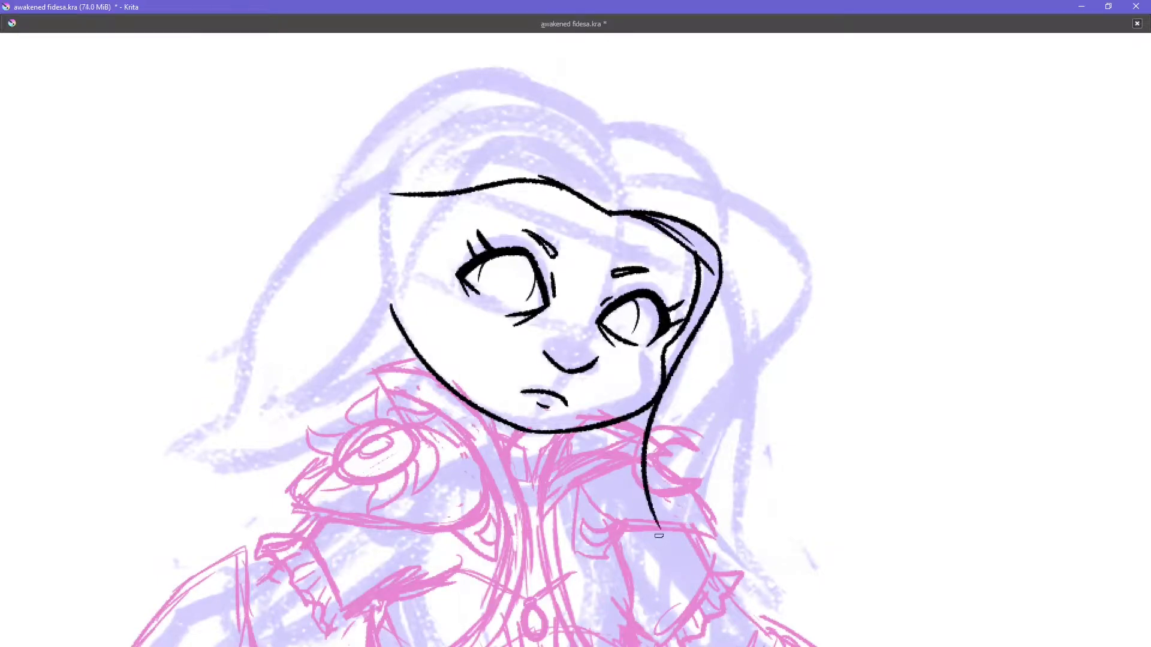
Step: Ink the long side hair with its pointed strands and the rounded outer contour over the crown
{"action": "left_click_drag", "start_coordinate": [627, 173], "coordinate": [713, 417]}
{"action": "left_click_drag", "start_coordinate": [768, 360], "coordinate": [662, 503]}
{"action": "left_click_drag", "start_coordinate": [729, 396], "coordinate": [671, 572]}
{"action": "mouse_move", "coordinate": [754, 444]}
{"action": "left_mouse_down"}
{"action": "mouse_move", "coordinate": [794, 300]}
{"action": "mouse_move", "coordinate": [779, 336]}
{"action": "left_mouse_up"}
{"action": "left_click_drag", "start_coordinate": [369, 146], "coordinate": [622, 157]}
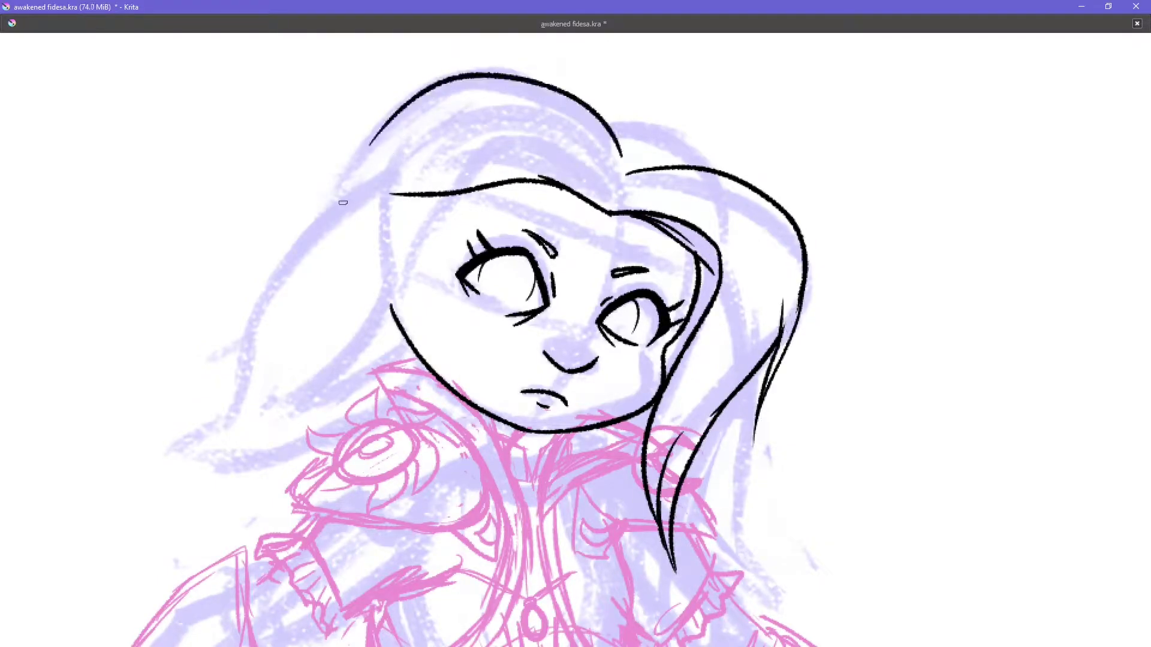
{"action": "left_click_drag", "start_coordinate": [602, 118], "coordinate": [732, 175]}
{"action": "left_click_drag", "start_coordinate": [761, 369], "coordinate": [748, 575]}
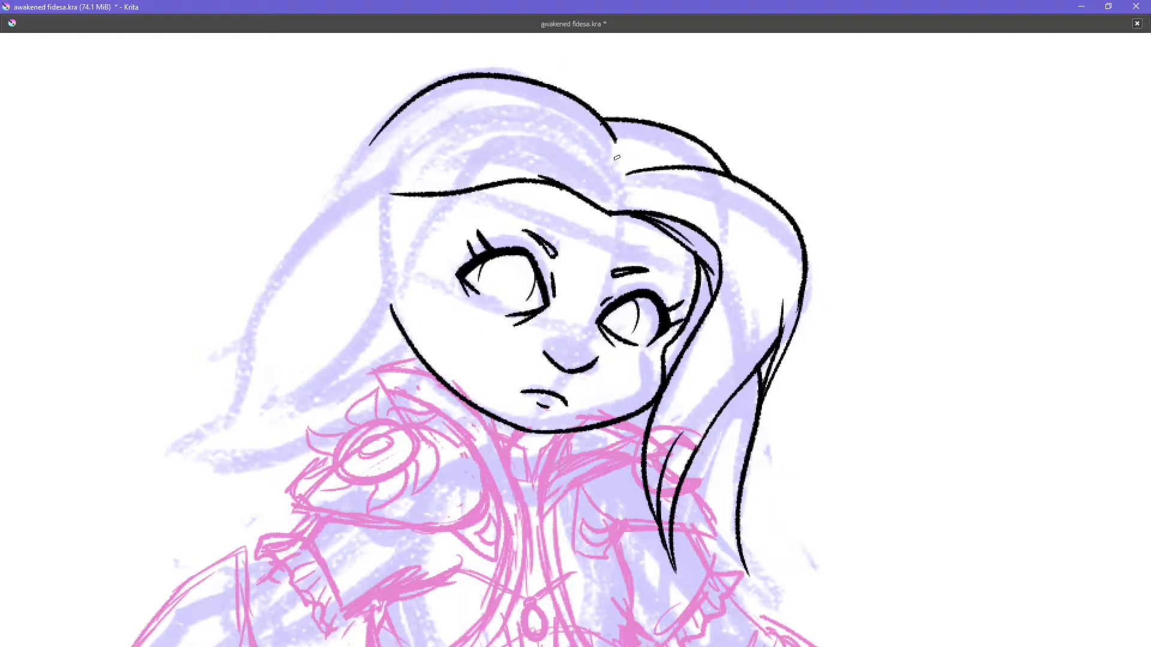
Step: Replace the plain hairline with a parted fringe, adding a small forelock and curved strands beside the near temple
{"action": "left_click_drag", "start_coordinate": [515, 132], "coordinate": [390, 189]}
{"action": "key", "text": "ctrl+z"}
{"action": "key", "text": "ctrl+z"}
{"action": "left_click_drag", "start_coordinate": [470, 223], "coordinate": [610, 216]}
{"action": "left_click_drag", "start_coordinate": [630, 217], "coordinate": [594, 270]}
{"action": "left_click_drag", "start_coordinate": [420, 282], "coordinate": [474, 191]}
{"action": "left_click_drag", "start_coordinate": [516, 154], "coordinate": [471, 223]}
{"action": "left_click_drag", "start_coordinate": [444, 152], "coordinate": [403, 288]}
{"action": "left_click_drag", "start_coordinate": [424, 129], "coordinate": [390, 252]}
Step: Ink the long drooping ear with its inner fold, and close the tip of the opposite hair lock
{"action": "mouse_move", "coordinate": [395, 108]}
{"action": "left_mouse_down"}
{"action": "mouse_move", "coordinate": [204, 435]}
{"action": "mouse_move", "coordinate": [414, 360]}
{"action": "left_mouse_up"}
{"action": "left_click_drag", "start_coordinate": [382, 258], "coordinate": [275, 427]}
{"action": "left_click_drag", "start_coordinate": [401, 338], "coordinate": [293, 418]}
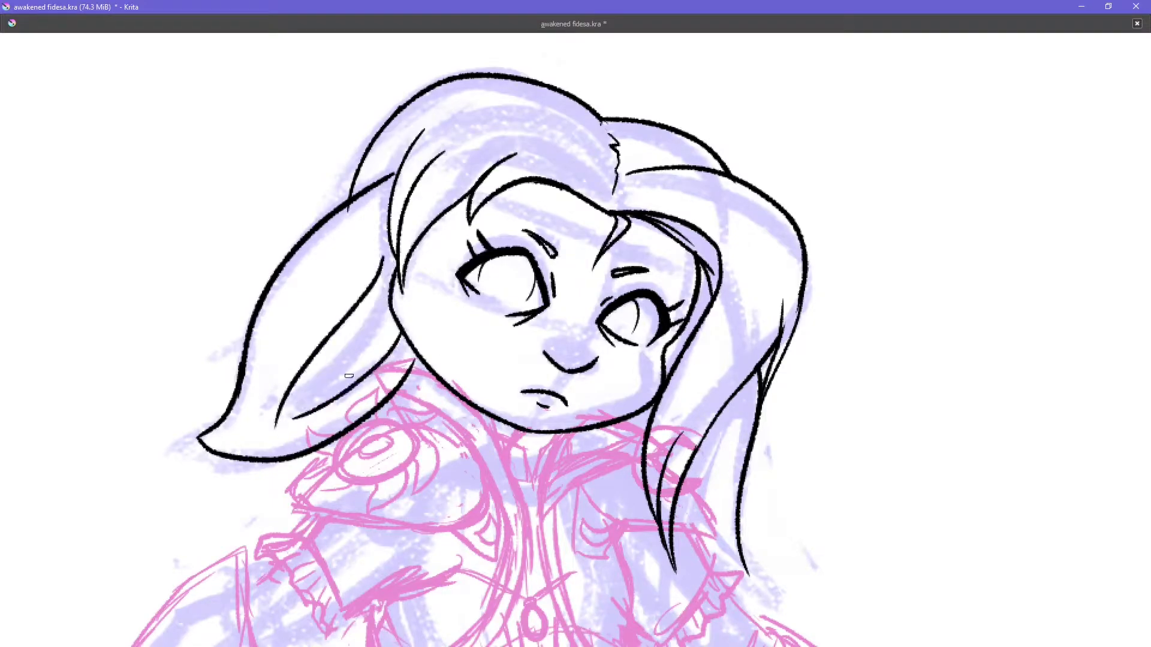
{"action": "key", "text": "m"}
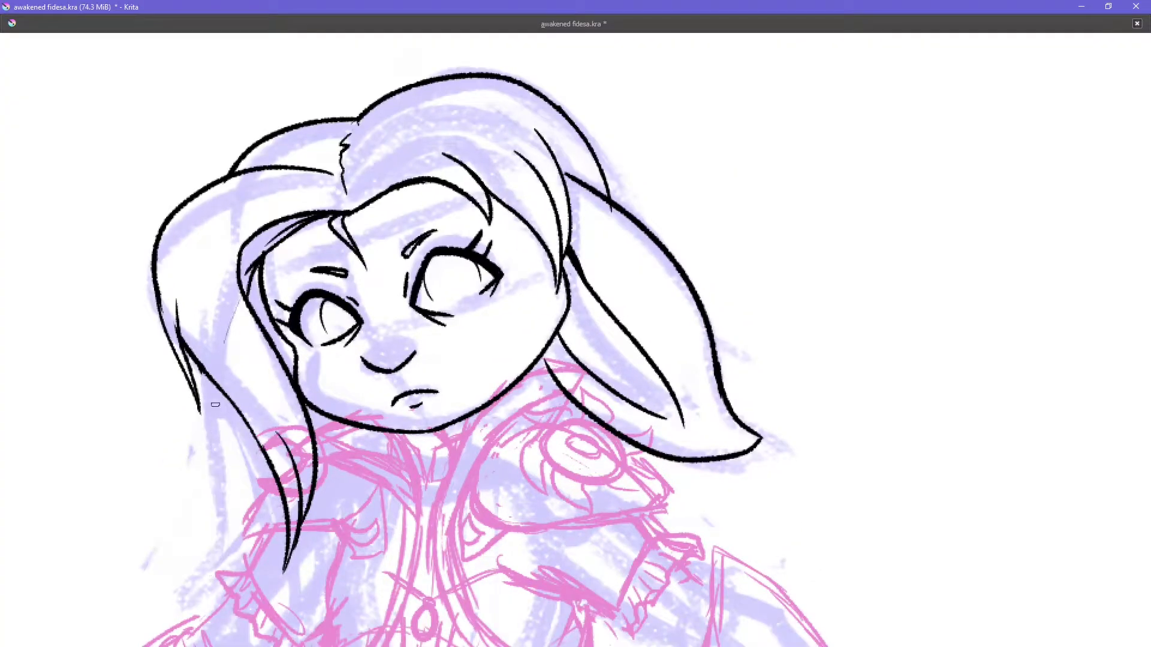
{"action": "key", "text": "m"}
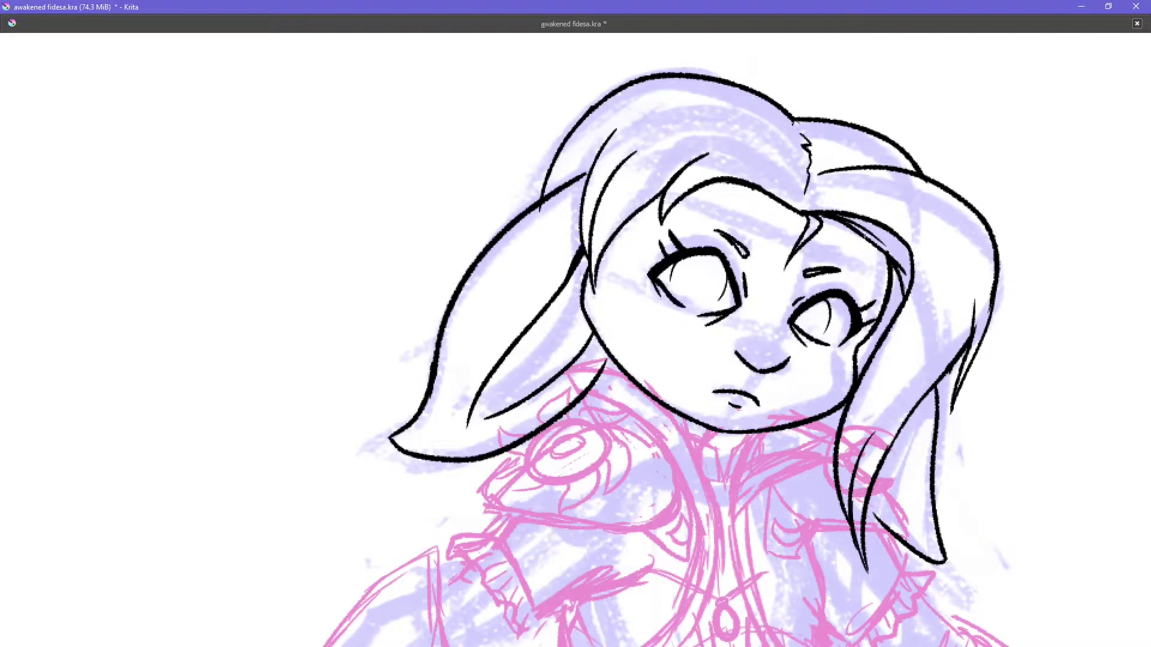
Step: Ink the pointed vest collar beneath the drooping ear and erase the overlapping lines
{"action": "key", "text": "Tab"}
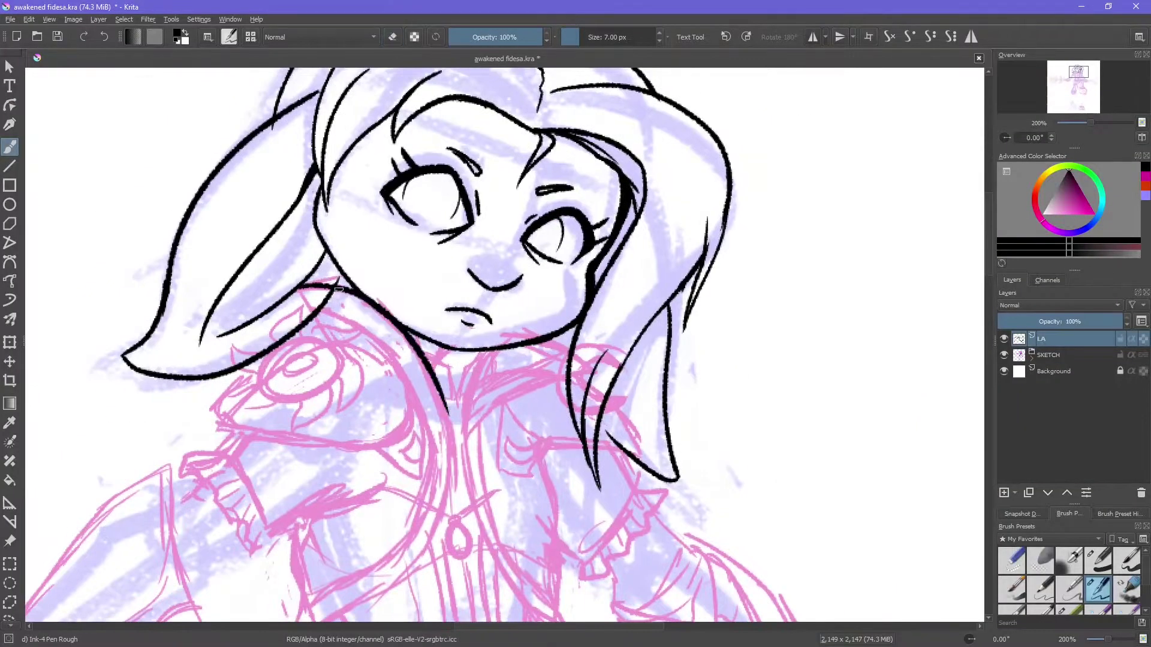
{"action": "left_click_drag", "start_coordinate": [293, 282], "coordinate": [452, 429]}
{"action": "key", "text": "e"}
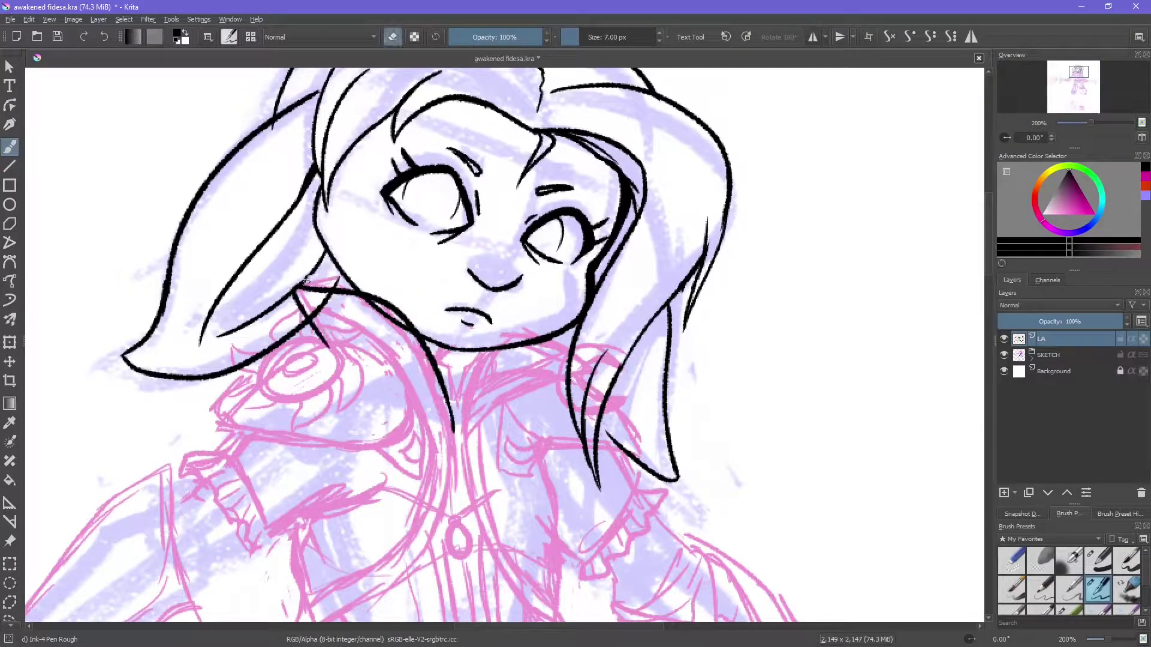
{"action": "key", "text": "e"}
{"action": "mouse_move", "coordinate": [318, 327]}
{"action": "left_mouse_down"}
{"action": "mouse_move", "coordinate": [310, 300]}
{"action": "mouse_move", "coordinate": [346, 275]}
{"action": "left_mouse_up"}
{"action": "key", "text": "e"}
{"action": "key", "text": "e"}
{"action": "key", "text": "e"}
Step: Ink the opposite collar flap and the neckline under the chin, erasing lines that cross them
{"action": "mouse_move", "coordinate": [399, 315]}
{"action": "left_mouse_down"}
{"action": "mouse_move", "coordinate": [452, 399]}
{"action": "mouse_move", "coordinate": [566, 375]}
{"action": "mouse_move", "coordinate": [632, 396]}
{"action": "left_mouse_up"}
{"action": "key", "text": "e"}
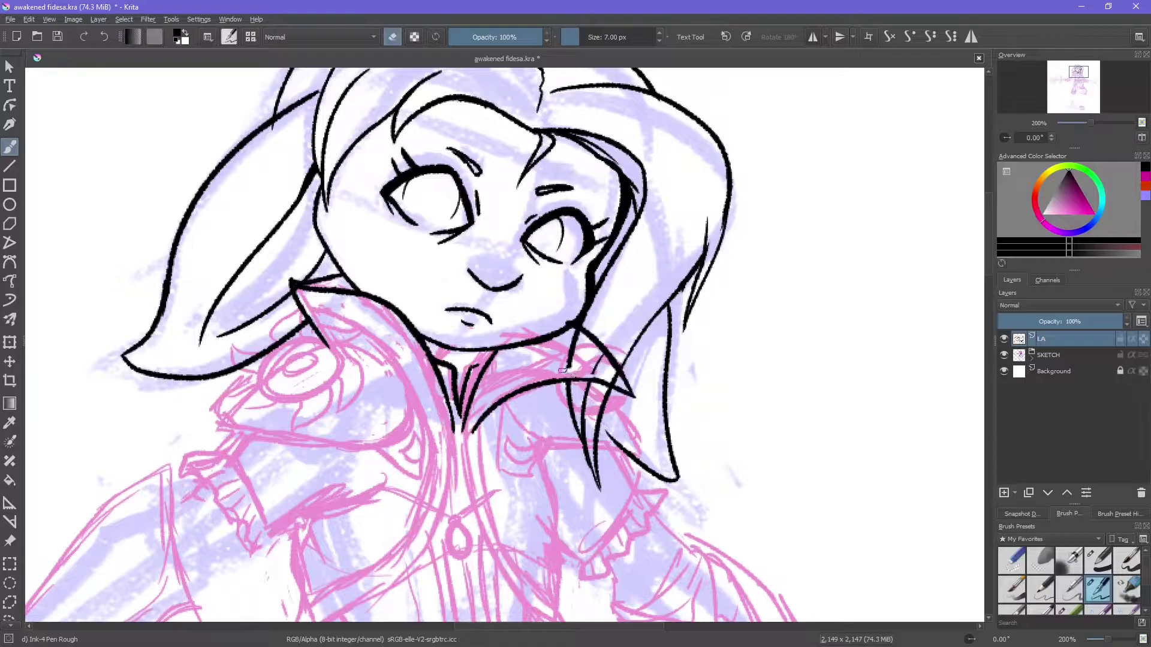
{"action": "key", "text": "e"}
{"action": "left_click_drag", "start_coordinate": [445, 297], "coordinate": [302, 357]}
Step: Ink the pauldron beneath the drooping ear with its curved shell, shoulder strap and pointed tab
{"action": "left_click_drag", "start_coordinate": [1084, 75], "coordinate": [1079, 78]}
{"action": "mouse_move", "coordinate": [327, 252]}
{"action": "left_mouse_down"}
{"action": "mouse_move", "coordinate": [389, 347]}
{"action": "mouse_move", "coordinate": [449, 352]}
{"action": "left_mouse_up"}
{"action": "mouse_move", "coordinate": [362, 251]}
{"action": "left_mouse_down"}
{"action": "mouse_move", "coordinate": [433, 303]}
{"action": "mouse_move", "coordinate": [425, 347]}
{"action": "mouse_move", "coordinate": [450, 358]}
{"action": "left_mouse_up"}
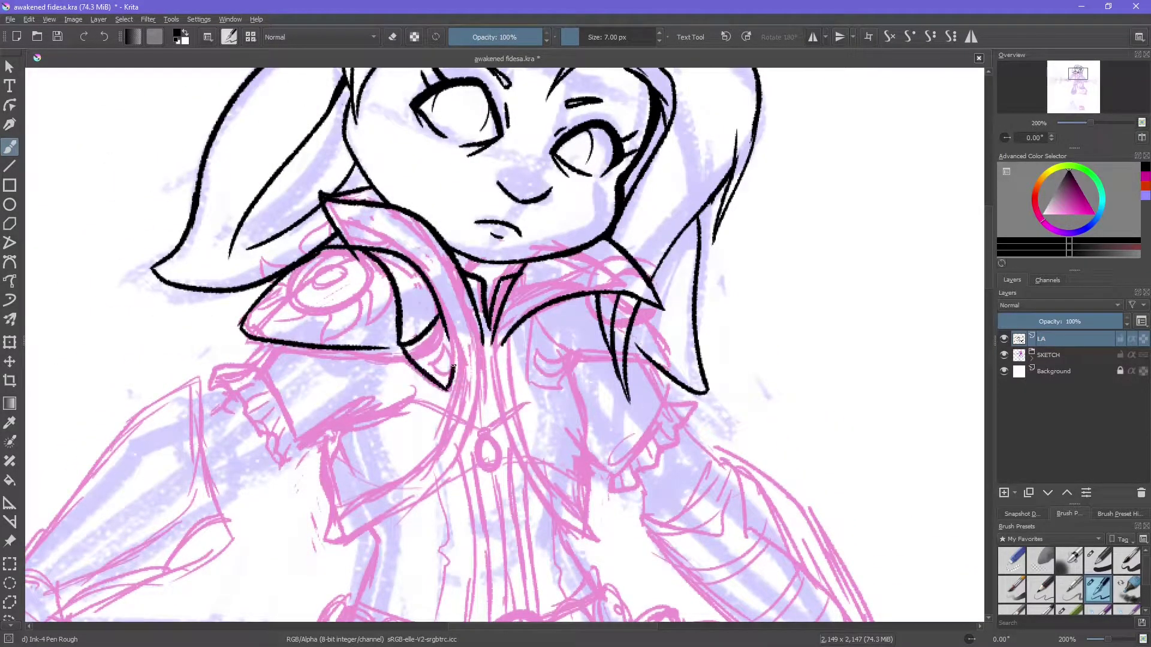
{"action": "mouse_move", "coordinate": [392, 254]}
{"action": "left_mouse_down"}
{"action": "mouse_move", "coordinate": [434, 330]}
{"action": "mouse_move", "coordinate": [438, 375]}
{"action": "mouse_move", "coordinate": [450, 378]}
{"action": "mouse_move", "coordinate": [384, 342]}
{"action": "left_mouse_up"}
{"action": "key", "text": "e"}
{"action": "key", "text": "e"}
{"action": "key", "text": "e"}
{"action": "key", "text": "e"}
Step: Refine that pauldron's upper contour, add its lower rim line and detail the tab with a round stud
{"action": "left_click_drag", "start_coordinate": [261, 298], "coordinate": [309, 254]}
{"action": "key", "text": "e"}
{"action": "mouse_move", "coordinate": [309, 255]}
{"action": "left_mouse_down"}
{"action": "mouse_move", "coordinate": [264, 303]}
{"action": "mouse_move", "coordinate": [266, 282]}
{"action": "left_mouse_up"}
{"action": "key", "text": "e"}
{"action": "key", "text": "e"}
{"action": "key", "text": "e"}
{"action": "left_click_drag", "start_coordinate": [255, 324], "coordinate": [393, 333]}
Step: Ink the opposite pauldron under the long hair lock, including its studded tab, strap and lower rim
{"action": "key", "text": "Tab"}
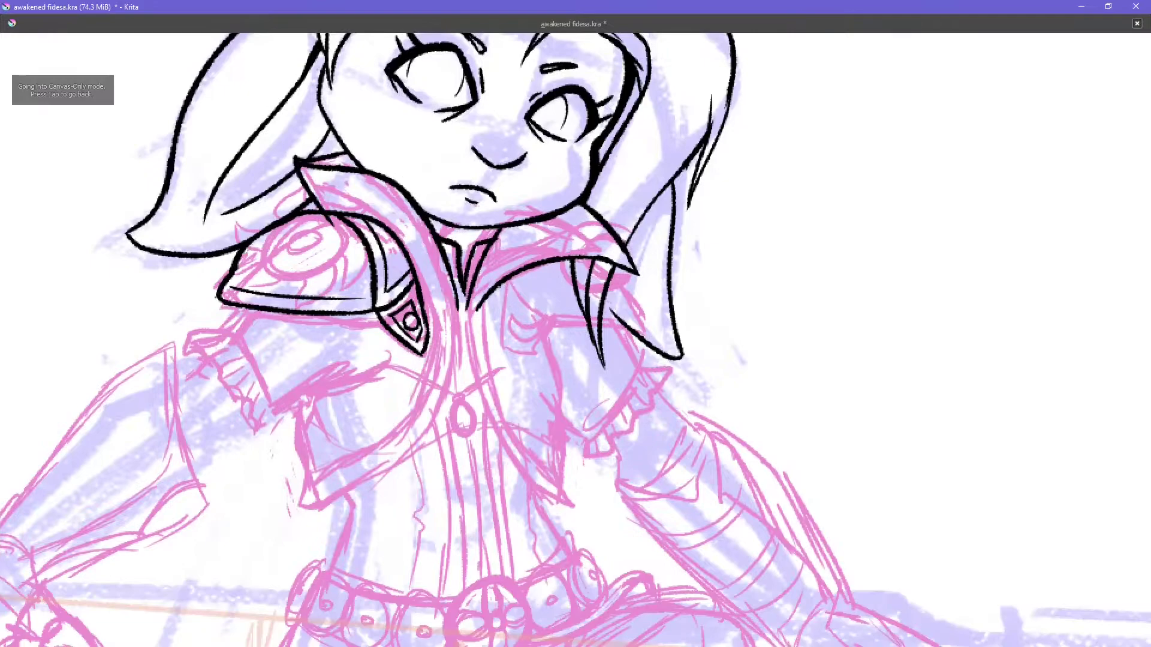
{"action": "left_click_drag", "start_coordinate": [500, 281], "coordinate": [545, 323]}
{"action": "mouse_move", "coordinate": [534, 313]}
{"action": "left_mouse_down"}
{"action": "mouse_move", "coordinate": [532, 283]}
{"action": "mouse_move", "coordinate": [542, 327]}
{"action": "mouse_move", "coordinate": [519, 336]}
{"action": "mouse_move", "coordinate": [629, 330]}
{"action": "mouse_move", "coordinate": [618, 266]}
{"action": "left_mouse_up"}
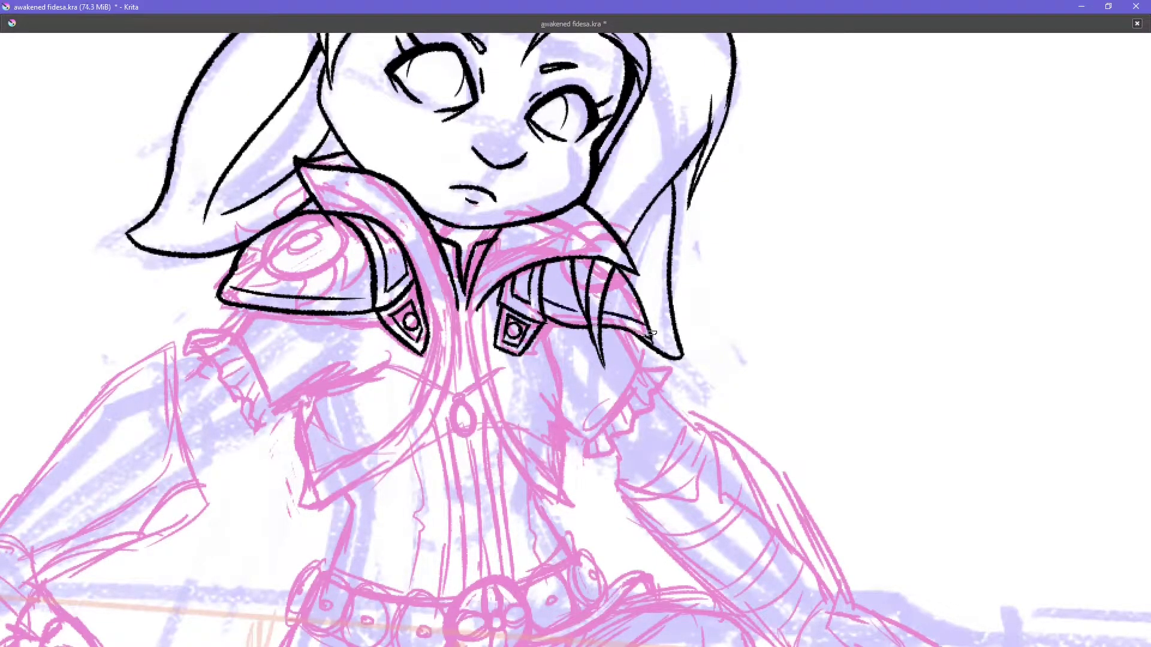
{"action": "left_click_drag", "start_coordinate": [629, 329], "coordinate": [657, 347]}
Step: Ink the short sleeve with its cuff band below the long hair lock, plus the vest's outer side edge
{"action": "left_click_drag", "start_coordinate": [644, 360], "coordinate": [597, 427]}
{"action": "left_click_drag", "start_coordinate": [551, 337], "coordinate": [564, 498]}
{"action": "key", "text": "ctrl+z"}
{"action": "left_click_drag", "start_coordinate": [550, 335], "coordinate": [564, 501]}
{"action": "mouse_move", "coordinate": [585, 439]}
{"action": "left_mouse_down"}
{"action": "mouse_move", "coordinate": [652, 367]}
{"action": "mouse_move", "coordinate": [590, 442]}
{"action": "left_mouse_up"}
Step: Ink the puffed sleeve under the emblem pauldron with its cuff edge and underarm fold, and save the file
{"action": "left_click_drag", "start_coordinate": [227, 330], "coordinate": [273, 425]}
{"action": "key", "text": "ctrl+z"}
{"action": "left_click_drag", "start_coordinate": [273, 423], "coordinate": [396, 358]}
{"action": "left_click_drag", "start_coordinate": [219, 339], "coordinate": [272, 431]}
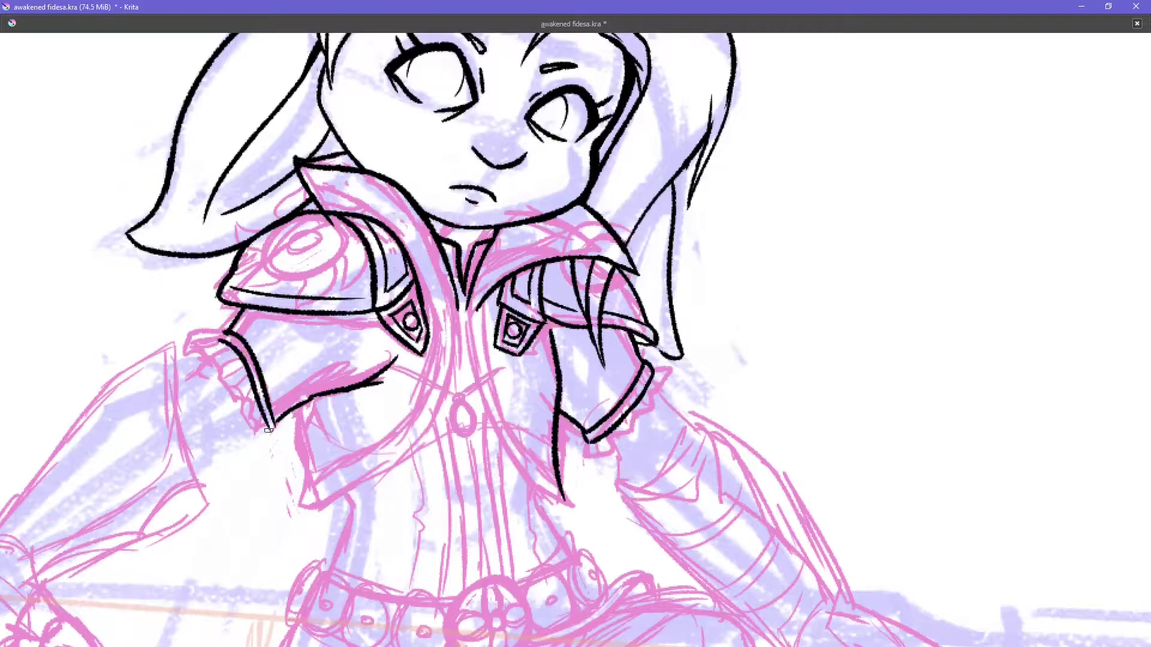
{"action": "key", "text": "ctrl+s"}
Step: Ink the visible parts of both upper arms and add ruffled trim to both sleeve cuffs
{"action": "left_click_drag", "start_coordinate": [264, 428], "coordinate": [184, 484]}
{"action": "left_click_drag", "start_coordinate": [604, 444], "coordinate": [623, 488]}
{"action": "left_click_drag", "start_coordinate": [220, 339], "coordinate": [264, 431]}
{"action": "left_click_drag", "start_coordinate": [239, 363], "coordinate": [275, 427]}
{"action": "left_click_drag", "start_coordinate": [202, 342], "coordinate": [253, 443]}
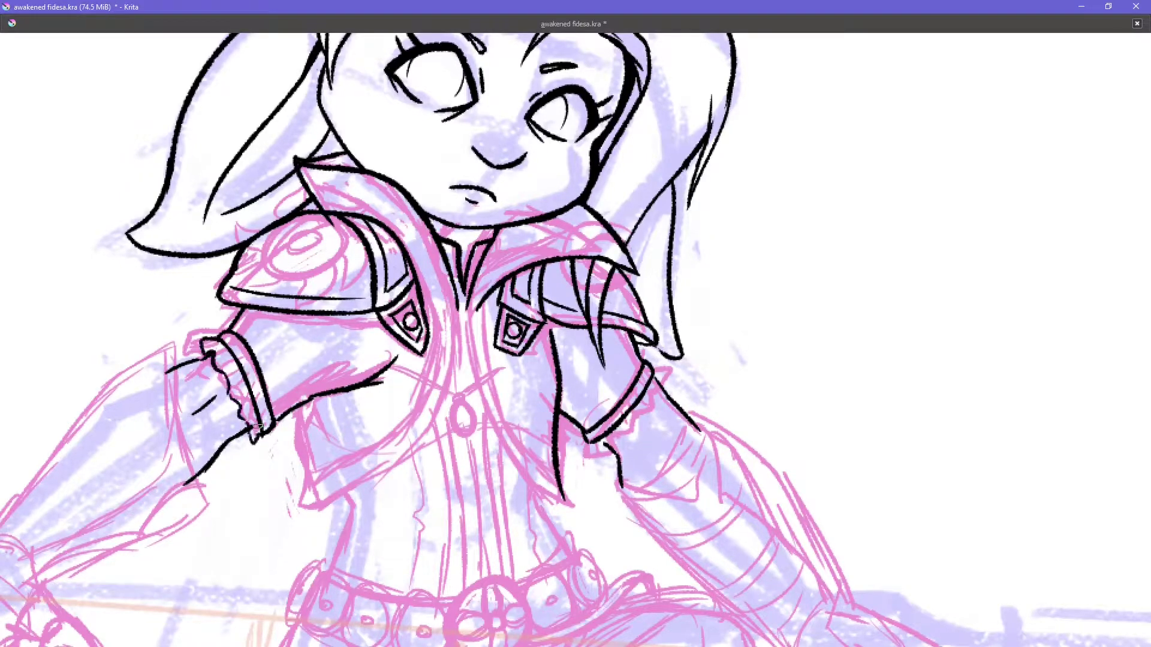
{"action": "left_click_drag", "start_coordinate": [591, 451], "coordinate": [667, 374]}
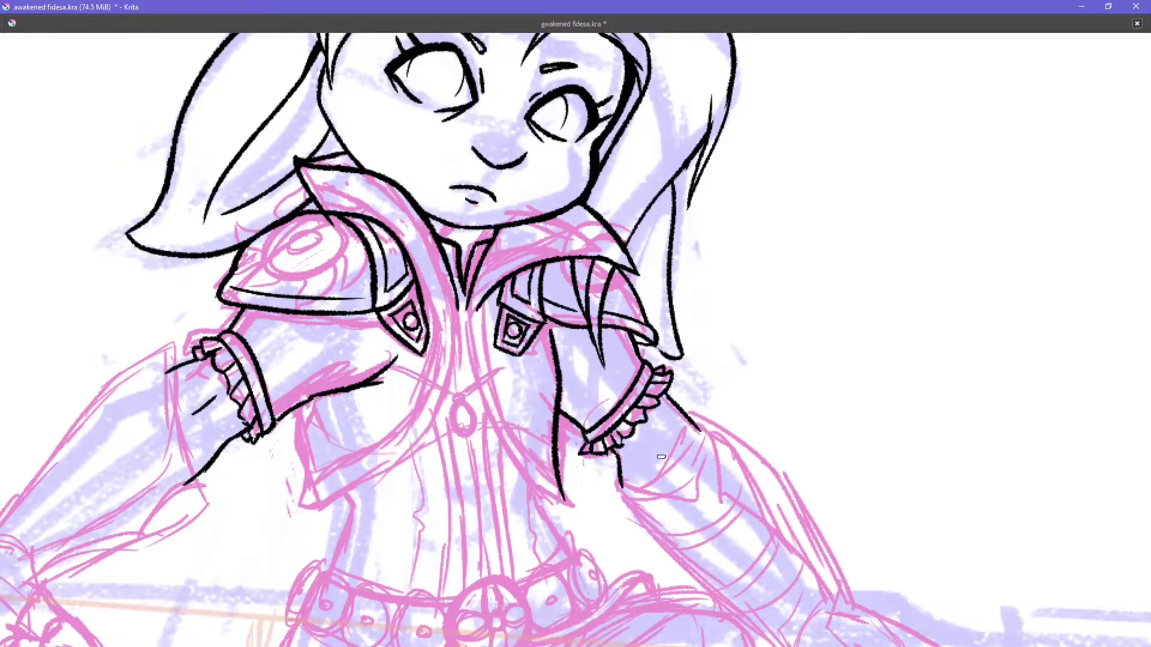
Step: Ink the open vest's curved front edges and its pointed lower corners on both sides
{"action": "left_click_drag", "start_coordinate": [300, 401], "coordinate": [316, 499]}
{"action": "left_click_drag", "start_coordinate": [462, 289], "coordinate": [347, 513]}
{"action": "left_click_drag", "start_coordinate": [469, 292], "coordinate": [570, 489]}
{"action": "left_click_drag", "start_coordinate": [577, 431], "coordinate": [562, 483]}
{"action": "mouse_move", "coordinate": [458, 324]}
{"action": "left_mouse_down"}
{"action": "mouse_move", "coordinate": [403, 488]}
{"action": "mouse_move", "coordinate": [321, 509]}
{"action": "mouse_move", "coordinate": [342, 522]}
{"action": "left_mouse_up"}
{"action": "left_click_drag", "start_coordinate": [574, 459], "coordinate": [567, 489]}
{"action": "left_click_drag", "start_coordinate": [559, 403], "coordinate": [566, 489]}
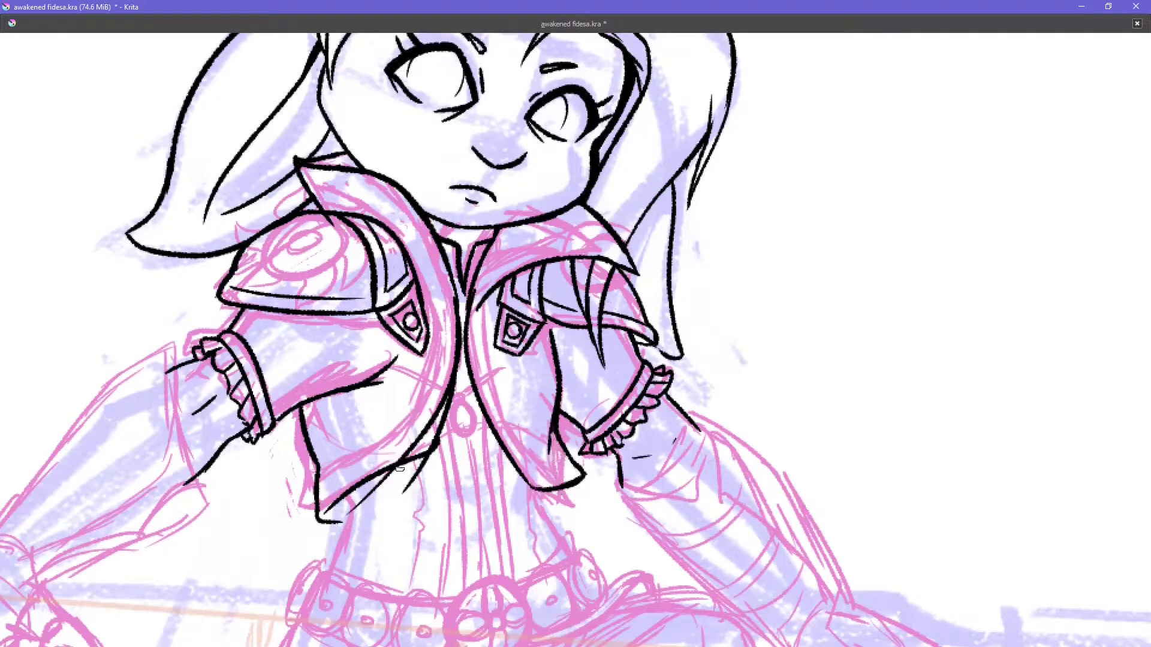
Step: Ink both sides of the waist down to the belt, and extend the emblem pauldron's outer tip in the mirrored view
{"action": "left_click_drag", "start_coordinate": [347, 498], "coordinate": [334, 567]}
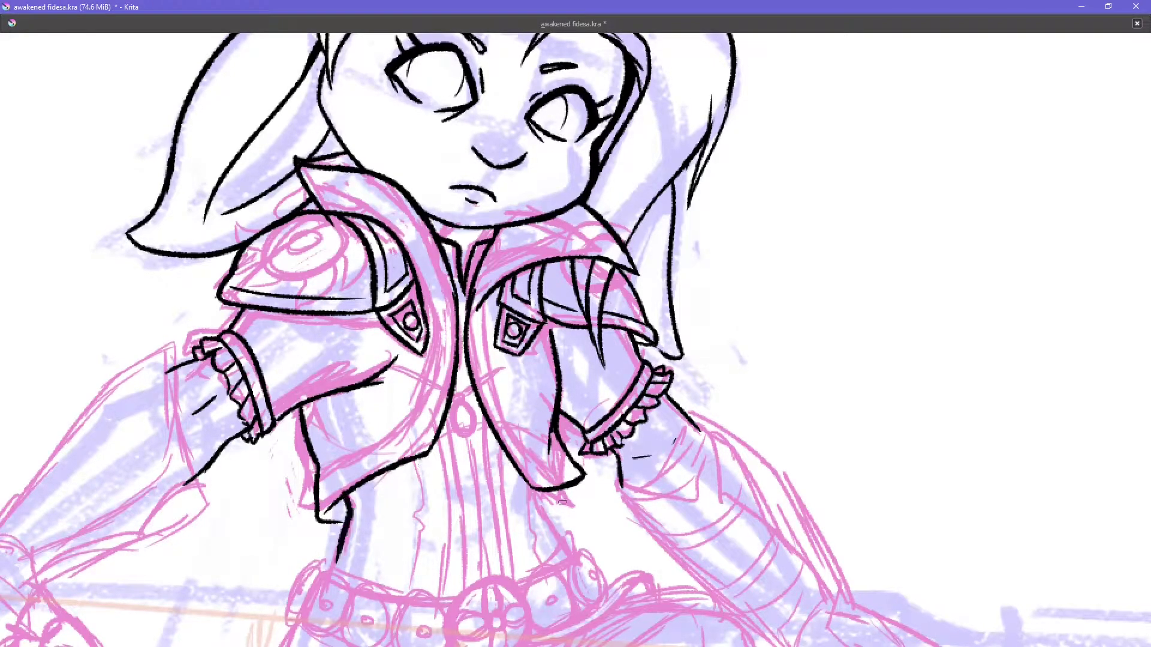
{"action": "left_click_drag", "start_coordinate": [542, 492], "coordinate": [575, 567]}
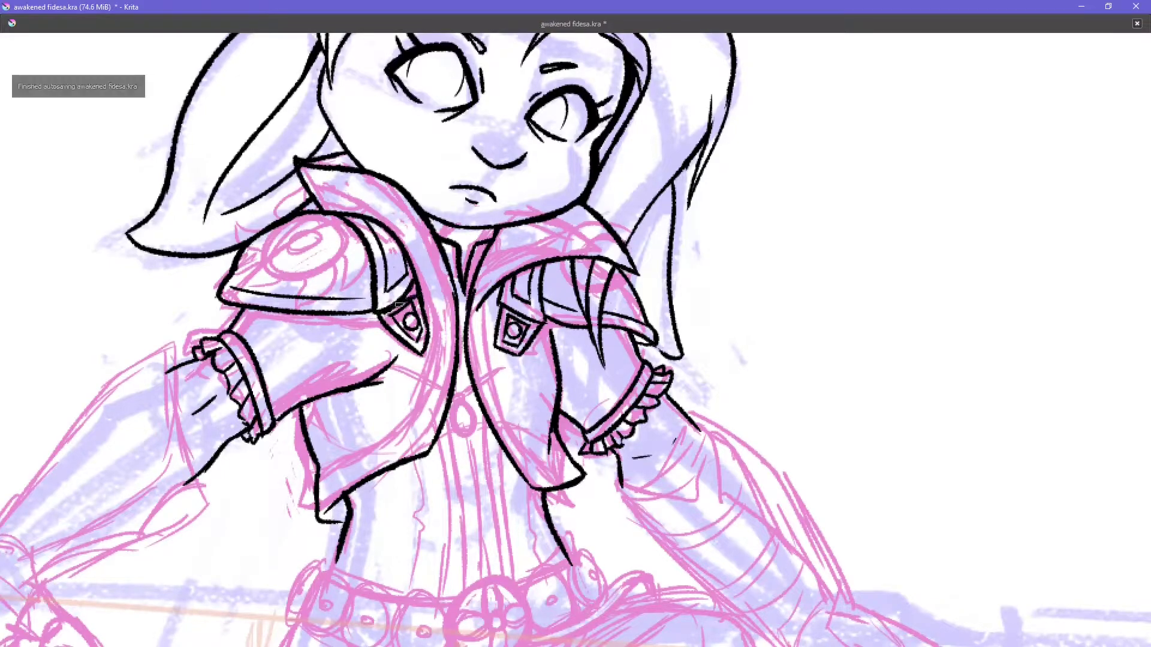
{"action": "key", "text": "m"}
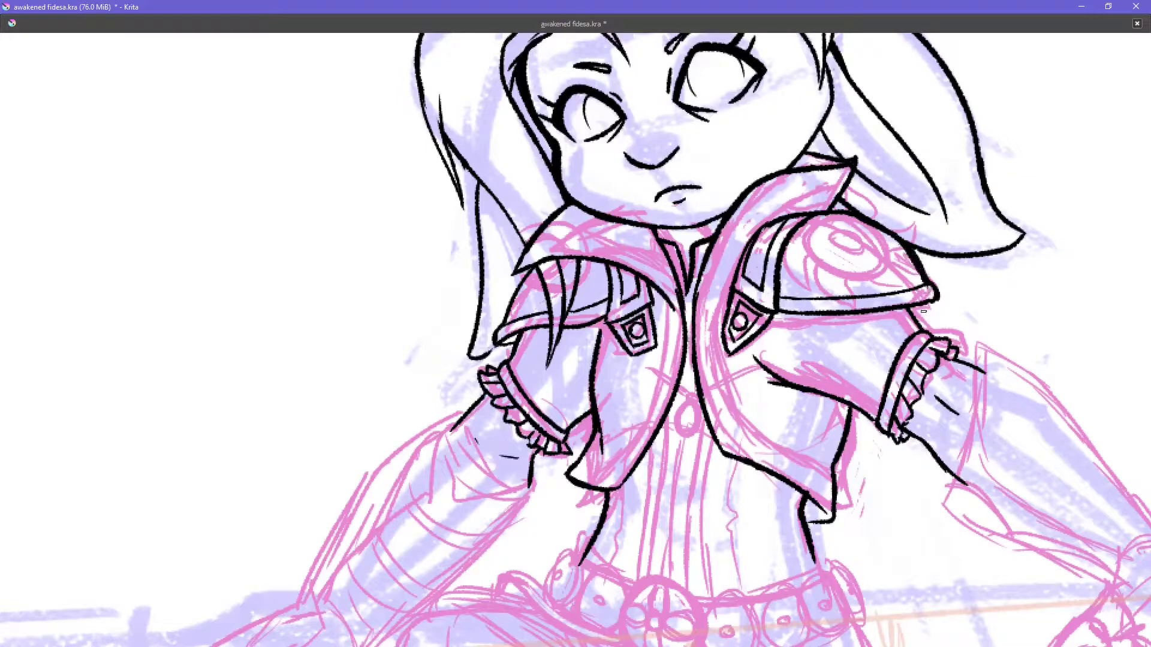
{"action": "key", "text": "m"}
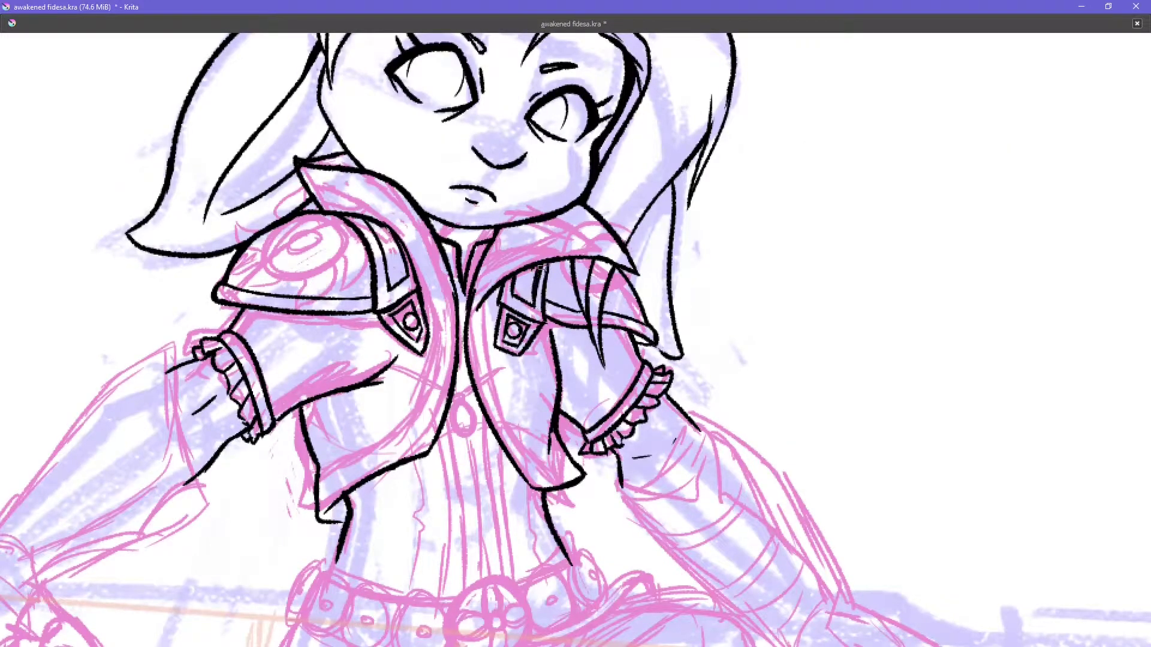
Step: Add inner trim lines parallel to the collar and front edges on both halves of the vest
{"action": "left_click_drag", "start_coordinate": [474, 287], "coordinate": [575, 232]}
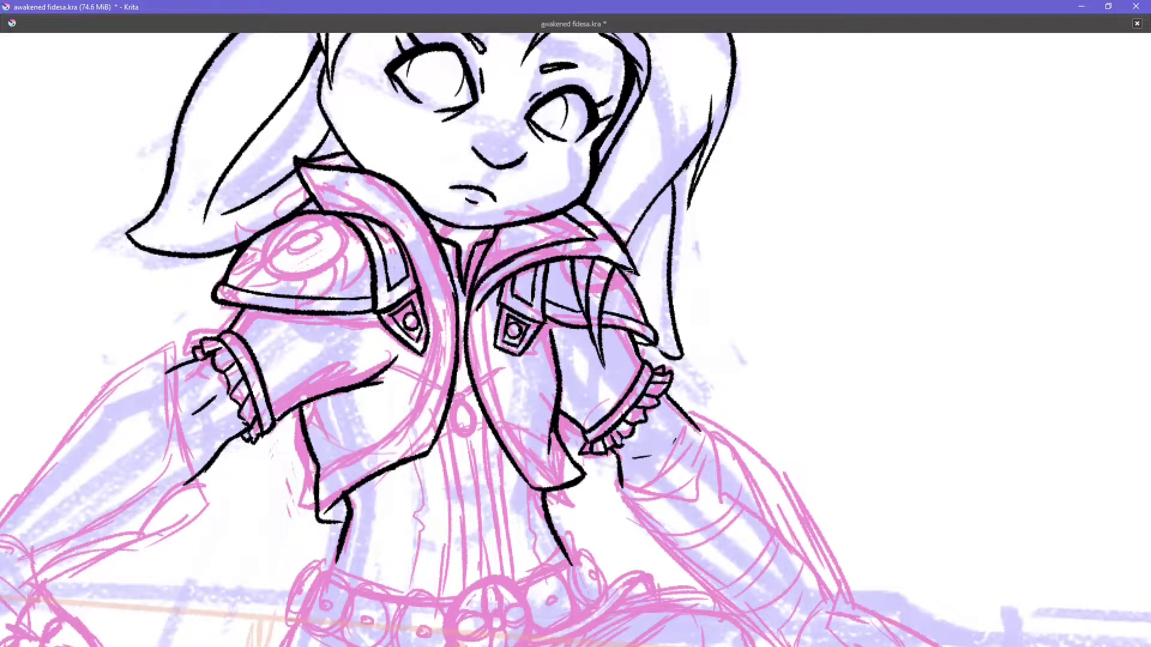
{"action": "mouse_move", "coordinate": [306, 190]}
{"action": "left_mouse_down"}
{"action": "mouse_move", "coordinate": [444, 295]}
{"action": "mouse_move", "coordinate": [422, 429]}
{"action": "mouse_move", "coordinate": [329, 505]}
{"action": "left_mouse_up"}
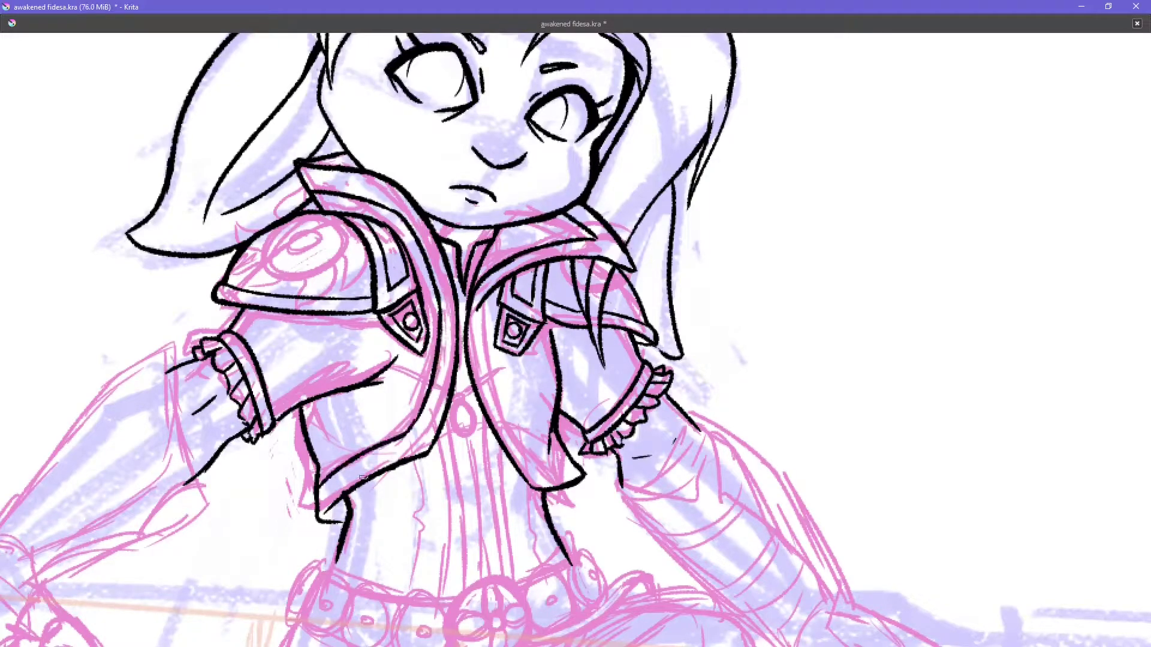
{"action": "left_click_drag", "start_coordinate": [484, 296], "coordinate": [539, 470]}
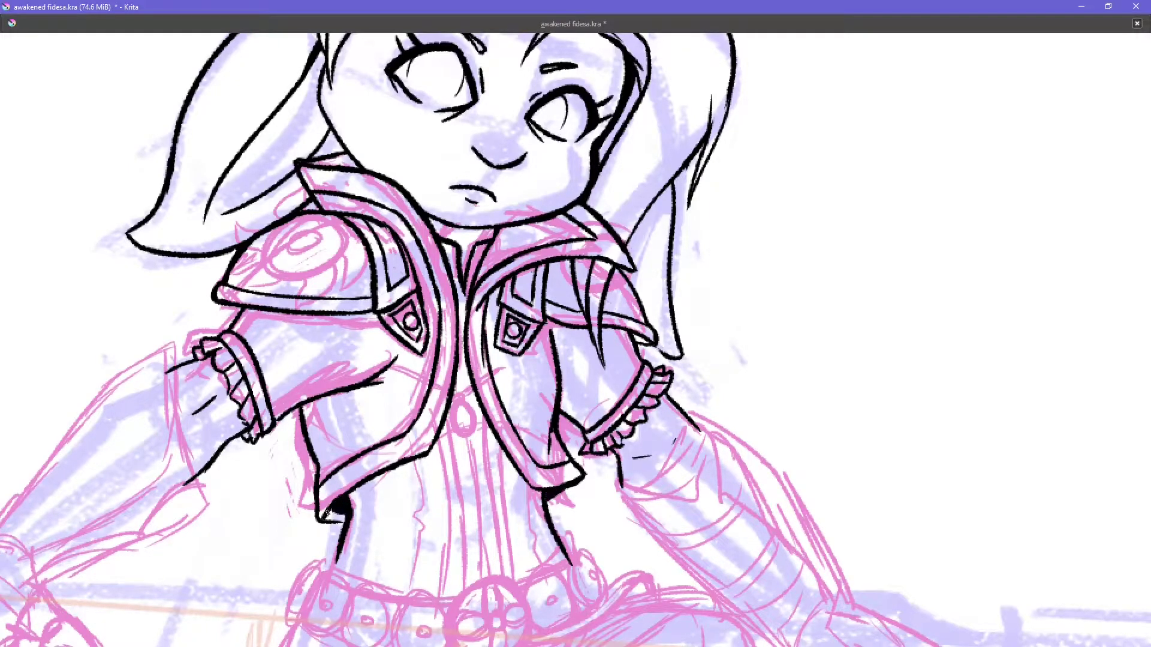
Step: Fill the shadows solid black under the chin, inside the hair and around the vest and sleeves
{"action": "left_click_drag", "start_coordinate": [431, 222], "coordinate": [482, 244]}
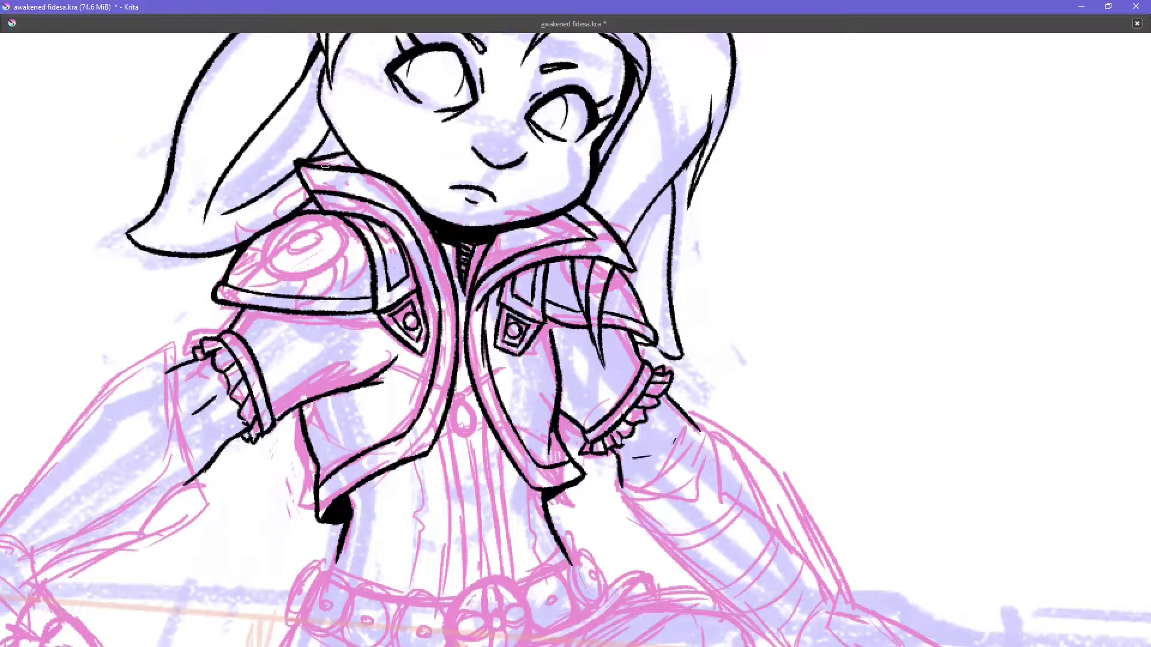
{"action": "left_click_drag", "start_coordinate": [633, 96], "coordinate": [511, 360]}
{"action": "mouse_move", "coordinate": [222, 275]}
{"action": "left_mouse_down"}
{"action": "mouse_move", "coordinate": [216, 354]}
{"action": "mouse_move", "coordinate": [229, 364]}
{"action": "left_mouse_up"}
{"action": "left_click_drag", "start_coordinate": [576, 396], "coordinate": [539, 459]}
{"action": "key", "text": "minus"}
{"action": "key", "text": "minus"}
{"action": "key", "text": "minus"}
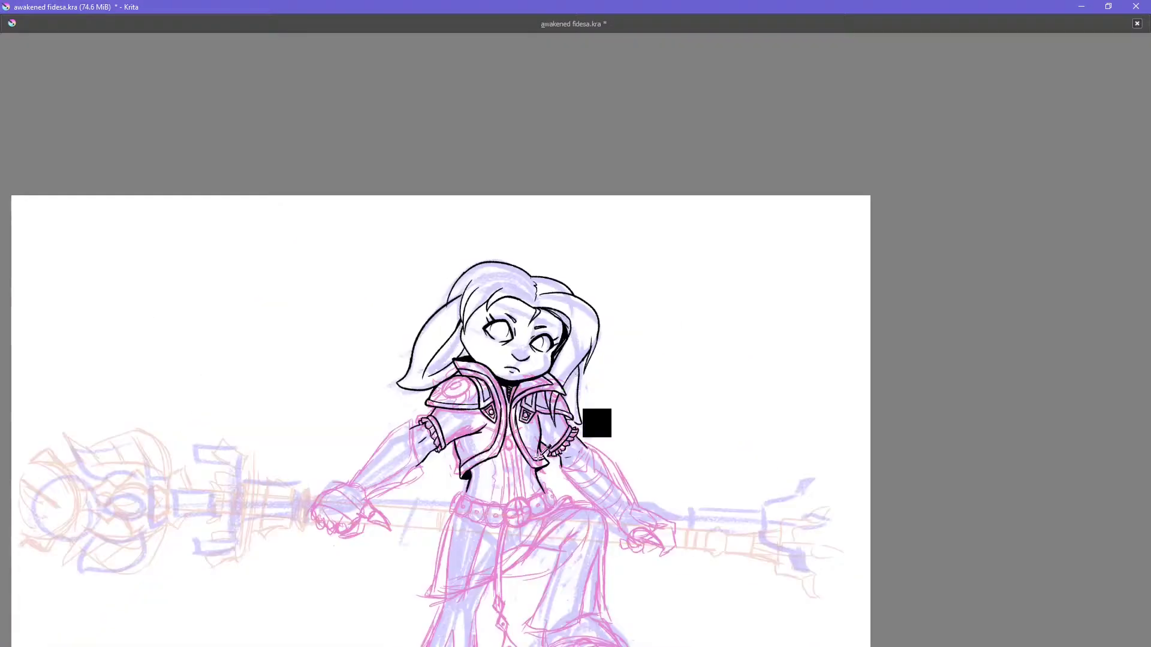
Step: Ink the standing leg's flared trouser outline with its central folds and curved hem sections
{"action": "key", "text": "plus"}
{"action": "key", "text": "plus"}
{"action": "key", "text": "plus"}
{"action": "key", "text": "plus"}
{"action": "key", "text": "Tab"}
{"action": "left_click", "coordinate": [1083, 86]}
{"action": "key", "text": "minus"}
{"action": "key", "text": "minus"}
{"action": "left_click", "coordinate": [1077, 88]}
{"action": "left_click_drag", "start_coordinate": [375, 202], "coordinate": [343, 429]}
{"action": "mouse_move", "coordinate": [471, 172]}
{"action": "left_mouse_down"}
{"action": "mouse_move", "coordinate": [441, 247]}
{"action": "mouse_move", "coordinate": [481, 415]}
{"action": "left_mouse_up"}
{"action": "left_click_drag", "start_coordinate": [482, 413], "coordinate": [403, 438]}
{"action": "left_click_drag", "start_coordinate": [393, 268], "coordinate": [409, 450]}
{"action": "left_click_drag", "start_coordinate": [391, 271], "coordinate": [340, 429]}
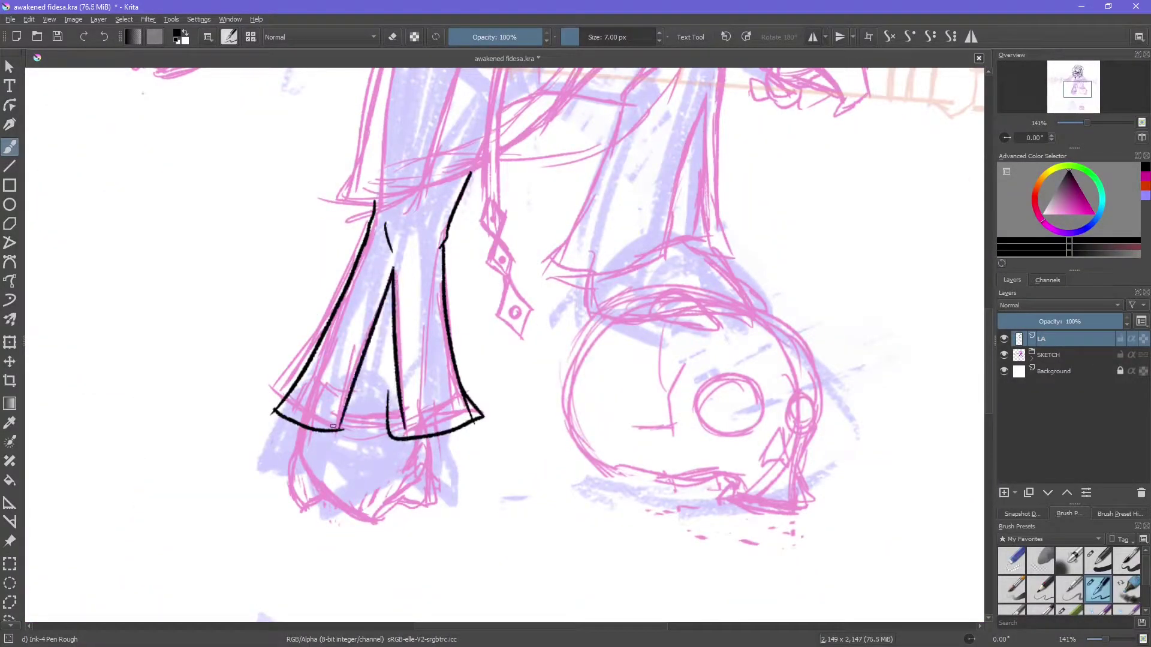
Step: Mirror the view and ink the recessed hem connecting the two folds of the flared trouser leg
{"action": "key", "text": "plus"}
{"action": "key", "text": "plus"}
{"action": "key", "text": "m"}
{"action": "key", "text": "Tab"}
{"action": "left_click_drag", "start_coordinate": [681, 491], "coordinate": [820, 469]}
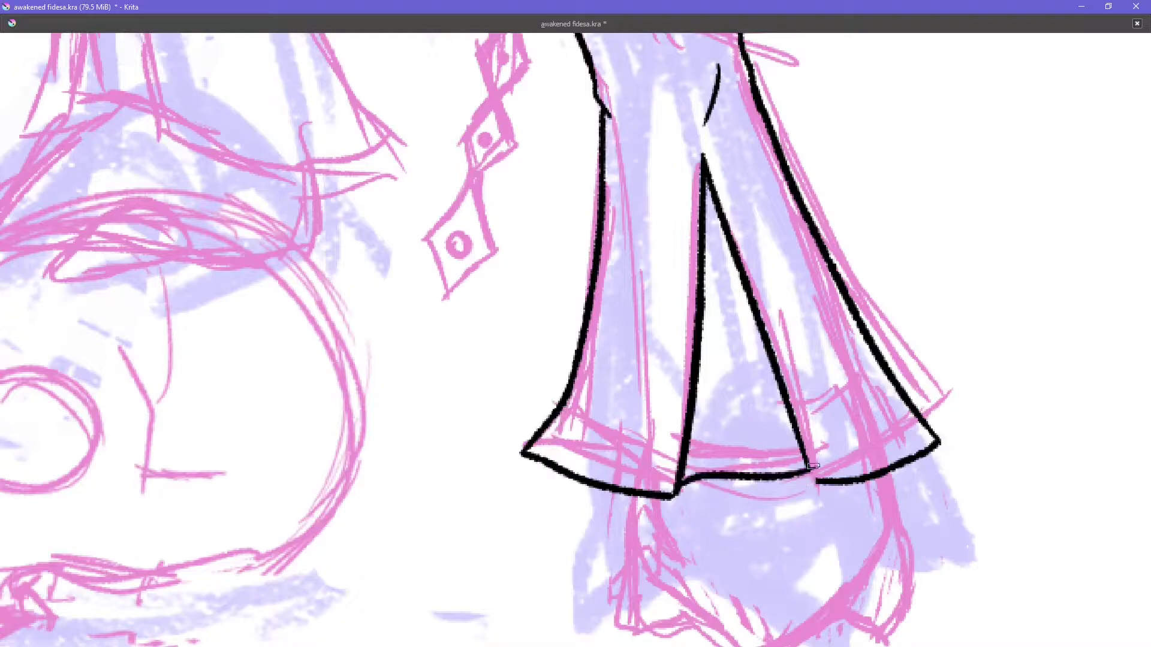
{"action": "key", "text": "Tab"}
{"action": "key", "text": "m"}
{"action": "mouse_move", "coordinate": [211, 305]}
{"action": "left_mouse_down"}
{"action": "mouse_move", "coordinate": [222, 477]}
{"action": "mouse_move", "coordinate": [255, 450]}
{"action": "left_mouse_up"}
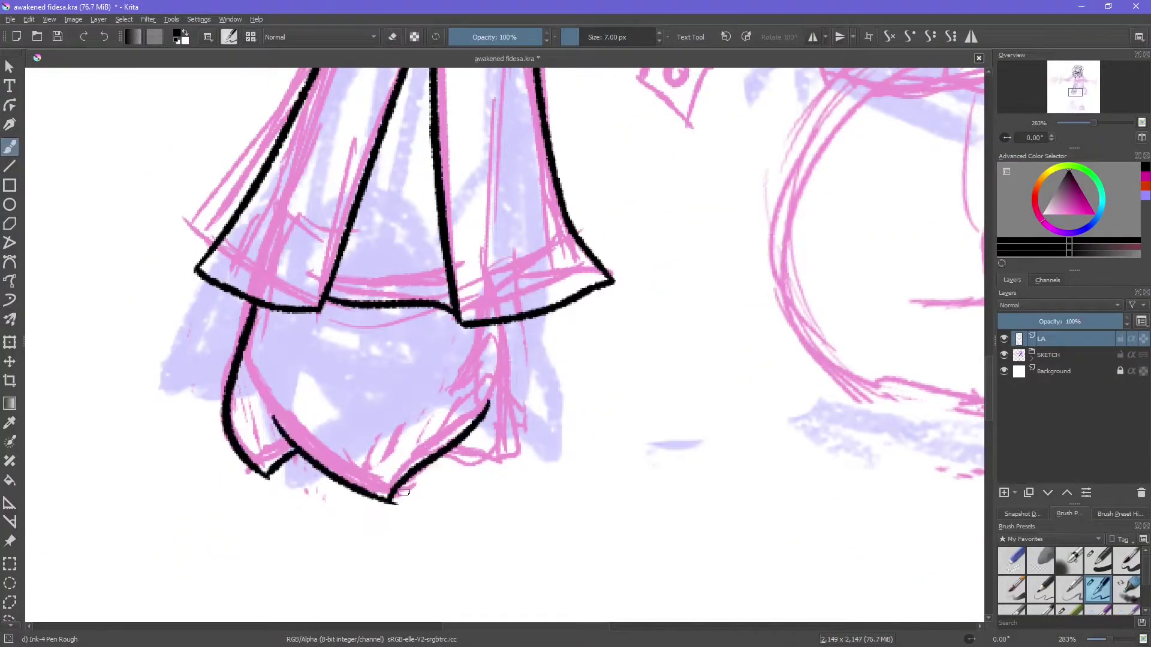
{"action": "key", "text": "m"}
{"action": "key", "text": "m"}
Step: Add a new paint layer above LA and set the brush colour to cyan
{"action": "key", "text": "Insert"}
{"action": "key", "text": "e"}
{"action": "left_click", "coordinate": [1102, 205]}
{"action": "left_click_drag", "start_coordinate": [280, 285], "coordinate": [307, 493]}
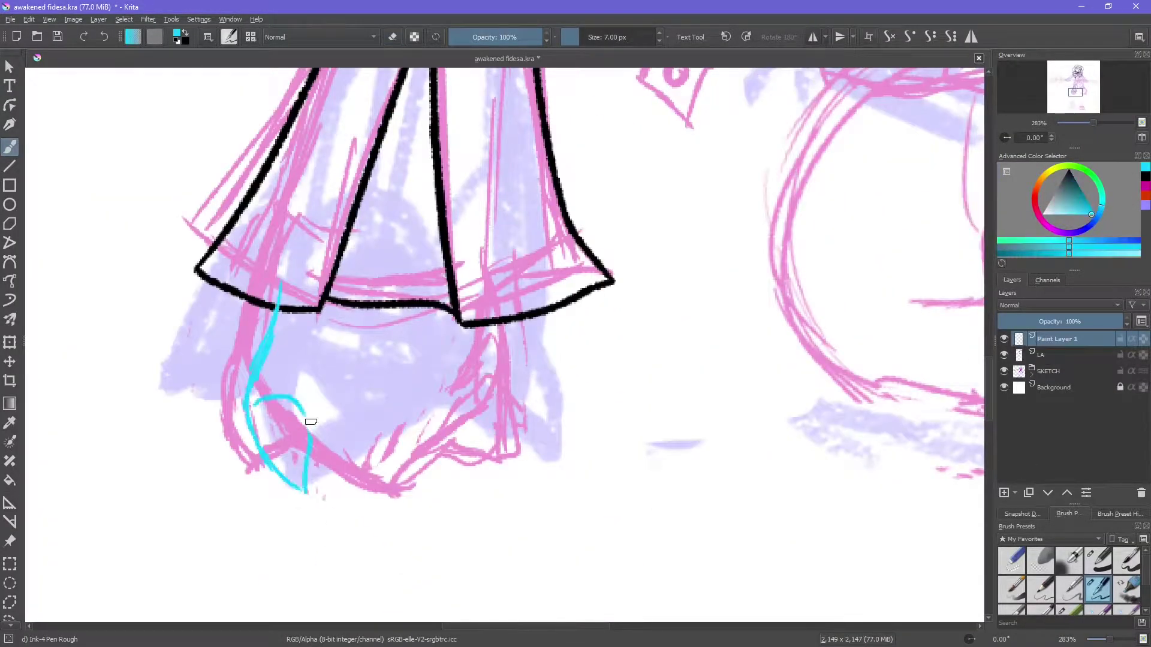
{"action": "left_click_drag", "start_coordinate": [308, 420], "coordinate": [504, 462]}
{"action": "left_click_drag", "start_coordinate": [251, 384], "coordinate": [437, 380]}
{"action": "mouse_move", "coordinate": [270, 468]}
{"action": "left_mouse_down"}
{"action": "mouse_move", "coordinate": [540, 393]}
{"action": "mouse_move", "coordinate": [666, 563]}
{"action": "left_mouse_up"}
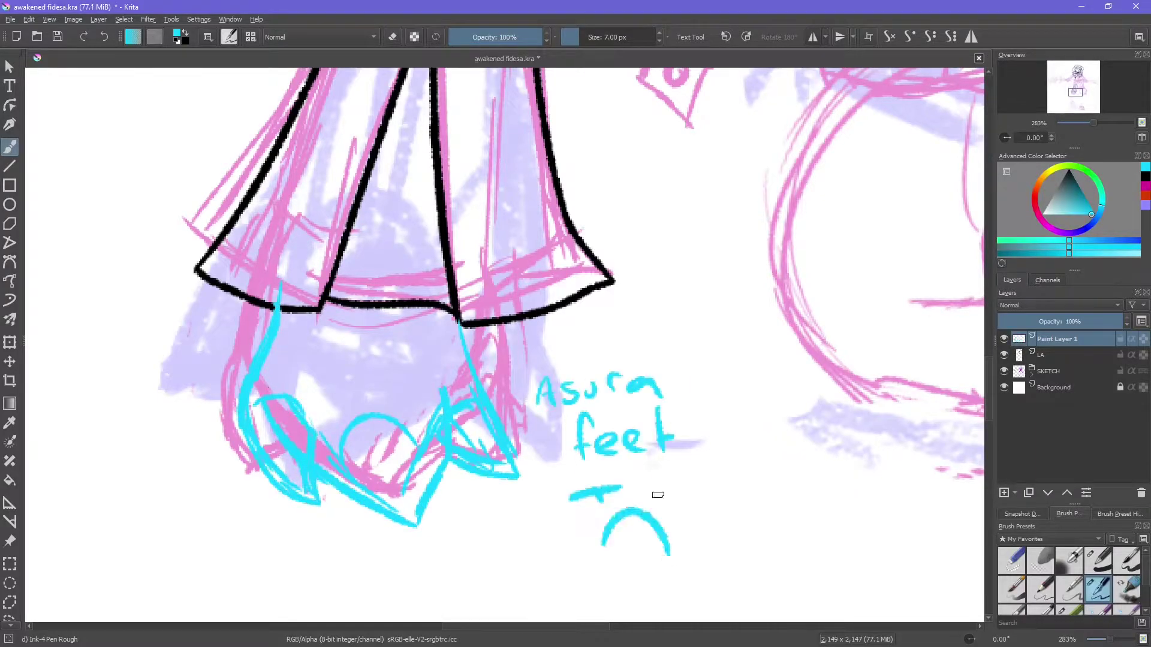
{"action": "left_click_drag", "start_coordinate": [638, 486], "coordinate": [682, 489]}
{"action": "key", "text": "Delete"}
Step: Sketch the standing leg and its foot in cyan, plus the outline of the foot resting on the skull
{"action": "scroll", "coordinate": [664, 528], "scroll_direction": "down", "scroll_amount": 2}
{"action": "scroll", "coordinate": [540, 359], "scroll_direction": "down", "scroll_amount": 3}
{"action": "left_click_drag", "start_coordinate": [494, 309], "coordinate": [526, 482]}
{"action": "left_click_drag", "start_coordinate": [531, 252], "coordinate": [528, 255]}
{"action": "mouse_move", "coordinate": [569, 276]}
{"action": "left_mouse_down"}
{"action": "mouse_move", "coordinate": [584, 420]}
{"action": "mouse_move", "coordinate": [624, 510]}
{"action": "left_mouse_up"}
{"action": "mouse_move", "coordinate": [623, 527]}
{"action": "left_mouse_down"}
{"action": "mouse_move", "coordinate": [498, 543]}
{"action": "mouse_move", "coordinate": [626, 479]}
{"action": "left_mouse_up"}
{"action": "left_click_drag", "start_coordinate": [231, 286], "coordinate": [343, 342]}
{"action": "left_click_drag", "start_coordinate": [351, 313], "coordinate": [347, 363]}
Step: Rough in the standing foot's wide shoe shape in cyan and set the guide layer's opacity to 31%
{"action": "key", "text": "Tab"}
{"action": "left_click_drag", "start_coordinate": [589, 379], "coordinate": [632, 553]}
{"action": "scroll", "coordinate": [606, 519], "scroll_direction": "down", "scroll_amount": 5}
{"action": "scroll", "coordinate": [607, 479], "scroll_direction": "up", "scroll_amount": 4}
{"action": "mouse_move", "coordinate": [554, 501]}
{"action": "left_mouse_down"}
{"action": "mouse_move", "coordinate": [629, 479]}
{"action": "mouse_move", "coordinate": [608, 462]}
{"action": "mouse_move", "coordinate": [636, 503]}
{"action": "left_mouse_up"}
{"action": "key", "text": "m"}
{"action": "key", "text": "Tab"}
{"action": "scroll", "coordinate": [420, 359], "scroll_direction": "up", "scroll_amount": 2}
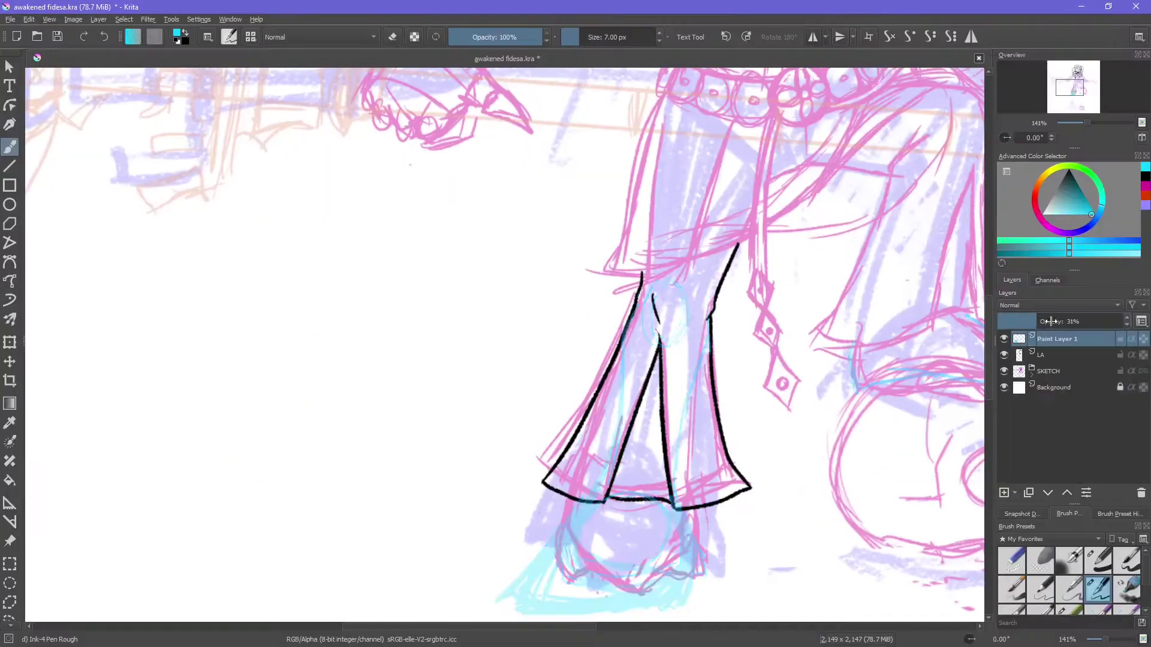
Step: Hide the SKETCH group and ink the standing shoe's outline in black on the LA layer along the cyan guide
{"action": "left_click", "coordinate": [1005, 371]}
{"action": "left_click", "coordinate": [1074, 355]}
{"action": "mouse_move", "coordinate": [242, 436]}
{"action": "left_mouse_down"}
{"action": "mouse_move", "coordinate": [330, 519]}
{"action": "mouse_move", "coordinate": [360, 432]}
{"action": "left_mouse_up"}
{"action": "key", "text": "ctrl+z"}
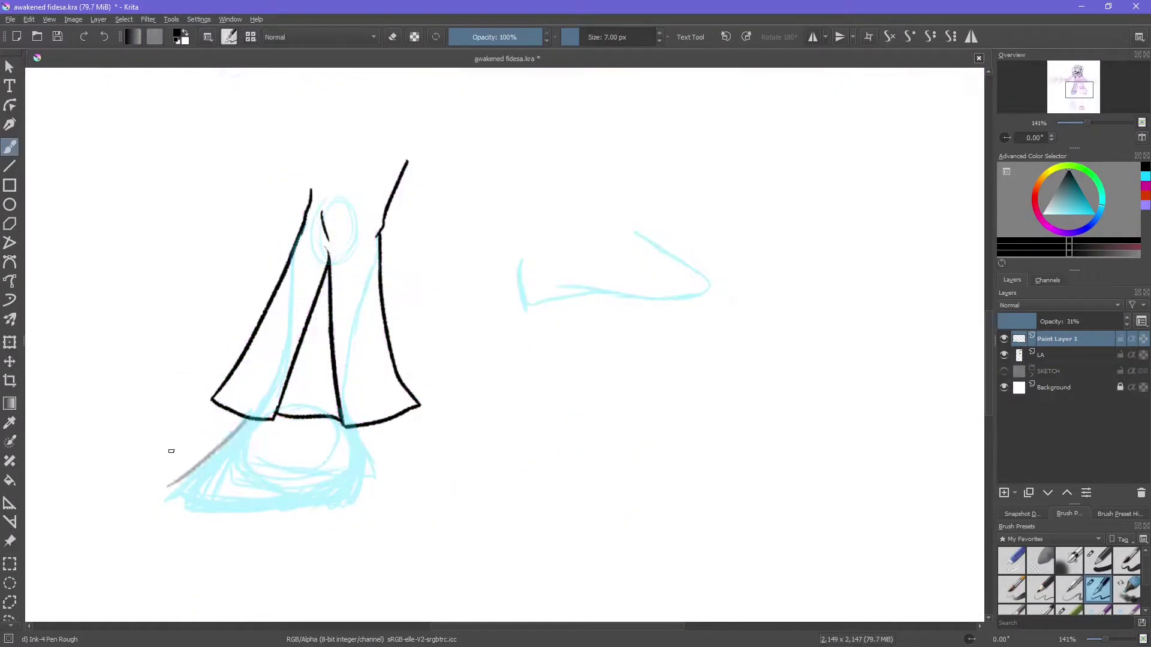
{"action": "left_click_drag", "start_coordinate": [168, 497], "coordinate": [354, 492]}
{"action": "left_click_drag", "start_coordinate": [357, 427], "coordinate": [360, 485]}
{"action": "left_click_drag", "start_coordinate": [282, 507], "coordinate": [326, 493]}
Step: Show the SKETCH group again and ink the draped skirt and the raised leg's flared trouser outline
{"action": "left_click", "coordinate": [1005, 371]}
{"action": "mouse_move", "coordinate": [363, 183]}
{"action": "left_mouse_down"}
{"action": "mouse_move", "coordinate": [170, 261]}
{"action": "mouse_move", "coordinate": [170, 415]}
{"action": "left_mouse_up"}
{"action": "key", "text": "ctrl+z"}
{"action": "left_click_drag", "start_coordinate": [204, 269], "coordinate": [63, 414]}
{"action": "left_click_drag", "start_coordinate": [225, 373], "coordinate": [353, 329]}
{"action": "mouse_move", "coordinate": [388, 277]}
{"action": "left_mouse_down"}
{"action": "mouse_move", "coordinate": [293, 445]}
{"action": "mouse_move", "coordinate": [436, 474]}
{"action": "left_mouse_up"}
{"action": "left_click_drag", "start_coordinate": [403, 475], "coordinate": [461, 473]}
Step: Ink the fold lines across the raised thigh and strengthen the outer edge below the bent knee
{"action": "left_click_drag", "start_coordinate": [300, 310], "coordinate": [392, 231]}
{"action": "left_click_drag", "start_coordinate": [332, 264], "coordinate": [409, 215]}
{"action": "key", "text": "m"}
{"action": "key", "text": "Tab"}
{"action": "left_click_drag", "start_coordinate": [533, 234], "coordinate": [545, 346]}
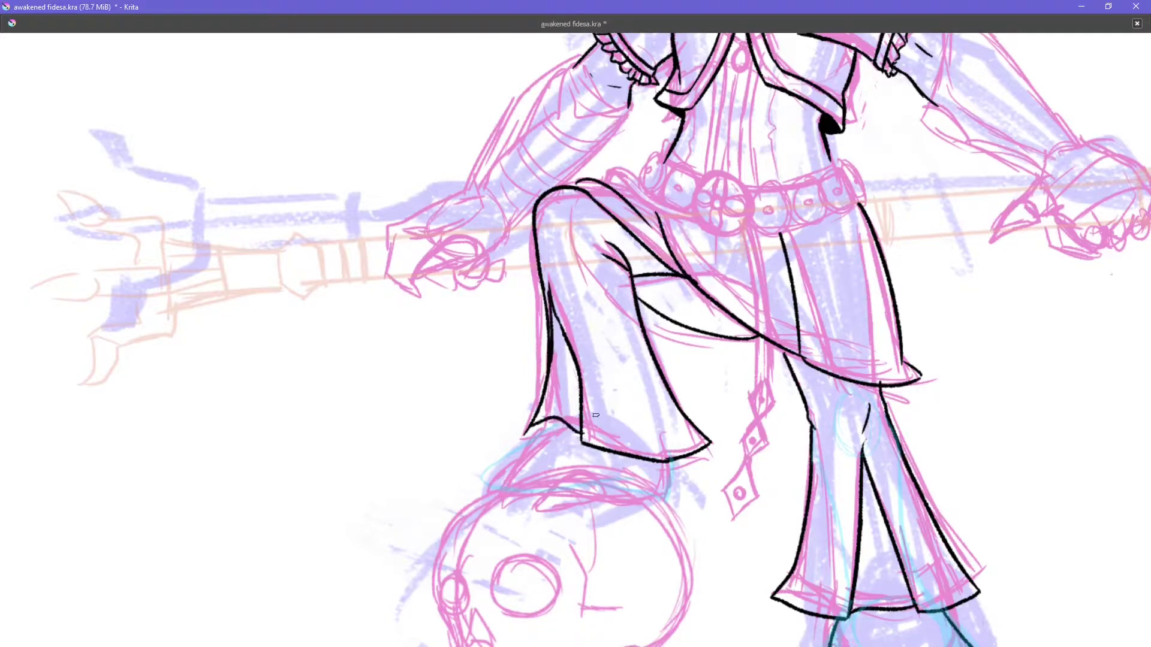
Step: Clean up the standing trouser hem's corner and ink the rounded back and forehead contours of the skull
{"action": "key", "text": "Tab"}
{"action": "key", "text": "m"}
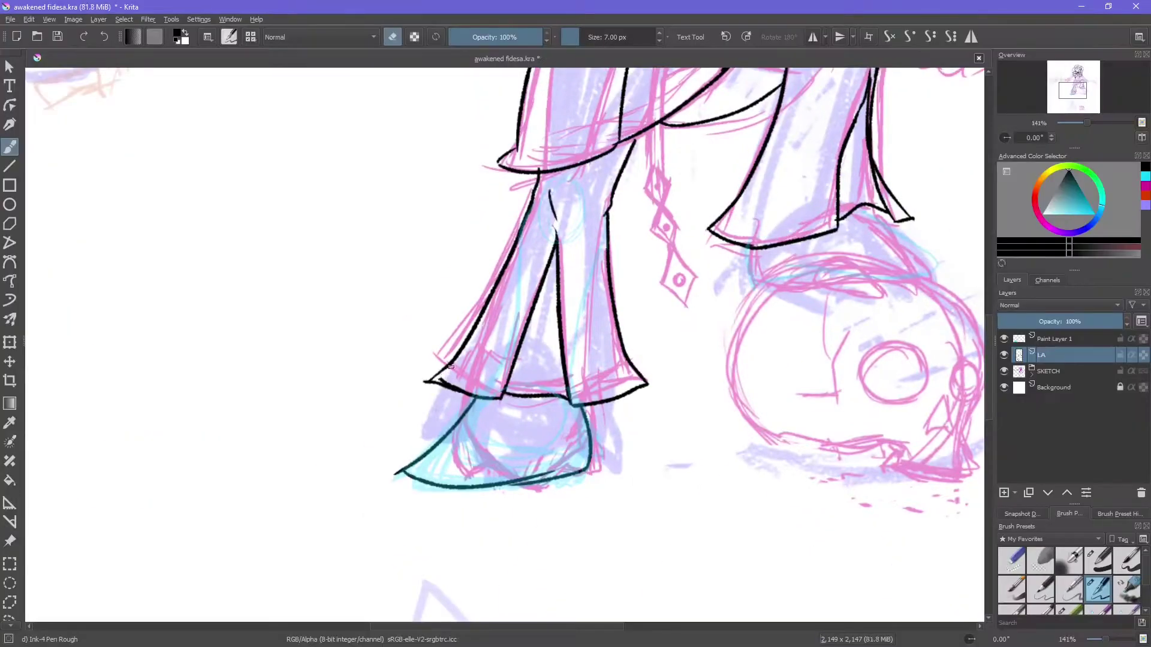
{"action": "left_click_drag", "start_coordinate": [596, 273], "coordinate": [204, 336]}
{"action": "mouse_move", "coordinate": [381, 345]}
{"action": "left_mouse_down"}
{"action": "mouse_move", "coordinate": [359, 483]}
{"action": "mouse_move", "coordinate": [405, 510]}
{"action": "left_mouse_up"}
{"action": "left_click_drag", "start_coordinate": [516, 334], "coordinate": [568, 475]}
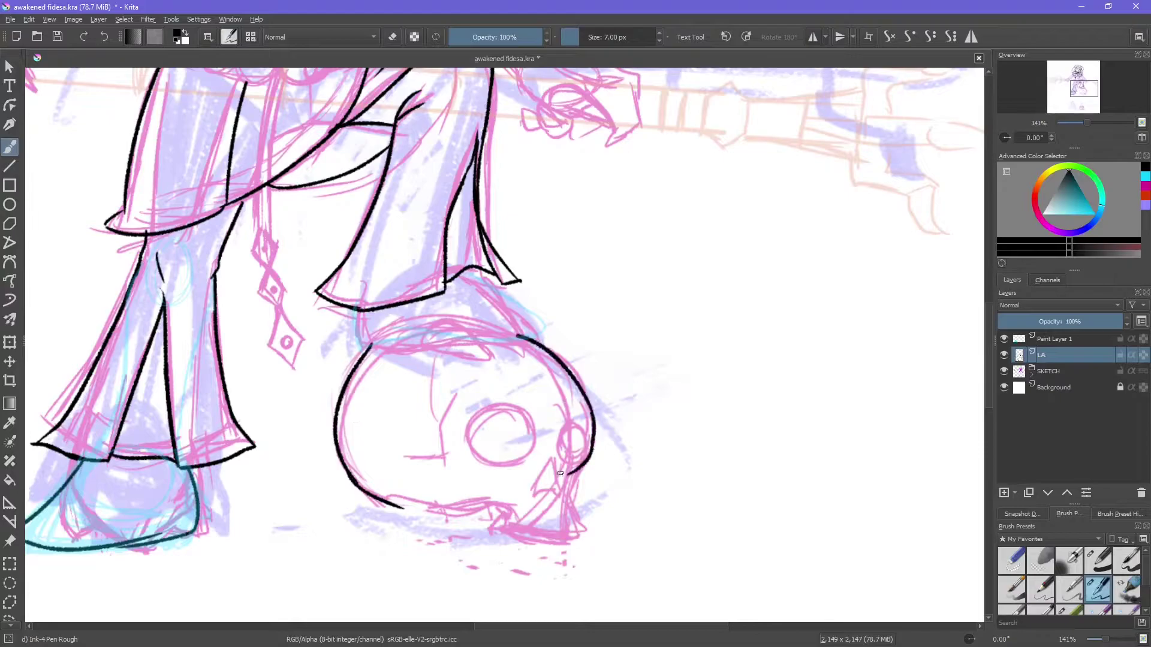
Step: Ink the skull's temple line, eye sockets, nose cavity, cheek and row of upper teeth
{"action": "mouse_move", "coordinate": [444, 385]}
{"action": "left_mouse_down"}
{"action": "mouse_move", "coordinate": [437, 483]}
{"action": "mouse_move", "coordinate": [500, 529]}
{"action": "mouse_move", "coordinate": [590, 517]}
{"action": "left_mouse_up"}
{"action": "mouse_move", "coordinate": [522, 416]}
{"action": "left_mouse_down"}
{"action": "mouse_move", "coordinate": [530, 444]}
{"action": "mouse_move", "coordinate": [514, 448]}
{"action": "left_mouse_up"}
{"action": "mouse_move", "coordinate": [570, 417]}
{"action": "left_mouse_down"}
{"action": "mouse_move", "coordinate": [582, 439]}
{"action": "mouse_move", "coordinate": [550, 478]}
{"action": "left_mouse_up"}
{"action": "key", "text": "e"}
{"action": "key", "text": "e"}
{"action": "left_click_drag", "start_coordinate": [514, 517], "coordinate": [584, 473]}
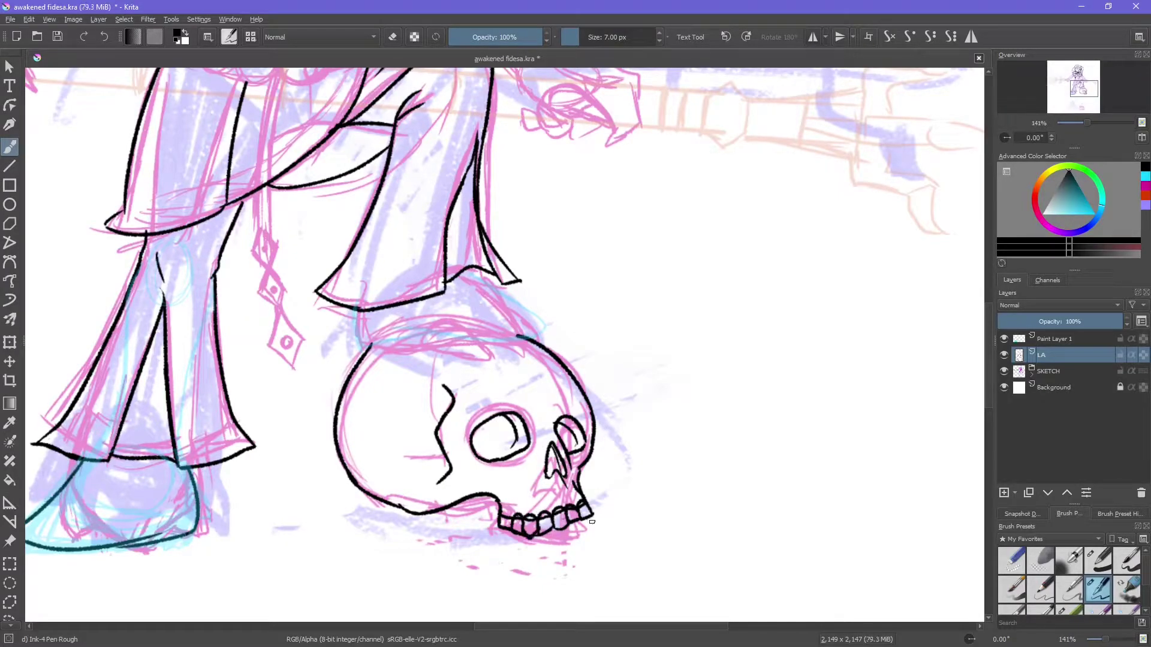
{"action": "left_click_drag", "start_coordinate": [493, 500], "coordinate": [498, 521]}
Step: Fill the skull's eye sockets and nose solid black, add thin cracks to the cranium and rework its forehead contour
{"action": "key", "text": "e"}
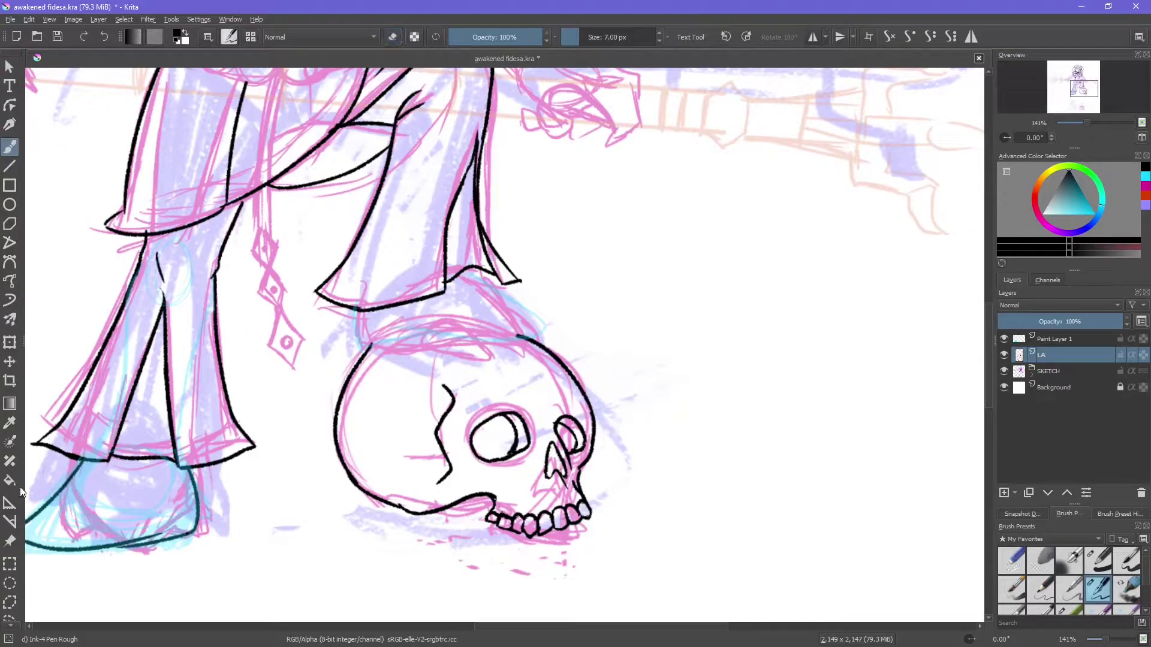
{"action": "left_click_drag", "start_coordinate": [514, 442], "coordinate": [512, 451]}
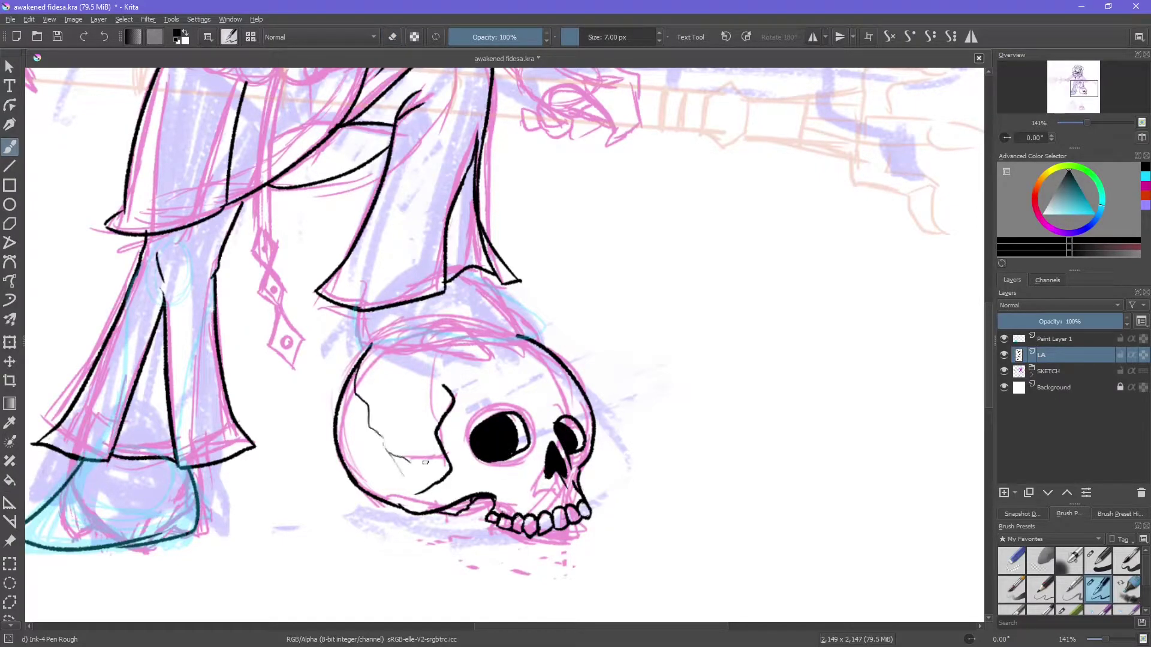
{"action": "key", "text": "e"}
{"action": "left_click_drag", "start_coordinate": [540, 348], "coordinate": [593, 420]}
{"action": "key", "text": "e"}
Step: Ink the pointed shoe resting on the skull from the trouser hem around the toe and heel
{"action": "key", "text": "plus"}
{"action": "key", "text": "plus"}
{"action": "key", "text": "Tab"}
{"action": "left_click_drag", "start_coordinate": [427, 157], "coordinate": [588, 291]}
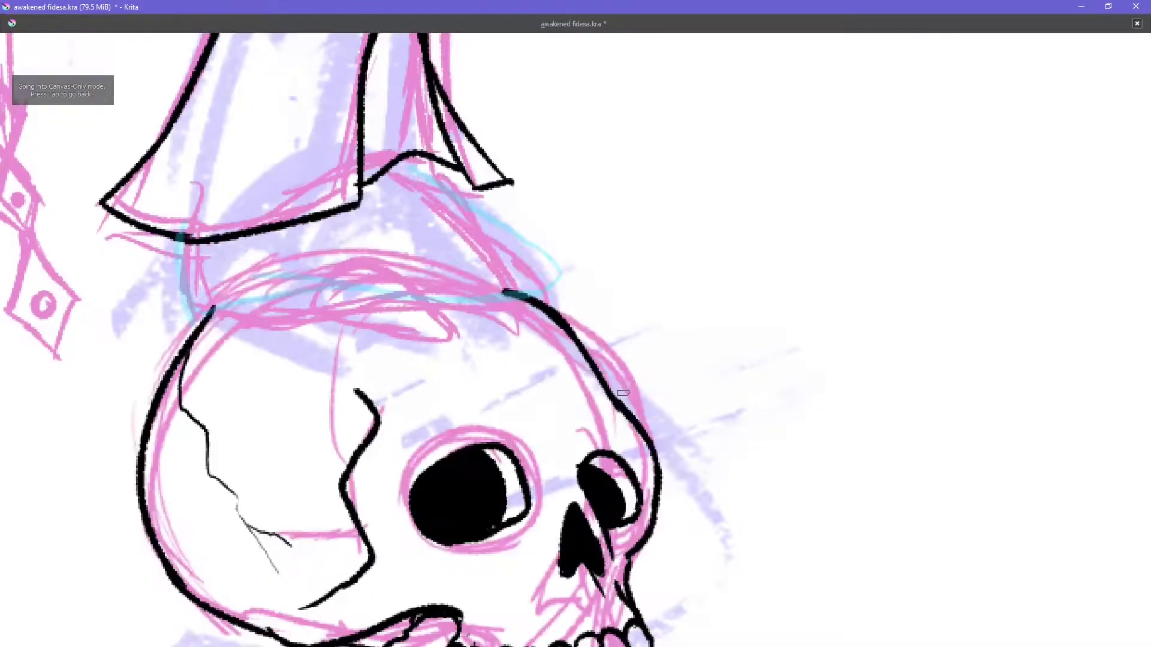
{"action": "key", "text": "ctrl+z"}
{"action": "mouse_move", "coordinate": [528, 234]}
{"action": "left_mouse_down"}
{"action": "mouse_move", "coordinate": [420, 312]}
{"action": "mouse_move", "coordinate": [236, 342]}
{"action": "left_mouse_up"}
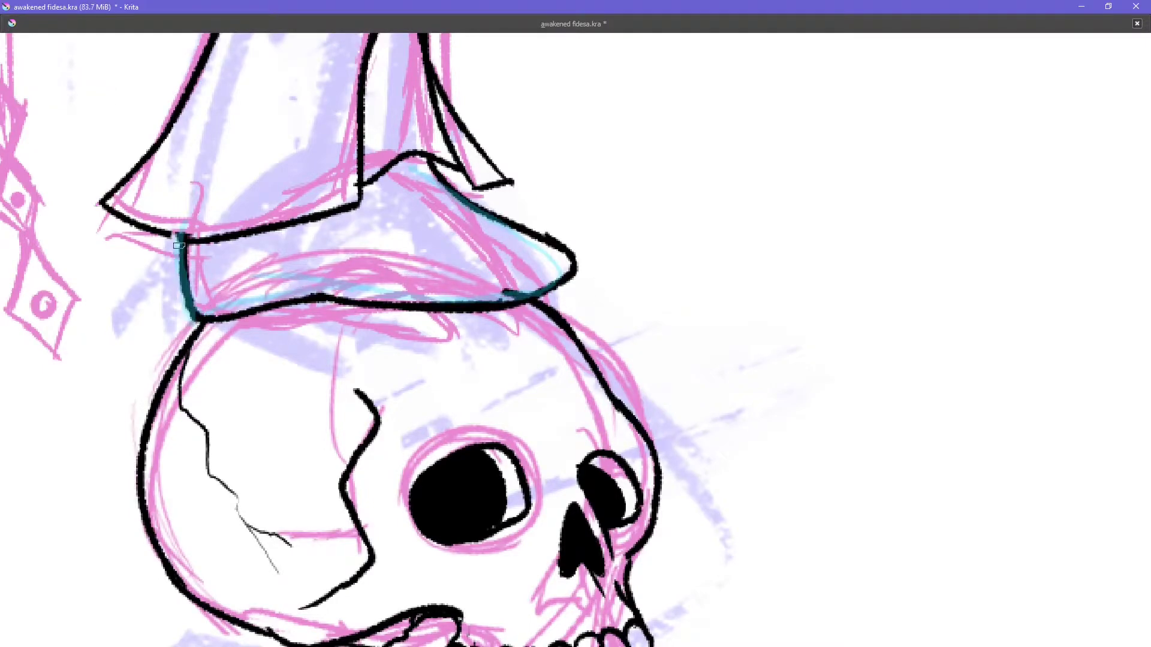
Step: Ink a thin sole under the shoe on the skull and add branching cracks where it presses the cranium
{"action": "key", "text": "minus"}
{"action": "key", "text": "minus"}
{"action": "key", "text": "plus"}
{"action": "mouse_move", "coordinate": [585, 306]}
{"action": "left_mouse_down"}
{"action": "mouse_move", "coordinate": [522, 341]}
{"action": "mouse_move", "coordinate": [305, 358]}
{"action": "left_mouse_up"}
{"action": "mouse_move", "coordinate": [447, 354]}
{"action": "left_mouse_down"}
{"action": "mouse_move", "coordinate": [583, 321]}
{"action": "mouse_move", "coordinate": [489, 351]}
{"action": "mouse_move", "coordinate": [492, 401]}
{"action": "left_mouse_up"}
{"action": "key", "text": "ctrl+z"}
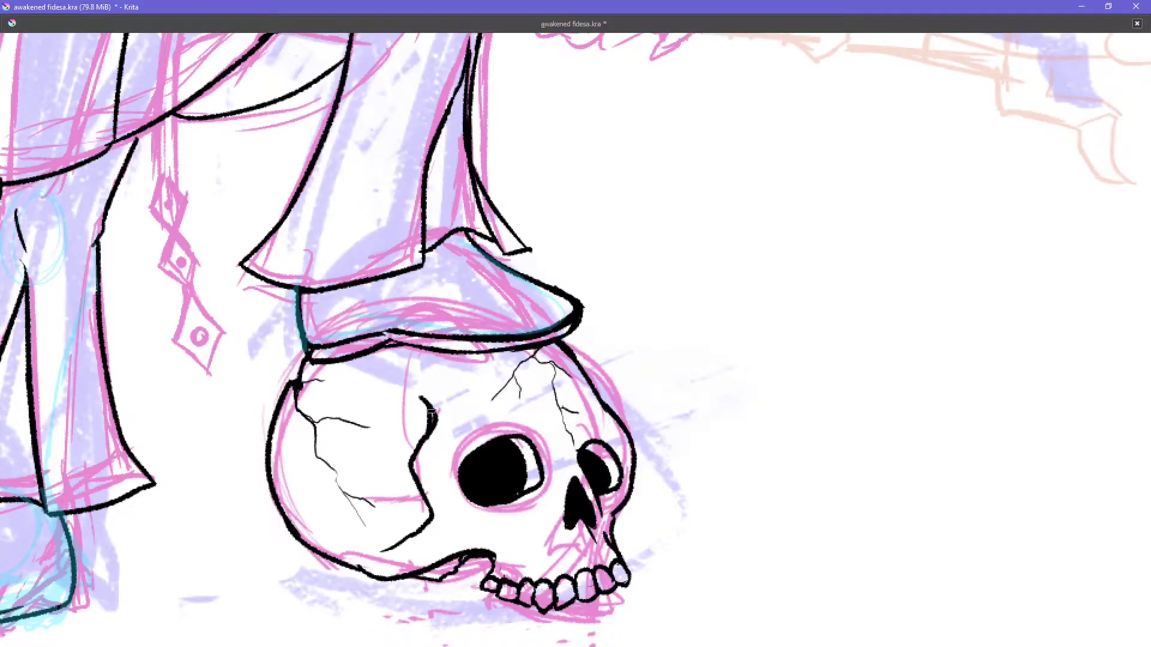
{"action": "key", "text": "ctrl+z"}
{"action": "left_click_drag", "start_coordinate": [312, 357], "coordinate": [390, 340]}
{"action": "key", "text": "ctrl+z"}
Step: Hide the cyan guide layer and ink the heel section of the standing shoe's sole
{"action": "scroll", "coordinate": [567, 327], "scroll_direction": "down", "scroll_amount": 6}
{"action": "key", "text": "Tab"}
{"action": "scroll", "coordinate": [557, 322], "scroll_direction": "up", "scroll_amount": 8}
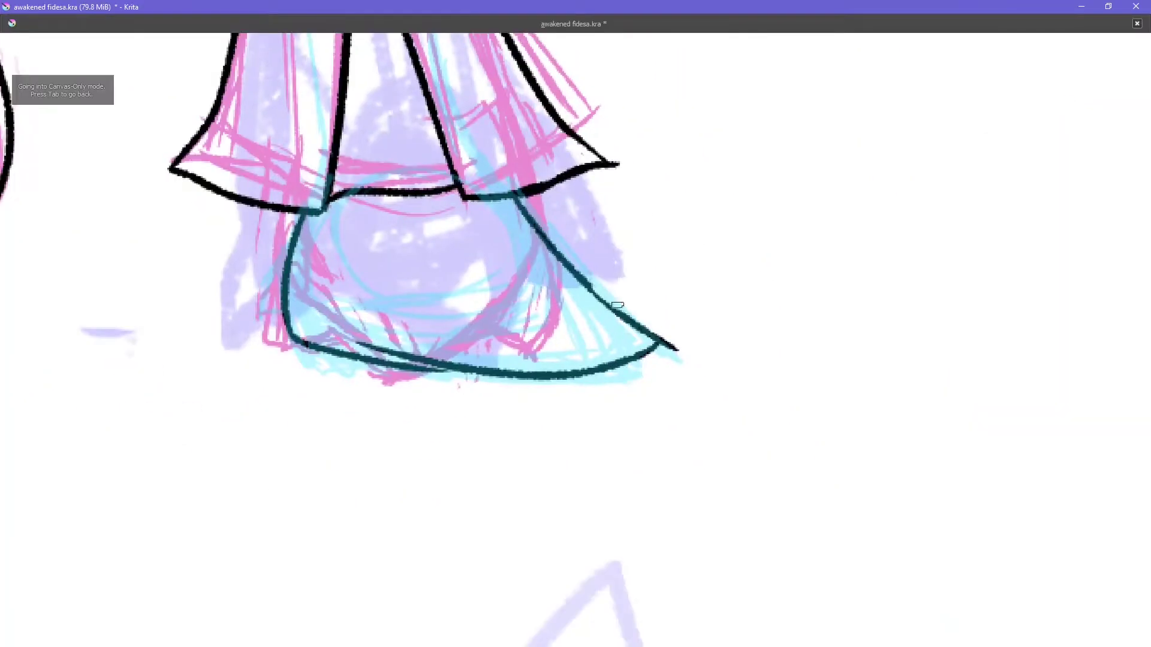
{"action": "key", "text": "Tab"}
{"action": "left_click", "coordinate": [1004, 339]}
{"action": "left_click_drag", "start_coordinate": [345, 406], "coordinate": [428, 408]}
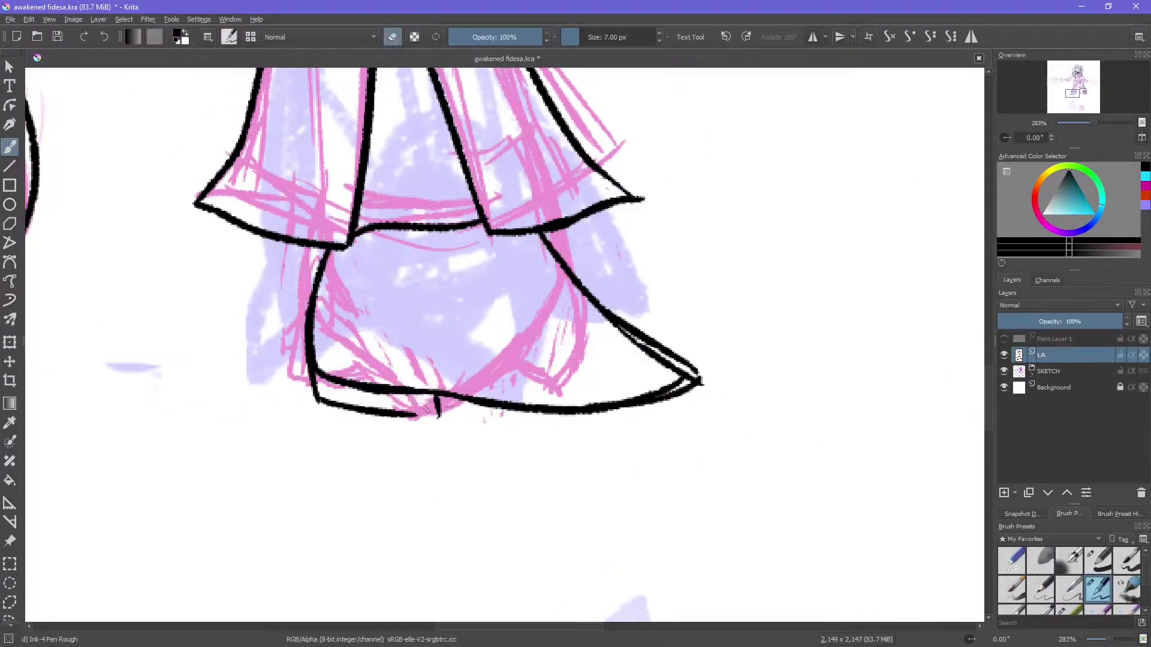
Step: Round off the standing shoe's toe, complete its thin sole and refine the instep contour
{"action": "key", "text": "Tab"}
{"action": "left_click_drag", "start_coordinate": [545, 407], "coordinate": [678, 355]}
{"action": "mouse_move", "coordinate": [609, 371]}
{"action": "left_mouse_down"}
{"action": "mouse_move", "coordinate": [676, 344]}
{"action": "mouse_move", "coordinate": [409, 381]}
{"action": "mouse_move", "coordinate": [615, 372]}
{"action": "mouse_move", "coordinate": [424, 389]}
{"action": "left_mouse_up"}
{"action": "key", "text": "ctrl+z"}
{"action": "key", "text": "ctrl+z"}
{"action": "scroll", "coordinate": [576, 360], "scroll_direction": "down", "scroll_amount": 5}
{"action": "scroll", "coordinate": [579, 366], "scroll_direction": "up", "scroll_amount": 5}
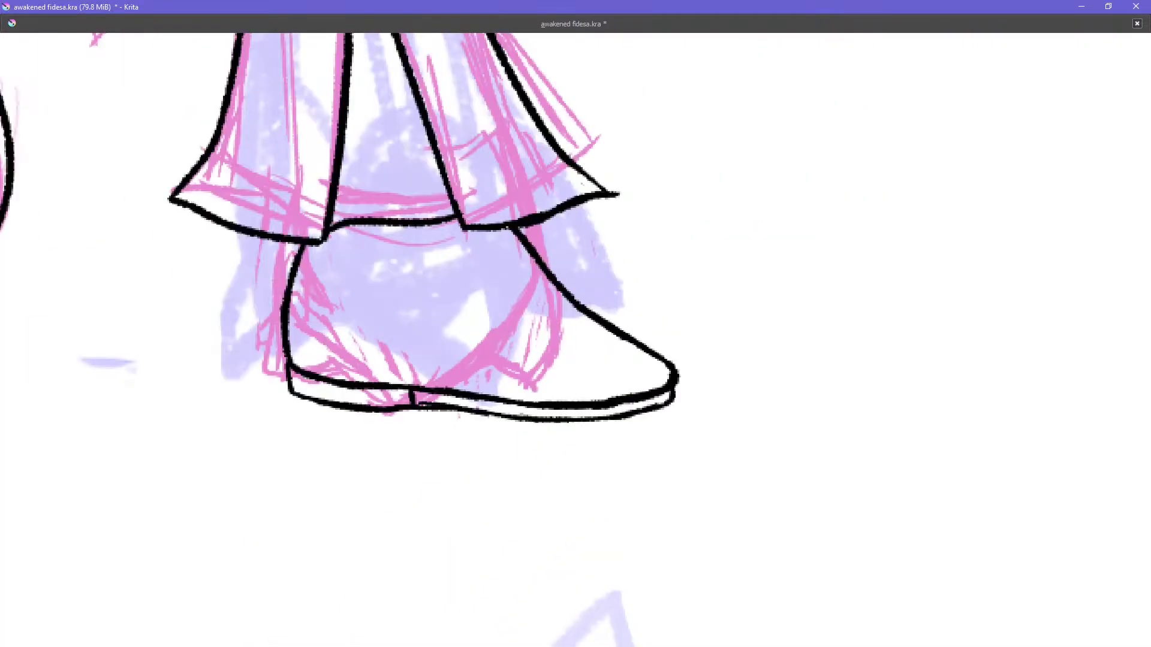
{"action": "left_click_drag", "start_coordinate": [507, 230], "coordinate": [674, 375]}
{"action": "scroll", "coordinate": [597, 348], "scroll_direction": "down", "scroll_amount": 5}
{"action": "scroll", "coordinate": [597, 347], "scroll_direction": "up", "scroll_amount": 5}
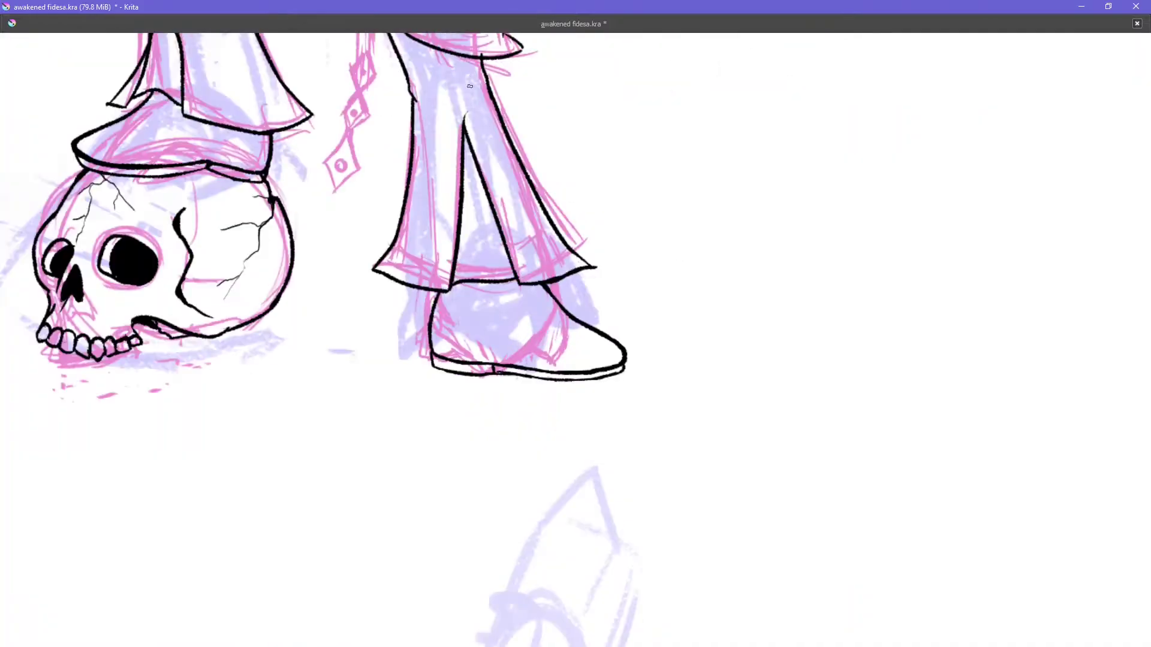
Step: Select the V-shaped central fold of the standing trouser leg and shift it slightly
{"action": "key", "text": "Tab"}
{"action": "key", "text": "m"}
{"action": "key", "text": "m"}
{"action": "key", "text": "t"}
{"action": "left_click_drag", "start_coordinate": [540, 262], "coordinate": [549, 260]}
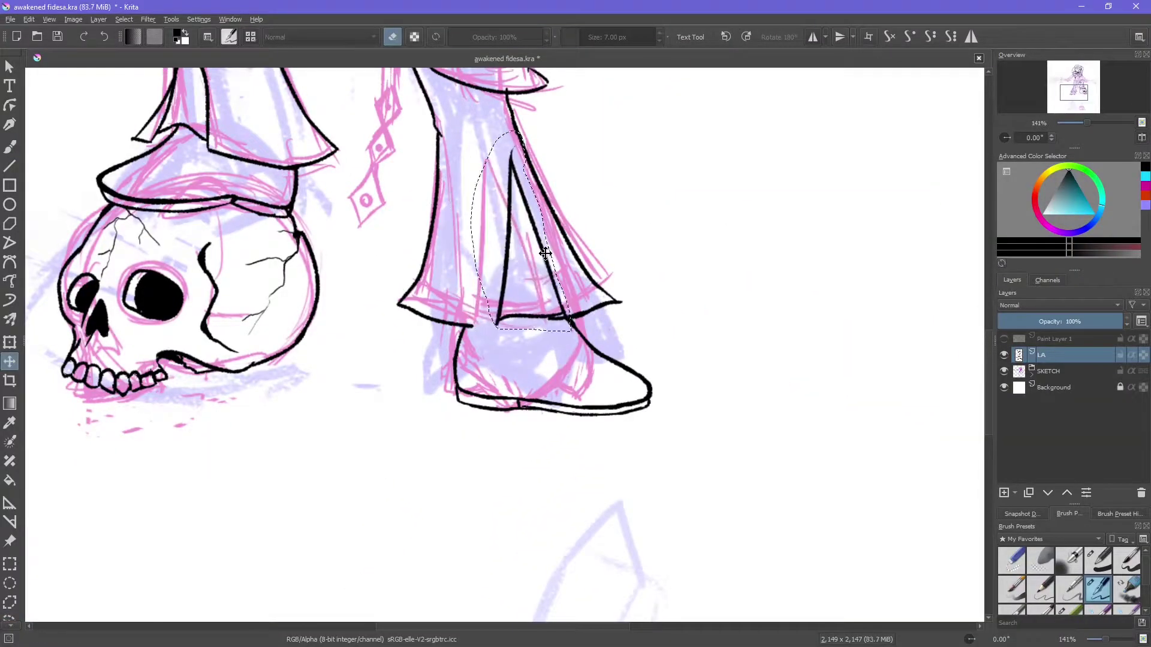
{"action": "key", "text": "b"}
{"action": "key", "text": "e"}
Step: Check the whole figure in mirrored view and save the drawing
{"action": "key", "text": "2"}
{"action": "key", "text": "m"}
{"action": "key", "text": "m"}
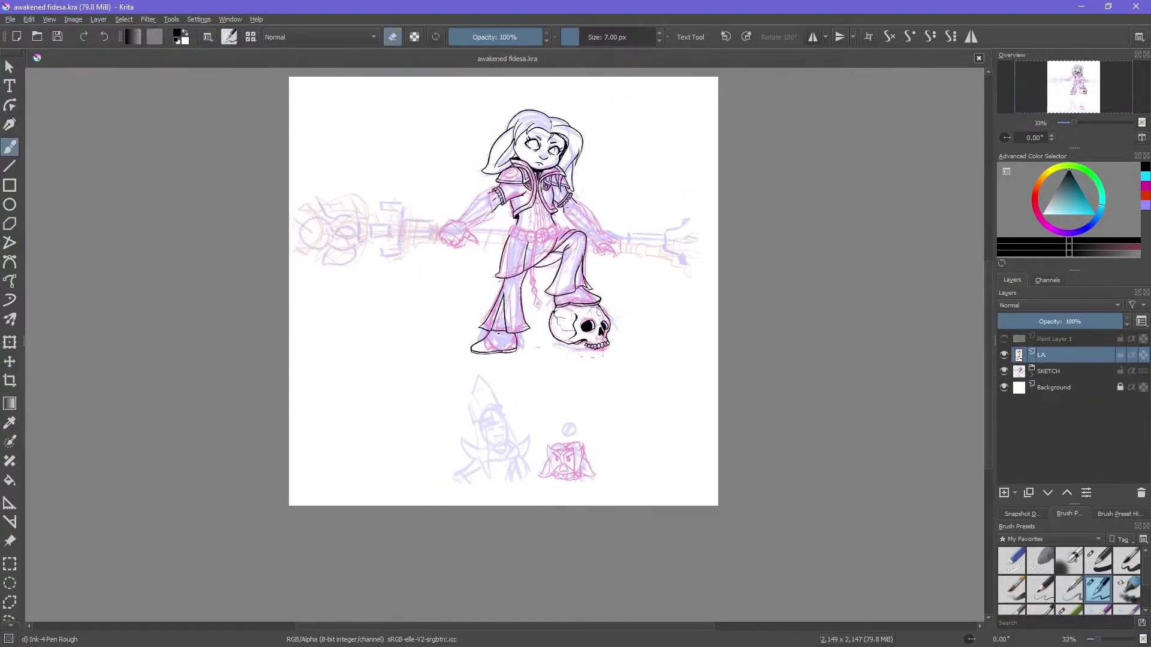
{"action": "key", "text": "ctrl+s"}
Step: Touch up the skirt line and deepen the black shadows at the neck, beside the face and under the hair lock
{"action": "scroll", "coordinate": [565, 217], "scroll_direction": "up", "scroll_amount": 7}
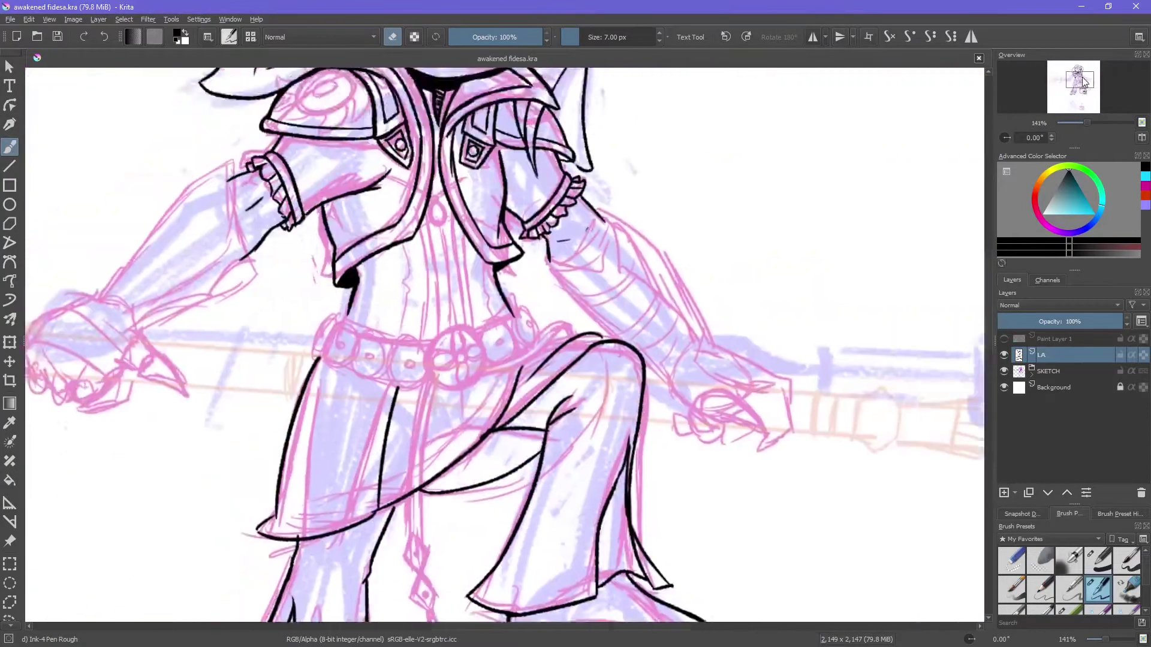
{"action": "left_click_drag", "start_coordinate": [371, 486], "coordinate": [528, 419]}
{"action": "scroll", "coordinate": [551, 250], "scroll_direction": "up", "scroll_amount": 5}
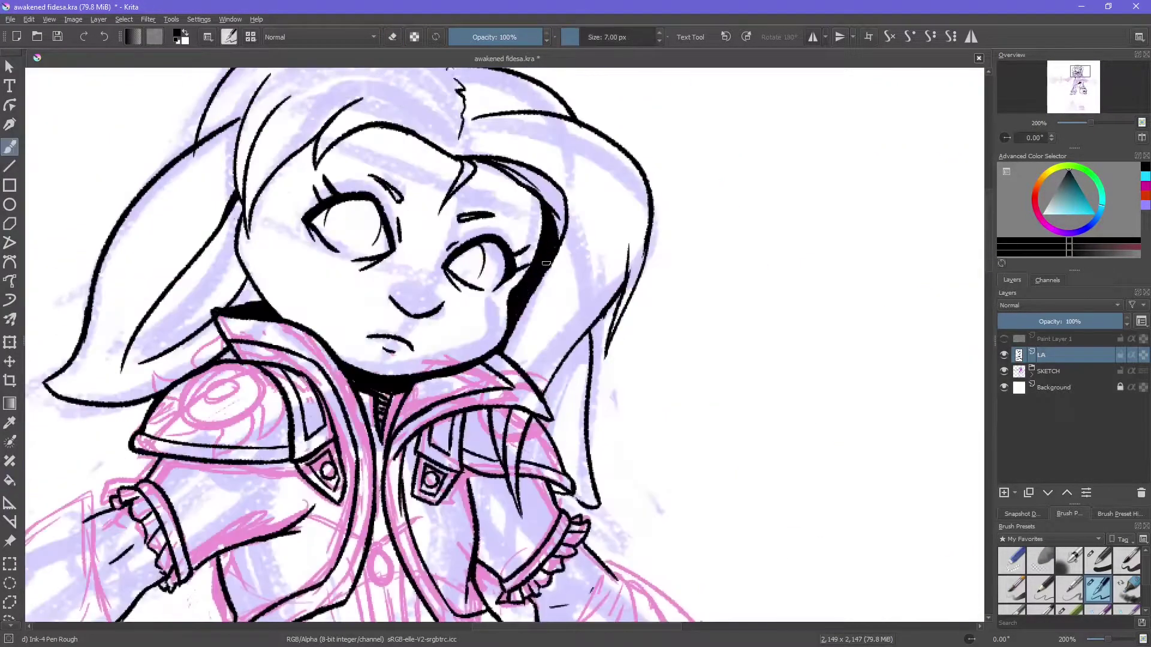
{"action": "mouse_move", "coordinate": [381, 393]}
{"action": "left_mouse_down"}
{"action": "mouse_move", "coordinate": [384, 423]}
{"action": "mouse_move", "coordinate": [380, 401]}
{"action": "left_mouse_up"}
{"action": "left_click_drag", "start_coordinate": [236, 200], "coordinate": [239, 207]}
{"action": "key", "text": "Tab"}
{"action": "left_click_drag", "start_coordinate": [621, 204], "coordinate": [589, 290]}
{"action": "key", "text": "Tab"}
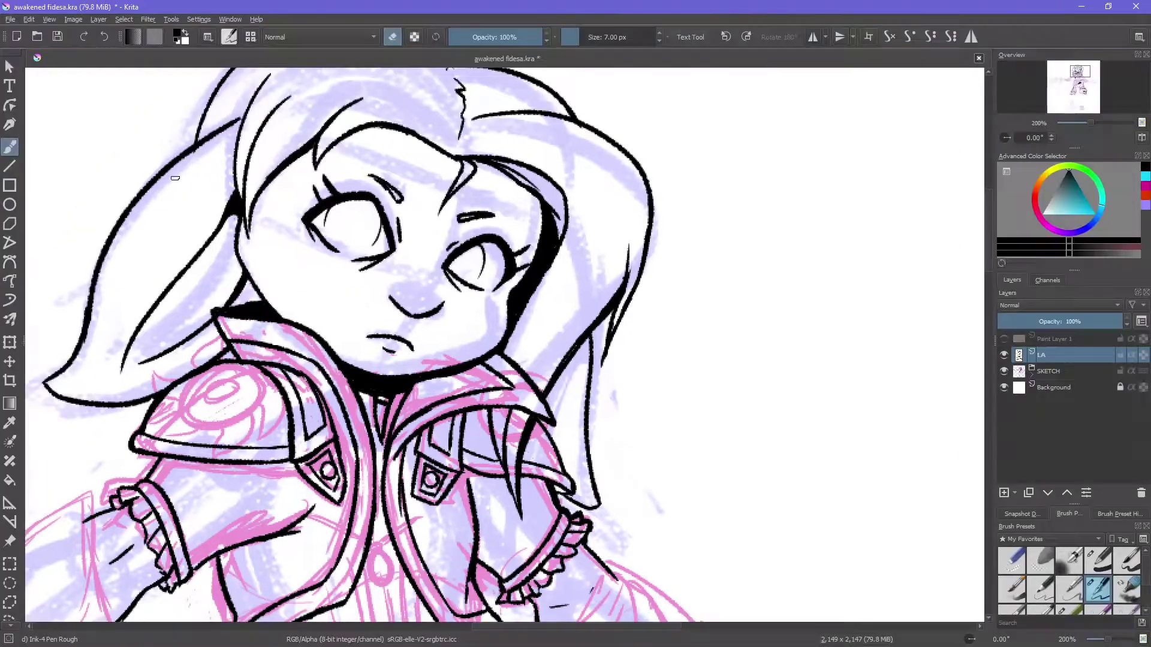
Step: Duplicate the staff sketch at 42% opacity, add a new paint layer beneath it and hide the character layers
{"action": "scroll", "coordinate": [447, 294], "scroll_direction": "down", "scroll_amount": 10}
{"action": "key", "text": "e"}
{"action": "scroll", "coordinate": [469, 415], "scroll_direction": "up", "scroll_amount": 10}
{"action": "scroll", "coordinate": [469, 416], "scroll_direction": "left", "scroll_amount": 8}
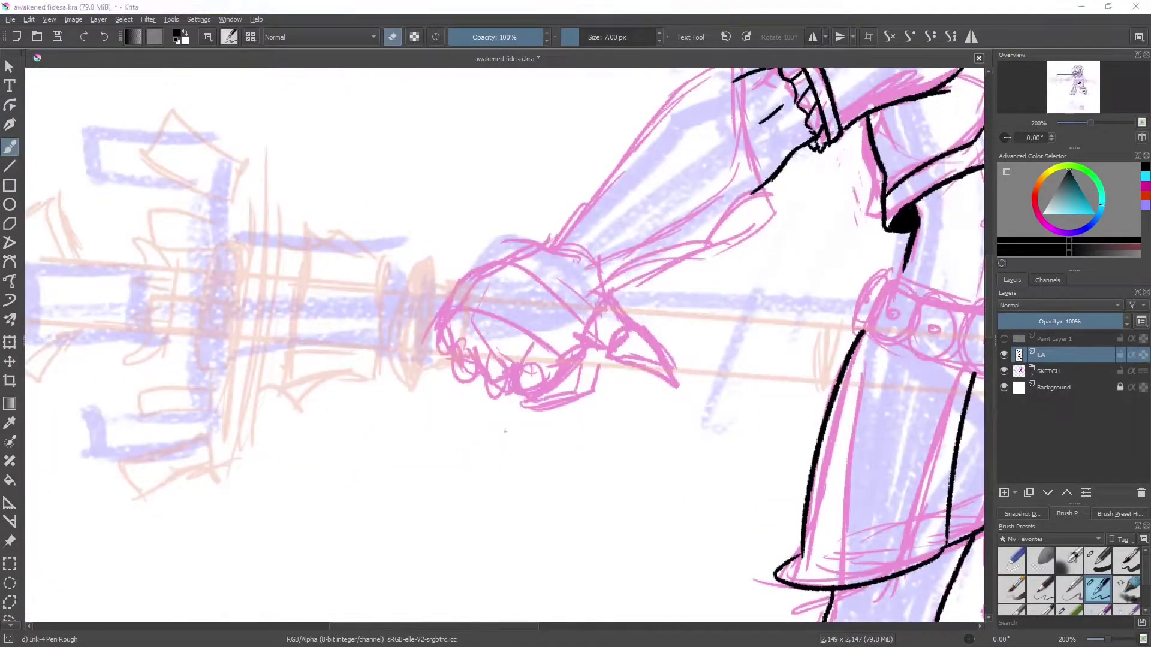
{"action": "key", "text": "minus"}
{"action": "key", "text": "minus"}
{"action": "key", "text": "minus"}
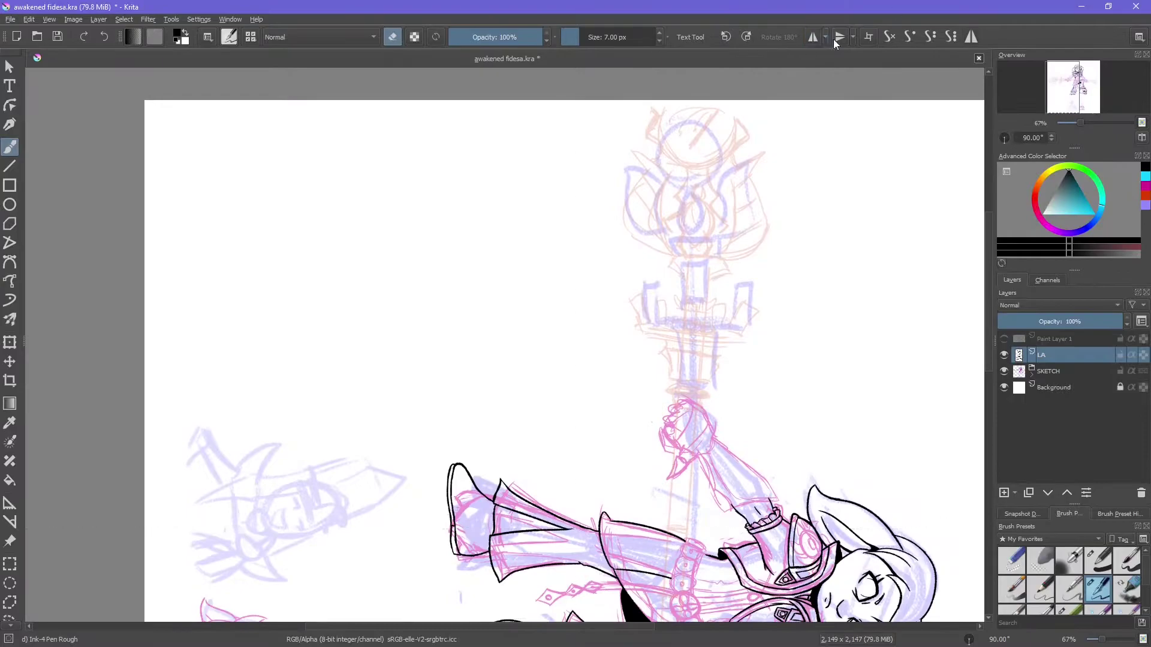
{"action": "left_click", "coordinate": [1027, 497]}
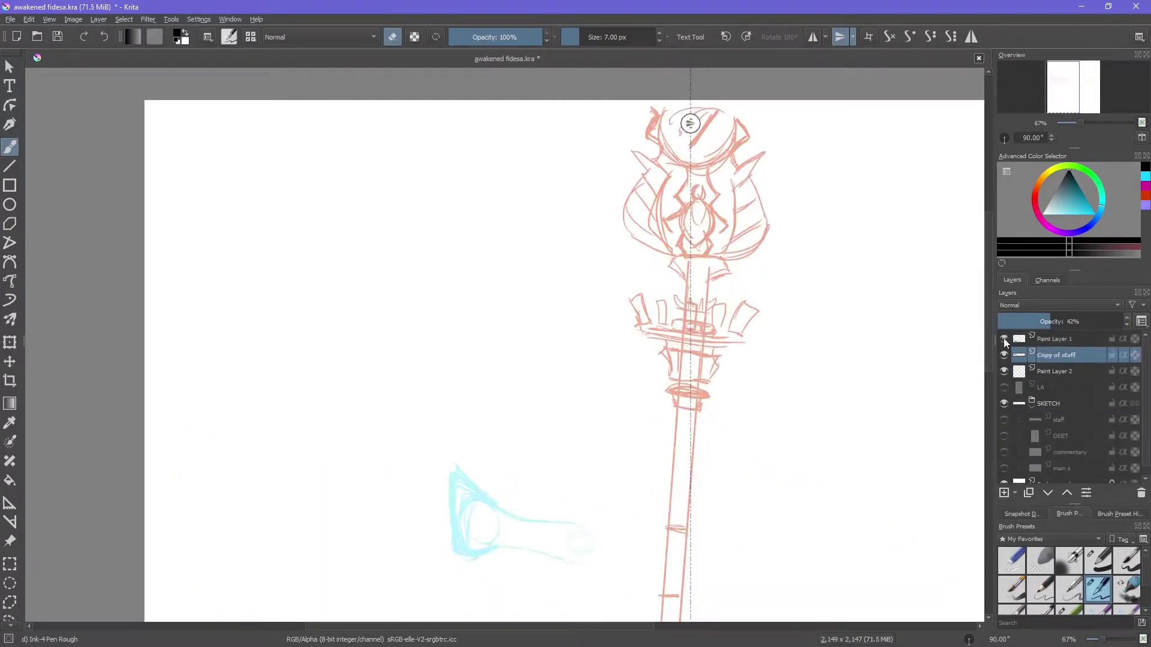
Step: Turn the staff copy upright and centre it on the vertical symmetry axis with horizontal mirror drawing enabled
{"action": "left_click", "coordinate": [728, 35]}
{"action": "left_click", "coordinate": [840, 37]}
{"action": "key", "text": "ctrl+t"}
{"action": "left_click", "coordinate": [813, 37]}
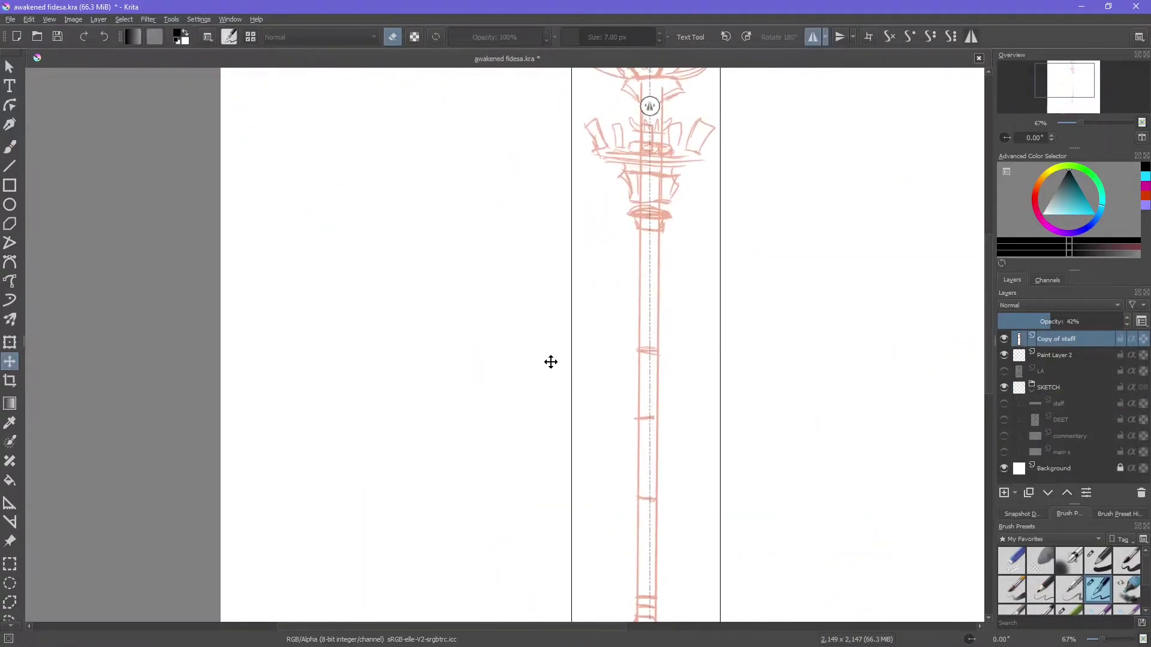
{"action": "scroll", "coordinate": [560, 369], "scroll_direction": "down", "scroll_amount": 2}
{"action": "key", "text": "t"}
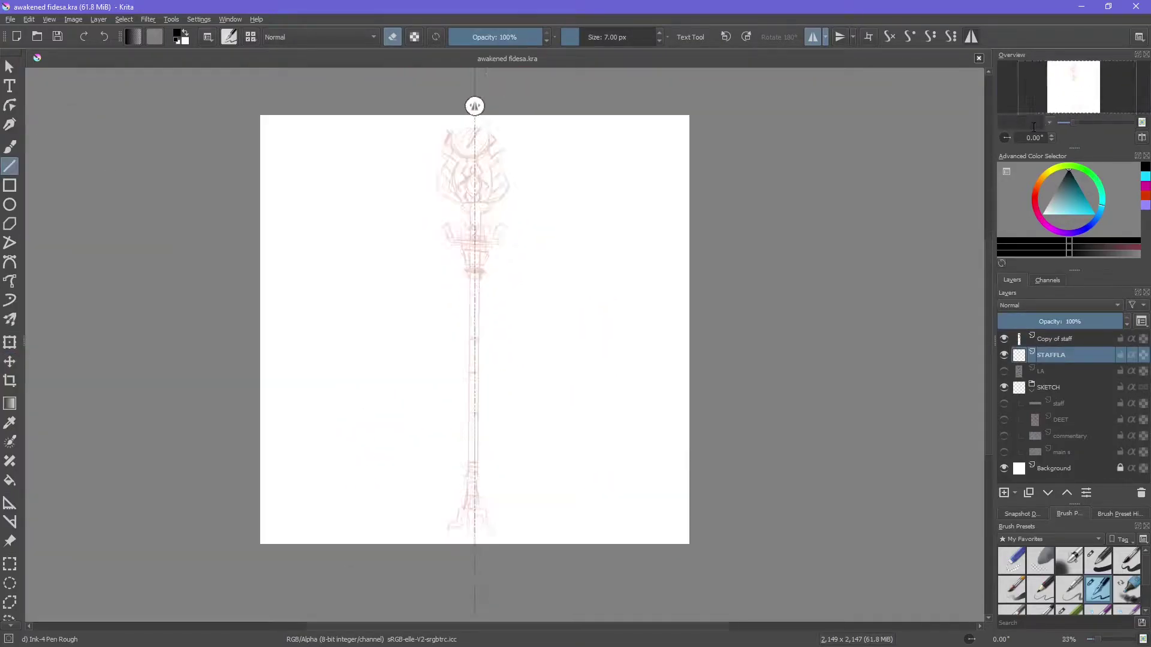
Step: Draw the staff's straight shaft edges symmetrically on the STAFFLA layer with the Line tool
{"action": "left_click_drag", "start_coordinate": [451, 582], "coordinate": [451, 137]}
{"action": "key", "text": "1"}
{"action": "key", "text": "b"}
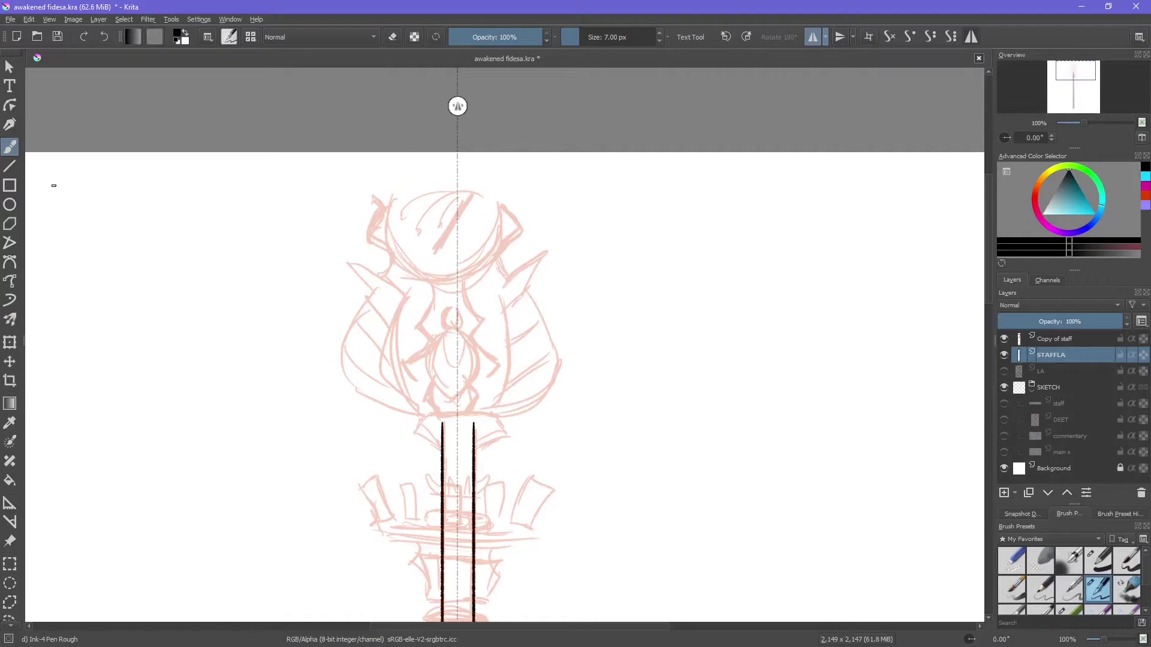
Step: Ink the circular orb at the staff's head and the mirrored leaf-shaped wings cradling it
{"action": "key", "text": "e"}
{"action": "left_click_drag", "start_coordinate": [382, 153], "coordinate": [533, 302]}
{"action": "mouse_move", "coordinate": [393, 271]}
{"action": "left_mouse_down"}
{"action": "mouse_move", "coordinate": [359, 390]}
{"action": "mouse_move", "coordinate": [452, 419]}
{"action": "mouse_move", "coordinate": [413, 300]}
{"action": "mouse_move", "coordinate": [399, 407]}
{"action": "left_mouse_up"}
{"action": "key", "text": "plus"}
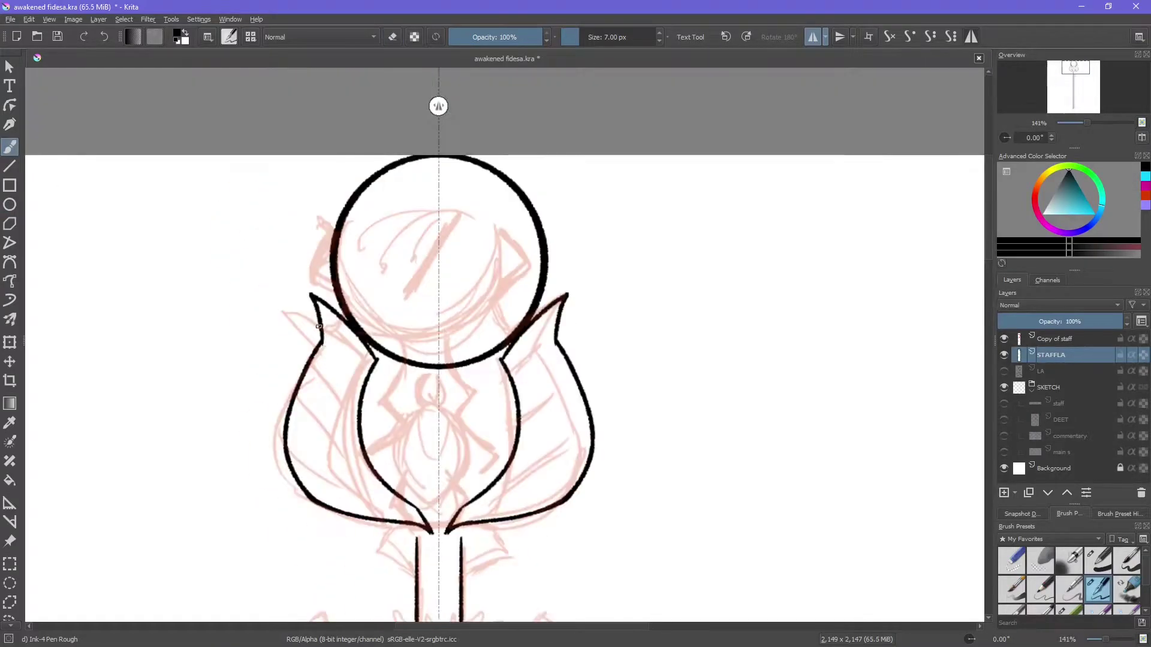
Step: Add curved double bands inside the staff's wings and move the STAFFLA layer above the staff sketch copy
{"action": "mouse_move", "coordinate": [322, 343]}
{"action": "left_mouse_down"}
{"action": "mouse_move", "coordinate": [324, 386]}
{"action": "mouse_move", "coordinate": [301, 386]}
{"action": "mouse_move", "coordinate": [291, 446]}
{"action": "left_mouse_up"}
{"action": "key", "text": "e"}
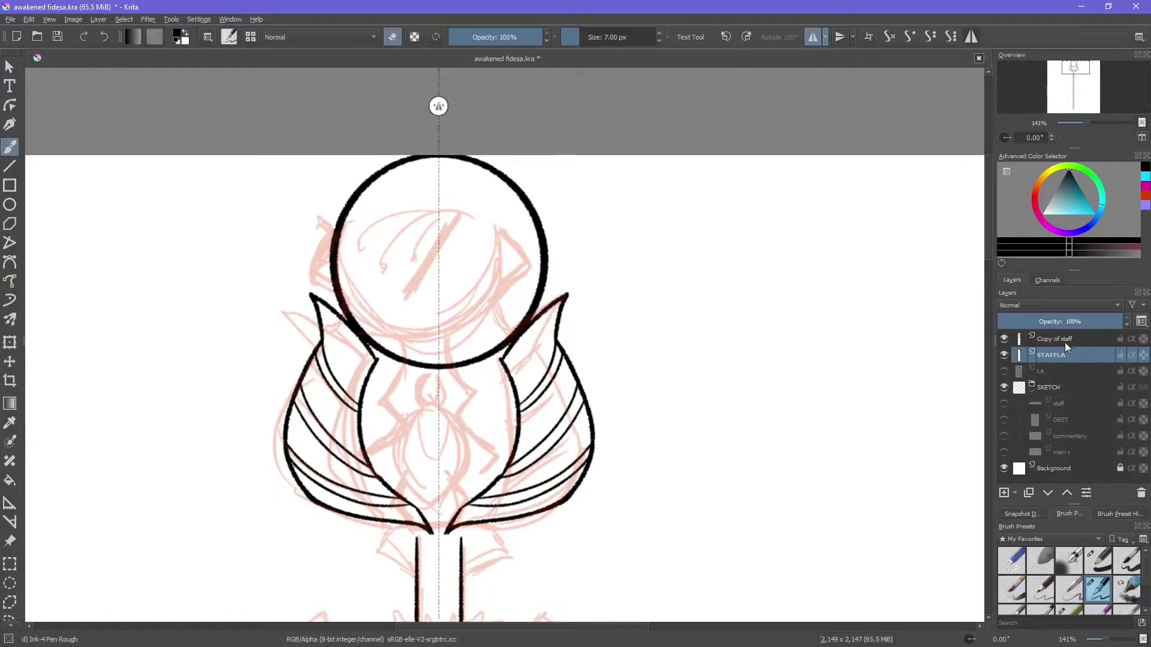
{"action": "key", "text": "ctrl+Page_Up"}
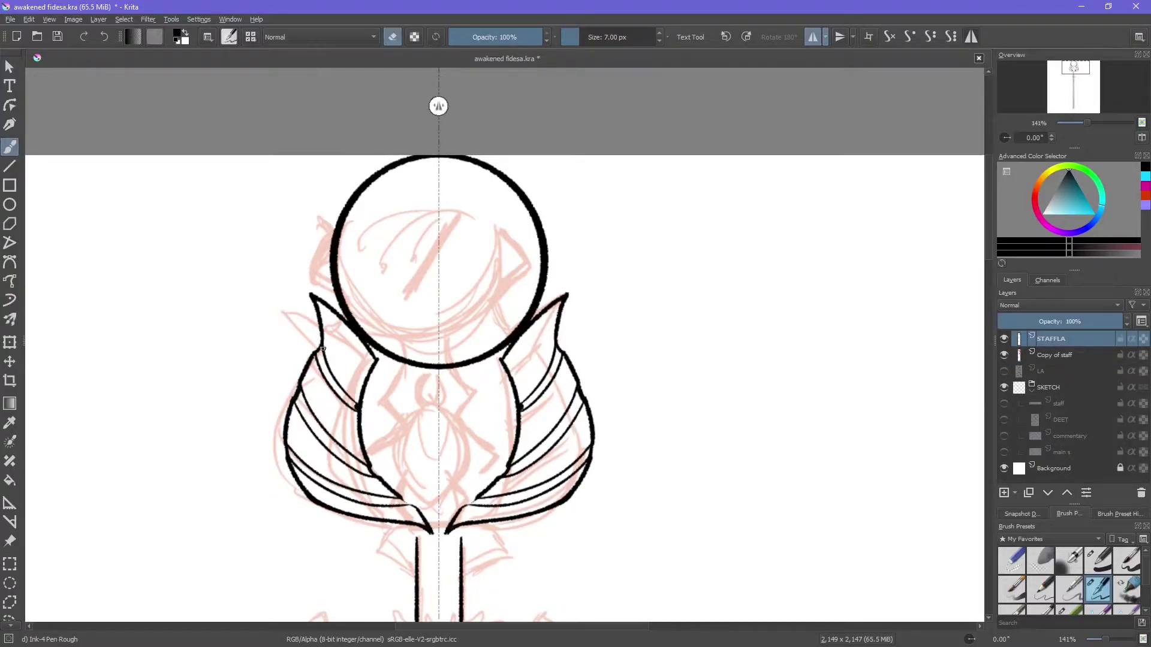
Step: Try a rounded body outline between the staff's wings, and undo the wing linework
{"action": "mouse_move", "coordinate": [396, 413]}
{"action": "left_mouse_down"}
{"action": "mouse_move", "coordinate": [438, 511]}
{"action": "mouse_move", "coordinate": [438, 488]}
{"action": "left_mouse_up"}
{"action": "key", "text": "ctrl+z"}
{"action": "key", "text": "ctrl+z"}
{"action": "key", "text": "ctrl+z"}
{"action": "key", "text": "ctrl+z"}
{"action": "key", "text": "ctrl+z"}
{"action": "key", "text": "ctrl+z"}
{"action": "key", "text": "ctrl+z"}
{"action": "key", "text": "ctrl+z"}
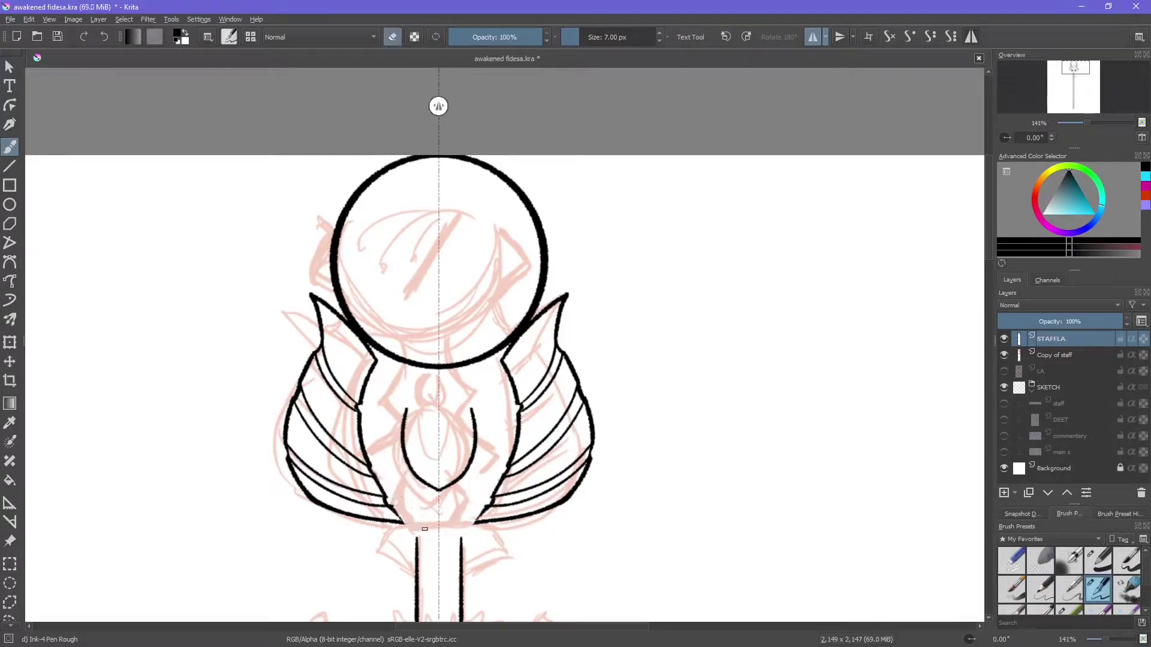
Step: Ink a mirrored insect emblem below the orb with a pointed oval body, horned head and jagged front legs
{"action": "key", "text": "e"}
{"action": "left_click_drag", "start_coordinate": [435, 413], "coordinate": [437, 501]}
{"action": "key", "text": "plus"}
{"action": "mouse_move", "coordinate": [361, 376]}
{"action": "left_mouse_down"}
{"action": "mouse_move", "coordinate": [353, 398]}
{"action": "mouse_move", "coordinate": [408, 438]}
{"action": "left_mouse_up"}
{"action": "key", "text": "e"}
{"action": "key", "text": "e"}
{"action": "left_click_drag", "start_coordinate": [359, 390], "coordinate": [358, 453]}
{"action": "left_click_drag", "start_coordinate": [397, 398], "coordinate": [408, 456]}
{"action": "key", "text": "e"}
{"action": "key", "text": "e"}
{"action": "mouse_move", "coordinate": [393, 401]}
{"action": "left_mouse_down"}
{"action": "mouse_move", "coordinate": [387, 429]}
{"action": "mouse_move", "coordinate": [354, 346]}
{"action": "left_mouse_up"}
{"action": "key", "text": "e"}
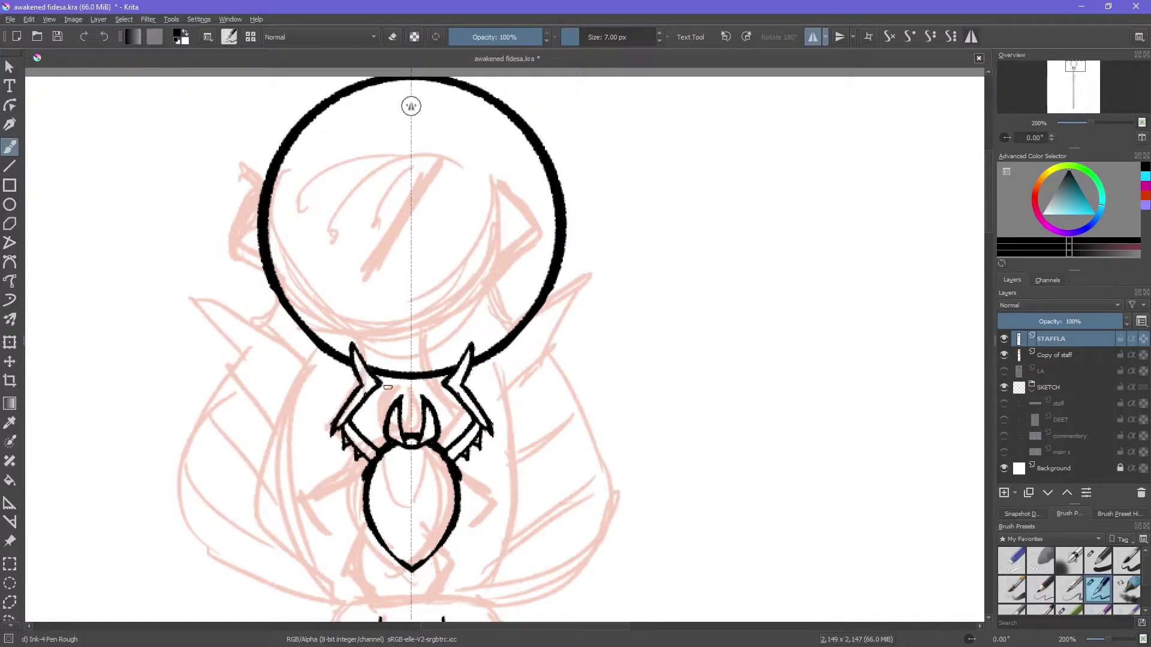
Step: Paste a copy of the orb outline, shrink it into a concentric inner ring and merge it into the STAFFLA layer
{"action": "key", "text": "ctrl+v"}
{"action": "key", "text": "ctrl+t"}
{"action": "left_click_drag", "start_coordinate": [264, 84], "coordinate": [279, 109]}
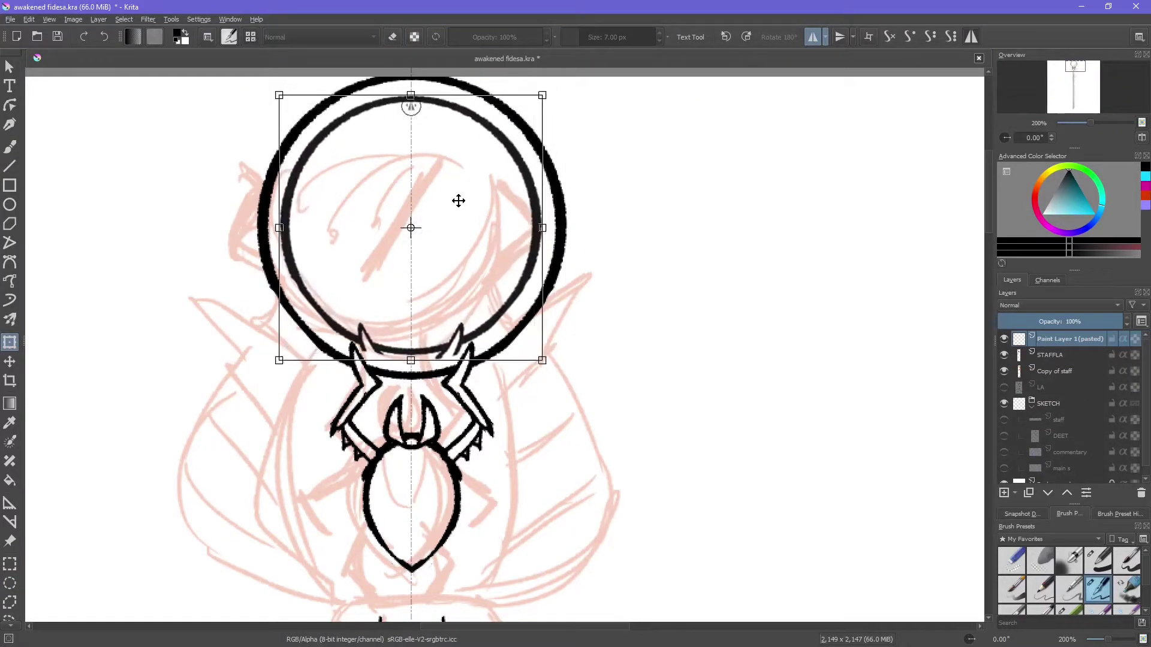
{"action": "left_click_drag", "start_coordinate": [458, 201], "coordinate": [463, 202]}
{"action": "key", "text": "b"}
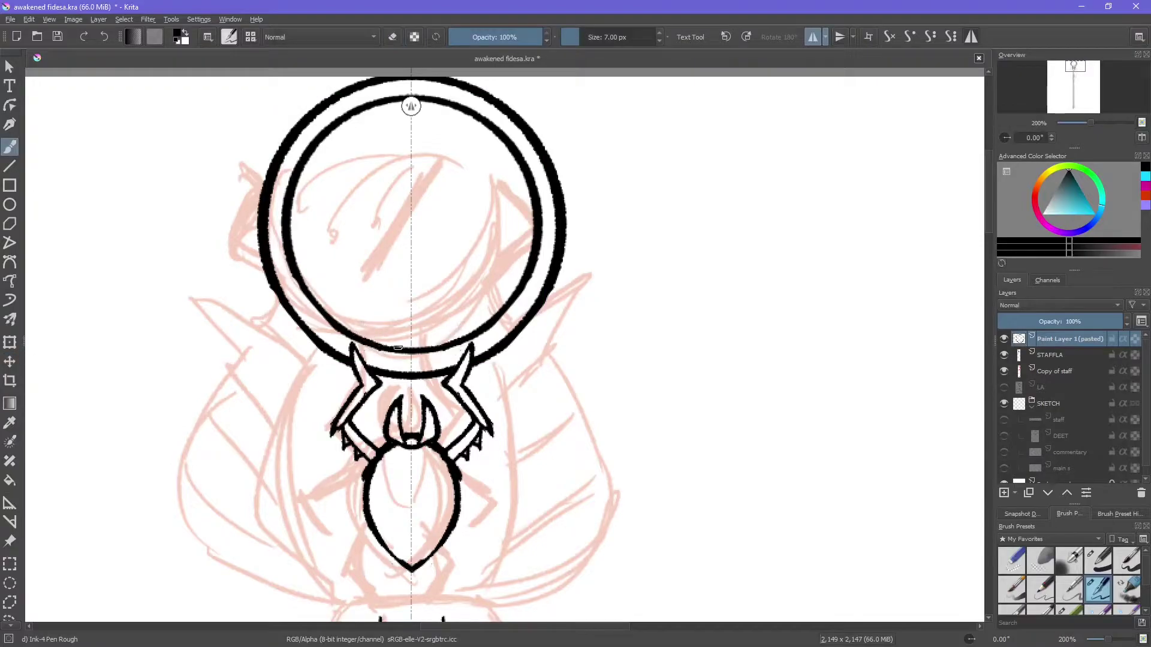
{"action": "key", "text": "ctrl+e"}
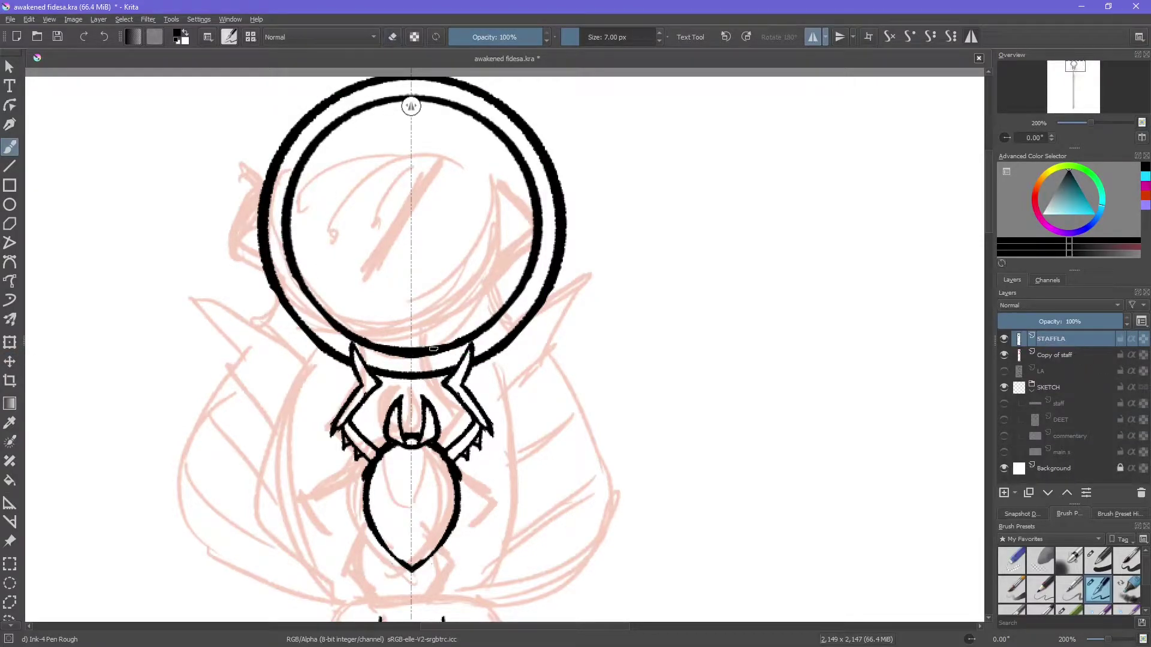
{"action": "left_click_drag", "start_coordinate": [392, 347], "coordinate": [357, 336]}
Step: Ink the insect's V-shaped back plate and mirrored middle legs, and sharpen its serrated front legs
{"action": "scroll", "coordinate": [383, 348], "scroll_direction": "down", "scroll_amount": 4}
{"action": "left_click_drag", "start_coordinate": [352, 227], "coordinate": [373, 279]}
{"action": "mouse_move", "coordinate": [336, 231]}
{"action": "left_mouse_down"}
{"action": "mouse_move", "coordinate": [284, 262]}
{"action": "mouse_move", "coordinate": [341, 323]}
{"action": "left_mouse_up"}
{"action": "key", "text": "e"}
{"action": "left_click_drag", "start_coordinate": [293, 263], "coordinate": [304, 265]}
{"action": "key", "text": "e"}
{"action": "mouse_move", "coordinate": [317, 179]}
{"action": "left_mouse_down"}
{"action": "mouse_move", "coordinate": [299, 216]}
{"action": "mouse_move", "coordinate": [311, 211]}
{"action": "left_mouse_up"}
{"action": "key", "text": "e"}
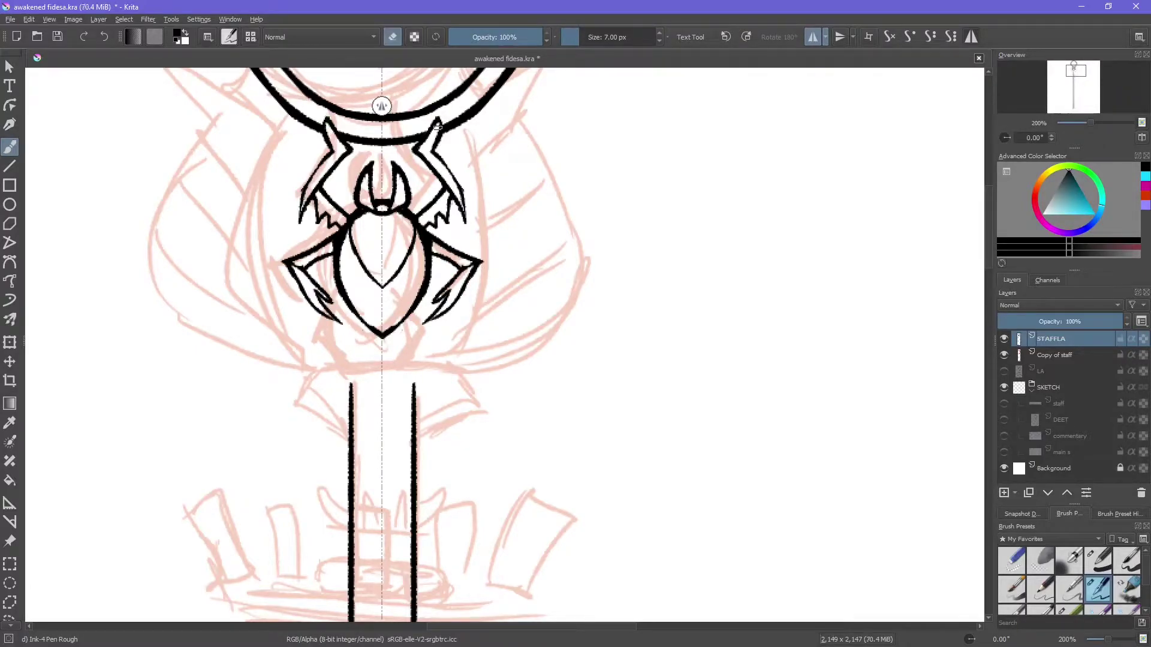
Step: Ink curved segments on the insect's lower abdomen and a mirrored pair of bent hind legs
{"action": "key", "text": "e"}
{"action": "left_click_drag", "start_coordinate": [397, 292], "coordinate": [383, 284]}
{"action": "left_click_drag", "start_coordinate": [324, 335], "coordinate": [345, 317]}
{"action": "key", "text": "e"}
{"action": "left_click_drag", "start_coordinate": [315, 329], "coordinate": [359, 370]}
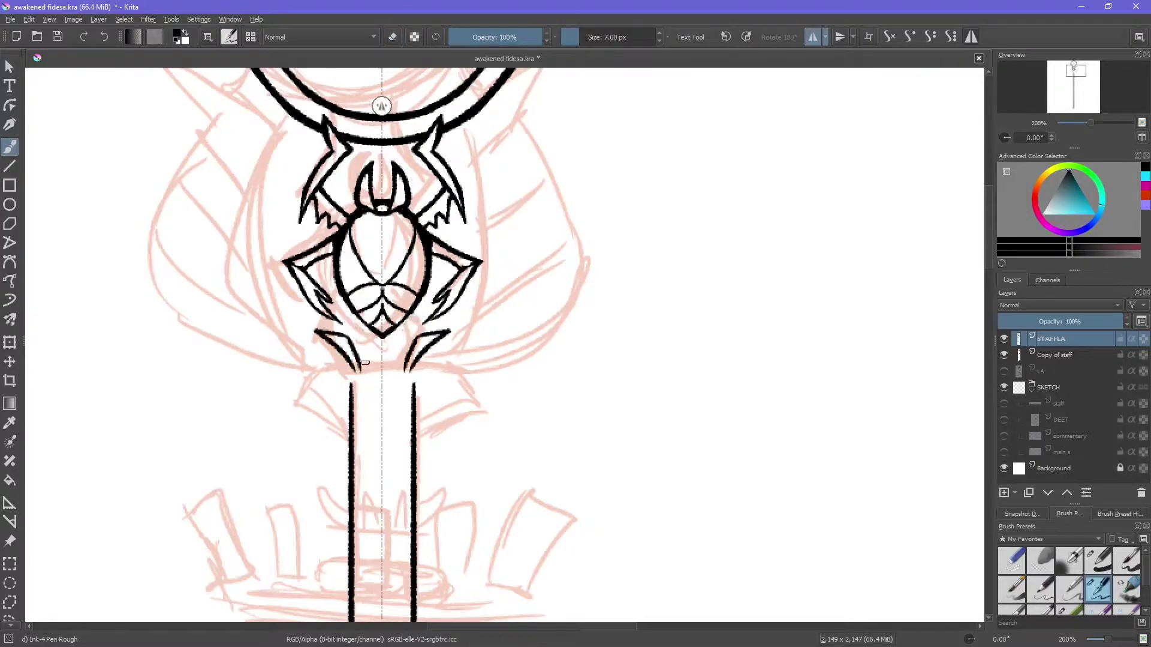
{"action": "left_click_drag", "start_coordinate": [317, 330], "coordinate": [366, 317]}
{"action": "key", "text": "plus"}
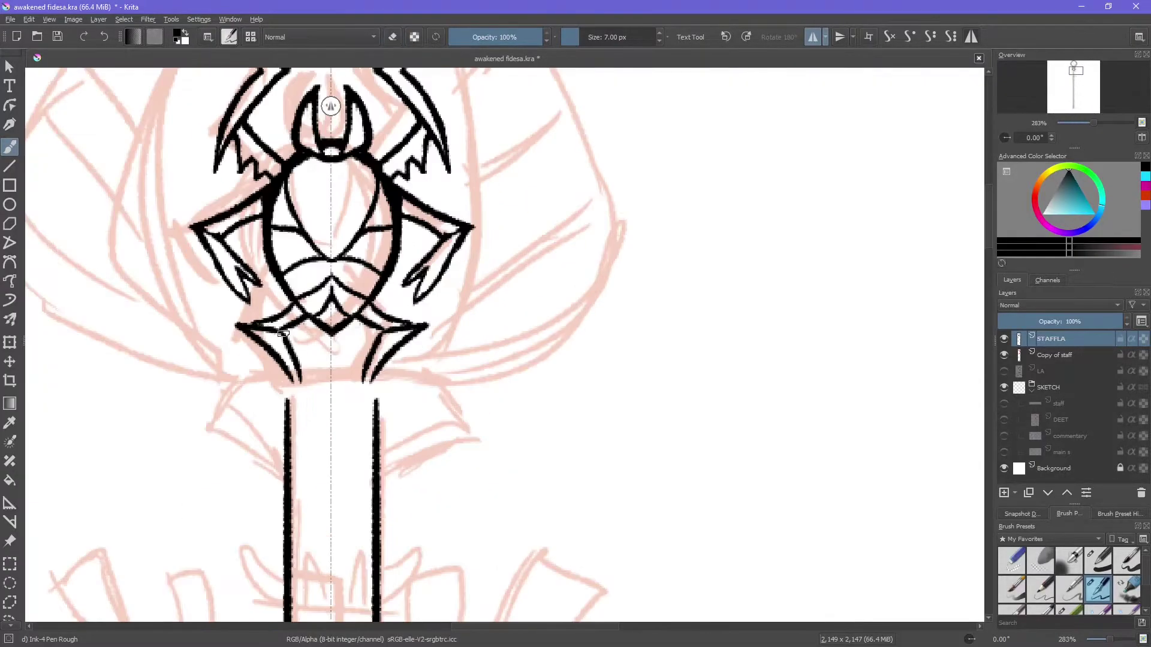
Step: Ink a flared collar across the shaft under the insect and split it into scalloped segments
{"action": "left_click_drag", "start_coordinate": [208, 401], "coordinate": [310, 376]}
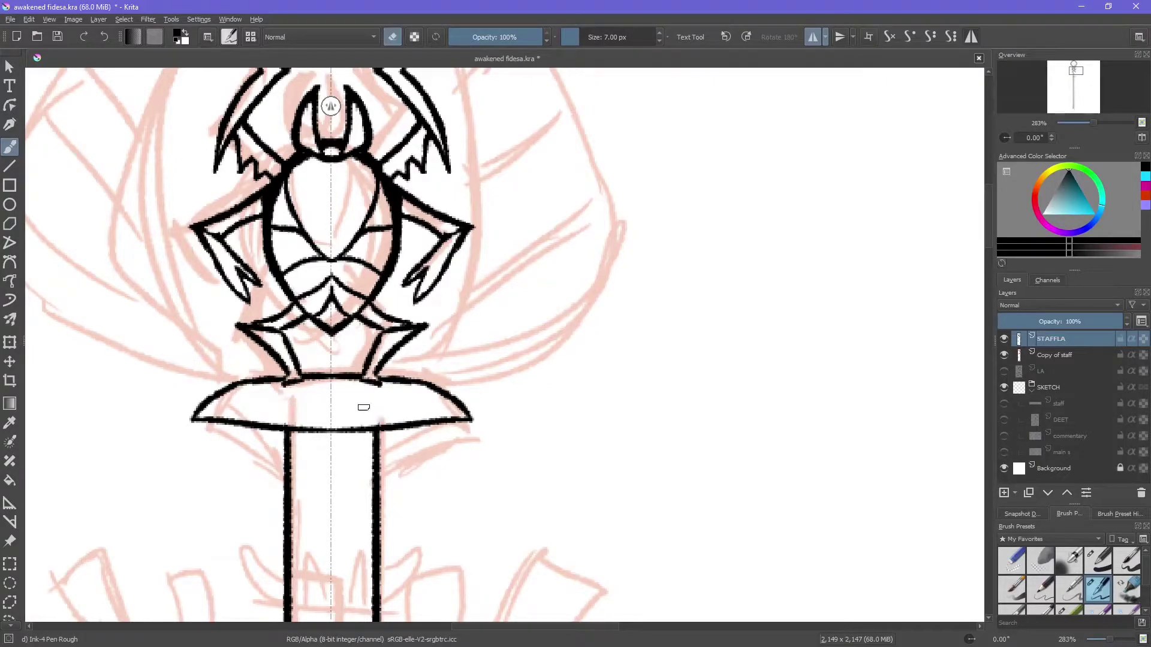
{"action": "left_click_drag", "start_coordinate": [242, 384], "coordinate": [226, 418]}
{"action": "left_click_drag", "start_coordinate": [279, 382], "coordinate": [272, 425]}
{"action": "mouse_move", "coordinate": [317, 382]}
{"action": "left_mouse_down"}
{"action": "mouse_move", "coordinate": [313, 420]}
{"action": "mouse_move", "coordinate": [325, 421]}
{"action": "left_mouse_up"}
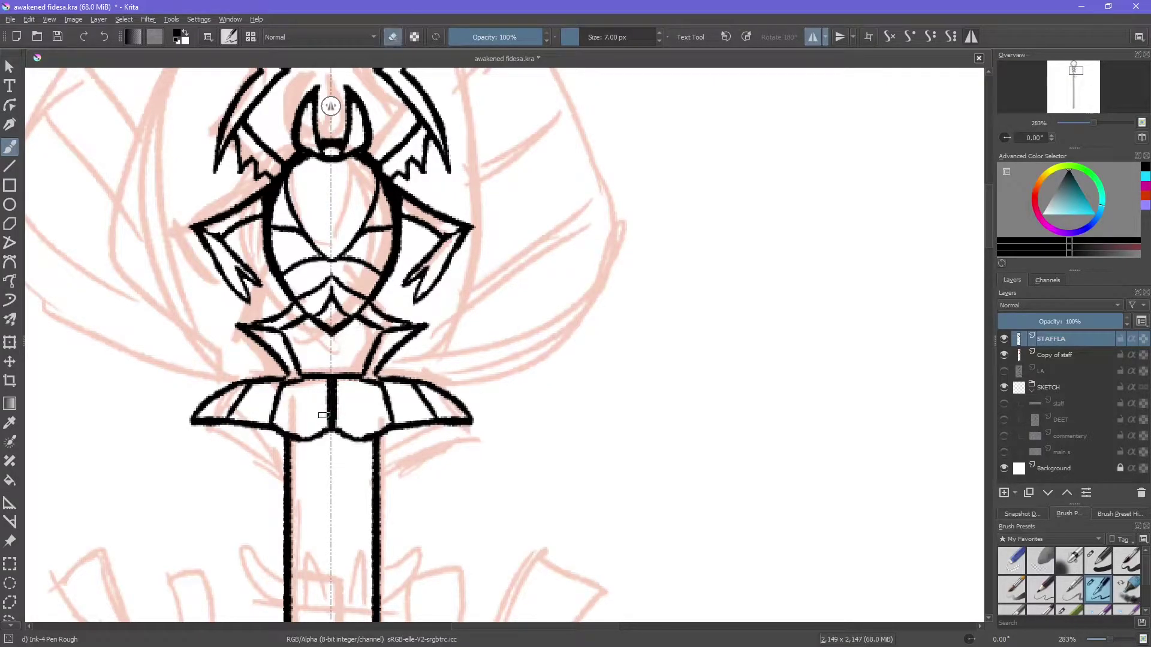
{"action": "key", "text": "e"}
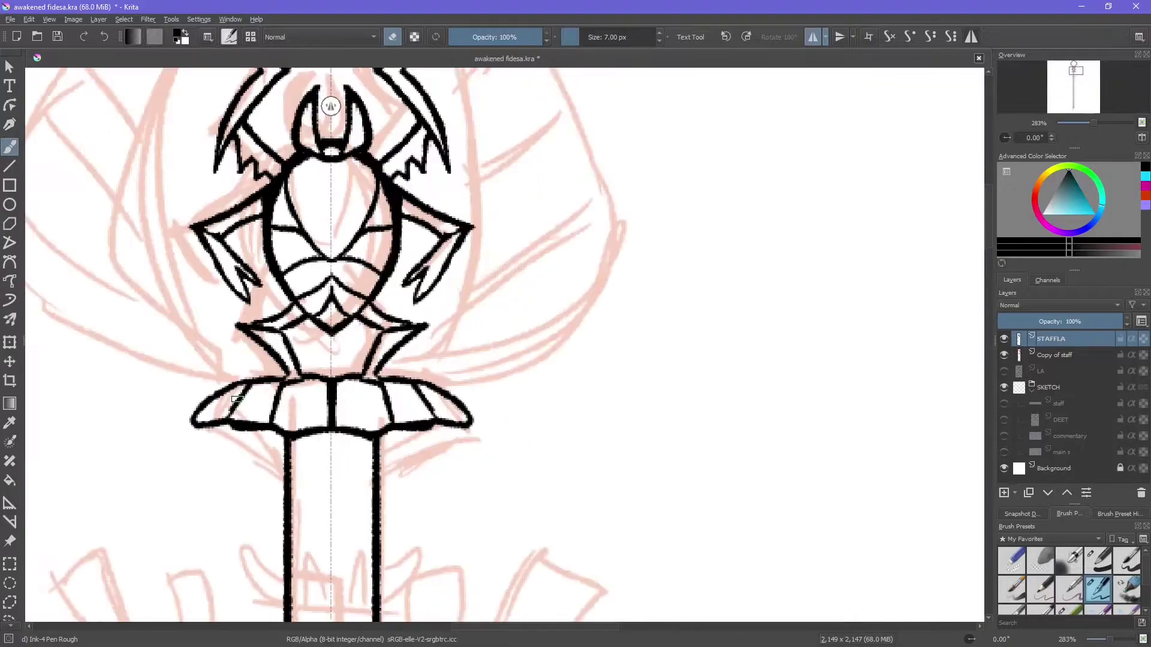
Step: Ink new mirrored leaf-shaped wings that rise from the collar around the insect and end in points beside the orb
{"action": "key", "text": "minus"}
{"action": "key", "text": "minus"}
{"action": "key", "text": "e"}
{"action": "left_click_drag", "start_coordinate": [309, 355], "coordinate": [256, 295]}
{"action": "mouse_move", "coordinate": [264, 353]}
{"action": "left_mouse_down"}
{"action": "mouse_move", "coordinate": [329, 507]}
{"action": "mouse_move", "coordinate": [298, 420]}
{"action": "mouse_move", "coordinate": [310, 359]}
{"action": "left_mouse_up"}
{"action": "left_click_drag", "start_coordinate": [300, 420], "coordinate": [258, 300]}
{"action": "key", "text": "ctrl+z"}
{"action": "left_click_drag", "start_coordinate": [262, 352], "coordinate": [249, 312]}
{"action": "key", "text": "ctrl+z"}
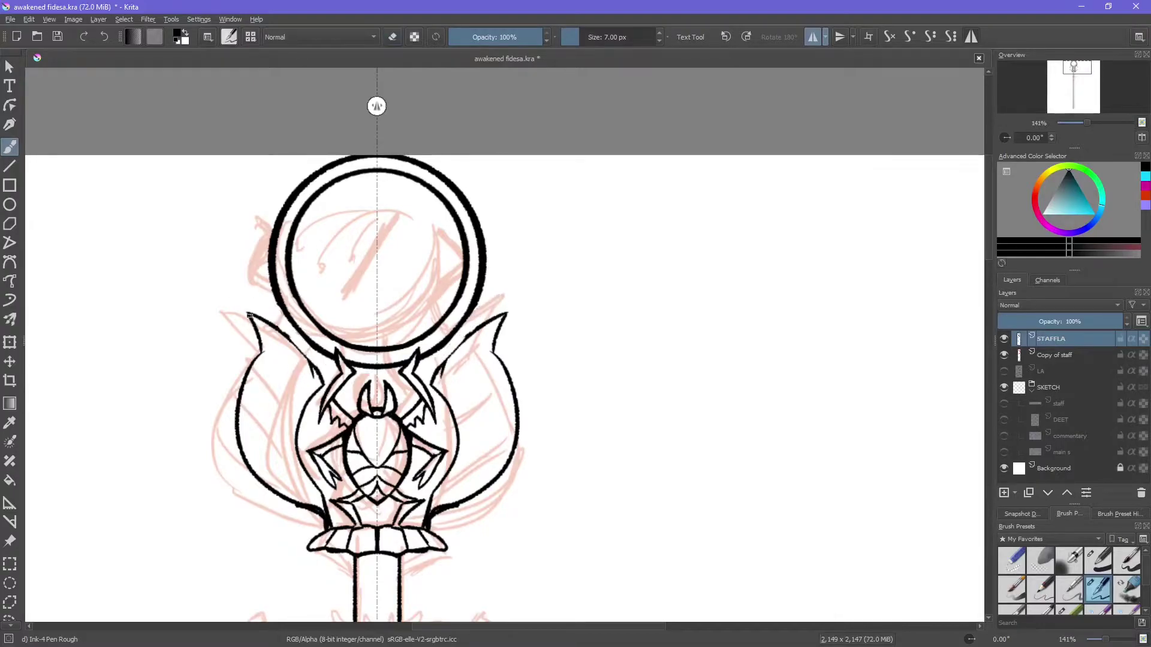
{"action": "left_click_drag", "start_coordinate": [259, 350], "coordinate": [235, 456]}
{"action": "key", "text": "e"}
{"action": "mouse_move", "coordinate": [235, 359]}
{"action": "left_mouse_down"}
{"action": "mouse_move", "coordinate": [229, 422]}
{"action": "mouse_move", "coordinate": [177, 343]}
{"action": "mouse_move", "coordinate": [264, 186]}
{"action": "left_mouse_up"}
Step: Divide the staff's wings into overlapping plates with mirrored curved double lines in canvas-only view
{"action": "key", "text": "Tab"}
{"action": "scroll", "coordinate": [231, 152], "scroll_direction": "up", "scroll_amount": 2}
{"action": "mouse_move", "coordinate": [231, 152]}
{"action": "left_mouse_down"}
{"action": "mouse_move", "coordinate": [211, 193]}
{"action": "mouse_move", "coordinate": [281, 205]}
{"action": "mouse_move", "coordinate": [277, 218]}
{"action": "mouse_move", "coordinate": [232, 156]}
{"action": "mouse_move", "coordinate": [259, 323]}
{"action": "left_mouse_up"}
{"action": "key", "text": "ctrl+z"}
{"action": "left_click_drag", "start_coordinate": [239, 281], "coordinate": [282, 280]}
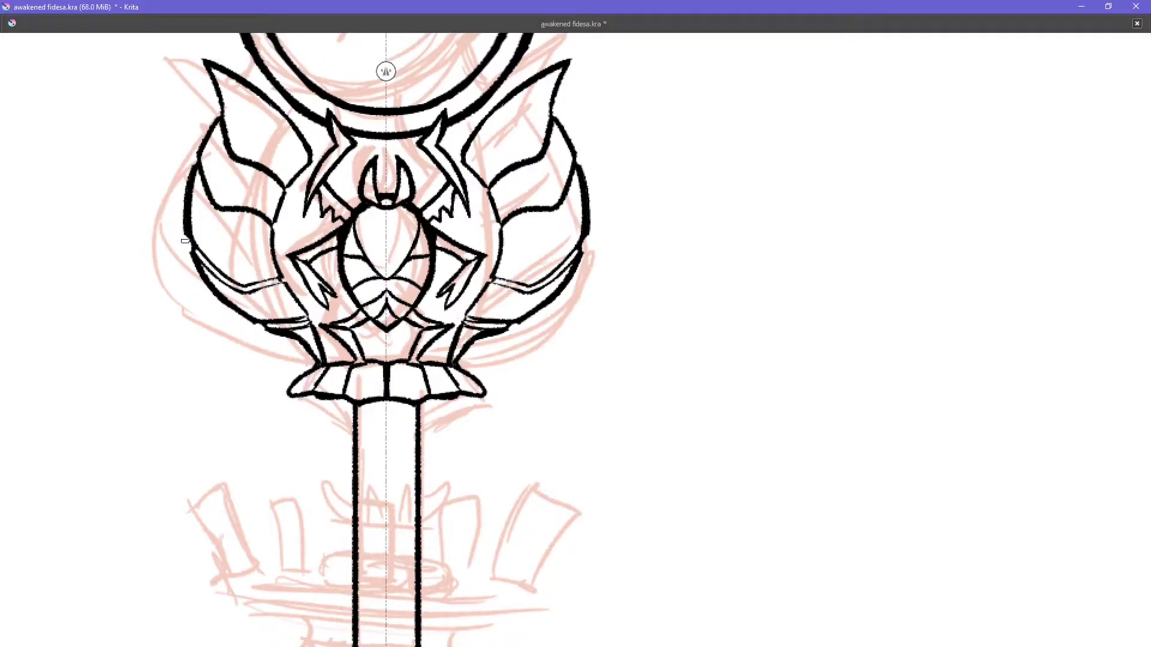
{"action": "left_click_drag", "start_coordinate": [200, 165], "coordinate": [274, 211]}
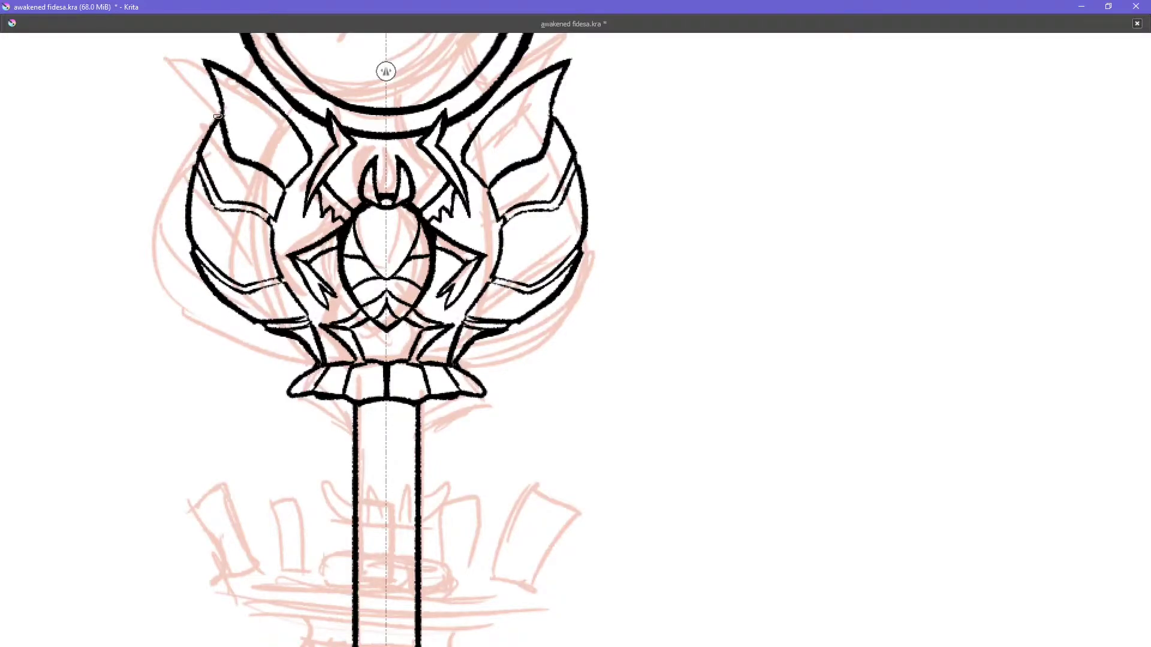
{"action": "left_click_drag", "start_coordinate": [220, 115], "coordinate": [280, 189]}
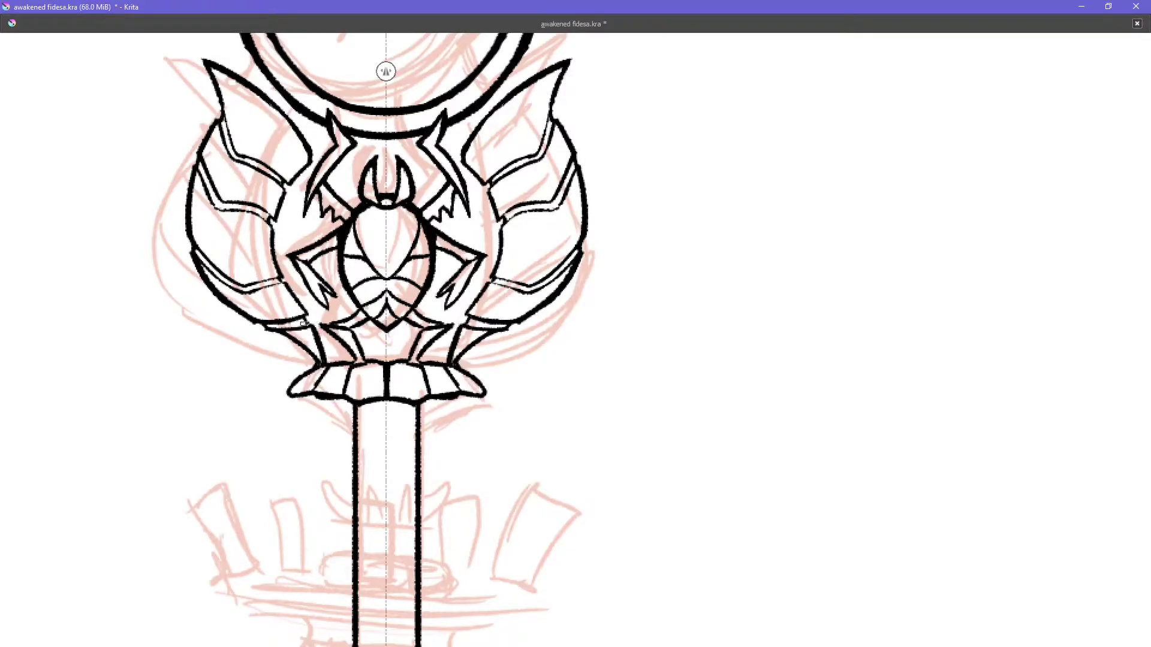
Step: Ink a flared rim and socket below the collar, ringed at the base by mirrored upright prongs
{"action": "key", "text": "minus"}
{"action": "key", "text": "equal"}
{"action": "key", "text": "minus"}
{"action": "key", "text": "Tab"}
{"action": "key", "text": "equal"}
{"action": "key", "text": "minus"}
{"action": "key", "text": "minus"}
{"action": "left_click", "coordinate": [1070, 101]}
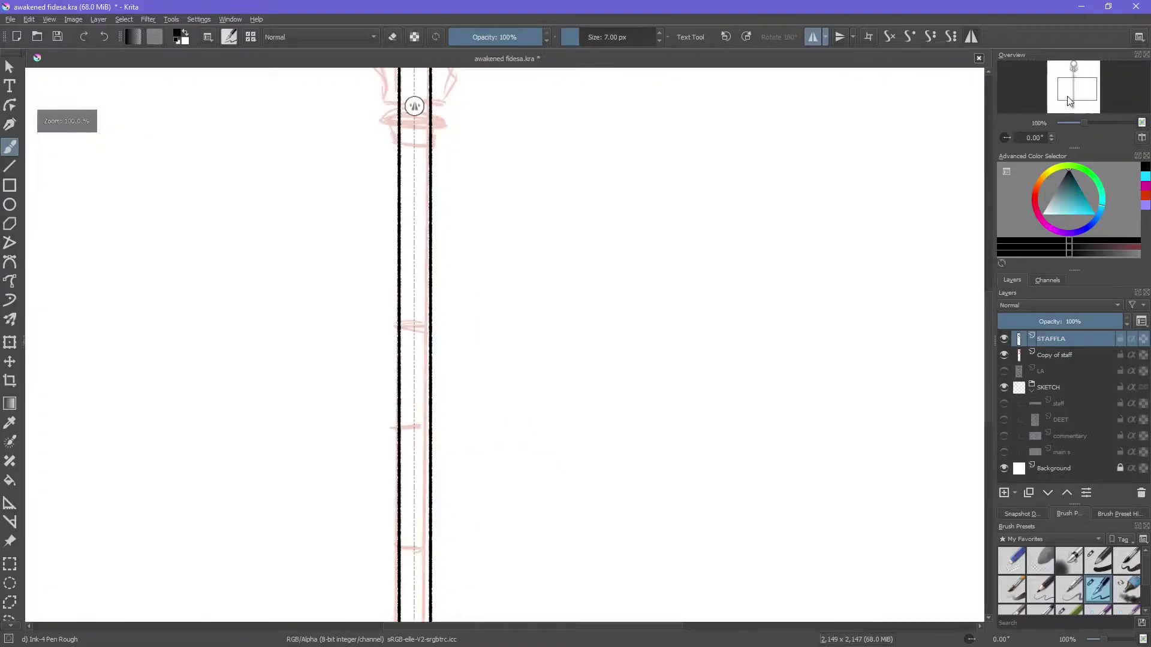
{"action": "left_click_drag", "start_coordinate": [1070, 101], "coordinate": [1081, 87]}
{"action": "key", "text": "equal"}
{"action": "mouse_move", "coordinate": [339, 137]}
{"action": "left_mouse_down"}
{"action": "mouse_move", "coordinate": [339, 209]}
{"action": "mouse_move", "coordinate": [366, 195]}
{"action": "left_mouse_up"}
{"action": "key", "text": "b"}
{"action": "key", "text": "e"}
{"action": "key", "text": "e"}
{"action": "key", "text": "v"}
{"action": "mouse_move", "coordinate": [380, 155]}
{"action": "left_mouse_down"}
{"action": "mouse_move", "coordinate": [436, 156]}
{"action": "mouse_move", "coordinate": [335, 145]}
{"action": "left_mouse_up"}
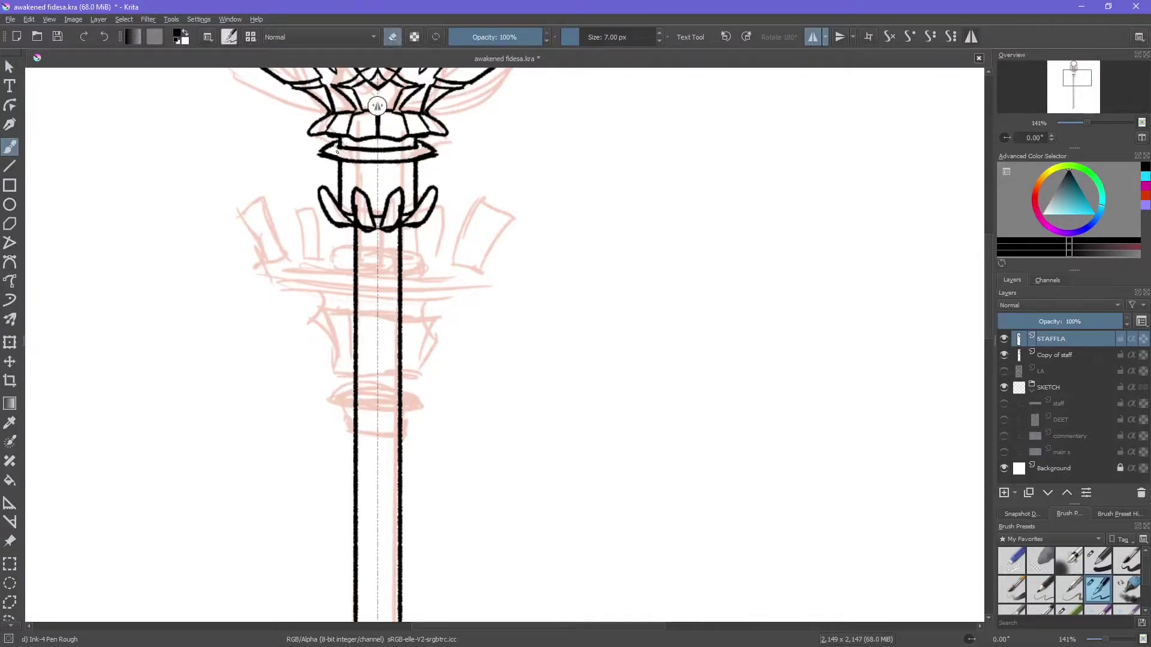
Step: Reshape the prongs around the socket into pointed claws with inner lines and save the file
{"action": "key", "text": "e"}
{"action": "left_click_drag", "start_coordinate": [354, 201], "coordinate": [363, 194]}
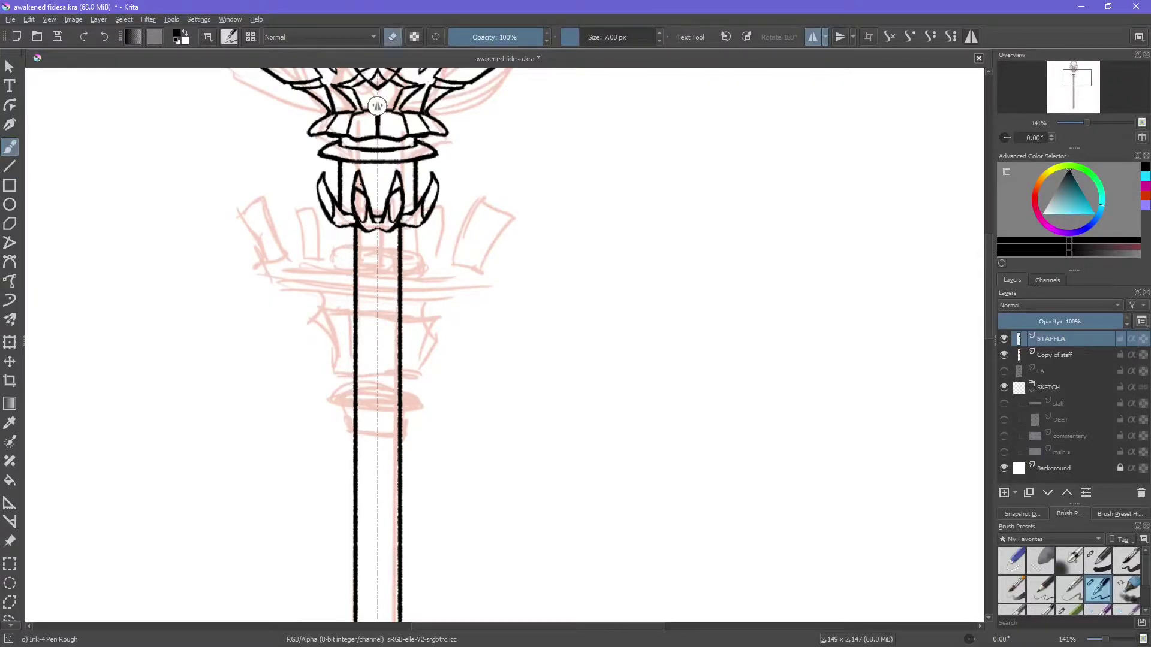
{"action": "key", "text": "ctrl+s"}
Step: Ink mirrored curled, horn-like ornaments on both sides of the orb
{"action": "scroll", "coordinate": [337, 139], "scroll_direction": "down", "scroll_amount": 5}
{"action": "scroll", "coordinate": [359, 263], "scroll_direction": "up", "scroll_amount": 5}
{"action": "mouse_move", "coordinate": [311, 260]}
{"action": "left_mouse_down"}
{"action": "mouse_move", "coordinate": [317, 319]}
{"action": "mouse_move", "coordinate": [297, 309]}
{"action": "mouse_move", "coordinate": [317, 256]}
{"action": "mouse_move", "coordinate": [340, 260]}
{"action": "left_mouse_up"}
{"action": "key", "text": "e"}
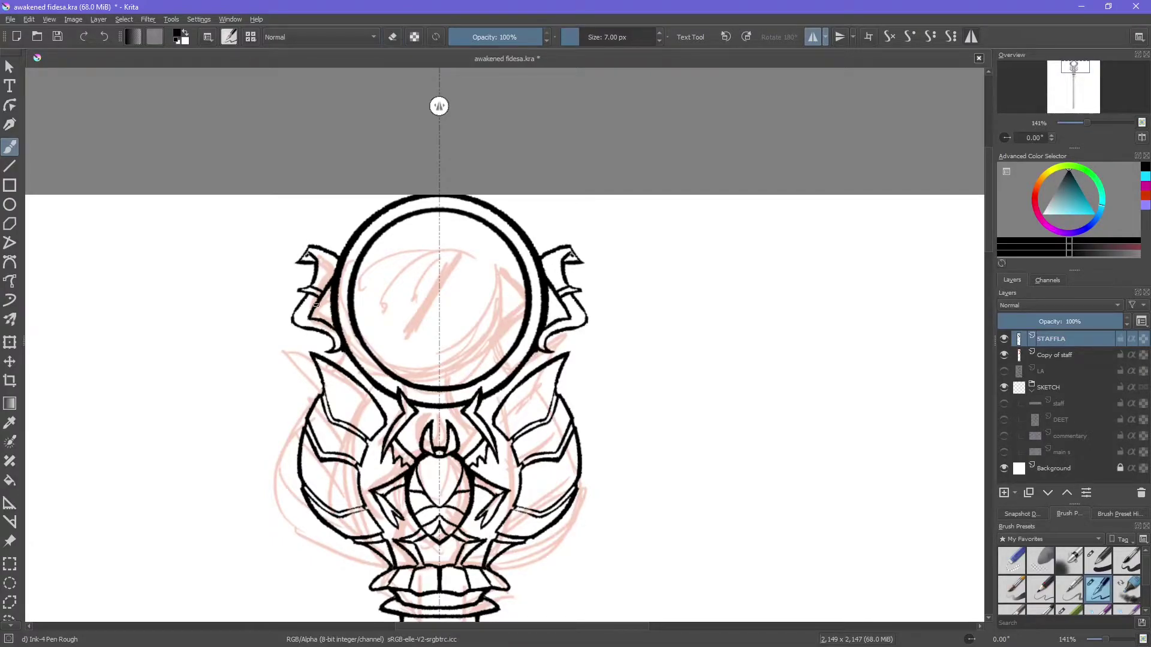
{"action": "scroll", "coordinate": [355, 270], "scroll_direction": "down", "scroll_amount": 5}
{"action": "scroll", "coordinate": [355, 271], "scroll_direction": "up", "scroll_amount": 5}
Step: Turn off horizontal mirror drawing and draw a narrow slanted rod inside the orb on a new layer
{"action": "left_click", "coordinate": [813, 36]}
{"action": "key", "text": "Insert"}
{"action": "key", "text": "v"}
{"action": "left_click_drag", "start_coordinate": [489, 257], "coordinate": [413, 363]}
{"action": "mouse_move", "coordinate": [474, 255]}
{"action": "left_mouse_down"}
{"action": "mouse_move", "coordinate": [408, 354]}
{"action": "mouse_move", "coordinate": [439, 363]}
{"action": "mouse_move", "coordinate": [428, 358]}
{"action": "left_mouse_up"}
{"action": "key", "text": "ctrl+z"}
{"action": "key", "text": "ctrl+z"}
{"action": "key", "text": "b"}
{"action": "key", "text": "e"}
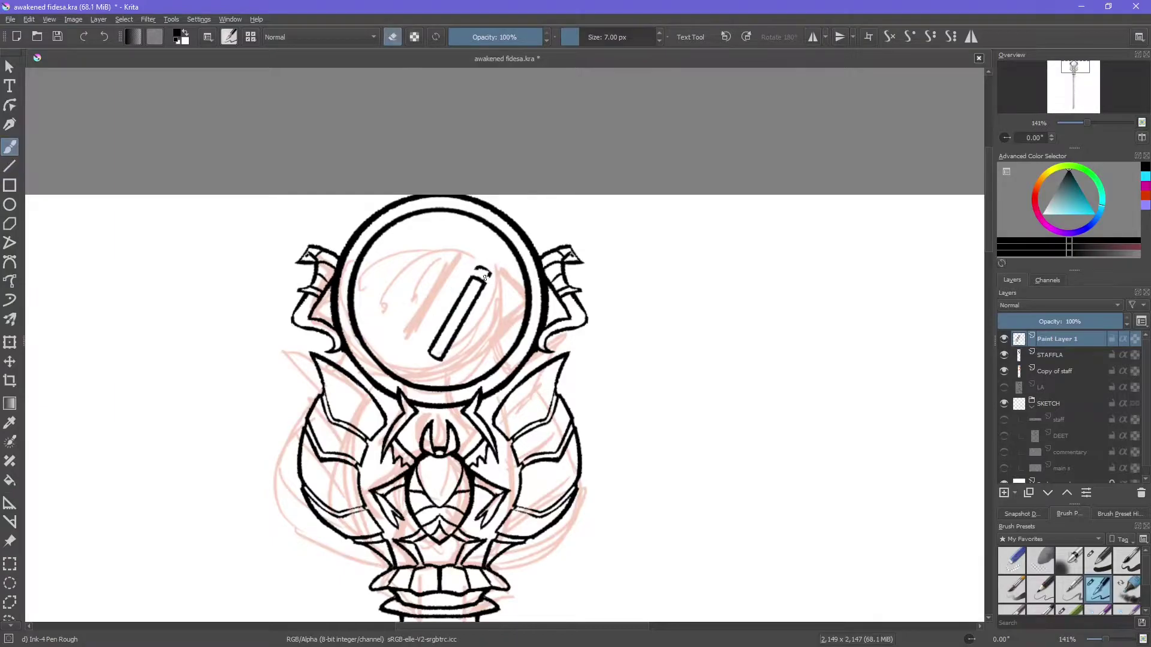
Step: Undo the stroke at the rod's tip, shift the rod slightly right and hide the STAFFLA layer
{"action": "key", "text": "ctrl+z"}
{"action": "key", "text": "t"}
{"action": "left_click_drag", "start_coordinate": [455, 317], "coordinate": [471, 319]}
{"action": "key", "text": "b"}
{"action": "left_click", "coordinate": [1004, 355]}
Step: Draw four curved strands with thick weighted ends arching from the rod's top to form a flail
{"action": "mouse_move", "coordinate": [500, 278]}
{"action": "left_mouse_down"}
{"action": "mouse_move", "coordinate": [406, 239]}
{"action": "mouse_move", "coordinate": [324, 292]}
{"action": "mouse_move", "coordinate": [384, 282]}
{"action": "mouse_move", "coordinate": [324, 294]}
{"action": "mouse_move", "coordinate": [375, 307]}
{"action": "left_mouse_up"}
{"action": "key", "text": "ctrl+z"}
{"action": "key", "text": "ctrl+z"}
{"action": "key", "text": "ctrl+z"}
{"action": "key", "text": "ctrl+z"}
{"action": "left_click_drag", "start_coordinate": [498, 275], "coordinate": [396, 318]}
{"action": "left_click_drag", "start_coordinate": [495, 276], "coordinate": [433, 314]}
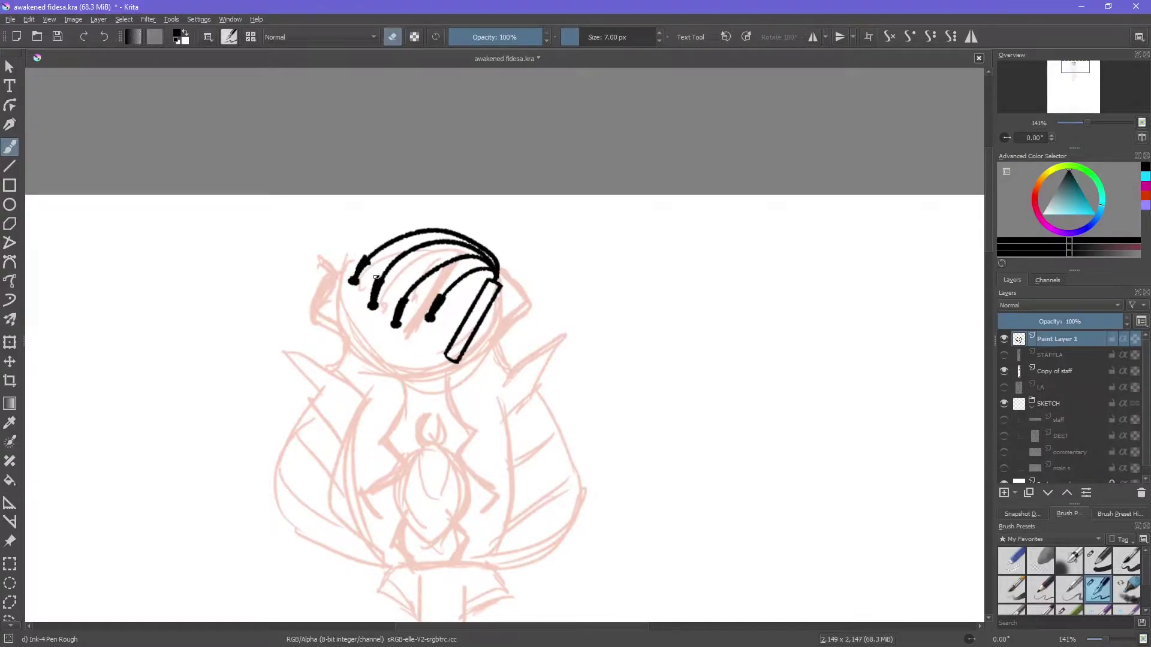
Step: Scale the flail emblem down to fit inside the orb's inner ring and merge it into the STAFFLA layer
{"action": "key", "text": "ctrl+t"}
{"action": "left_click_drag", "start_coordinate": [350, 227], "coordinate": [374, 252]}
{"action": "key", "text": "Return"}
{"action": "key", "text": "ctrl+e"}
Step: Clean up the flail emblem's lines inside the orb and save the document
{"action": "key", "text": "e"}
{"action": "key", "text": "plus"}
{"action": "key", "text": "plus"}
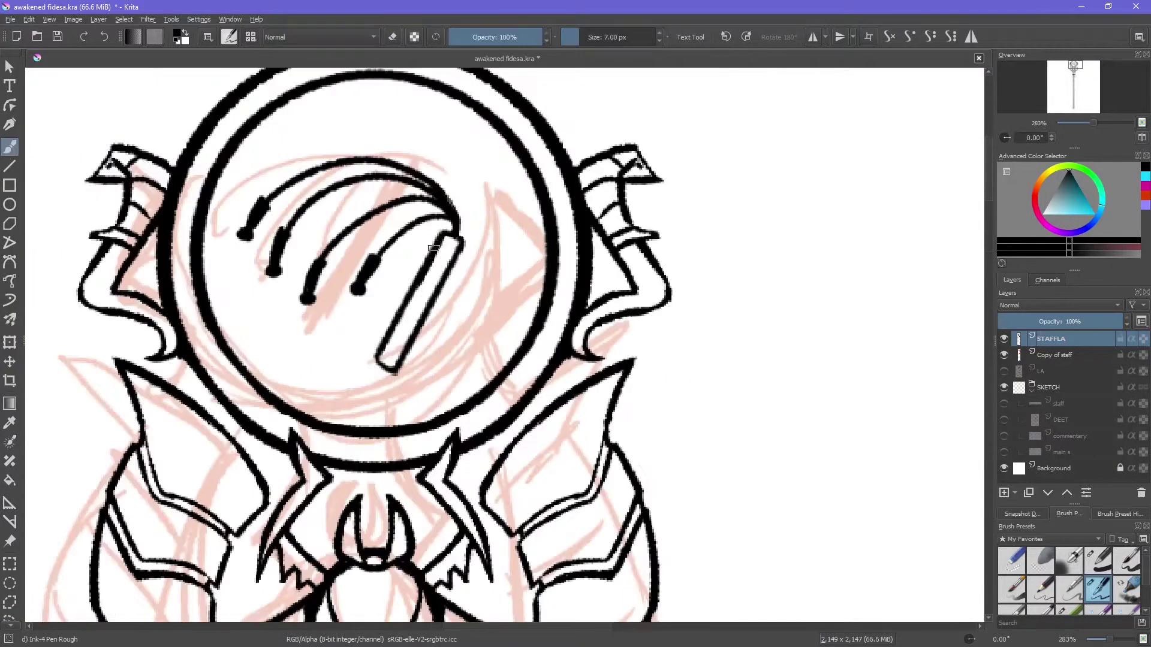
{"action": "key", "text": "e"}
{"action": "key", "text": "minus"}
{"action": "key", "text": "minus"}
{"action": "key", "text": "minus"}
{"action": "key", "text": "minus"}
{"action": "key", "text": "minus"}
{"action": "key", "text": "minus"}
{"action": "key", "text": "ctrl+s"}
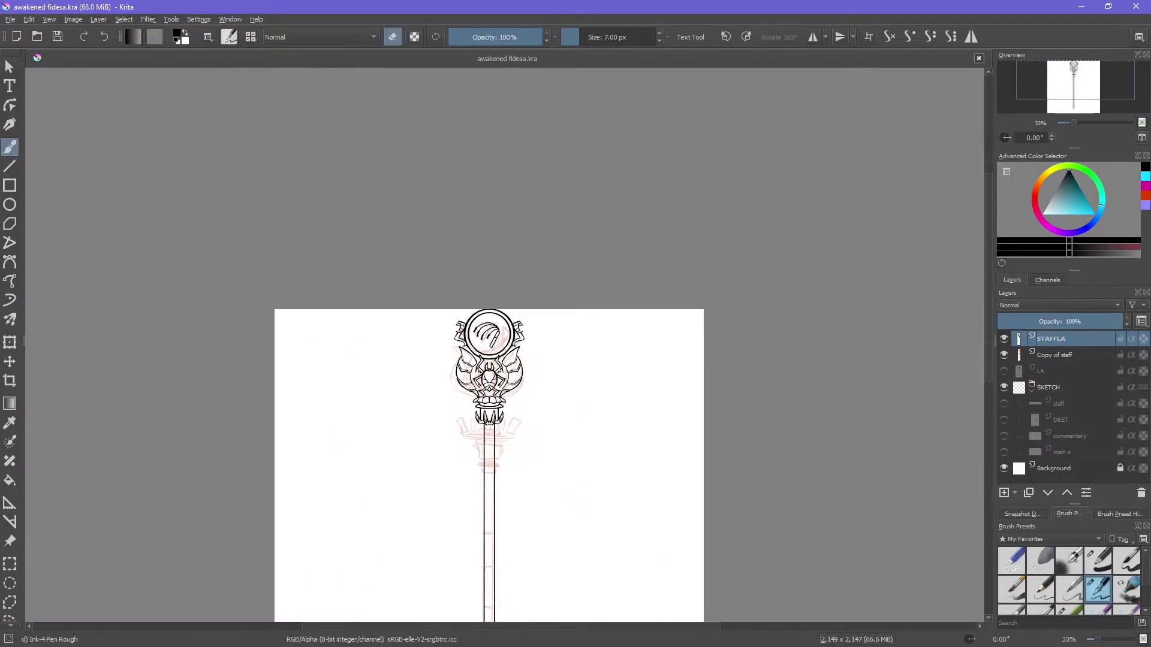
Step: Retouch a small spot in the staff head's line art up close and save the document again
{"action": "key", "text": "plus"}
{"action": "key", "text": "plus"}
{"action": "key", "text": "plus"}
{"action": "key", "text": "plus"}
{"action": "key", "text": "plus"}
{"action": "key", "text": "plus"}
{"action": "key", "text": "plus"}
{"action": "left_click", "coordinate": [445, 191]}
{"action": "key", "text": "e"}
{"action": "key", "text": "e"}
{"action": "key", "text": "minus"}
{"action": "key", "text": "minus"}
{"action": "key", "text": "minus"}
{"action": "key", "text": "minus"}
{"action": "key", "text": "minus"}
{"action": "key", "text": "minus"}
{"action": "key", "text": "minus"}
{"action": "key", "text": "plus"}
{"action": "key", "text": "plus"}
{"action": "key", "text": "plus"}
{"action": "key", "text": "ctrl+s"}
Step: Draw a mirrored flared collar beneath the claws, tapering into the top of the staff's shaft
{"action": "scroll", "coordinate": [465, 354], "scroll_direction": "down", "scroll_amount": 5}
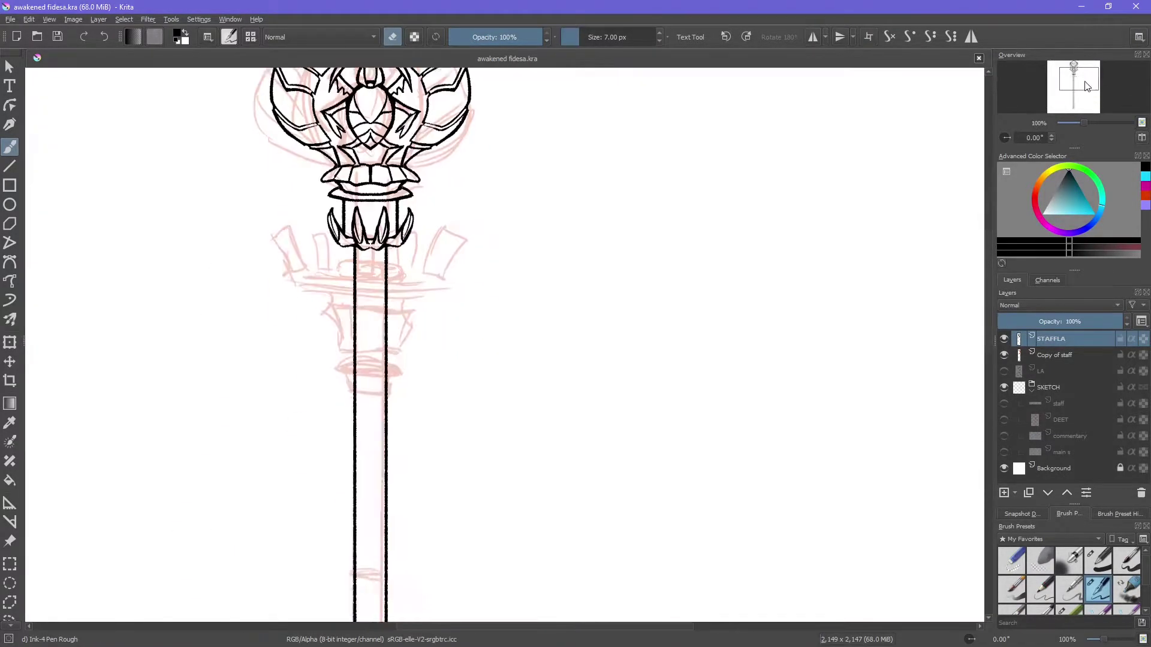
{"action": "key", "text": "plus"}
{"action": "key", "text": "plus"}
{"action": "key", "text": "plus"}
{"action": "key", "text": "e"}
{"action": "left_click_drag", "start_coordinate": [111, 192], "coordinate": [116, 234]}
{"action": "key", "text": "ctrl+z"}
{"action": "key", "text": "ctrl+z"}
{"action": "key", "text": "ctrl+z"}
{"action": "key", "text": "ctrl+z"}
{"action": "key", "text": "ctrl+z"}
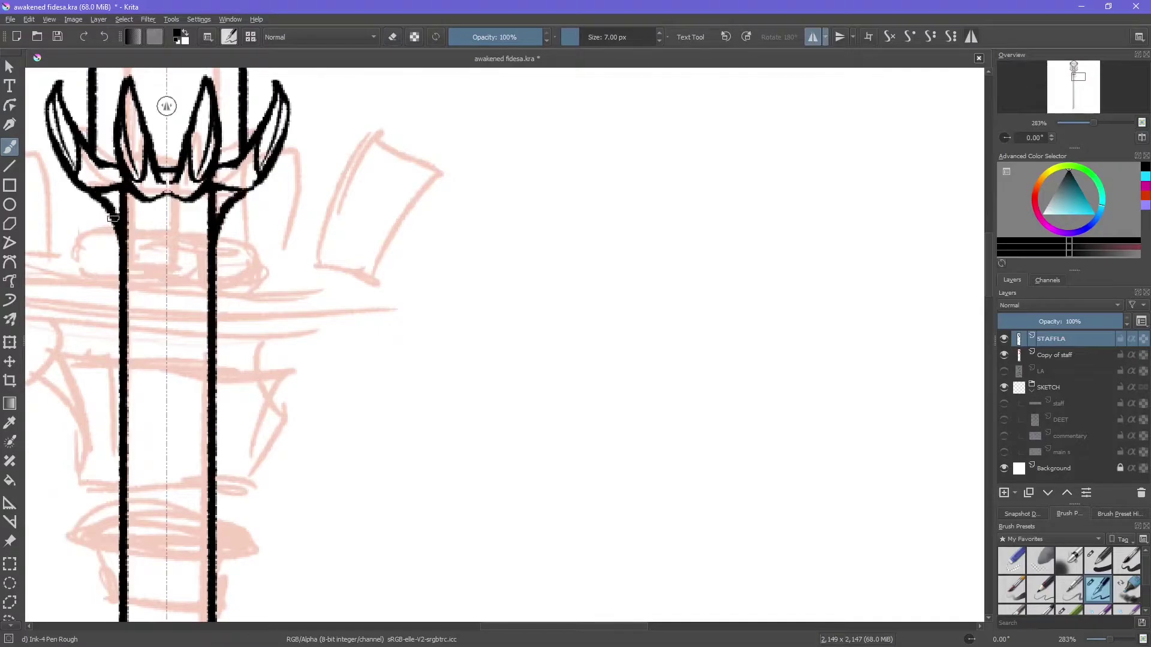
{"action": "key", "text": "minus"}
{"action": "key", "text": "minus"}
{"action": "key", "text": "minus"}
{"action": "key", "text": "minus"}
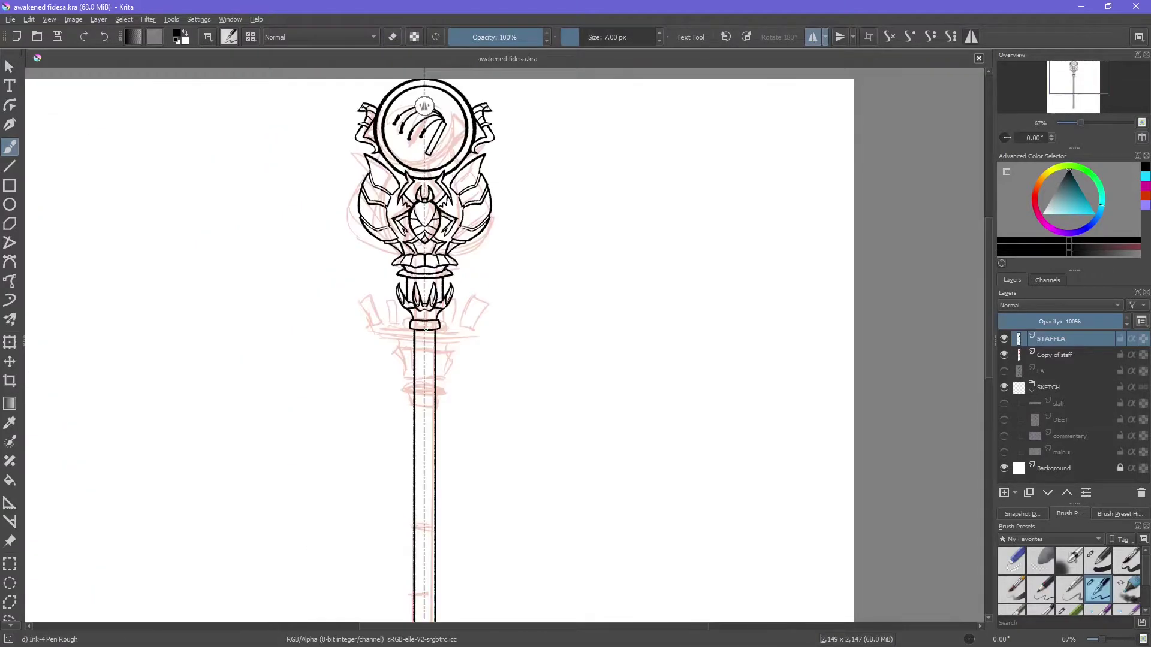
Step: Draw a mirrored crossbar below the claw collar with flared, horn-shaped arms rising from clasps at its ends
{"action": "key", "text": "plus"}
{"action": "key", "text": "plus"}
{"action": "key", "text": "plus"}
{"action": "mouse_move", "coordinate": [69, 223]}
{"action": "left_mouse_down"}
{"action": "mouse_move", "coordinate": [64, 214]}
{"action": "mouse_move", "coordinate": [111, 272]}
{"action": "mouse_move", "coordinate": [105, 302]}
{"action": "mouse_move", "coordinate": [103, 276]}
{"action": "mouse_move", "coordinate": [144, 262]}
{"action": "left_mouse_up"}
{"action": "key", "text": "ctrl+z"}
{"action": "mouse_move", "coordinate": [144, 262]}
{"action": "left_mouse_down"}
{"action": "mouse_move", "coordinate": [108, 293]}
{"action": "mouse_move", "coordinate": [146, 262]}
{"action": "left_mouse_up"}
{"action": "mouse_move", "coordinate": [111, 303]}
{"action": "left_mouse_down"}
{"action": "mouse_move", "coordinate": [234, 328]}
{"action": "mouse_move", "coordinate": [114, 299]}
{"action": "left_mouse_up"}
{"action": "mouse_move", "coordinate": [143, 207]}
{"action": "left_mouse_down"}
{"action": "mouse_move", "coordinate": [150, 236]}
{"action": "mouse_move", "coordinate": [209, 205]}
{"action": "mouse_move", "coordinate": [234, 308]}
{"action": "left_mouse_up"}
Step: Add a paint layer above STAFFLA and draw the inner pair of clasped arms with grey shading on the crossbar
{"action": "key", "text": "Insert"}
{"action": "left_click_drag", "start_coordinate": [115, 299], "coordinate": [128, 337]}
{"action": "left_click_drag", "start_coordinate": [216, 312], "coordinate": [210, 332]}
{"action": "key", "text": "Page_Down"}
{"action": "left_click_drag", "start_coordinate": [133, 329], "coordinate": [147, 323]}
{"action": "mouse_move", "coordinate": [169, 241]}
{"action": "left_mouse_down"}
{"action": "mouse_move", "coordinate": [207, 209]}
{"action": "mouse_move", "coordinate": [231, 288]}
{"action": "mouse_move", "coordinate": [206, 314]}
{"action": "mouse_move", "coordinate": [235, 323]}
{"action": "left_mouse_up"}
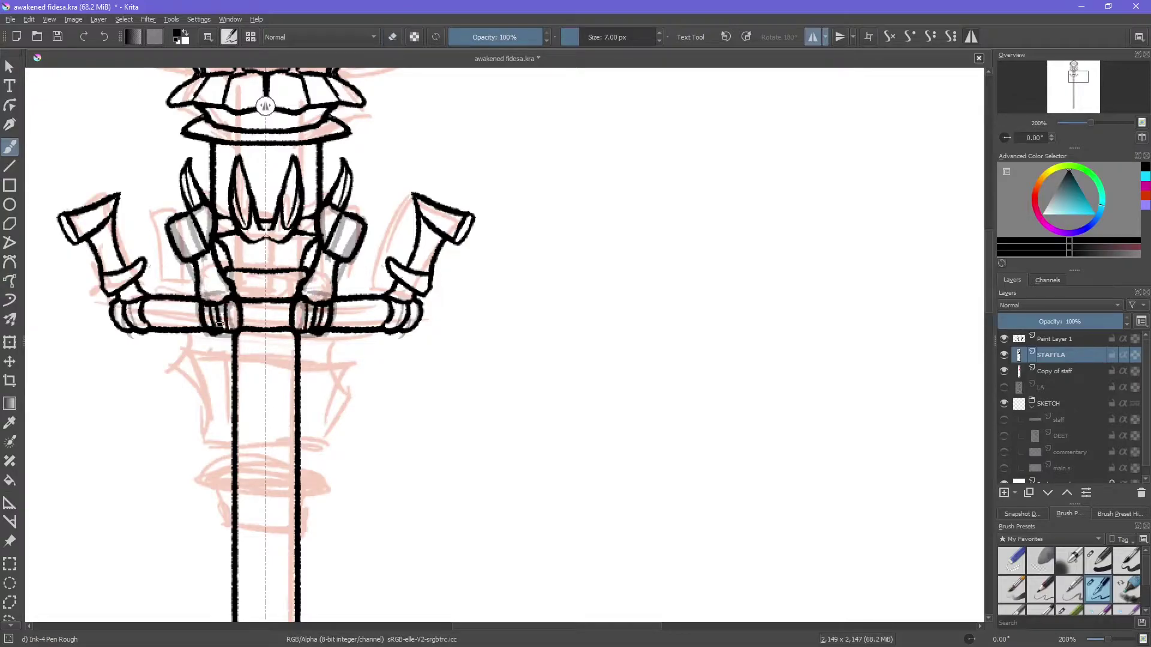
Step: Draw solid black horn silhouettes behind the inner arms and a tapered section with an upturned rim below the crossbar
{"action": "mouse_move", "coordinate": [138, 236]}
{"action": "left_mouse_down"}
{"action": "mouse_move", "coordinate": [173, 271]}
{"action": "mouse_move", "coordinate": [159, 293]}
{"action": "mouse_move", "coordinate": [159, 195]}
{"action": "mouse_move", "coordinate": [189, 270]}
{"action": "left_mouse_up"}
{"action": "scroll", "coordinate": [199, 275], "scroll_direction": "down", "scroll_amount": 2}
{"action": "scroll", "coordinate": [185, 282], "scroll_direction": "up", "scroll_amount": 2}
{"action": "mouse_move", "coordinate": [193, 333]}
{"action": "left_mouse_down"}
{"action": "mouse_move", "coordinate": [180, 377]}
{"action": "mouse_move", "coordinate": [197, 407]}
{"action": "left_mouse_up"}
{"action": "key", "text": "ctrl+z"}
{"action": "left_click_drag", "start_coordinate": [330, 336], "coordinate": [323, 372]}
{"action": "mouse_move", "coordinate": [221, 336]}
{"action": "left_mouse_down"}
{"action": "mouse_move", "coordinate": [223, 383]}
{"action": "mouse_move", "coordinate": [264, 408]}
{"action": "mouse_move", "coordinate": [265, 381]}
{"action": "left_mouse_up"}
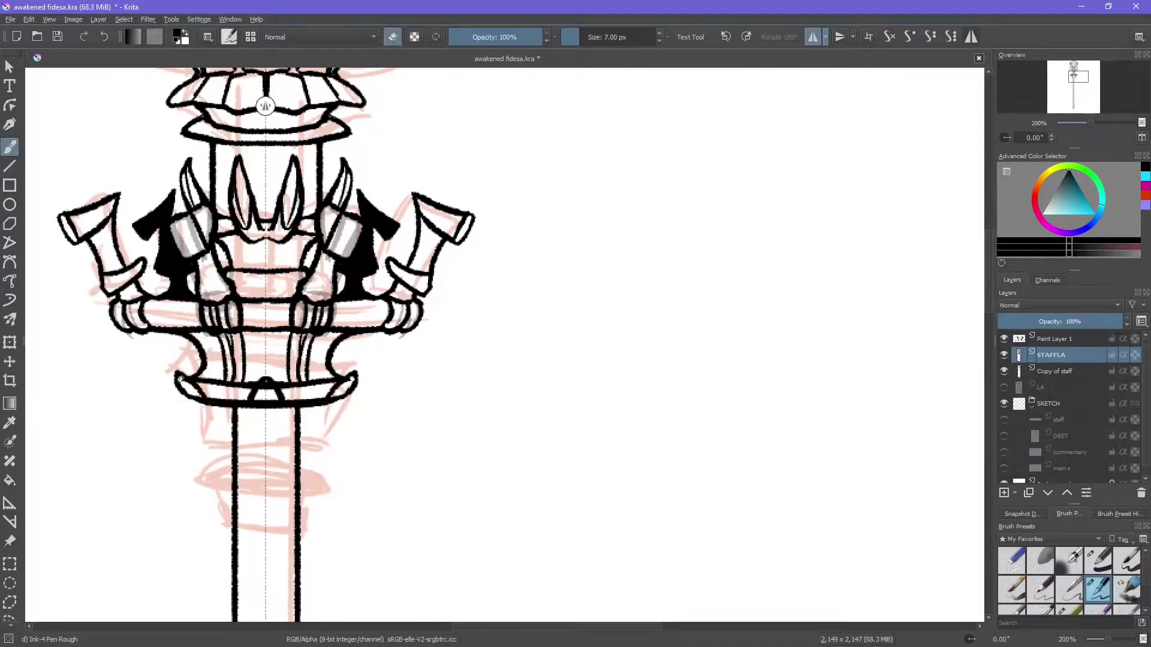
Step: Draw a fluted, flared section under the upturned rim, ending in a narrow neck and ring around the shaft
{"action": "left_click_drag", "start_coordinate": [209, 406], "coordinate": [234, 486]}
{"action": "key", "text": "ctrl+z"}
{"action": "mouse_move", "coordinate": [207, 405]}
{"action": "left_mouse_down"}
{"action": "mouse_move", "coordinate": [236, 486]}
{"action": "mouse_move", "coordinate": [263, 496]}
{"action": "left_mouse_up"}
{"action": "key", "text": "e"}
{"action": "mouse_move", "coordinate": [235, 408]}
{"action": "left_mouse_down"}
{"action": "mouse_move", "coordinate": [235, 461]}
{"action": "mouse_move", "coordinate": [251, 486]}
{"action": "left_mouse_up"}
{"action": "key", "text": "e"}
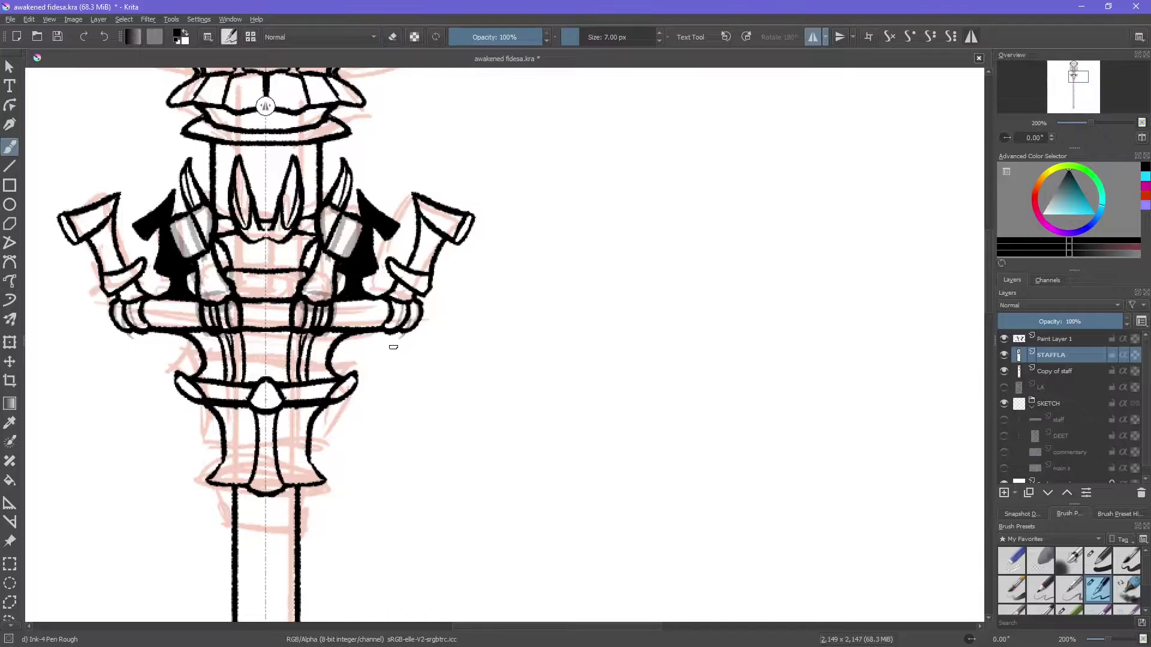
{"action": "mouse_move", "coordinate": [221, 441]}
{"action": "left_mouse_down"}
{"action": "mouse_move", "coordinate": [264, 537]}
{"action": "mouse_move", "coordinate": [291, 525]}
{"action": "left_mouse_up"}
{"action": "key", "text": "e"}
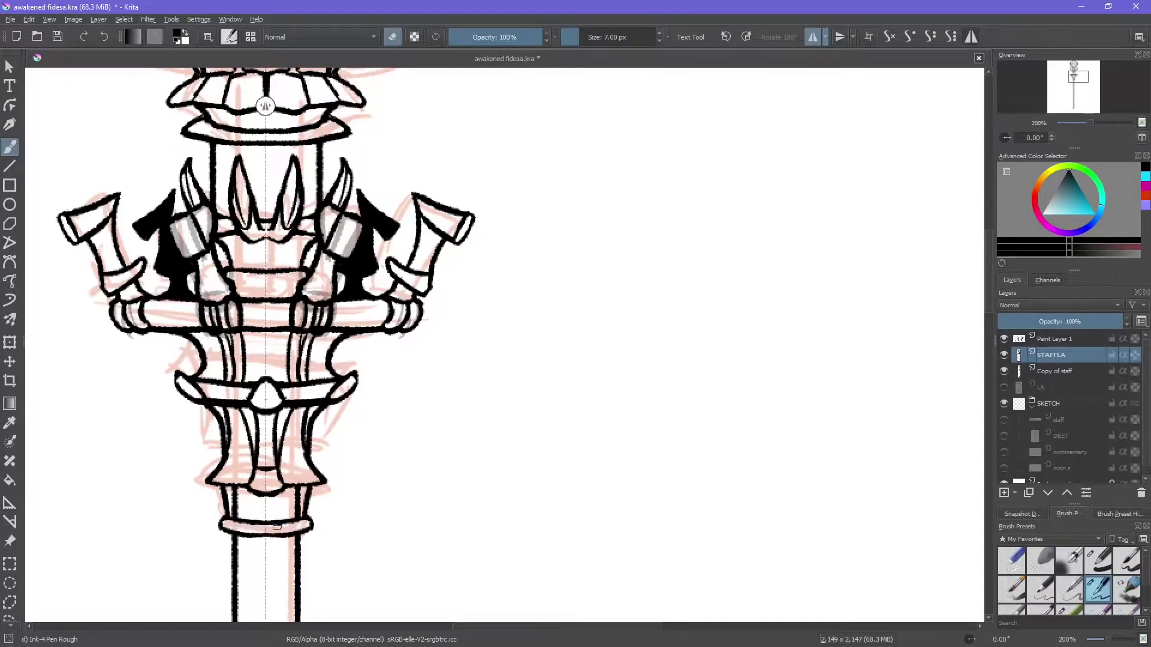
Step: Draw groups of horizontal bands across the shaft at the sketched intervals
{"action": "key", "text": "minus"}
{"action": "scroll", "coordinate": [293, 278], "scroll_direction": "down", "scroll_amount": 5}
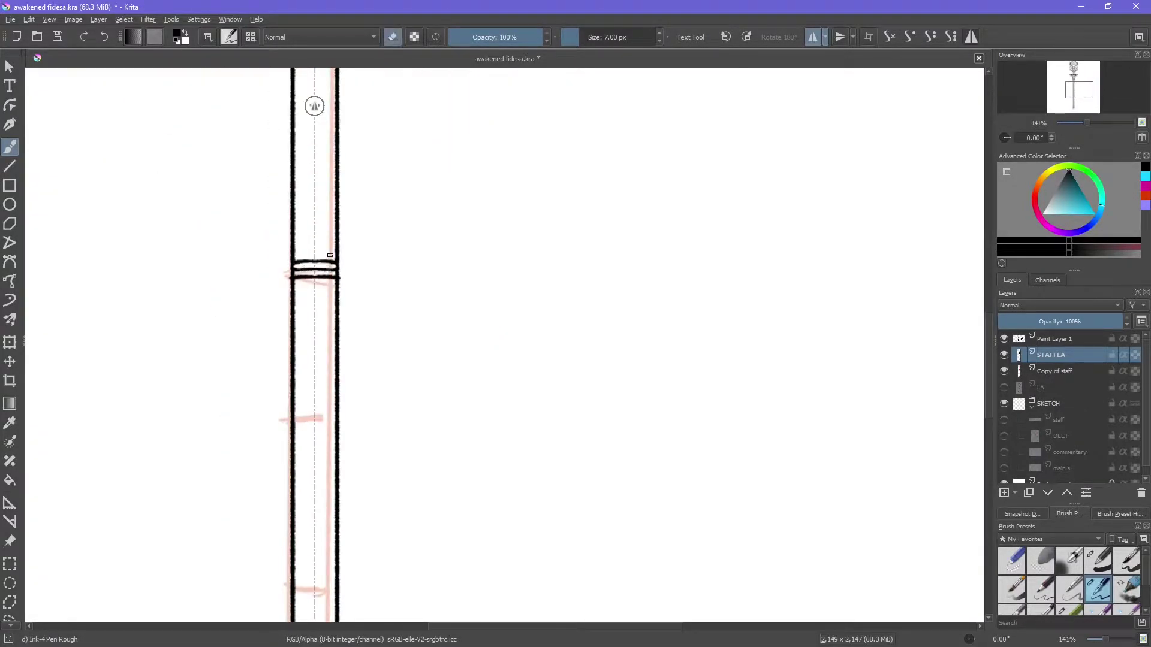
{"action": "left_click_drag", "start_coordinate": [294, 455], "coordinate": [315, 456]}
{"action": "key", "text": "plus"}
{"action": "key", "text": "ctrl+z"}
{"action": "mouse_move", "coordinate": [292, 393]}
{"action": "left_mouse_down"}
{"action": "mouse_move", "coordinate": [315, 394]}
{"action": "mouse_move", "coordinate": [315, 416]}
{"action": "left_mouse_up"}
{"action": "left_click_drag", "start_coordinate": [293, 425], "coordinate": [314, 425]}
{"action": "key", "text": "minus"}
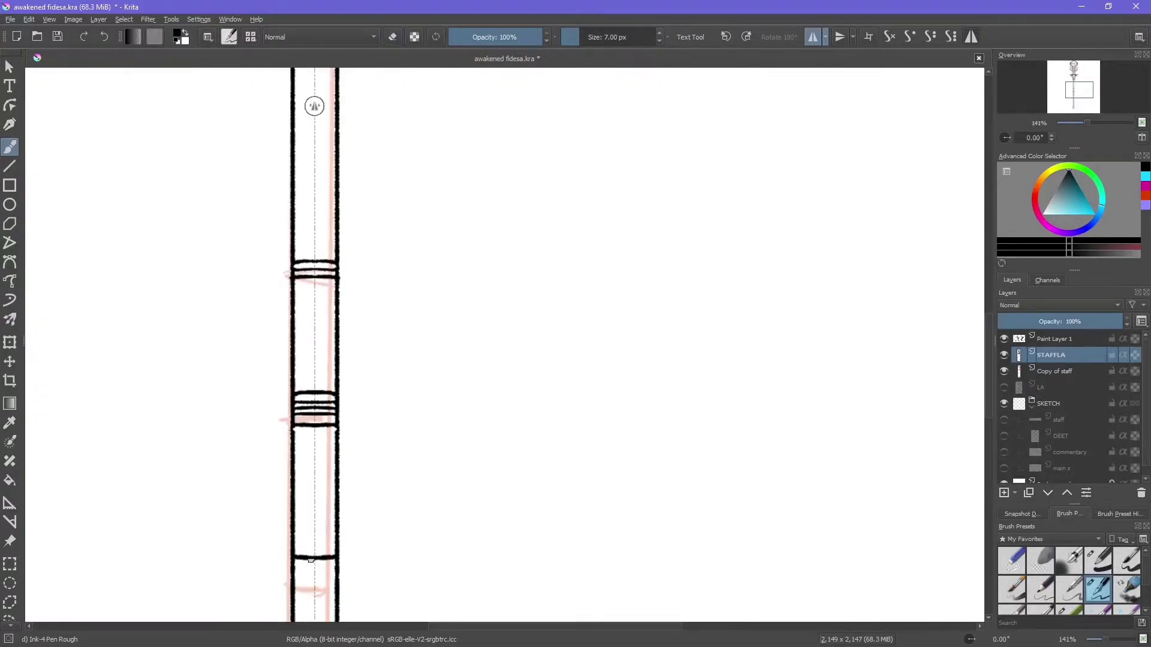
Step: Draw two stacked bevelled rings around the lower end of the shaft and erase the shaft lines crossing them
{"action": "key", "text": "minus"}
{"action": "key", "text": "minus"}
{"action": "key", "text": "minus"}
{"action": "key", "text": "minus"}
{"action": "key", "text": "minus"}
{"action": "key", "text": "1"}
{"action": "left_click", "coordinate": [1073, 107]}
{"action": "key", "text": "plus"}
{"action": "key", "text": "plus"}
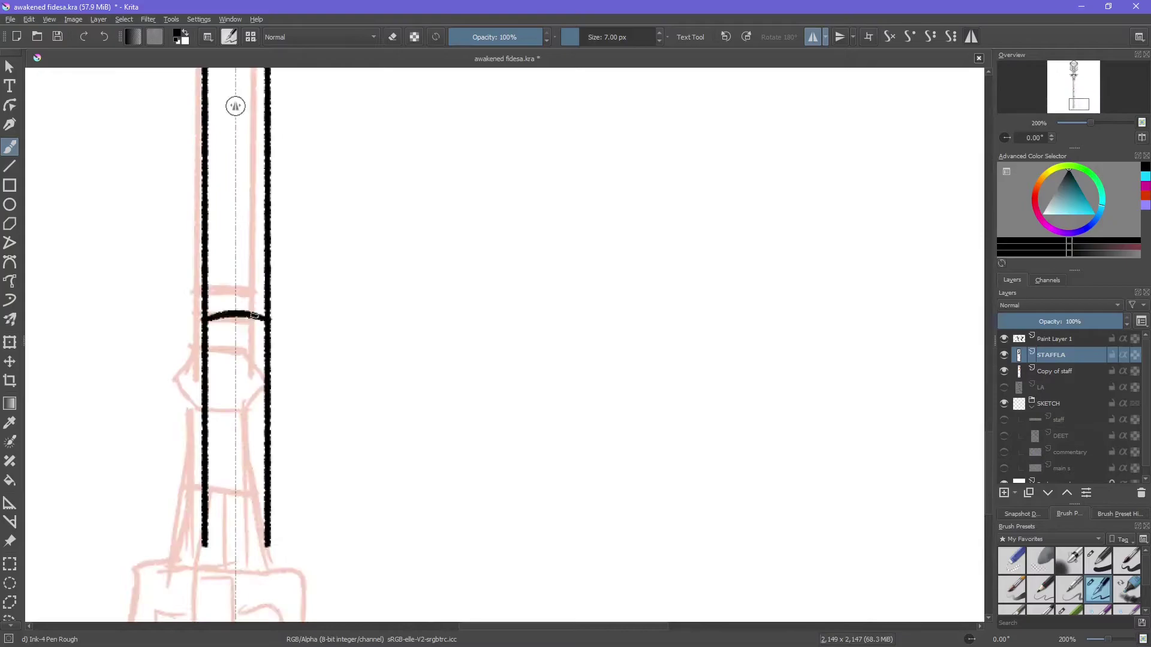
{"action": "left_click_drag", "start_coordinate": [207, 327], "coordinate": [290, 354]}
{"action": "left_click_drag", "start_coordinate": [180, 375], "coordinate": [294, 396]}
{"action": "key", "text": "e"}
{"action": "mouse_move", "coordinate": [207, 333]}
{"action": "left_mouse_down"}
{"action": "mouse_move", "coordinate": [264, 369]}
{"action": "mouse_move", "coordinate": [200, 385]}
{"action": "mouse_move", "coordinate": [287, 394]}
{"action": "mouse_move", "coordinate": [434, 156]}
{"action": "left_mouse_up"}
{"action": "left_click_drag", "start_coordinate": [351, 264], "coordinate": [317, 342]}
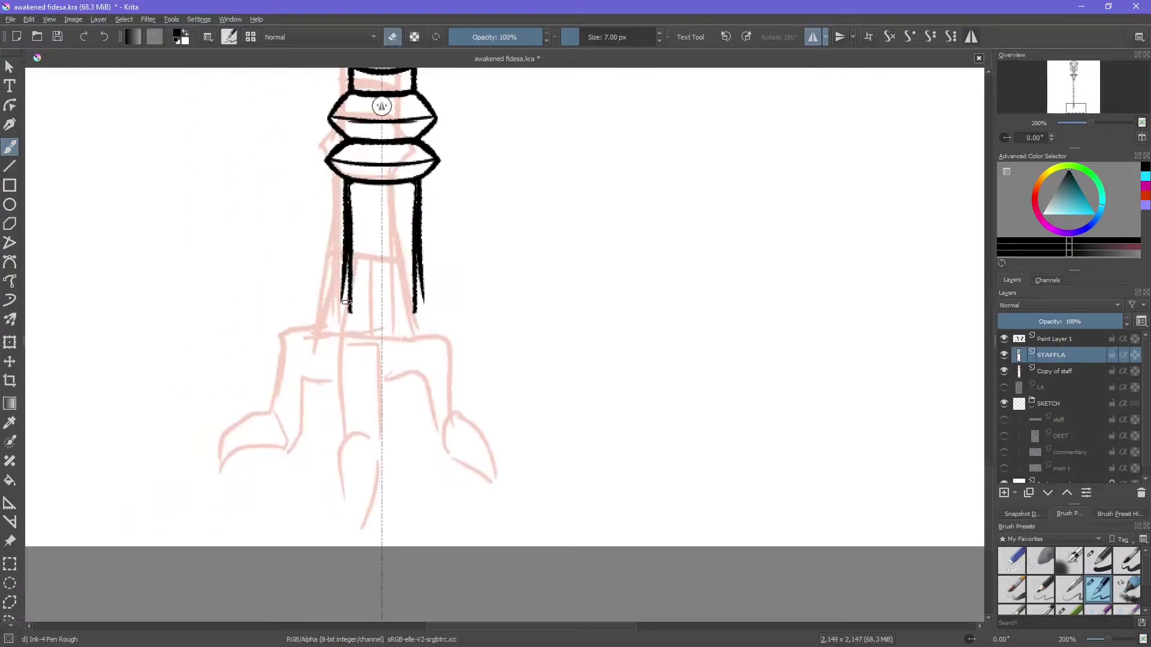
Step: Draw a column with vertical grooves and a flared rim below the two bevelled rings
{"action": "left_click_drag", "start_coordinate": [351, 186], "coordinate": [314, 345]}
{"action": "key", "text": "ctrl+z"}
{"action": "key", "text": "e"}
{"action": "mouse_move", "coordinate": [351, 183]}
{"action": "left_mouse_down"}
{"action": "mouse_move", "coordinate": [351, 262]}
{"action": "mouse_move", "coordinate": [360, 261]}
{"action": "left_mouse_up"}
{"action": "key", "text": "e"}
{"action": "left_click_drag", "start_coordinate": [376, 183], "coordinate": [376, 263]}
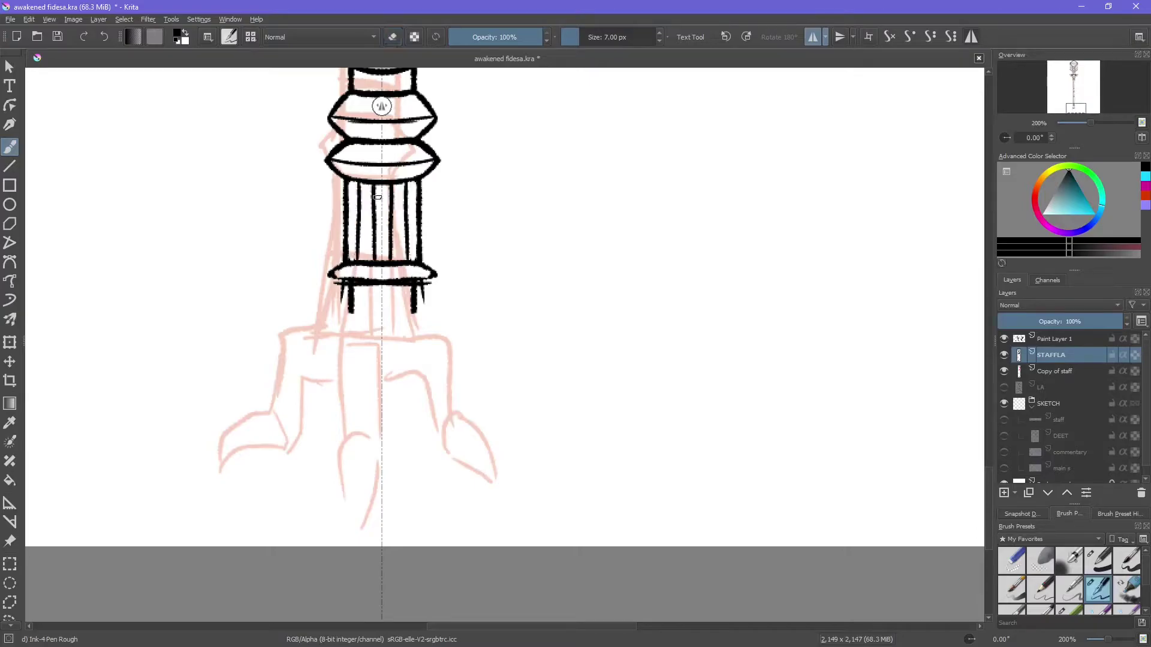
{"action": "key", "text": "e"}
{"action": "key", "text": "minus"}
{"action": "key", "text": "minus"}
{"action": "key", "text": "minus"}
{"action": "key", "text": "minus"}
{"action": "key", "text": "minus"}
{"action": "key", "text": "minus"}
{"action": "key", "text": "plus"}
{"action": "key", "text": "plus"}
{"action": "key", "text": "plus"}
{"action": "key", "text": "plus"}
{"action": "key", "text": "plus"}
{"action": "key", "text": "plus"}
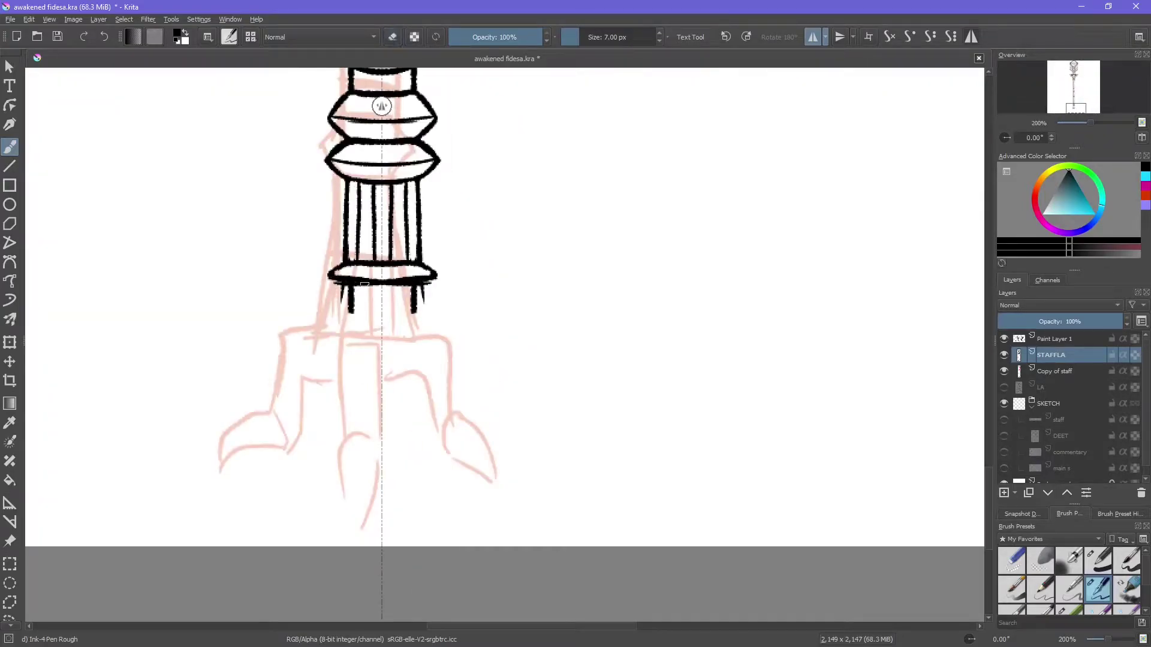
Step: Draw a bell-shaped base under the grooved column with mirrored curved, clawed feet at its sides
{"action": "mouse_move", "coordinate": [341, 283]}
{"action": "left_mouse_down"}
{"action": "mouse_move", "coordinate": [324, 348]}
{"action": "mouse_move", "coordinate": [298, 348]}
{"action": "mouse_move", "coordinate": [309, 401]}
{"action": "mouse_move", "coordinate": [263, 468]}
{"action": "left_mouse_up"}
{"action": "key", "text": "ctrl+z"}
{"action": "left_click_drag", "start_coordinate": [302, 352], "coordinate": [288, 410]}
{"action": "left_click_drag", "start_coordinate": [335, 371], "coordinate": [382, 372]}
{"action": "mouse_move", "coordinate": [317, 414]}
{"action": "left_mouse_down"}
{"action": "mouse_move", "coordinate": [324, 453]}
{"action": "mouse_move", "coordinate": [279, 475]}
{"action": "left_mouse_up"}
{"action": "left_click_drag", "start_coordinate": [339, 431], "coordinate": [270, 447]}
{"action": "key", "text": "e"}
{"action": "left_click_drag", "start_coordinate": [324, 450], "coordinate": [314, 445]}
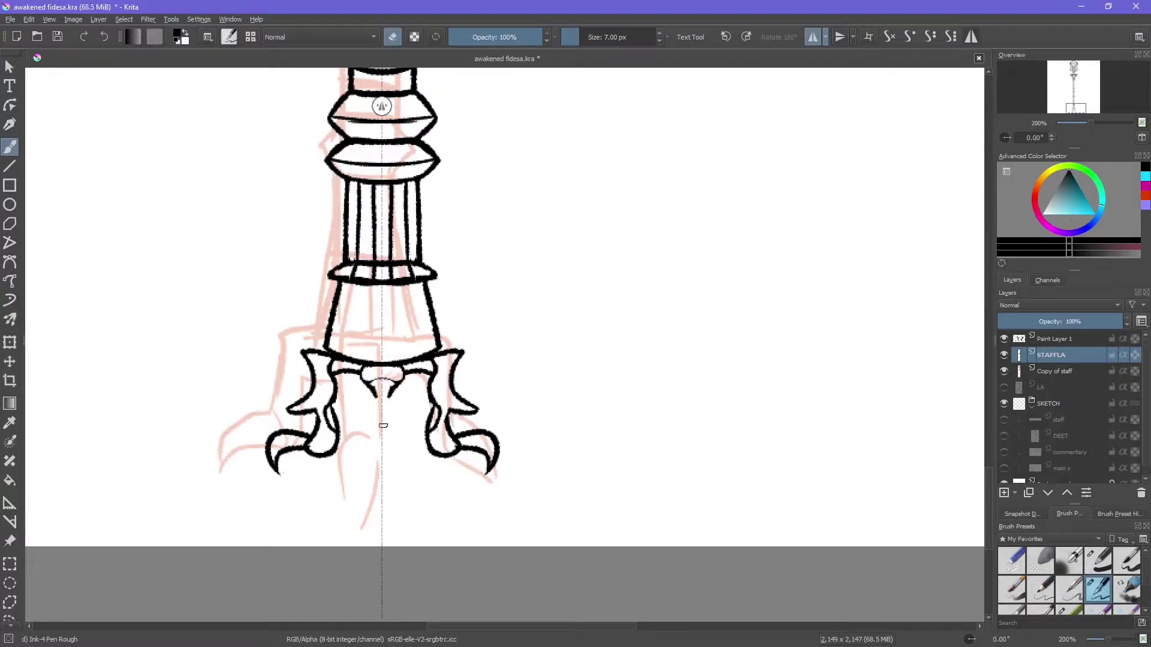
Step: Draw the pointed central claw between the feet and add vertical panel lines to the bell-shaped base
{"action": "mouse_move", "coordinate": [376, 440]}
{"action": "left_mouse_down"}
{"action": "mouse_move", "coordinate": [367, 474]}
{"action": "mouse_move", "coordinate": [382, 510]}
{"action": "left_mouse_up"}
{"action": "key", "text": "e"}
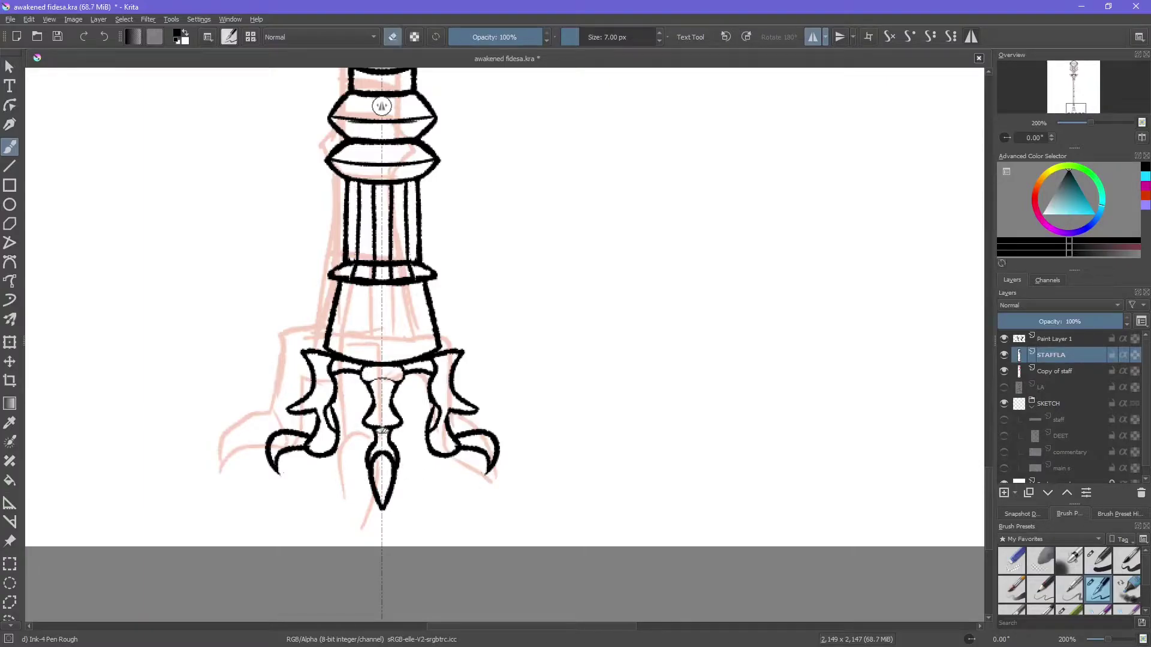
{"action": "mouse_move", "coordinate": [358, 284]}
{"action": "left_mouse_down"}
{"action": "mouse_move", "coordinate": [350, 358]}
{"action": "mouse_move", "coordinate": [366, 362]}
{"action": "left_mouse_up"}
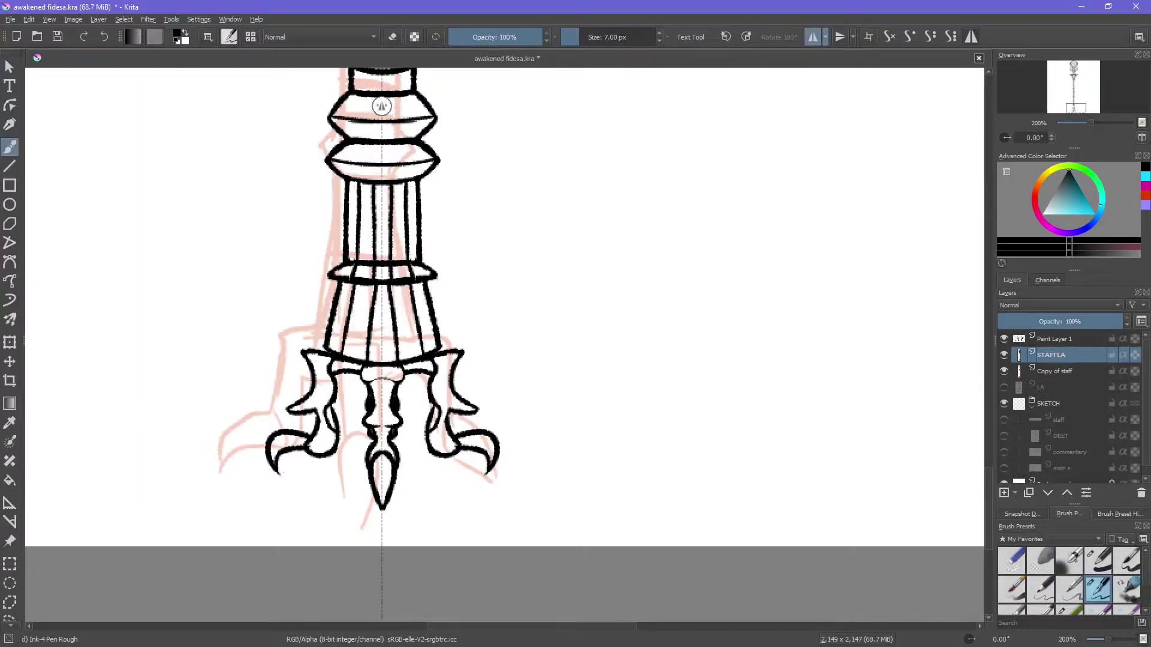
{"action": "key", "text": "e"}
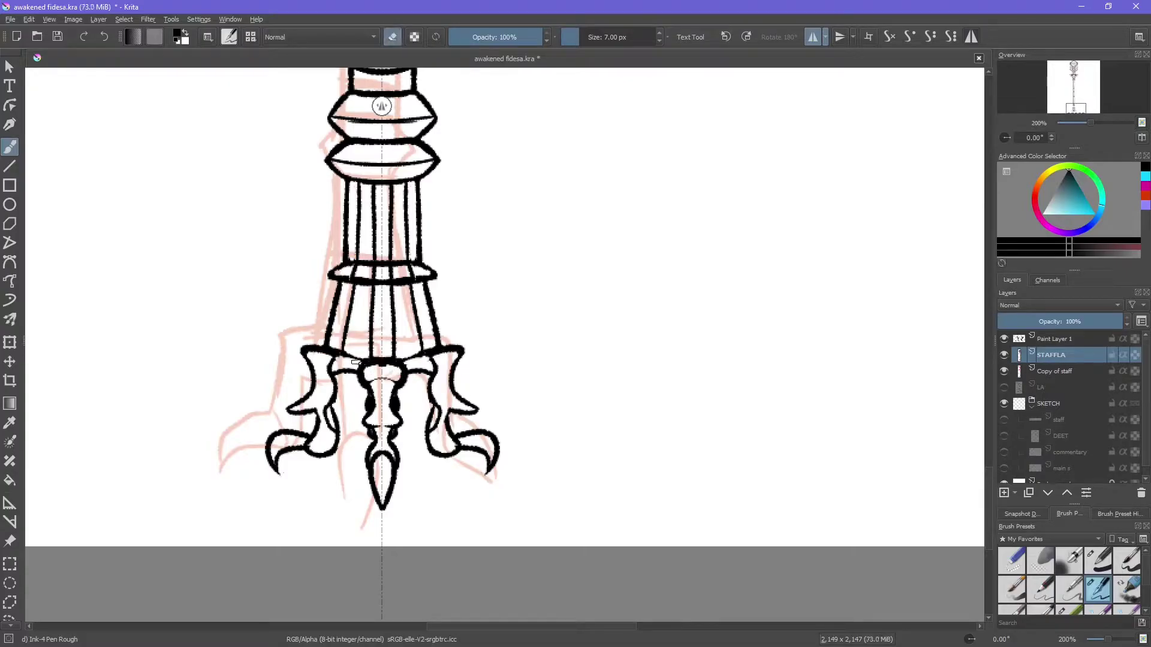
{"action": "left_click_drag", "start_coordinate": [393, 269], "coordinate": [370, 274]}
Step: Add thin hatching lines inside the wing segments beside the insect emblem
{"action": "key", "text": "2"}
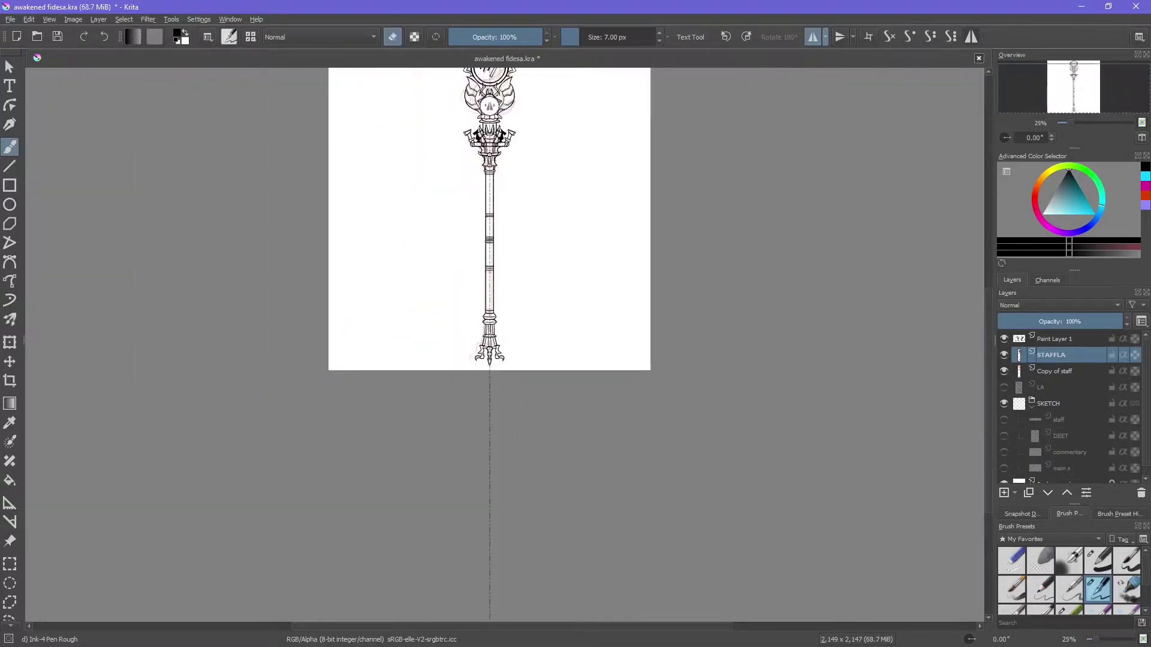
{"action": "scroll", "coordinate": [277, 436], "scroll_direction": "up", "scroll_amount": 8}
{"action": "key", "text": "2"}
{"action": "scroll", "coordinate": [502, 147], "scroll_direction": "up", "scroll_amount": 8}
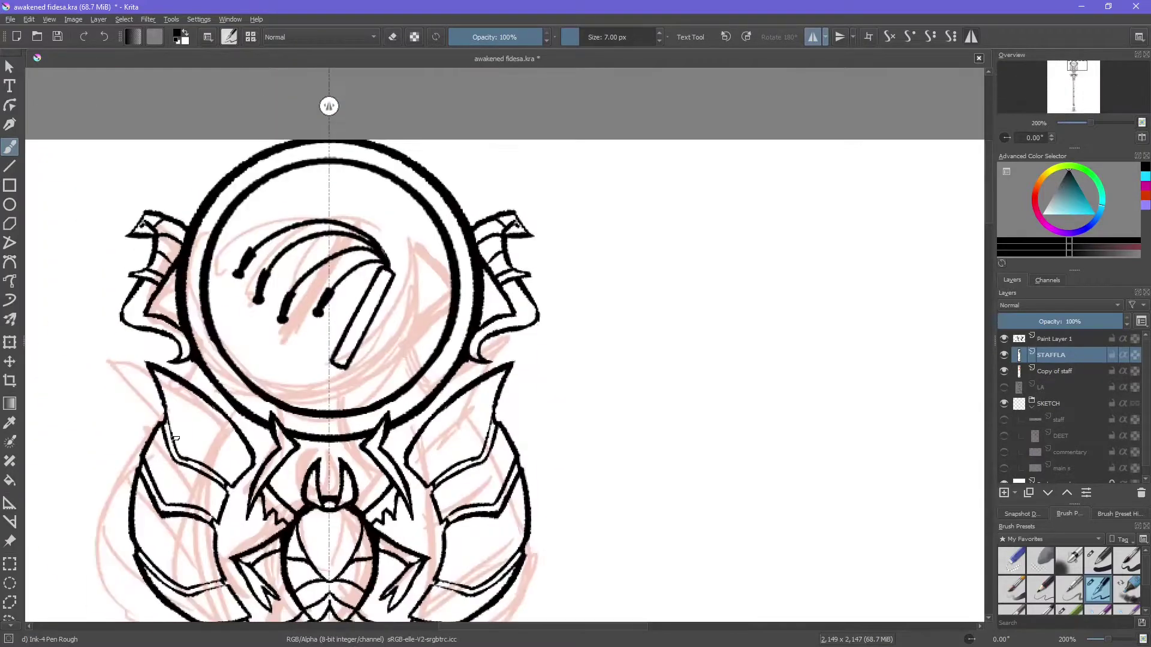
{"action": "left_click", "coordinate": [1073, 69]}
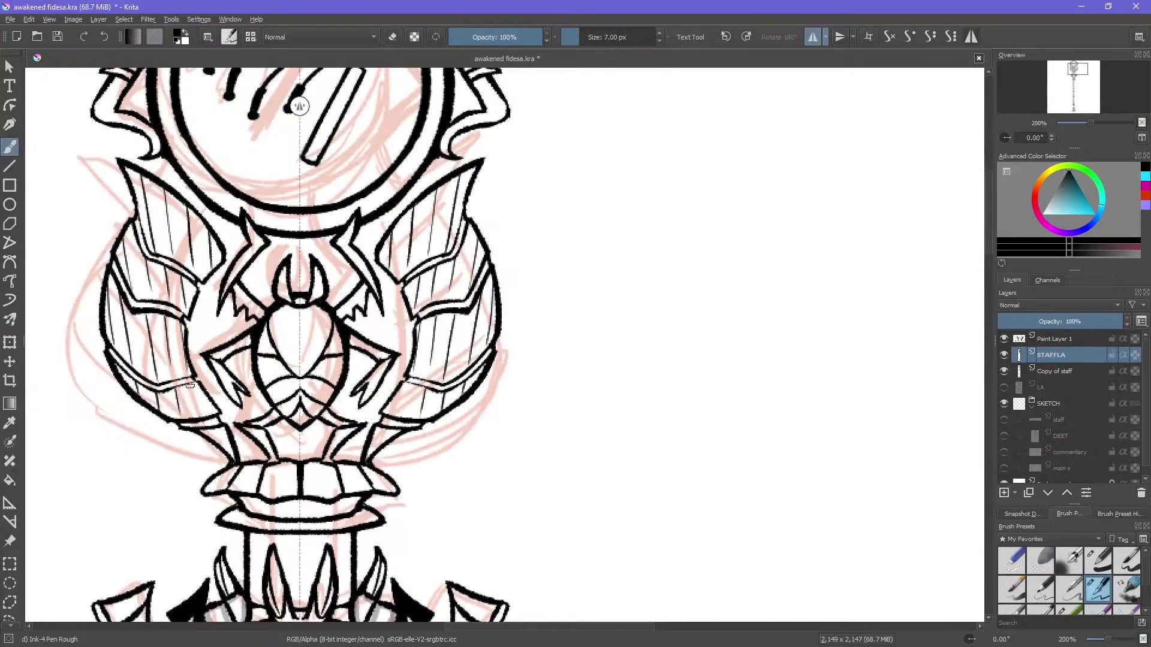
Step: Add panel and shading lines to the collars above and below the claws and at the wing bases
{"action": "key", "text": "2"}
{"action": "scroll", "coordinate": [377, 165], "scroll_direction": "up", "scroll_amount": 8}
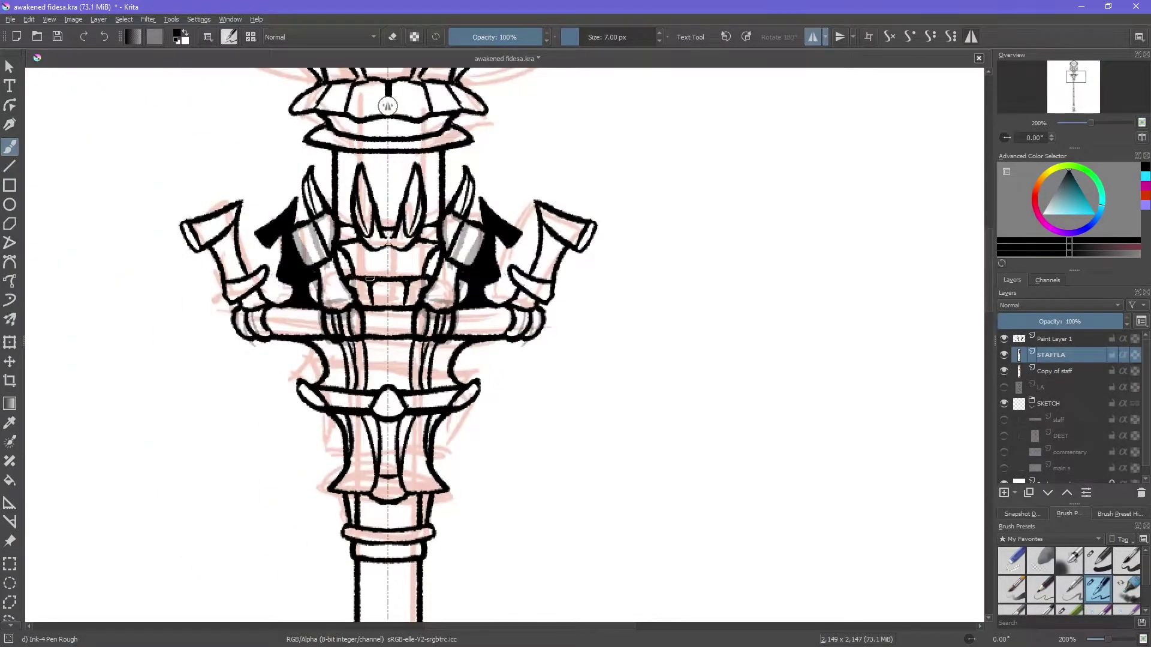
{"action": "scroll", "coordinate": [378, 280], "scroll_direction": "up", "scroll_amount": 3}
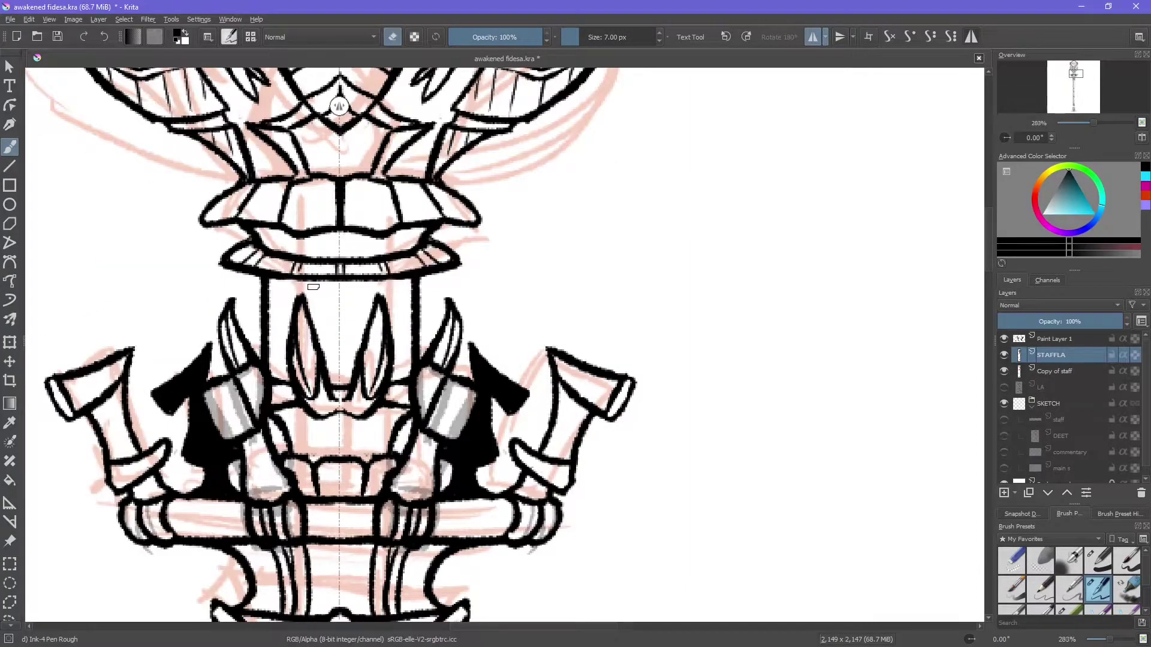
Step: Merge Paint Layer 1 and Copy of staff into the STAFFLA layer and turn off horizontal mirroring
{"action": "key", "text": "2"}
{"action": "key", "text": "shift+Delete"}
{"action": "key", "text": "shift+Delete"}
{"action": "key", "text": "t"}
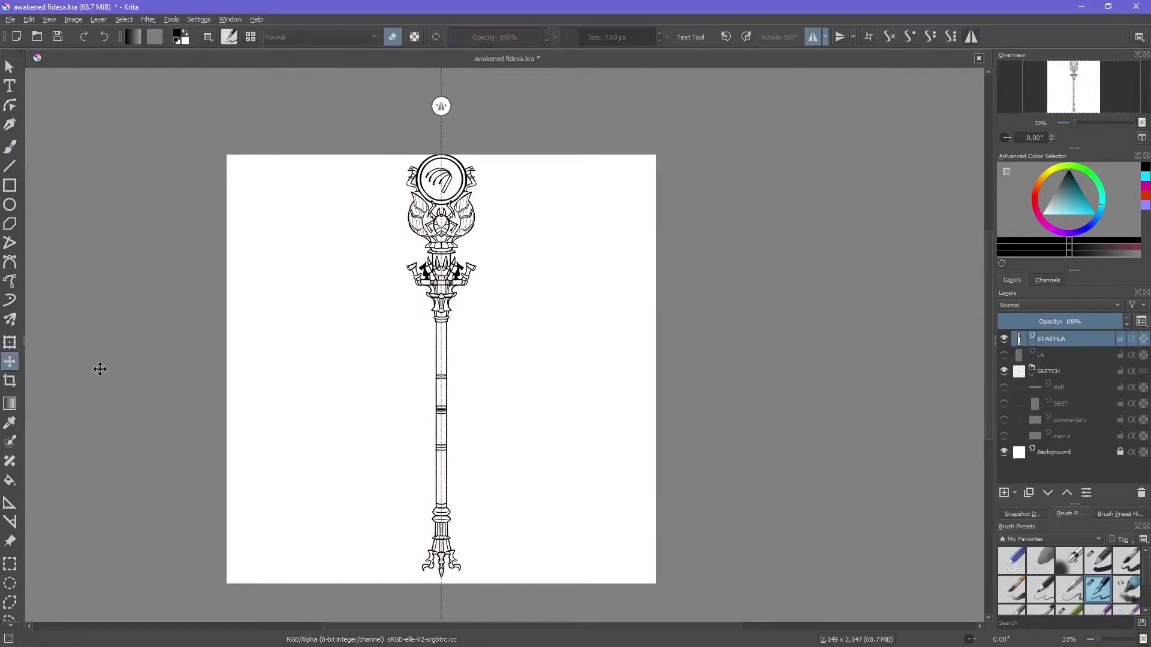
{"action": "key", "text": "plus"}
{"action": "left_click", "coordinate": [813, 37]}
Step: Show the LA character line art, duplicate the STAFFLA layer and hide the original
{"action": "left_click", "coordinate": [1004, 355]}
{"action": "key", "text": "ctrl+j"}
{"action": "left_click", "coordinate": [1004, 355]}
Step: Rotate and position the staff copy nearly horizontally across the character using the DEET sketch as guide, and save the document
{"action": "key", "text": "ctrl+t"}
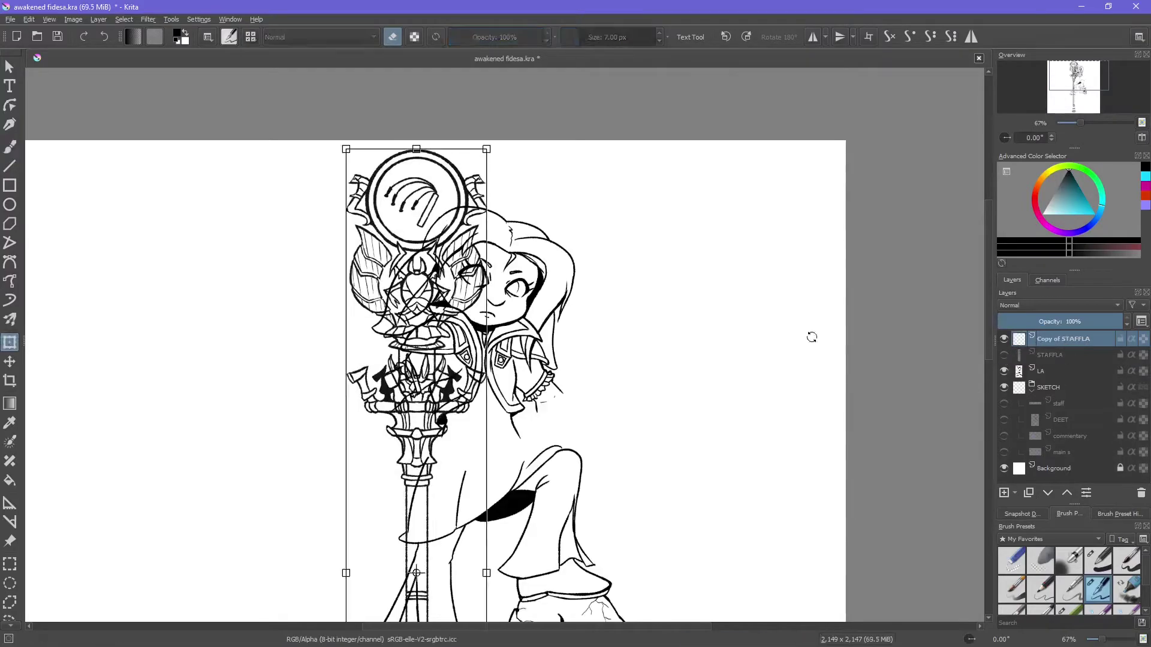
{"action": "left_click", "coordinate": [1004, 452]}
{"action": "left_click", "coordinate": [1004, 404]}
{"action": "left_click", "coordinate": [1032, 387]}
{"action": "key", "text": "t"}
{"action": "left_click_drag", "start_coordinate": [519, 185], "coordinate": [474, 210]}
{"action": "key", "text": "minus"}
{"action": "left_click_drag", "start_coordinate": [604, 276], "coordinate": [668, 393]}
{"action": "key", "text": "Return"}
{"action": "key", "text": "ctrl+s"}
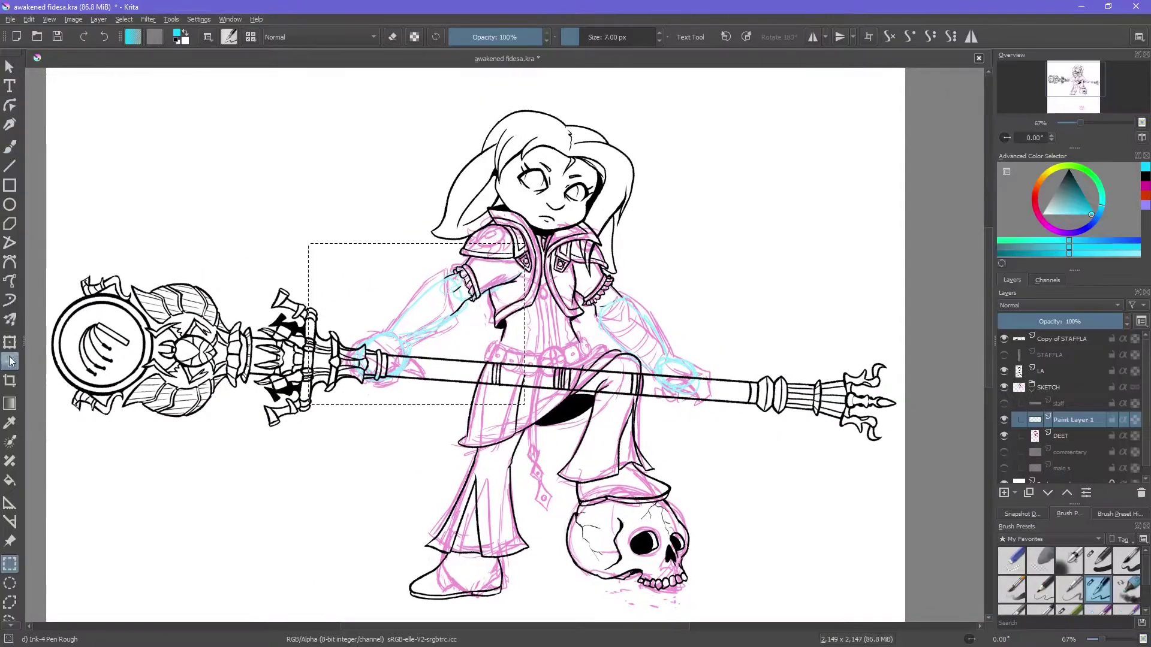
Step: Hide the DEET sketch and rough in the shoulders, forearms and hands in cyan on Paint Layer 1
{"action": "key", "text": "b"}
{"action": "left_click", "coordinate": [1004, 436]}
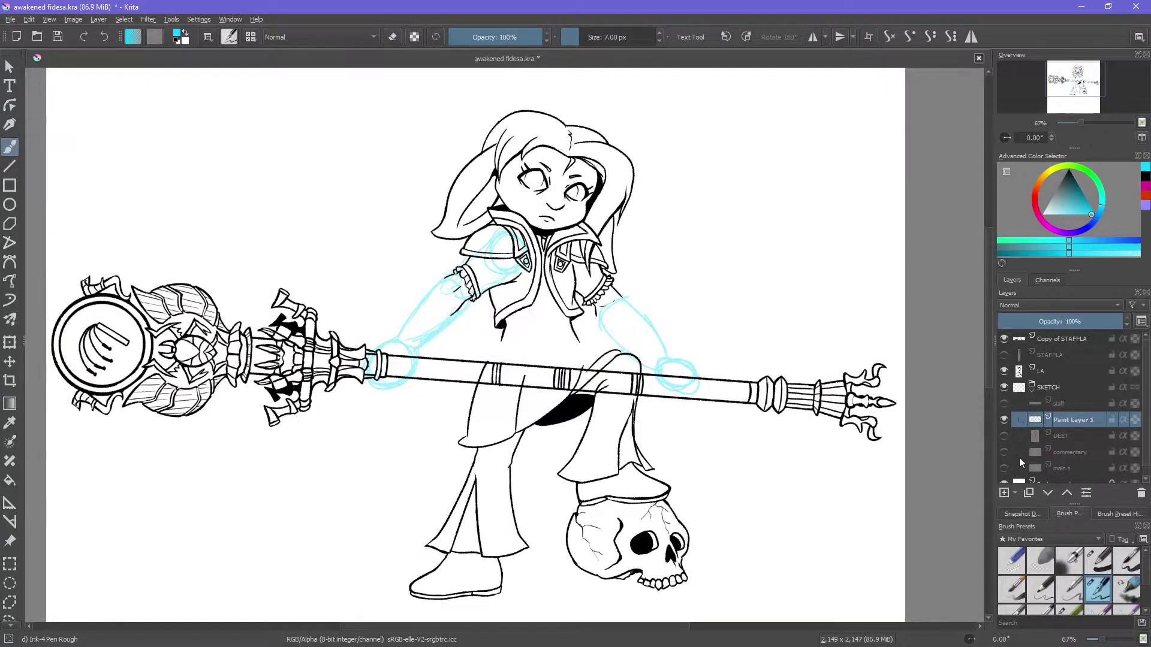
{"action": "key", "text": "Tab"}
{"action": "key", "text": "1"}
{"action": "key", "text": "Tab"}
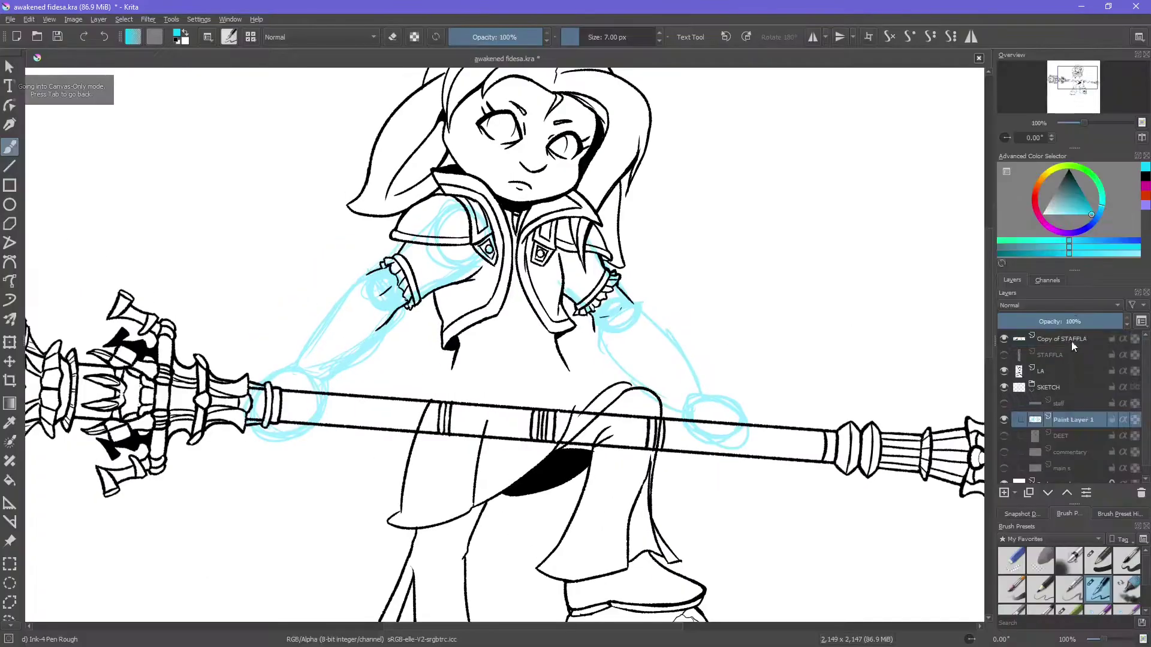
Step: Adjust the cyan arm sketch and draw the forearm and hand gripping the shaft near the staff's head in blue
{"action": "key", "text": "ctrl+t"}
{"action": "left_click_drag", "start_coordinate": [298, 349], "coordinate": [285, 516]}
{"action": "key", "text": "Return"}
{"action": "scroll", "coordinate": [285, 515], "scroll_direction": "down", "scroll_amount": 1}
{"action": "key", "text": "b"}
{"action": "left_click", "coordinate": [1090, 209]}
{"action": "left_click_drag", "start_coordinate": [364, 243], "coordinate": [295, 362]}
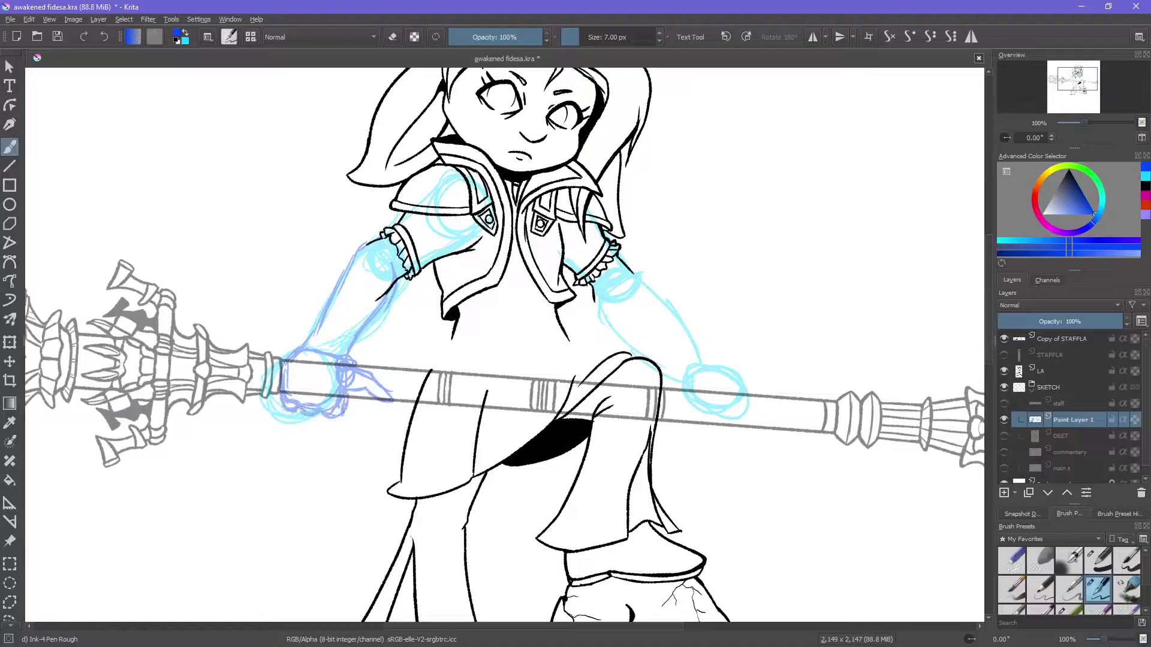
Step: Clear the arm sketch from Paint Layer 1 and show the main s sketch layer as a guide
{"action": "key", "text": "Delete"}
{"action": "left_click", "coordinate": [1004, 468]}
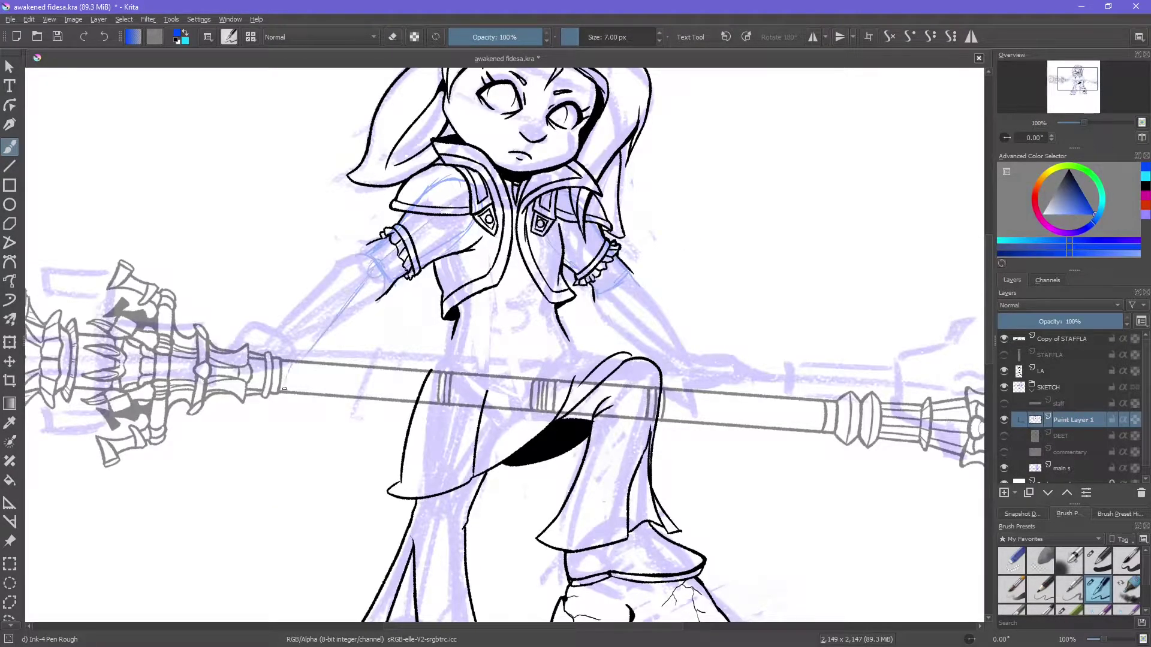
Step: Rough in both lower arms and hands in blue, reaching down to the staff's shaft on Paint Layer 1
{"action": "left_click_drag", "start_coordinate": [304, 361], "coordinate": [335, 356]}
{"action": "key", "text": "m"}
{"action": "mouse_move", "coordinate": [354, 313]}
{"action": "left_mouse_down"}
{"action": "mouse_move", "coordinate": [223, 428]}
{"action": "mouse_move", "coordinate": [291, 465]}
{"action": "left_mouse_up"}
{"action": "key", "text": "Tab"}
{"action": "left_click_drag", "start_coordinate": [588, 351], "coordinate": [590, 355]}
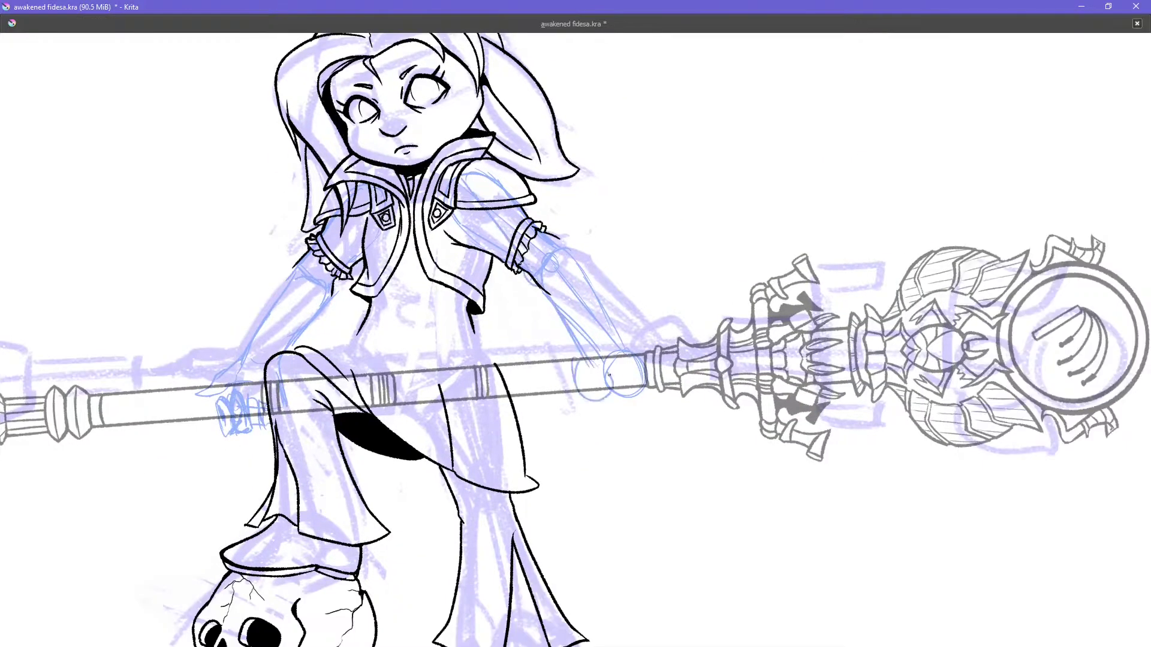
Step: Erase the blue arm and hand sketch on the staff-head side, keeping the arm toward the pronged end
{"action": "key", "text": "Tab"}
{"action": "key", "text": "e"}
{"action": "mouse_move", "coordinate": [653, 414]}
{"action": "left_mouse_down"}
{"action": "mouse_move", "coordinate": [494, 207]}
{"action": "mouse_move", "coordinate": [636, 414]}
{"action": "mouse_move", "coordinate": [630, 388]}
{"action": "left_mouse_up"}
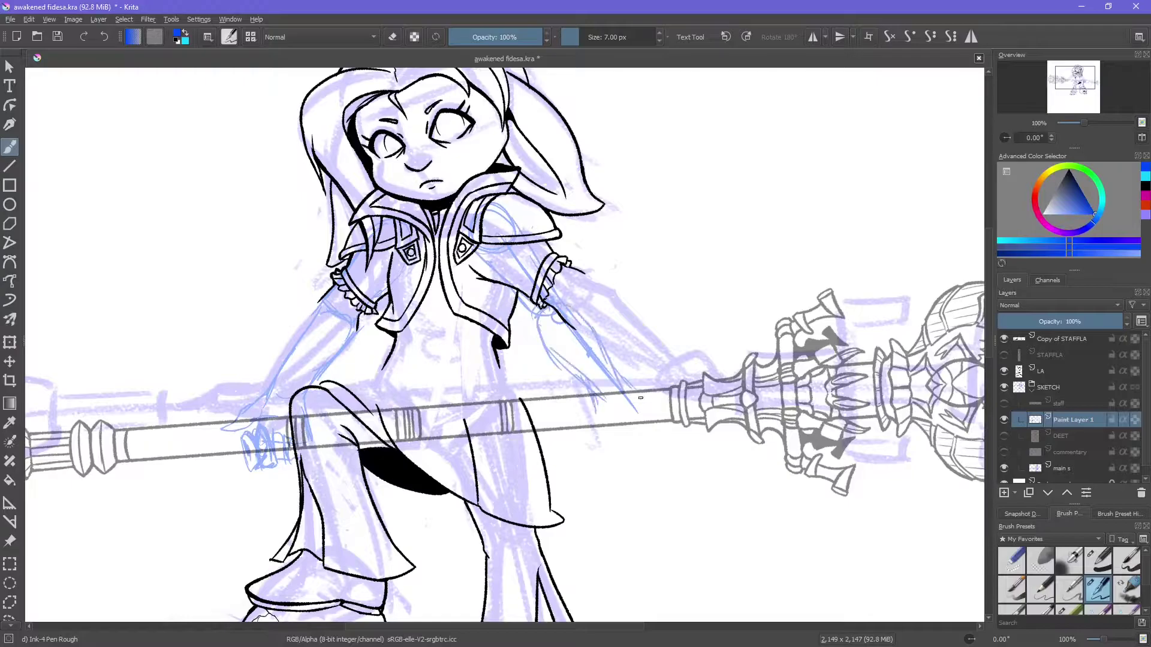
{"action": "key", "text": "m"}
{"action": "key", "text": "/"}
{"action": "mouse_move", "coordinate": [359, 429]}
{"action": "left_mouse_down"}
{"action": "mouse_move", "coordinate": [404, 406]}
{"action": "mouse_move", "coordinate": [501, 238]}
{"action": "mouse_move", "coordinate": [435, 292]}
{"action": "mouse_move", "coordinate": [352, 483]}
{"action": "left_mouse_up"}
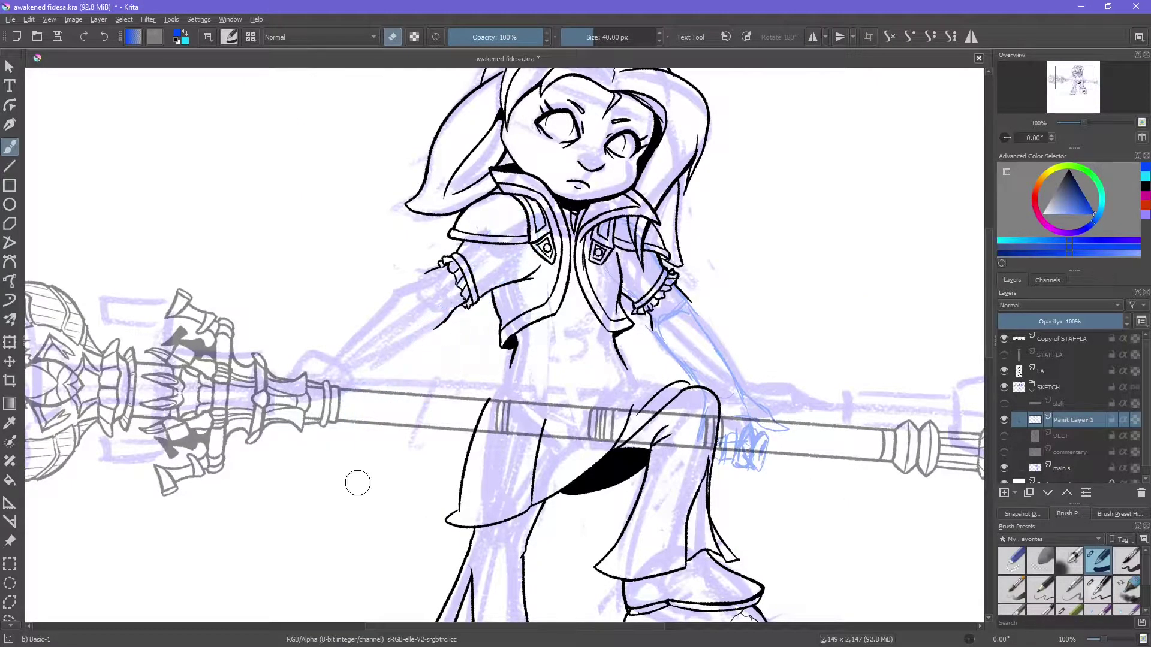
{"action": "key", "text": "/"}
Step: Sketch the shoulder line, shoulder joint and torso side in blue, and hide the LA line art
{"action": "left_click_drag", "start_coordinate": [503, 316], "coordinate": [288, 370]}
{"action": "key", "text": "e"}
{"action": "left_click", "coordinate": [1004, 370]}
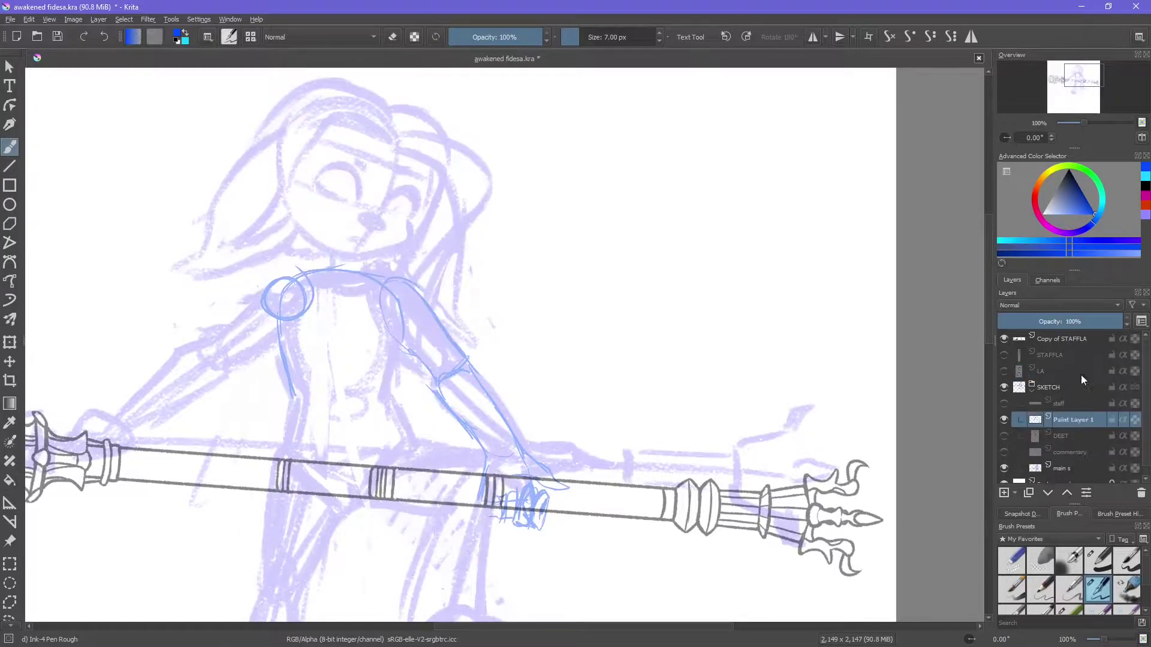
{"action": "key", "text": "m"}
{"action": "left_click_drag", "start_coordinate": [402, 300], "coordinate": [258, 431]}
{"action": "left_click_drag", "start_coordinate": [338, 357], "coordinate": [258, 441]}
{"action": "left_click_drag", "start_coordinate": [443, 312], "coordinate": [360, 351]}
{"action": "mouse_move", "coordinate": [360, 324]}
{"action": "left_mouse_down"}
{"action": "mouse_move", "coordinate": [263, 405]}
{"action": "mouse_move", "coordinate": [376, 312]}
{"action": "left_mouse_up"}
{"action": "key", "text": "ctrl+z"}
{"action": "key", "text": "ctrl+z"}
{"action": "key", "text": "ctrl+z"}
{"action": "key", "text": "/"}
{"action": "key", "text": "e"}
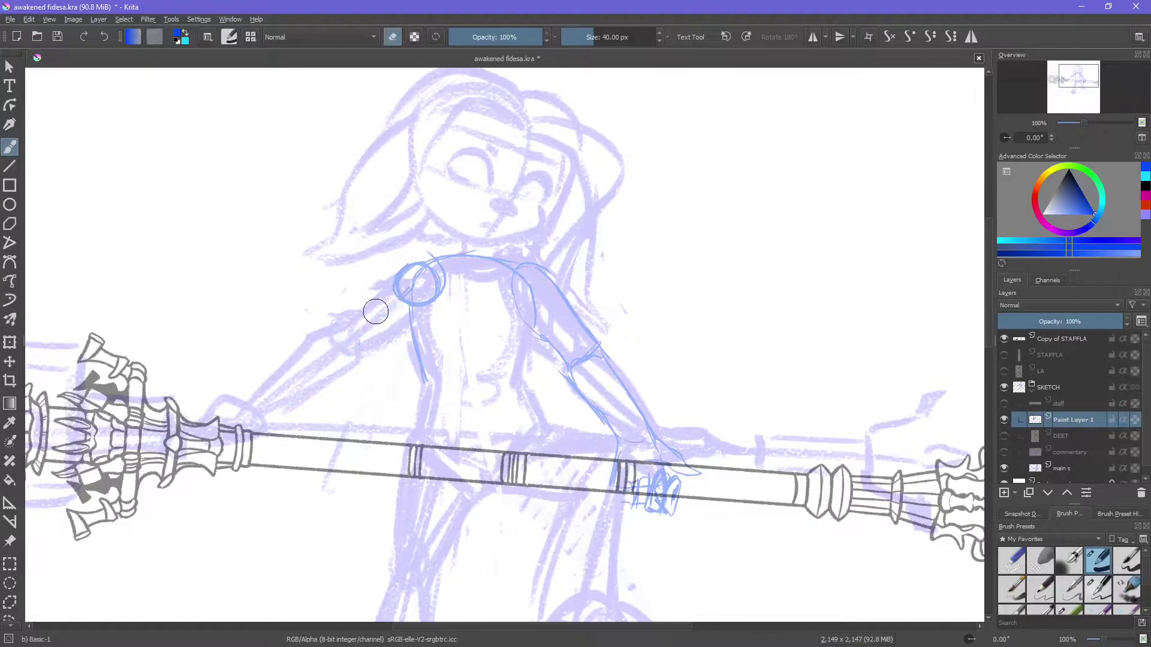
Step: Sketch the staff-head-side arm in blue from the shoulder joint down through the elbow to an oval hand on the shaft
{"action": "key", "text": "m"}
{"action": "key", "text": "/"}
{"action": "key", "text": "e"}
{"action": "left_click_drag", "start_coordinate": [377, 354], "coordinate": [414, 576]}
{"action": "left_click_drag", "start_coordinate": [383, 374], "coordinate": [474, 545]}
{"action": "left_click_drag", "start_coordinate": [480, 522], "coordinate": [451, 532]}
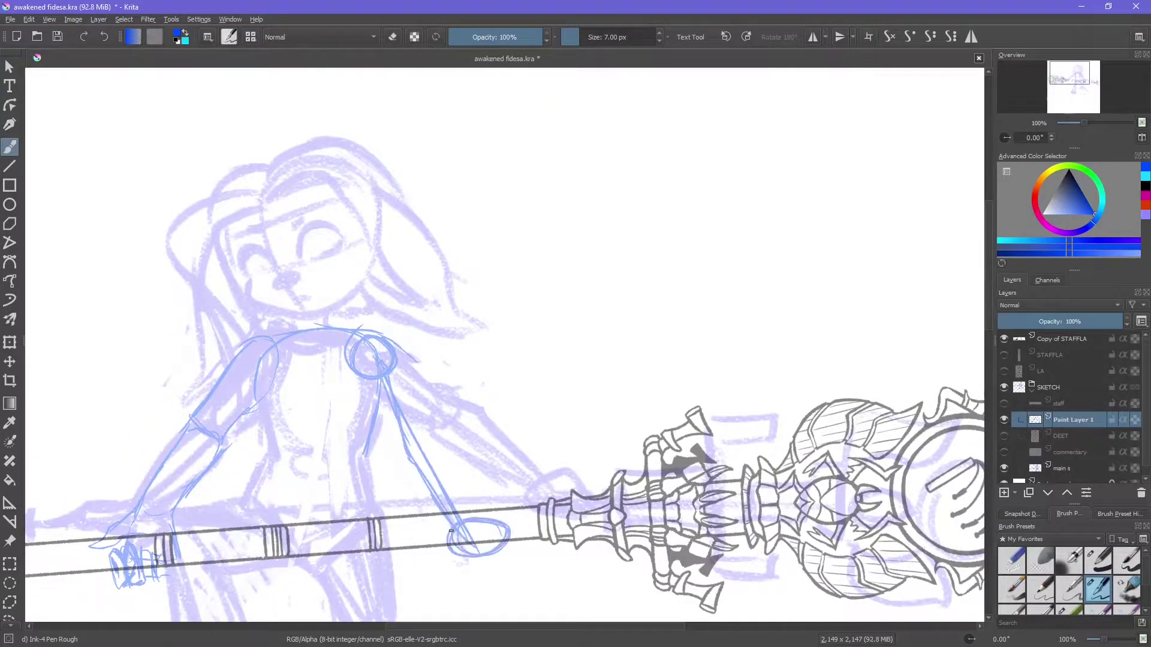
{"action": "key", "text": "m"}
{"action": "left_click", "coordinate": [1070, 89]}
{"action": "left_click_drag", "start_coordinate": [339, 404], "coordinate": [317, 504]}
{"action": "left_click_drag", "start_coordinate": [266, 456], "coordinate": [291, 473]}
{"action": "key", "text": "m"}
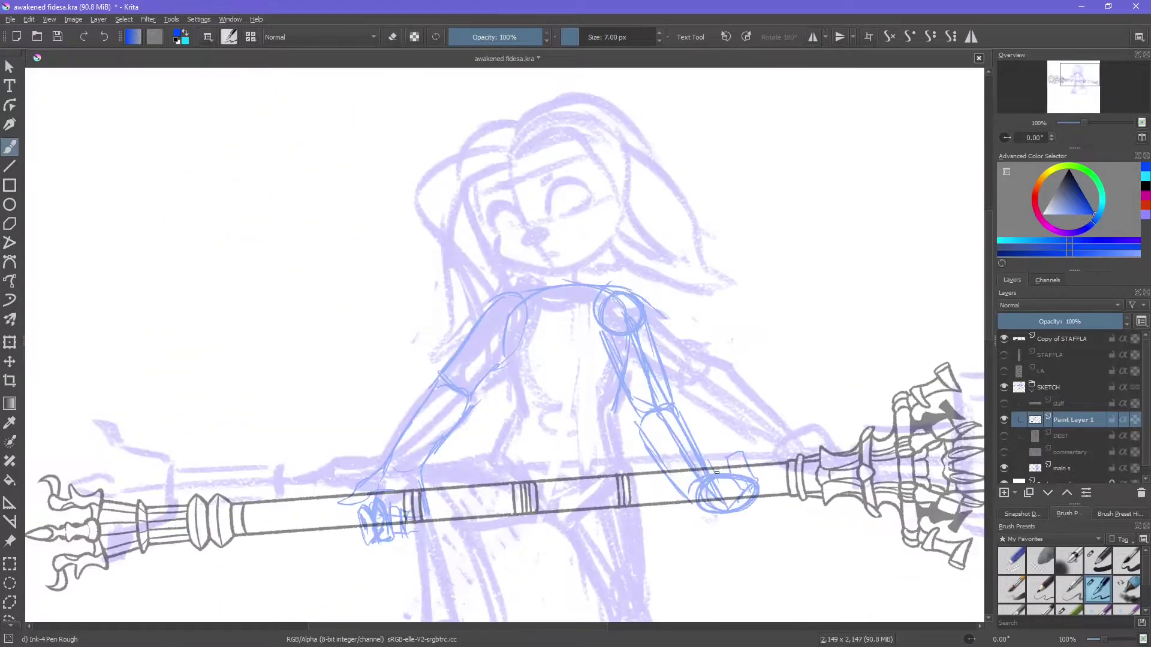
Step: Copy the arm sketch from the pronged side, paste it on a new layer and mirror it onto the other shoulder
{"action": "scroll", "coordinate": [717, 473], "scroll_direction": "down", "scroll_amount": 5}
{"action": "scroll", "coordinate": [716, 473], "scroll_direction": "up", "scroll_amount": 6}
{"action": "key", "text": "ctrl+t"}
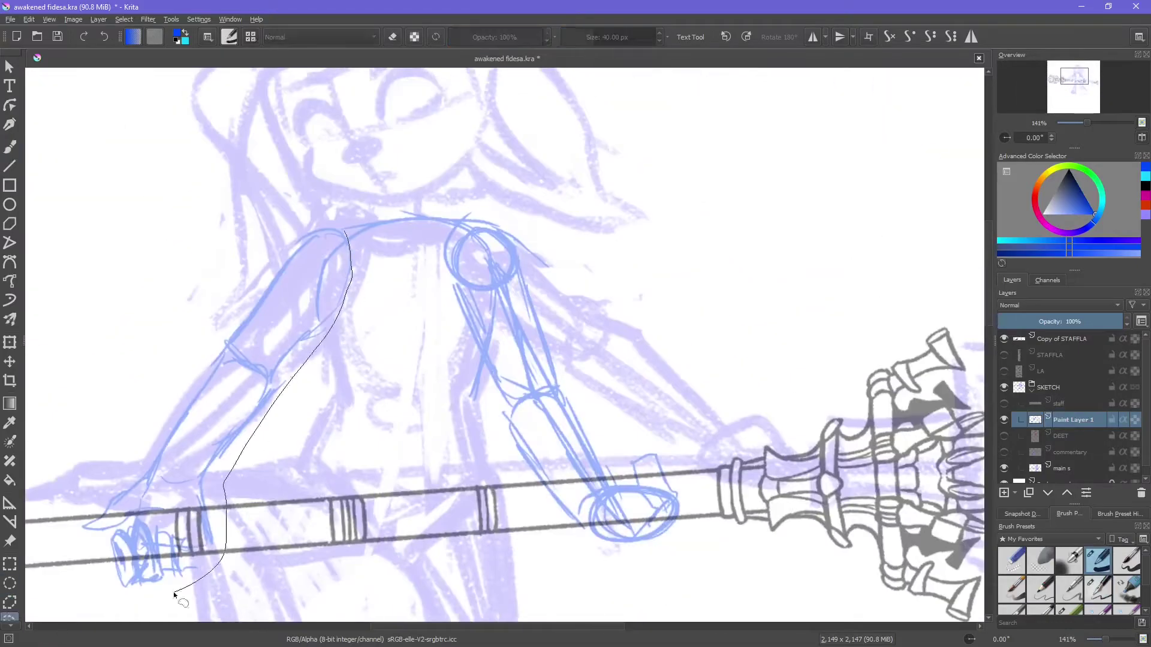
{"action": "key", "text": "ctrl+v"}
{"action": "left_click_drag", "start_coordinate": [821, 362], "coordinate": [563, 352]}
{"action": "key", "text": "Return"}
{"action": "scroll", "coordinate": [557, 317], "scroll_direction": "down", "scroll_amount": 5}
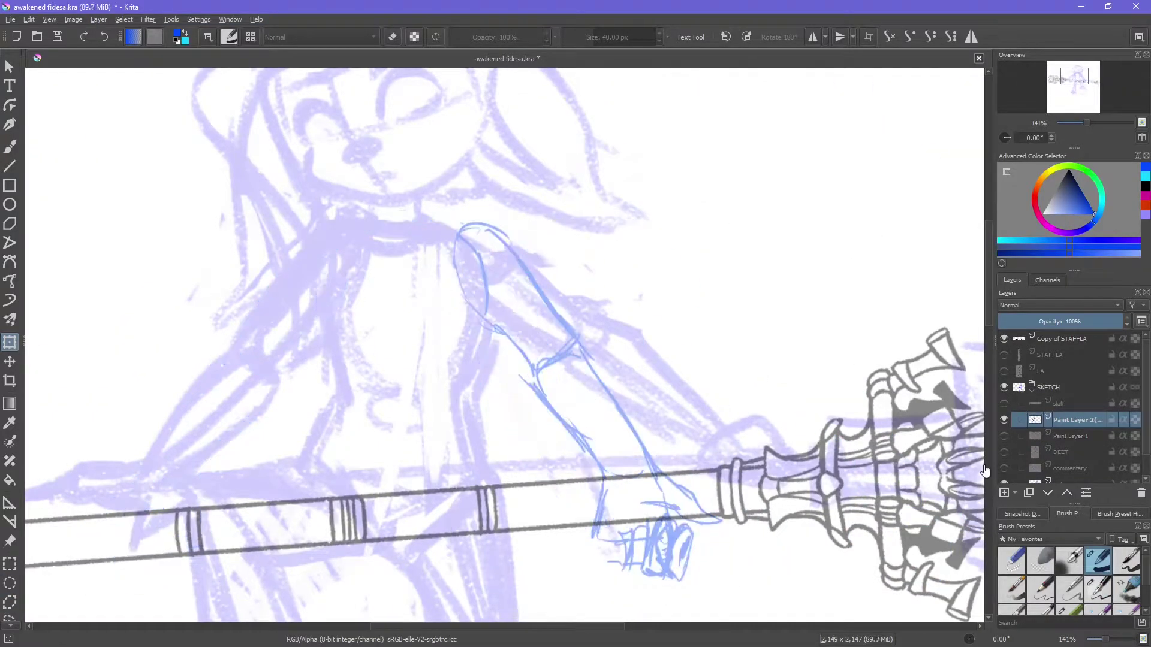
{"action": "key", "text": "b"}
{"action": "key", "text": "m"}
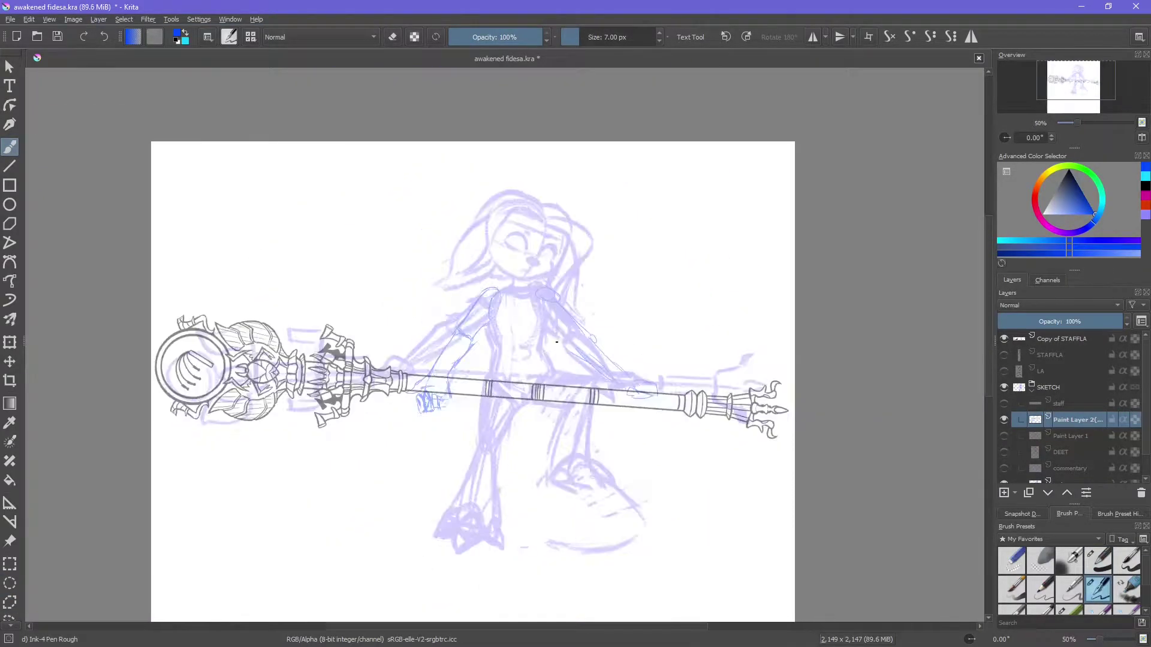
Step: Draw the shoulder joint, upper arm, forearm and hand of the pronged-side arm in blue on the pasted layer
{"action": "scroll", "coordinate": [352, 391], "scroll_direction": "up", "scroll_amount": 3}
{"action": "key", "text": "m"}
{"action": "left_click_drag", "start_coordinate": [444, 198], "coordinate": [530, 312]}
{"action": "left_click_drag", "start_coordinate": [417, 273], "coordinate": [509, 372]}
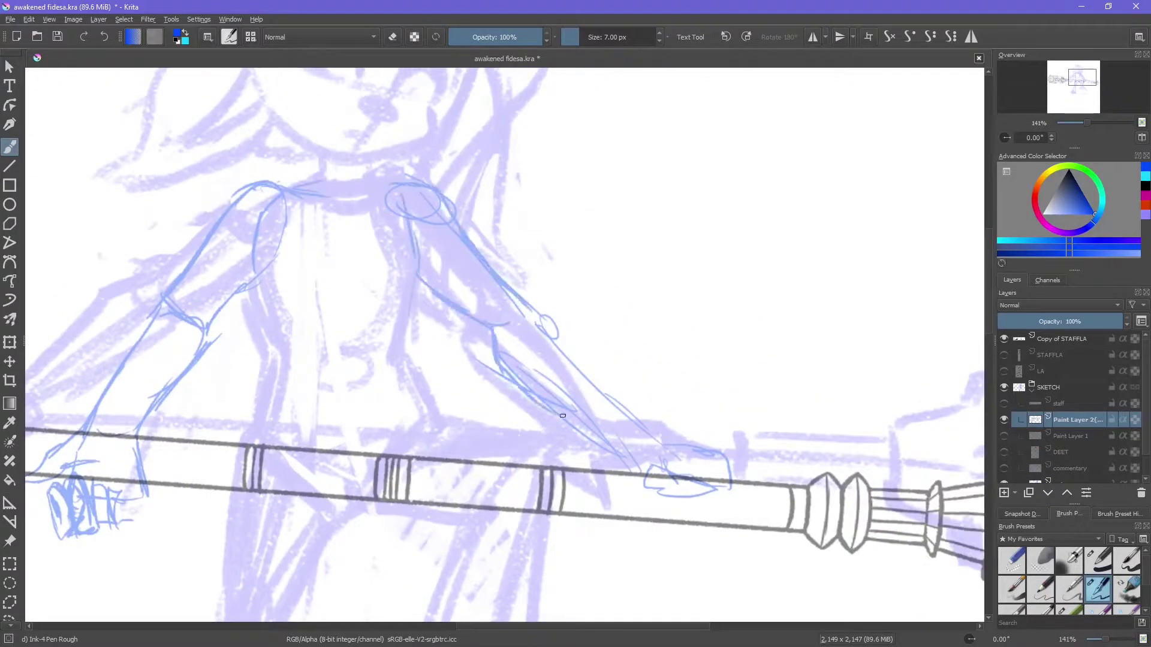
{"action": "left_click_drag", "start_coordinate": [543, 314], "coordinate": [632, 420]}
{"action": "left_click_drag", "start_coordinate": [606, 438], "coordinate": [645, 440]}
{"action": "scroll", "coordinate": [594, 486], "scroll_direction": "down", "scroll_amount": 5}
Step: Rotate the Copy of STAFFLA layer so the staff slopes upward across the body toward its pronged end
{"action": "left_click", "coordinate": [1073, 339]}
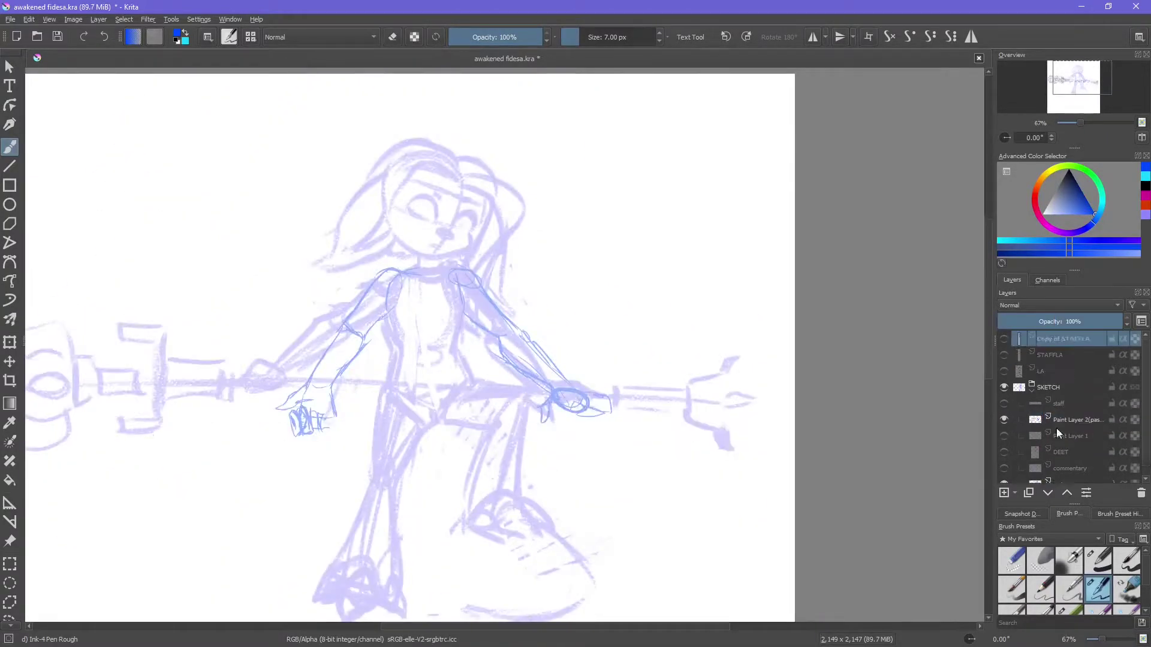
{"action": "key", "text": "ctrl+t"}
{"action": "scroll", "coordinate": [628, 364], "scroll_direction": "up", "scroll_amount": 1}
{"action": "scroll", "coordinate": [628, 364], "scroll_direction": "down", "scroll_amount": 1}
{"action": "key", "text": "Return"}
{"action": "scroll", "coordinate": [311, 498], "scroll_direction": "up", "scroll_amount": 2}
Step: Delete the pasted arm sketch layer and show Paint Layer 1 again
{"action": "left_click", "coordinate": [1068, 420]}
{"action": "key", "text": "t"}
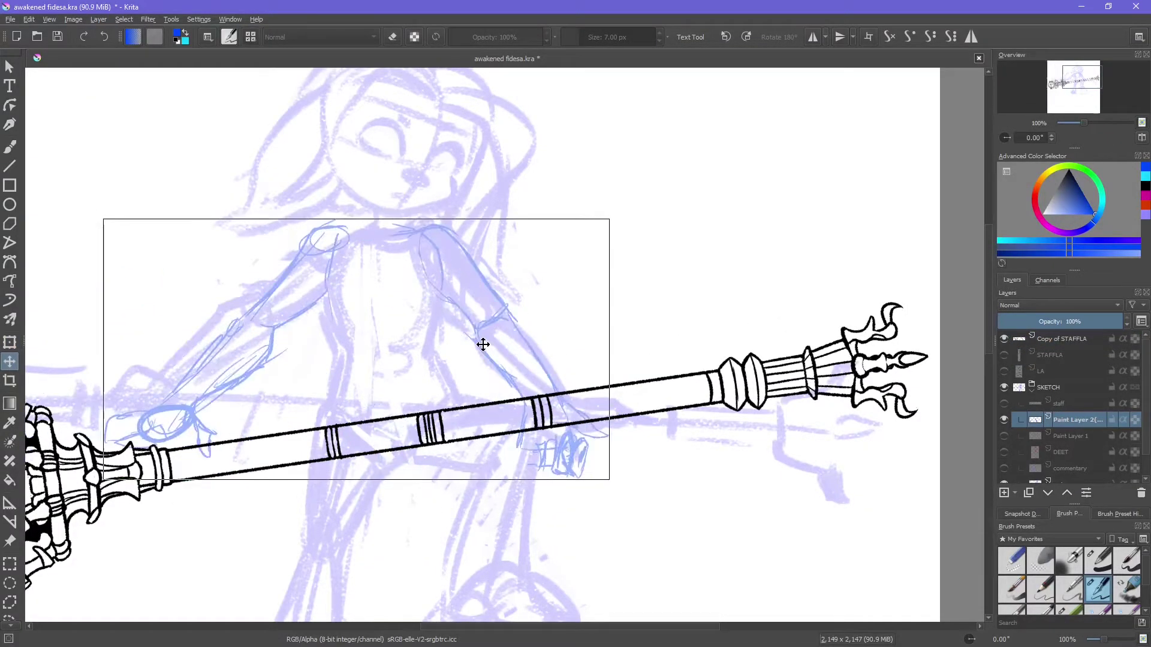
{"action": "key", "text": "b"}
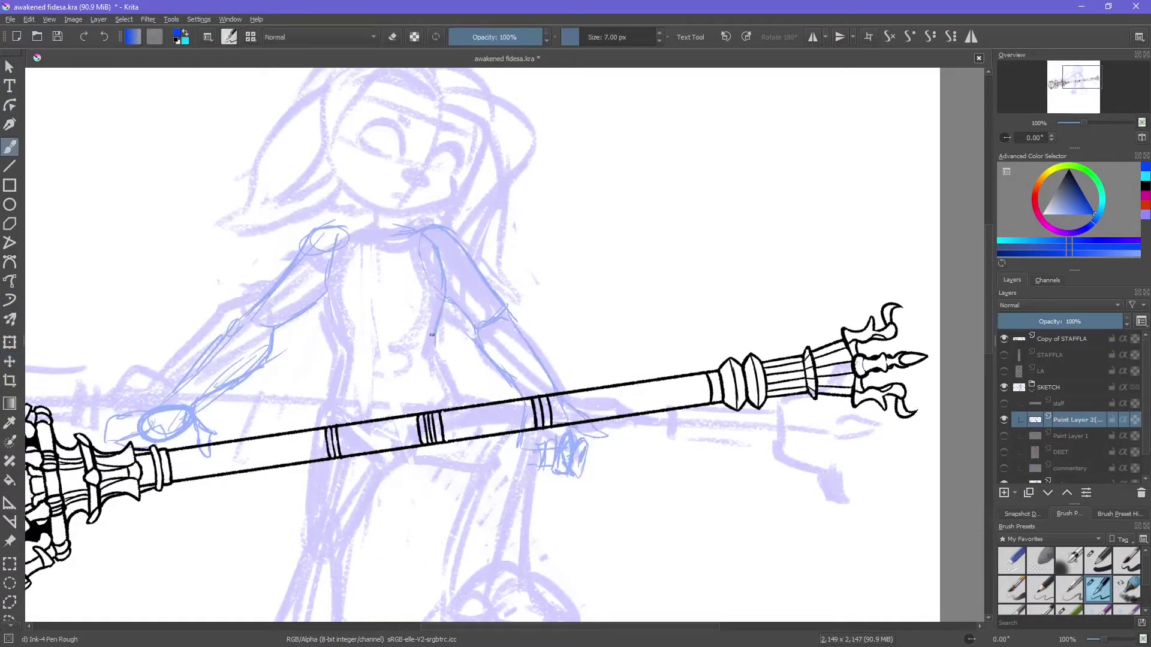
{"action": "key", "text": "shift+Delete"}
{"action": "left_click", "coordinate": [1004, 420]}
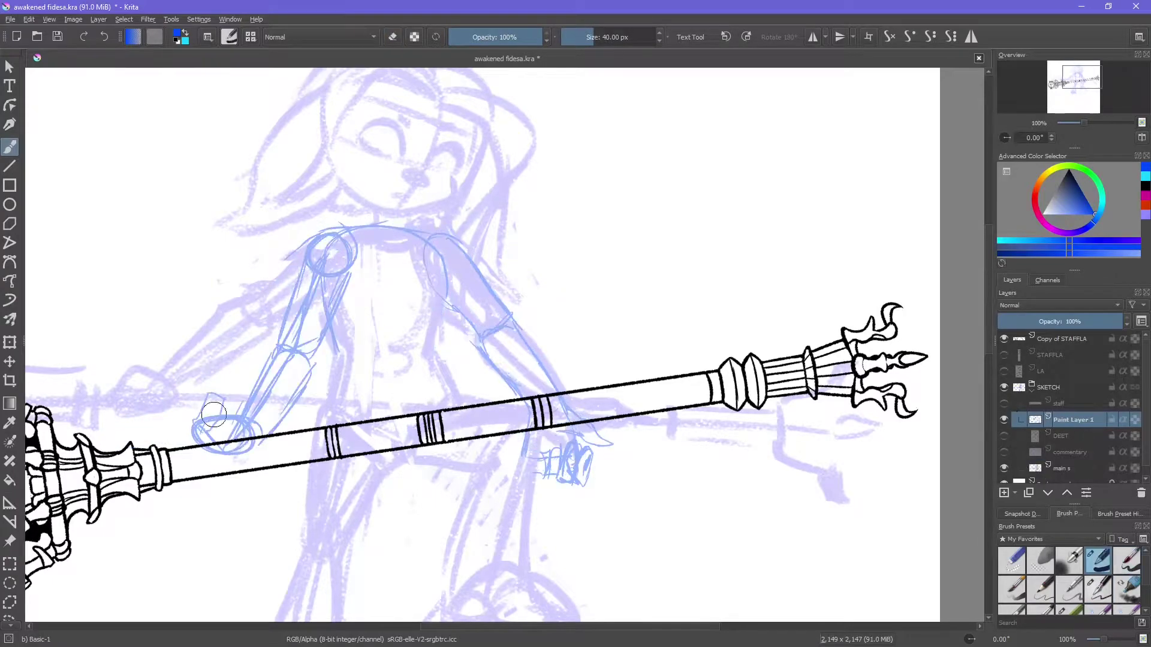
Step: Erase the staff-head-side arm and block in an elbow-bent arm and hand down to the shaft with thick 40 px strokes
{"action": "left_click", "coordinate": [1098, 560]}
{"action": "left_click_drag", "start_coordinate": [301, 239], "coordinate": [244, 463]}
{"action": "key", "text": "ctrl+z"}
{"action": "left_click_drag", "start_coordinate": [345, 235], "coordinate": [251, 454]}
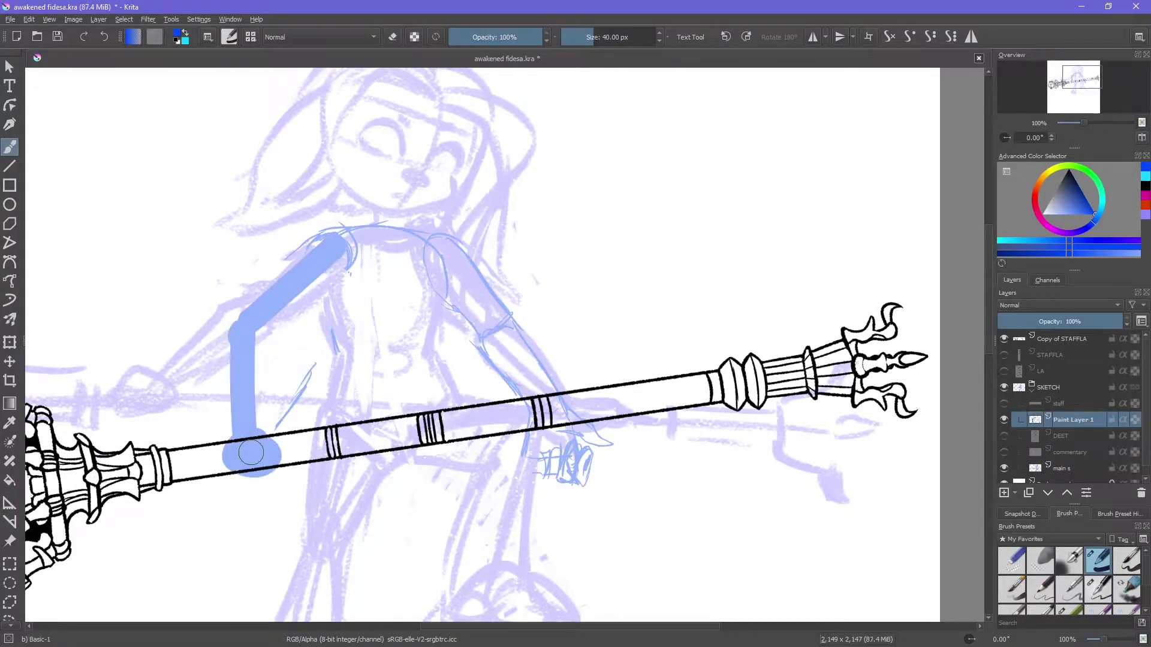
Step: Transform the pronged-side forearm and hand sketch so the hand rests on the tilted shaft
{"action": "key", "text": "minus"}
{"action": "key", "text": "minus"}
{"action": "key", "text": "minus"}
{"action": "key", "text": "plus"}
{"action": "key", "text": "plus"}
{"action": "key", "text": "plus"}
{"action": "key", "text": "plus"}
{"action": "key", "text": "ctrl+t"}
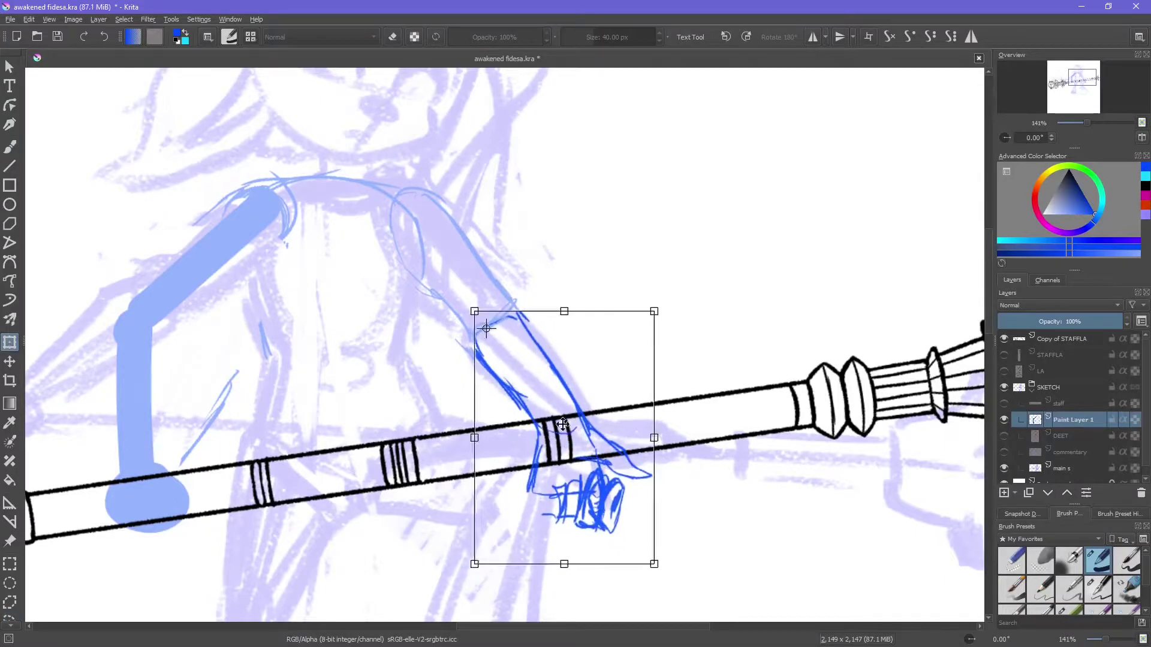
{"action": "key", "text": "Return"}
Step: Carve the thick blocked arm into outlines and sketch the staff-head-side hand with fingers and thumb around the shaft
{"action": "key", "text": "b"}
{"action": "key", "text": "e"}
{"action": "mouse_move", "coordinate": [264, 216]}
{"action": "left_mouse_down"}
{"action": "mouse_move", "coordinate": [144, 324]}
{"action": "mouse_move", "coordinate": [200, 264]}
{"action": "left_mouse_up"}
{"action": "mouse_move", "coordinate": [174, 503]}
{"action": "left_mouse_down"}
{"action": "mouse_move", "coordinate": [112, 484]}
{"action": "mouse_move", "coordinate": [144, 475]}
{"action": "mouse_move", "coordinate": [102, 521]}
{"action": "left_mouse_up"}
{"action": "key", "text": "/"}
{"action": "left_click_drag", "start_coordinate": [111, 527], "coordinate": [113, 544]}
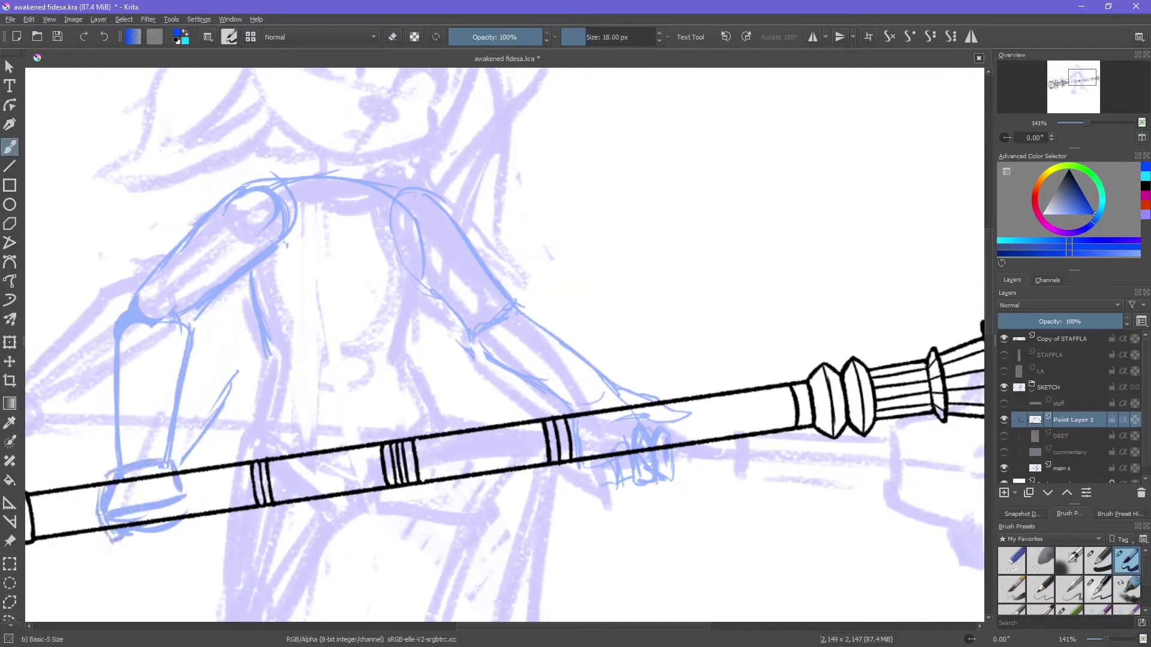
{"action": "key", "text": "ctrl+z"}
{"action": "key", "text": "ctrl+z"}
{"action": "mouse_move", "coordinate": [180, 479]}
{"action": "left_mouse_down"}
{"action": "mouse_move", "coordinate": [128, 539]}
{"action": "mouse_move", "coordinate": [165, 549]}
{"action": "mouse_move", "coordinate": [198, 497]}
{"action": "left_mouse_up"}
Step: Redraw the pronged-side hand in blue with its thumb along the shaft and its fingers curled around it
{"action": "key", "text": "Tab"}
{"action": "left_click_drag", "start_coordinate": [555, 402], "coordinate": [594, 444]}
{"action": "left_click_drag", "start_coordinate": [618, 372], "coordinate": [648, 429]}
{"action": "mouse_move", "coordinate": [545, 374]}
{"action": "left_mouse_down"}
{"action": "mouse_move", "coordinate": [611, 351]}
{"action": "mouse_move", "coordinate": [653, 366]}
{"action": "left_mouse_up"}
{"action": "key", "text": "ctrl+z"}
{"action": "key", "text": "ctrl+z"}
{"action": "key", "text": "ctrl+z"}
{"action": "left_click_drag", "start_coordinate": [552, 420], "coordinate": [606, 395]}
{"action": "mouse_move", "coordinate": [560, 369]}
{"action": "left_mouse_down"}
{"action": "mouse_move", "coordinate": [600, 360]}
{"action": "mouse_move", "coordinate": [624, 396]}
{"action": "left_mouse_up"}
{"action": "mouse_move", "coordinate": [599, 389]}
{"action": "left_mouse_down"}
{"action": "mouse_move", "coordinate": [579, 435]}
{"action": "mouse_move", "coordinate": [626, 432]}
{"action": "mouse_move", "coordinate": [656, 407]}
{"action": "left_mouse_up"}
{"action": "key", "text": "ctrl+z"}
{"action": "left_click_drag", "start_coordinate": [581, 351], "coordinate": [649, 367]}
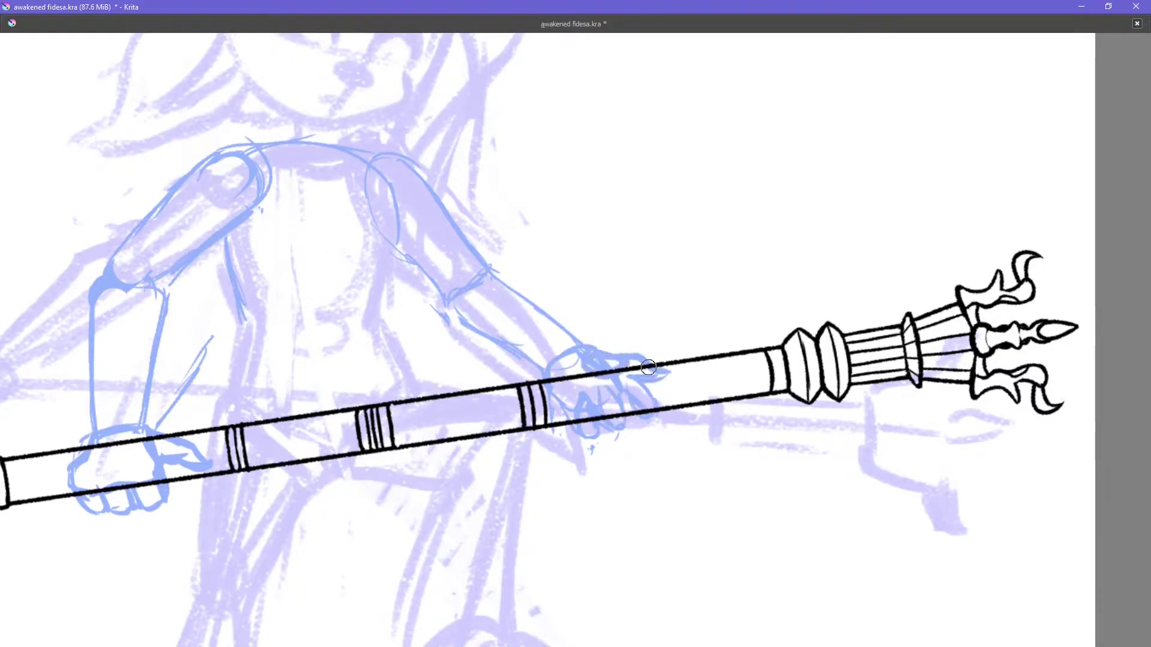
Step: Show the LA line art over the arm sketch and fade the Copy of STAFFLA layer
{"action": "key", "text": "minus"}
{"action": "key", "text": "minus"}
{"action": "key", "text": "Tab"}
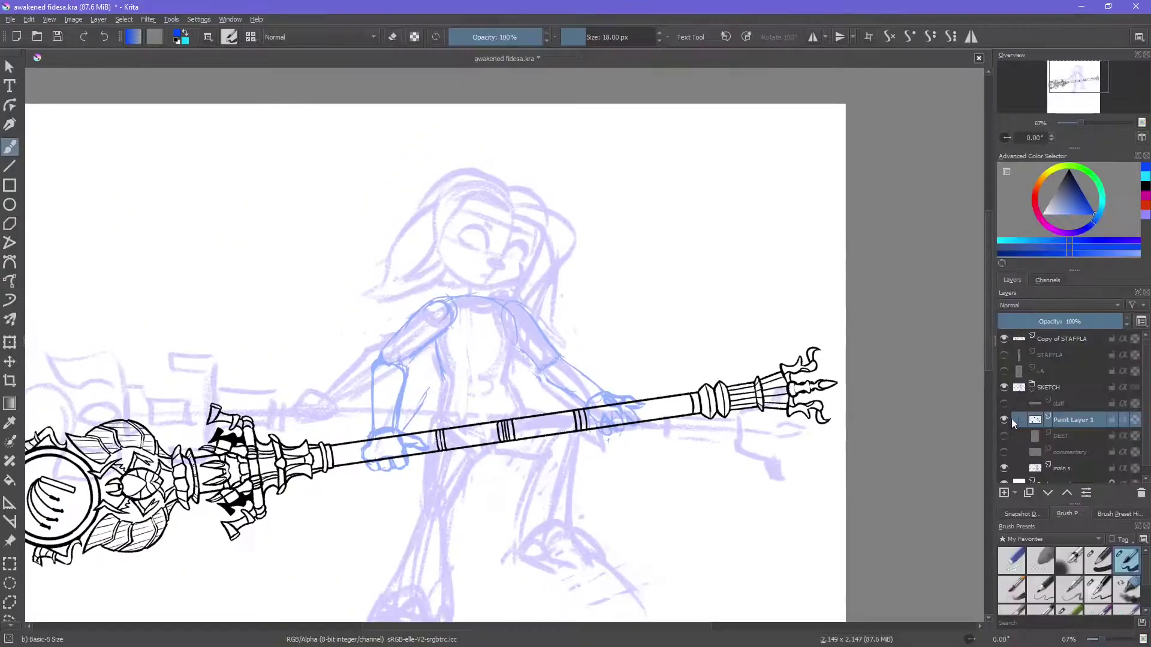
{"action": "left_click", "coordinate": [1004, 371]}
{"action": "left_click_drag", "start_coordinate": [540, 419], "coordinate": [571, 294]}
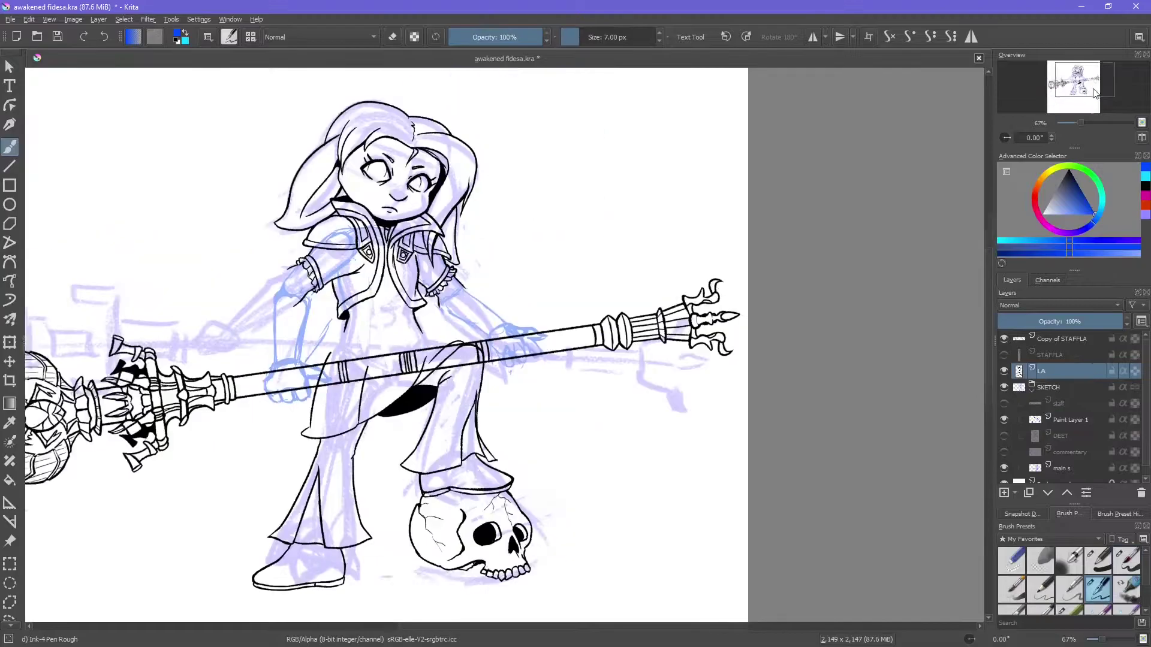
{"action": "left_click", "coordinate": [1067, 339]}
Step: Switch to the LA layer with black ink and show the DEET sketch as a guide
{"action": "scroll", "coordinate": [1002, 412], "scroll_direction": "down", "scroll_amount": 1}
{"action": "key", "text": "ctrl+plus"}
{"action": "key", "text": "ctrl+plus"}
{"action": "key", "text": "Page_Down"}
{"action": "key", "text": "Page_Down"}
{"action": "key", "text": "d"}
{"action": "key", "text": "e"}
{"action": "key", "text": "ctrl+plus"}
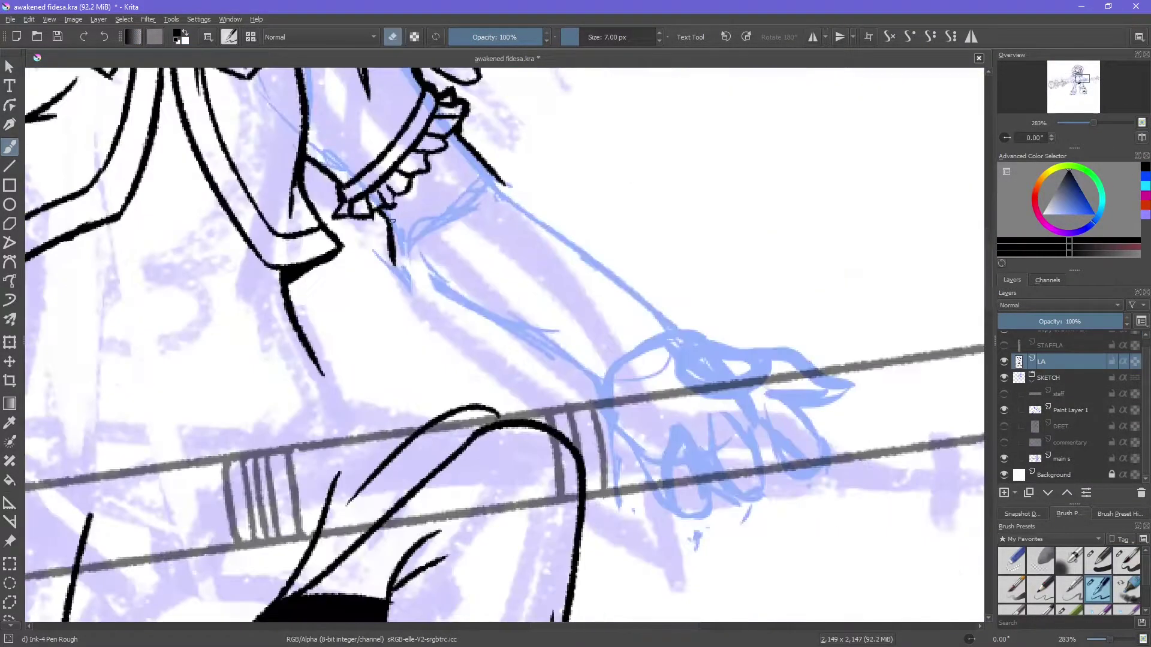
{"action": "left_click", "coordinate": [1005, 426]}
Step: Ink the thumb and back of the pronged-side hand on the shaft in black and erase stray ends
{"action": "mouse_move", "coordinate": [654, 474]}
{"action": "left_mouse_down"}
{"action": "mouse_move", "coordinate": [653, 602]}
{"action": "mouse_move", "coordinate": [354, 362]}
{"action": "mouse_move", "coordinate": [395, 350]}
{"action": "mouse_move", "coordinate": [400, 431]}
{"action": "left_mouse_up"}
{"action": "key", "text": "e"}
{"action": "mouse_move", "coordinate": [431, 324]}
{"action": "left_mouse_down"}
{"action": "mouse_move", "coordinate": [474, 413]}
{"action": "mouse_move", "coordinate": [435, 417]}
{"action": "left_mouse_up"}
{"action": "mouse_move", "coordinate": [406, 273]}
{"action": "left_mouse_down"}
{"action": "mouse_move", "coordinate": [475, 263]}
{"action": "mouse_move", "coordinate": [393, 256]}
{"action": "mouse_move", "coordinate": [564, 294]}
{"action": "left_mouse_up"}
{"action": "key", "text": "ctrl+z"}
{"action": "key", "text": "e"}
{"action": "mouse_move", "coordinate": [464, 361]}
{"action": "left_mouse_down"}
{"action": "mouse_move", "coordinate": [456, 413]}
{"action": "mouse_move", "coordinate": [384, 419]}
{"action": "left_mouse_up"}
{"action": "key", "text": "e"}
Step: Ink the fingers of the pronged-side hand curling around the shaft in black on a new layer
{"action": "key", "text": "Insert"}
{"action": "mouse_move", "coordinate": [336, 312]}
{"action": "left_mouse_down"}
{"action": "mouse_move", "coordinate": [462, 327]}
{"action": "mouse_move", "coordinate": [540, 414]}
{"action": "left_mouse_up"}
{"action": "mouse_move", "coordinate": [546, 315]}
{"action": "left_mouse_down"}
{"action": "mouse_move", "coordinate": [540, 389]}
{"action": "mouse_move", "coordinate": [479, 414]}
{"action": "left_mouse_up"}
{"action": "left_click_drag", "start_coordinate": [366, 407], "coordinate": [449, 406]}
{"action": "mouse_move", "coordinate": [462, 336]}
{"action": "left_mouse_down"}
{"action": "mouse_move", "coordinate": [365, 441]}
{"action": "mouse_move", "coordinate": [456, 432]}
{"action": "mouse_move", "coordinate": [472, 442]}
{"action": "left_mouse_up"}
Step: Refine the pronged-side hand's ink lines on the LA layer and erase the excess
{"action": "left_click", "coordinate": [1071, 361]}
{"action": "mouse_move", "coordinate": [420, 357]}
{"action": "left_mouse_down"}
{"action": "mouse_move", "coordinate": [389, 462]}
{"action": "mouse_move", "coordinate": [390, 443]}
{"action": "left_mouse_up"}
{"action": "key", "text": "e"}
{"action": "mouse_move", "coordinate": [477, 387]}
{"action": "left_mouse_down"}
{"action": "mouse_move", "coordinate": [486, 420]}
{"action": "mouse_move", "coordinate": [425, 408]}
{"action": "left_mouse_up"}
{"action": "key", "text": "1"}
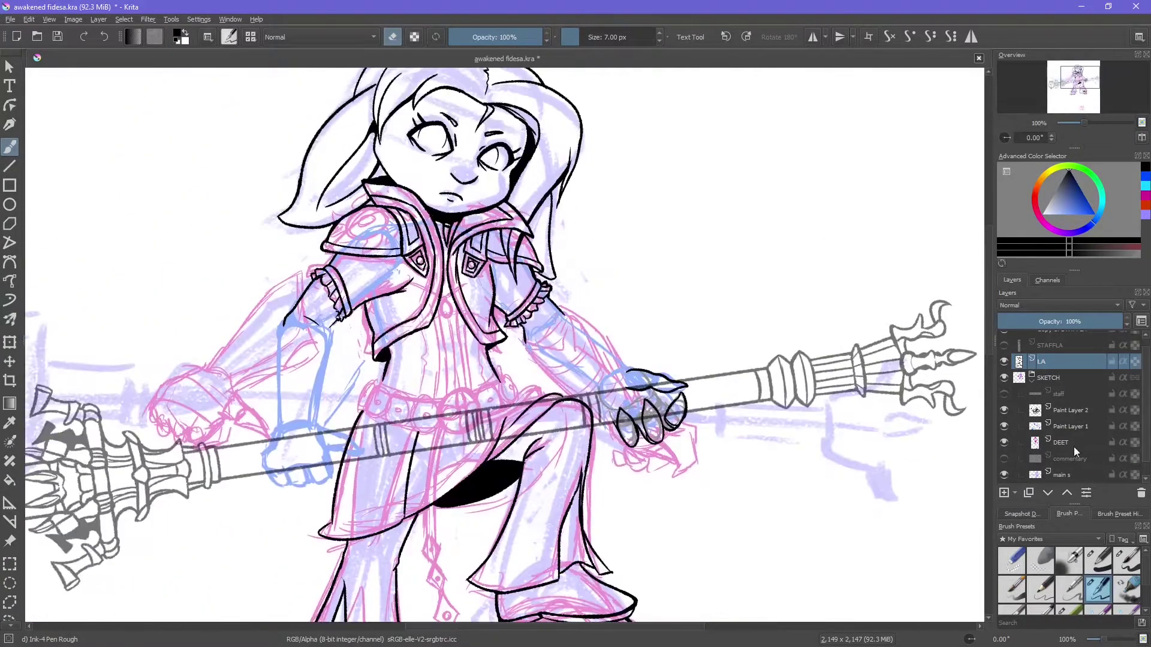
Step: Reshape the DEET sketch's staff-head-side forearm and hand to follow the blue arm, with the main s sketch hidden
{"action": "left_click", "coordinate": [147, 380]}
{"action": "key", "text": "ctrl+t"}
{"action": "left_click_drag", "start_coordinate": [443, 348], "coordinate": [450, 478]}
{"action": "key", "text": "Return"}
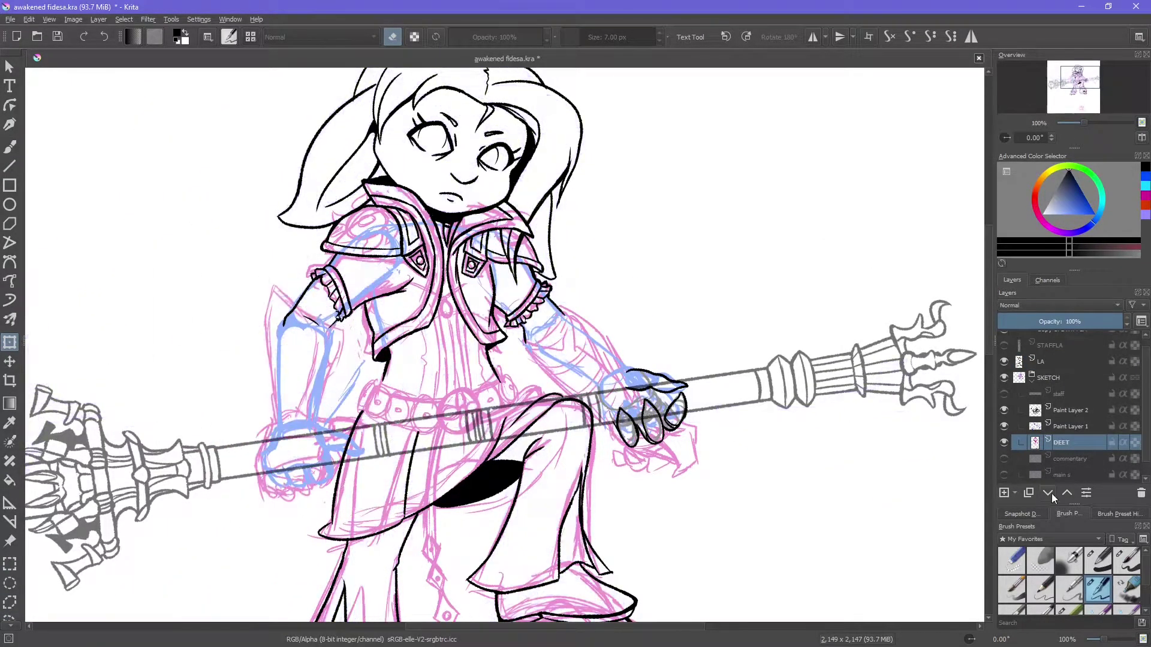
{"action": "key", "text": "b"}
{"action": "left_click", "coordinate": [1004, 475]}
Step: Sketch a fringed drape in magenta sweeping from the shoulder down behind the staff on a new layer, and rename that layer
{"action": "key", "text": "Insert"}
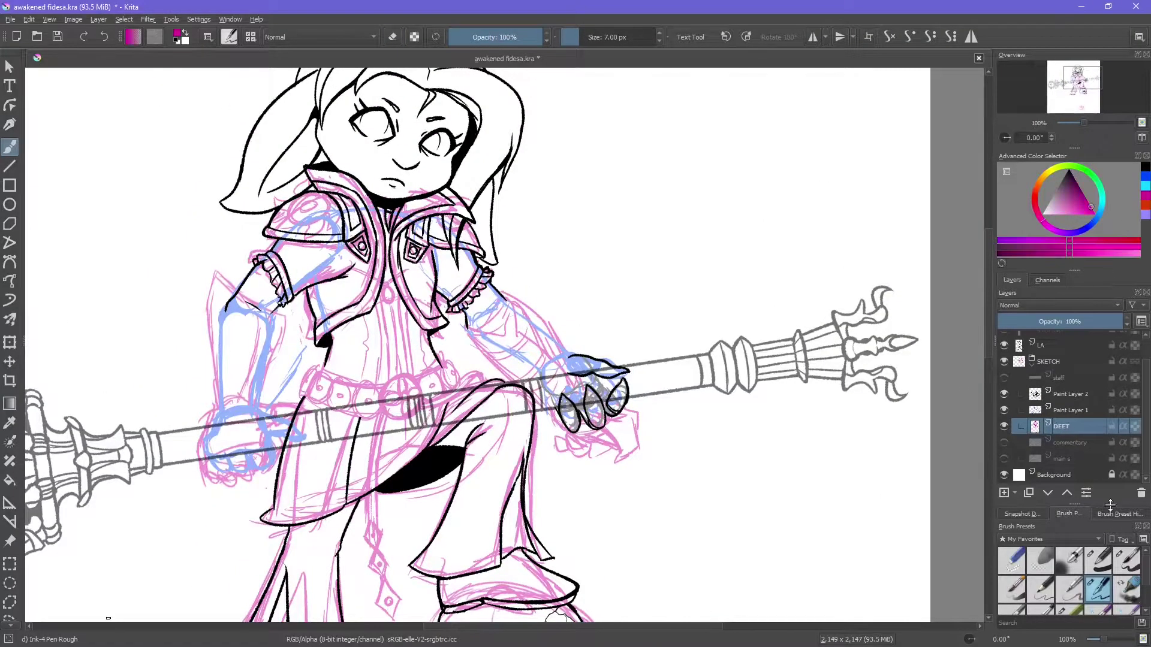
{"action": "left_click_drag", "start_coordinate": [270, 243], "coordinate": [141, 590]}
{"action": "left_click_drag", "start_coordinate": [116, 563], "coordinate": [239, 534]}
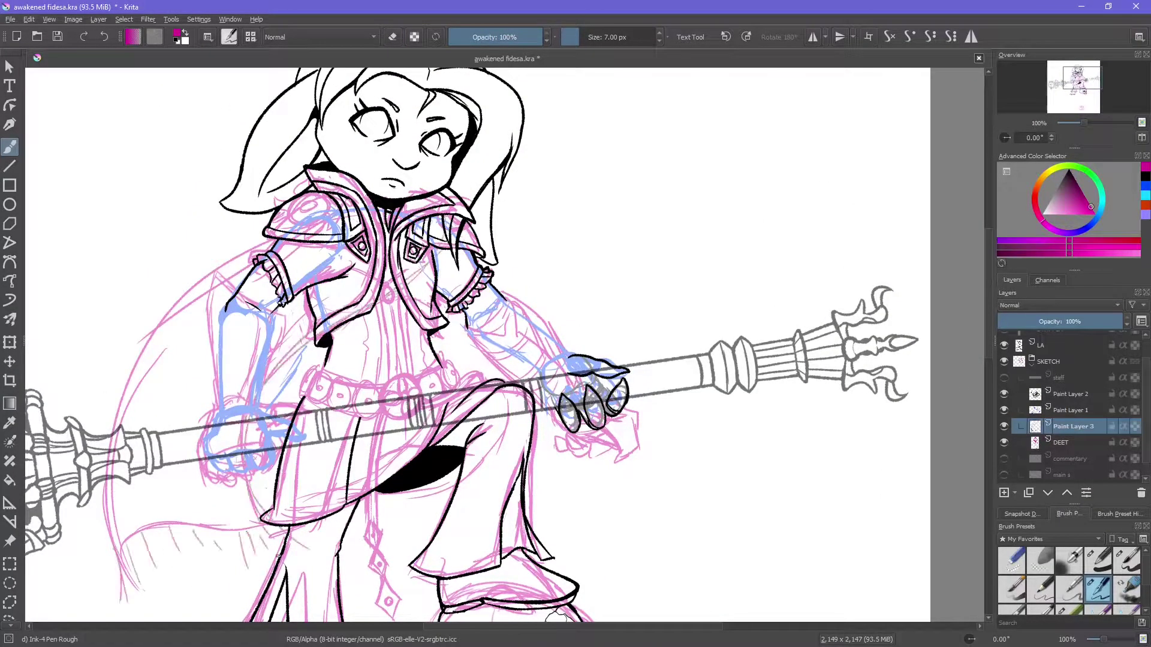
{"action": "key", "text": "minus"}
{"action": "key", "text": "d"}
{"action": "double_click", "coordinate": [1073, 427]}
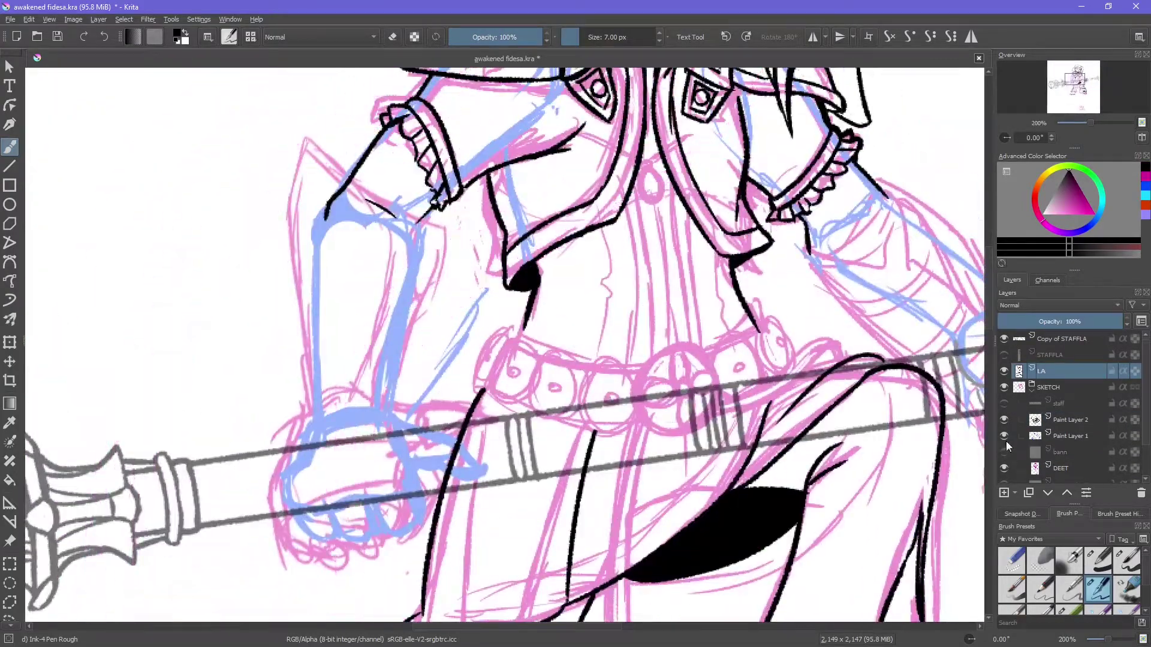
Step: Ink the outline of the staff-head-side gauntlet with its pointed cuff, and the hand's outer edge and thumb, on the LA layer
{"action": "left_click_drag", "start_coordinate": [310, 137], "coordinate": [308, 412]}
{"action": "mouse_move", "coordinate": [389, 222]}
{"action": "left_mouse_down"}
{"action": "mouse_move", "coordinate": [429, 239]}
{"action": "mouse_move", "coordinate": [401, 396]}
{"action": "left_mouse_up"}
{"action": "left_click_drag", "start_coordinate": [308, 413], "coordinate": [302, 517]}
{"action": "key", "text": "ctrl+z"}
{"action": "left_click_drag", "start_coordinate": [450, 464], "coordinate": [415, 461]}
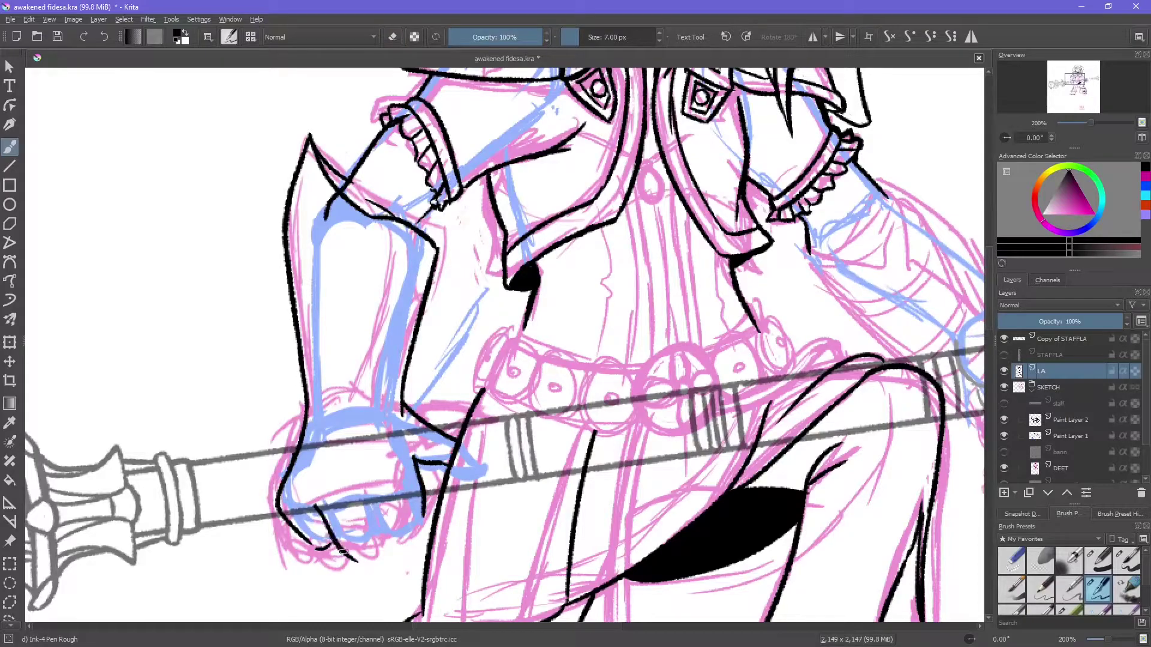
Step: Ink the curled fingers and knuckle lines of the staff-head-side hand beneath the shaft
{"action": "left_click_drag", "start_coordinate": [351, 509], "coordinate": [416, 516]}
{"action": "left_click_drag", "start_coordinate": [415, 555], "coordinate": [411, 449]}
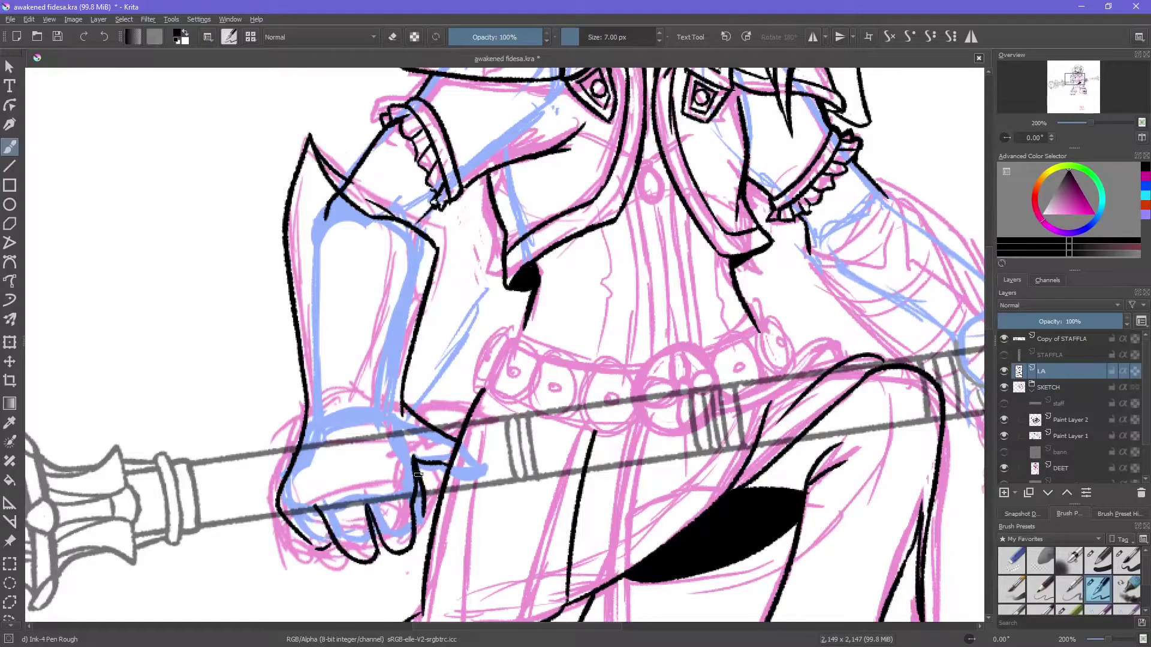
{"action": "left_click_drag", "start_coordinate": [295, 456], "coordinate": [419, 481]}
{"action": "key", "text": "ctrl+z"}
{"action": "key", "text": "e"}
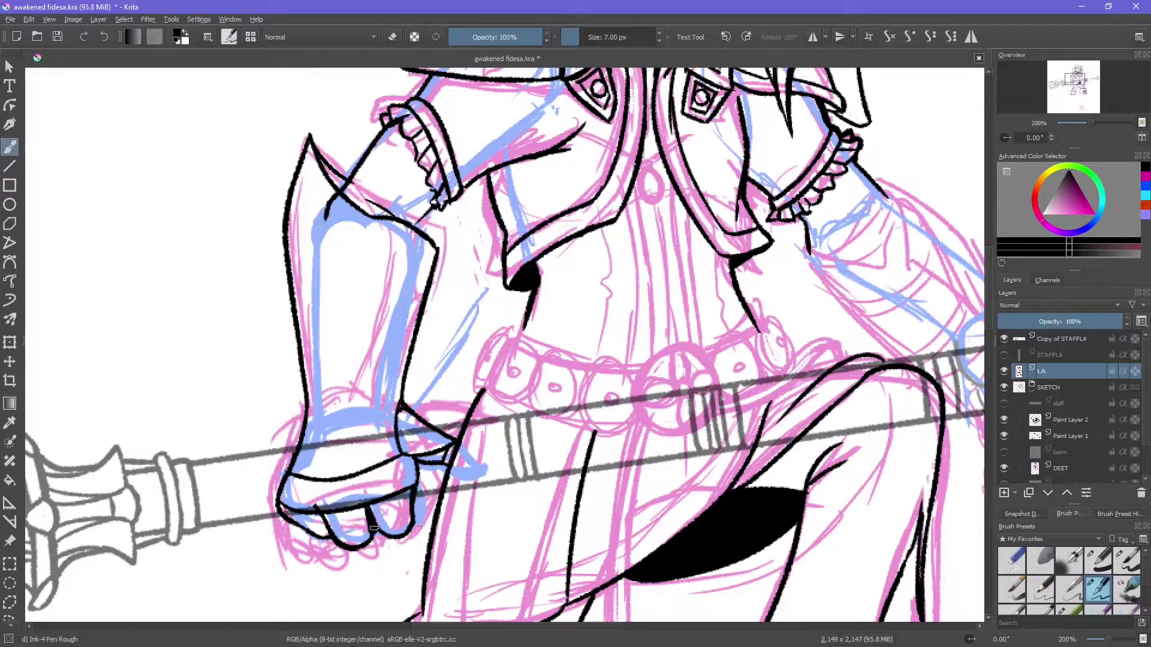
Step: Ink the gauntlet's inner edge from the cuff to the wrist and clean up the overlapping lines
{"action": "left_click_drag", "start_coordinate": [372, 214], "coordinate": [406, 368]}
{"action": "left_click_drag", "start_coordinate": [407, 303], "coordinate": [397, 390]}
{"action": "key", "text": "e"}
{"action": "left_click_drag", "start_coordinate": [413, 323], "coordinate": [388, 363]}
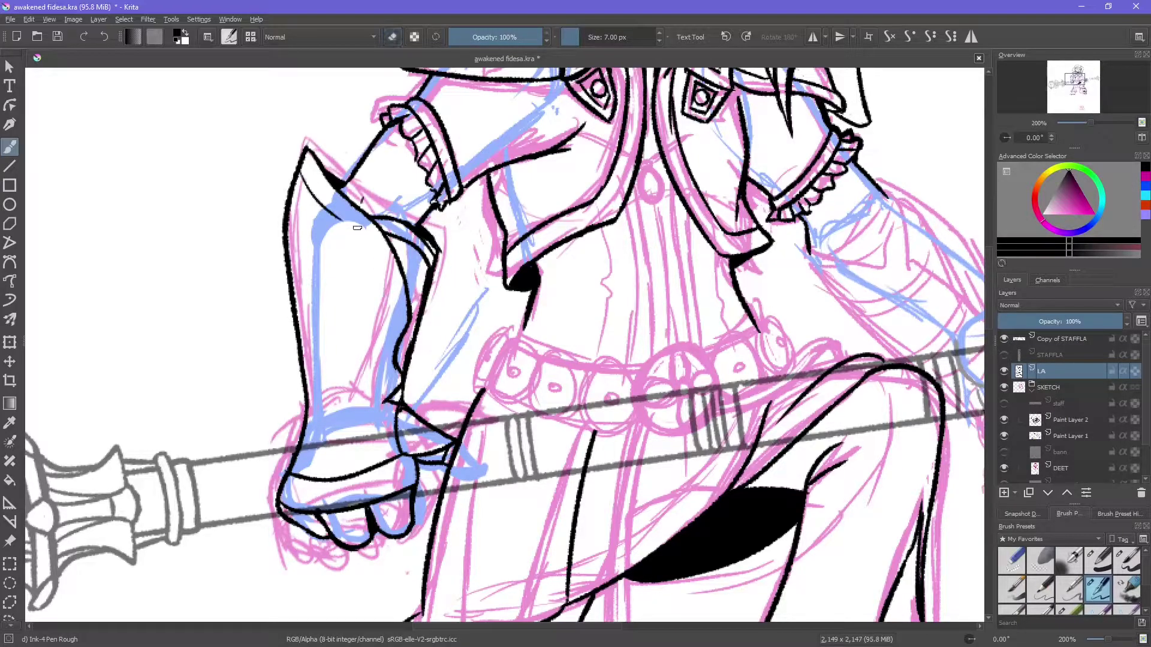
Step: Undo the last gauntlet strokes and ink the armor plate's upper rim and inner contour down the forearm
{"action": "key", "text": "ctrl+z"}
{"action": "key", "text": "ctrl+z"}
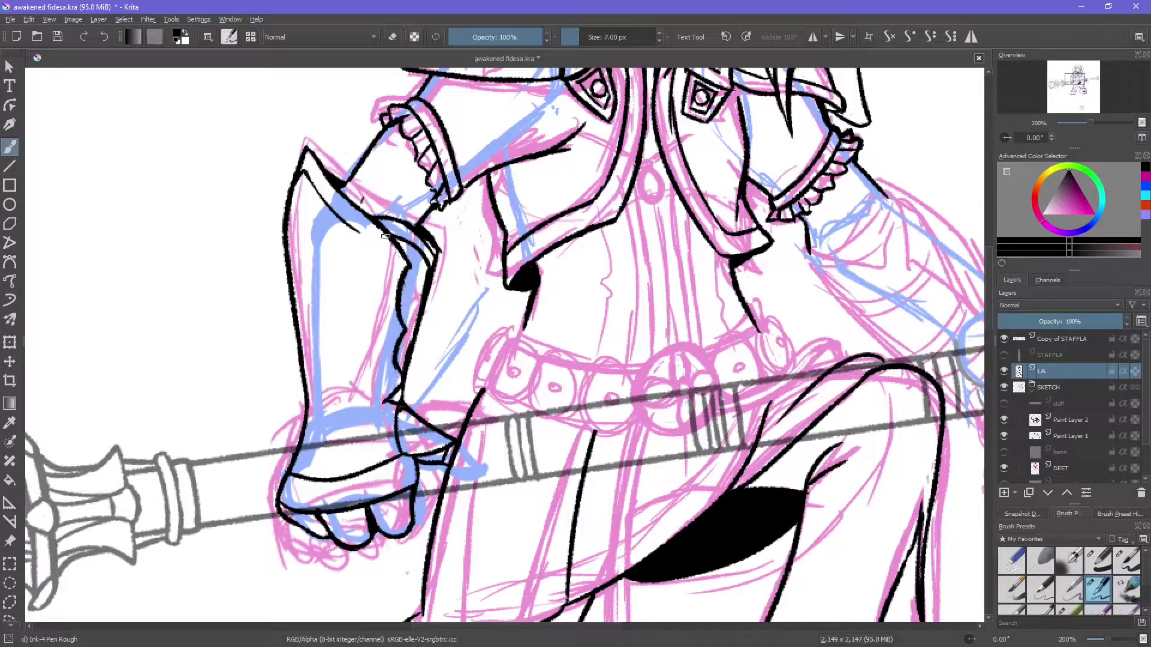
{"action": "key", "text": "e"}
{"action": "left_click_drag", "start_coordinate": [389, 381], "coordinate": [390, 315]}
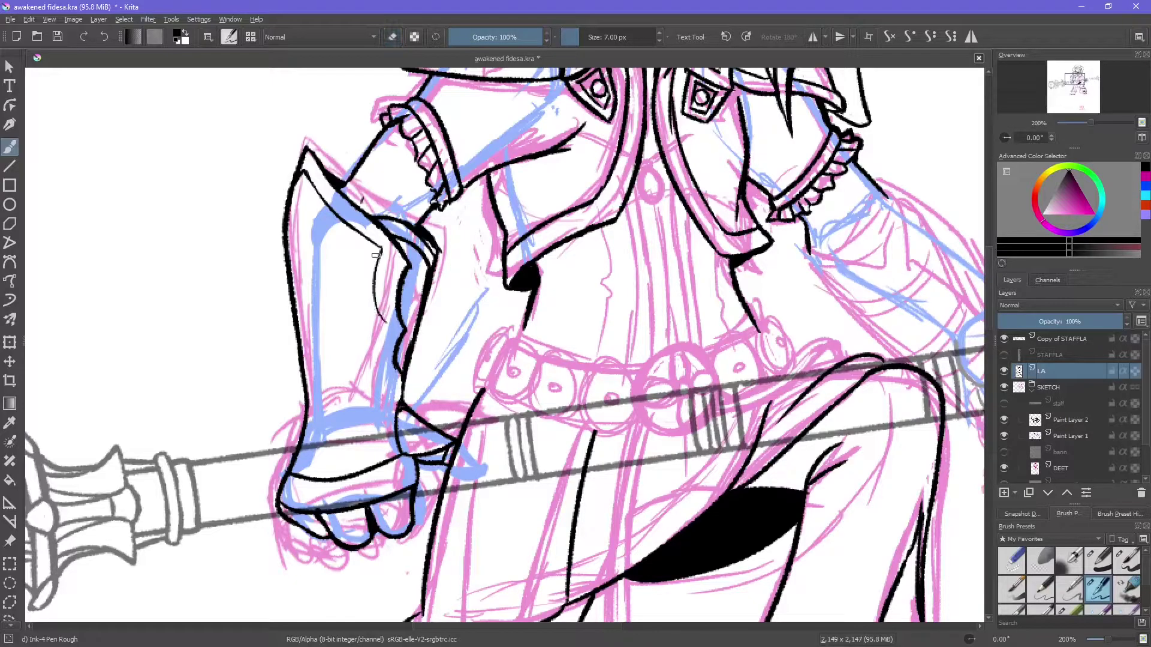
{"action": "left_click_drag", "start_coordinate": [301, 201], "coordinate": [381, 324]}
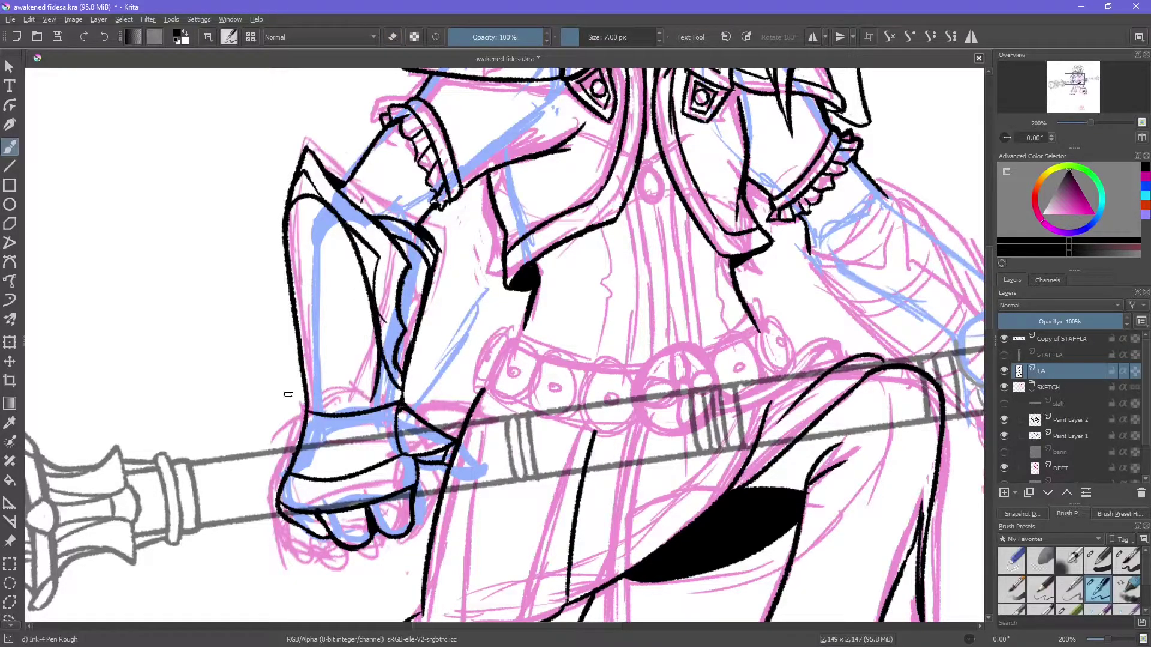
Step: Ink the pointed wrist cuff of the gauntlet and refine the fist's outer edge and finger outlines
{"action": "left_click_drag", "start_coordinate": [302, 444], "coordinate": [396, 391]}
{"action": "key", "text": "e"}
{"action": "left_click_drag", "start_coordinate": [299, 436], "coordinate": [274, 503]}
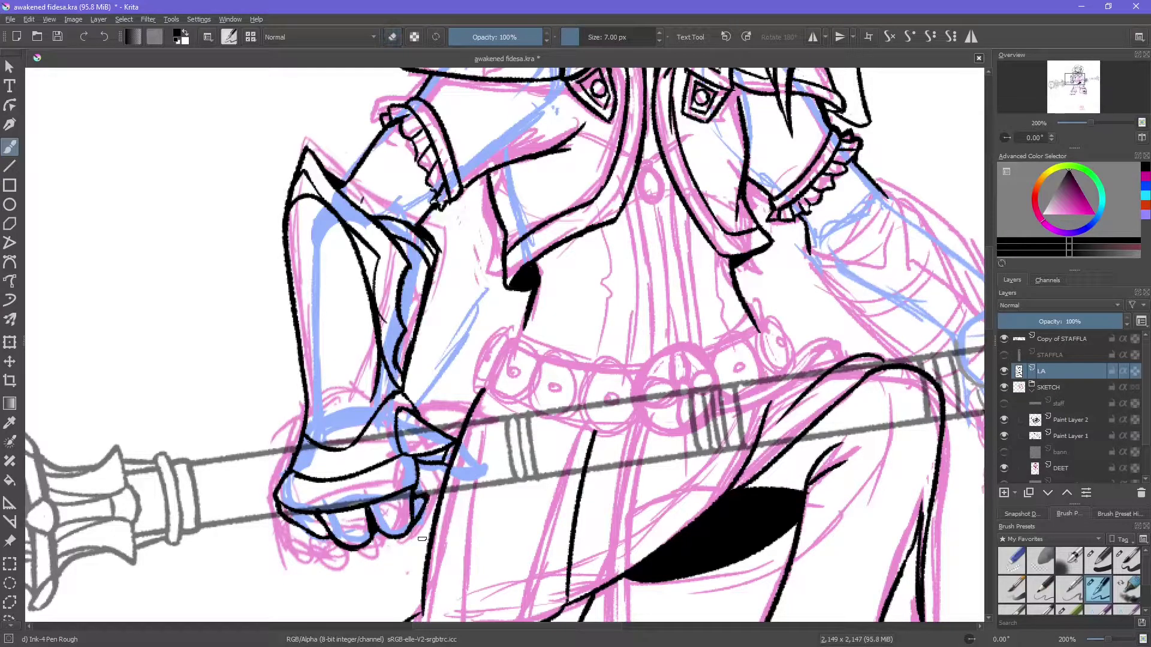
{"action": "key", "text": "e"}
{"action": "key", "text": "e"}
{"action": "mouse_move", "coordinate": [291, 505]}
{"action": "left_mouse_down"}
{"action": "mouse_move", "coordinate": [384, 501]}
{"action": "mouse_move", "coordinate": [342, 519]}
{"action": "left_mouse_up"}
{"action": "key", "text": "e"}
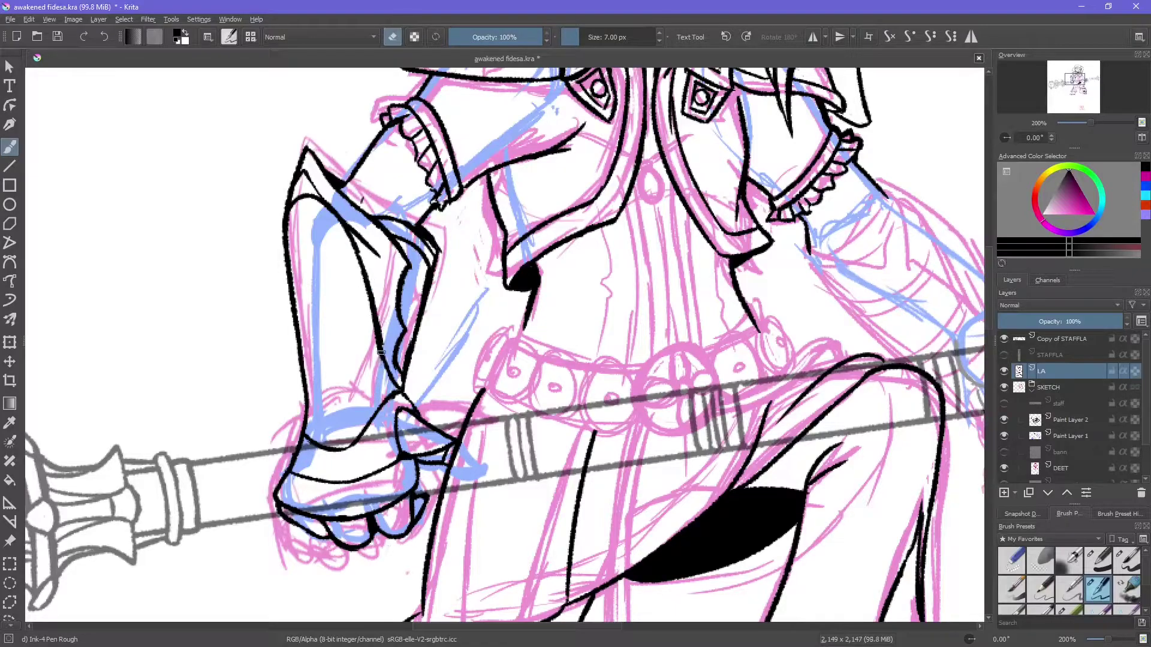
Step: Ink the inset panel, creases and inner-side segment lines on the gauntlet plate, and save the drawing
{"action": "left_click_drag", "start_coordinate": [362, 255], "coordinate": [373, 307]}
{"action": "key", "text": "e"}
{"action": "left_click_drag", "start_coordinate": [382, 266], "coordinate": [393, 329]}
{"action": "key", "text": "e"}
{"action": "mouse_move", "coordinate": [336, 208]}
{"action": "left_mouse_down"}
{"action": "mouse_move", "coordinate": [294, 193]}
{"action": "mouse_move", "coordinate": [350, 336]}
{"action": "left_mouse_up"}
{"action": "left_click_drag", "start_coordinate": [294, 290], "coordinate": [339, 306]}
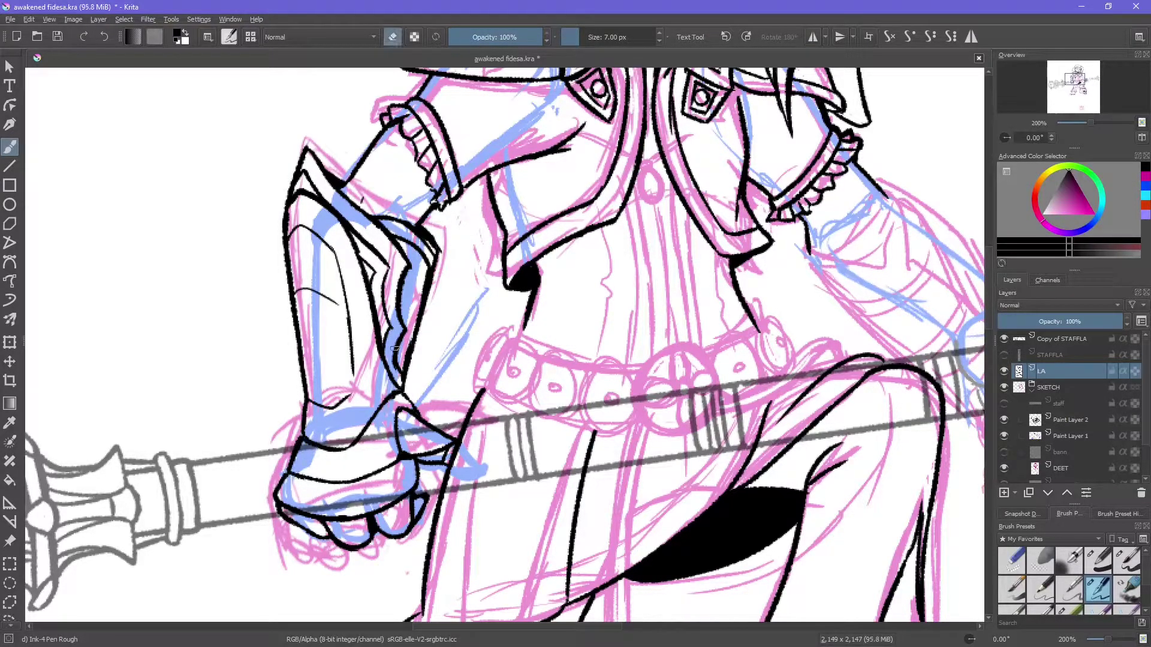
{"action": "key", "text": "e"}
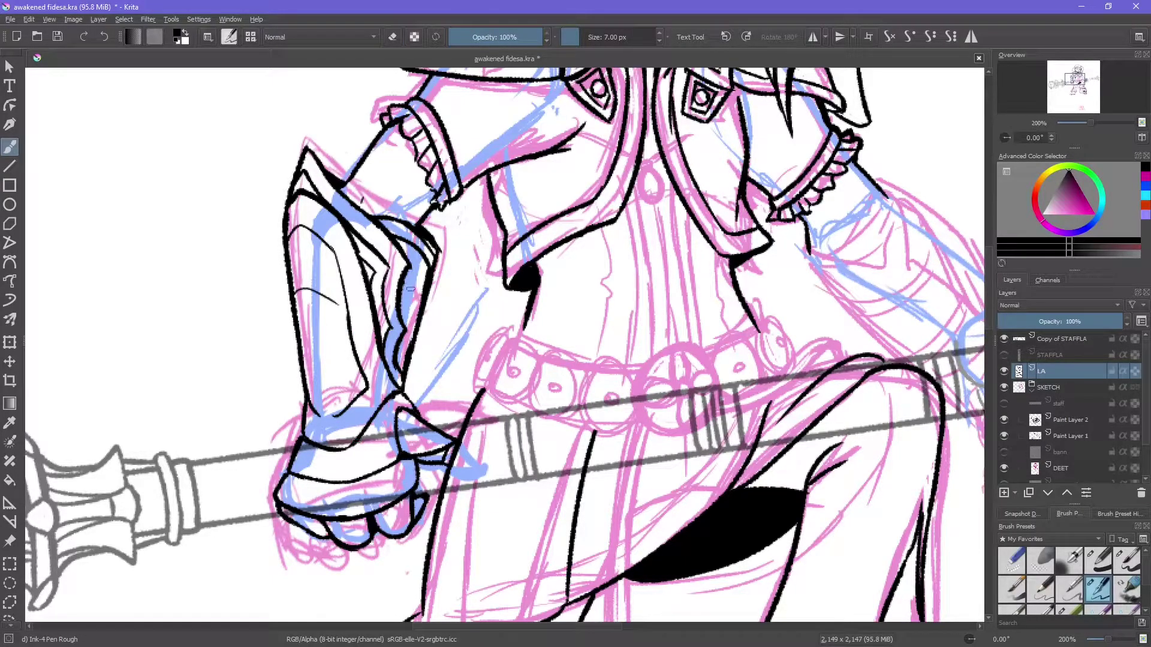
{"action": "key", "text": "ctrl+s"}
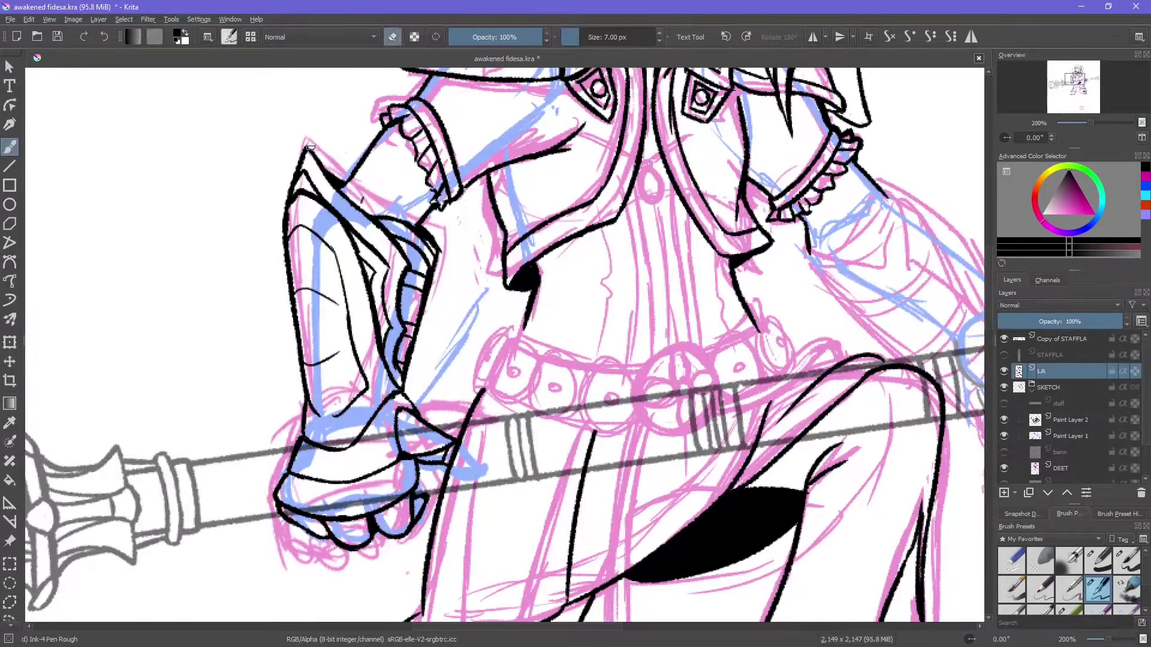
Step: Ink the belt's row of round discs with centre studs and the large round buckle's rings
{"action": "left_click_drag", "start_coordinate": [311, 144], "coordinate": [172, 458]}
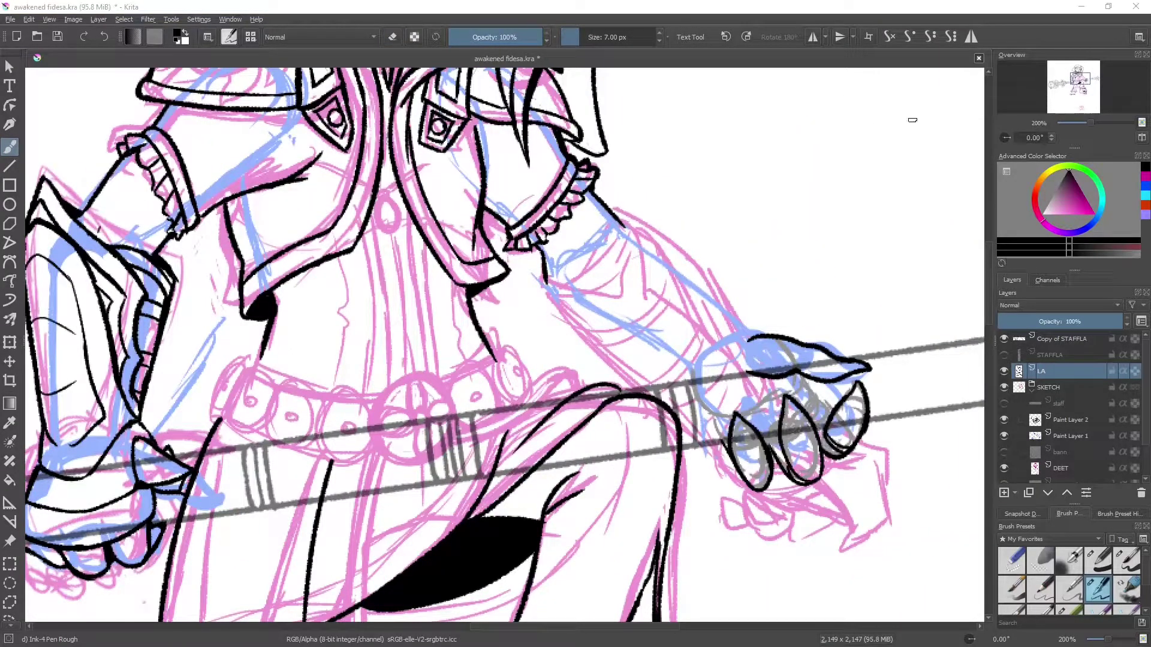
{"action": "key", "text": "e"}
{"action": "left_click", "coordinate": [1086, 89]}
{"action": "left_click_drag", "start_coordinate": [440, 199], "coordinate": [500, 187]}
{"action": "mouse_move", "coordinate": [517, 172]}
{"action": "left_mouse_down"}
{"action": "mouse_move", "coordinate": [549, 231]}
{"action": "mouse_move", "coordinate": [504, 214]}
{"action": "mouse_move", "coordinate": [537, 204]}
{"action": "left_mouse_up"}
{"action": "left_click_drag", "start_coordinate": [384, 210], "coordinate": [384, 211]}
{"action": "left_click_drag", "start_coordinate": [372, 243], "coordinate": [374, 243]}
{"action": "left_click_drag", "start_coordinate": [335, 210], "coordinate": [337, 211]}
{"action": "left_click_drag", "start_coordinate": [320, 233], "coordinate": [321, 233]}
{"action": "mouse_move", "coordinate": [281, 193]}
{"action": "left_mouse_down"}
{"action": "mouse_move", "coordinate": [290, 240]}
{"action": "mouse_move", "coordinate": [276, 222]}
{"action": "left_mouse_up"}
{"action": "mouse_move", "coordinate": [257, 187]}
{"action": "left_mouse_down"}
{"action": "mouse_move", "coordinate": [252, 245]}
{"action": "mouse_move", "coordinate": [386, 205]}
{"action": "mouse_move", "coordinate": [418, 231]}
{"action": "mouse_move", "coordinate": [468, 223]}
{"action": "mouse_move", "coordinate": [456, 222]}
{"action": "left_mouse_up"}
{"action": "key", "text": "e"}
{"action": "key", "text": "e"}
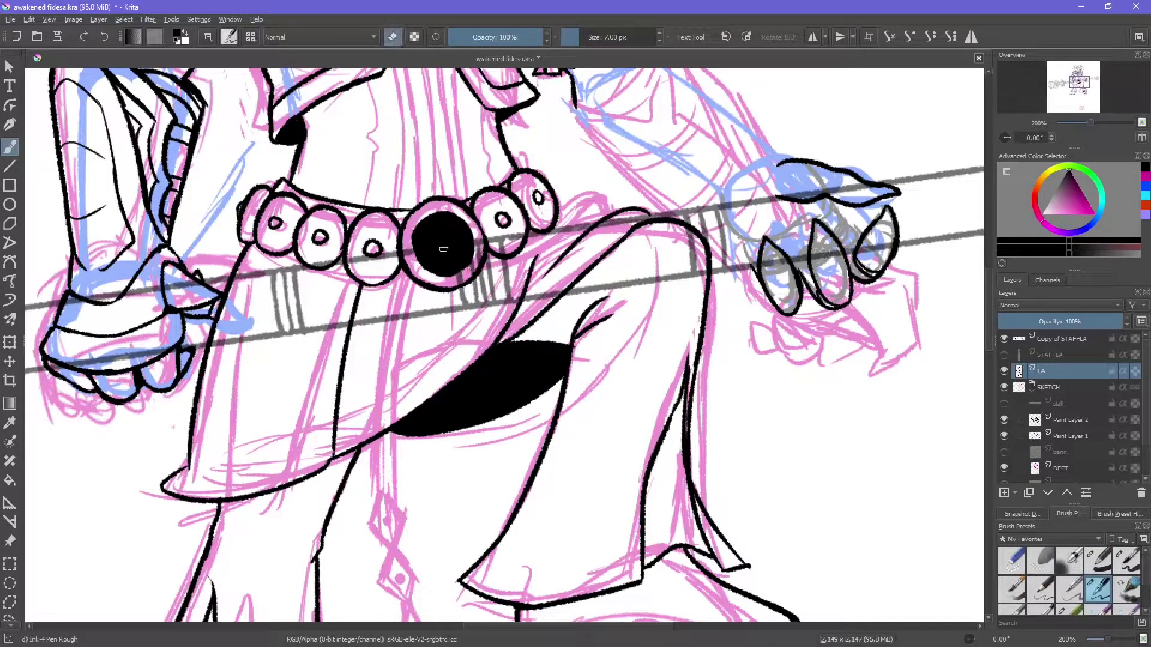
Step: Undo the black fill inside the buckle and ink a rough petal ornament there, checking it in mirrored view
{"action": "key", "text": "ctrl+z"}
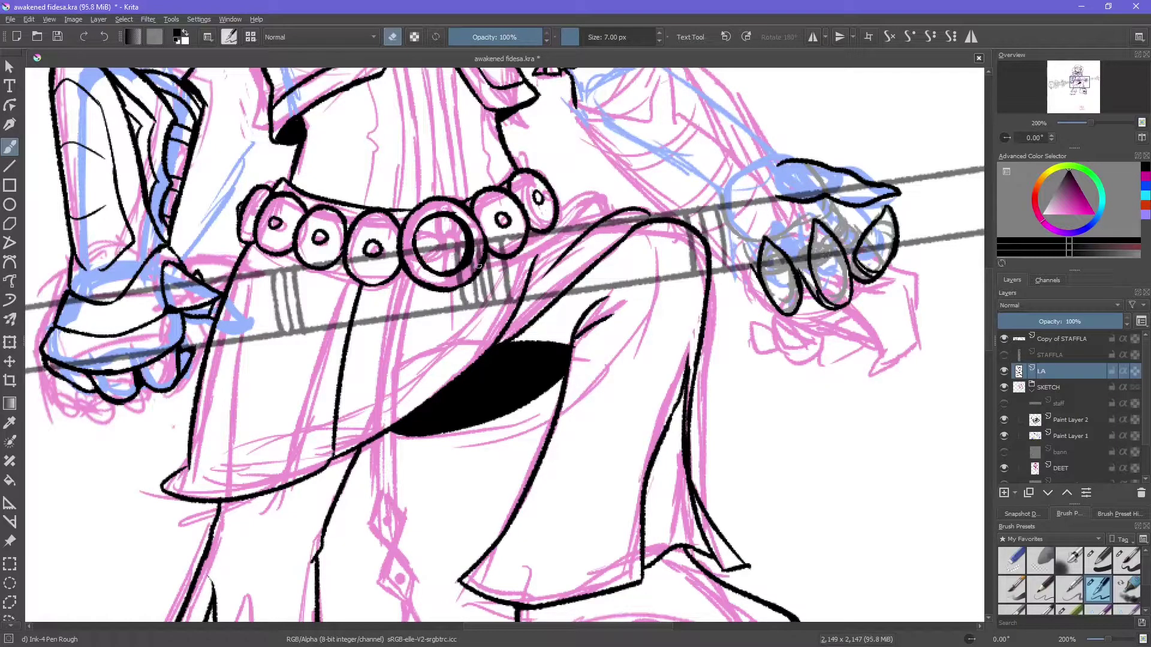
{"action": "left_click_drag", "start_coordinate": [450, 259], "coordinate": [420, 250]}
{"action": "key", "text": "m"}
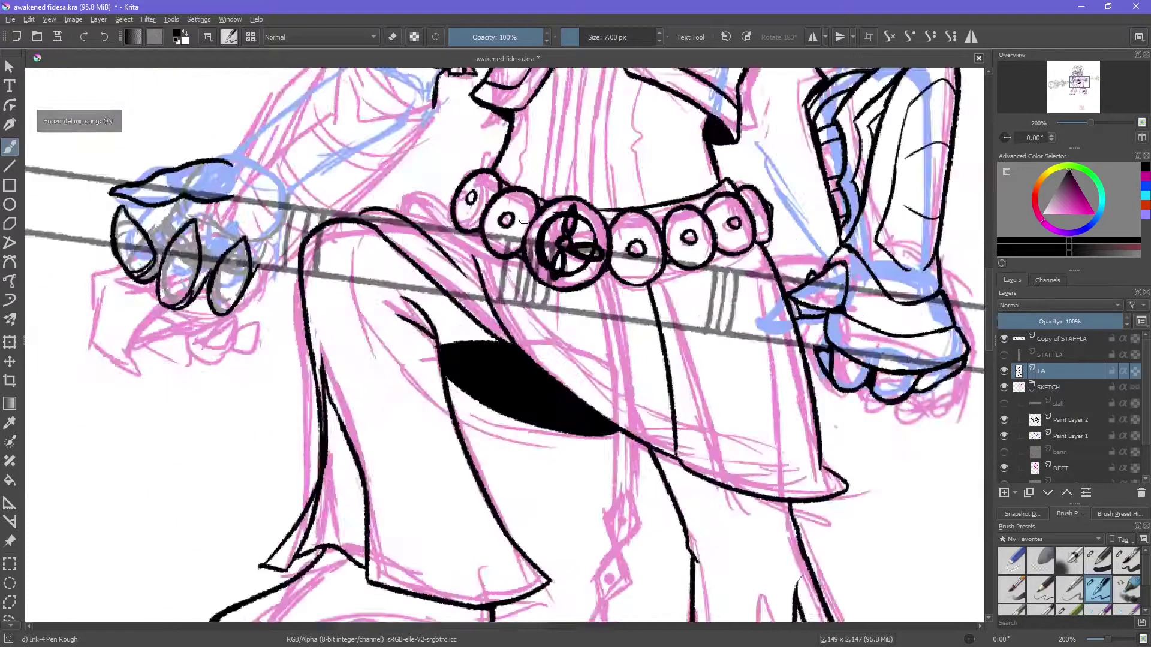
{"action": "key", "text": "m"}
{"action": "scroll", "coordinate": [230, 367], "scroll_direction": "up", "scroll_amount": 1}
Step: Erase the buckle's rough petals and try slimmer petals around a small centre dot
{"action": "key", "text": "e"}
{"action": "mouse_move", "coordinate": [248, 388]}
{"action": "left_mouse_down"}
{"action": "mouse_move", "coordinate": [219, 336]}
{"action": "mouse_move", "coordinate": [246, 402]}
{"action": "left_mouse_up"}
{"action": "key", "text": "e"}
{"action": "key", "text": "e"}
{"action": "key", "text": "e"}
{"action": "key", "text": "e"}
{"action": "mouse_move", "coordinate": [233, 336]}
{"action": "left_mouse_down"}
{"action": "mouse_move", "coordinate": [214, 358]}
{"action": "mouse_move", "coordinate": [228, 384]}
{"action": "left_mouse_up"}
{"action": "key", "text": "e"}
{"action": "left_click_drag", "start_coordinate": [203, 316], "coordinate": [219, 370]}
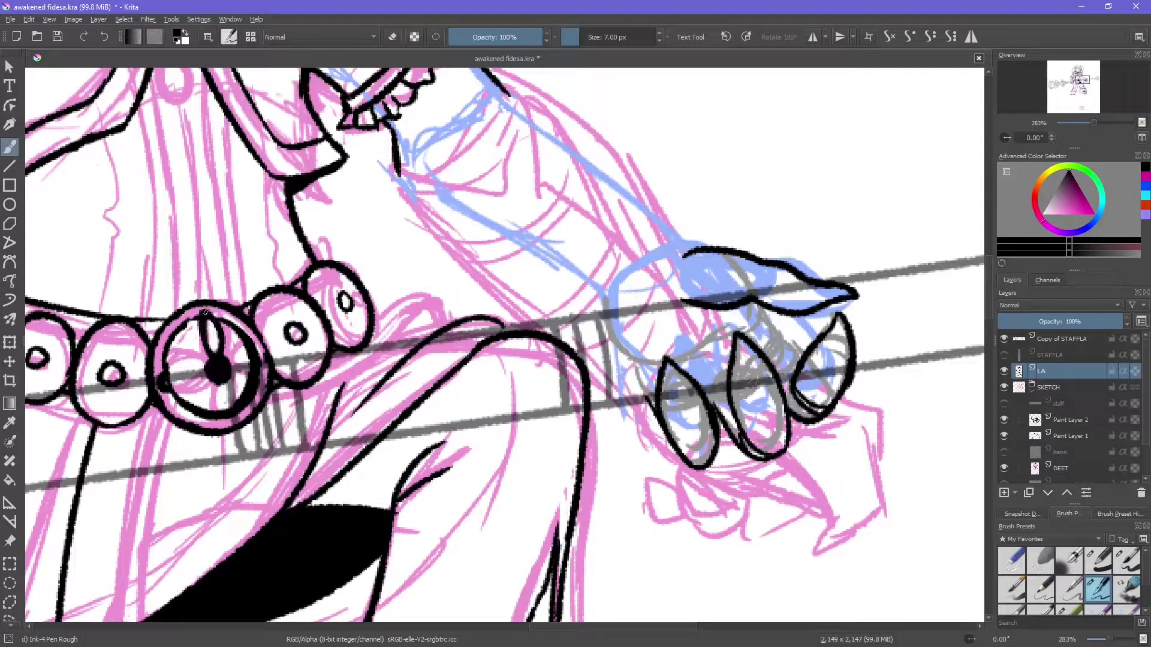
{"action": "key", "text": "e"}
{"action": "mouse_move", "coordinate": [197, 329]}
{"action": "left_mouse_down"}
{"action": "mouse_move", "coordinate": [216, 360]}
{"action": "mouse_move", "coordinate": [215, 328]}
{"action": "left_mouse_up"}
{"action": "key", "text": "e"}
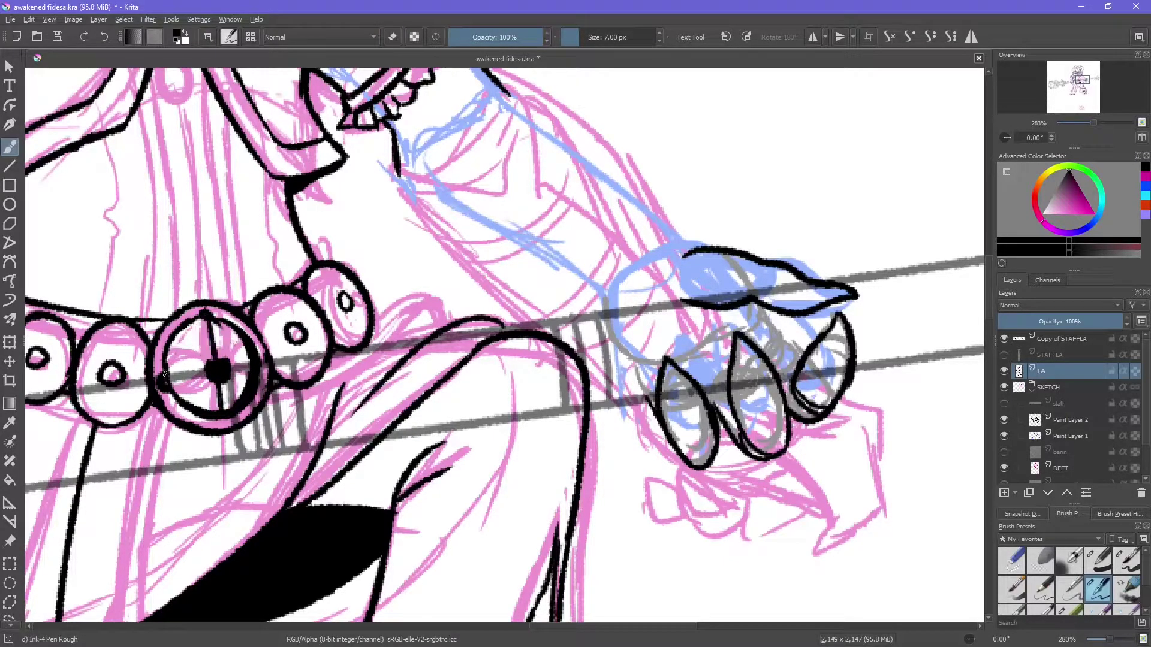
{"action": "left_click_drag", "start_coordinate": [189, 371], "coordinate": [216, 402]}
{"action": "key", "text": "ctrl+z"}
Step: Rework the ornament's strokes inside the buckle ring with only the LA layer visible
{"action": "key", "text": "e"}
{"action": "left_click_drag", "start_coordinate": [198, 324], "coordinate": [249, 384]}
{"action": "key", "text": "e"}
{"action": "key", "text": "e"}
{"action": "left_click", "coordinate": [1004, 371], "text": "shift"}
{"action": "left_click_drag", "start_coordinate": [168, 336], "coordinate": [252, 408]}
{"action": "key", "text": "e"}
Step: Ink a cross-shaped four-petal ornament inside the buckle, undoing and erasing strokes to even out the petals
{"action": "mouse_move", "coordinate": [459, 374]}
{"action": "left_mouse_down"}
{"action": "mouse_move", "coordinate": [540, 353]}
{"action": "mouse_move", "coordinate": [506, 408]}
{"action": "mouse_move", "coordinate": [500, 377]}
{"action": "left_mouse_up"}
{"action": "key", "text": "ctrl+z"}
{"action": "key", "text": "ctrl+z"}
{"action": "left_click_drag", "start_coordinate": [489, 324], "coordinate": [503, 365]}
{"action": "mouse_move", "coordinate": [537, 359]}
{"action": "left_mouse_down"}
{"action": "mouse_move", "coordinate": [520, 391]}
{"action": "mouse_move", "coordinate": [503, 362]}
{"action": "left_mouse_up"}
{"action": "key", "text": "e"}
{"action": "left_click_drag", "start_coordinate": [491, 322], "coordinate": [508, 409]}
{"action": "key", "text": "e"}
{"action": "left_click_drag", "start_coordinate": [458, 376], "coordinate": [501, 374]}
{"action": "left_click_drag", "start_coordinate": [496, 321], "coordinate": [515, 407]}
{"action": "key", "text": "e"}
{"action": "key", "text": "e"}
{"action": "left_click_drag", "start_coordinate": [494, 360], "coordinate": [513, 362]}
{"action": "key", "text": "e"}
Step: Select and transform a small part of the line art, clear the selection and touch up the nearby strokes
{"action": "key", "text": "3"}
{"action": "scroll", "coordinate": [360, 360], "scroll_direction": "up", "scroll_amount": 5}
{"action": "mouse_move", "coordinate": [287, 420]}
{"action": "left_mouse_down"}
{"action": "mouse_move", "coordinate": [320, 517]}
{"action": "mouse_move", "coordinate": [282, 423]}
{"action": "left_mouse_up"}
{"action": "key", "text": "ctrl+t"}
{"action": "key", "text": "Return"}
{"action": "key", "text": "ctrl+shift+a"}
{"action": "key", "text": "b"}
{"action": "left_click_drag", "start_coordinate": [312, 462], "coordinate": [335, 498]}
{"action": "left_click_drag", "start_coordinate": [264, 473], "coordinate": [312, 503]}
{"action": "key", "text": "2"}
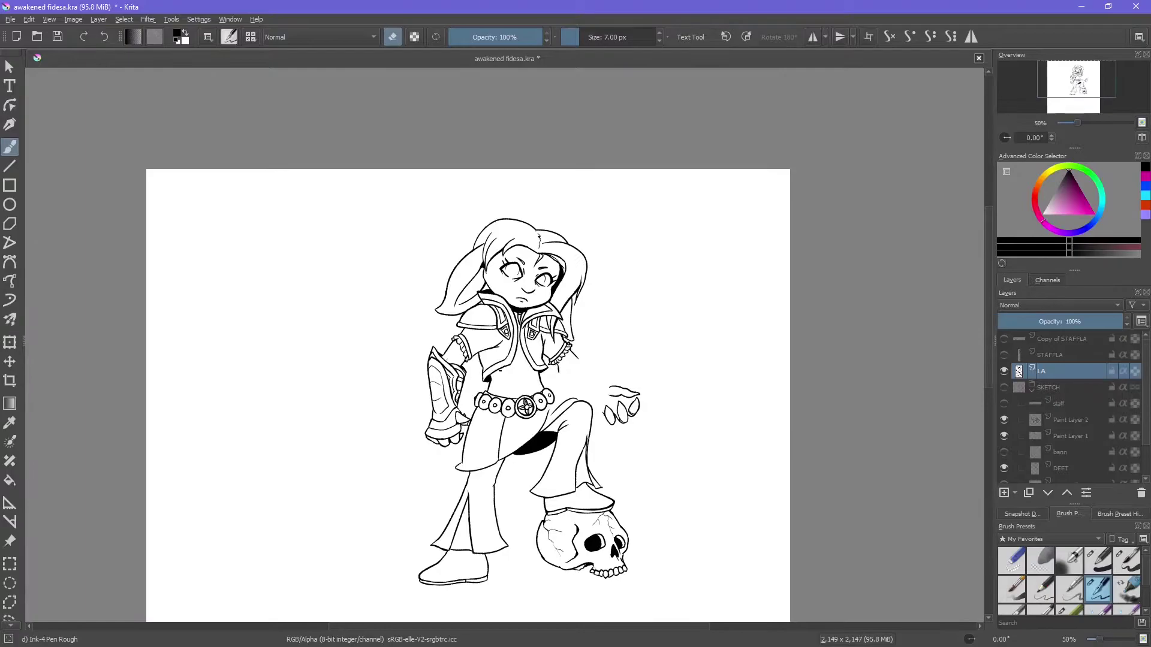
Step: Show the SKETCH group again and ink the folded sash emerging beneath the belt discs and crossing the raised thigh
{"action": "scroll", "coordinate": [530, 493], "scroll_direction": "up", "scroll_amount": 5}
{"action": "key", "text": "m"}
{"action": "mouse_move", "coordinate": [465, 444]}
{"action": "left_mouse_down"}
{"action": "mouse_move", "coordinate": [516, 413]}
{"action": "mouse_move", "coordinate": [387, 525]}
{"action": "left_mouse_up"}
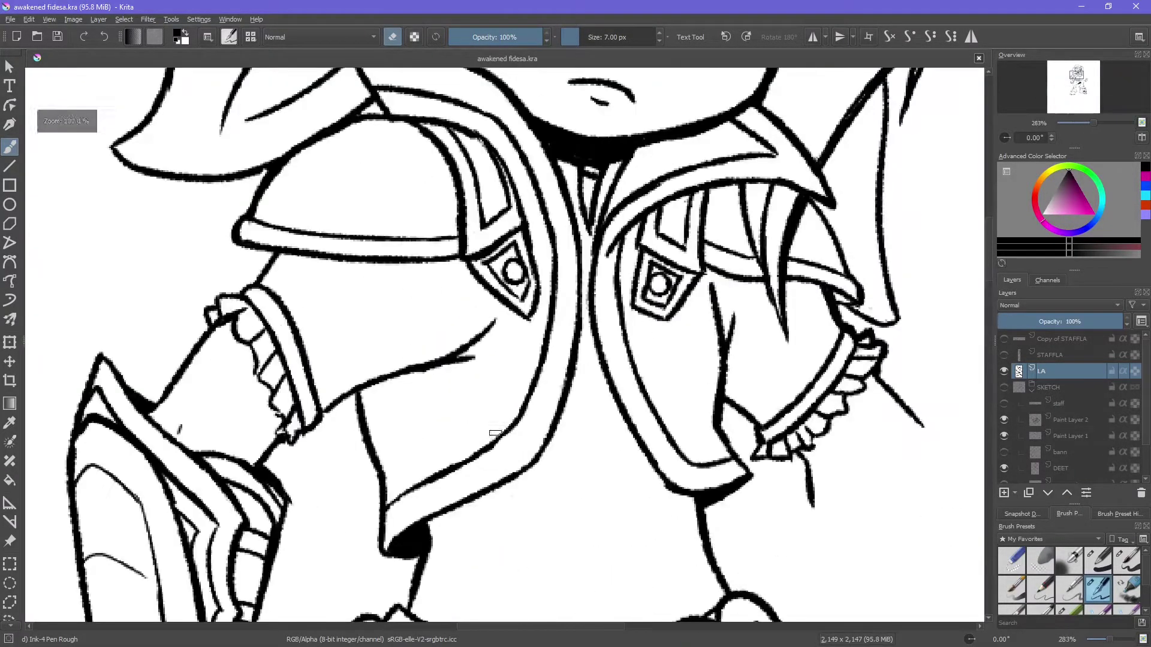
{"action": "left_click", "coordinate": [1004, 387]}
{"action": "left_click", "coordinate": [1078, 89]}
{"action": "left_click_drag", "start_coordinate": [437, 331], "coordinate": [384, 503]}
{"action": "key", "text": "e"}
{"action": "left_click_drag", "start_coordinate": [540, 336], "coordinate": [480, 408]}
{"action": "left_click_drag", "start_coordinate": [311, 528], "coordinate": [401, 479]}
{"action": "left_click_drag", "start_coordinate": [366, 370], "coordinate": [357, 474]}
{"action": "key", "text": "e"}
{"action": "mouse_move", "coordinate": [354, 431]}
{"action": "left_mouse_down"}
{"action": "mouse_move", "coordinate": [282, 539]}
{"action": "mouse_move", "coordinate": [374, 427]}
{"action": "left_mouse_up"}
{"action": "key", "text": "e"}
{"action": "left_click_drag", "start_coordinate": [302, 427], "coordinate": [372, 391]}
{"action": "key", "text": "e"}
{"action": "scroll", "coordinate": [447, 388], "scroll_direction": "up", "scroll_amount": 2}
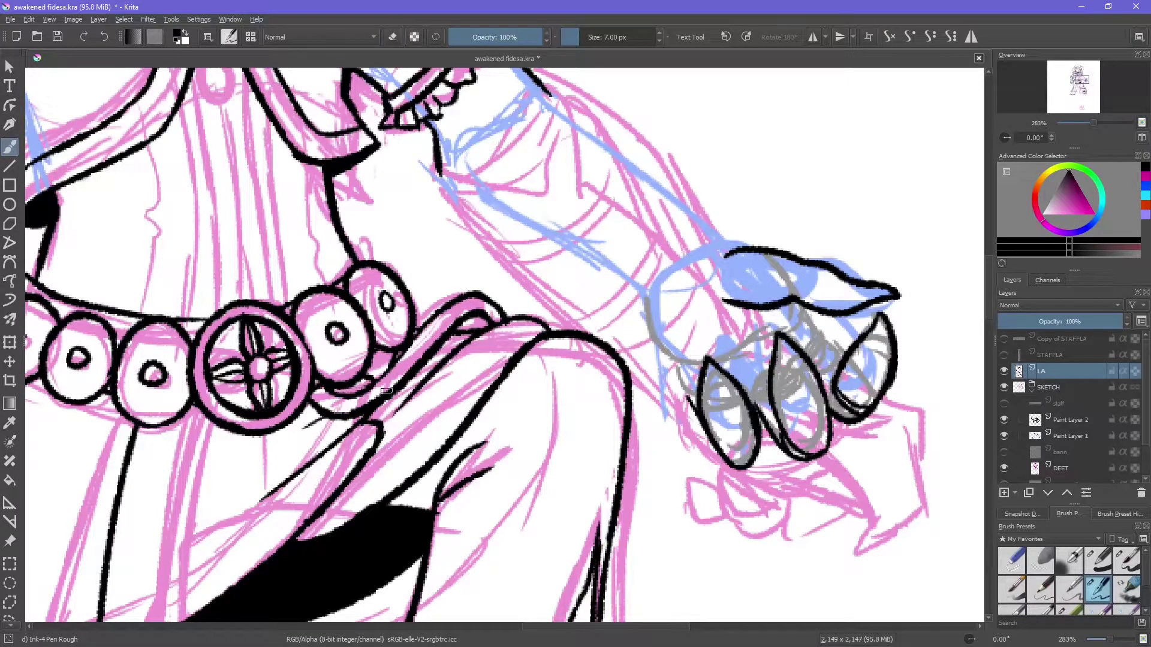
Step: Ink the narrow strap hanging from the belt buckle down over the skirt
{"action": "scroll", "coordinate": [387, 391], "scroll_direction": "down", "scroll_amount": 2}
{"action": "scroll", "coordinate": [455, 395], "scroll_direction": "up", "scroll_amount": 2}
{"action": "mouse_move", "coordinate": [324, 412]}
{"action": "left_mouse_down"}
{"action": "mouse_move", "coordinate": [332, 500]}
{"action": "mouse_move", "coordinate": [292, 498]}
{"action": "mouse_move", "coordinate": [278, 346]}
{"action": "left_mouse_up"}
{"action": "key", "text": "e"}
{"action": "left_click_drag", "start_coordinate": [304, 495], "coordinate": [307, 549]}
{"action": "key", "text": "e"}
{"action": "left_click_drag", "start_coordinate": [291, 557], "coordinate": [318, 508]}
Step: Ink the stripes at the strap's lower end and the studded diamond charms hanging from it
{"action": "scroll", "coordinate": [292, 349], "scroll_direction": "down", "scroll_amount": 3}
{"action": "left_click_drag", "start_coordinate": [236, 370], "coordinate": [239, 397]}
{"action": "key", "text": "e"}
{"action": "scroll", "coordinate": [258, 389], "scroll_direction": "down", "scroll_amount": 3}
{"action": "scroll", "coordinate": [469, 354], "scroll_direction": "up", "scroll_amount": 4}
{"action": "key", "text": "e"}
{"action": "left_click_drag", "start_coordinate": [595, 329], "coordinate": [361, 449]}
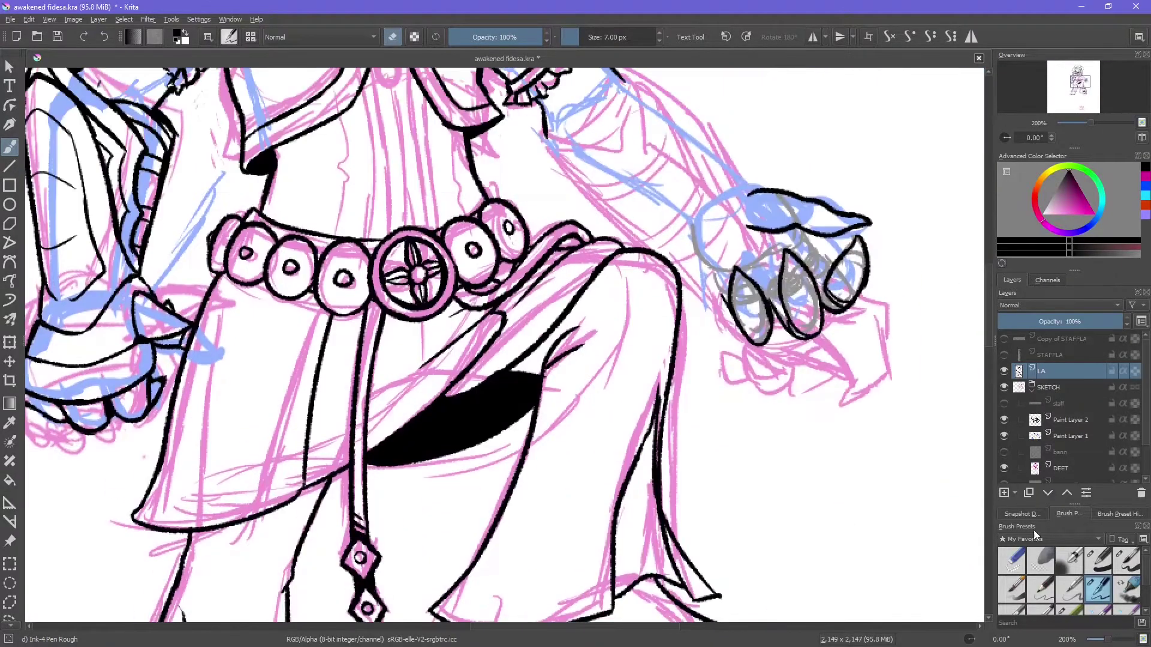
Step: Add a new paint layer and ink the trim lines along the skirt's slanted overlapping edge
{"action": "key", "text": "Insert"}
{"action": "key", "text": "e"}
{"action": "mouse_move", "coordinate": [503, 315]}
{"action": "left_mouse_down"}
{"action": "mouse_move", "coordinate": [333, 462]}
{"action": "mouse_move", "coordinate": [487, 364]}
{"action": "mouse_move", "coordinate": [280, 479]}
{"action": "left_mouse_up"}
{"action": "key", "text": "e"}
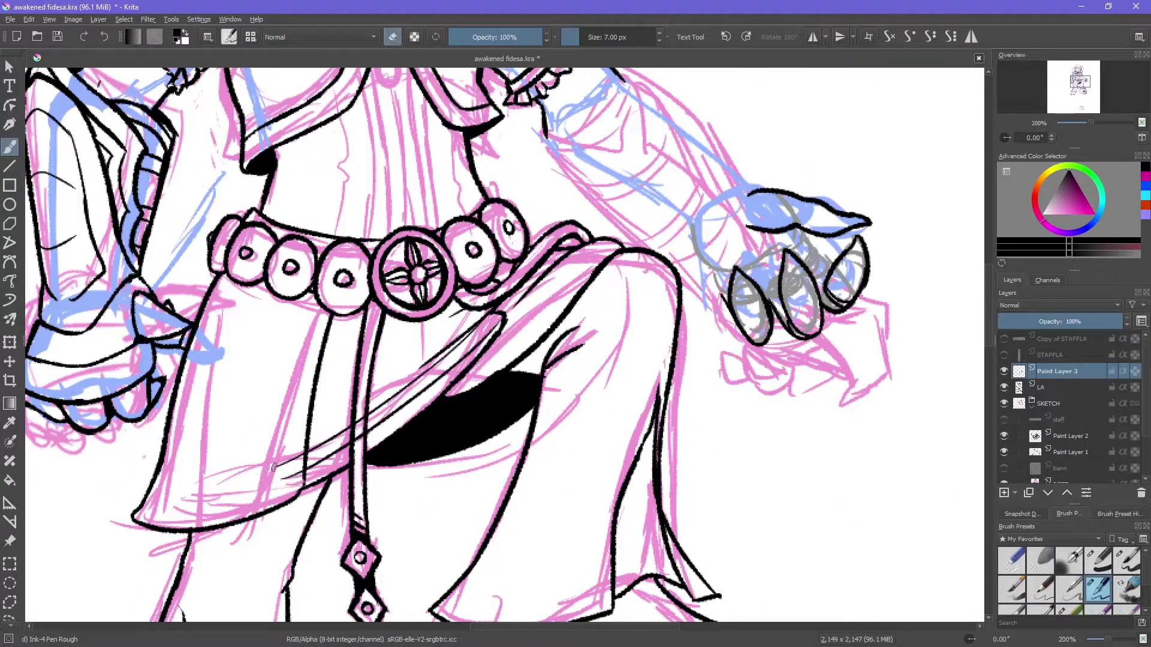
Step: Ink the bodice's side creases and the centre seam lines running down to the buckle
{"action": "left_click_drag", "start_coordinate": [480, 270], "coordinate": [510, 575]}
{"action": "key", "text": "e"}
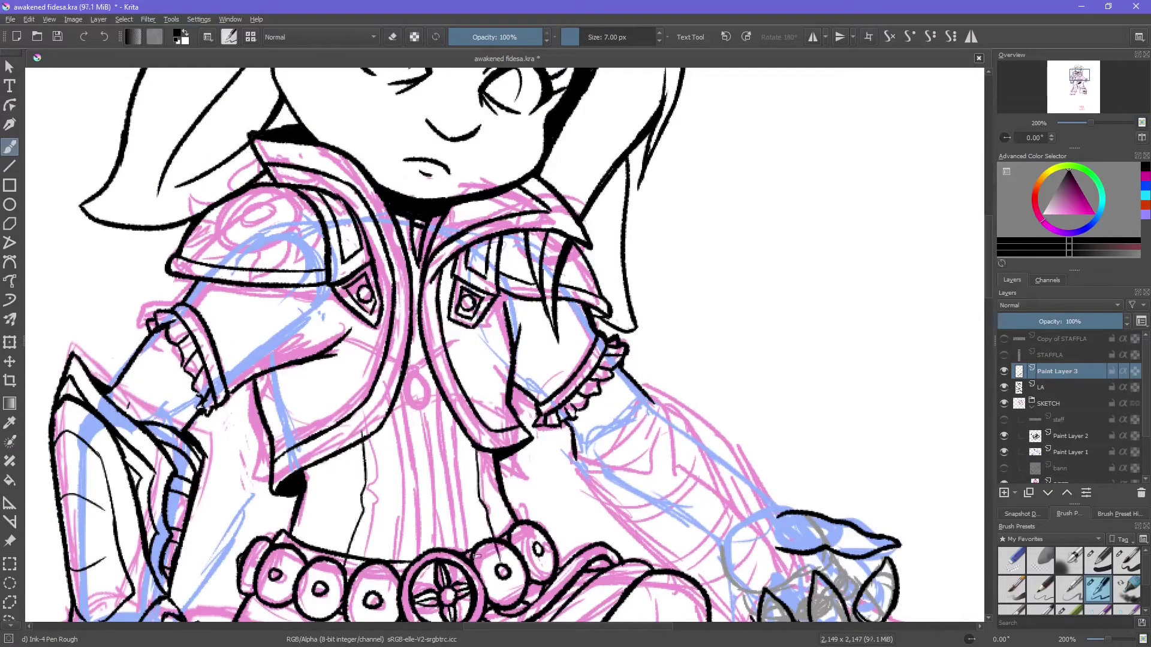
{"action": "mouse_move", "coordinate": [437, 548]}
{"action": "left_mouse_down"}
{"action": "mouse_move", "coordinate": [429, 364]}
{"action": "mouse_move", "coordinate": [437, 547]}
{"action": "left_mouse_up"}
{"action": "key", "text": "e"}
{"action": "key", "text": "e"}
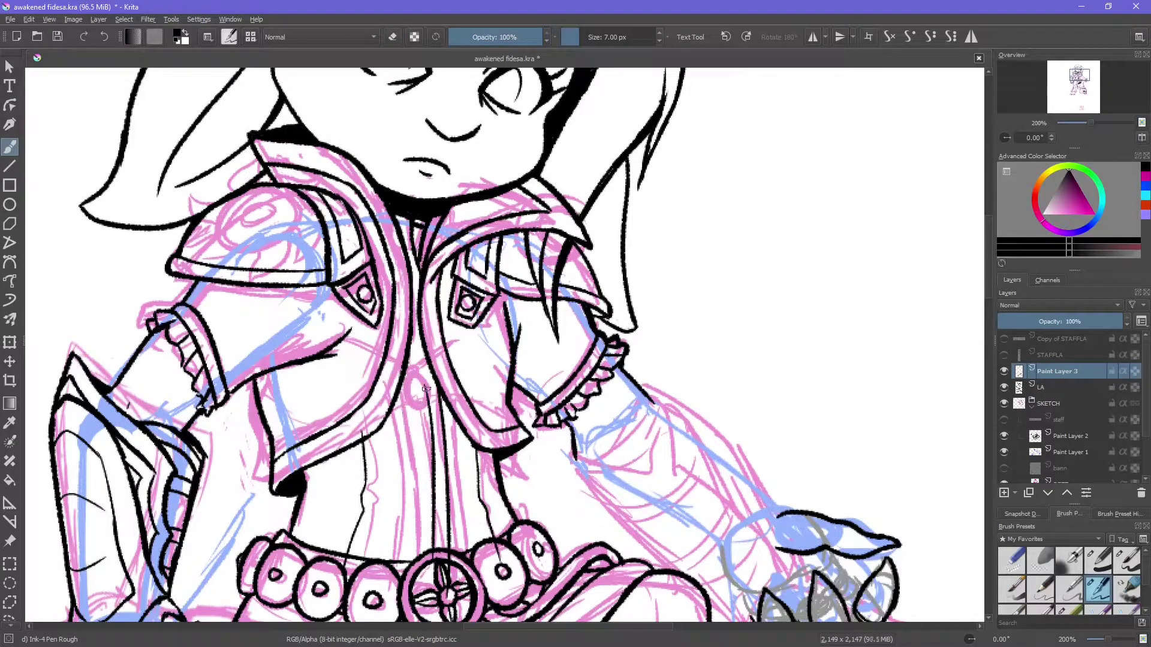
Step: Ink the oval pendant with two beads above it on the LA layer, and return to Paint Layer 3
{"action": "key", "text": "Page_Down"}
{"action": "left_click_drag", "start_coordinate": [420, 388], "coordinate": [418, 281]}
{"action": "key", "text": "e"}
{"action": "key", "text": "Page_Up"}
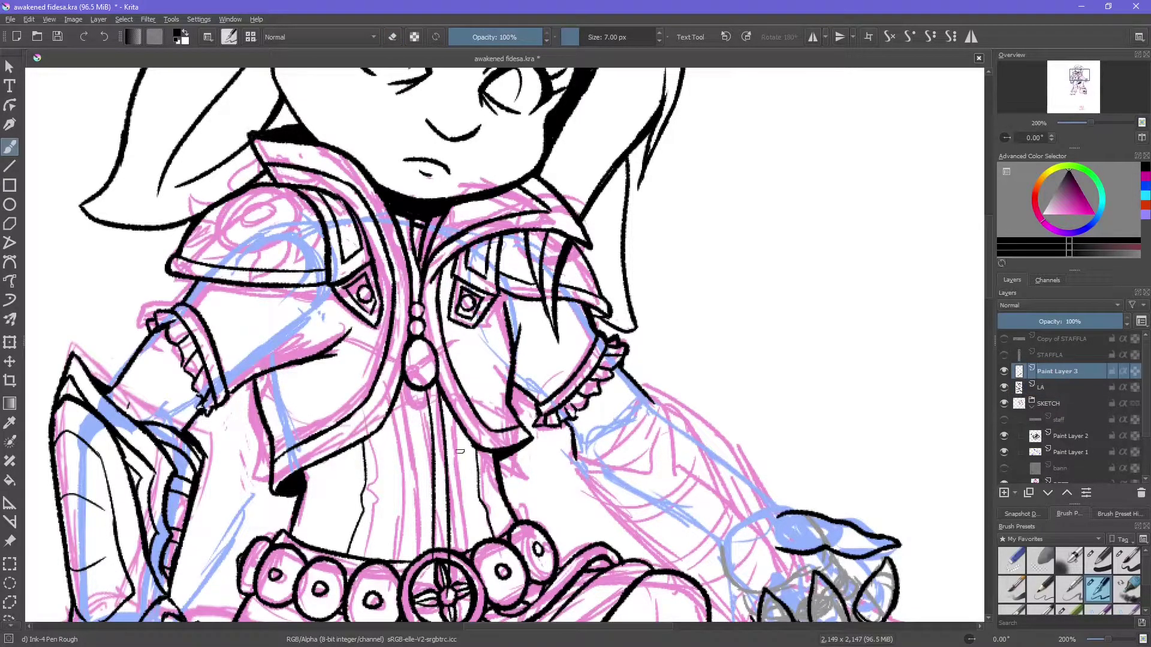
Step: Hide the sketch and redraw the bodice's centre band from the pendant to the buckle with cleaner lines
{"action": "key", "text": "ctrl+h"}
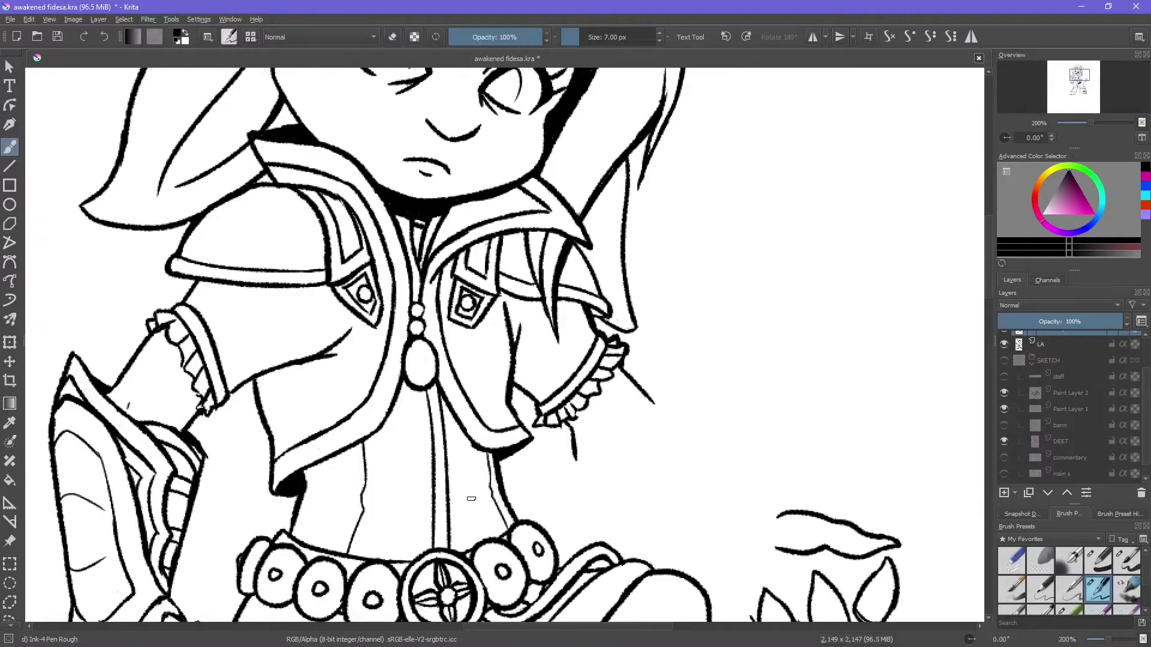
{"action": "key", "text": "e"}
{"action": "left_click_drag", "start_coordinate": [446, 383], "coordinate": [441, 549]}
{"action": "key", "text": "e"}
{"action": "left_click_drag", "start_coordinate": [423, 348], "coordinate": [446, 557]}
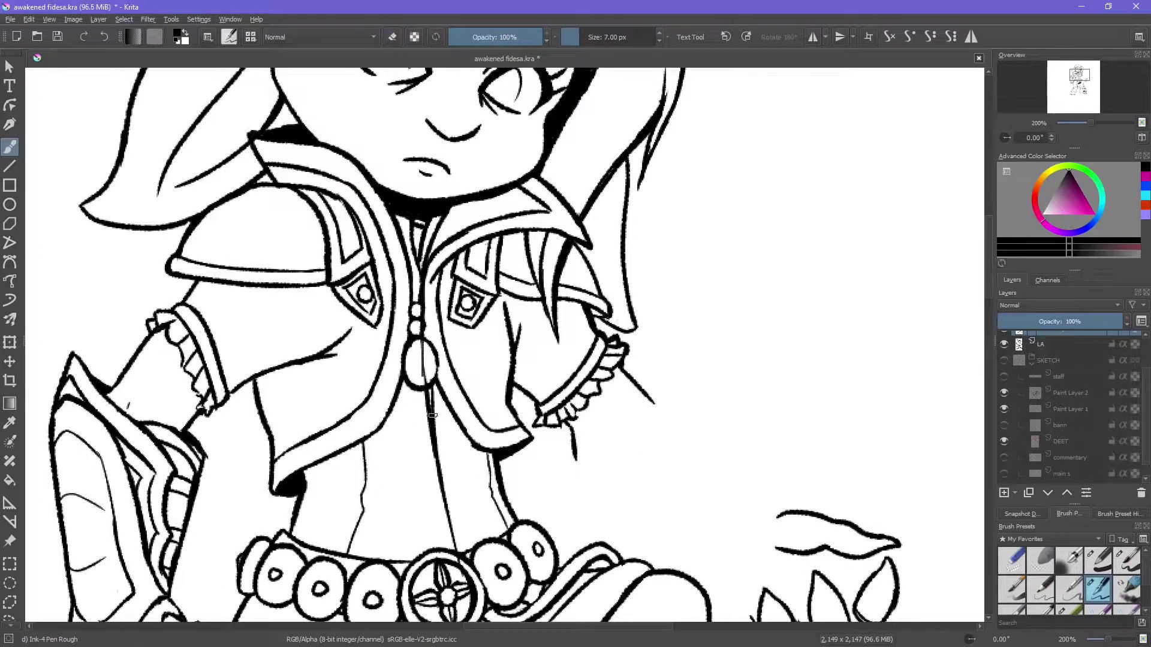
{"action": "left_click_drag", "start_coordinate": [419, 391], "coordinate": [431, 549]}
{"action": "key", "text": "ctrl+z"}
{"action": "left_click_drag", "start_coordinate": [414, 390], "coordinate": [431, 547]}
{"action": "left_click_drag", "start_coordinate": [442, 395], "coordinate": [452, 550]}
{"action": "key", "text": "ctrl+z"}
{"action": "key", "text": "ctrl+z"}
{"action": "mouse_move", "coordinate": [445, 396]}
{"action": "left_mouse_down"}
{"action": "mouse_move", "coordinate": [463, 552]}
{"action": "mouse_move", "coordinate": [427, 550]}
{"action": "left_mouse_up"}
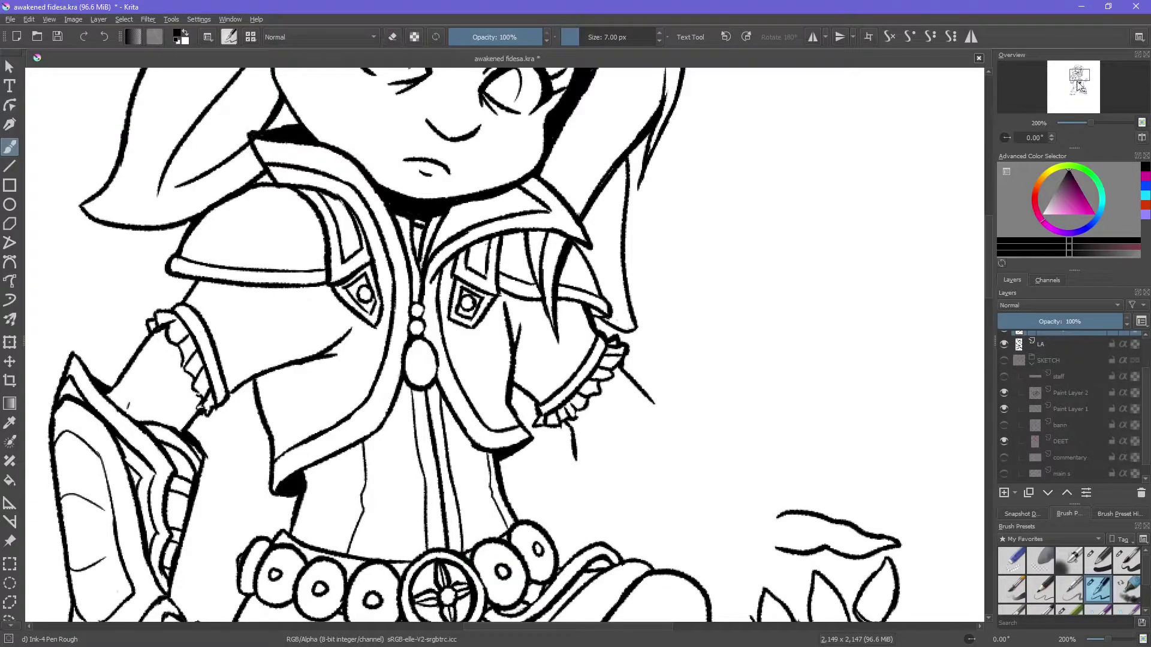
Step: Merge Paint Layer 3 into the LA layer
{"action": "left_click", "coordinate": [1073, 97]}
{"action": "key", "text": "e"}
{"action": "key", "text": "minus"}
{"action": "key", "text": "minus"}
{"action": "key", "text": "minus"}
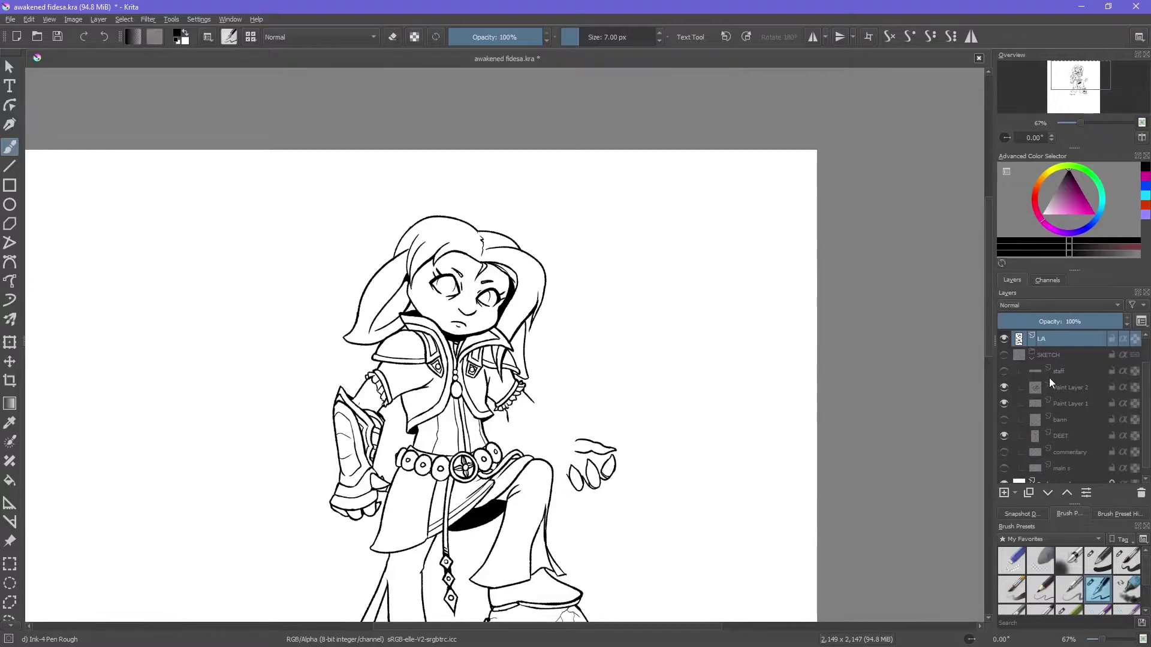
Step: Show the SKETCH group and the staff line art again, and add a transparency mask to the staff layer
{"action": "left_click", "coordinate": [1004, 355]}
{"action": "scroll", "coordinate": [1063, 359], "scroll_direction": "up", "scroll_amount": 2}
{"action": "left_click", "coordinate": [1004, 339]}
{"action": "left_click", "coordinate": [1041, 337]}
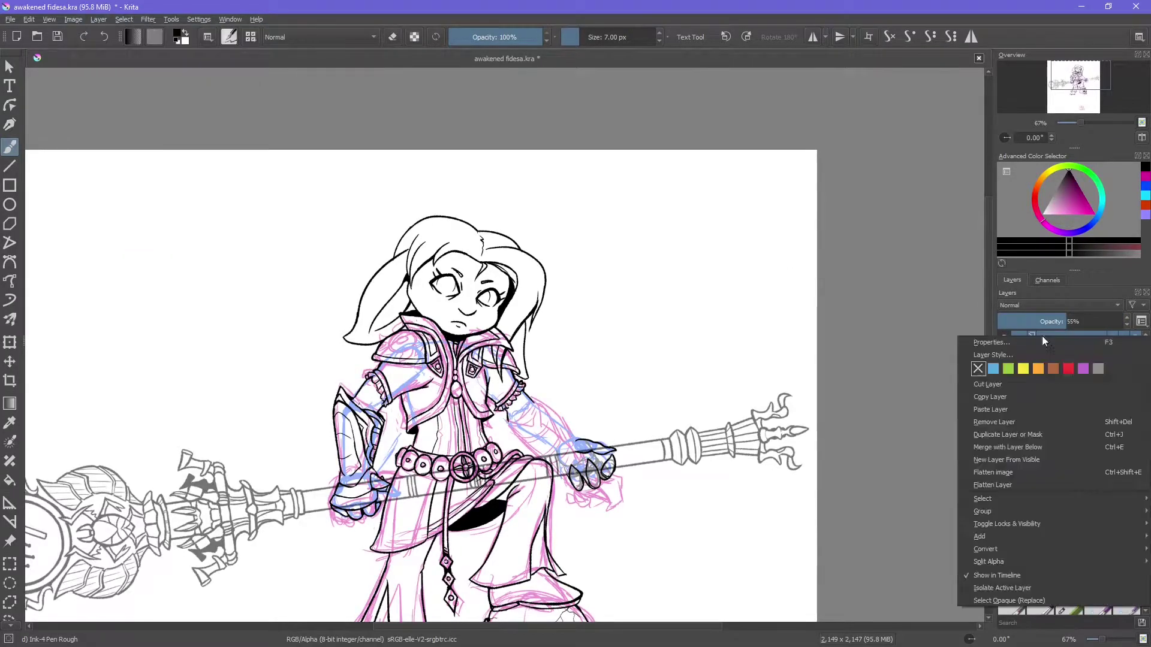
{"action": "scroll", "coordinate": [1042, 360], "scroll_direction": "down", "scroll_amount": 2}
Step: Mask the shaft over both hands with the Basic-1 brush at 22 px, and set the staff layer, renamed LE STAFF, to full opacity
{"action": "key", "text": "plus"}
{"action": "key", "text": "plus"}
{"action": "key", "text": "plus"}
{"action": "scroll", "coordinate": [504, 345], "scroll_direction": "down", "scroll_amount": 3}
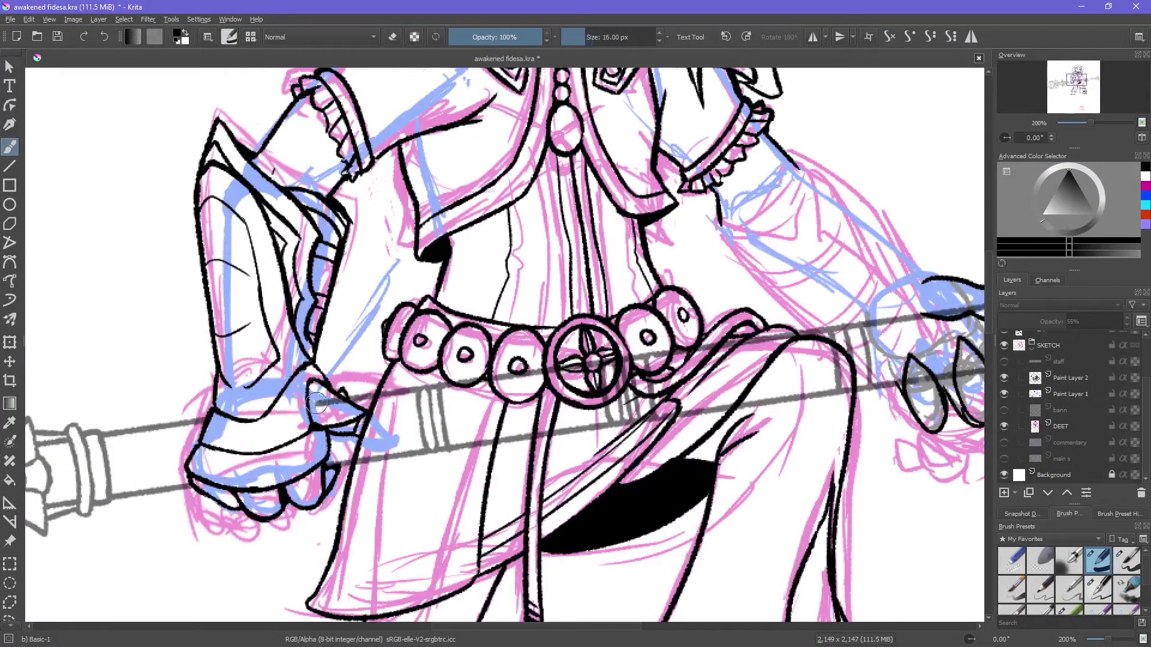
{"action": "key", "text": "bracketleft"}
{"action": "key", "text": "bracketleft"}
{"action": "left_click_drag", "start_coordinate": [828, 354], "coordinate": [360, 330]}
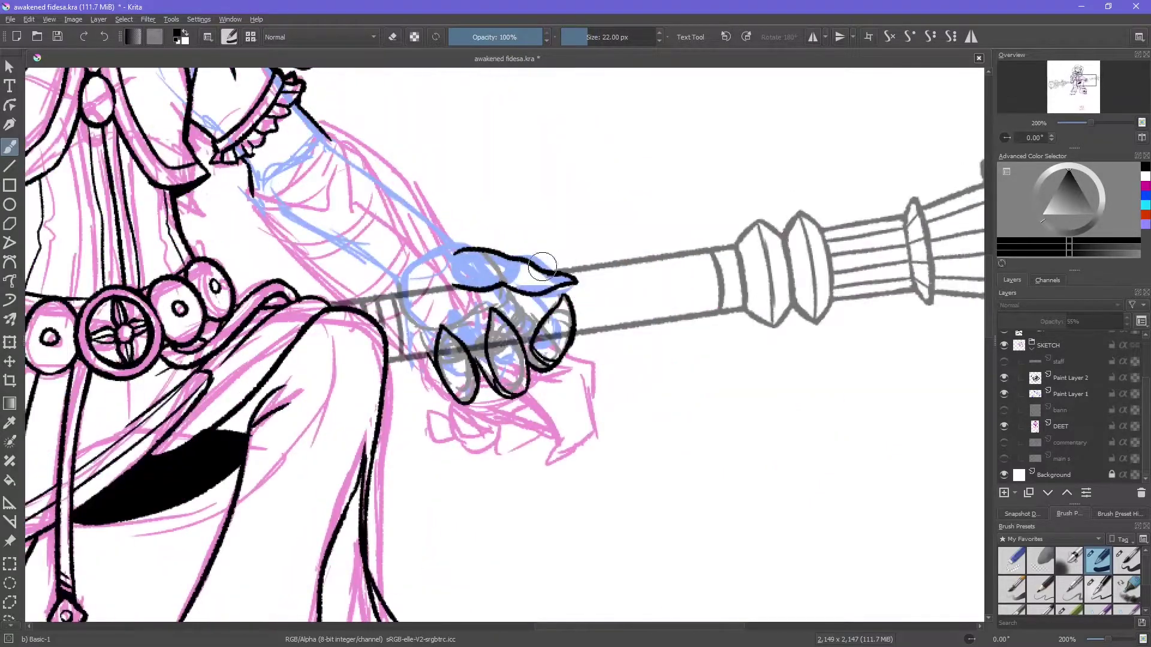
{"action": "scroll", "coordinate": [1061, 390], "scroll_direction": "up", "scroll_amount": 2}
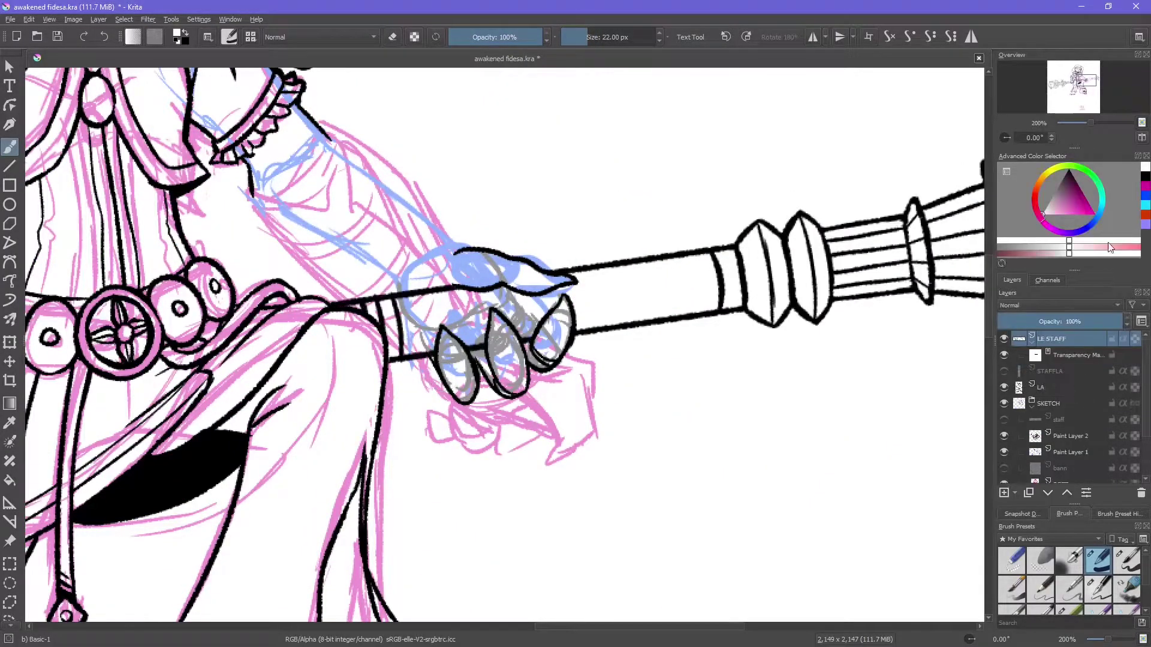
Step: Select the SKETCH group and hide Paint Layer 2 inside it
{"action": "left_click", "coordinate": [1103, 404]}
{"action": "left_click", "coordinate": [1004, 436]}
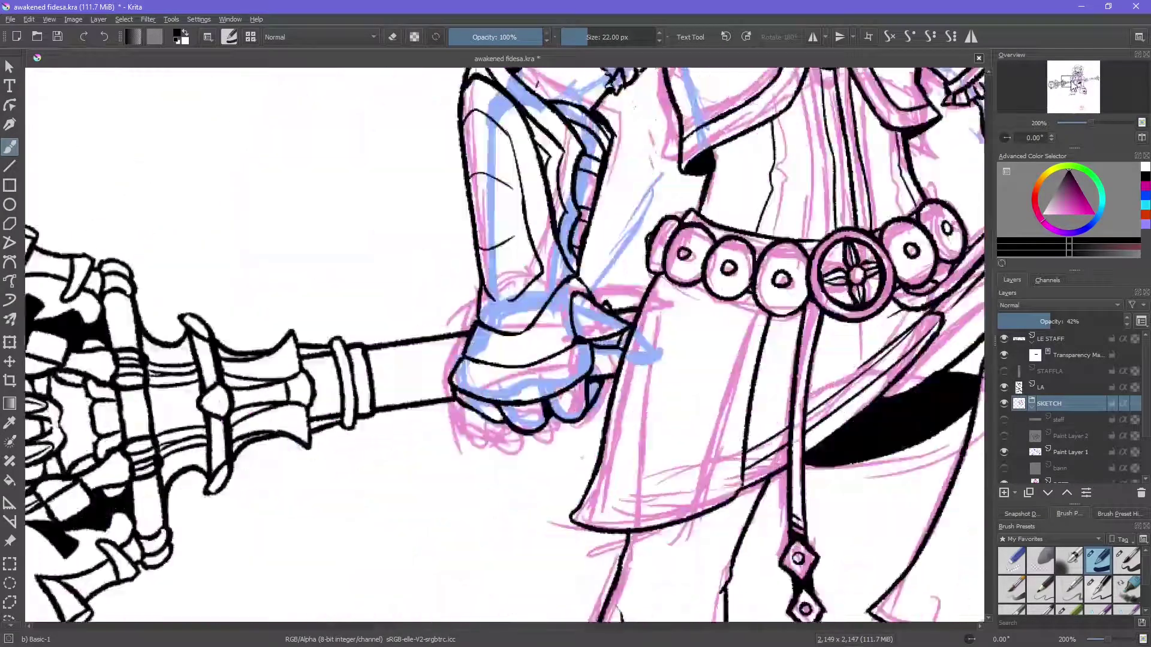
Step: Show the bann sketch layer inside the SKETCH group in place of the DEET layer
{"action": "scroll", "coordinate": [1068, 419], "scroll_direction": "down", "scroll_amount": 1}
{"action": "left_click", "coordinate": [1004, 417]}
{"action": "left_click", "coordinate": [1061, 418]}
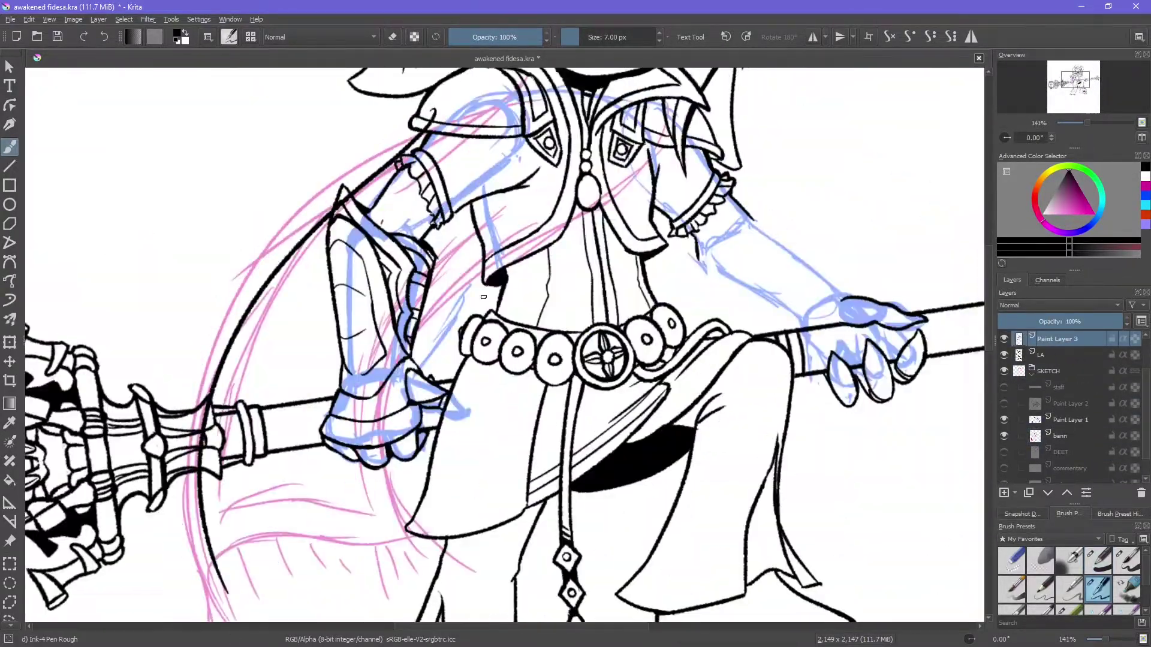
Step: Ink the banner's ragged lower hem and inner edge below the staff, and clean up overlaps with the Basic-1 brush as eraser
{"action": "left_click_drag", "start_coordinate": [381, 257], "coordinate": [357, 215]}
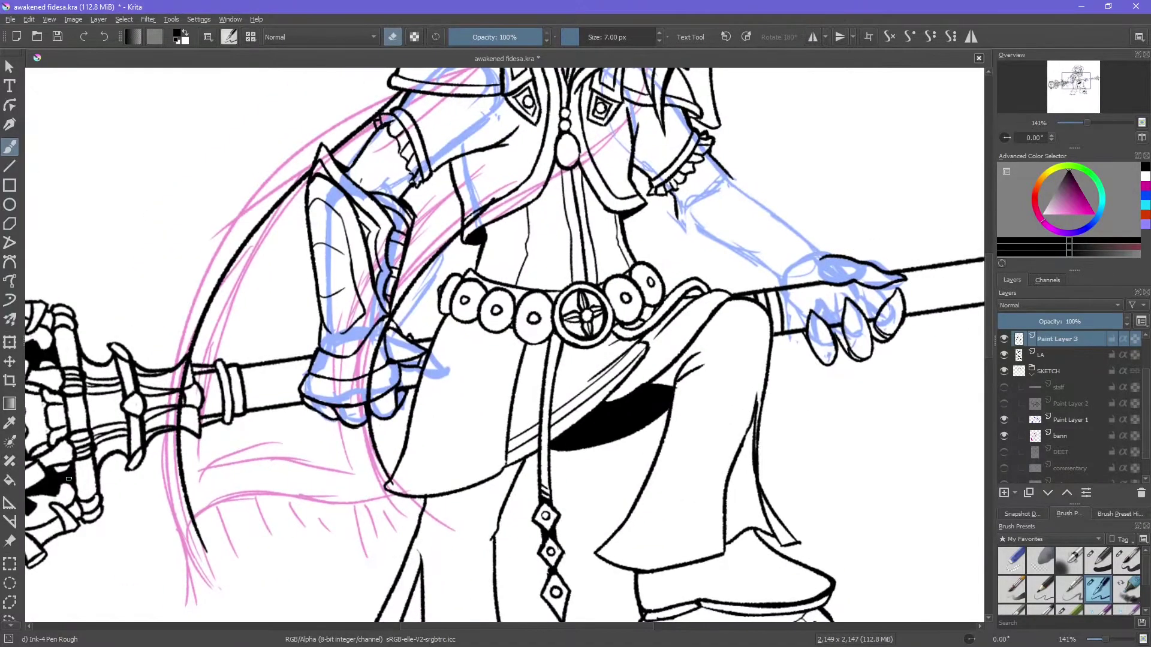
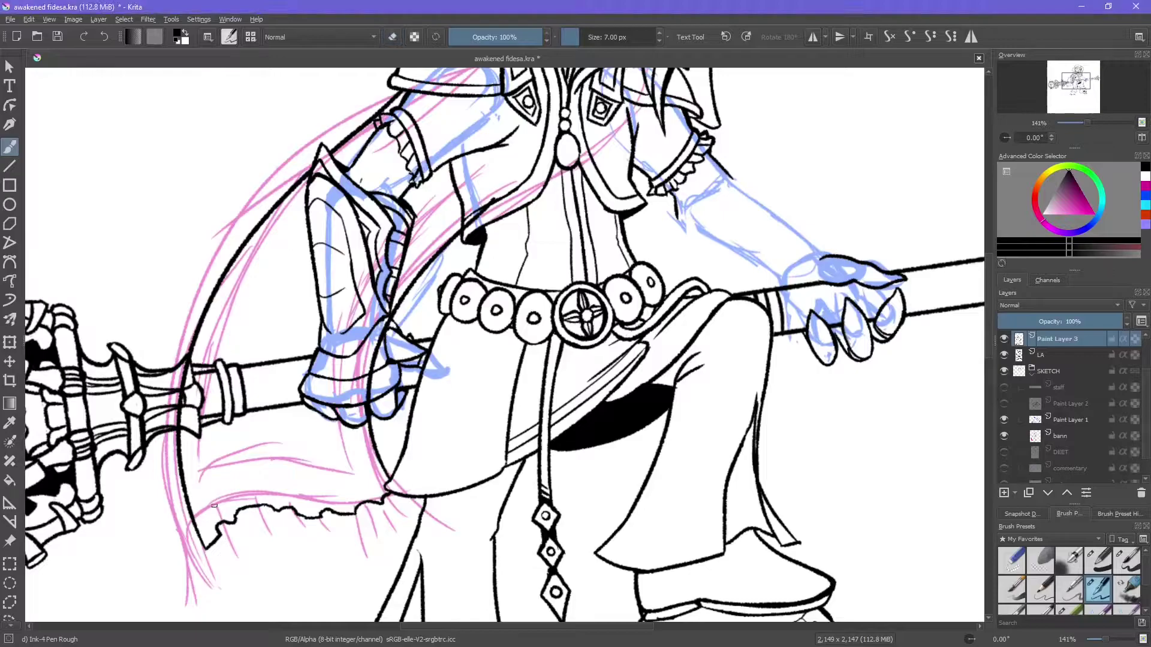
{"action": "left_click", "coordinate": [1093, 551]}
{"action": "key", "text": "e"}
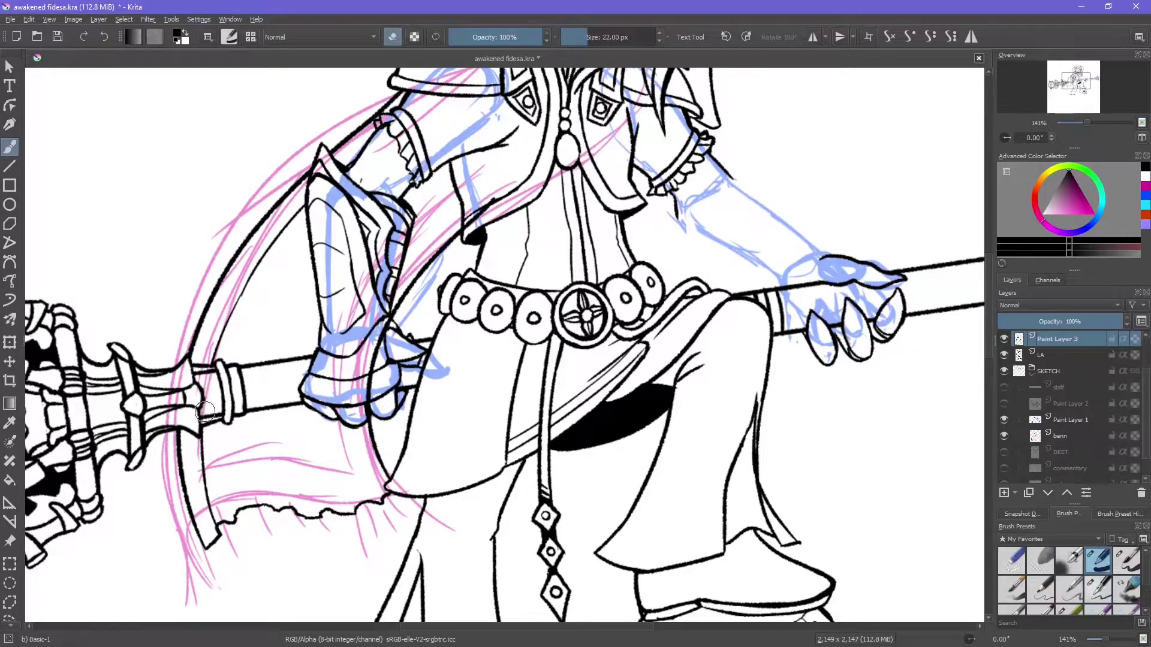
{"action": "left_click", "coordinate": [1099, 588]}
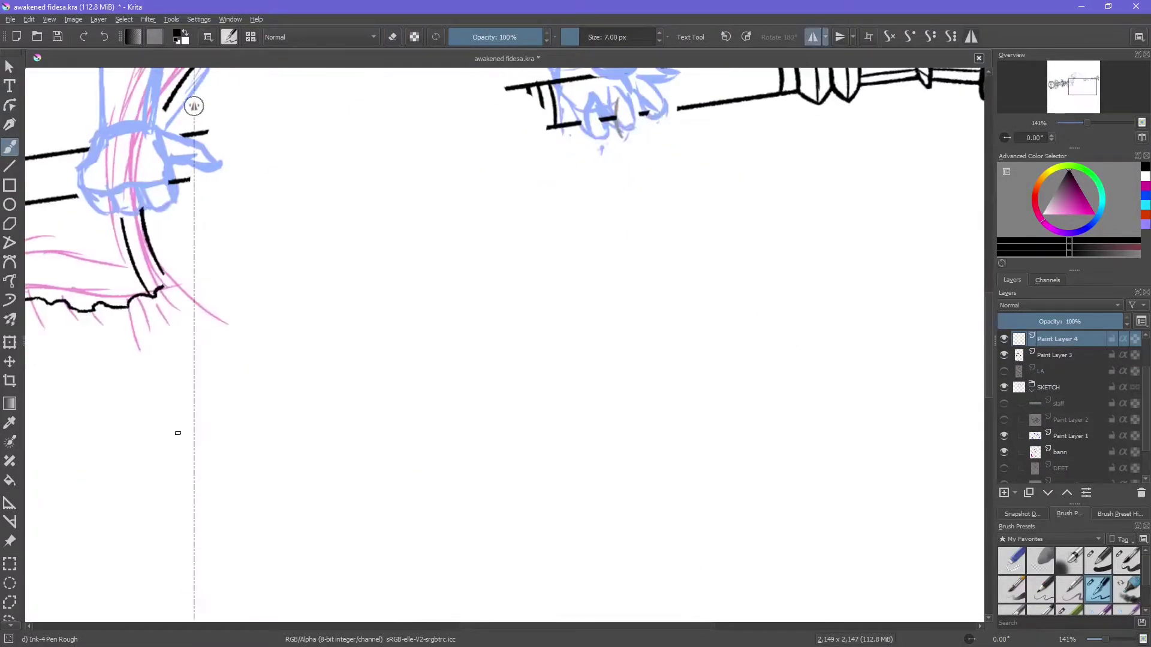
Step: With horizontal mirroring, draw a symmetrical emblem on Paint Layer 4: round head, clawed centre and large curved horns, with Paint Layer 3 hidden
{"action": "left_click_drag", "start_coordinate": [193, 412], "coordinate": [163, 463]}
{"action": "left_click_drag", "start_coordinate": [164, 474], "coordinate": [179, 521]}
{"action": "left_click_drag", "start_coordinate": [163, 436], "coordinate": [138, 473]}
{"action": "left_click_drag", "start_coordinate": [137, 455], "coordinate": [142, 504]}
{"action": "left_click_drag", "start_coordinate": [178, 352], "coordinate": [134, 398]}
{"action": "left_click_drag", "start_coordinate": [153, 401], "coordinate": [163, 423]}
{"action": "left_click", "coordinate": [1005, 355]}
{"action": "mouse_move", "coordinate": [198, 224]}
{"action": "left_mouse_down"}
{"action": "mouse_move", "coordinate": [195, 359]}
{"action": "mouse_move", "coordinate": [149, 547]}
{"action": "left_mouse_up"}
{"action": "left_click_drag", "start_coordinate": [60, 295], "coordinate": [144, 534]}
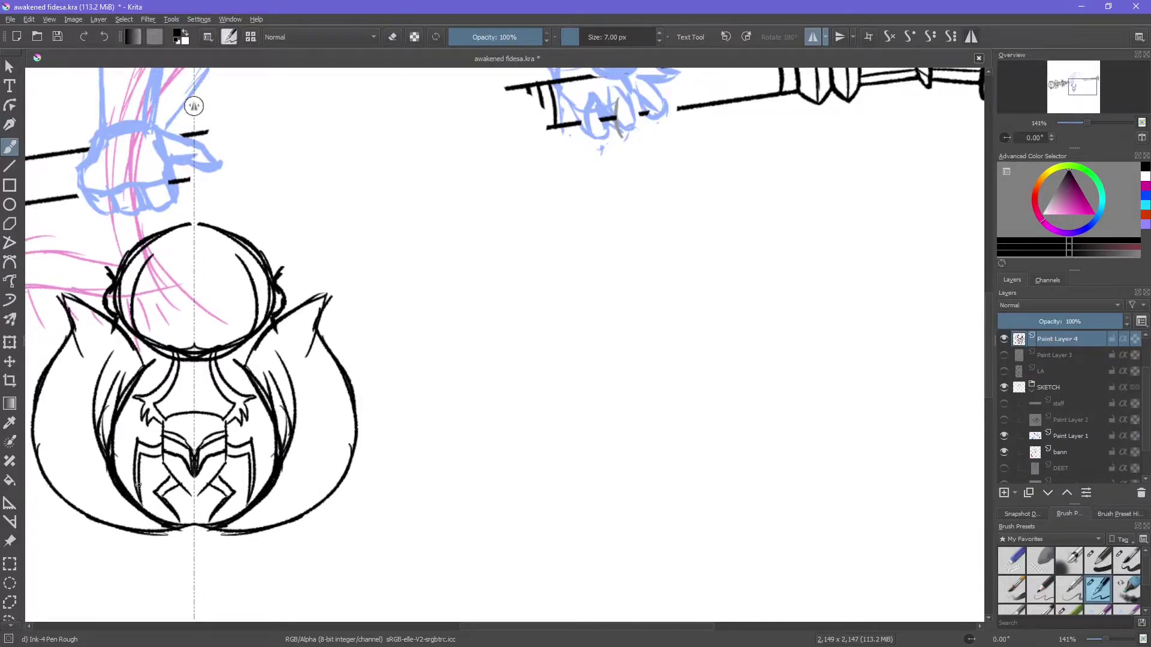
Step: Refine the emblem's horn contours with extra inner lines, and turn off mirroring to add a stroke across its round head
{"action": "left_click_drag", "start_coordinate": [42, 492], "coordinate": [138, 530]}
{"action": "key", "text": "ctrl+z"}
{"action": "key", "text": "ctrl+z"}
{"action": "left_click_drag", "start_coordinate": [123, 366], "coordinate": [75, 491]}
{"action": "mouse_move", "coordinate": [95, 335]}
{"action": "left_mouse_down"}
{"action": "mouse_move", "coordinate": [72, 401]}
{"action": "mouse_move", "coordinate": [42, 429]}
{"action": "left_mouse_up"}
{"action": "left_click", "coordinate": [811, 38]}
{"action": "left_click_drag", "start_coordinate": [144, 243], "coordinate": [240, 282]}
Step: Show LA and Paint Layer 3 again, fade the emblem layer, and transform the emblem to fit the banner behind the forearm
{"action": "key", "text": "minus"}
{"action": "key", "text": "minus"}
{"action": "key", "text": "1"}
{"action": "left_click", "coordinate": [1004, 372]}
{"action": "left_click", "coordinate": [1004, 355]}
{"action": "left_click_drag", "start_coordinate": [1103, 321], "coordinate": [1046, 321]}
{"action": "key", "text": "ctrl+t"}
{"action": "mouse_move", "coordinate": [345, 450]}
{"action": "left_mouse_down"}
{"action": "mouse_move", "coordinate": [270, 239]}
{"action": "mouse_move", "coordinate": [312, 426]}
{"action": "left_mouse_up"}
{"action": "key", "text": "Return"}
Step: On Paint Layer 3, ink the visible part of the emblem on the banner beside the forearm, following the faded guide
{"action": "key", "text": "b"}
{"action": "key", "text": "plus"}
{"action": "key", "text": "plus"}
{"action": "key", "text": "plus"}
{"action": "left_click", "coordinate": [1055, 355]}
{"action": "left_click_drag", "start_coordinate": [360, 300], "coordinate": [335, 234]}
{"action": "key", "text": "ctrl+z"}
{"action": "key", "text": "ctrl+z"}
{"action": "left_click_drag", "start_coordinate": [377, 349], "coordinate": [380, 392]}
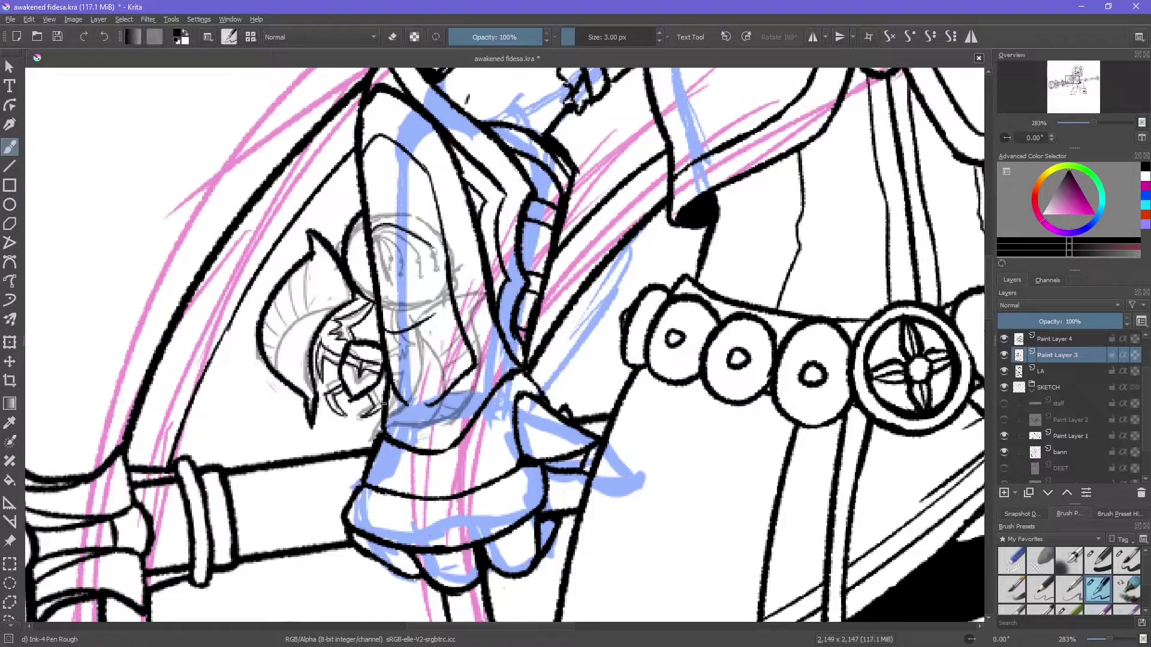
{"action": "left_click_drag", "start_coordinate": [333, 235], "coordinate": [358, 210]}
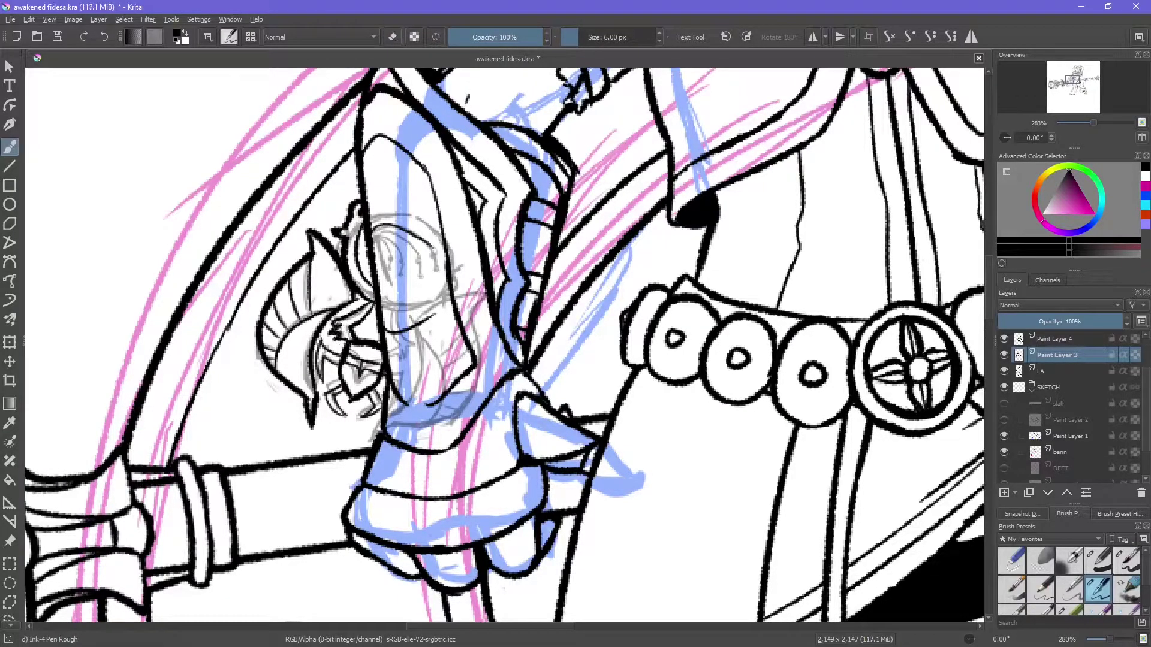
Step: Delete the emblem guide layer and merge the inked emblem layer into LA, keeping the SKETCH group separate
{"action": "scroll", "coordinate": [390, 384], "scroll_direction": "down", "scroll_amount": 5}
{"action": "key", "text": "shift+Delete"}
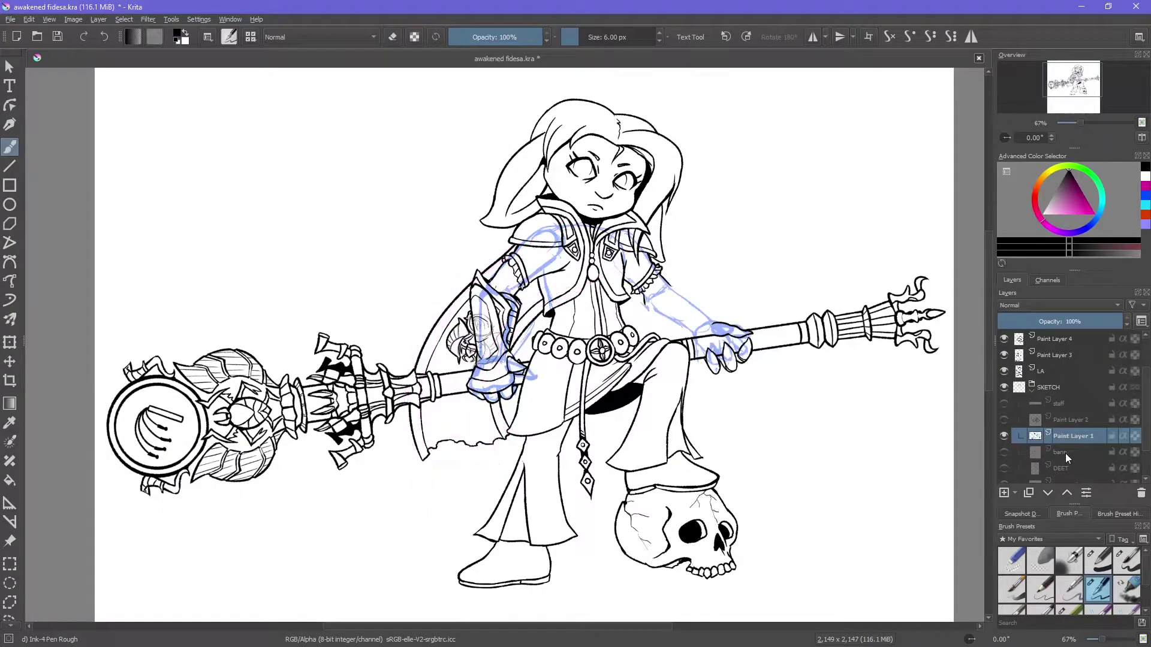
{"action": "key", "text": "ctrl+e"}
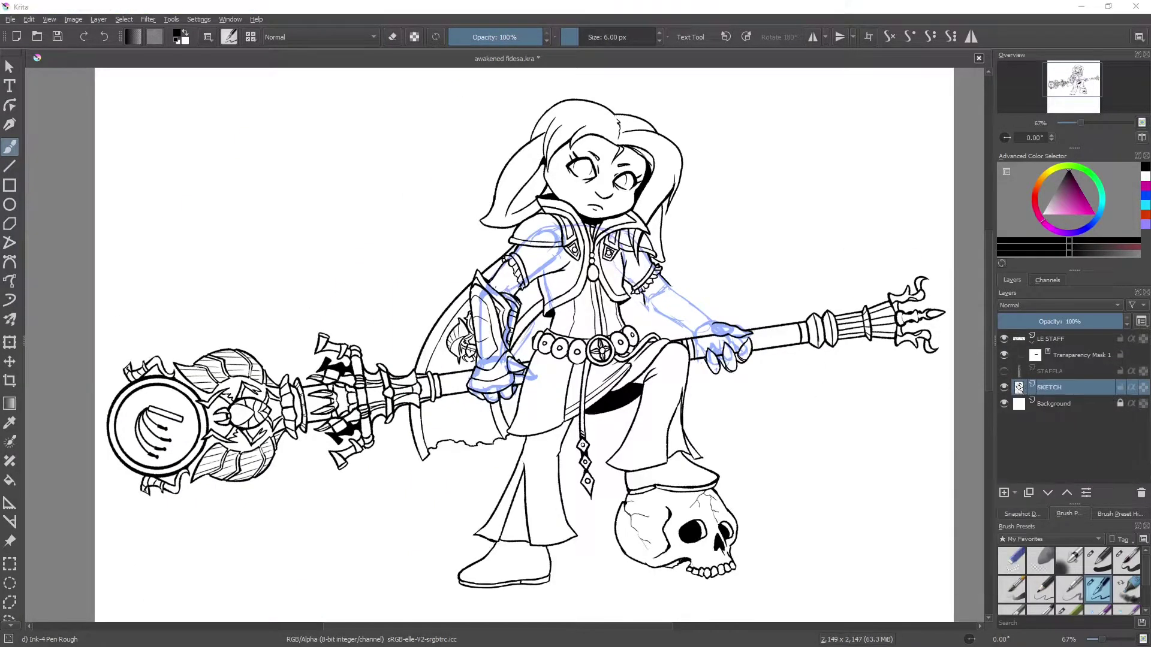
{"action": "key", "text": "ctrl+z"}
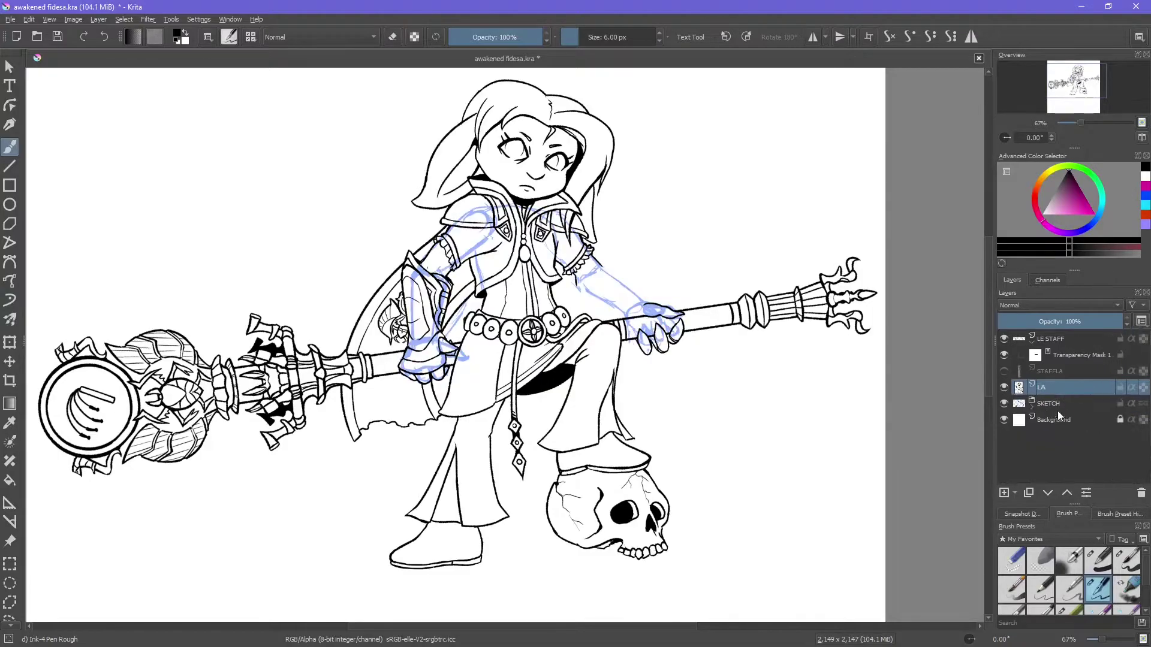
Step: Set the SKETCH group's opacity to 18% and show its DEET layer as a guide for the outstretched arm
{"action": "scroll", "coordinate": [467, 345], "scroll_direction": "down", "scroll_amount": 3}
{"action": "scroll", "coordinate": [1042, 419], "scroll_direction": "up", "scroll_amount": 3}
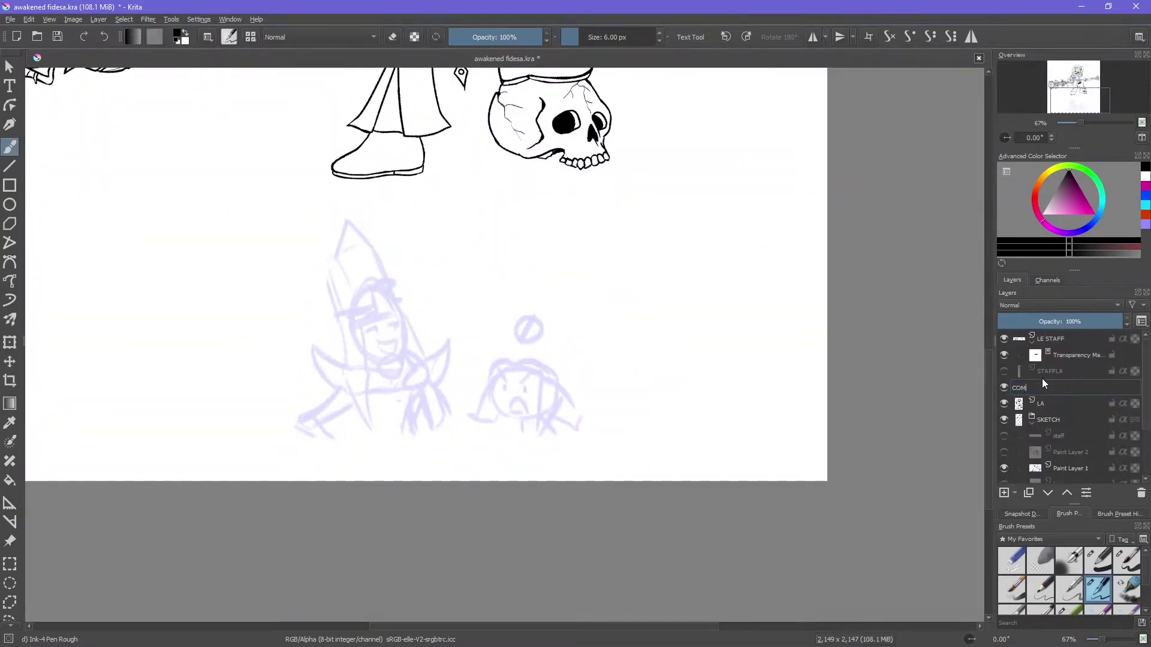
{"action": "key", "text": "plus"}
{"action": "key", "text": "plus"}
{"action": "key", "text": "plus"}
{"action": "scroll", "coordinate": [1009, 451], "scroll_direction": "down", "scroll_amount": 1}
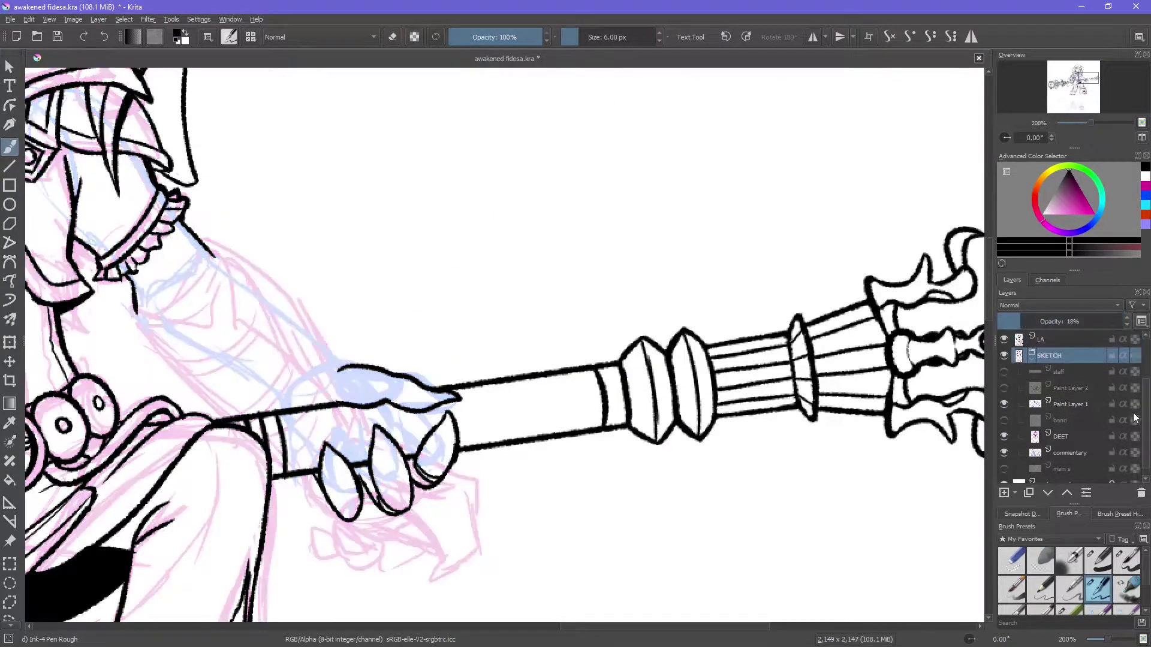
Step: Ink both outlines of the outstretched forearm, and add the thumb joint and claw details on the hand gripping the staff
{"action": "scroll", "coordinate": [391, 319], "scroll_direction": "left", "scroll_amount": 5}
{"action": "left_click_drag", "start_coordinate": [392, 319], "coordinate": [480, 412]}
{"action": "mouse_move", "coordinate": [466, 241]}
{"action": "left_mouse_down"}
{"action": "mouse_move", "coordinate": [601, 370]}
{"action": "mouse_move", "coordinate": [641, 364]}
{"action": "left_mouse_up"}
{"action": "key", "text": "Tab"}
{"action": "left_click_drag", "start_coordinate": [688, 398], "coordinate": [672, 422]}
{"action": "left_click_drag", "start_coordinate": [644, 417], "coordinate": [611, 445]}
{"action": "scroll", "coordinate": [699, 383], "scroll_direction": "up", "scroll_amount": 1}
{"action": "key", "text": "plus"}
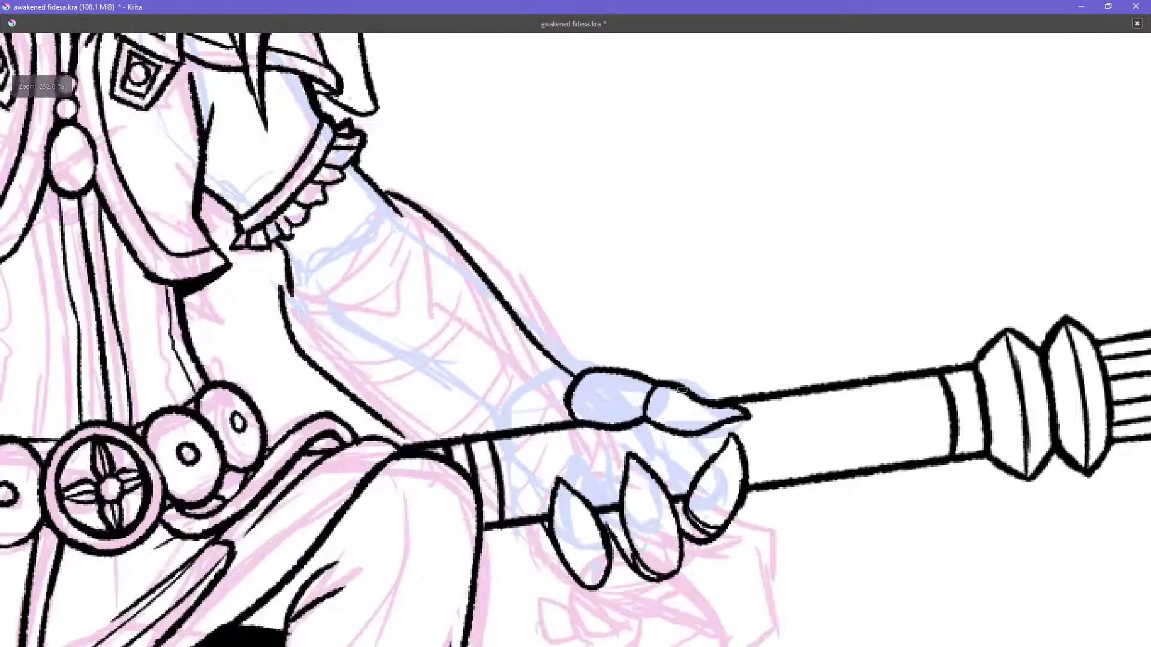
Step: Examine the arm and hand proportions in mirrored and zoomed-out views
{"action": "key", "text": "minus"}
{"action": "key", "text": "minus"}
{"action": "key", "text": "m"}
{"action": "key", "text": "plus"}
{"action": "key", "text": "m"}
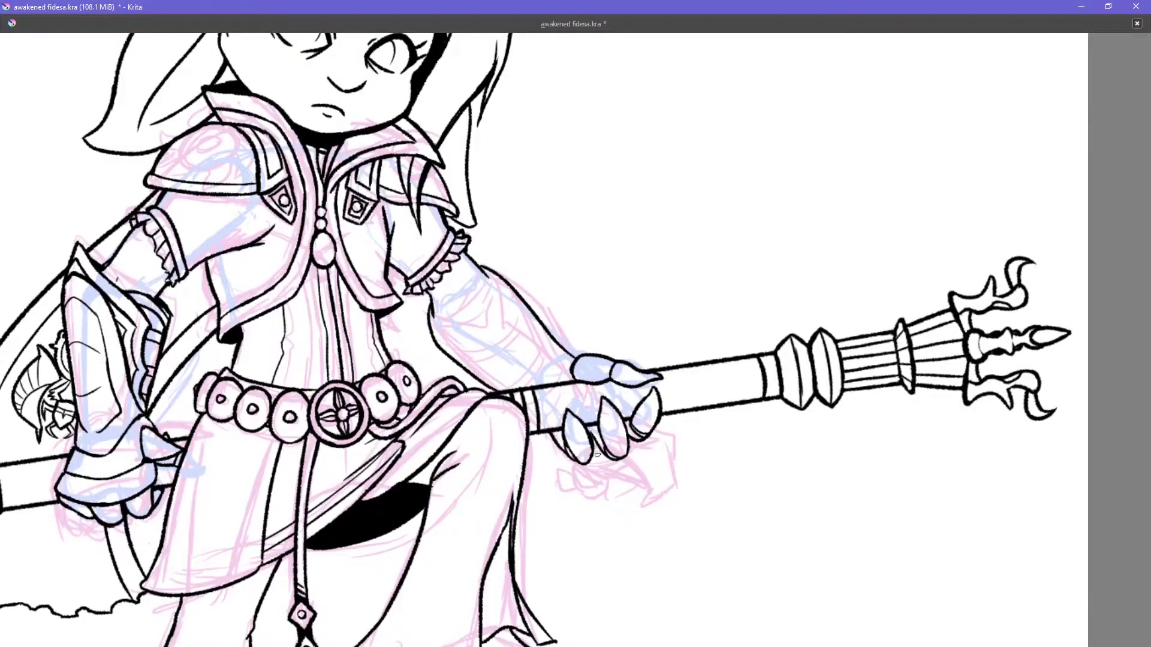
{"action": "key", "text": "minus"}
{"action": "key", "text": "minus"}
Step: On a new layer named fdfefasdf at 46% opacity, sketch magenta construction lines for the outstretched forearm and elbow
{"action": "key", "text": "Tab"}
{"action": "key", "text": "m"}
{"action": "key", "text": "plus"}
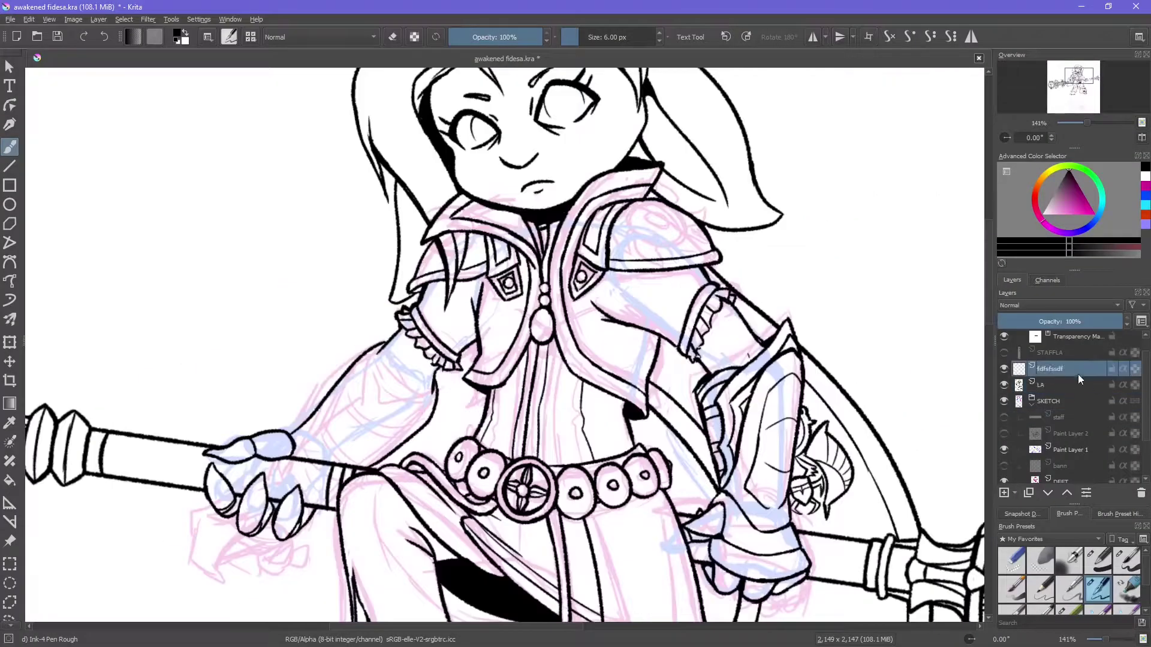
{"action": "mouse_move", "coordinate": [410, 338]}
{"action": "left_mouse_down"}
{"action": "mouse_move", "coordinate": [341, 389]}
{"action": "mouse_move", "coordinate": [321, 508]}
{"action": "mouse_move", "coordinate": [410, 410]}
{"action": "mouse_move", "coordinate": [438, 410]}
{"action": "left_mouse_up"}
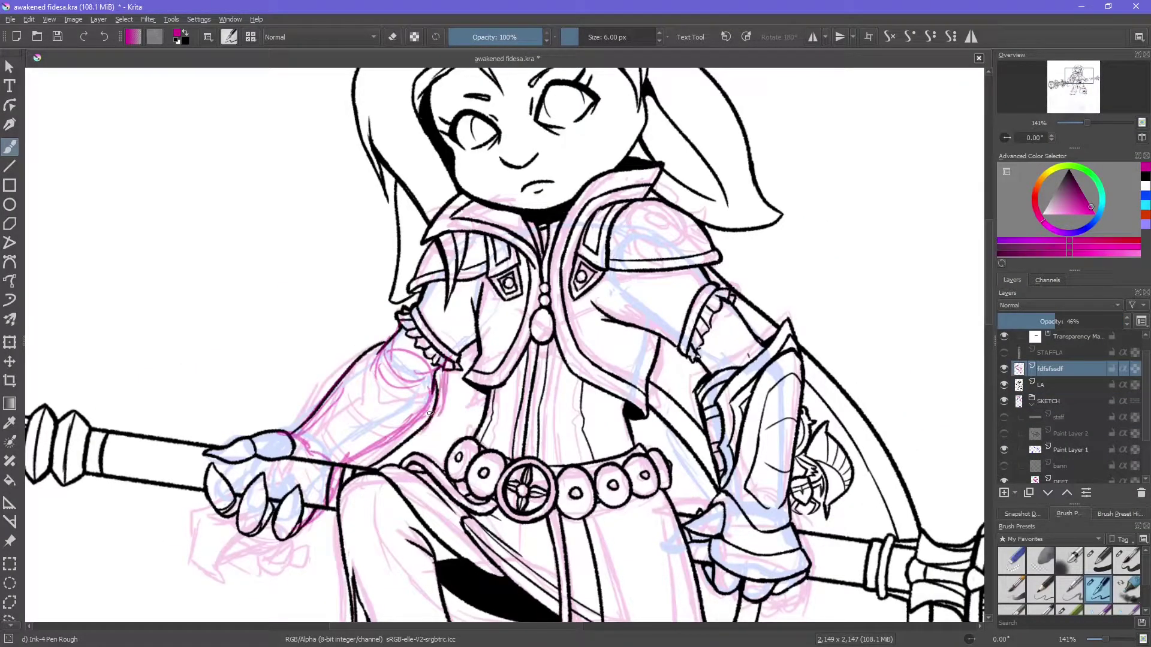
Step: On a new layer, ink the partly hidden ornament and its spikes on the staff arm's shoulder in black, and erase overlapping LA lines
{"action": "key", "text": "Insert"}
{"action": "key", "text": "d"}
{"action": "key", "text": "m"}
{"action": "key", "text": "plus"}
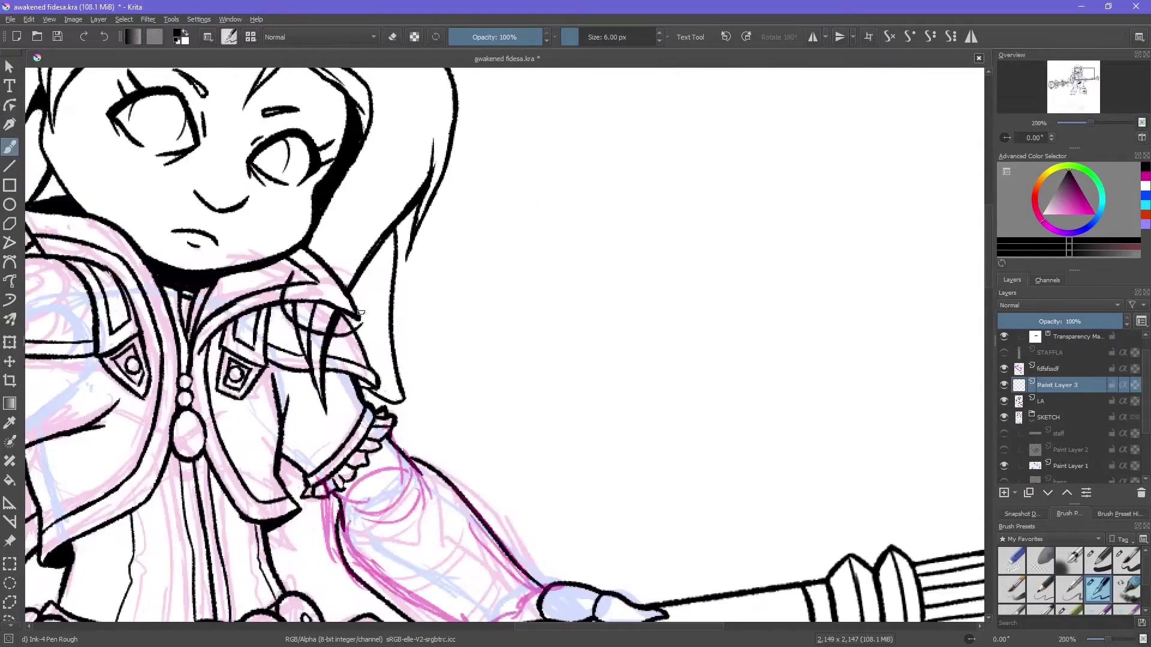
{"action": "key", "text": "e"}
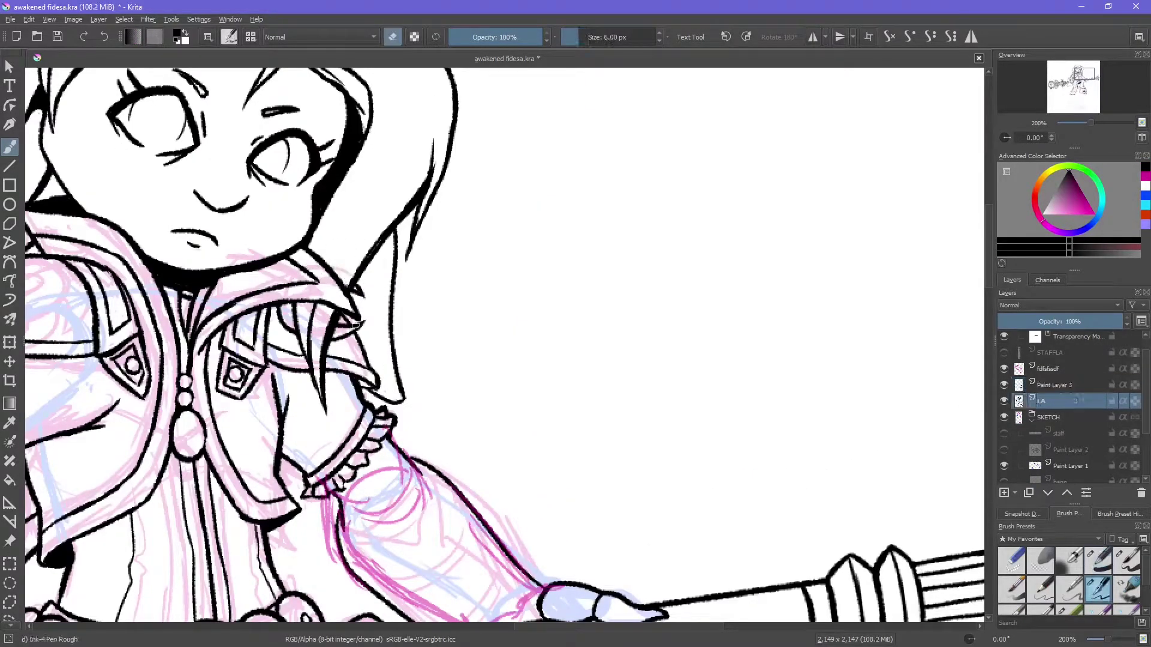
{"action": "key", "text": "m"}
{"action": "key", "text": "e"}
Step: Ink a round medallion with flame rays on the other shoulder pad, and erase the LA lines crossing it
{"action": "left_click_drag", "start_coordinate": [375, 306], "coordinate": [416, 336]}
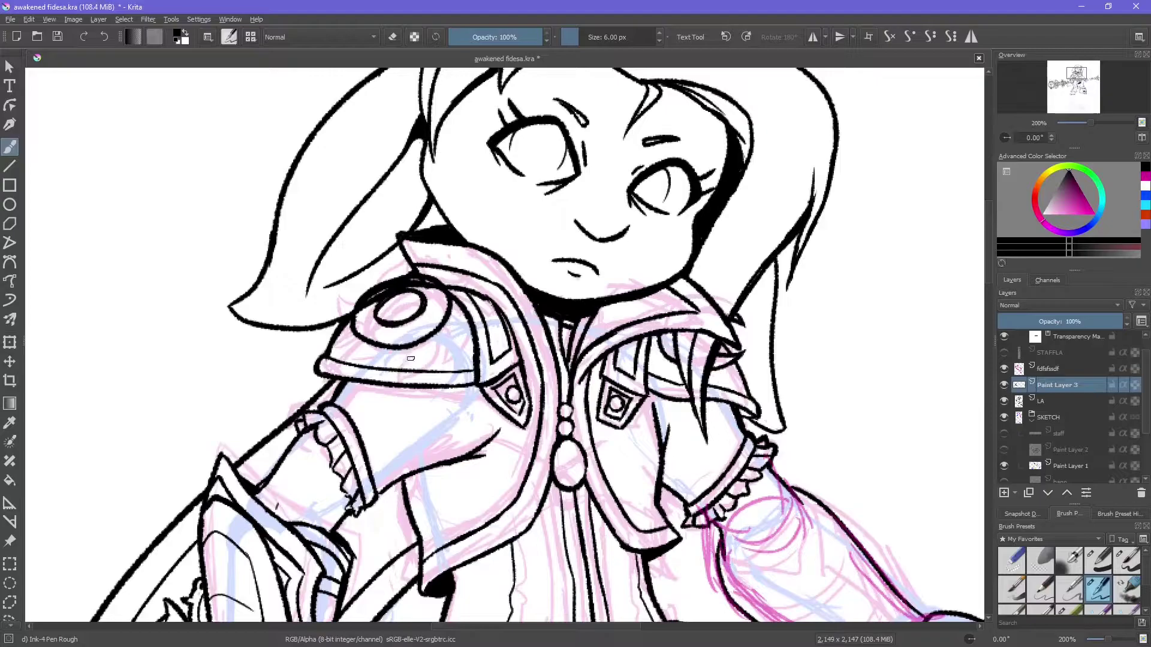
{"action": "left_click_drag", "start_coordinate": [393, 378], "coordinate": [456, 326]}
{"action": "left_click_drag", "start_coordinate": [447, 354], "coordinate": [473, 306]}
{"action": "key", "text": "Page_Down"}
{"action": "key", "text": "e"}
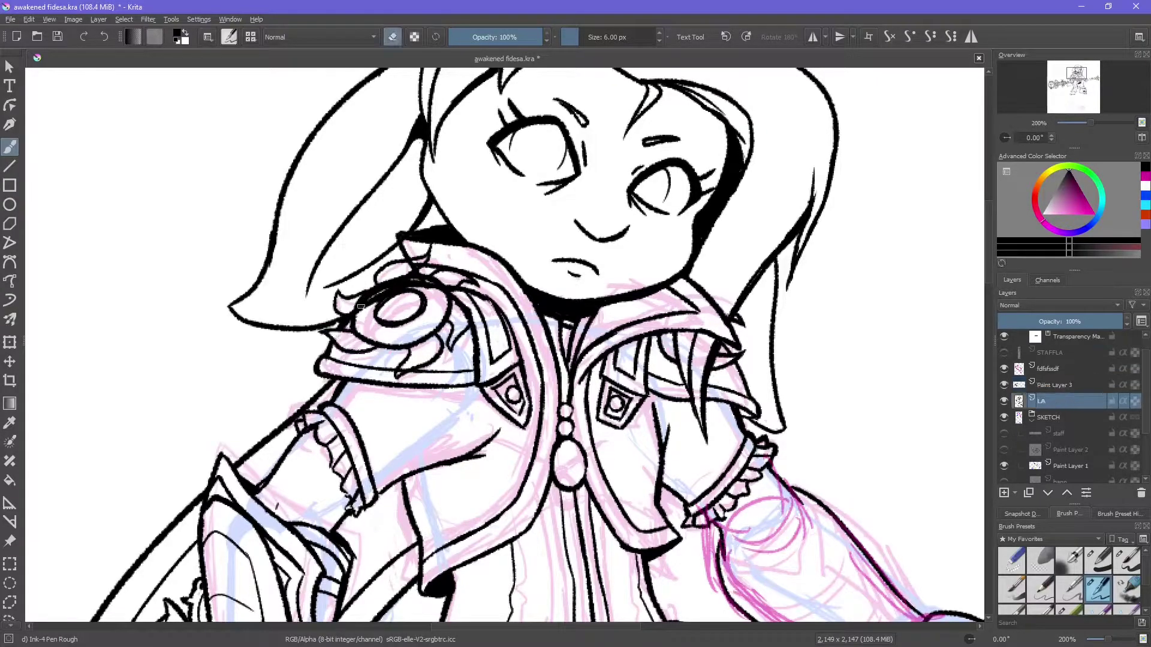
{"action": "left_click", "coordinate": [1023, 385]}
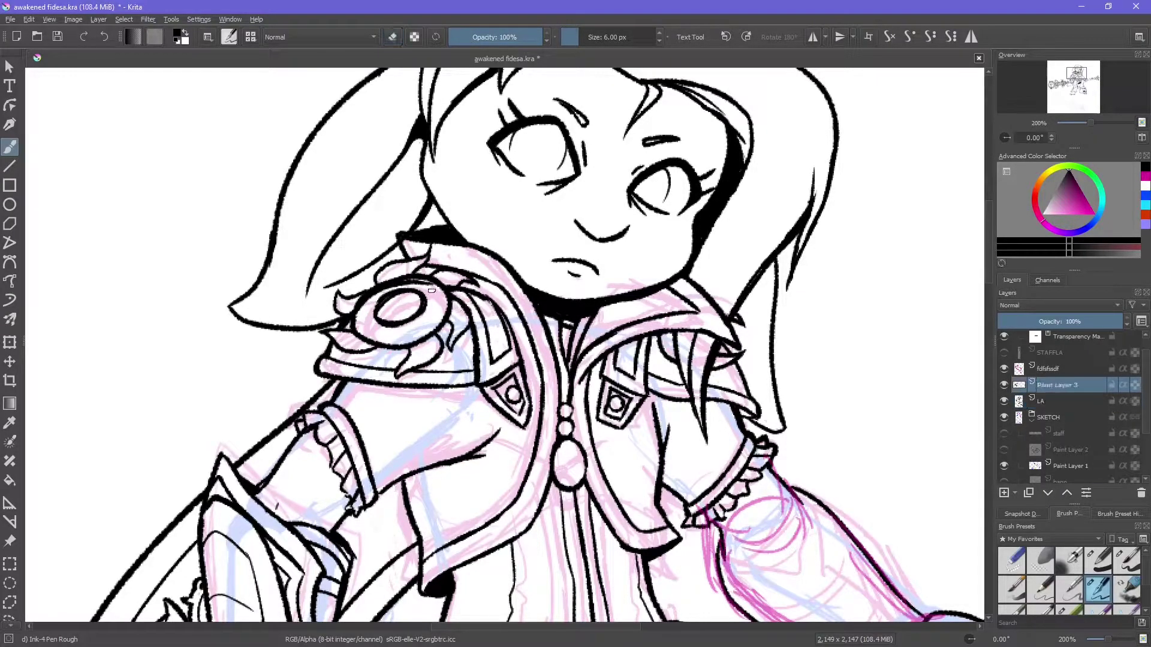
{"action": "key", "text": "e"}
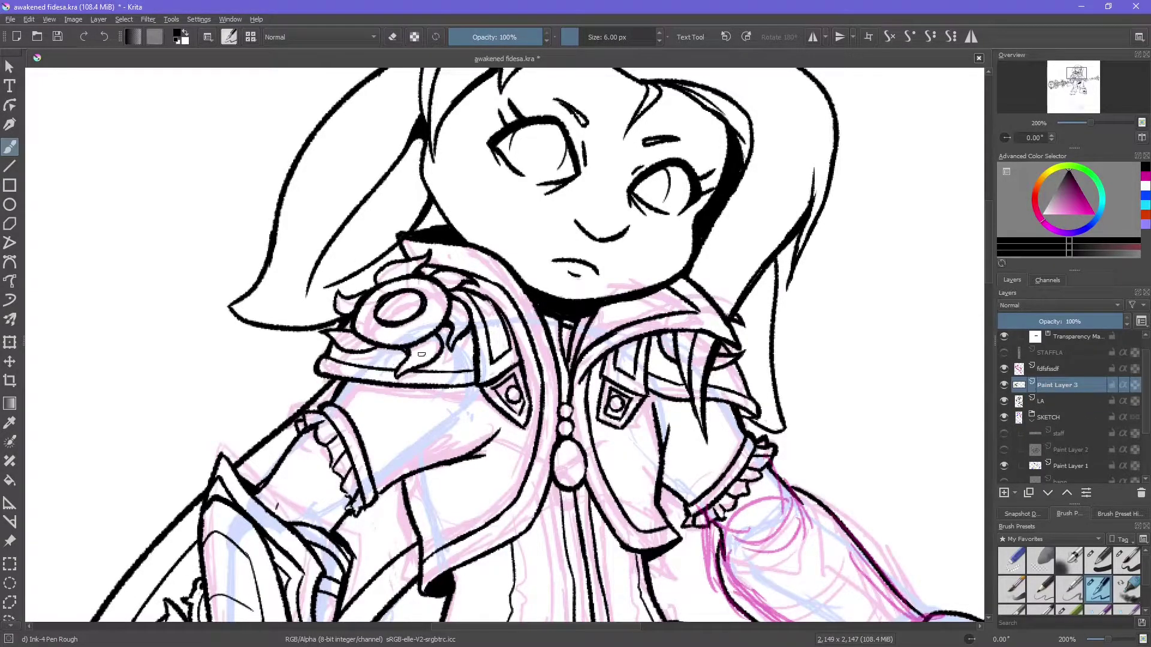
{"action": "key", "text": "e"}
{"action": "left_click_drag", "start_coordinate": [345, 348], "coordinate": [390, 362]}
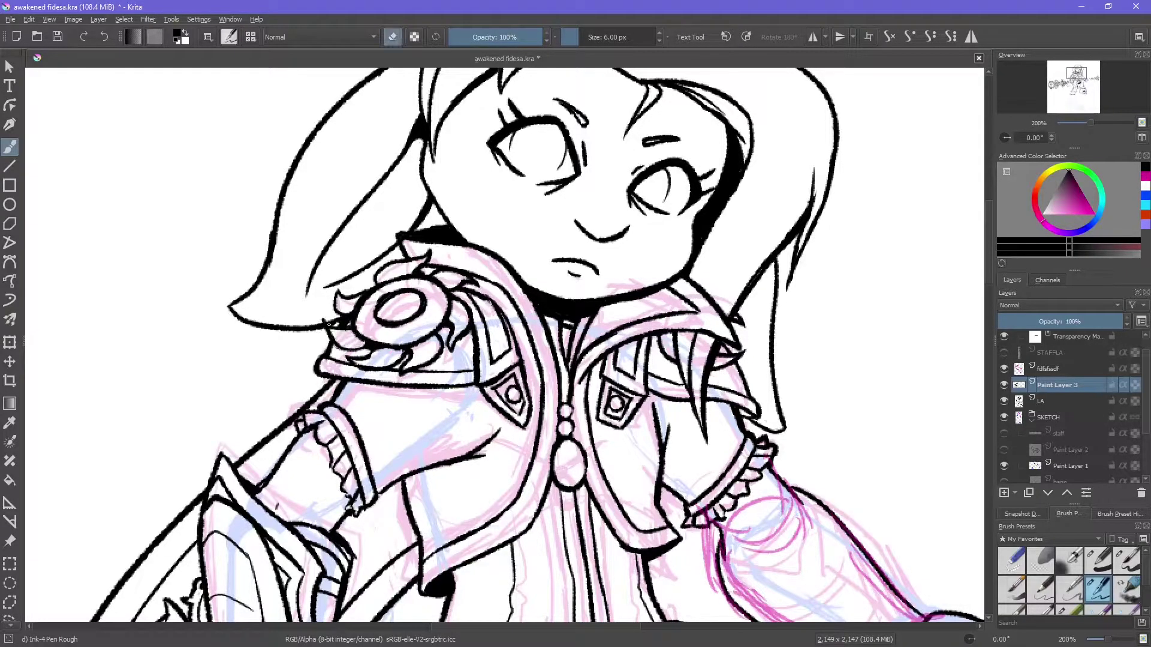
Step: Erase the flame rays around the shoulder medallion with the 22 px Basic-1 brush, leaving its two rings
{"action": "key", "text": "plus"}
{"action": "key", "text": "slash"}
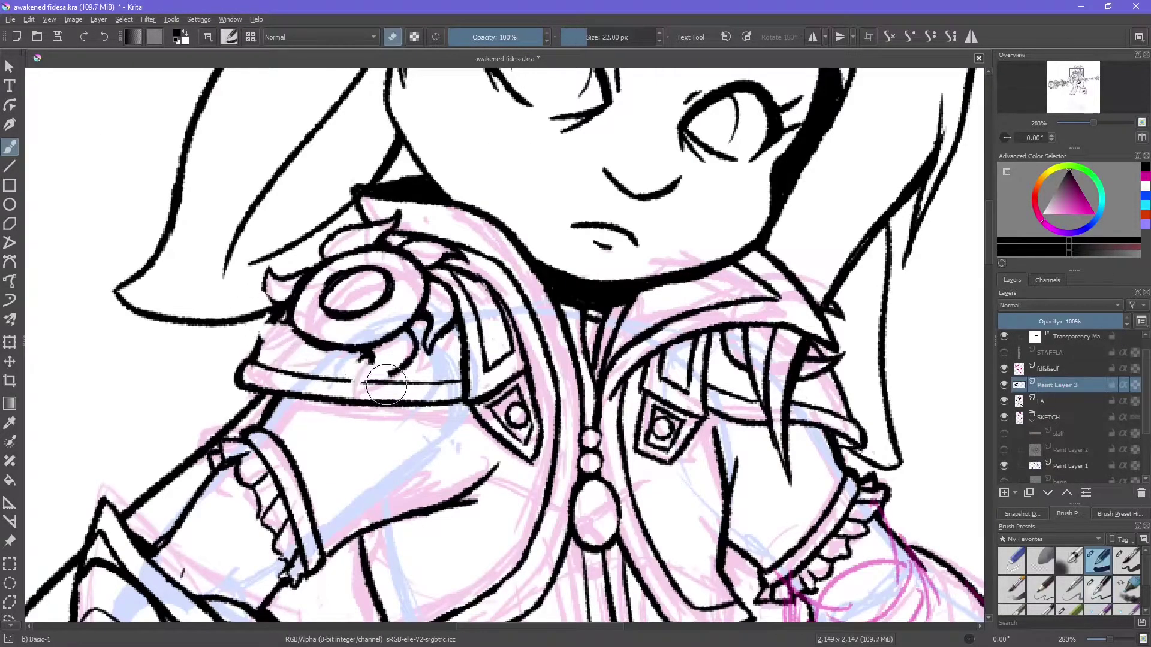
{"action": "key", "text": "slash"}
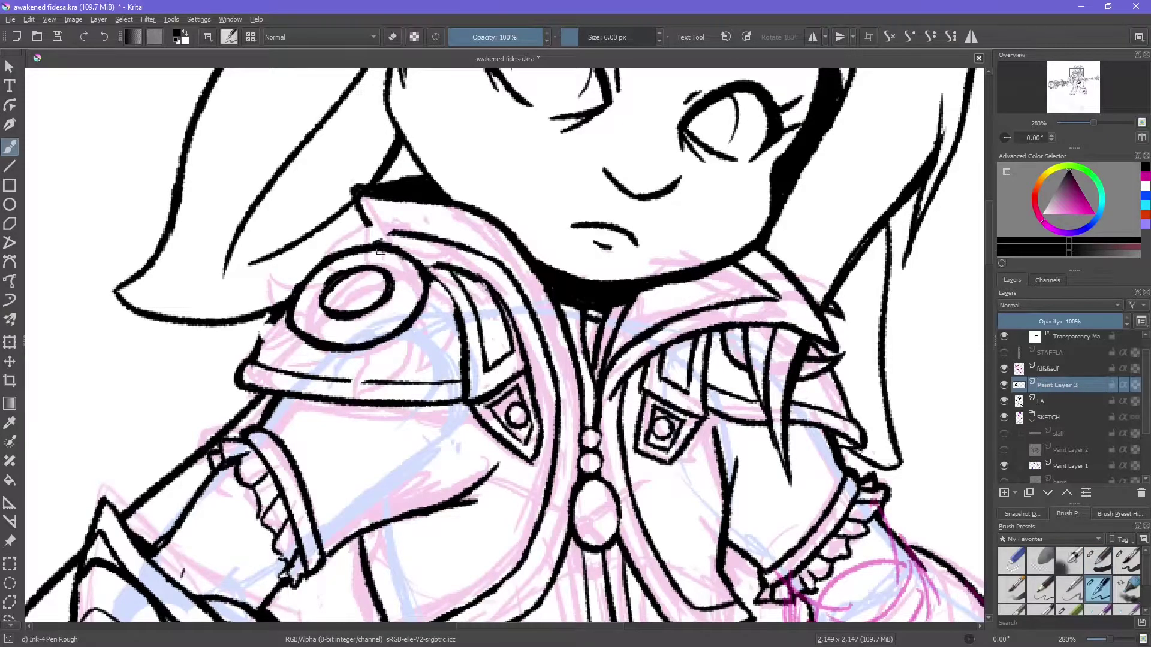
Step: Try inking longer, curved flame rays around the shoulder medallion, correcting their edges with the eraser
{"action": "left_click_drag", "start_coordinate": [386, 345], "coordinate": [342, 396]}
{"action": "left_click_drag", "start_coordinate": [420, 327], "coordinate": [411, 377]}
{"action": "left_click_drag", "start_coordinate": [440, 299], "coordinate": [399, 377]}
{"action": "left_click_drag", "start_coordinate": [315, 345], "coordinate": [258, 359]}
{"action": "left_click_drag", "start_coordinate": [297, 318], "coordinate": [245, 342]}
{"action": "left_click_drag", "start_coordinate": [311, 336], "coordinate": [246, 353]}
{"action": "left_click_drag", "start_coordinate": [300, 222], "coordinate": [282, 297]}
{"action": "left_click_drag", "start_coordinate": [393, 210], "coordinate": [357, 246]}
{"action": "key", "text": "e"}
{"action": "left_click_drag", "start_coordinate": [438, 309], "coordinate": [399, 378]}
{"action": "key", "text": "e"}
{"action": "key", "text": "e"}
{"action": "mouse_move", "coordinate": [453, 273]}
{"action": "left_mouse_down"}
{"action": "mouse_move", "coordinate": [423, 347]}
{"action": "mouse_move", "coordinate": [338, 365]}
{"action": "left_mouse_up"}
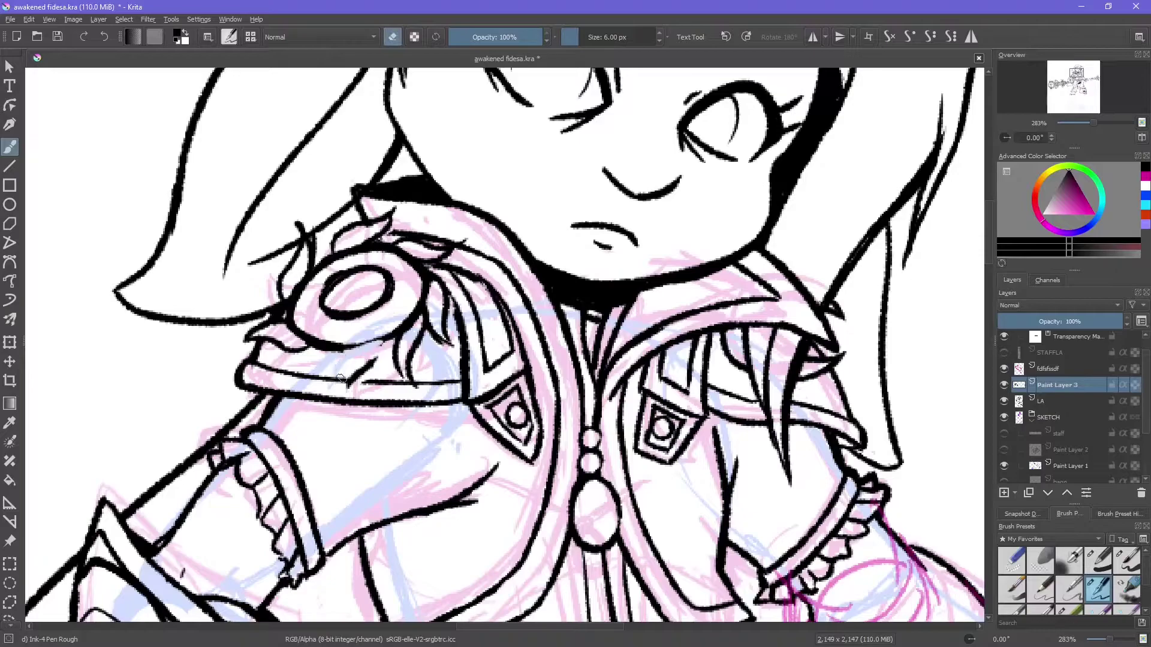
Step: Undo the latest flame rays and try to build the ring of rays from a pasted, transformed copy of a single ray
{"action": "key", "text": "ctrl+z"}
{"action": "key", "text": "ctrl+z"}
{"action": "key", "text": "ctrl+z"}
{"action": "key", "text": "ctrl+v"}
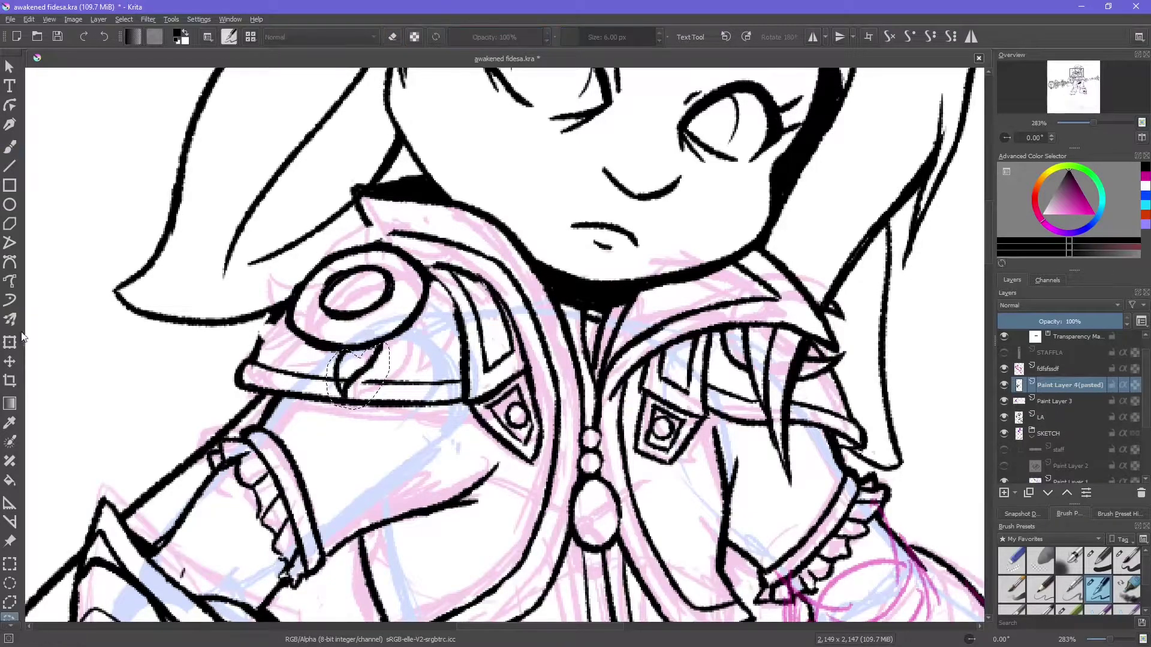
{"action": "key", "text": "ctrl+t"}
{"action": "left_click", "coordinate": [1055, 401]}
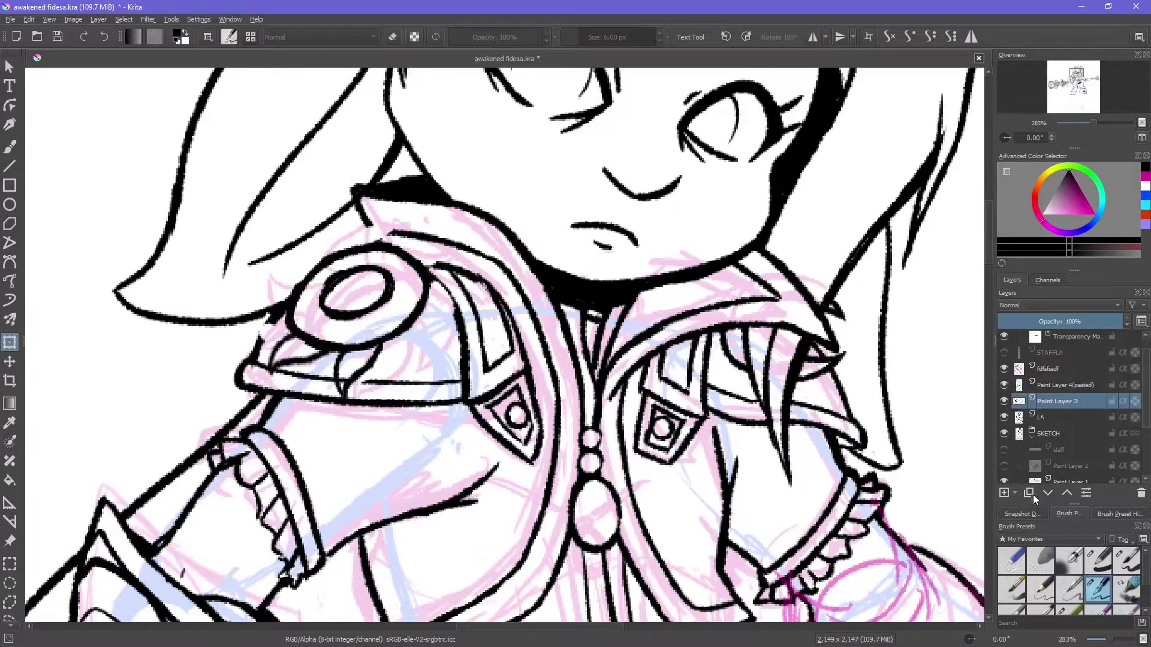
{"action": "key", "text": "shift+Delete"}
Step: Ink curved flame rays by hand all the way around the shoulder medallion on Paint Layer 3
{"action": "key", "text": "b"}
{"action": "left_click_drag", "start_coordinate": [250, 341], "coordinate": [329, 342]}
{"action": "left_click_drag", "start_coordinate": [275, 315], "coordinate": [295, 273]}
{"action": "mouse_move", "coordinate": [324, 252]}
{"action": "left_mouse_down"}
{"action": "mouse_move", "coordinate": [363, 243]}
{"action": "mouse_move", "coordinate": [435, 259]}
{"action": "mouse_move", "coordinate": [446, 321]}
{"action": "left_mouse_up"}
{"action": "key", "text": "ctrl+z"}
{"action": "left_click_drag", "start_coordinate": [427, 282], "coordinate": [448, 322]}
{"action": "left_click_drag", "start_coordinate": [401, 340], "coordinate": [397, 352]}
{"action": "left_click_drag", "start_coordinate": [430, 311], "coordinate": [403, 376]}
Step: Erase the LA lines hidden behind the medallion's rays and merge the ornament layer into LA
{"action": "key", "text": "e"}
{"action": "key", "text": "Page_Down"}
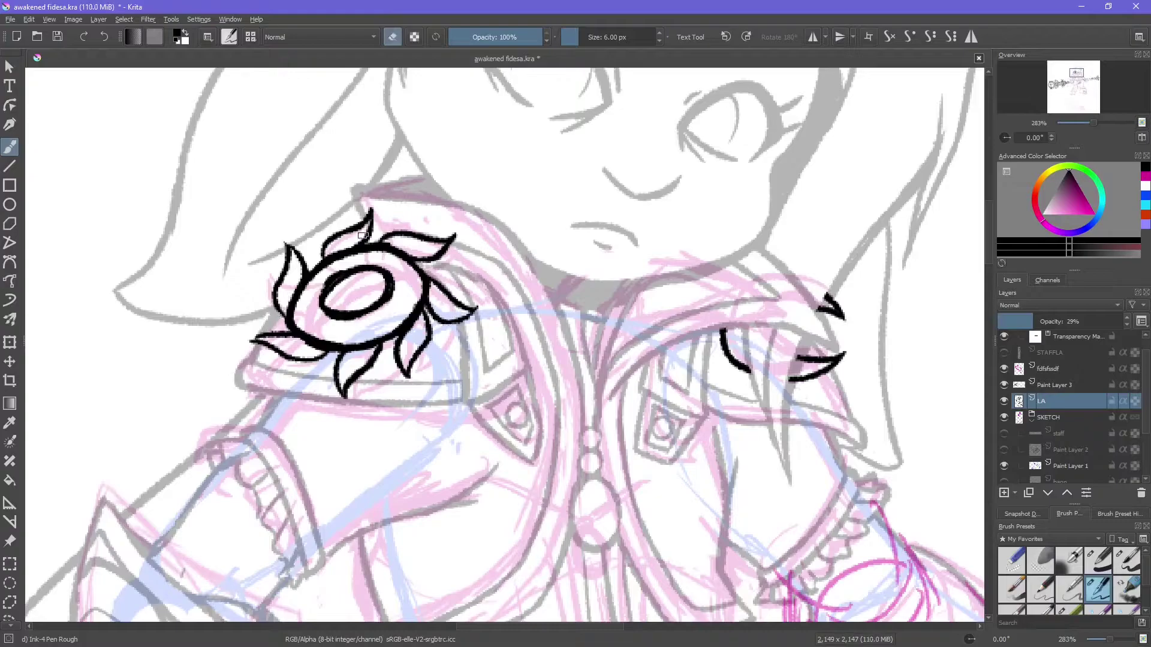
{"action": "key", "text": "Page_Up"}
{"action": "key", "text": "ctrl+e"}
Step: Ink an inner contour inside the medallion's central ring and tidy its lines with the eraser
{"action": "key", "text": "e"}
{"action": "key", "text": "e"}
{"action": "mouse_move", "coordinate": [345, 273]}
{"action": "left_mouse_down"}
{"action": "mouse_move", "coordinate": [384, 282]}
{"action": "mouse_move", "coordinate": [376, 315]}
{"action": "left_mouse_up"}
{"action": "key", "text": "e"}
{"action": "key", "text": "e"}
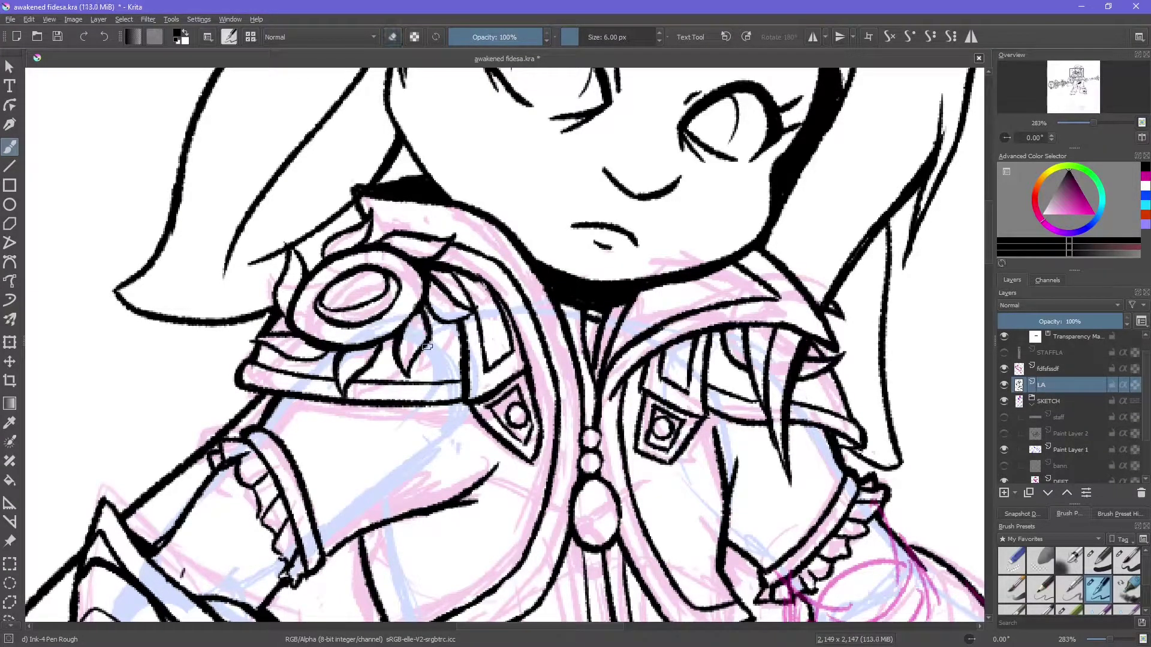
Step: Review the shoulder ornaments up close and the whole figure zoomed out
{"action": "scroll", "coordinate": [426, 321], "scroll_direction": "down", "scroll_amount": 5}
{"action": "scroll", "coordinate": [426, 321], "scroll_direction": "up", "scroll_amount": 8}
{"action": "key", "text": "e"}
{"action": "key", "text": "e"}
{"action": "key", "text": "e"}
{"action": "scroll", "coordinate": [313, 351], "scroll_direction": "down", "scroll_amount": 5}
{"action": "scroll", "coordinate": [313, 350], "scroll_direction": "up", "scroll_amount": 5}
{"action": "key", "text": "e"}
{"action": "key", "text": "Tab"}
{"action": "scroll", "coordinate": [977, 441], "scroll_direction": "down", "scroll_amount": 2}
{"action": "key", "text": "Tab"}
{"action": "scroll", "coordinate": [978, 442], "scroll_direction": "down", "scroll_amount": 3}
{"action": "scroll", "coordinate": [977, 442], "scroll_direction": "down", "scroll_amount": 5}
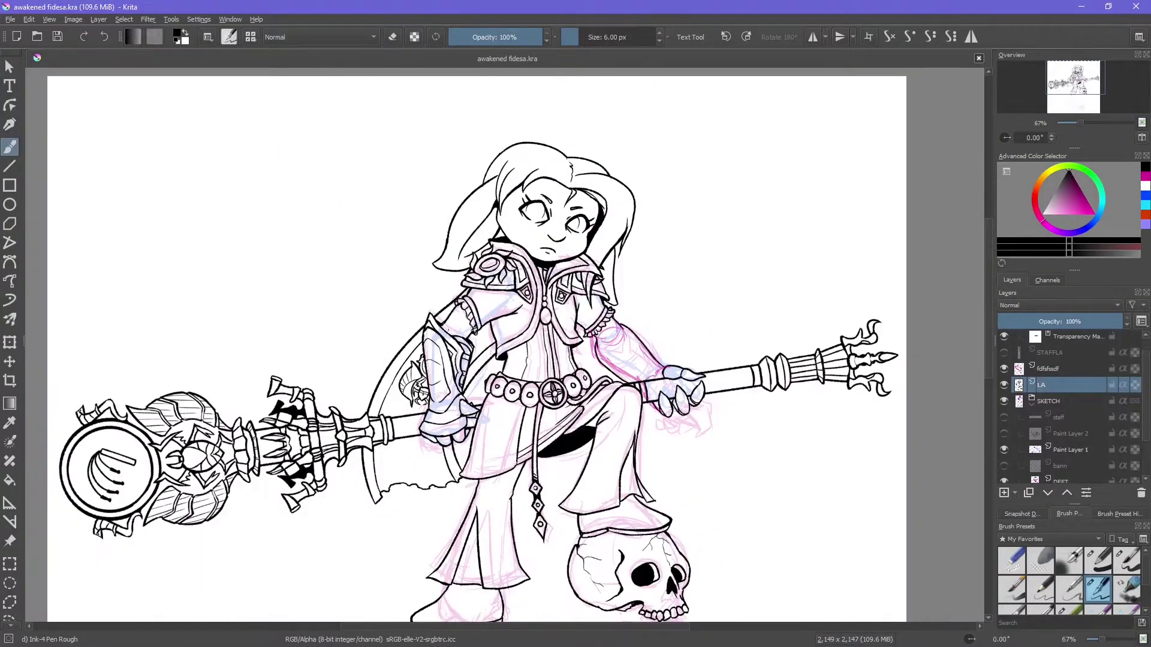
Step: Ink thin shading strokes on the character's cheek and along the bridge of the nose
{"action": "scroll", "coordinate": [504, 341], "scroll_direction": "up", "scroll_amount": 8}
{"action": "key", "text": "Tab"}
{"action": "mouse_move", "coordinate": [558, 371]}
{"action": "left_mouse_down"}
{"action": "mouse_move", "coordinate": [684, 409]}
{"action": "mouse_move", "coordinate": [555, 375]}
{"action": "left_mouse_up"}
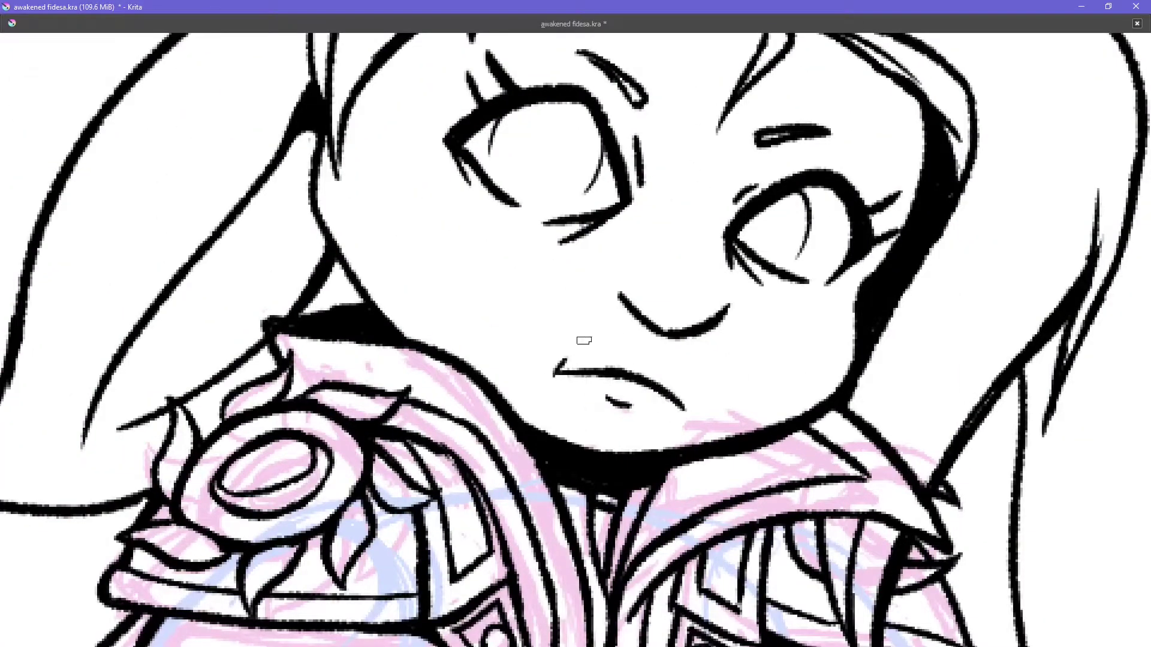
{"action": "left_click_drag", "start_coordinate": [665, 222], "coordinate": [679, 184]}
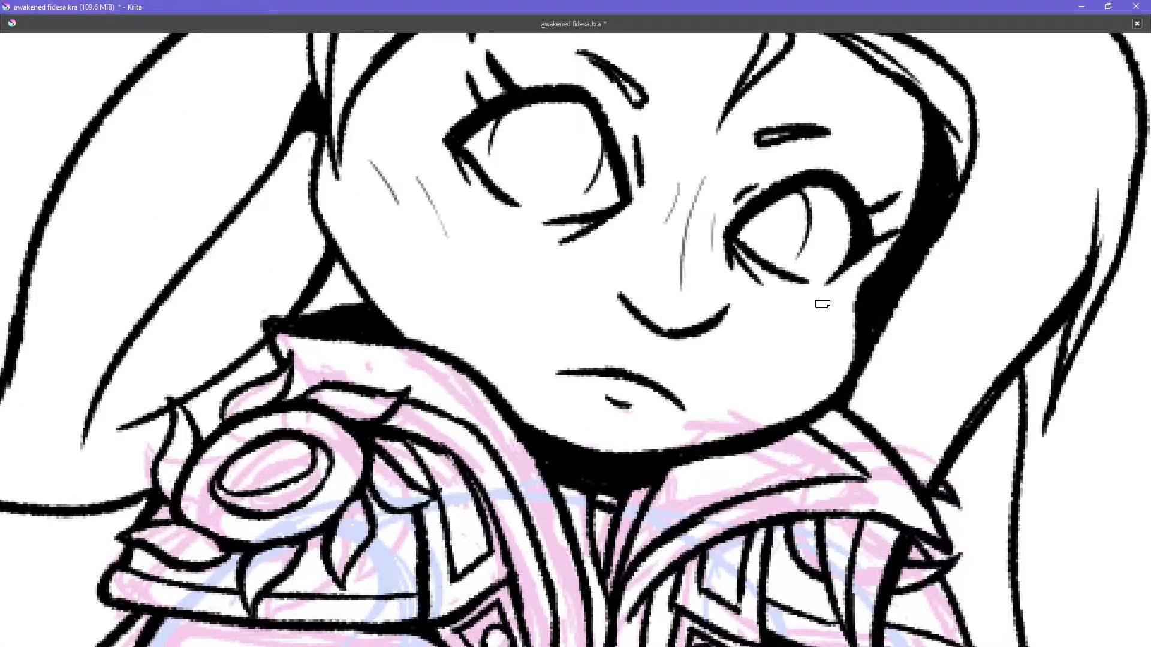
Step: Ink a curved cuff band around the upper forearm of the outstretched arm, just below the elbow
{"action": "key", "text": "Tab"}
{"action": "scroll", "coordinate": [502, 260], "scroll_direction": "down", "scroll_amount": 5}
{"action": "scroll", "coordinate": [1076, 87], "scroll_direction": "up", "scroll_amount": 5}
{"action": "left_click_drag", "start_coordinate": [1076, 87], "coordinate": [1086, 79]}
{"action": "scroll", "coordinate": [1086, 79], "scroll_direction": "up", "scroll_amount": 2}
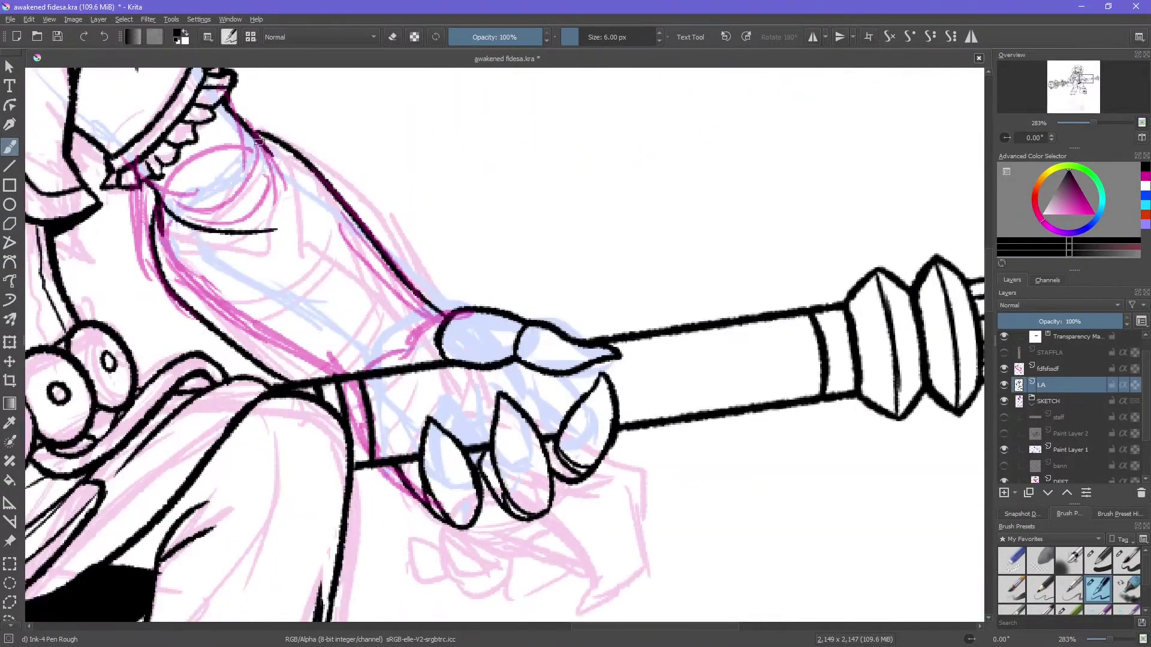
{"action": "scroll", "coordinate": [1087, 79], "scroll_direction": "down", "scroll_amount": 2}
{"action": "key", "text": "Tab"}
{"action": "left_click_drag", "start_coordinate": [501, 274], "coordinate": [567, 223]}
{"action": "key", "text": "Tab"}
{"action": "left_click_drag", "start_coordinate": [1084, 79], "coordinate": [1079, 82]}
{"action": "scroll", "coordinate": [1079, 82], "scroll_direction": "down", "scroll_amount": 4}
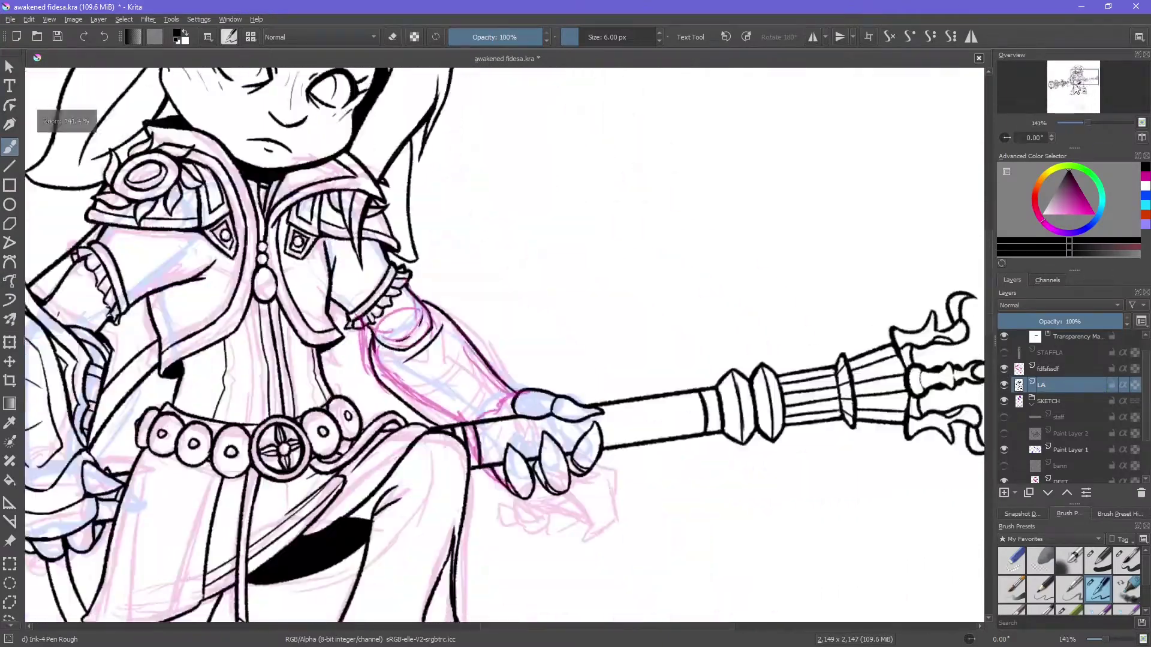
Step: Ink three curved bands across the bracer on the forearm of the outstretched arm
{"action": "scroll", "coordinate": [1079, 82], "scroll_direction": "up", "scroll_amount": 2}
{"action": "key", "text": "plus"}
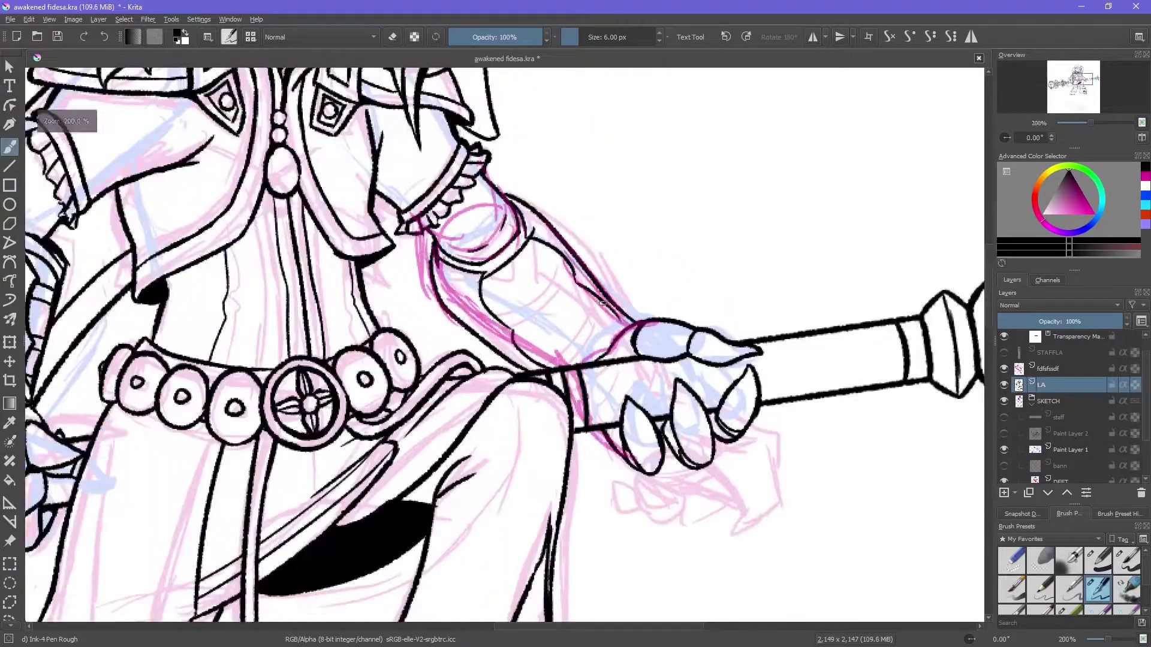
{"action": "key", "text": "Tab"}
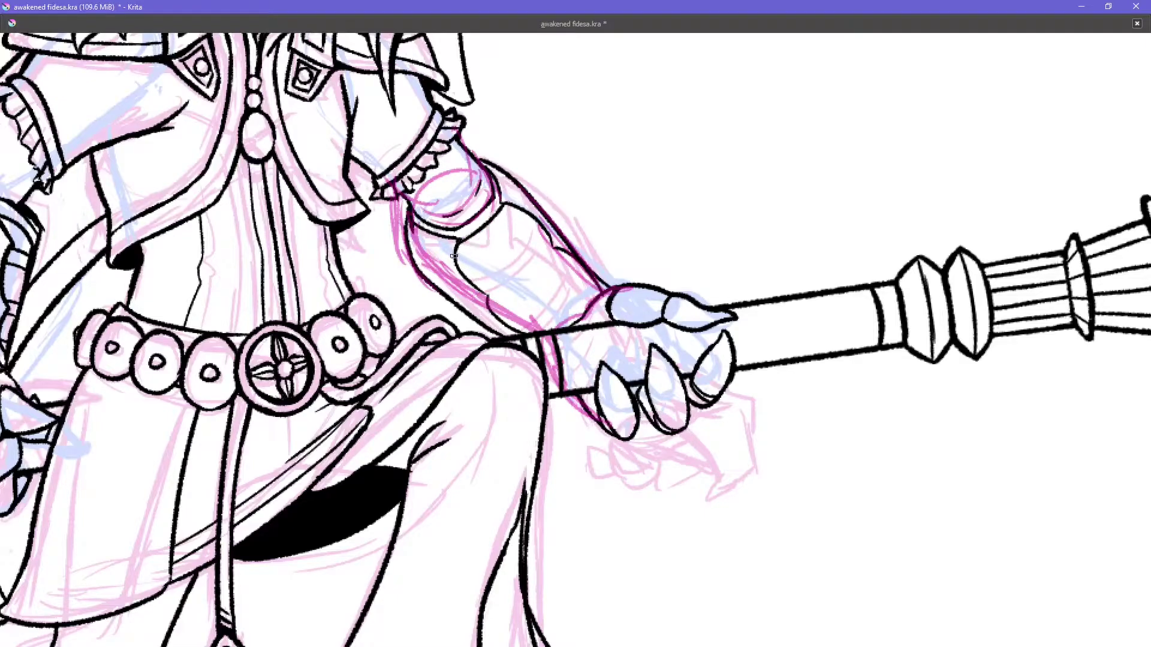
{"action": "left_click_drag", "start_coordinate": [487, 292], "coordinate": [542, 234]}
{"action": "left_click_drag", "start_coordinate": [479, 312], "coordinate": [556, 249]}
{"action": "left_click_drag", "start_coordinate": [590, 275], "coordinate": [543, 321]}
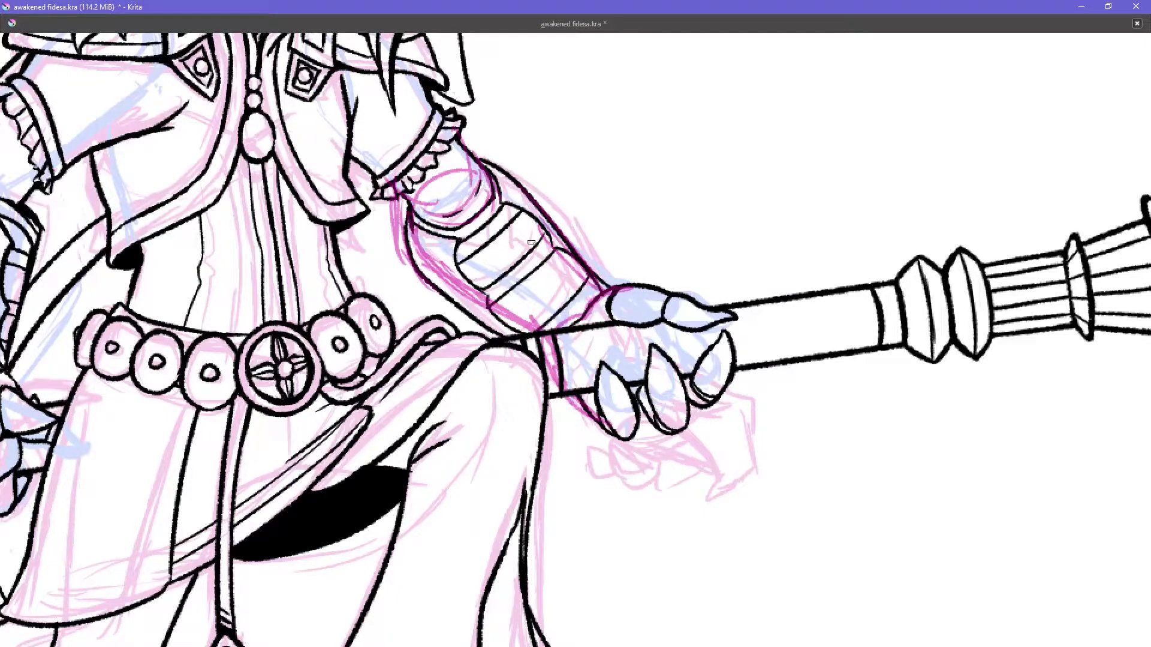
Step: Inspect the banded forearm up close and in relation to the whole figure
{"action": "key", "text": "minus"}
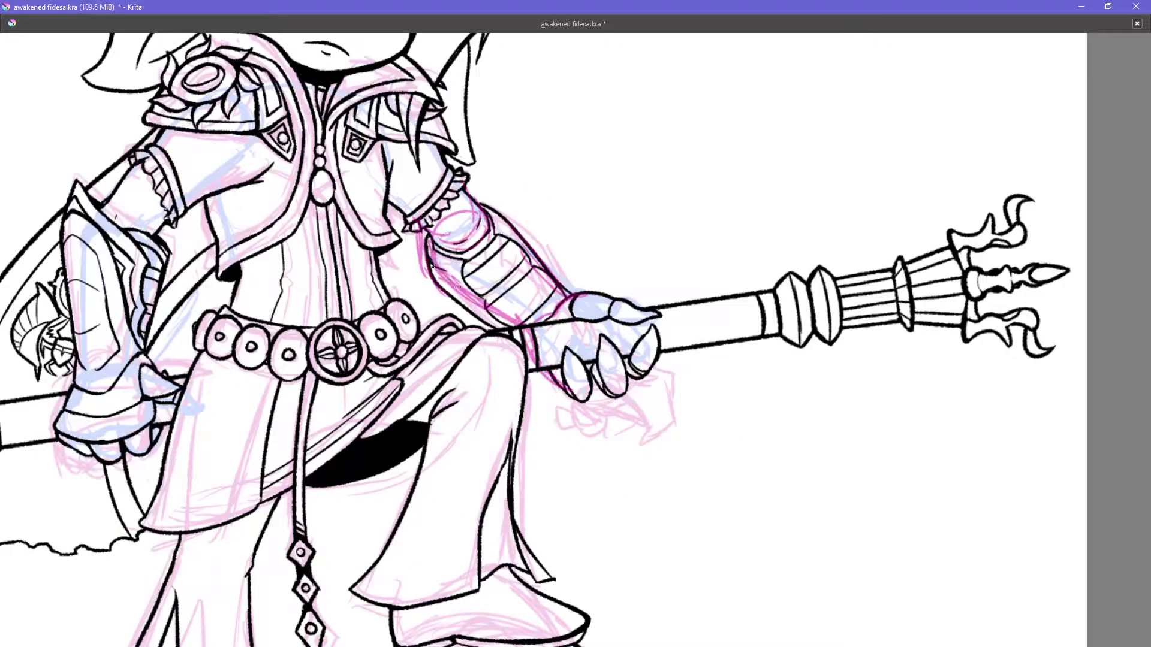
{"action": "key", "text": "plus"}
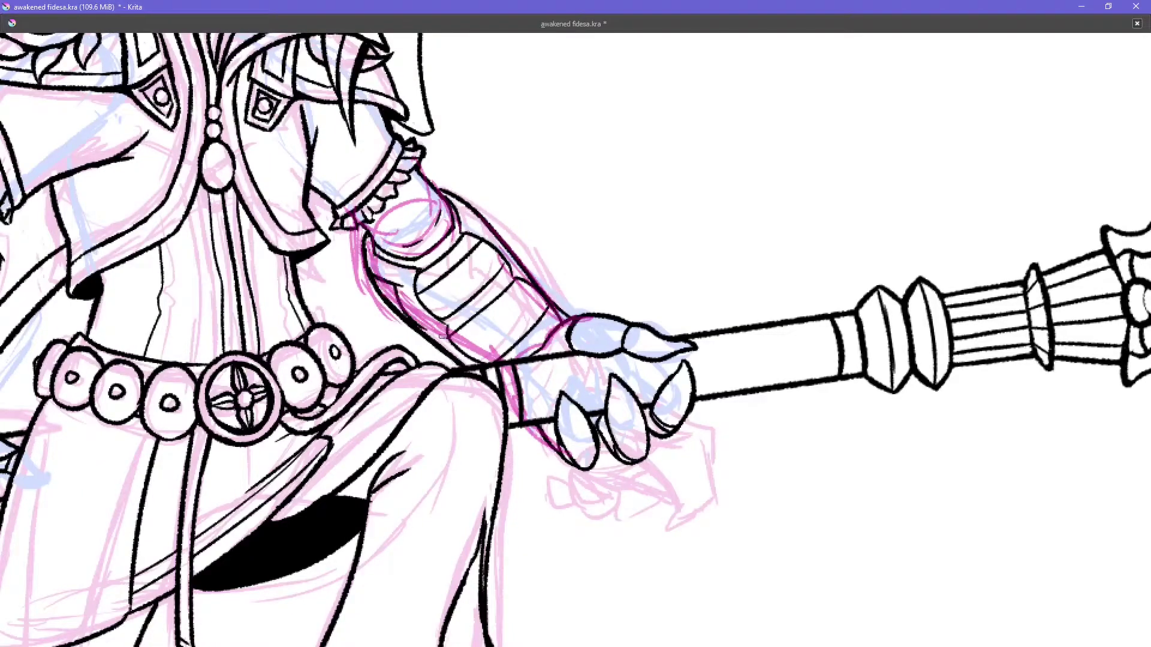
{"action": "key", "text": "minus"}
{"action": "key", "text": "minus"}
{"action": "key", "text": "plus"}
{"action": "key", "text": "plus"}
{"action": "key", "text": "minus"}
{"action": "key", "text": "minus"}
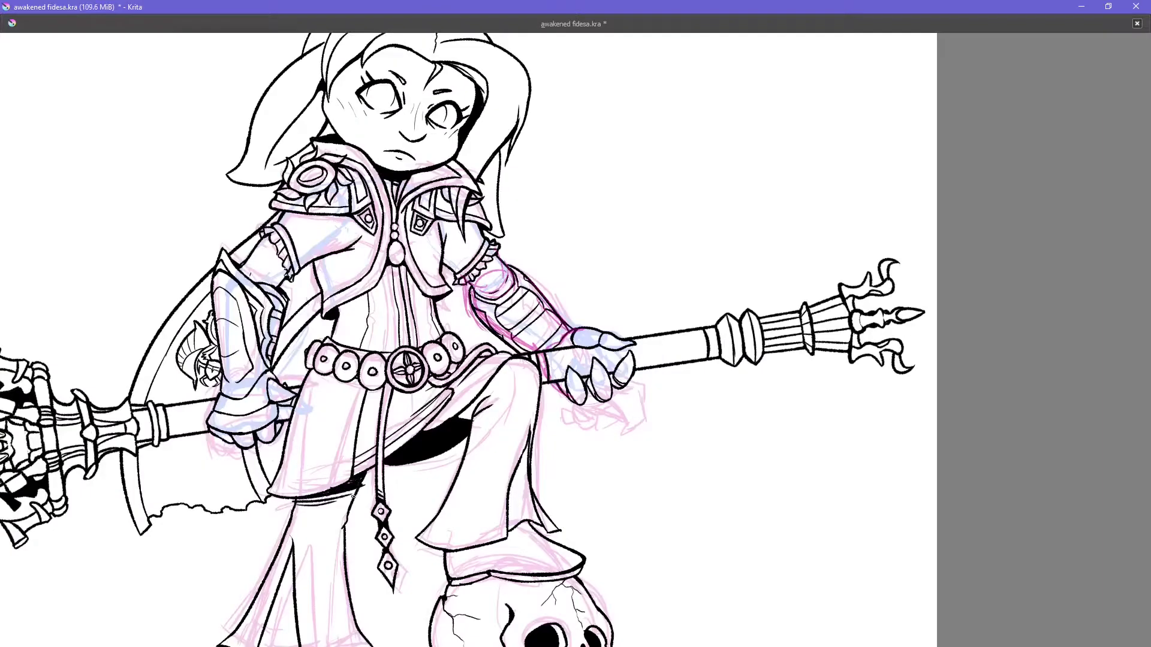
Step: Examine the cracks, eye sockets and teeth of the skull under the raised boot
{"action": "key", "text": "Tab"}
{"action": "key", "text": "plus"}
{"action": "key", "text": "minus"}
{"action": "key", "text": "minus"}
{"action": "key", "text": "plus"}
{"action": "key", "text": "plus"}
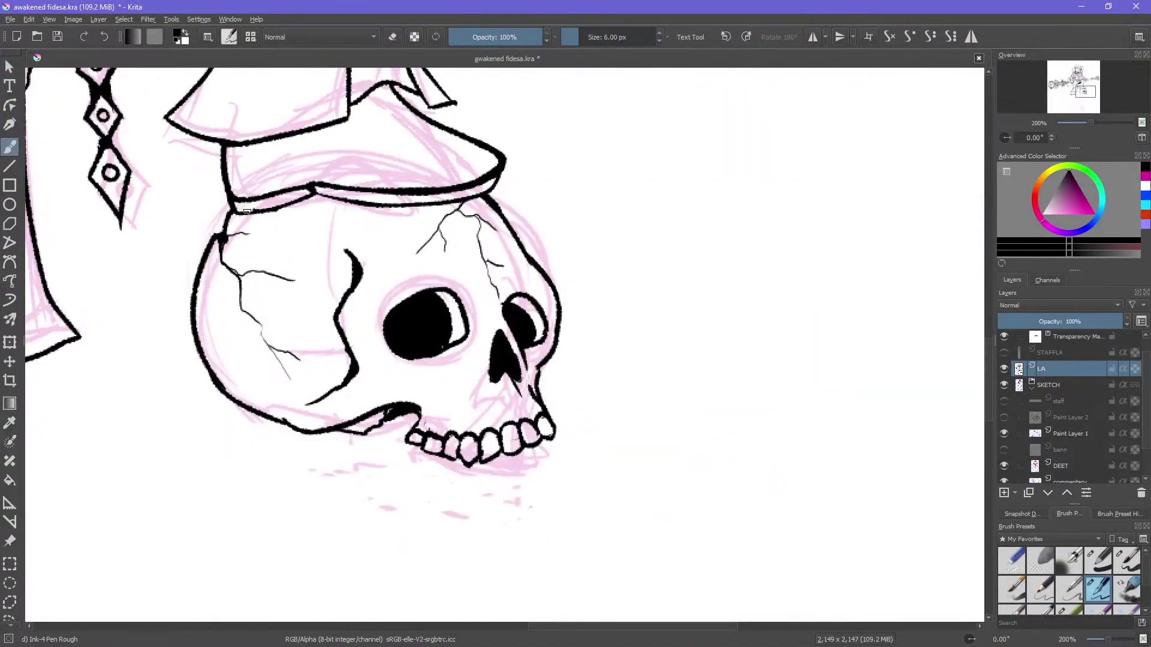
{"action": "key", "text": "e"}
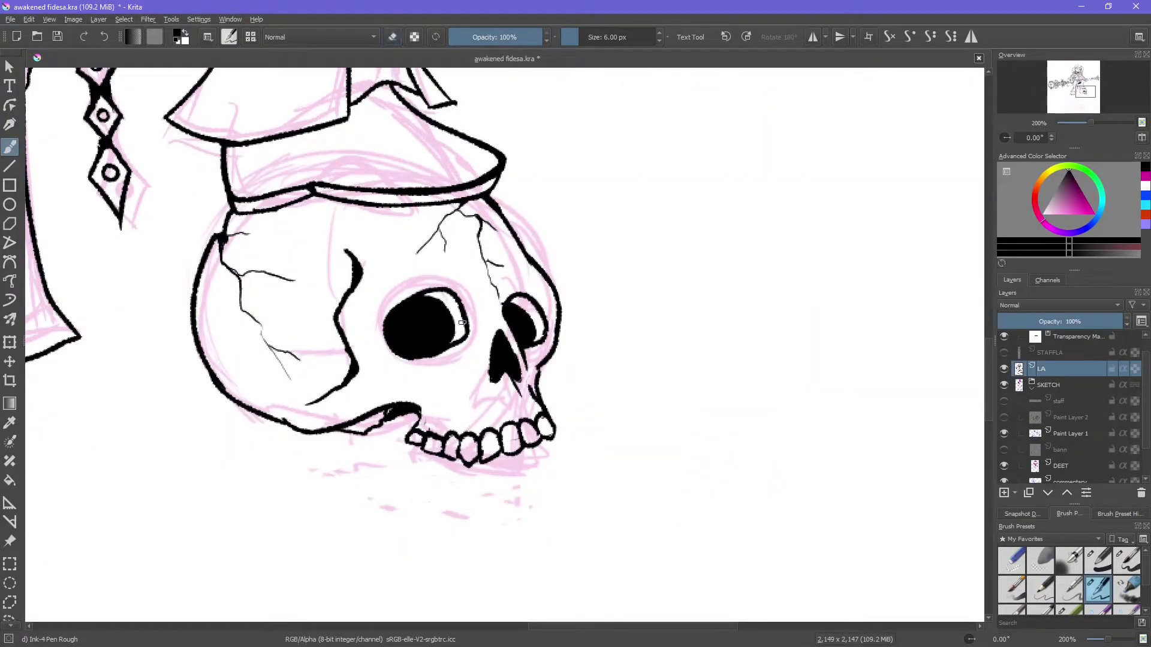
{"action": "key", "text": "minus"}
{"action": "key", "text": "minus"}
{"action": "key", "text": "plus"}
{"action": "key", "text": "plus"}
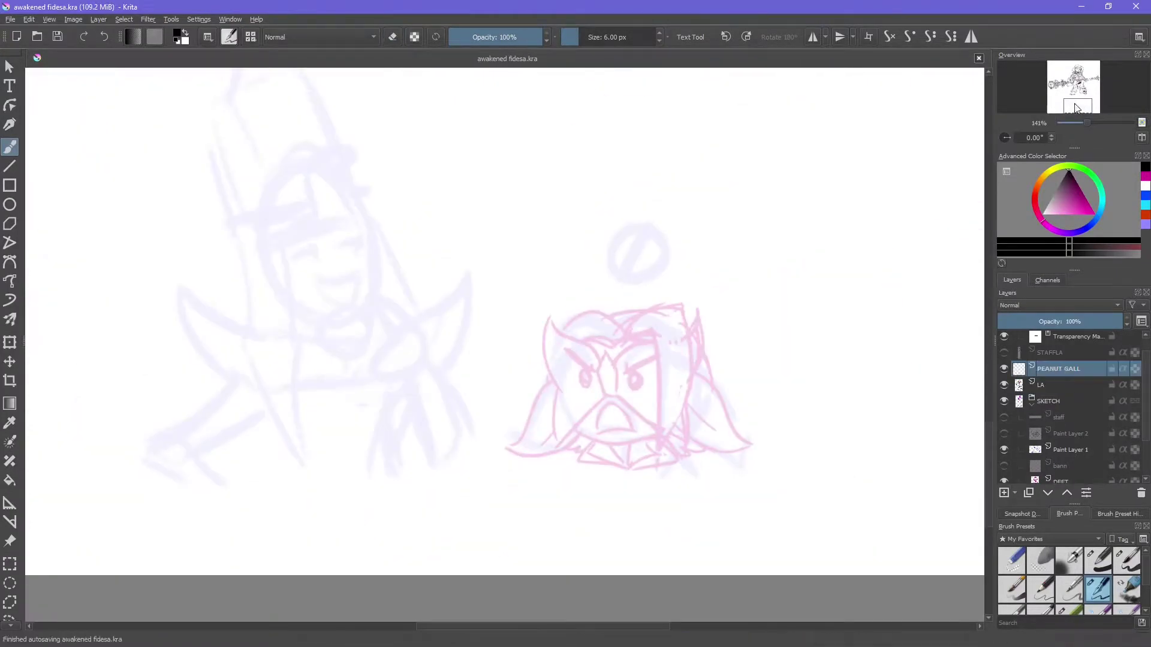
Step: Ink the small angry character's horned brows, glaring eyes and shouting mouth over the pink sketch on the PEANUT GALL layer
{"action": "key", "text": "Tab"}
{"action": "left_click_drag", "start_coordinate": [533, 366], "coordinate": [502, 442]}
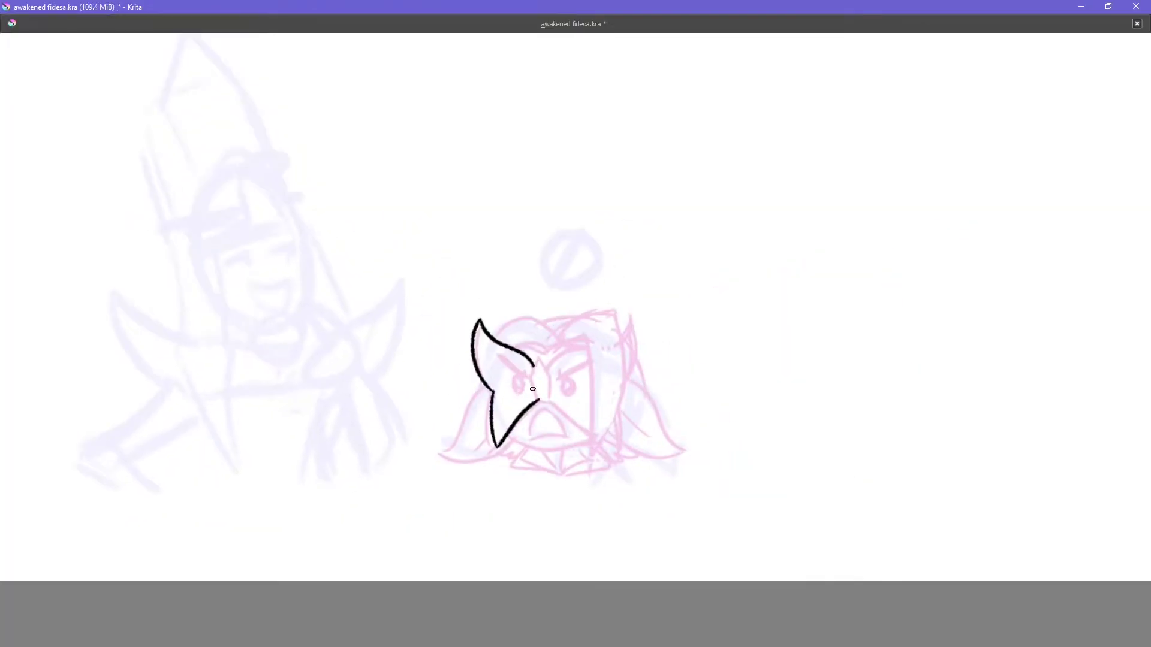
{"action": "left_click_drag", "start_coordinate": [624, 325], "coordinate": [548, 396]}
{"action": "left_click_drag", "start_coordinate": [528, 439], "coordinate": [566, 441]}
{"action": "left_click_drag", "start_coordinate": [512, 376], "coordinate": [517, 393]}
{"action": "left_click_drag", "start_coordinate": [497, 359], "coordinate": [527, 375]}
{"action": "mouse_move", "coordinate": [594, 352]}
{"action": "left_mouse_down"}
{"action": "mouse_move", "coordinate": [561, 375]}
{"action": "mouse_move", "coordinate": [570, 395]}
{"action": "left_mouse_up"}
Step: Ink the angry character's flared side locks, swept fringe and loose hair strands around the face
{"action": "left_click_drag", "start_coordinate": [489, 389], "coordinate": [497, 458]}
{"action": "left_click_drag", "start_coordinate": [476, 429], "coordinate": [493, 447]}
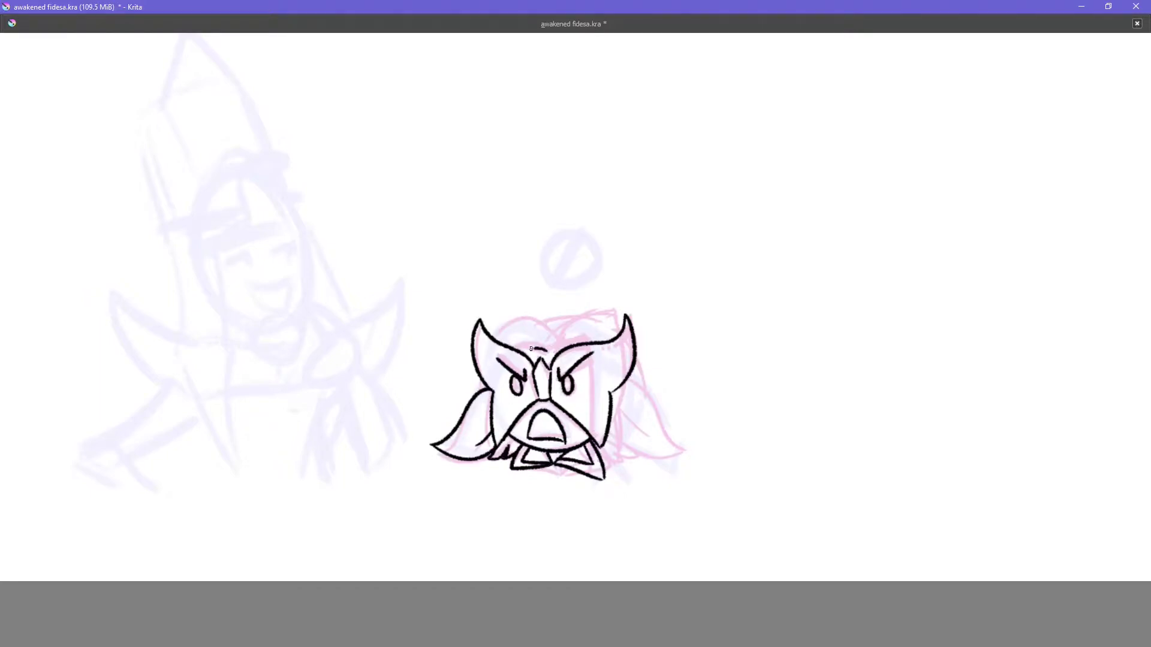
{"action": "left_click_drag", "start_coordinate": [622, 322], "coordinate": [614, 468]}
{"action": "left_click_drag", "start_coordinate": [630, 367], "coordinate": [689, 450]}
{"action": "left_click_drag", "start_coordinate": [636, 422], "coordinate": [650, 441]}
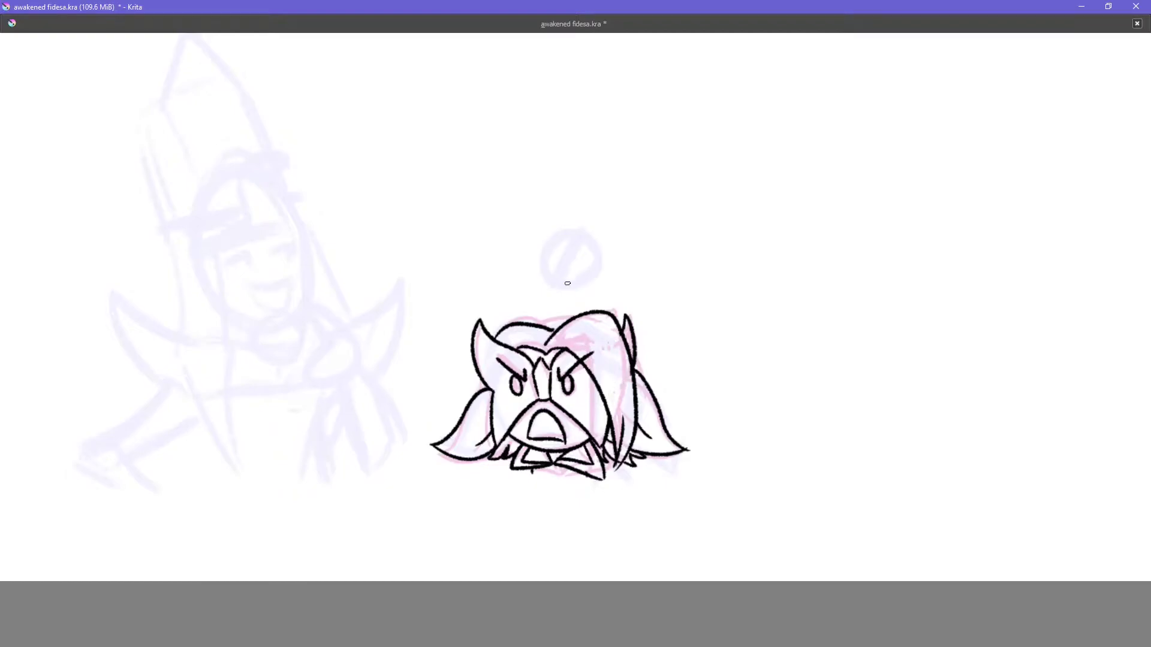
{"action": "key", "text": "Tab"}
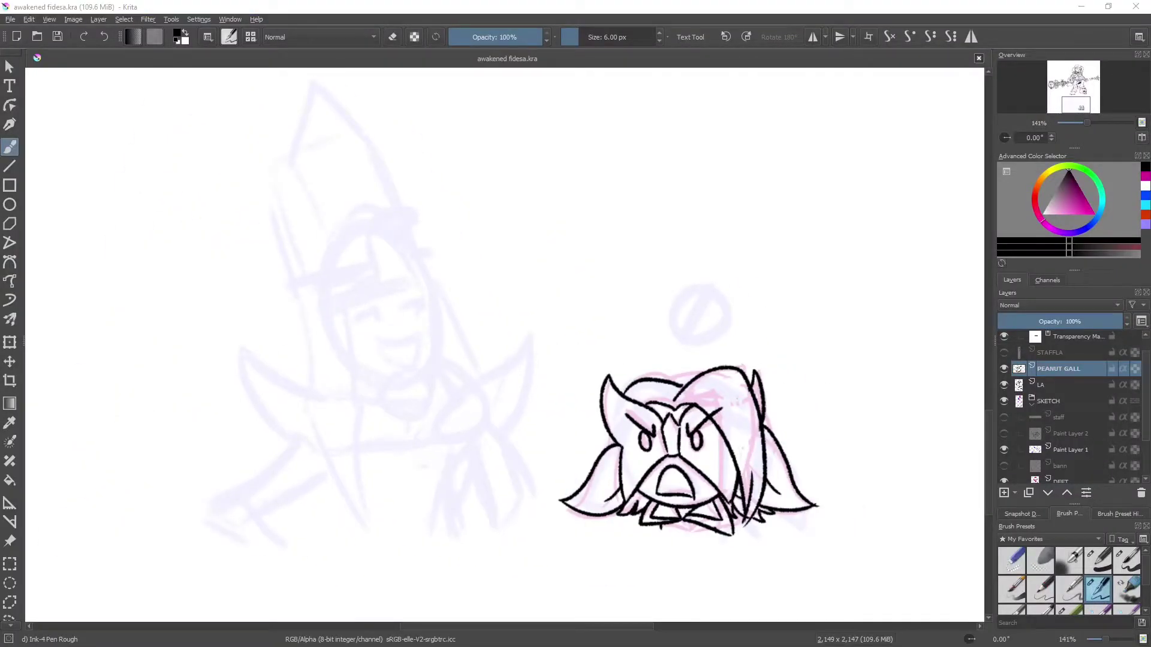
Step: Ink the hat-wearing character's grinning skull face, the oval medallion below the chin and the notched band of the hat
{"action": "left_click_drag", "start_coordinate": [428, 293], "coordinate": [385, 378]}
{"action": "mouse_move", "coordinate": [375, 341]}
{"action": "left_mouse_down"}
{"action": "mouse_move", "coordinate": [423, 342]}
{"action": "mouse_move", "coordinate": [410, 418]}
{"action": "left_mouse_up"}
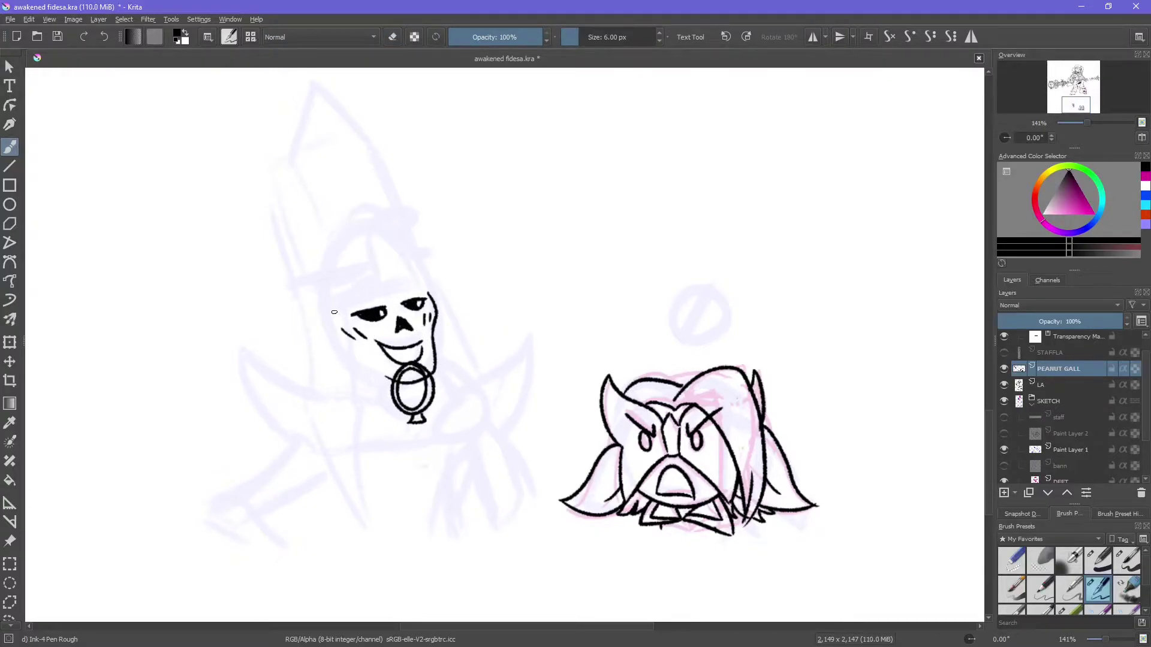
{"action": "left_click_drag", "start_coordinate": [311, 315], "coordinate": [419, 261]}
{"action": "left_click_drag", "start_coordinate": [324, 316], "coordinate": [440, 288]}
{"action": "left_click_drag", "start_coordinate": [421, 263], "coordinate": [431, 286]}
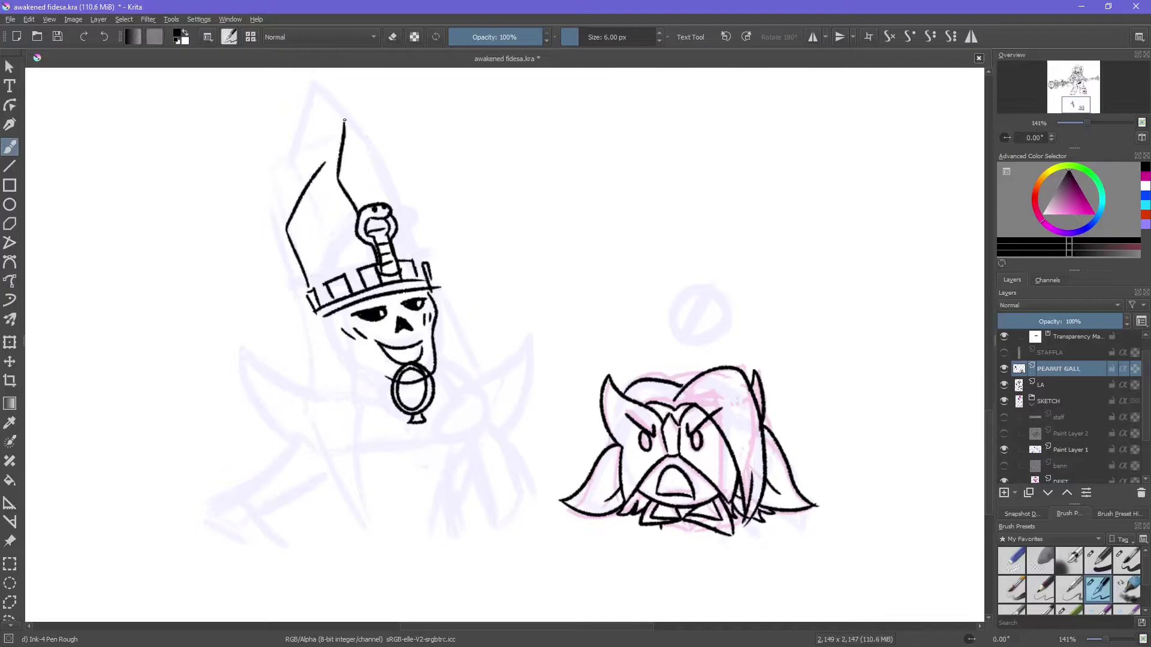
Step: Ink the long headdress panels hanging down both sides of the skull face, closing their lower ends
{"action": "left_click_drag", "start_coordinate": [327, 318], "coordinate": [307, 401]}
{"action": "left_click_drag", "start_coordinate": [307, 400], "coordinate": [363, 480]}
{"action": "left_click_drag", "start_coordinate": [341, 336], "coordinate": [376, 495]}
{"action": "left_click_drag", "start_coordinate": [434, 293], "coordinate": [479, 401]}
{"action": "left_click_drag", "start_coordinate": [436, 360], "coordinate": [443, 494]}
{"action": "left_click_drag", "start_coordinate": [441, 494], "coordinate": [464, 493]}
{"action": "left_click_drag", "start_coordinate": [360, 495], "coordinate": [376, 494]}
{"action": "left_click_drag", "start_coordinate": [331, 383], "coordinate": [345, 408]}
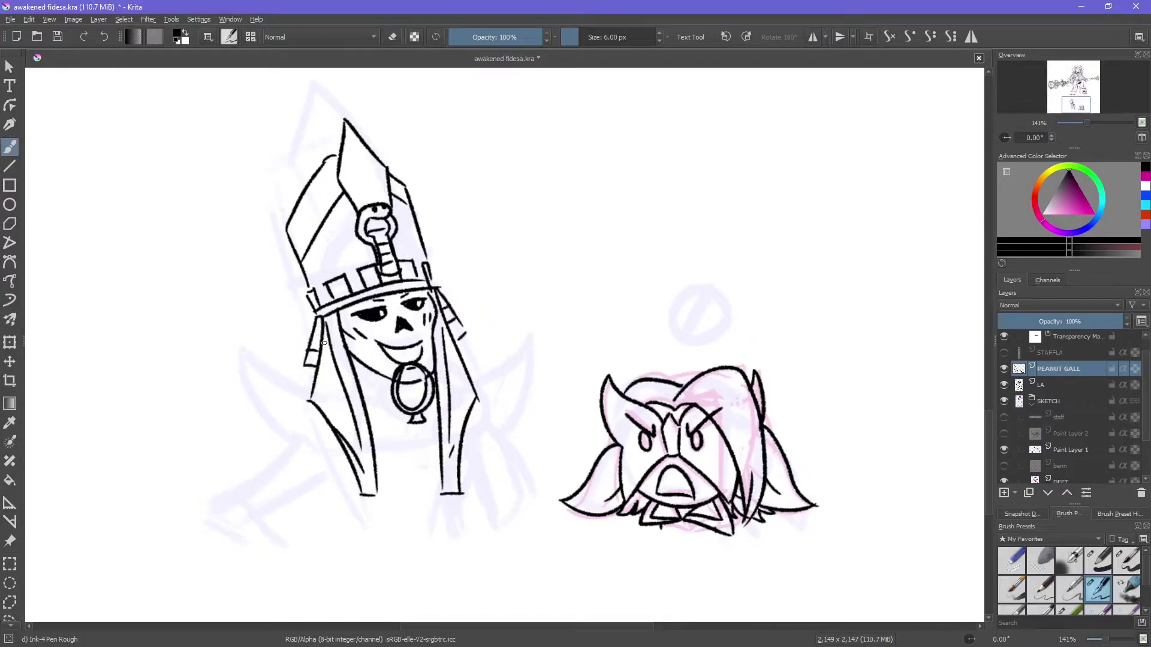
Step: Ink rounded lenses over the skull's eyes and the curved horn-shaped outlines of both shoulder guards
{"action": "left_click_drag", "start_coordinate": [397, 294], "coordinate": [437, 331]}
{"action": "left_click_drag", "start_coordinate": [394, 324], "coordinate": [345, 351]}
{"action": "key", "text": "e"}
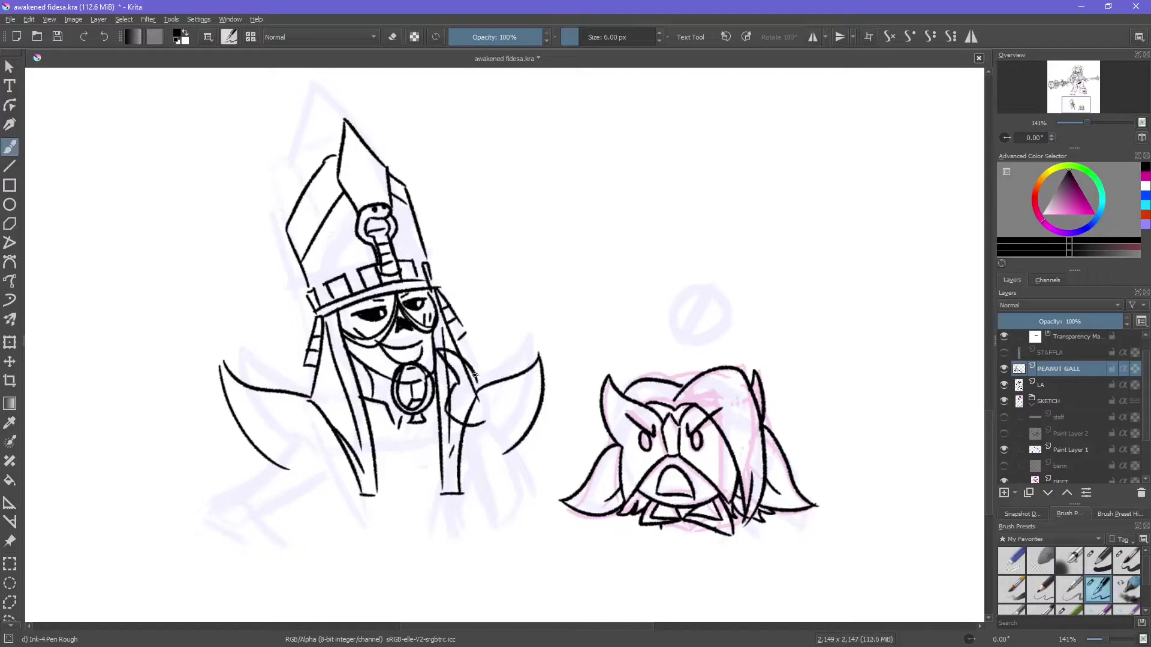
Step: Ink the hand raised to the chin with its banded forearm, tidying the overlapping lines with the eraser
{"action": "key", "text": "e"}
{"action": "mouse_move", "coordinate": [480, 393]}
{"action": "left_mouse_down"}
{"action": "mouse_move", "coordinate": [465, 426]}
{"action": "mouse_move", "coordinate": [442, 415]}
{"action": "mouse_move", "coordinate": [480, 401]}
{"action": "mouse_move", "coordinate": [483, 366]}
{"action": "mouse_move", "coordinate": [467, 449]}
{"action": "mouse_move", "coordinate": [516, 479]}
{"action": "mouse_move", "coordinate": [495, 485]}
{"action": "mouse_move", "coordinate": [501, 468]}
{"action": "mouse_move", "coordinate": [478, 446]}
{"action": "mouse_move", "coordinate": [508, 464]}
{"action": "mouse_move", "coordinate": [479, 463]}
{"action": "left_mouse_up"}
{"action": "key", "text": "e"}
{"action": "key", "text": "e"}
{"action": "key", "text": "e"}
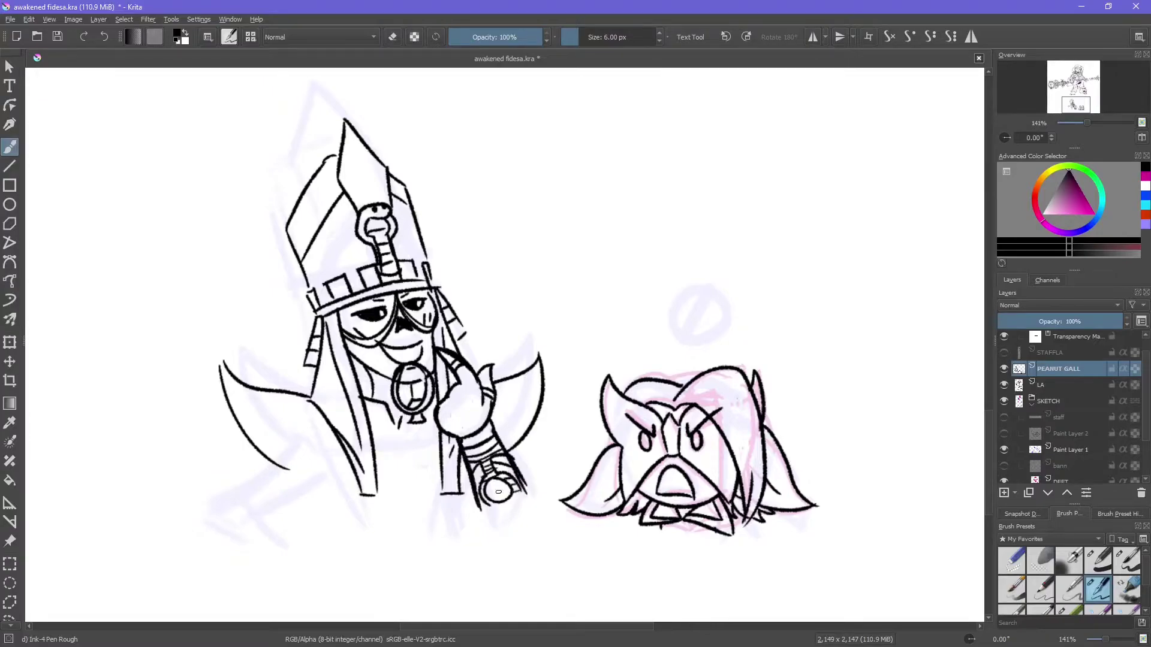
Step: Ink skull ornaments and pointed lower edges on both shoulder guards, and add the V-shaped collar at the neck
{"action": "mouse_move", "coordinate": [268, 417]}
{"action": "left_mouse_down"}
{"action": "mouse_move", "coordinate": [303, 403]}
{"action": "mouse_move", "coordinate": [289, 397]}
{"action": "left_mouse_up"}
{"action": "left_click_drag", "start_coordinate": [501, 375], "coordinate": [509, 393]}
{"action": "key", "text": "e"}
{"action": "mouse_move", "coordinate": [238, 459]}
{"action": "left_mouse_down"}
{"action": "mouse_move", "coordinate": [344, 474]}
{"action": "mouse_move", "coordinate": [291, 471]}
{"action": "left_mouse_up"}
{"action": "key", "text": "e"}
{"action": "left_click_drag", "start_coordinate": [507, 444], "coordinate": [536, 459]}
{"action": "left_click_drag", "start_coordinate": [368, 414], "coordinate": [414, 449]}
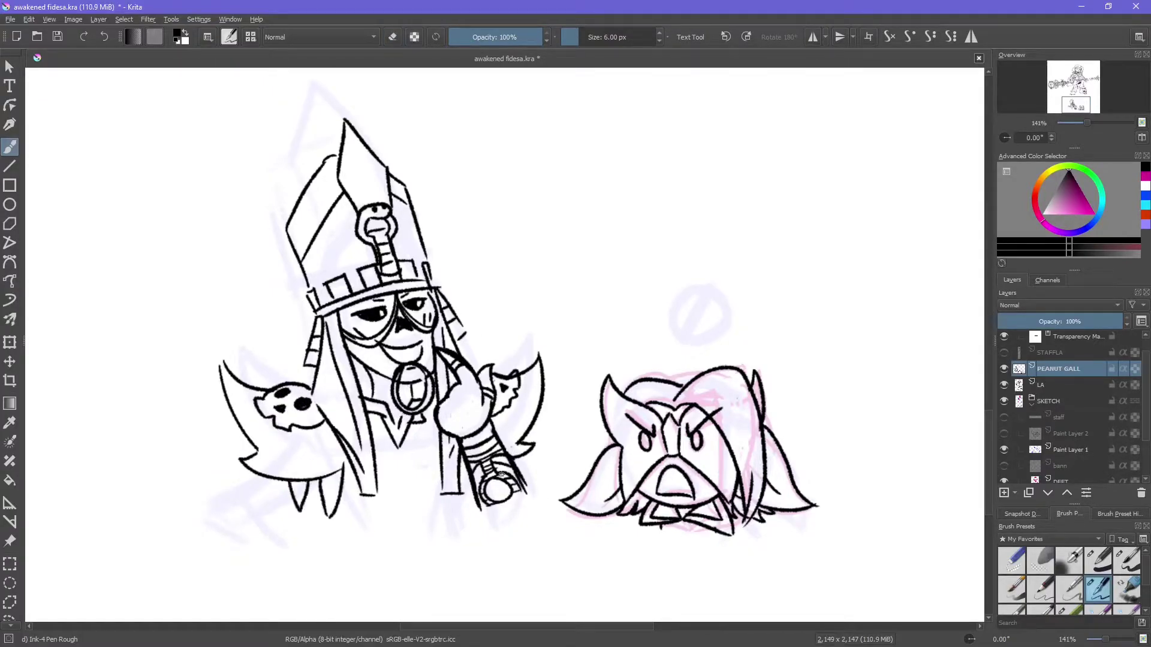
Step: Ink the curved chest hem between the headdress panels and the resting arm with its cuff
{"action": "left_click_drag", "start_coordinate": [373, 481], "coordinate": [440, 473]}
{"action": "left_click_drag", "start_coordinate": [264, 478], "coordinate": [210, 526]}
{"action": "left_click_drag", "start_coordinate": [296, 501], "coordinate": [257, 514]}
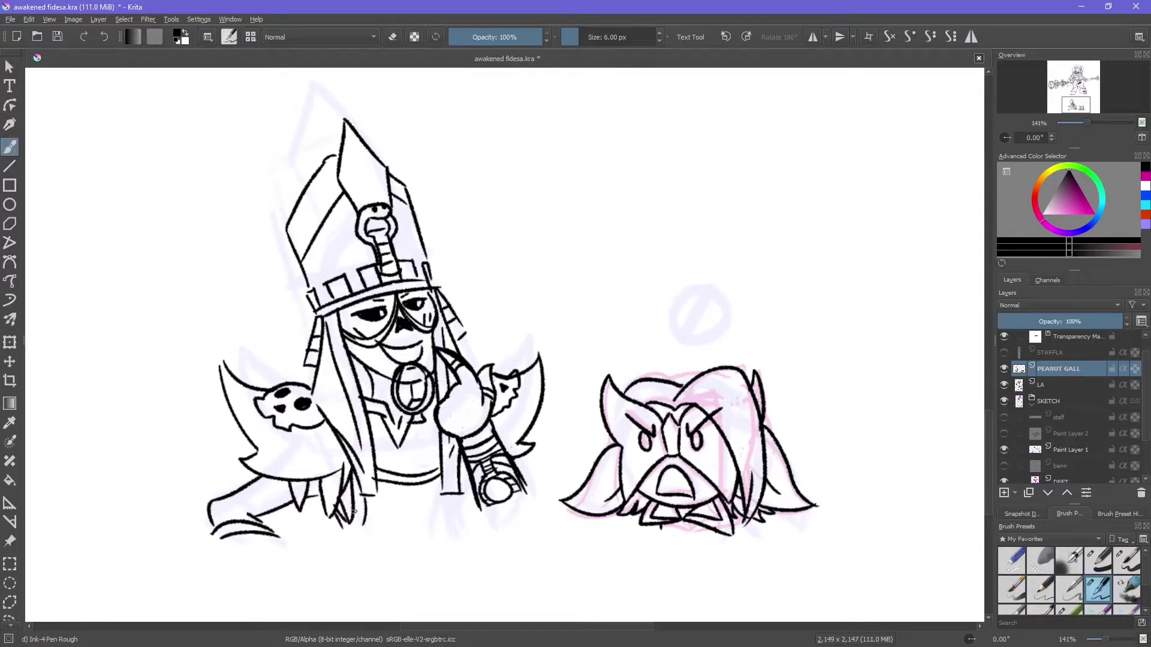
Step: Ink a bold crossed-out circle above the angry face and dripping slime on both skull shoulder guards
{"action": "key", "text": "Tab"}
{"action": "left_click_drag", "start_coordinate": [650, 299], "coordinate": [677, 327]}
{"action": "key", "text": "Tab"}
{"action": "key", "text": "Tab"}
{"action": "left_click_drag", "start_coordinate": [268, 431], "coordinate": [313, 453]}
{"action": "left_click_drag", "start_coordinate": [427, 384], "coordinate": [454, 419]}
{"action": "left_click_drag", "start_coordinate": [456, 358], "coordinate": [464, 400]}
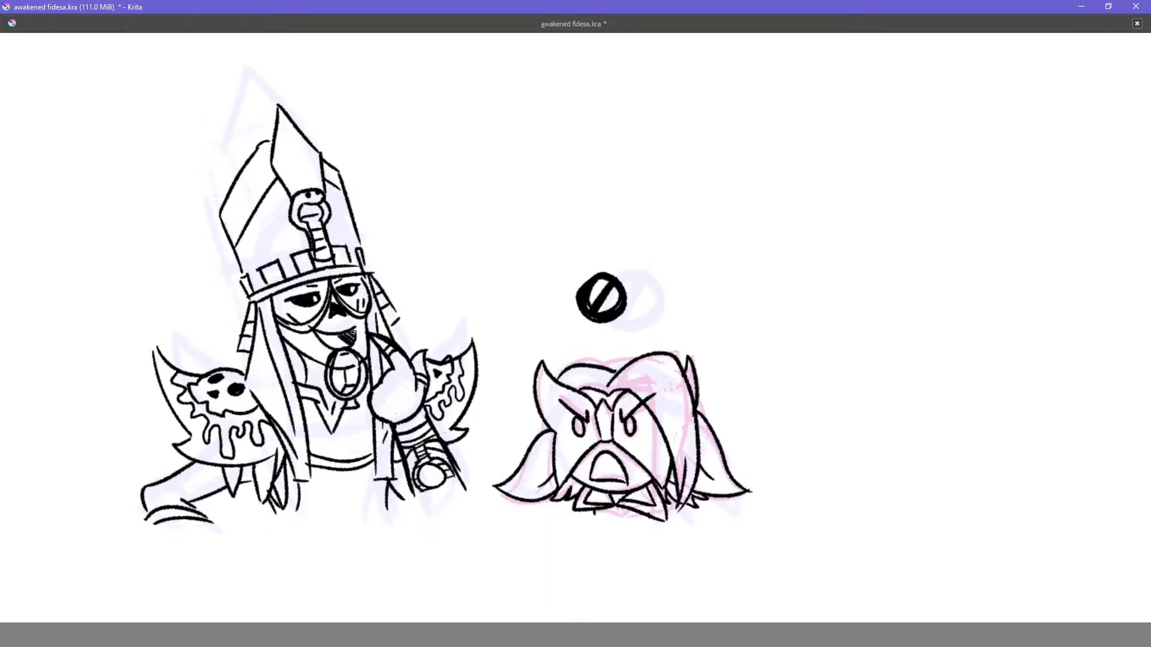
Step: Try handwriting dialogue beginning "You already have on-the-job" beside the tall hat
{"action": "key", "text": "Tab"}
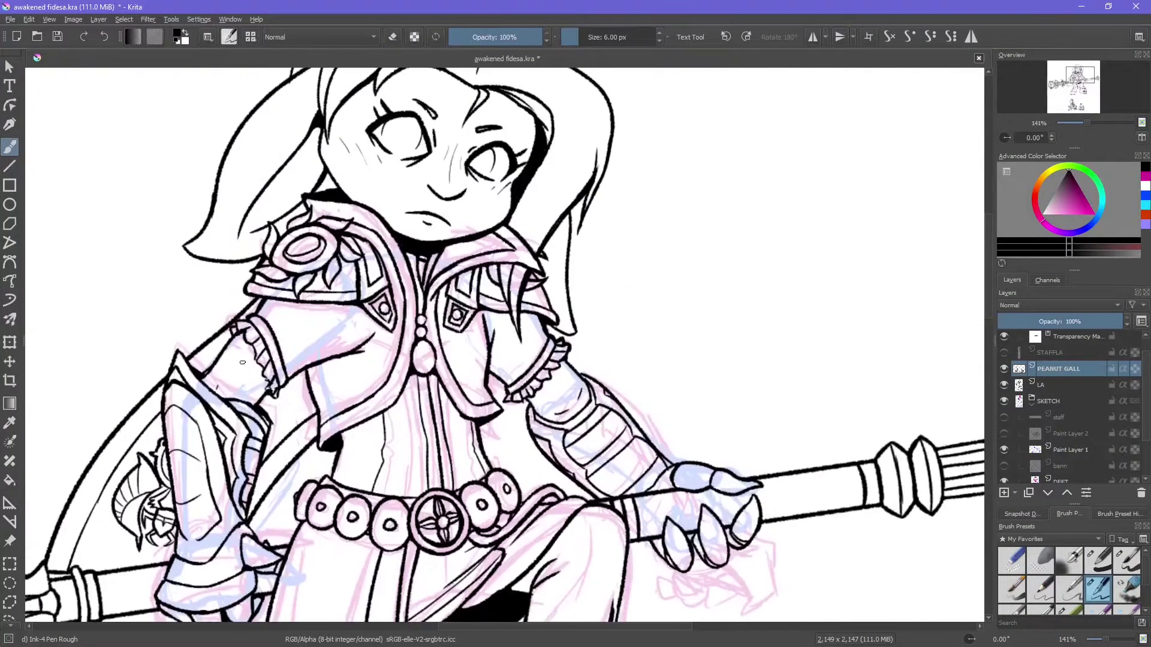
{"action": "key", "text": "Page_Down"}
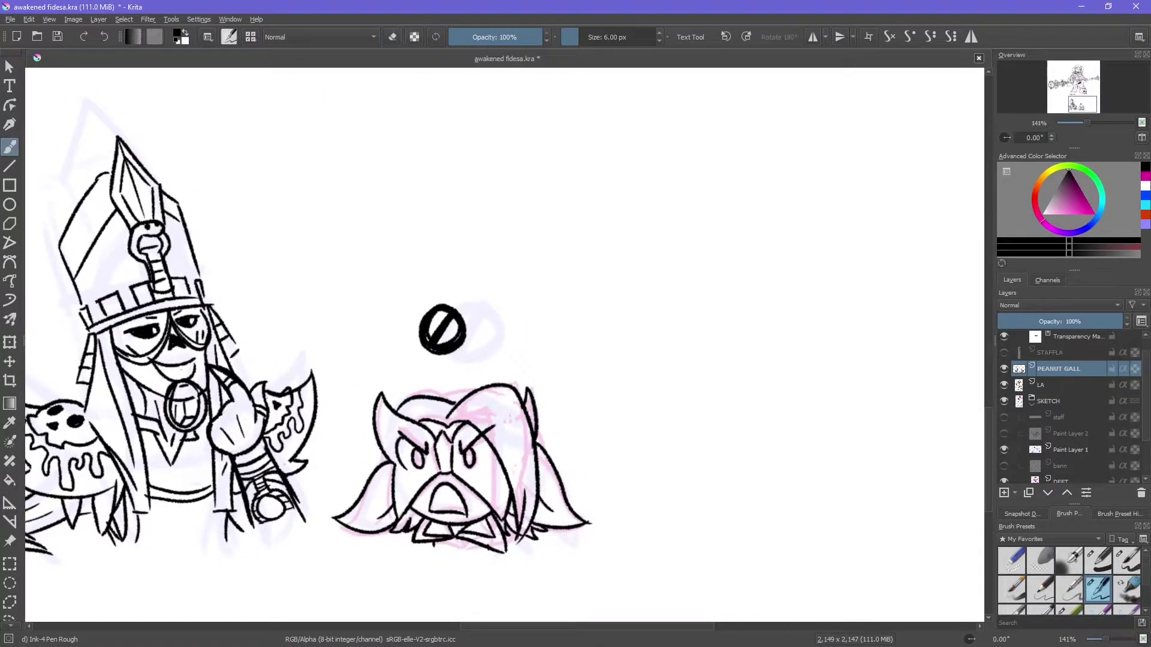
{"action": "left_click", "coordinate": [1074, 108]}
{"action": "mouse_move", "coordinate": [420, 153]}
{"action": "left_mouse_down"}
{"action": "mouse_move", "coordinate": [446, 174]}
{"action": "mouse_move", "coordinate": [537, 180]}
{"action": "left_mouse_up"}
{"action": "key", "text": "Tab"}
{"action": "left_click_drag", "start_coordinate": [509, 144], "coordinate": [643, 141]}
{"action": "left_click_drag", "start_coordinate": [405, 183], "coordinate": [503, 179]}
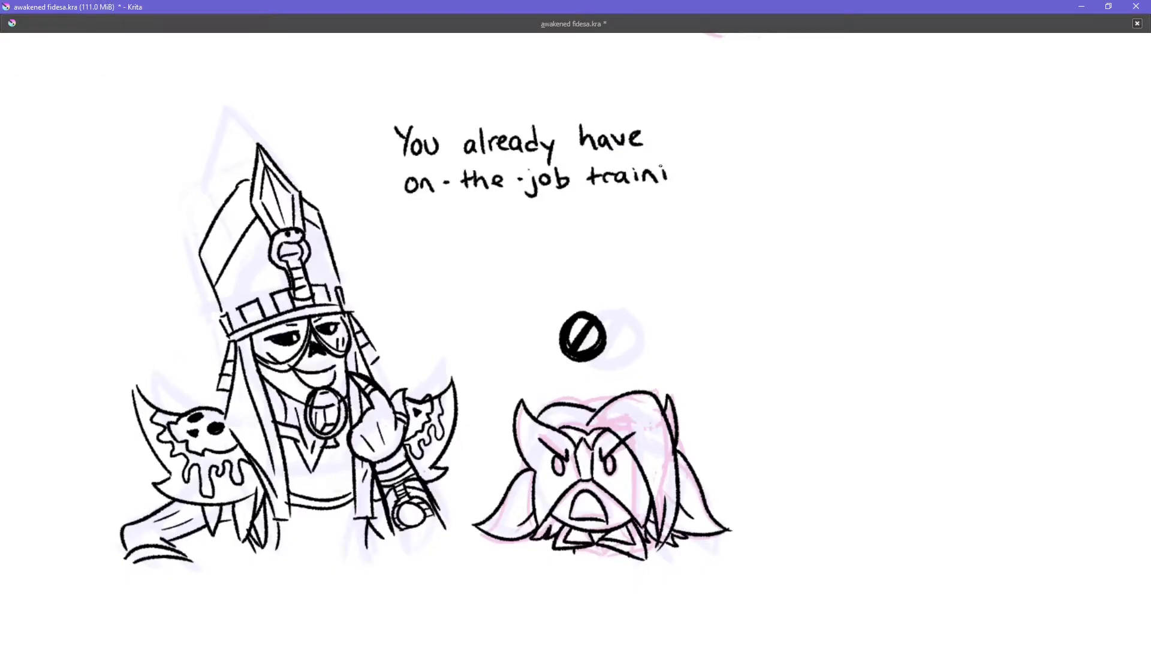
Step: Handwrite "ABSOLUTELY NOT!!" in large capitals beside the tall hat and delete the crossed-out circle above the angry face
{"action": "key", "text": "Tab"}
{"action": "mouse_move", "coordinate": [363, 63]}
{"action": "left_mouse_down"}
{"action": "mouse_move", "coordinate": [248, 384]}
{"action": "mouse_move", "coordinate": [325, 332]}
{"action": "mouse_move", "coordinate": [294, 271]}
{"action": "mouse_move", "coordinate": [315, 273]}
{"action": "left_mouse_up"}
{"action": "left_click_drag", "start_coordinate": [333, 243], "coordinate": [345, 273]}
{"action": "mouse_move", "coordinate": [371, 246]}
{"action": "left_mouse_down"}
{"action": "mouse_move", "coordinate": [401, 258]}
{"action": "mouse_move", "coordinate": [465, 237]}
{"action": "left_mouse_up"}
{"action": "left_click_drag", "start_coordinate": [473, 237], "coordinate": [519, 269]}
{"action": "left_click_drag", "start_coordinate": [547, 265], "coordinate": [617, 235]}
{"action": "key", "text": "Delete"}
Step: Handwrite "No? Why not? You already have job experience from impersonating Iberu!" below the capitals
{"action": "key", "text": "b"}
{"action": "left_click_drag", "start_coordinate": [299, 350], "coordinate": [310, 328]}
{"action": "left_click_drag", "start_coordinate": [322, 339], "coordinate": [322, 340]}
{"action": "left_click_drag", "start_coordinate": [334, 327], "coordinate": [343, 340]}
{"action": "left_click", "coordinate": [343, 347]}
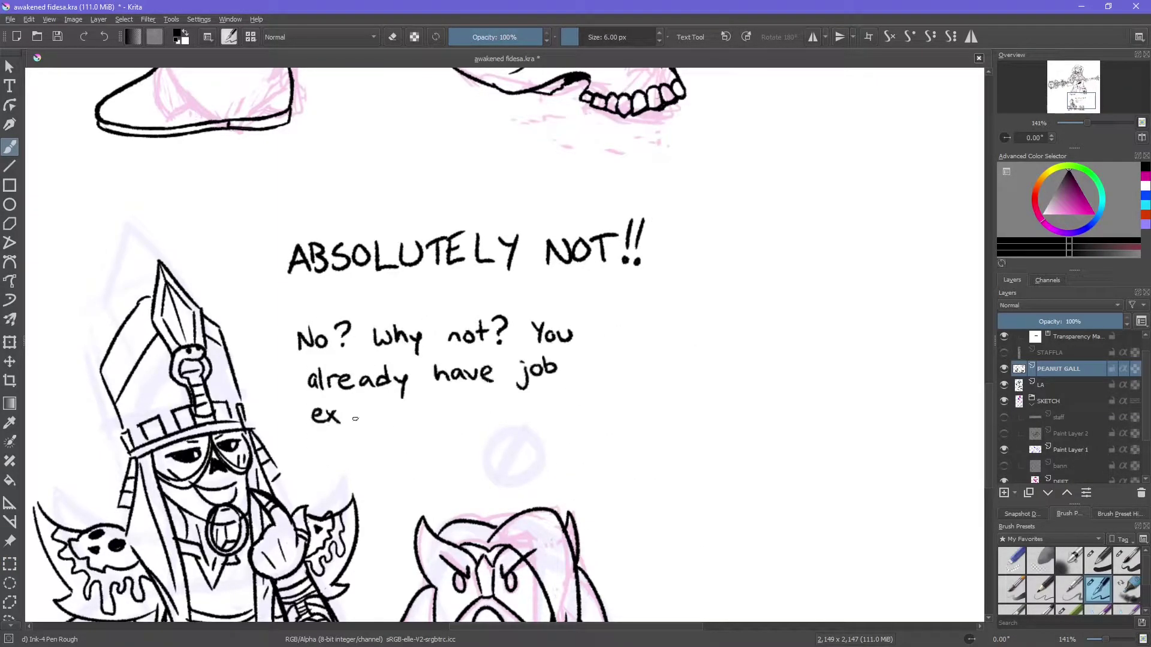
{"action": "left_click_drag", "start_coordinate": [402, 456], "coordinate": [498, 476]}
{"action": "mouse_move", "coordinate": [539, 440]}
{"action": "left_mouse_down"}
{"action": "mouse_move", "coordinate": [563, 458]}
{"action": "mouse_move", "coordinate": [600, 459]}
{"action": "left_mouse_up"}
{"action": "left_click_drag", "start_coordinate": [612, 425], "coordinate": [612, 450]}
Step: Select the handwritten reply freehand and move it slightly right and up, closer to the "ABSOLUTELY NOT!!" line
{"action": "key", "text": "1"}
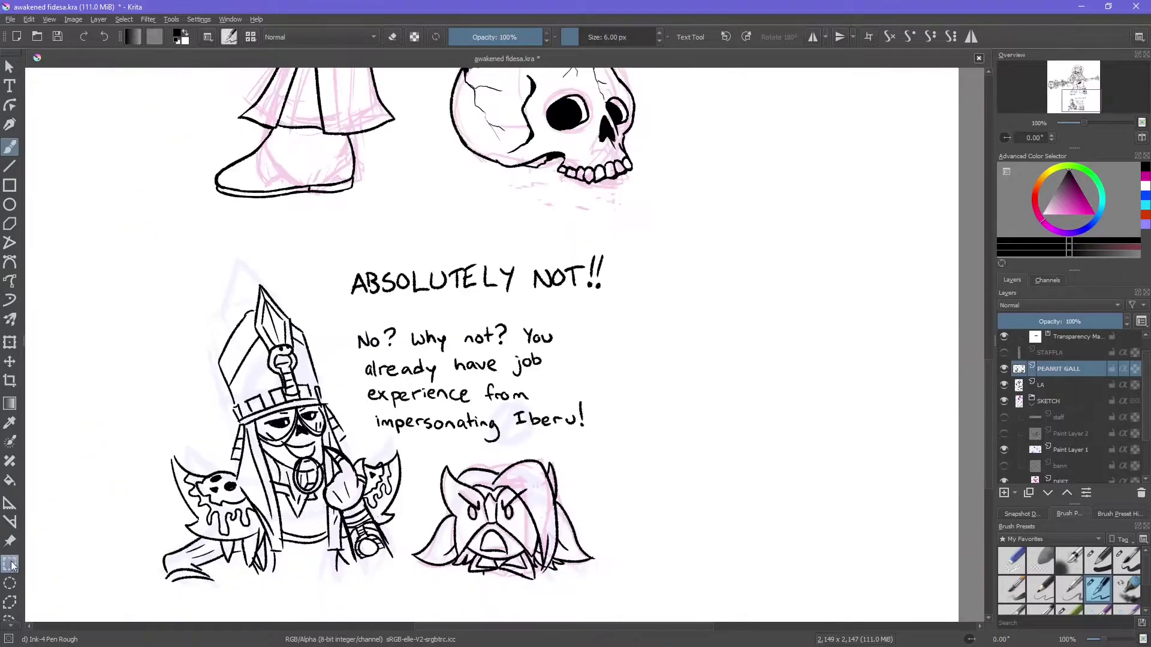
{"action": "left_click", "coordinate": [9, 603]}
{"action": "left_click_drag", "start_coordinate": [384, 318], "coordinate": [372, 335]}
{"action": "key", "text": "t"}
{"action": "key", "text": "ctrl+shift+a"}
{"action": "key", "text": "b"}
Step: Ink a jagged shout outline around "ABSOLUTELY NOT!!" and a thin wavy speech bubble around the reply
{"action": "left_click_drag", "start_coordinate": [299, 273], "coordinate": [484, 306]}
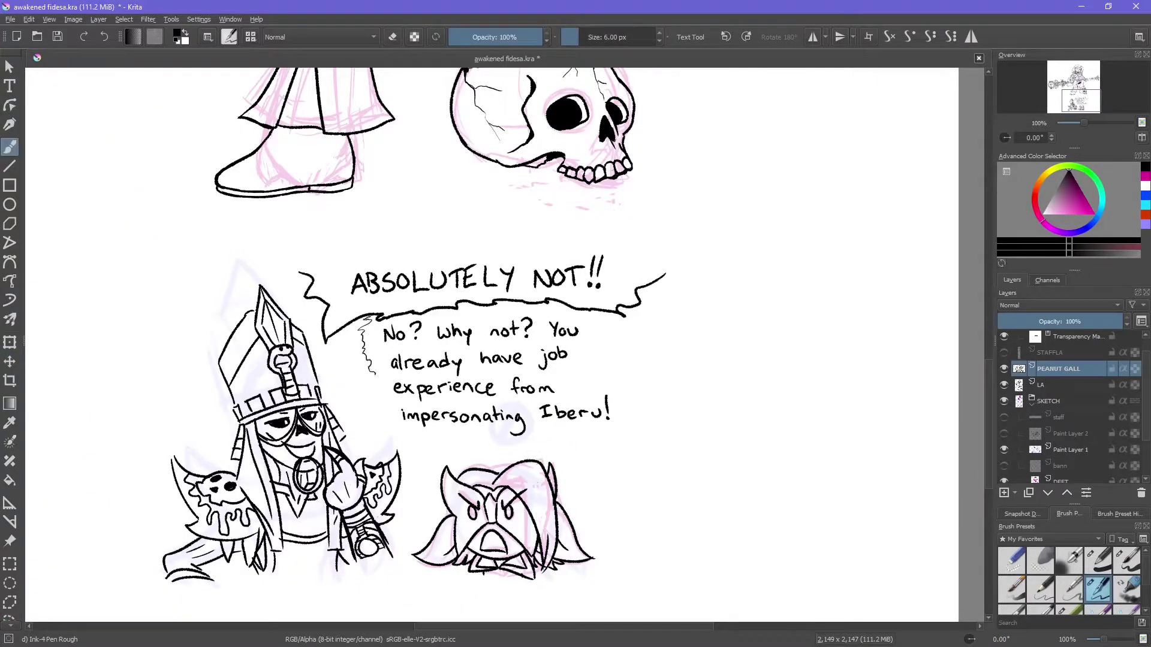
{"action": "key", "text": "ctrl+r"}
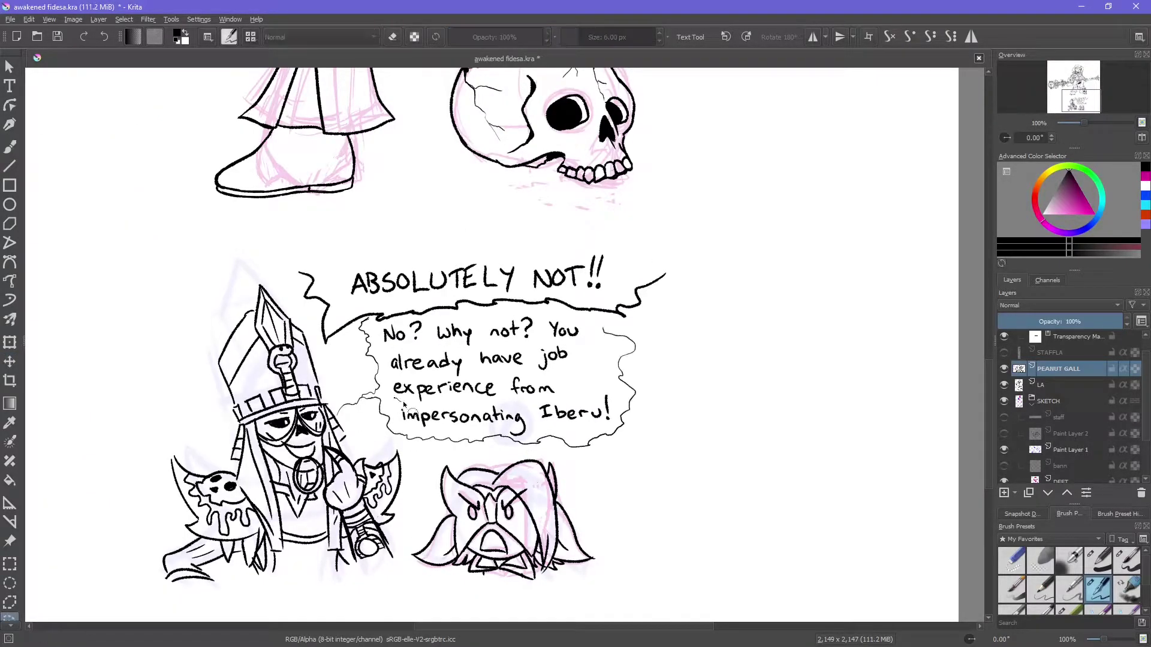
{"action": "key", "text": "ctrl+shift+a"}
{"action": "key", "text": "Tab"}
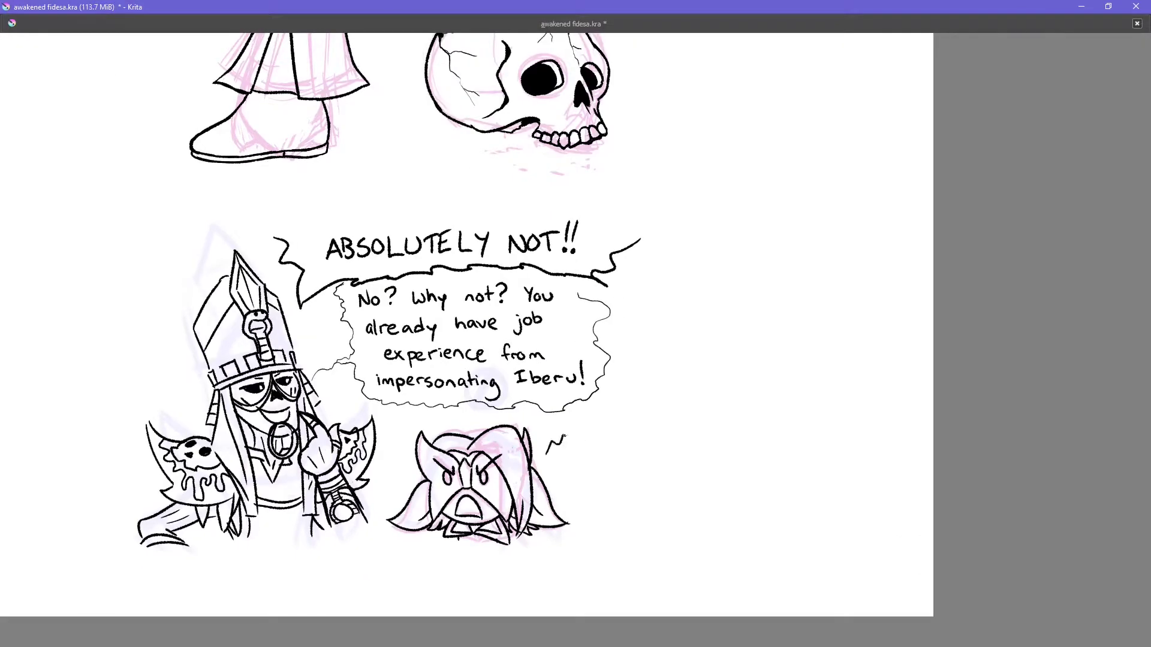
{"action": "key", "text": "Tab"}
Step: Try a flat ground shadow beneath the standing foot and the skull on the shad layer, and clear it
{"action": "key", "text": "minus"}
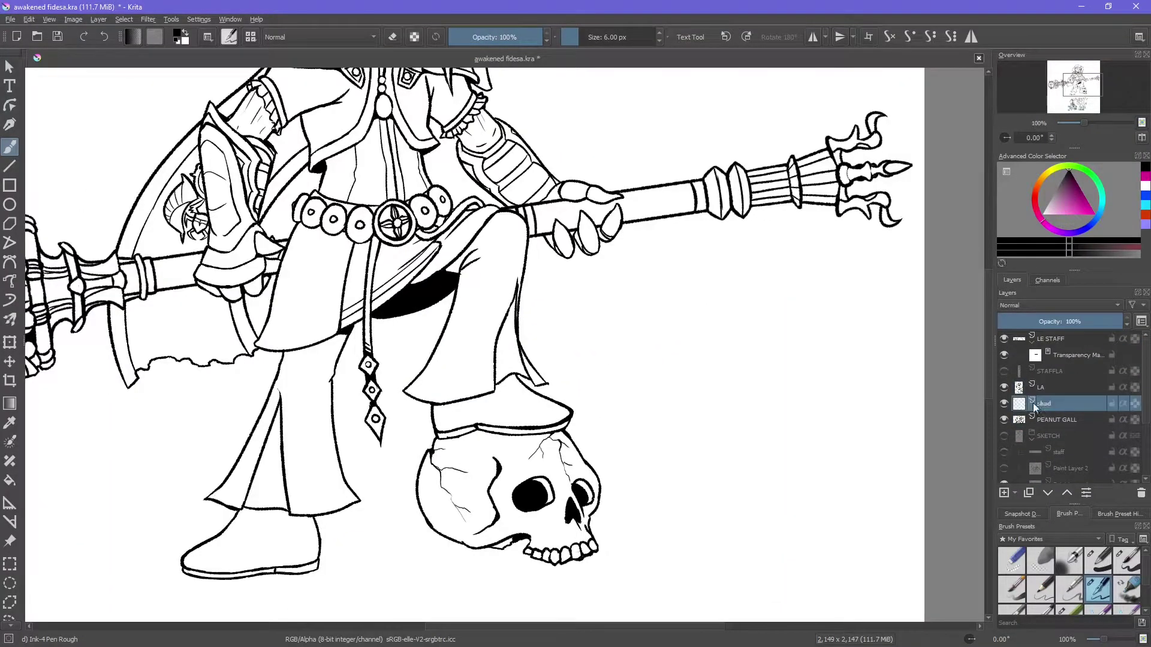
{"action": "mouse_move", "coordinate": [444, 423]}
{"action": "left_mouse_down"}
{"action": "mouse_move", "coordinate": [69, 458]}
{"action": "mouse_move", "coordinate": [678, 474]}
{"action": "left_mouse_up"}
{"action": "left_click_drag", "start_coordinate": [557, 450], "coordinate": [731, 435]}
{"action": "scroll", "coordinate": [480, 345], "scroll_direction": "down", "scroll_amount": 3}
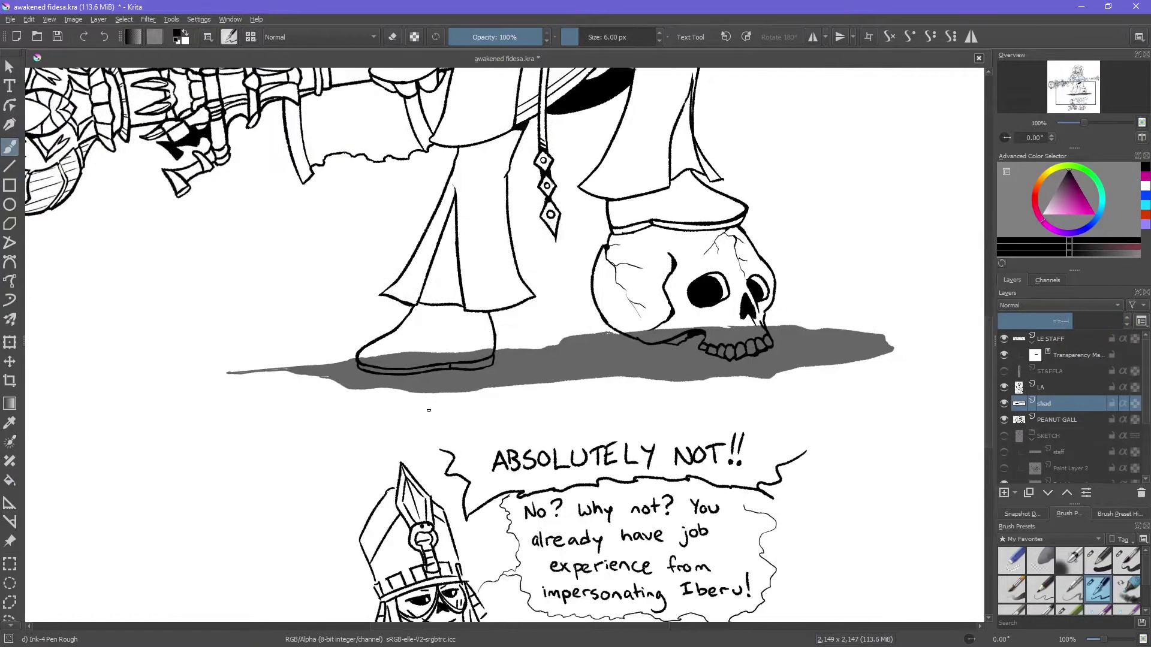
{"action": "scroll", "coordinate": [479, 345], "scroll_direction": "up", "scroll_amount": 8}
{"action": "key", "text": "minus"}
{"action": "key", "text": "Delete"}
Step: Paint a wide ground shadow beneath the figure on the shad layer and erase its overlap with the shoe and skull
{"action": "left_click_drag", "start_coordinate": [240, 384], "coordinate": [750, 372]}
{"action": "key", "text": "plus"}
{"action": "key", "text": "plus"}
{"action": "key", "text": "plus"}
{"action": "key", "text": "plus"}
{"action": "left_click", "coordinate": [1127, 560]}
{"action": "key", "text": "e"}
{"action": "left_click_drag", "start_coordinate": [425, 361], "coordinate": [493, 347]}
{"action": "mouse_move", "coordinate": [180, 413]}
{"action": "left_mouse_down"}
{"action": "mouse_move", "coordinate": [334, 393]}
{"action": "mouse_move", "coordinate": [420, 398]}
{"action": "left_mouse_up"}
Step: Erase the shadow around the skull's jaw, undo the last erasing stroke and return to the Ink-4 Pen Rough preset
{"action": "scroll", "coordinate": [419, 360], "scroll_direction": "right", "scroll_amount": 8}
{"action": "key", "text": "/"}
{"action": "left_click_drag", "start_coordinate": [345, 345], "coordinate": [354, 294]}
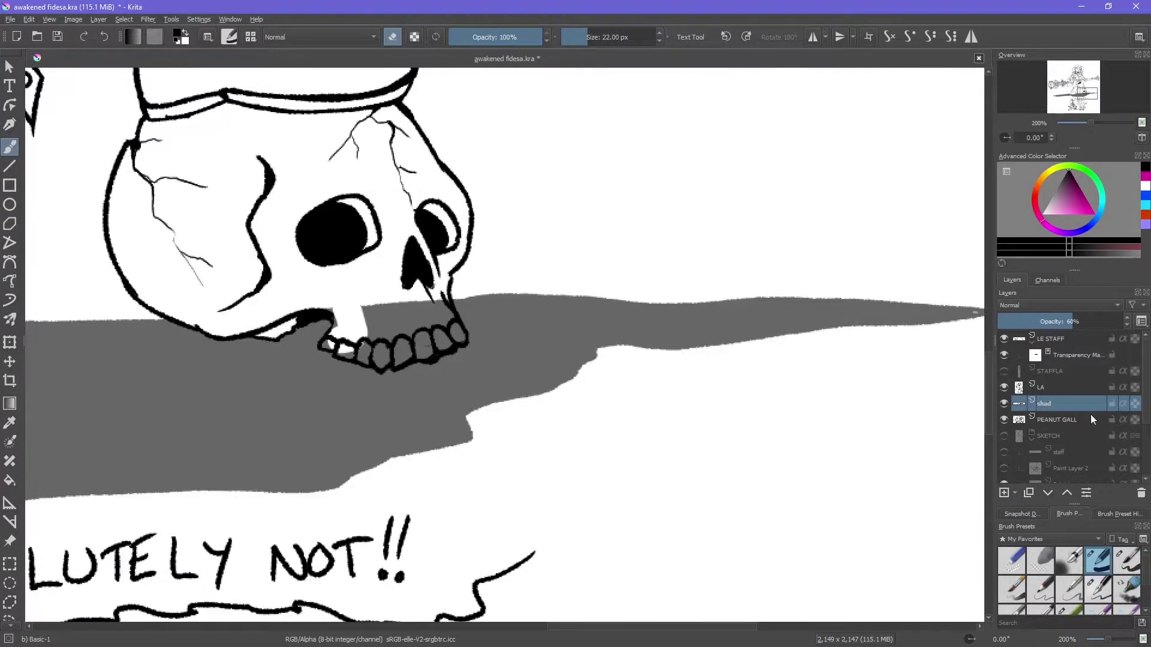
{"action": "key", "text": "ctrl+z"}
{"action": "key", "text": "/"}
{"action": "left_click", "coordinate": [1098, 589]}
{"action": "key", "text": "minus"}
{"action": "key", "text": "minus"}
{"action": "key", "text": "minus"}
{"action": "key", "text": "minus"}
{"action": "key", "text": "minus"}
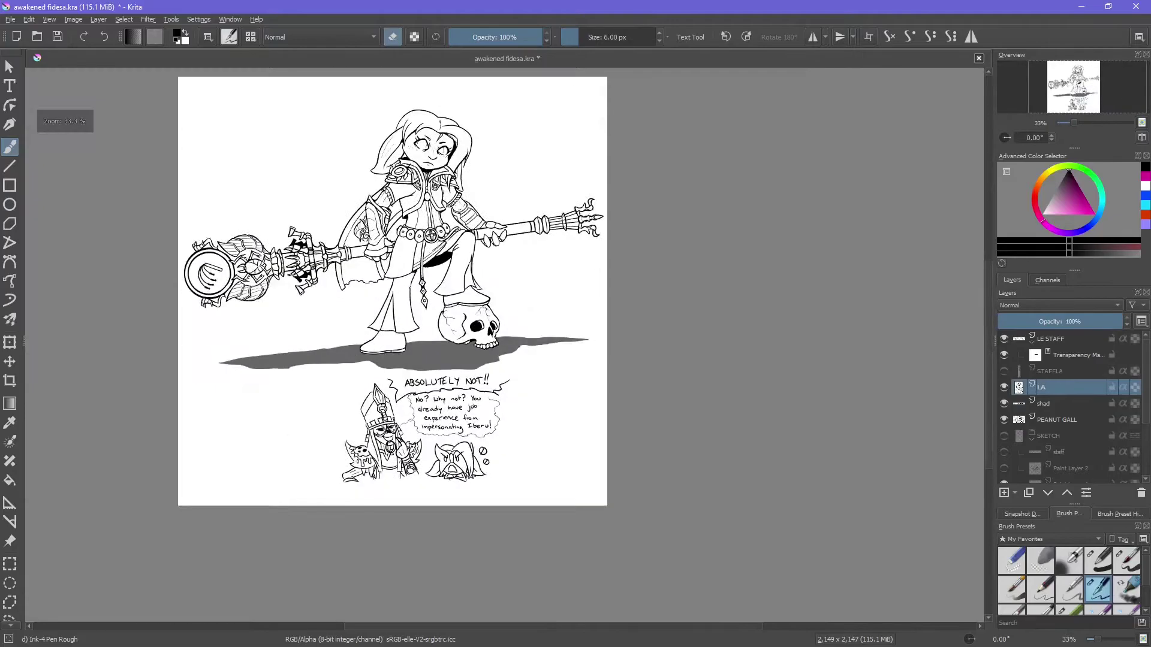
Step: Add a new paint layer named "col" and place it directly below the PEANUT GALL layer
{"action": "key", "text": "Insert"}
{"action": "double_click", "coordinate": [1050, 359]}
{"action": "type", "text": "col"}
{"action": "left_click_drag", "start_coordinate": [1050, 359], "coordinate": [1048, 396]}
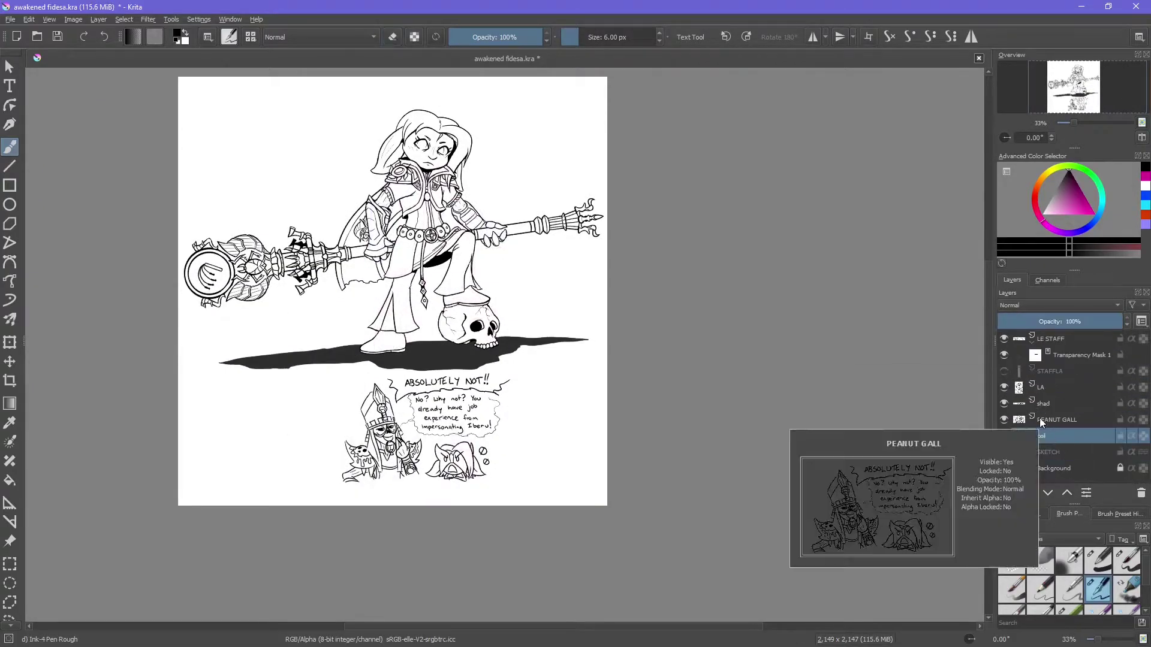
Step: Hide the shad and PEANUT GALL layers and select the blank area around the figure with the contiguous selection tool
{"action": "left_click", "coordinate": [1004, 403]}
{"action": "left_click", "coordinate": [1005, 420]}
{"action": "key", "text": "w"}
{"action": "key", "text": "plus"}
{"action": "key", "text": "plus"}
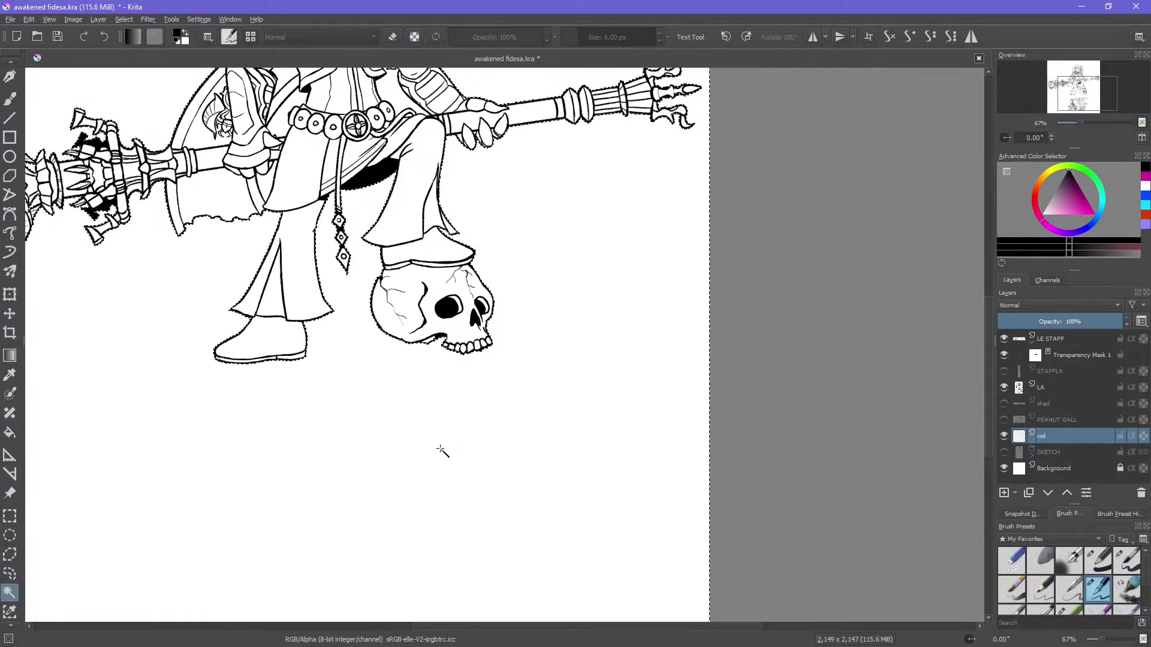
Step: Select the blank area around the figure, adjust the selection and fill the figure's silhouette with purple on the col layer
{"action": "left_click", "coordinate": [202, 471]}
{"action": "left_click", "coordinate": [124, 19]}
{"action": "left_click", "coordinate": [298, 226]}
{"action": "key", "text": "Return"}
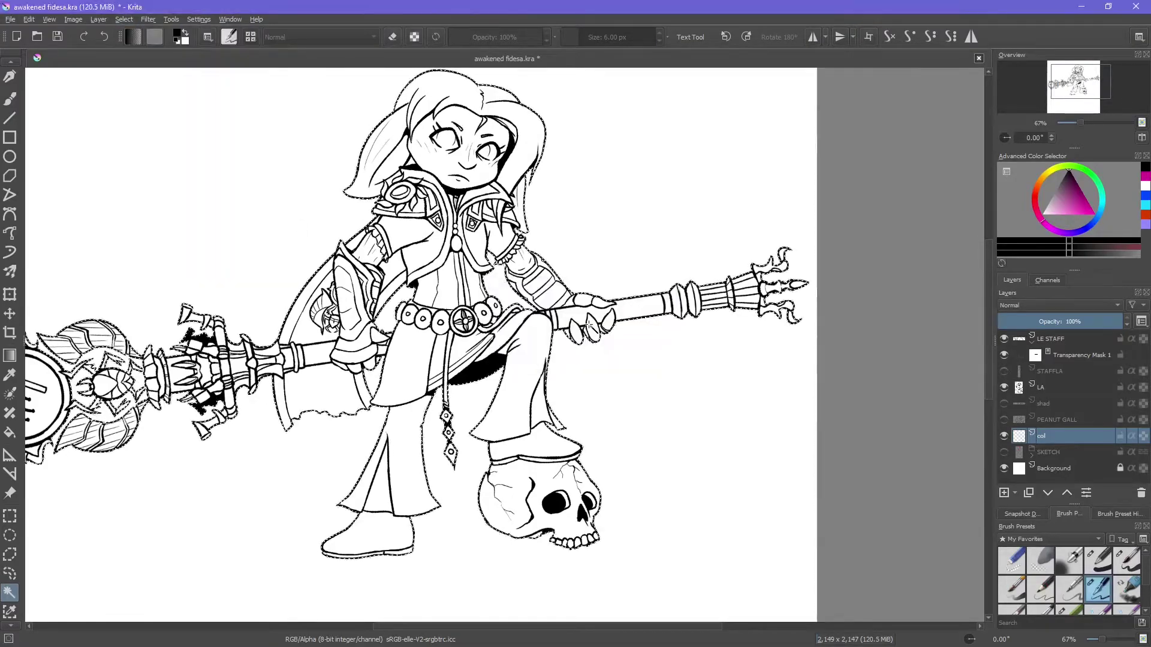
{"action": "key", "text": "f"}
{"action": "left_click", "coordinate": [408, 439]}
{"action": "key", "text": "plus"}
{"action": "key", "text": "plus"}
{"action": "key", "text": "plus"}
{"action": "key", "text": "e"}
{"action": "key", "text": "b"}
Step: Hide the col layer and touch up the trouser hem and leg outlines in black on the LA layer
{"action": "left_click", "coordinate": [1008, 388]}
{"action": "left_click", "coordinate": [1049, 436]}
{"action": "left_click_drag", "start_coordinate": [1074, 70], "coordinate": [1083, 90]}
{"action": "left_click", "coordinate": [1003, 435]}
{"action": "left_click", "coordinate": [1049, 388]}
{"action": "key", "text": "2"}
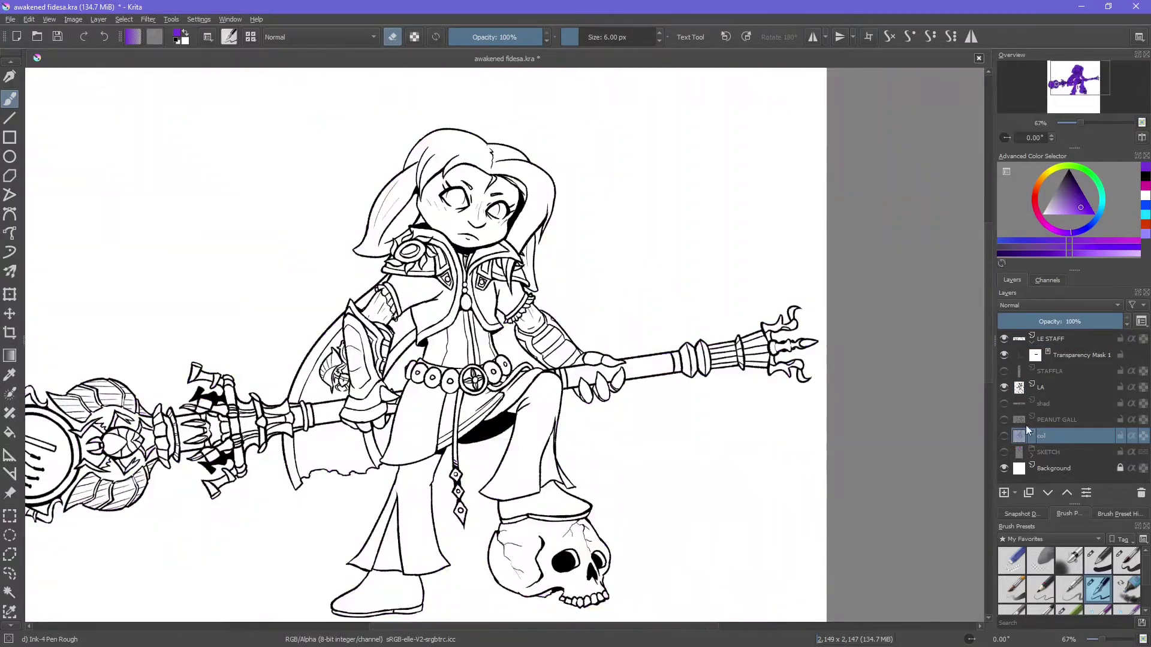
{"action": "key", "text": "plus"}
{"action": "key", "text": "plus"}
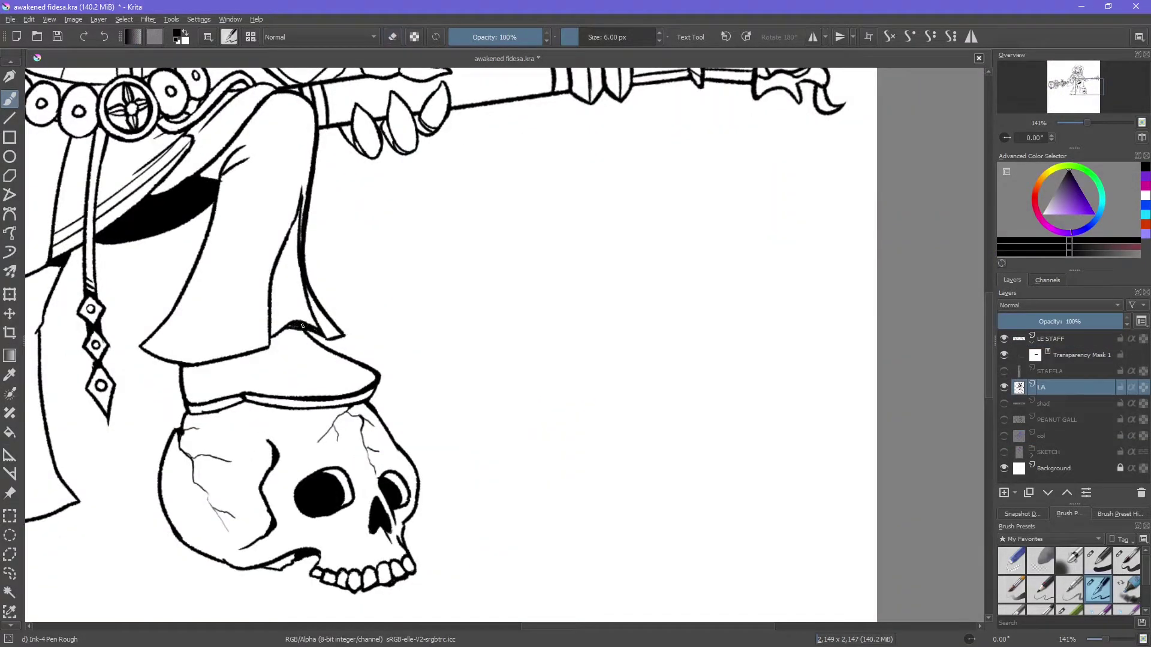
{"action": "left_click_drag", "start_coordinate": [184, 364], "coordinate": [526, 247]}
{"action": "left_click_drag", "start_coordinate": [442, 265], "coordinate": [432, 365]}
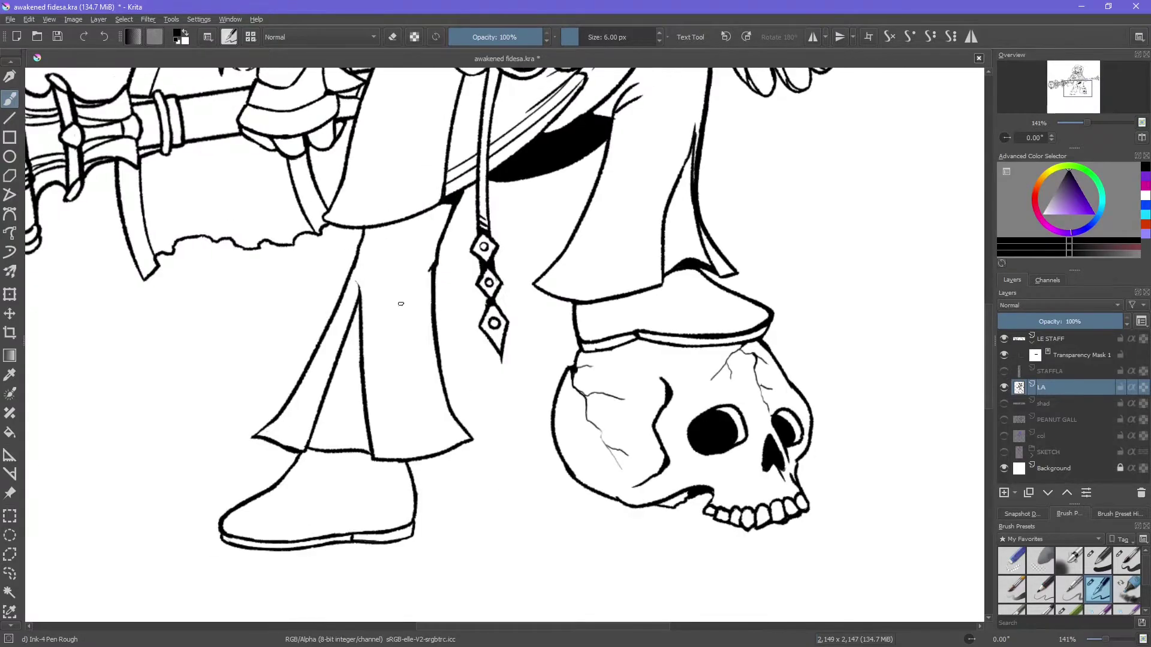
{"action": "left_click_drag", "start_coordinate": [240, 235], "coordinate": [438, 451]}
Step: Merge the LE STAFF layer into LA and clean up the line art around the staff
{"action": "key", "text": "e"}
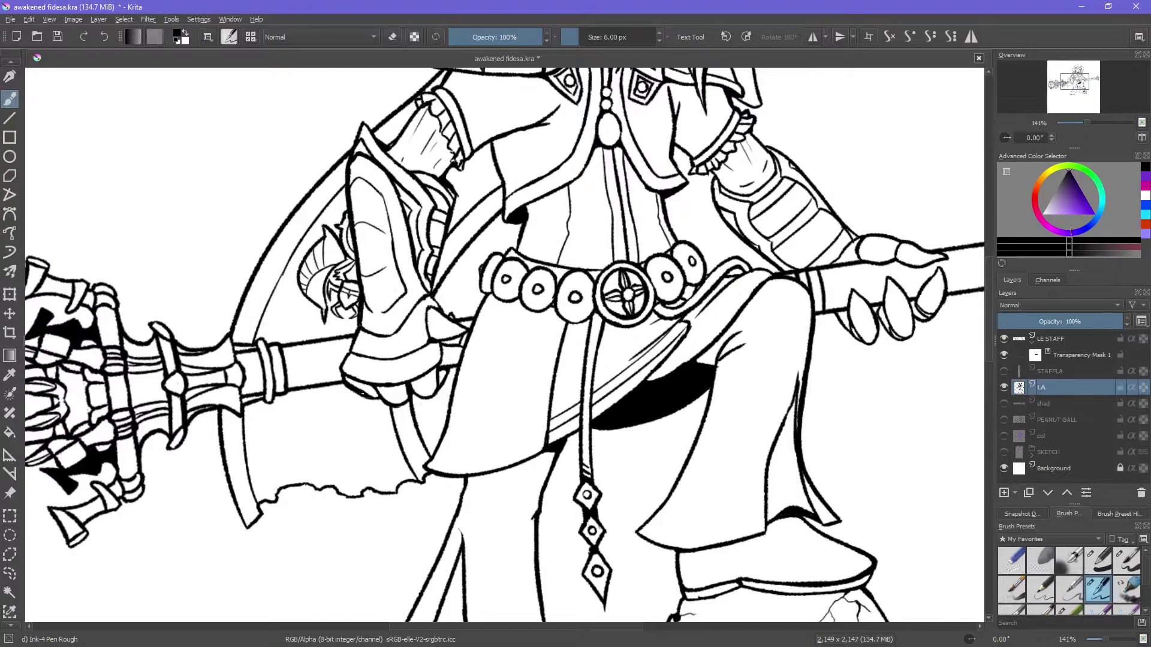
{"action": "key", "text": "shift+Delete"}
{"action": "left_click", "coordinate": [1040, 87]}
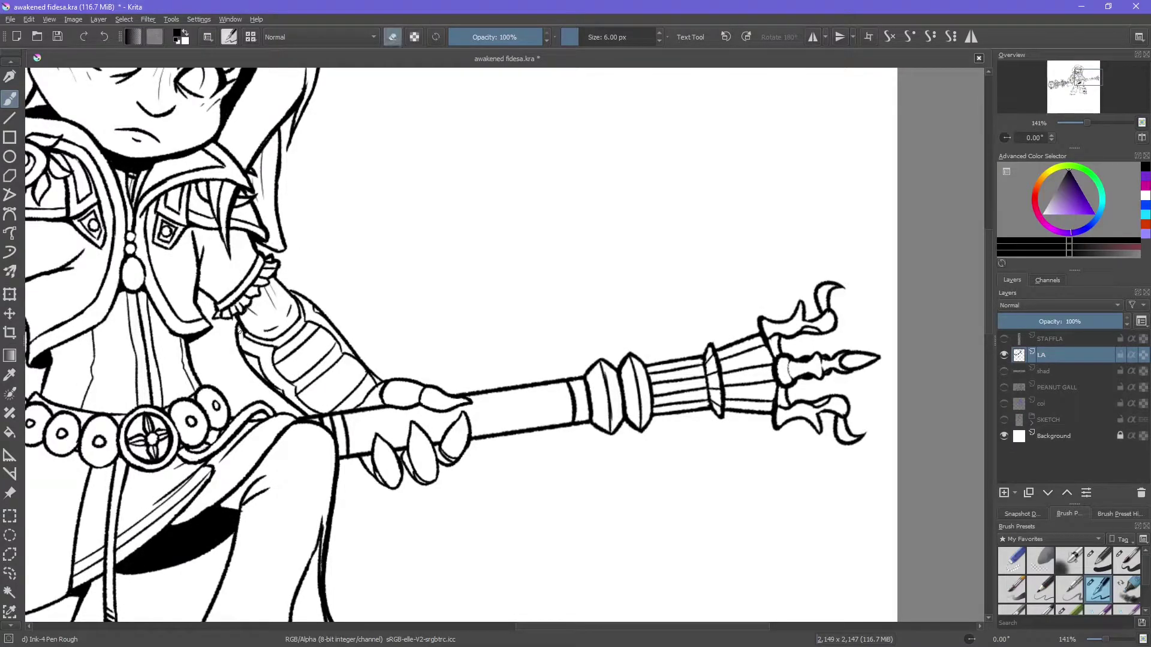
{"action": "key", "text": "e"}
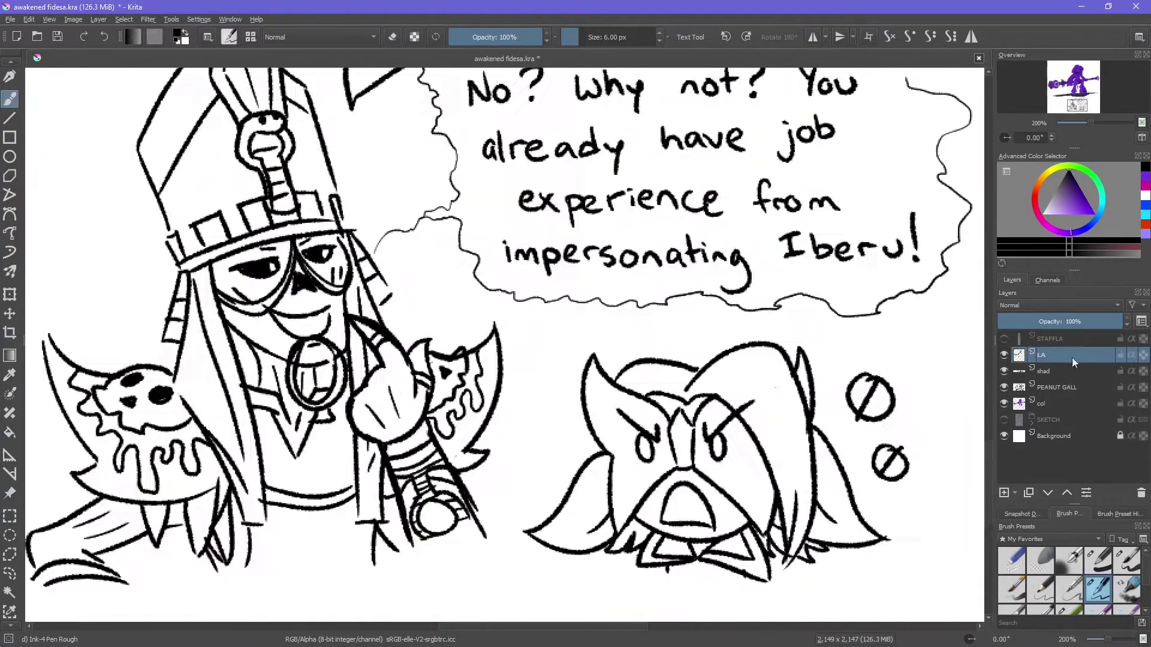
Step: Block in the two side characters below the figure with solid purple on the col layer
{"action": "scroll", "coordinate": [504, 336], "scroll_direction": "down", "scroll_amount": 5}
{"action": "key", "text": "Tab"}
{"action": "mouse_move", "coordinate": [435, 255]}
{"action": "left_mouse_down"}
{"action": "mouse_move", "coordinate": [519, 322]}
{"action": "mouse_move", "coordinate": [300, 348]}
{"action": "mouse_move", "coordinate": [419, 240]}
{"action": "mouse_move", "coordinate": [594, 150]}
{"action": "left_mouse_up"}
{"action": "mouse_move", "coordinate": [811, 163]}
{"action": "left_mouse_down"}
{"action": "mouse_move", "coordinate": [607, 222]}
{"action": "mouse_move", "coordinate": [731, 365]}
{"action": "mouse_move", "coordinate": [630, 192]}
{"action": "mouse_move", "coordinate": [779, 198]}
{"action": "mouse_move", "coordinate": [724, 350]}
{"action": "left_mouse_up"}
{"action": "key", "text": "Tab"}
{"action": "key", "text": "Tab"}
{"action": "mouse_move", "coordinate": [593, 327]}
{"action": "left_mouse_down"}
{"action": "mouse_move", "coordinate": [540, 354]}
{"action": "mouse_move", "coordinate": [735, 389]}
{"action": "left_mouse_up"}
{"action": "left_click_drag", "start_coordinate": [820, 365], "coordinate": [851, 270]}
{"action": "scroll", "coordinate": [540, 300], "scroll_direction": "up", "scroll_amount": 3}
{"action": "left_click_drag", "start_coordinate": [147, 168], "coordinate": [207, 336]}
{"action": "key", "text": "Tab"}
{"action": "mouse_move", "coordinate": [360, 288]}
{"action": "left_mouse_down"}
{"action": "mouse_move", "coordinate": [427, 449]}
{"action": "mouse_move", "coordinate": [342, 209]}
{"action": "mouse_move", "coordinate": [270, 150]}
{"action": "mouse_move", "coordinate": [138, 558]}
{"action": "mouse_move", "coordinate": [498, 419]}
{"action": "left_mouse_up"}
Step: Clean the purple fill's edges and touch up the side character's arm lines in black on the PEANUT GALL layer
{"action": "key", "text": "/"}
{"action": "mouse_move", "coordinate": [155, 495]}
{"action": "left_mouse_down"}
{"action": "mouse_move", "coordinate": [328, 623]}
{"action": "mouse_move", "coordinate": [94, 294]}
{"action": "left_mouse_up"}
{"action": "key", "text": "Page_Up"}
{"action": "key", "text": "e"}
{"action": "key", "text": "/"}
{"action": "left_click_drag", "start_coordinate": [368, 392], "coordinate": [378, 347]}
{"action": "key", "text": "e"}
{"action": "key", "text": "d"}
{"action": "left_click_drag", "start_coordinate": [367, 348], "coordinate": [396, 422]}
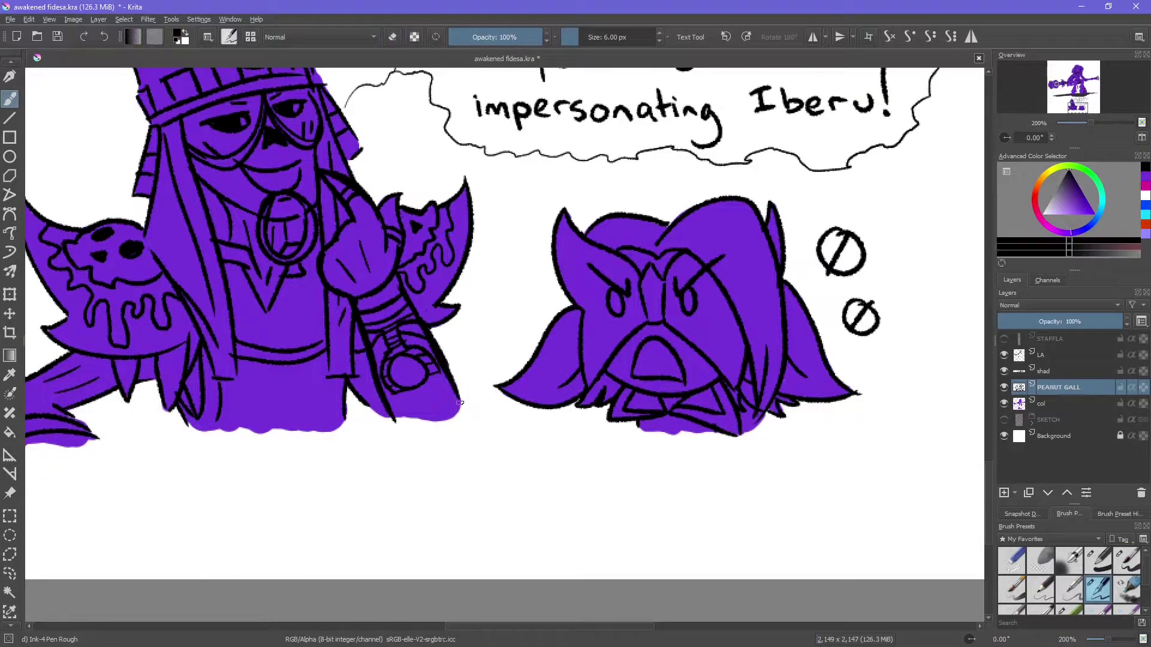
Step: Save the drawing and place the purple layer, renamed BASE, in a COLORS group with a new "skin" layer above it
{"action": "key", "text": "Page_Down"}
{"action": "key", "text": "ctrl+s"}
{"action": "key", "text": "/"}
{"action": "left_click", "coordinate": [255, 413], "text": "ctrl"}
{"action": "key", "text": "minus"}
{"action": "key", "text": "minus"}
{"action": "key", "text": "minus"}
{"action": "left_click", "coordinate": [1067, 75]}
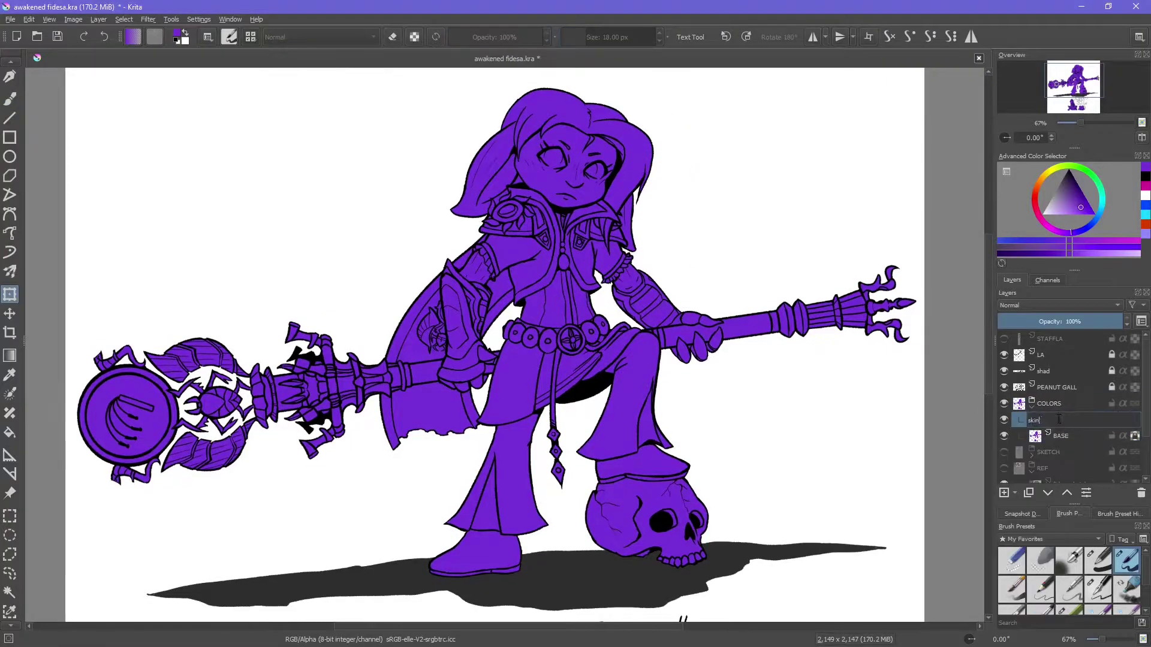
Step: Show the REF group and choose a muted brown as the skin colour
{"action": "left_click", "coordinate": [1003, 410]}
{"action": "scroll", "coordinate": [1003, 409], "scroll_direction": "up", "scroll_amount": 3}
{"action": "key", "text": "p"}
{"action": "left_click", "coordinate": [1085, 169]}
{"action": "left_click", "coordinate": [1066, 189]}
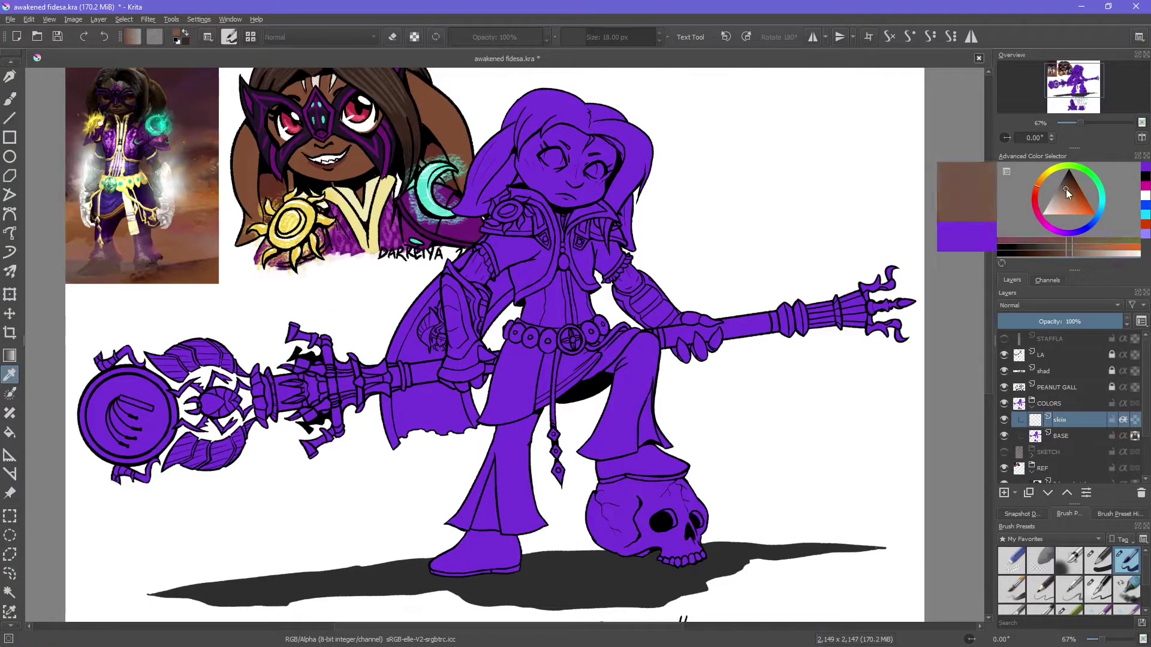
Step: Paint the figure's arms, face and ears in brown on the skin layer
{"action": "key", "text": "/"}
{"action": "left_click_drag", "start_coordinate": [480, 259], "coordinate": [474, 276]}
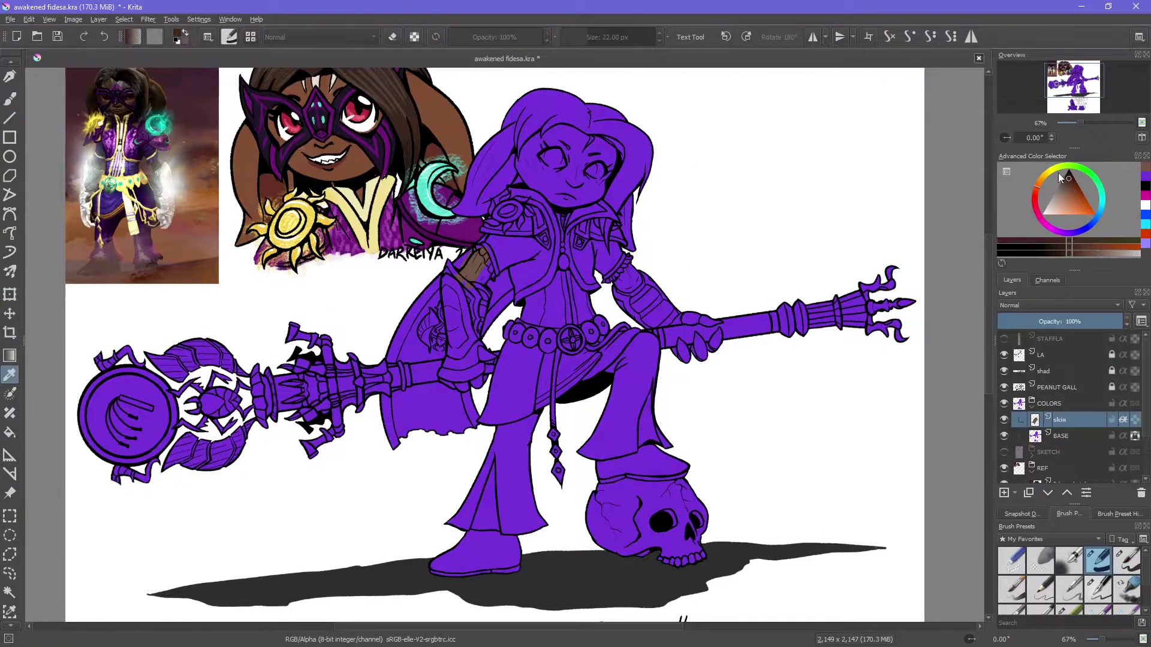
{"action": "mouse_move", "coordinate": [491, 156]}
{"action": "left_mouse_down"}
{"action": "mouse_move", "coordinate": [587, 180]}
{"action": "mouse_move", "coordinate": [624, 282]}
{"action": "left_mouse_up"}
{"action": "scroll", "coordinate": [599, 179], "scroll_direction": "up", "scroll_amount": 4}
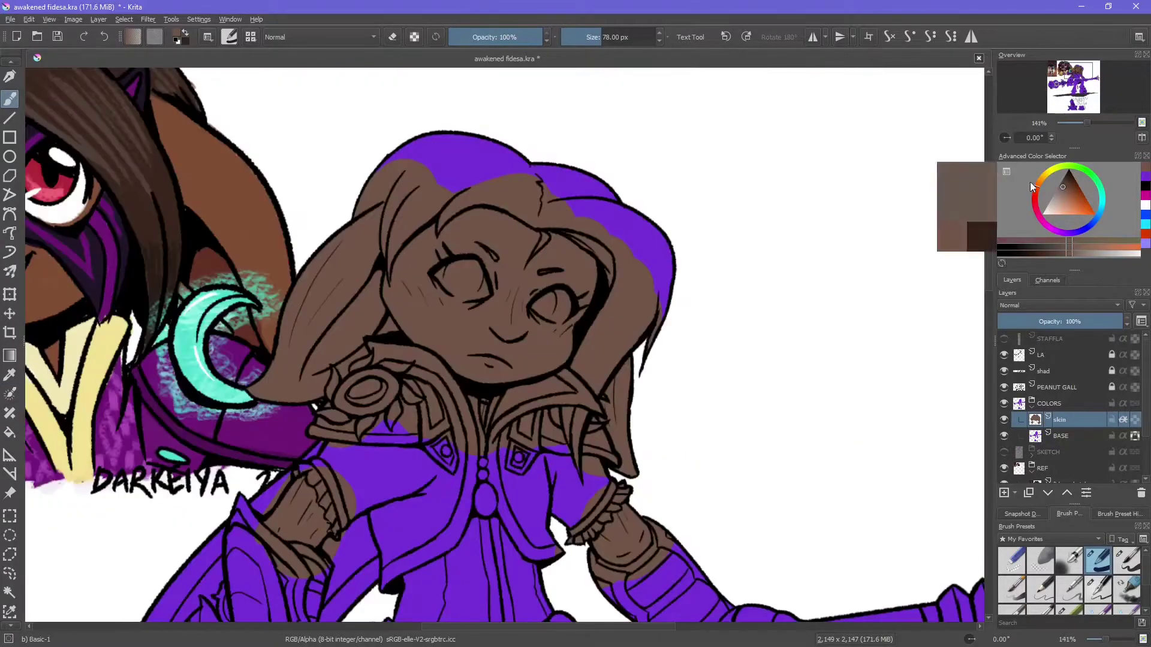
{"action": "mouse_move", "coordinate": [471, 378]}
{"action": "left_mouse_down"}
{"action": "mouse_move", "coordinate": [360, 252]}
{"action": "mouse_move", "coordinate": [299, 510]}
{"action": "left_mouse_up"}
Step: Block in the hair with dark brown on a separate layer named "hair"
{"action": "key", "text": "ctrl+u"}
{"action": "key", "text": "Escape"}
{"action": "mouse_move", "coordinate": [416, 265]}
{"action": "left_mouse_down"}
{"action": "mouse_move", "coordinate": [475, 185]}
{"action": "mouse_move", "coordinate": [604, 416]}
{"action": "left_mouse_up"}
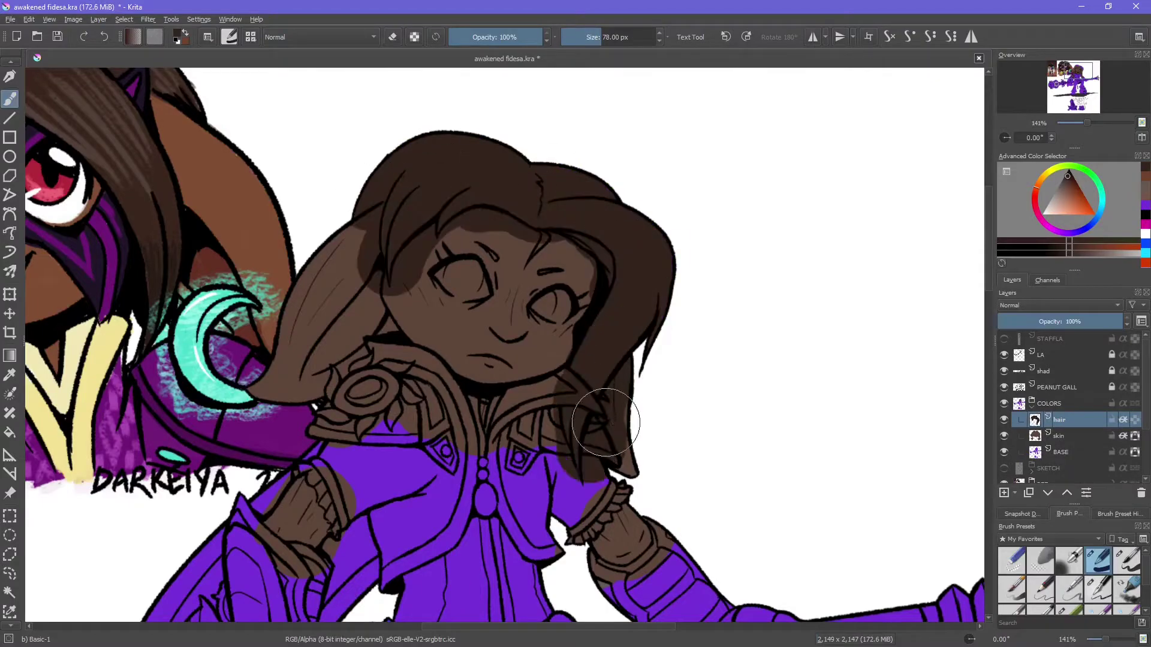
Step: Group the hair and skin layers as "FIDESA" and choose the Basic-5 Size brush for the hair layer
{"action": "key", "text": "ctrl+g"}
{"action": "double_click", "coordinate": [1039, 419]}
{"action": "type", "text": "FIDESA"}
{"action": "left_click", "coordinate": [1074, 436]}
{"action": "scroll", "coordinate": [342, 126], "scroll_direction": "up", "scroll_amount": 4}
{"action": "left_click", "coordinate": [1127, 560]}
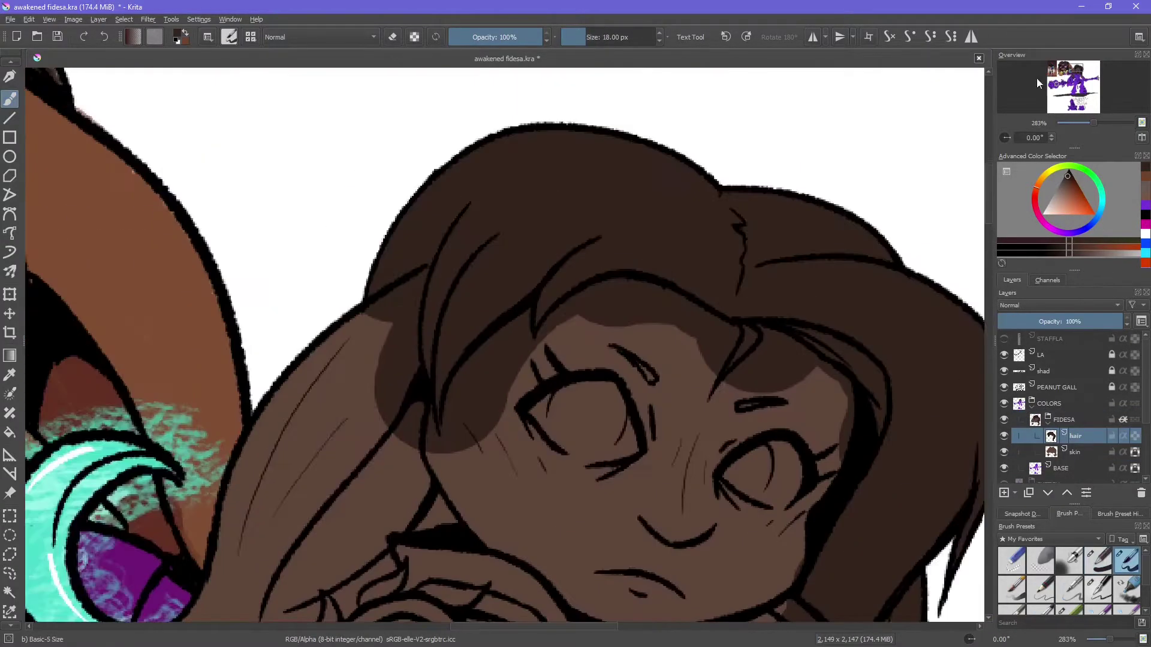
Step: Erase the hair colour that spills over the face and ear on the hair layer
{"action": "key", "text": "e"}
{"action": "mouse_move", "coordinate": [416, 282]}
{"action": "left_mouse_down"}
{"action": "mouse_move", "coordinate": [450, 437]}
{"action": "mouse_move", "coordinate": [467, 378]}
{"action": "mouse_move", "coordinate": [701, 297]}
{"action": "mouse_move", "coordinate": [797, 354]}
{"action": "mouse_move", "coordinate": [845, 365]}
{"action": "left_mouse_up"}
{"action": "key", "text": "Tab"}
{"action": "key", "text": "Tab"}
{"action": "key", "text": "Tab"}
{"action": "left_click_drag", "start_coordinate": [564, 557], "coordinate": [605, 498]}
{"action": "key", "text": "Tab"}
{"action": "key", "text": "Tab"}
{"action": "key", "text": "Tab"}
Step: Try textured darker shading across the forehead, eye area and ear with the Chalk Details brush
{"action": "left_click_drag", "start_coordinate": [308, 226], "coordinate": [257, 269]}
{"action": "key", "text": "Tab"}
{"action": "key", "text": "Tab"}
{"action": "key", "text": "Tab"}
{"action": "key", "text": "Tab"}
{"action": "key", "text": "Tab"}
{"action": "mouse_move", "coordinate": [354, 245]}
{"action": "left_mouse_down"}
{"action": "mouse_move", "coordinate": [322, 192]}
{"action": "mouse_move", "coordinate": [474, 182]}
{"action": "mouse_move", "coordinate": [462, 154]}
{"action": "mouse_move", "coordinate": [578, 244]}
{"action": "left_mouse_up"}
{"action": "scroll", "coordinate": [411, 270], "scroll_direction": "down", "scroll_amount": 1}
{"action": "scroll", "coordinate": [348, 246], "scroll_direction": "up", "scroll_amount": 1}
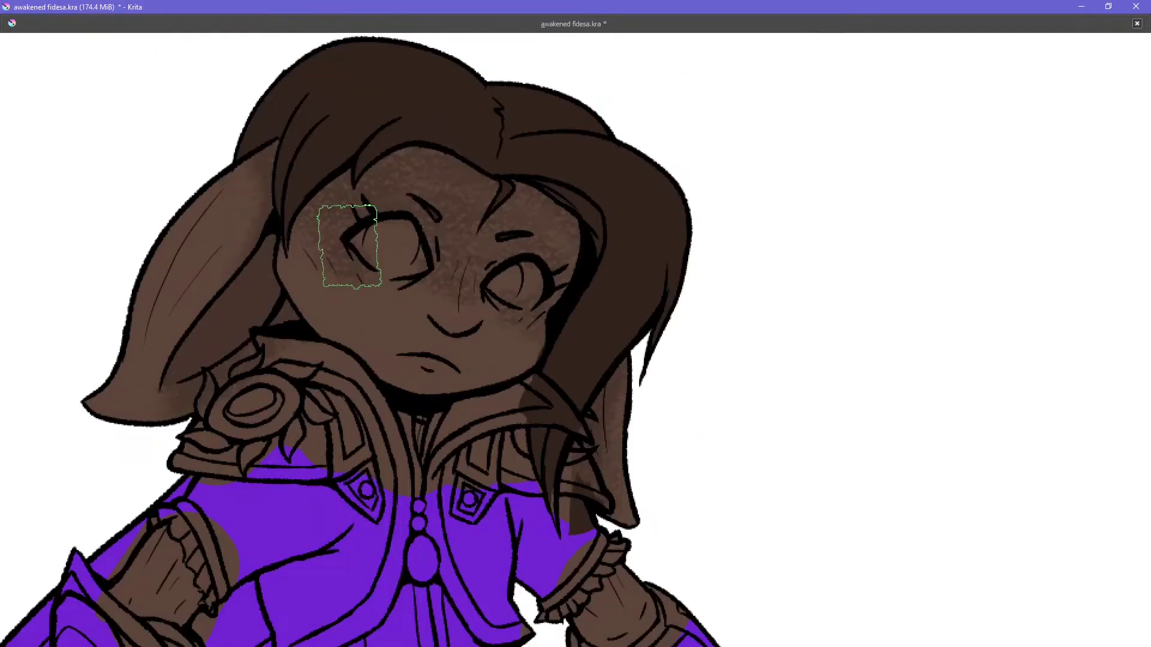
Step: Try deeper shading on the ears and forehead with the 44 px Chalk Details brush and undo the textured shading
{"action": "key", "text": "Tab"}
{"action": "scroll", "coordinate": [348, 246], "scroll_direction": "down", "scroll_amount": 5}
{"action": "key", "text": "Tab"}
{"action": "key", "text": "Tab"}
{"action": "scroll", "coordinate": [264, 305], "scroll_direction": "up", "scroll_amount": 5}
{"action": "key", "text": "["}
{"action": "mouse_move", "coordinate": [264, 307]}
{"action": "left_mouse_down"}
{"action": "mouse_move", "coordinate": [240, 360]}
{"action": "mouse_move", "coordinate": [249, 365]}
{"action": "mouse_move", "coordinate": [177, 411]}
{"action": "mouse_move", "coordinate": [174, 432]}
{"action": "left_mouse_up"}
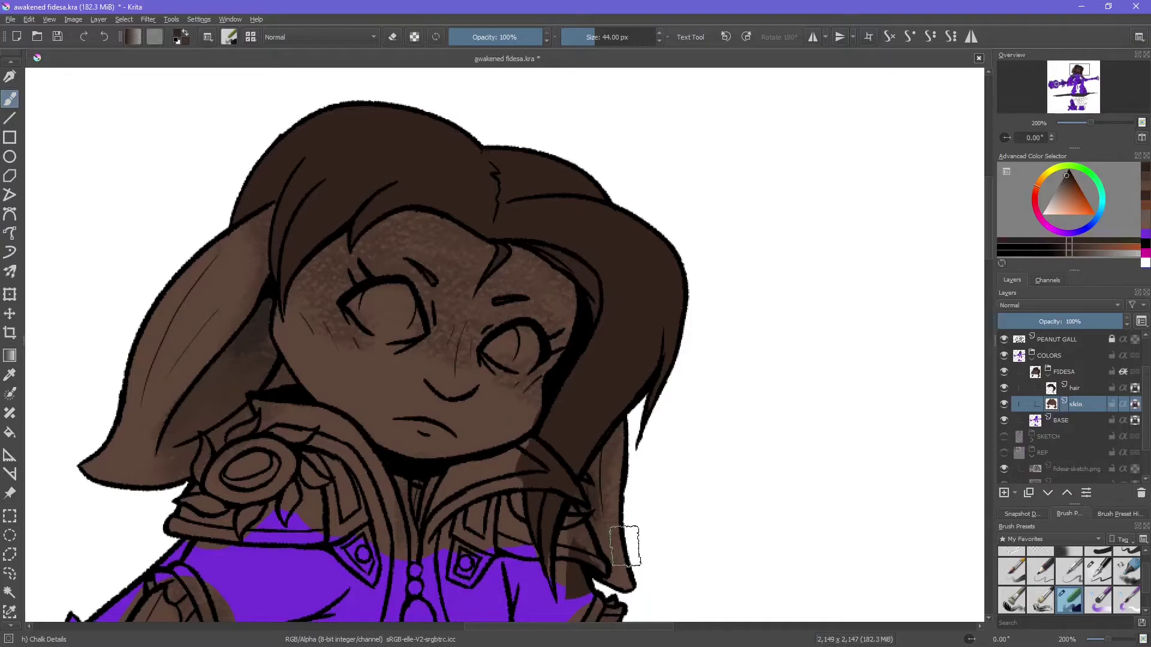
{"action": "scroll", "coordinate": [509, 262], "scroll_direction": "down", "scroll_amount": 1}
{"action": "scroll", "coordinate": [509, 262], "scroll_direction": "up", "scroll_amount": 1}
{"action": "key", "text": "/"}
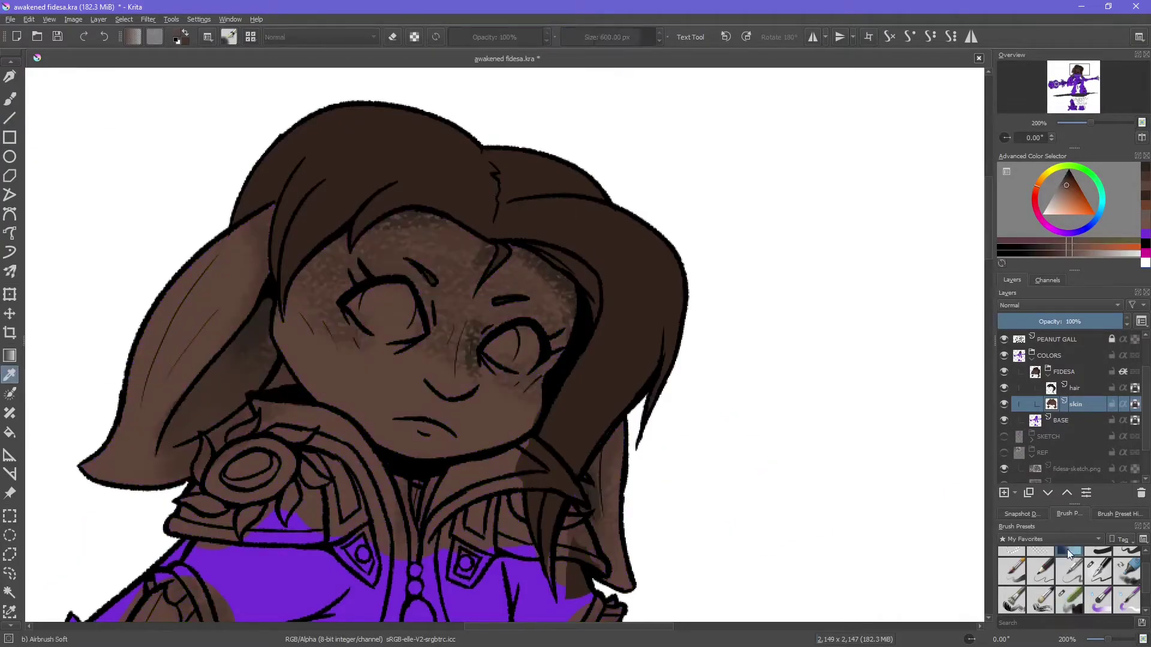
{"action": "key", "text": "ctrl+z"}
{"action": "key", "text": "ctrl+z"}
{"action": "key", "text": "ctrl+z"}
Step: Shade the upper arm beneath the sleeve and the lower face in darker brown with Ink-4 Pen Rough at 20 px
{"action": "scroll", "coordinate": [504, 344], "scroll_direction": "down", "scroll_amount": 3}
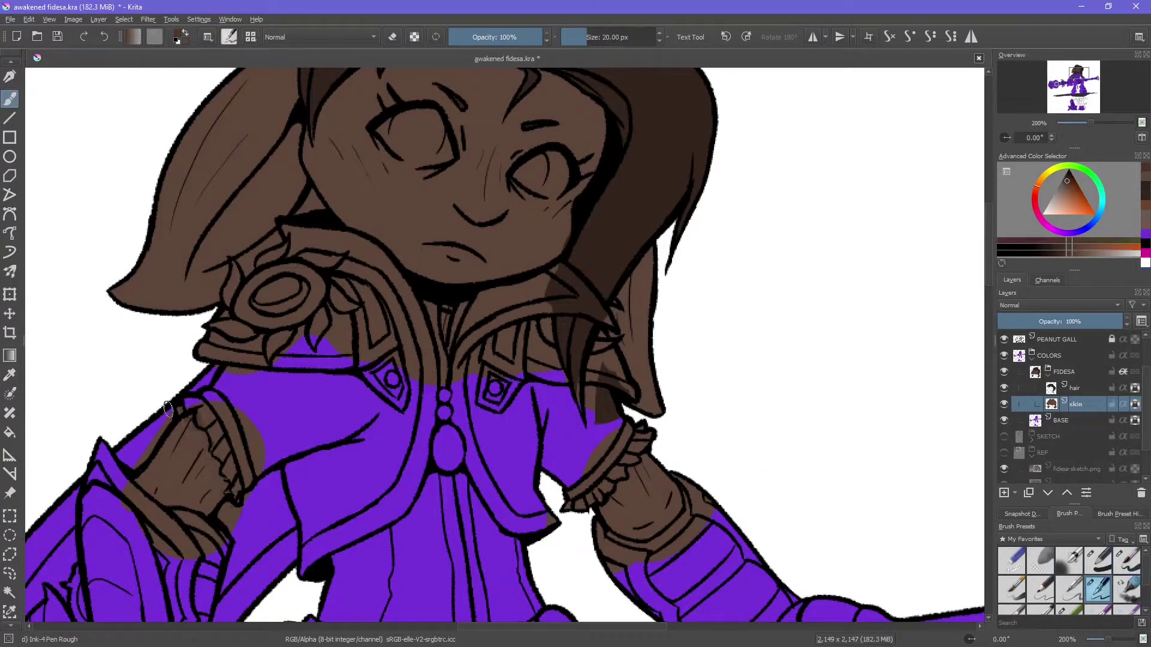
{"action": "left_click_drag", "start_coordinate": [174, 413], "coordinate": [209, 510]}
{"action": "key", "text": "Tab"}
{"action": "key", "text": "Tab"}
{"action": "scroll", "coordinate": [370, 340], "scroll_direction": "up", "scroll_amount": 2}
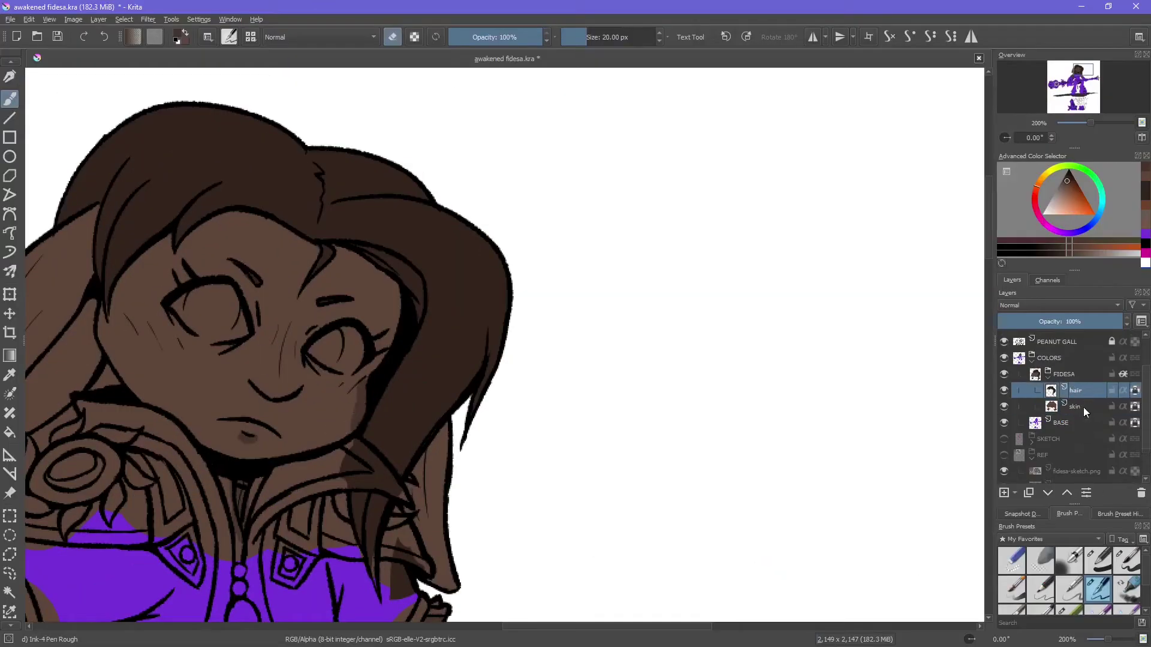
Step: Shade the forehead and the area across the eyes in darker brown on the skin layer
{"action": "key", "text": "ctrl+shift+z"}
{"action": "key", "text": "ctrl+shift+z"}
{"action": "key", "text": "ctrl+shift+z"}
{"action": "key", "text": "ctrl+shift+z"}
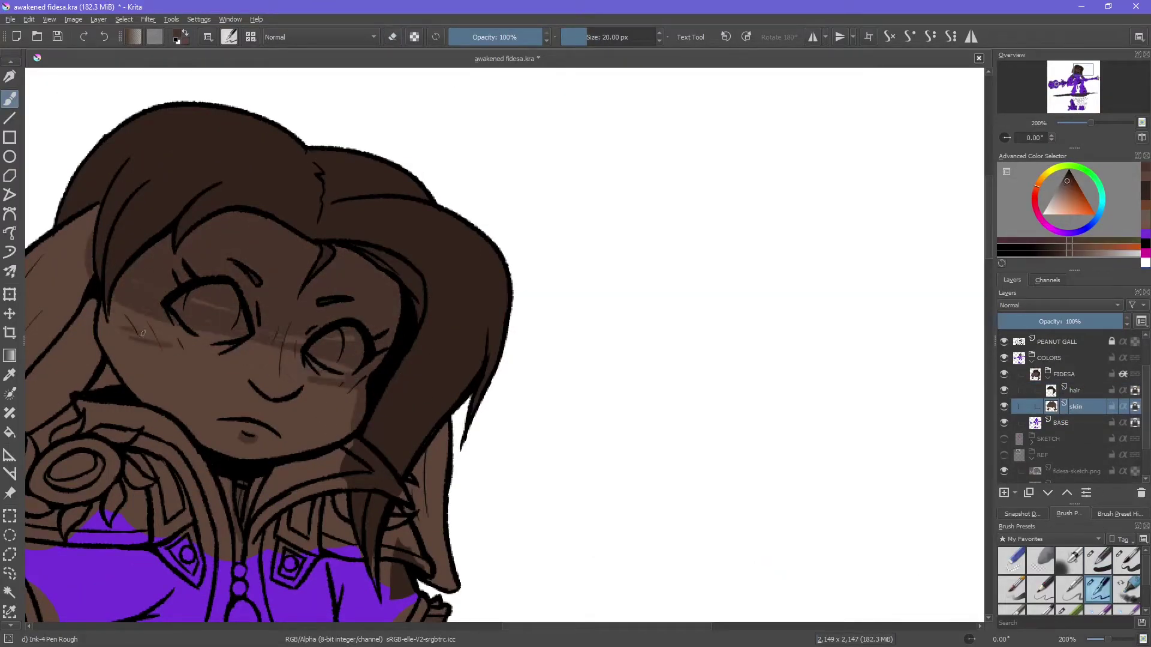
{"action": "mouse_move", "coordinate": [289, 374]}
{"action": "left_mouse_down"}
{"action": "mouse_move", "coordinate": [282, 345]}
{"action": "mouse_move", "coordinate": [330, 378]}
{"action": "mouse_move", "coordinate": [327, 413]}
{"action": "mouse_move", "coordinate": [360, 312]}
{"action": "mouse_move", "coordinate": [652, 193]}
{"action": "left_mouse_up"}
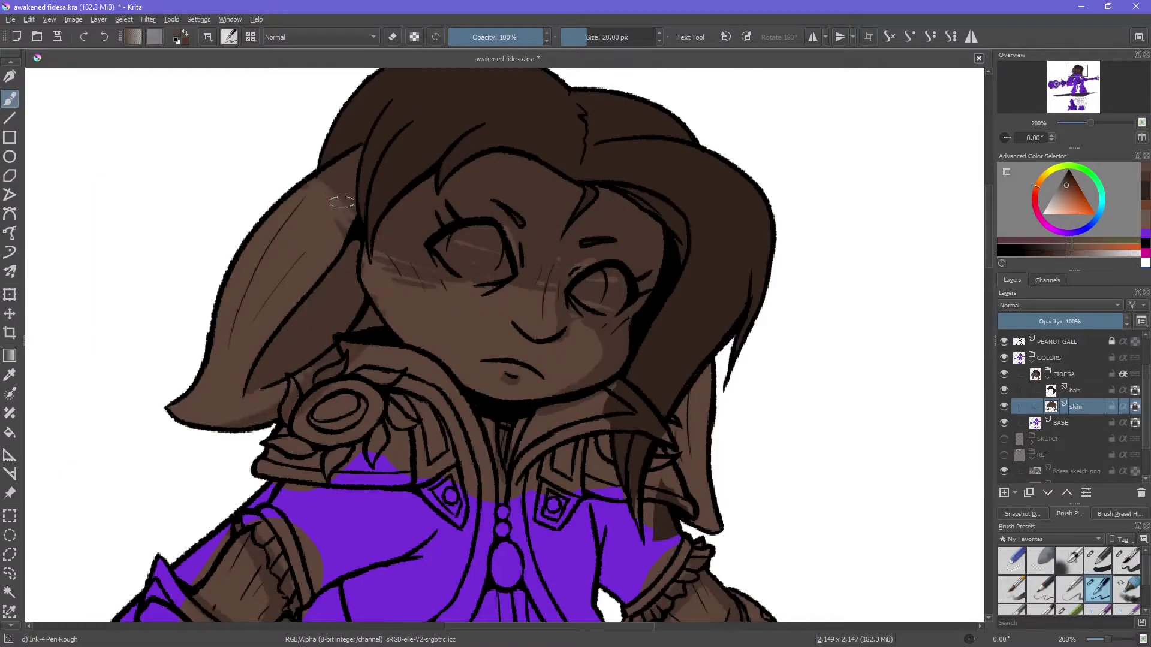
Step: Add hatched shading to both ears and darken the inner ear with a deeper brown
{"action": "key", "text": "Tab"}
{"action": "left_click_drag", "start_coordinate": [678, 484], "coordinate": [682, 336]}
{"action": "key", "text": "Tab"}
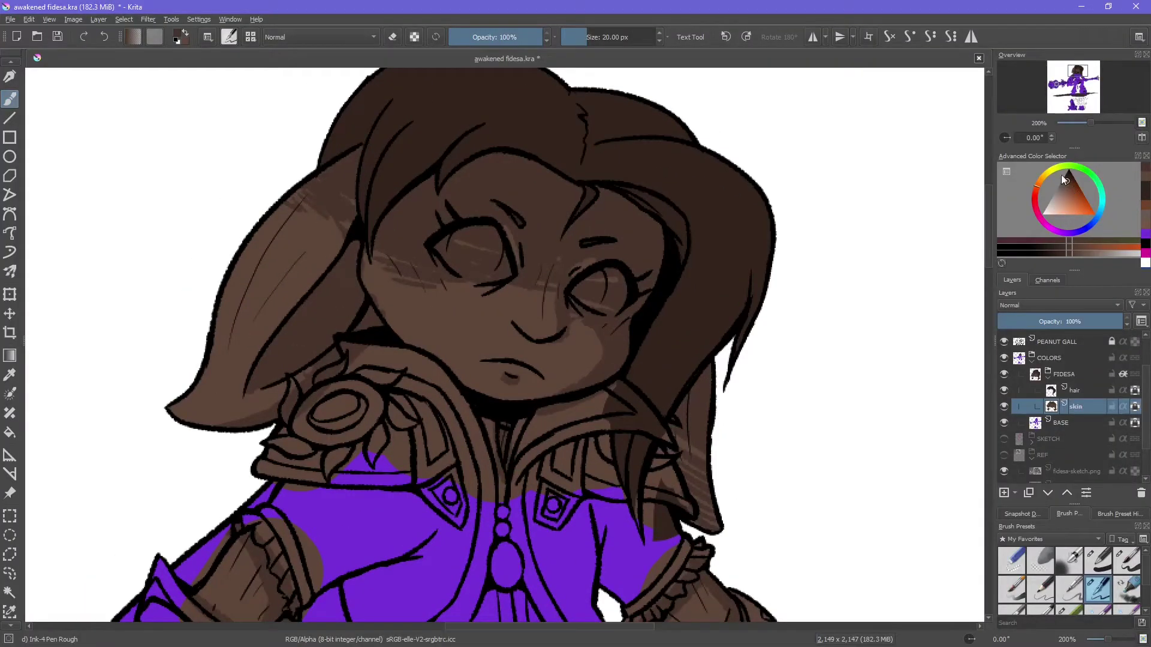
{"action": "left_click_drag", "start_coordinate": [1073, 187], "coordinate": [1067, 177]}
{"action": "left_click_drag", "start_coordinate": [351, 251], "coordinate": [358, 318]}
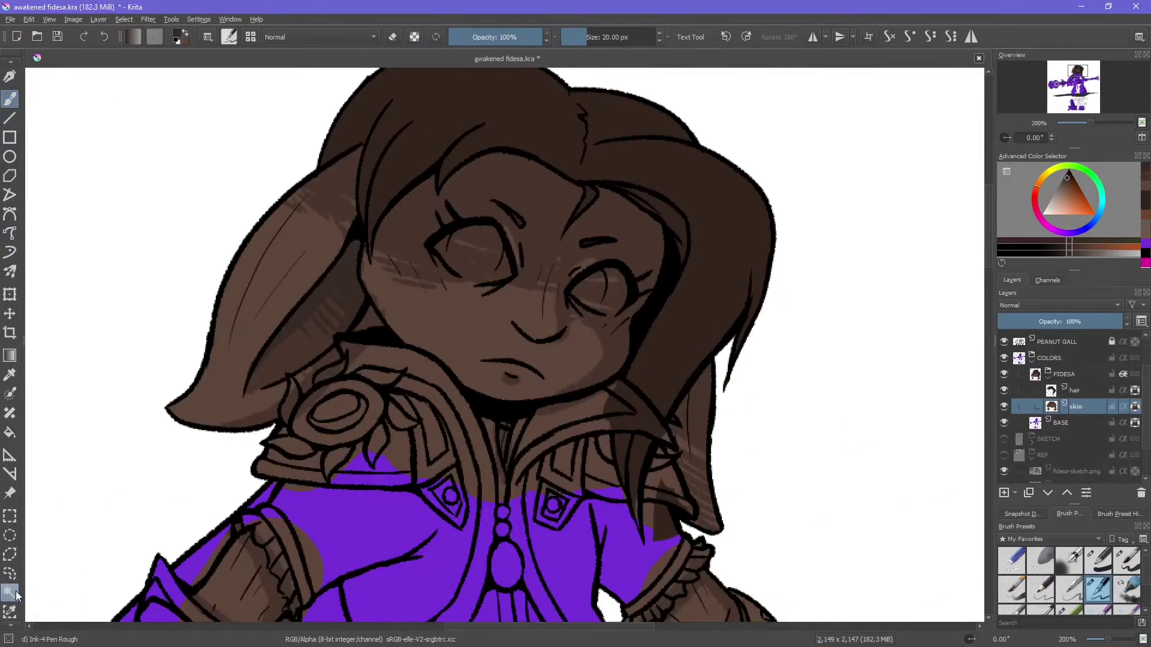
Step: Show the REF group, pick the pale marking colour from the reference and paint three tapered stripes on the forehead
{"action": "left_click", "coordinate": [10, 375]}
{"action": "left_click", "coordinate": [1003, 455]}
{"action": "key", "text": "minus"}
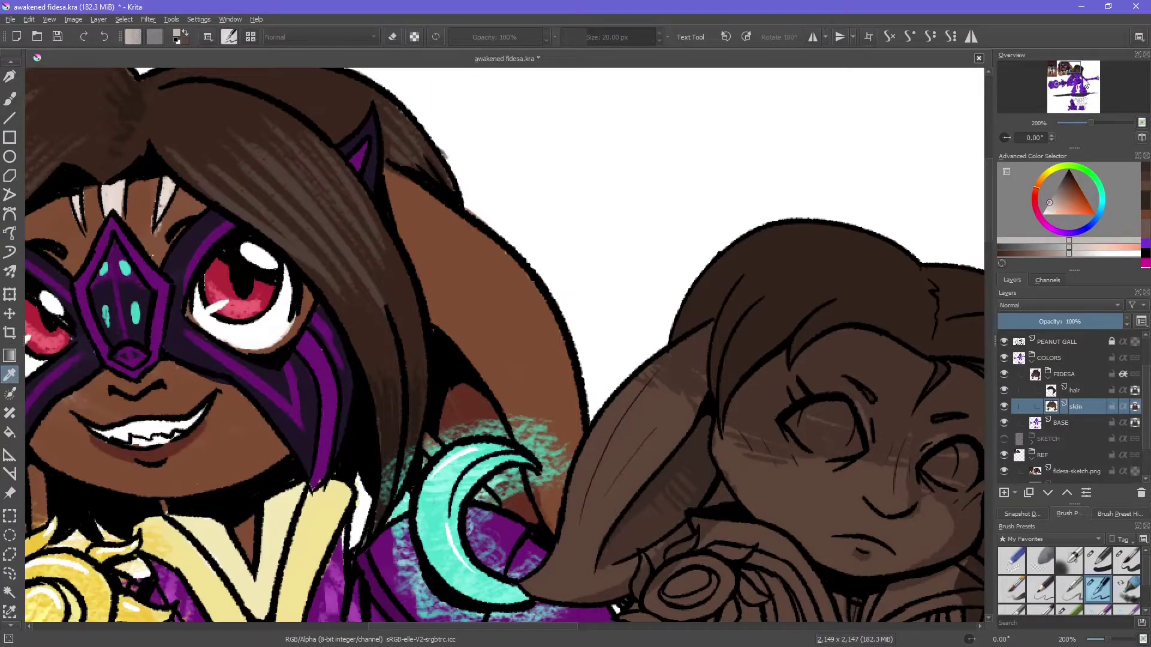
{"action": "key", "text": "plus"}
{"action": "key", "text": "b"}
{"action": "left_click_drag", "start_coordinate": [483, 274], "coordinate": [509, 331]}
{"action": "left_click_drag", "start_coordinate": [542, 295], "coordinate": [521, 365]}
{"action": "left_click_drag", "start_coordinate": [592, 312], "coordinate": [554, 338]}
Step: Shade the pale forehead stripes in grey and deepen the skin shadow beneath the hairline in dark brown
{"action": "left_click", "coordinate": [1056, 191]}
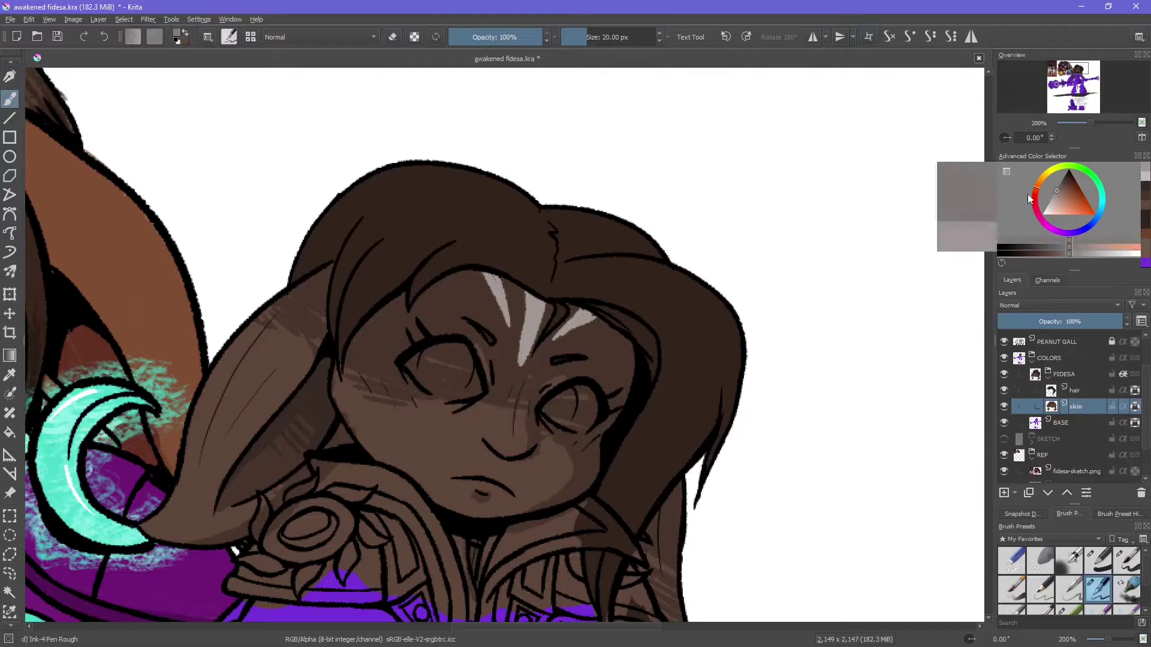
{"action": "left_click", "coordinate": [1145, 200]}
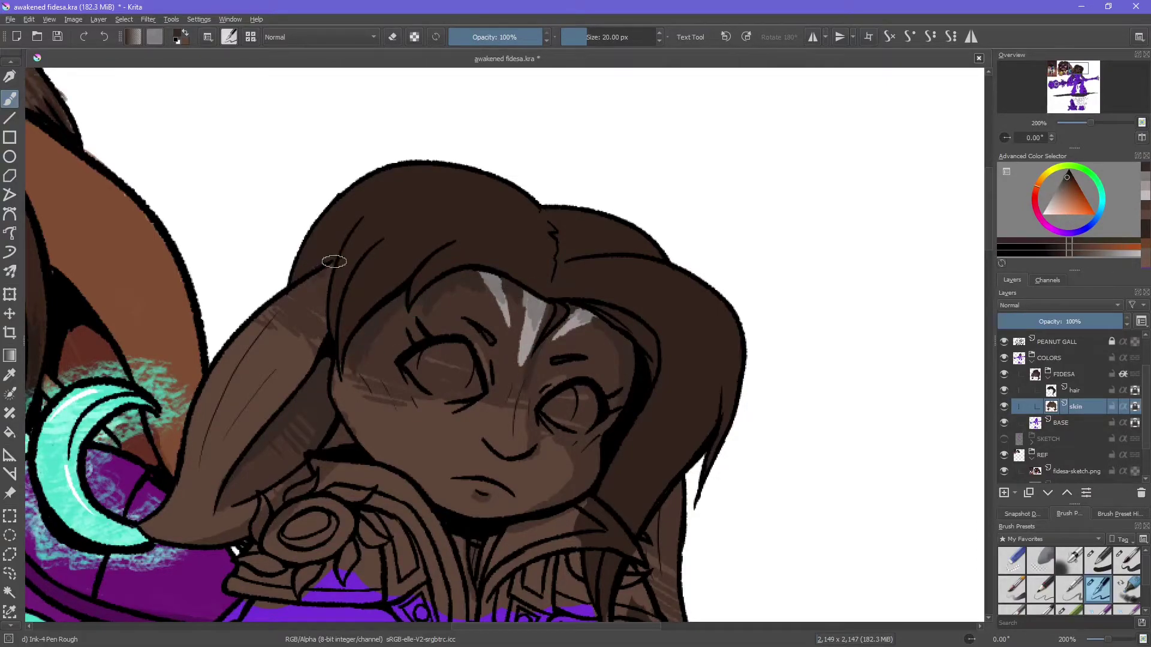
{"action": "key", "text": "minus"}
{"action": "key", "text": "minus"}
{"action": "key", "text": "plus"}
{"action": "key", "text": "plus"}
{"action": "key", "text": "plus"}
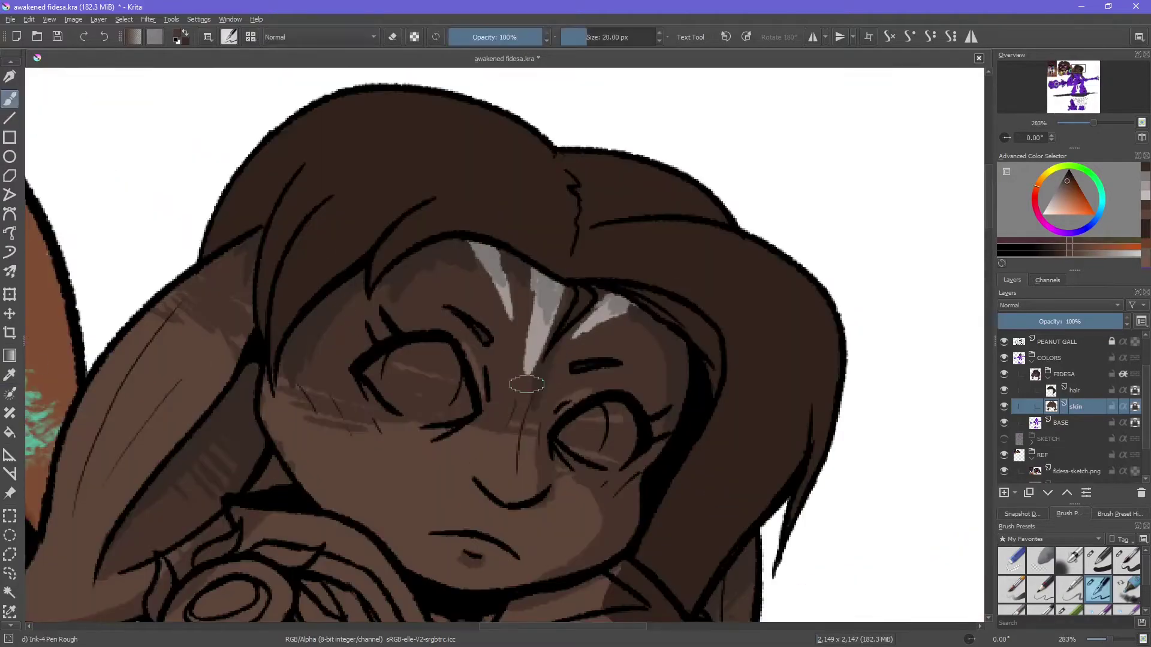
Step: Paint very dark brown shadow strands along the hairline and crown on the hair layer
{"action": "left_click_drag", "start_coordinate": [290, 162], "coordinate": [251, 222]}
{"action": "key", "text": "Tab"}
{"action": "mouse_move", "coordinate": [545, 133]}
{"action": "left_mouse_down"}
{"action": "mouse_move", "coordinate": [699, 192]}
{"action": "mouse_move", "coordinate": [548, 188]}
{"action": "mouse_move", "coordinate": [393, 224]}
{"action": "left_mouse_up"}
{"action": "key", "text": "Tab"}
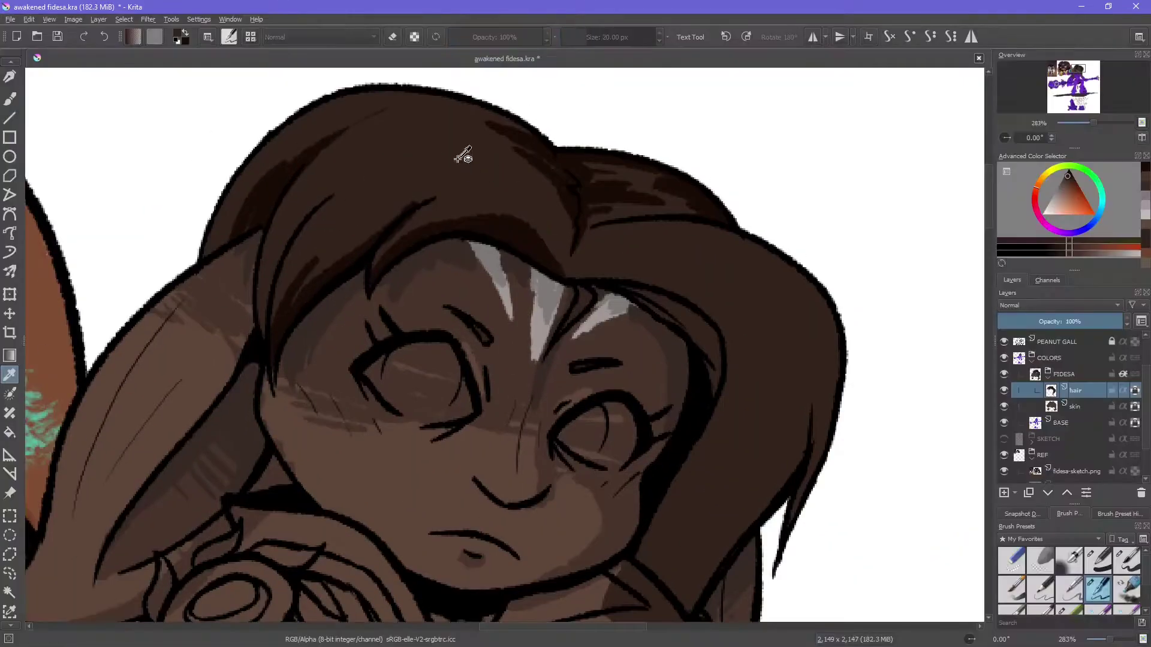
{"action": "key", "text": "Tab"}
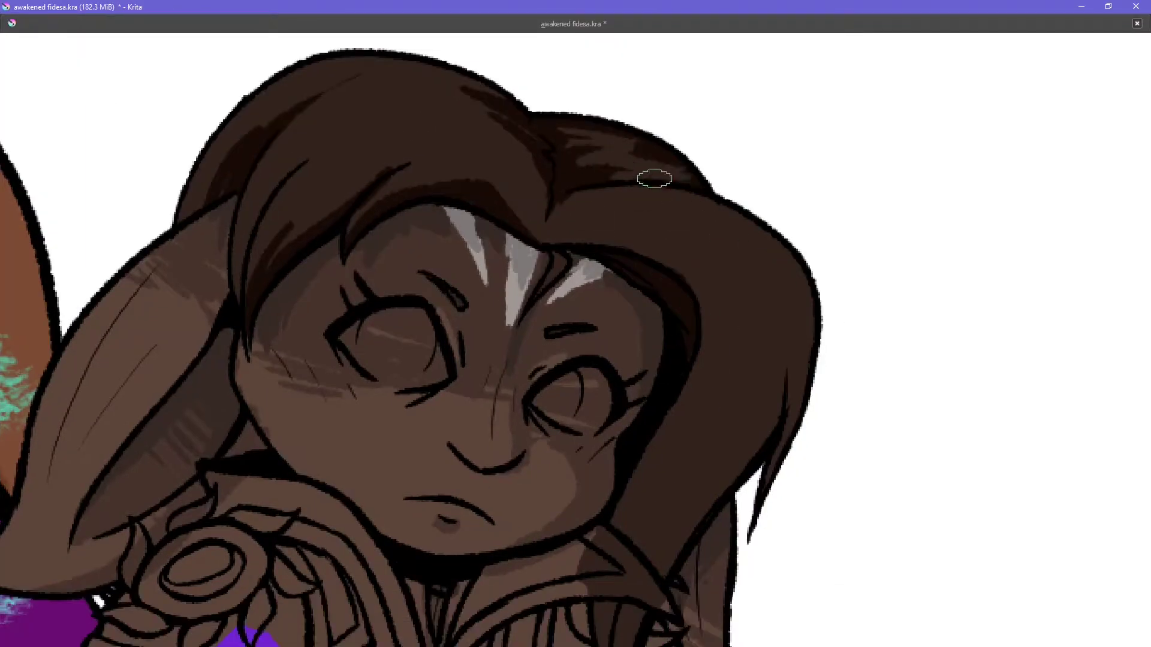
{"action": "key", "text": "Tab"}
Step: Extend the dark shadow strands down the long side lock of the hair
{"action": "left_click_drag", "start_coordinate": [302, 464], "coordinate": [288, 385]}
{"action": "left_click_drag", "start_coordinate": [347, 219], "coordinate": [282, 384]}
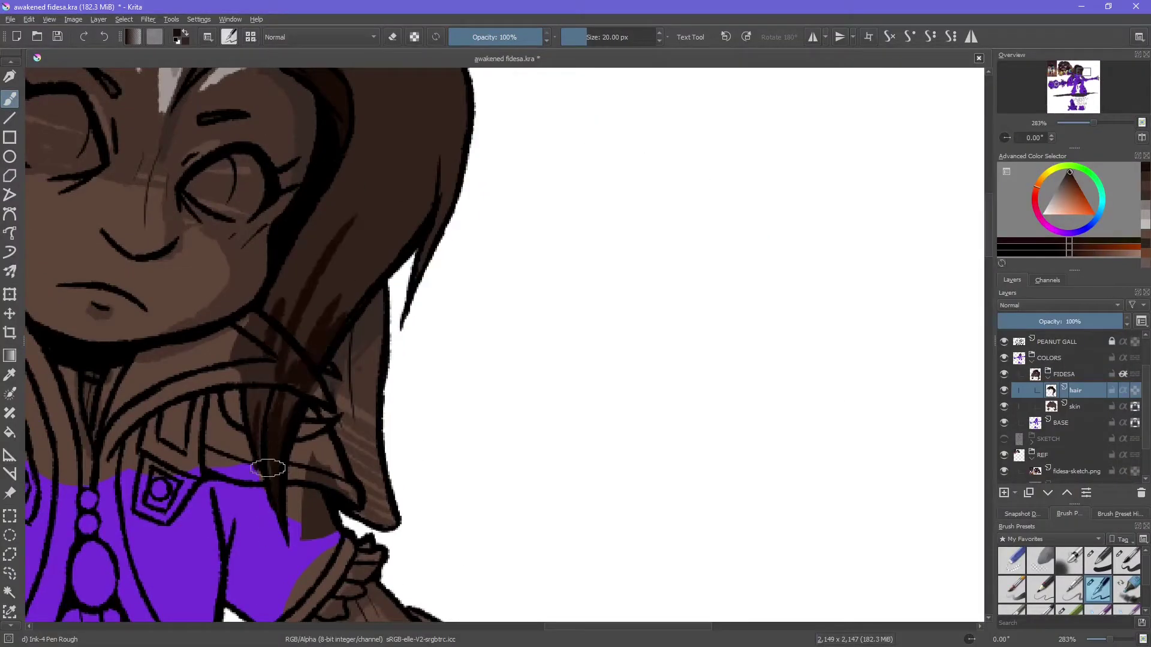
{"action": "scroll", "coordinate": [269, 432], "scroll_direction": "up", "scroll_amount": 3}
{"action": "left_click_drag", "start_coordinate": [188, 234], "coordinate": [231, 305]}
Step: Choose a lighter brown and paint streaked highlights across the fringe and the long side lock of the hair
{"action": "key", "text": "minus"}
{"action": "key", "text": "minus"}
{"action": "left_click", "coordinate": [1070, 180]}
{"action": "key", "text": "p"}
{"action": "left_click", "coordinate": [222, 204]}
{"action": "key", "text": "b"}
{"action": "scroll", "coordinate": [167, 201], "scroll_direction": "up", "scroll_amount": 2}
{"action": "mouse_move", "coordinate": [312, 222]}
{"action": "left_mouse_down"}
{"action": "mouse_move", "coordinate": [203, 300]}
{"action": "mouse_move", "coordinate": [256, 287]}
{"action": "left_mouse_up"}
{"action": "key", "text": "Tab"}
{"action": "key", "text": "minus"}
{"action": "mouse_move", "coordinate": [653, 336]}
{"action": "left_mouse_down"}
{"action": "mouse_move", "coordinate": [663, 404]}
{"action": "mouse_move", "coordinate": [631, 404]}
{"action": "left_mouse_up"}
{"action": "scroll", "coordinate": [613, 410], "scroll_direction": "down", "scroll_amount": 1}
{"action": "scroll", "coordinate": [480, 519], "scroll_direction": "up", "scroll_amount": 1}
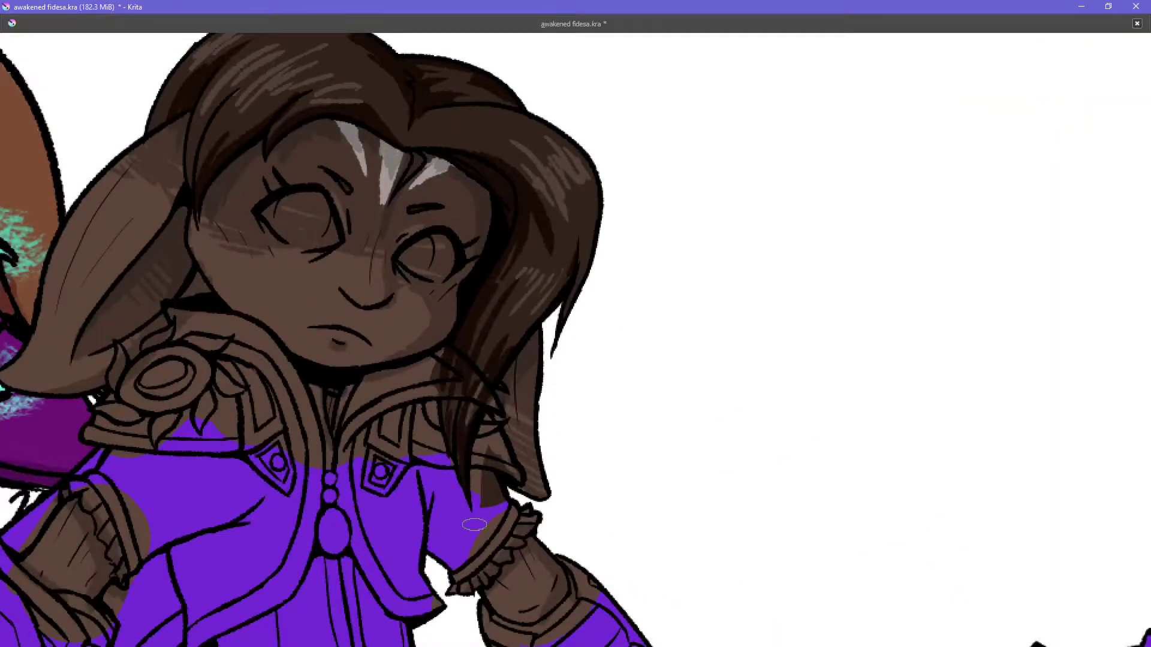
{"action": "key", "text": "Tab"}
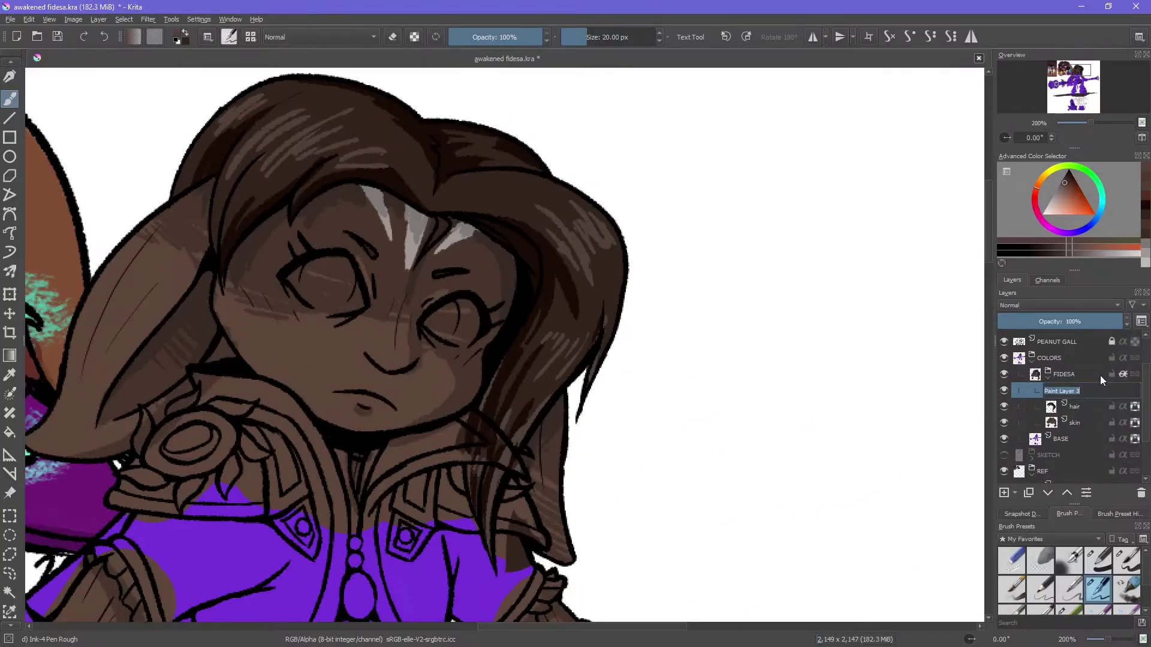
Step: Paint the eyes white with grey shading and faint oval pupils on a new layer named eye
{"action": "mouse_move", "coordinate": [303, 291]}
{"action": "left_mouse_down"}
{"action": "mouse_move", "coordinate": [333, 285]}
{"action": "mouse_move", "coordinate": [354, 300]}
{"action": "left_mouse_up"}
{"action": "left_click", "coordinate": [1135, 390]}
{"action": "left_click_drag", "start_coordinate": [1047, 209], "coordinate": [1043, 214]}
{"action": "left_click_drag", "start_coordinate": [322, 292], "coordinate": [451, 311]}
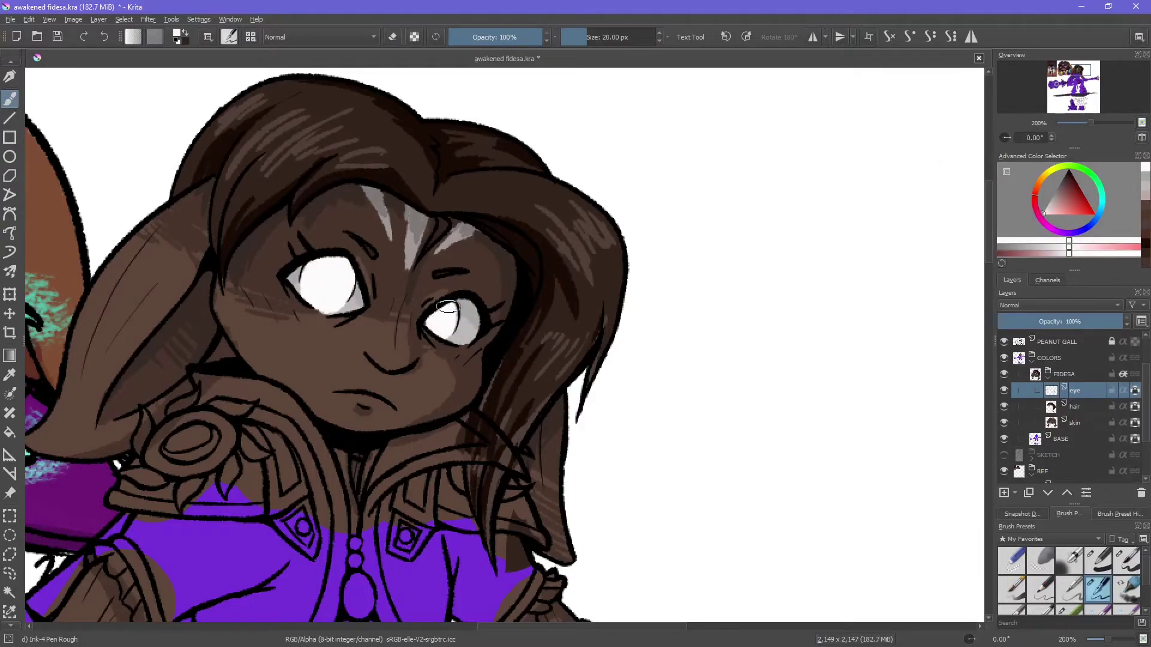
{"action": "left_click", "coordinate": [1046, 210]}
{"action": "left_click_drag", "start_coordinate": [327, 273], "coordinate": [326, 295]}
{"action": "left_click_drag", "start_coordinate": [443, 309], "coordinate": [437, 327]}
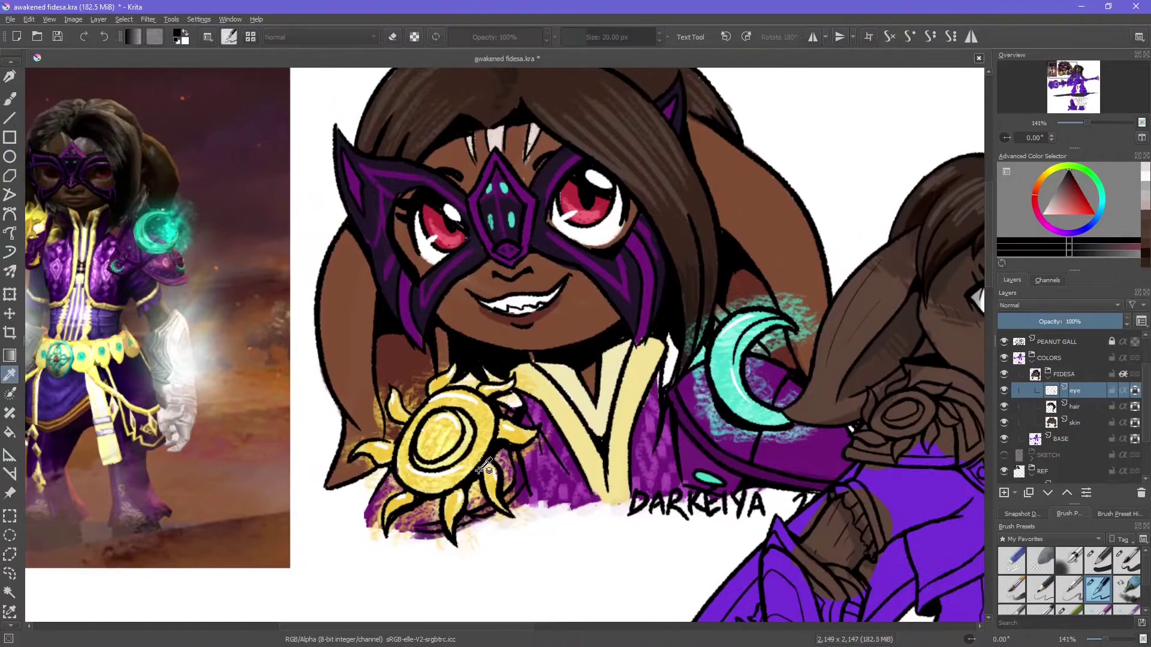
Step: Block in the jacket and trousers in dark purple on a new layer named dark purp
{"action": "left_click", "coordinate": [1056, 231]}
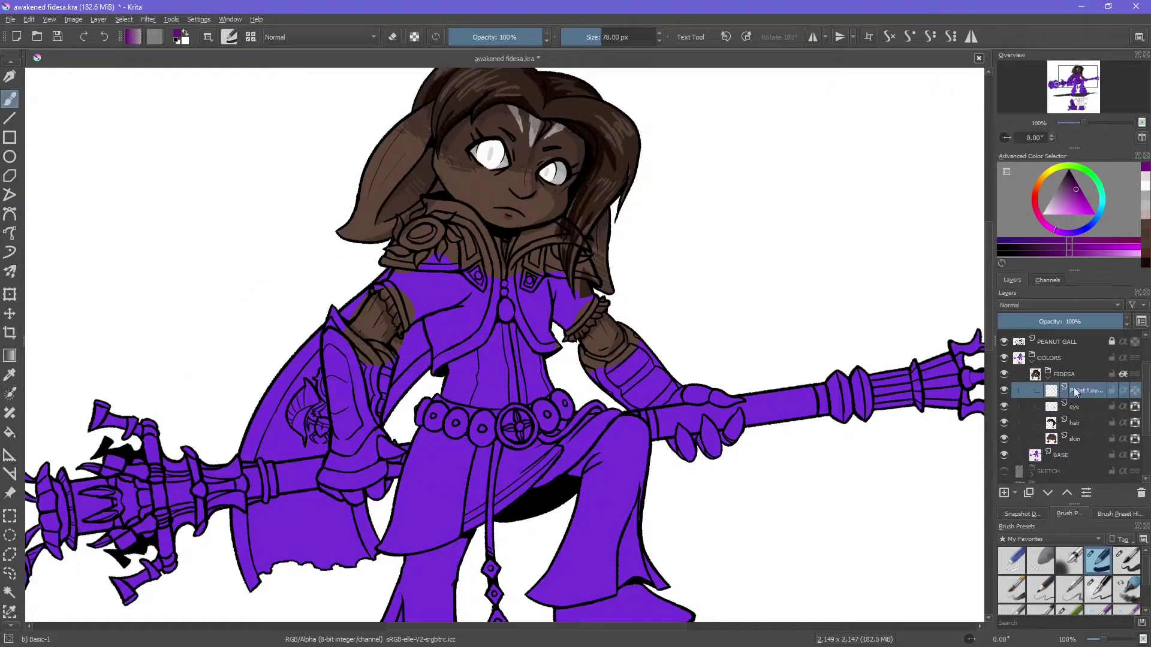
{"action": "type", "text": "dark purple"}
{"action": "key", "text": "Return"}
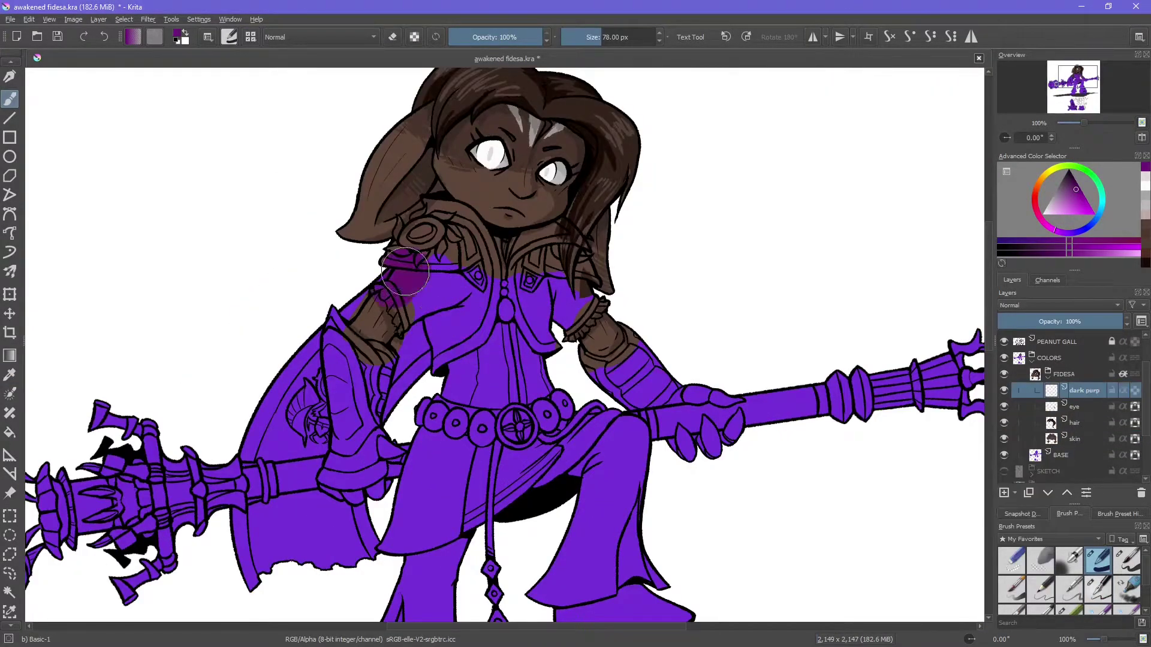
{"action": "left_click_drag", "start_coordinate": [420, 276], "coordinate": [570, 258]}
{"action": "left_click_drag", "start_coordinate": [420, 420], "coordinate": [527, 531]}
{"action": "left_click_drag", "start_coordinate": [540, 420], "coordinate": [600, 570]}
{"action": "scroll", "coordinate": [369, 362], "scroll_direction": "down", "scroll_amount": 5}
{"action": "left_click_drag", "start_coordinate": [369, 361], "coordinate": [384, 420]}
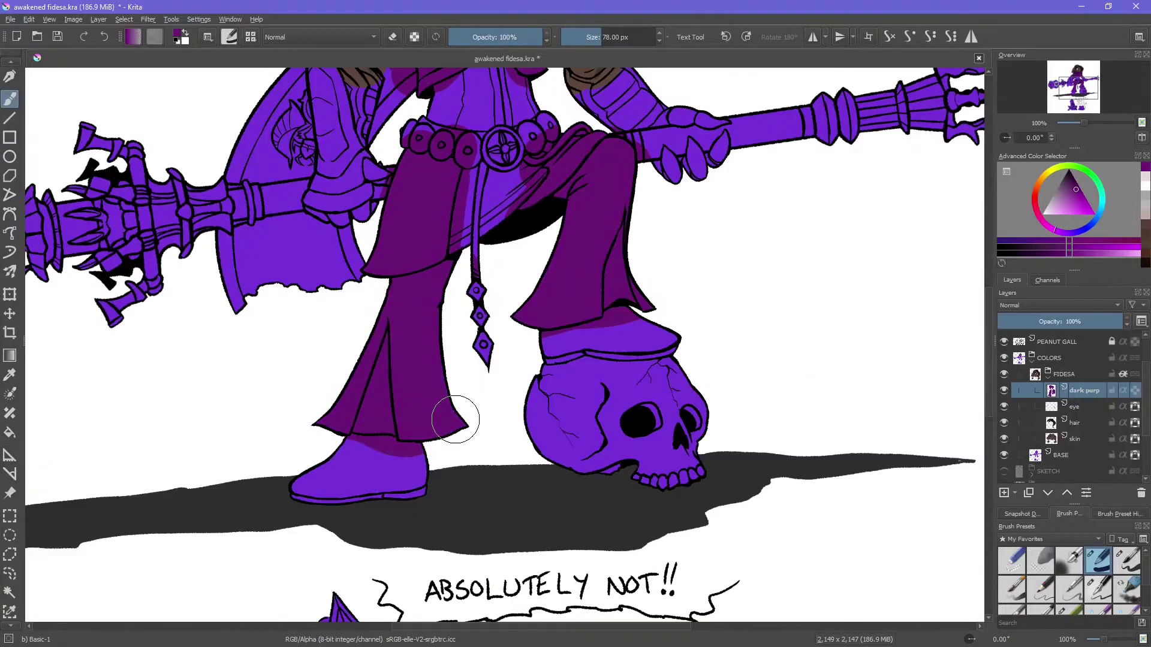
Step: Mute the BASE layer's purple with an HSV/HSL adjustment of about -10 hue, -29 saturation and -7 lightness
{"action": "scroll", "coordinate": [389, 299], "scroll_direction": "up", "scroll_amount": 2}
{"action": "left_click", "coordinate": [1053, 455]}
{"action": "key", "text": "ctrl+u"}
{"action": "mouse_move", "coordinate": [768, 234]}
{"action": "left_mouse_down"}
{"action": "mouse_move", "coordinate": [745, 234]}
{"action": "mouse_move", "coordinate": [754, 250]}
{"action": "left_mouse_up"}
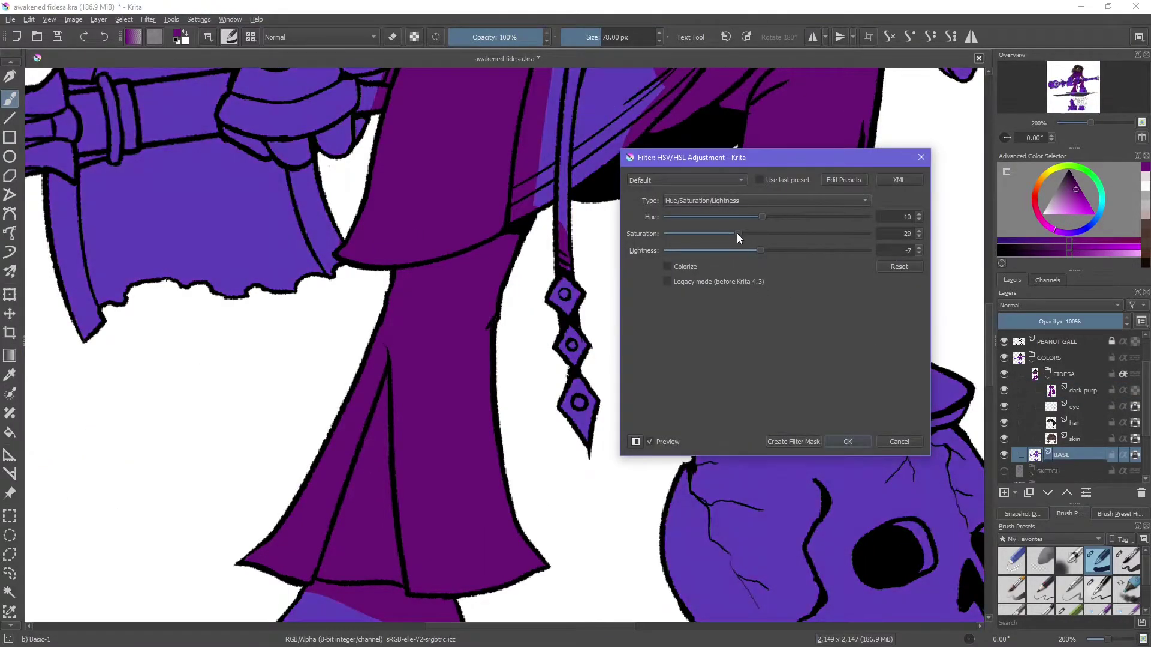
{"action": "key", "text": "Return"}
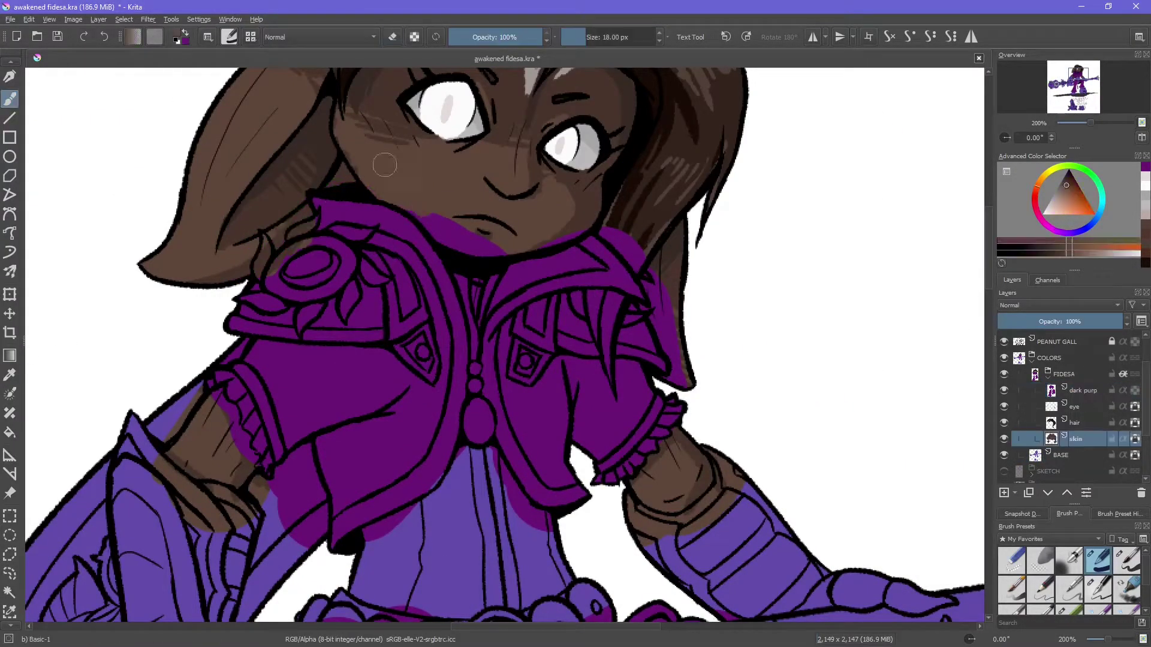
Step: Erase the dark purple overspill around the jacket's hem, frilled sleeves and neckline
{"action": "left_click", "coordinate": [216, 401], "text": "ctrl"}
{"action": "key", "text": "e"}
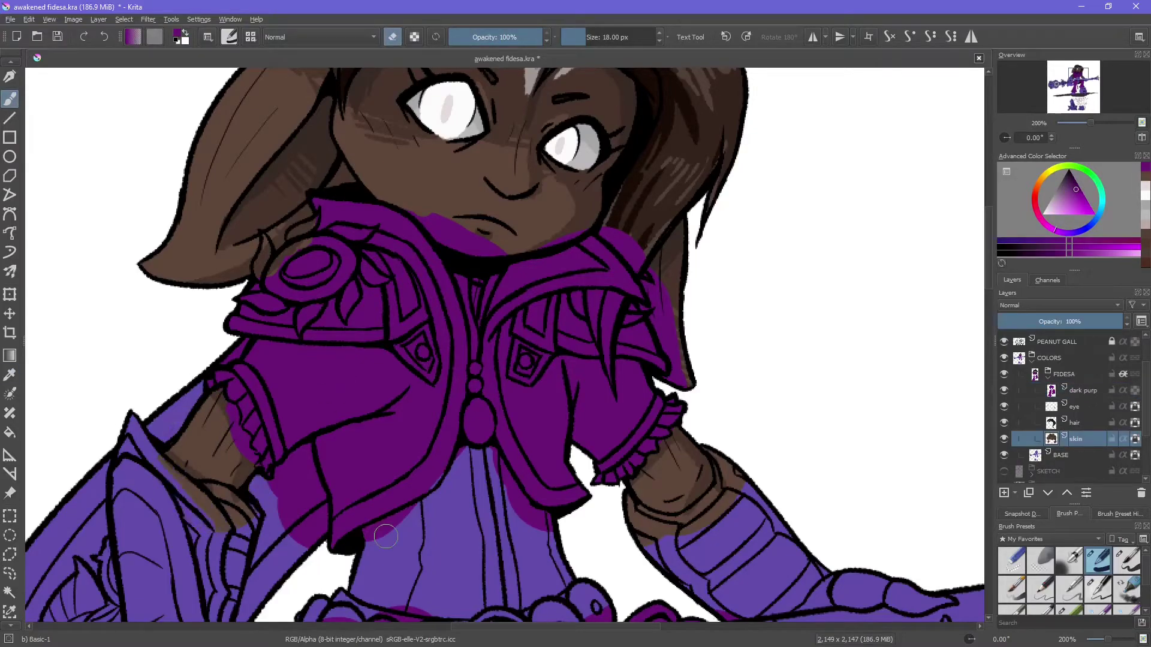
{"action": "scroll", "coordinate": [385, 536], "scroll_direction": "down", "scroll_amount": 3}
{"action": "key", "text": "Tab"}
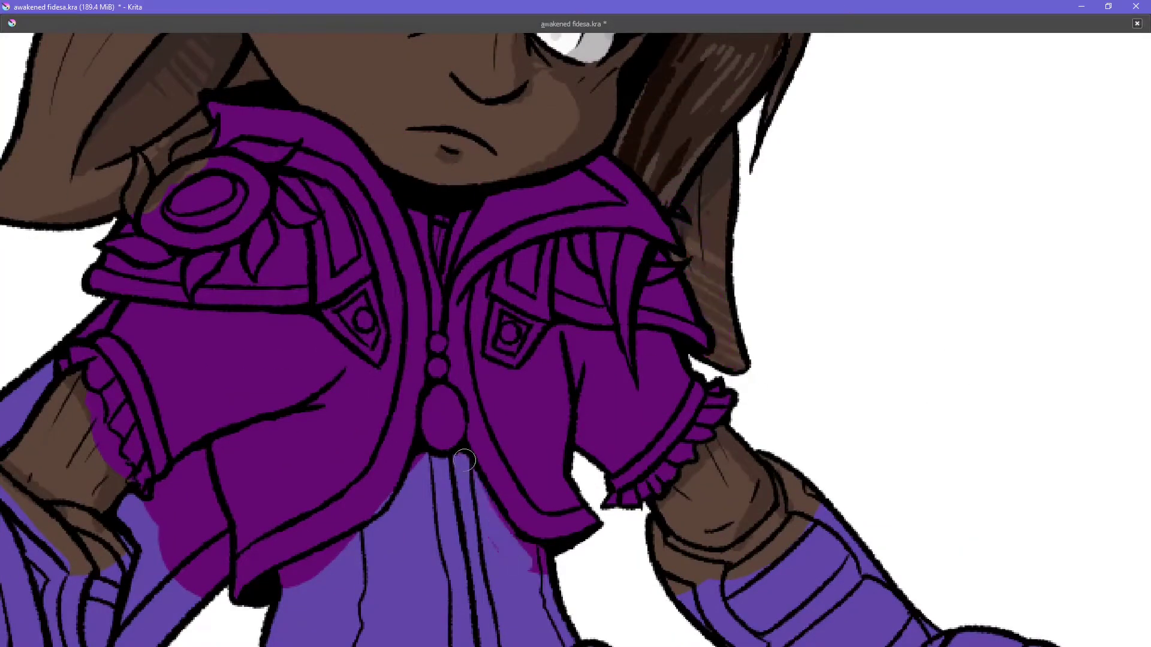
{"action": "mouse_move", "coordinate": [513, 547]}
{"action": "left_mouse_down"}
{"action": "mouse_move", "coordinate": [412, 491]}
{"action": "mouse_move", "coordinate": [370, 533]}
{"action": "left_mouse_up"}
{"action": "left_click_drag", "start_coordinate": [176, 477], "coordinate": [176, 527]}
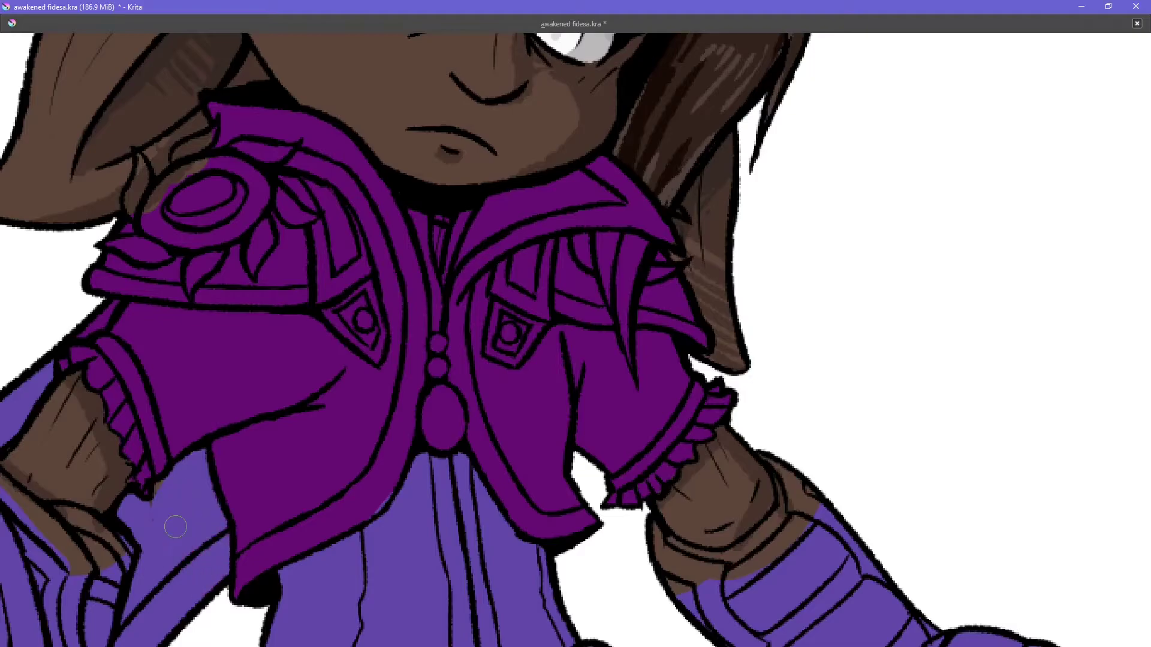
{"action": "key", "text": "Tab"}
Step: Shade the folds of the jacket and both trouser legs in a darker purple
{"action": "key", "text": "minus"}
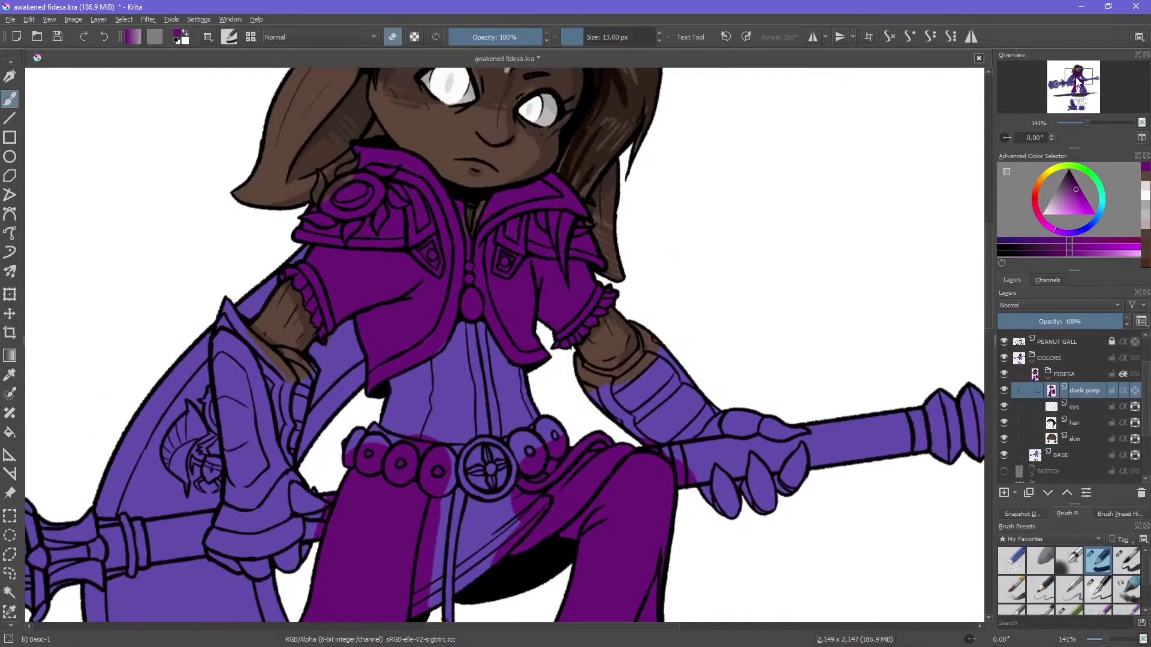
{"action": "key", "text": "slash"}
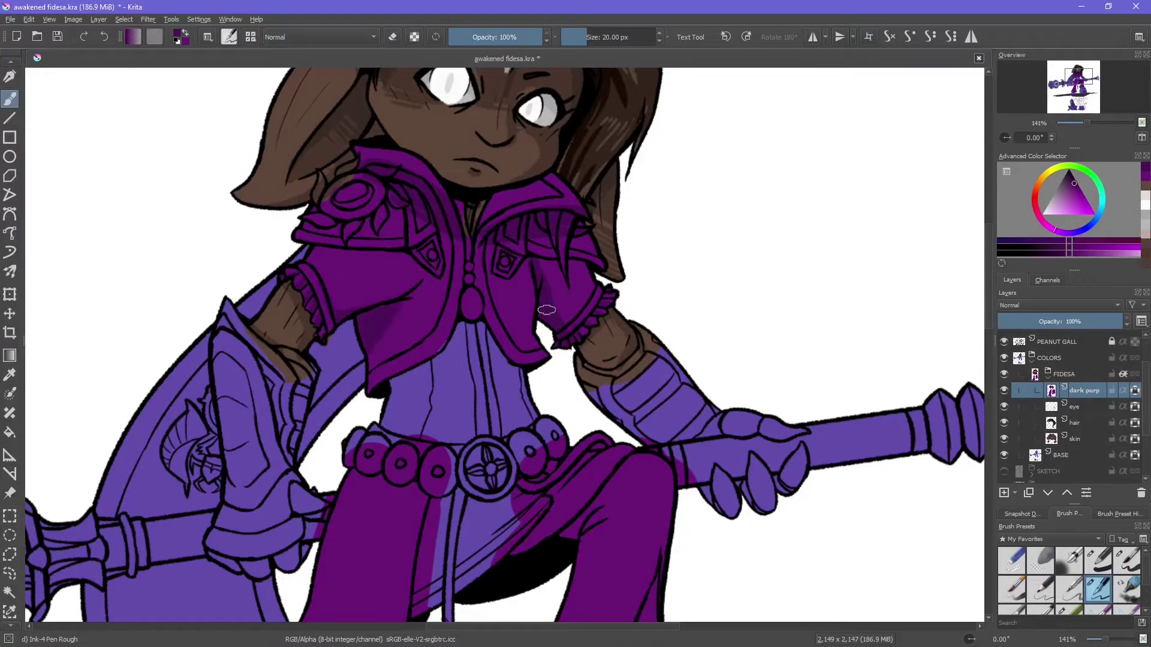
{"action": "left_click_drag", "start_coordinate": [469, 498], "coordinate": [364, 199]}
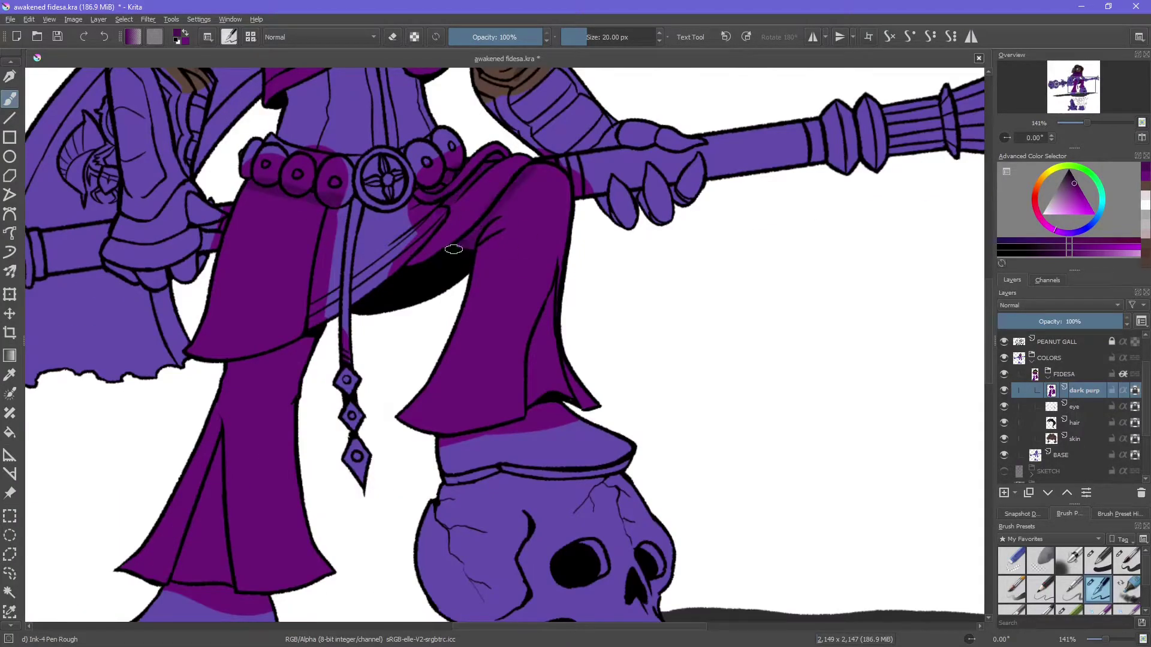
{"action": "left_click", "coordinate": [558, 214], "text": "ctrl"}
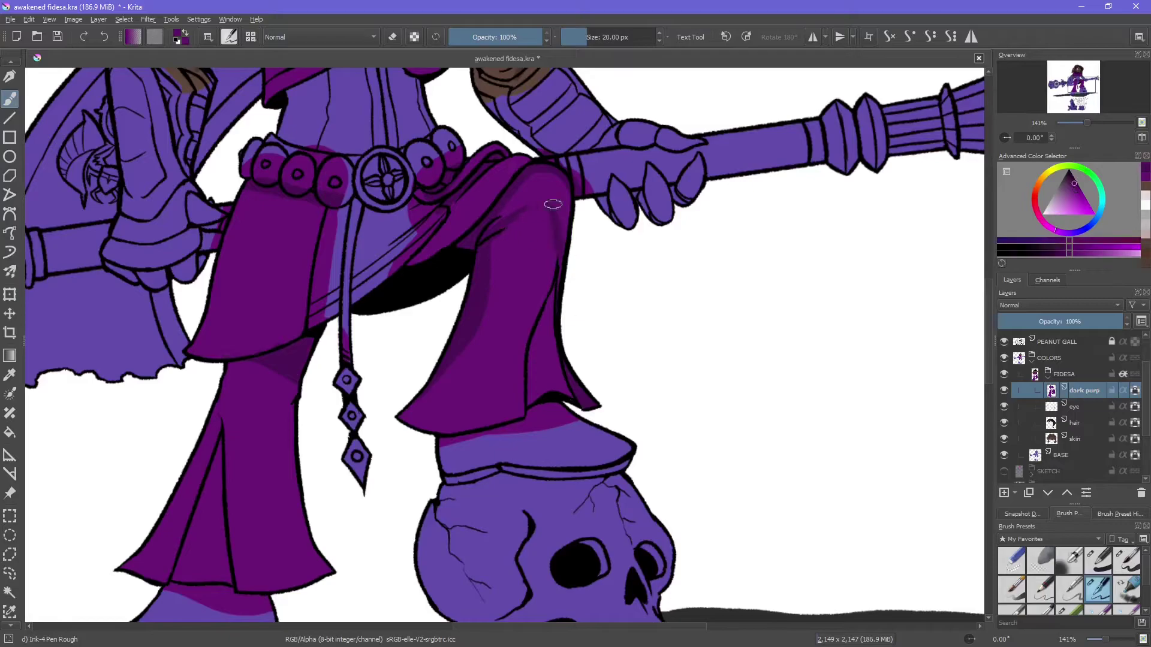
{"action": "left_click", "coordinate": [288, 444], "text": "ctrl"}
{"action": "left_click", "coordinate": [479, 254], "text": "ctrl"}
{"action": "key", "text": "m"}
{"action": "key", "text": "m"}
{"action": "left_click", "coordinate": [493, 244], "text": "ctrl"}
{"action": "left_click_drag", "start_coordinate": [463, 339], "coordinate": [435, 390]}
{"action": "left_click", "coordinate": [482, 206], "text": "ctrl"}
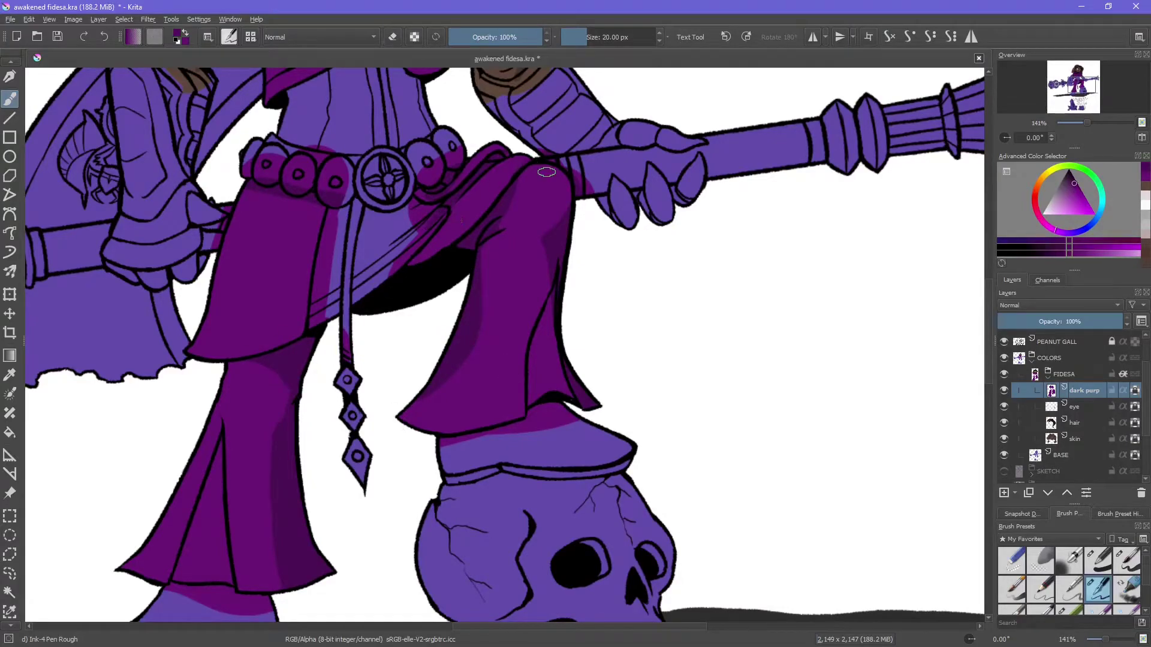
Step: Erase the dark purple overspill from the trouser slit, the footwear and the cloth panel below the belt
{"action": "mouse_move", "coordinate": [556, 285]}
{"action": "left_mouse_down"}
{"action": "mouse_move", "coordinate": [538, 346]}
{"action": "mouse_move", "coordinate": [453, 440]}
{"action": "left_mouse_up"}
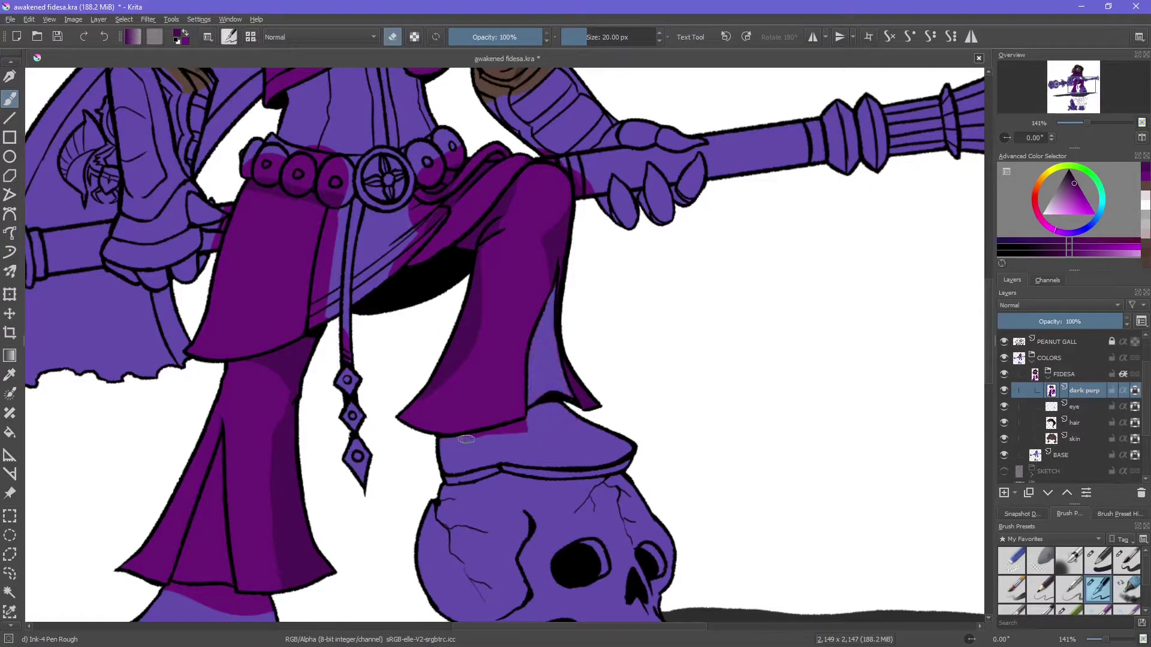
{"action": "left_click_drag", "start_coordinate": [329, 327], "coordinate": [340, 202]}
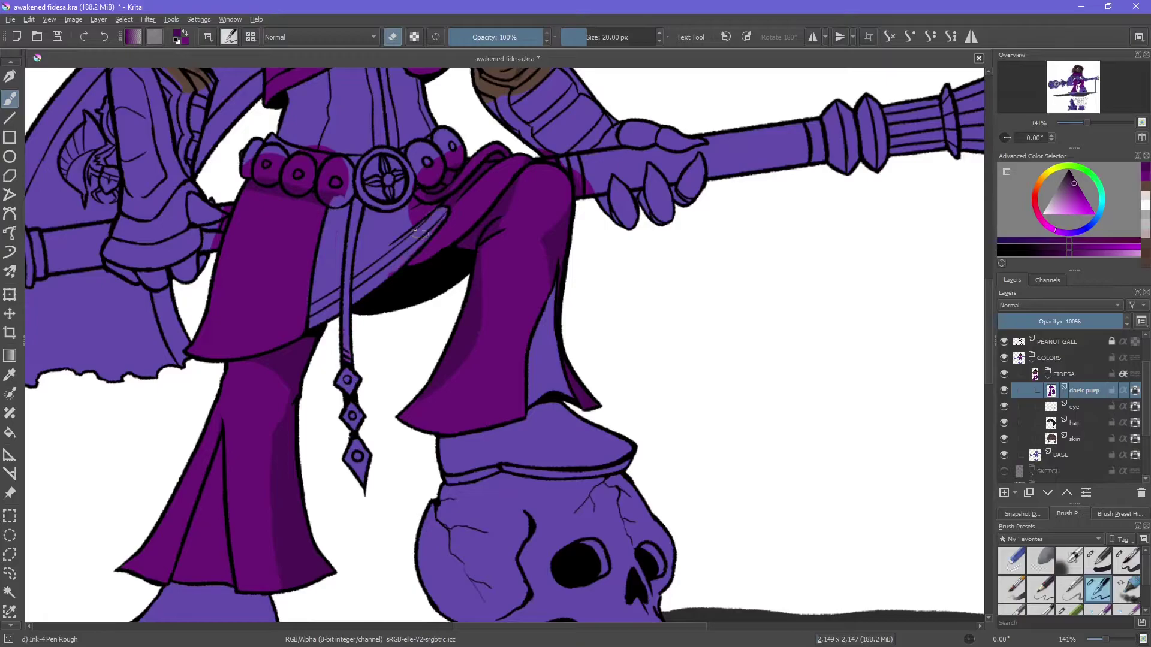
{"action": "key", "text": "minus"}
{"action": "key", "text": "minus"}
{"action": "key", "text": "minus"}
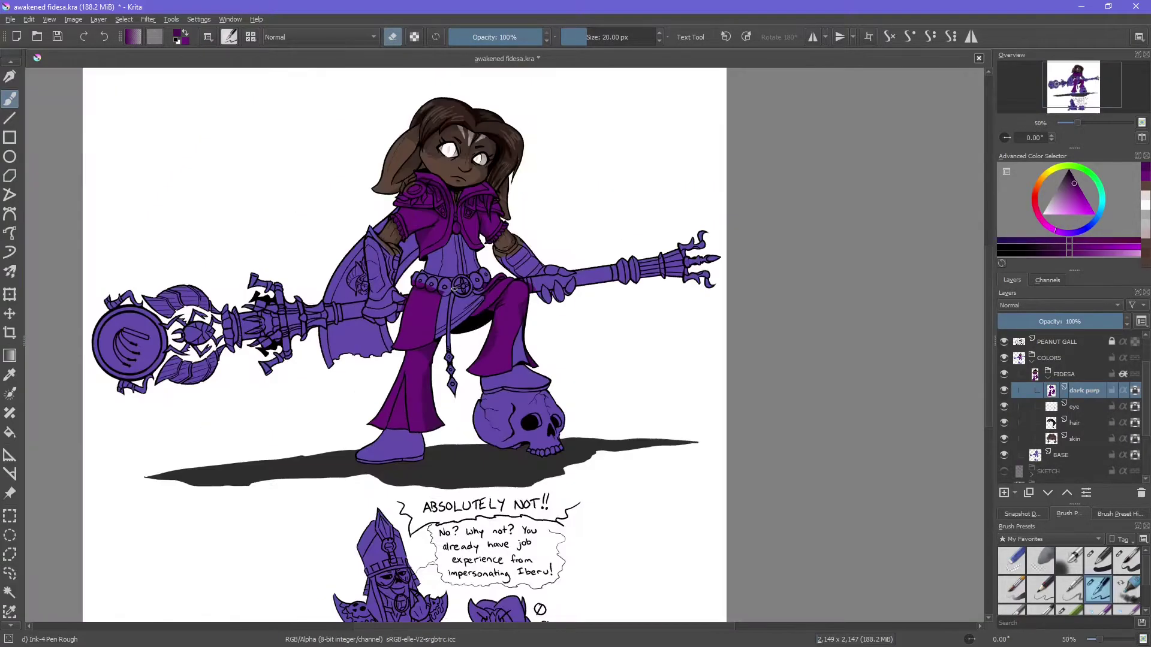
Step: Add a layer named jack and paint a light purple diamond motif with small accents on the jacket sleeve
{"action": "key", "text": "plus"}
{"action": "key", "text": "plus"}
{"action": "key", "text": "plus"}
{"action": "key", "text": "plus"}
{"action": "left_click", "coordinate": [1077, 71]}
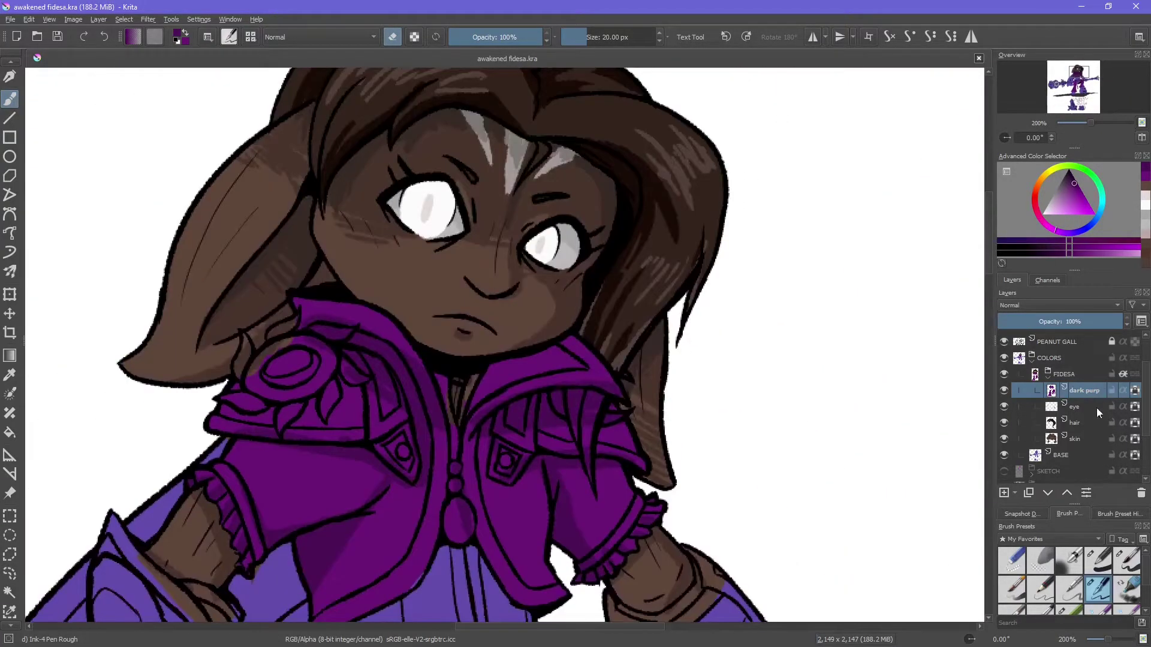
{"action": "key", "text": "Insert"}
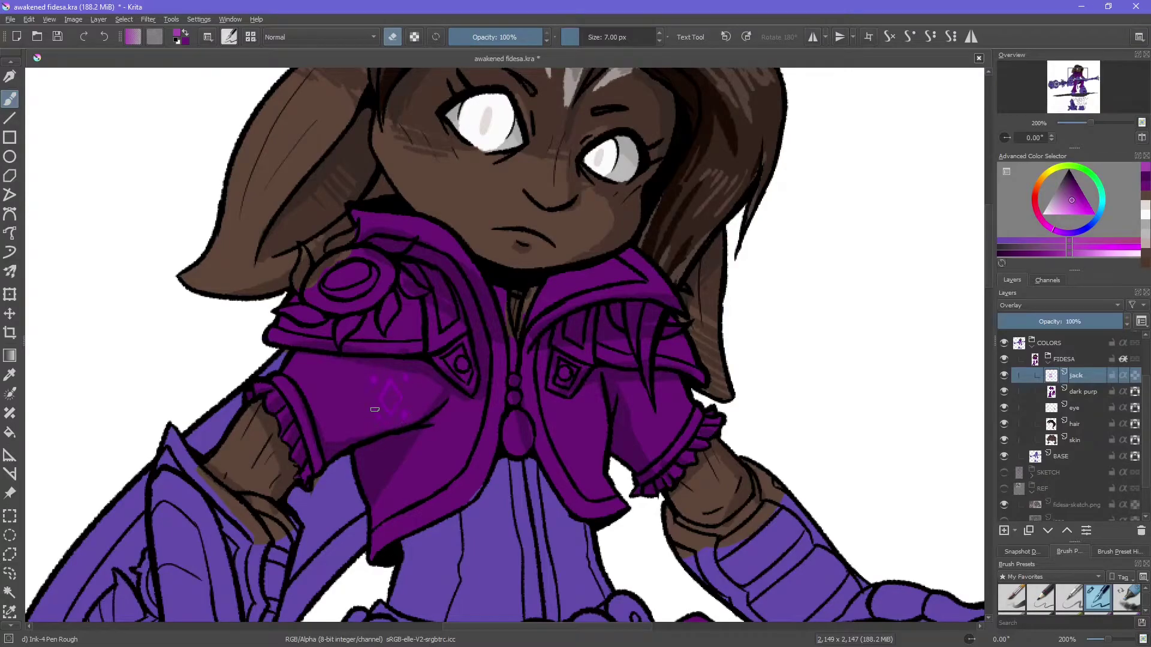
Step: Put the diamond motif on its own layer and place a duplicate beside it on the sleeve
{"action": "key", "text": "ctrl+alt+j"}
{"action": "key", "text": "t"}
{"action": "left_click_drag", "start_coordinate": [398, 406], "coordinate": [443, 405]}
{"action": "left_click", "coordinate": [1076, 392]}
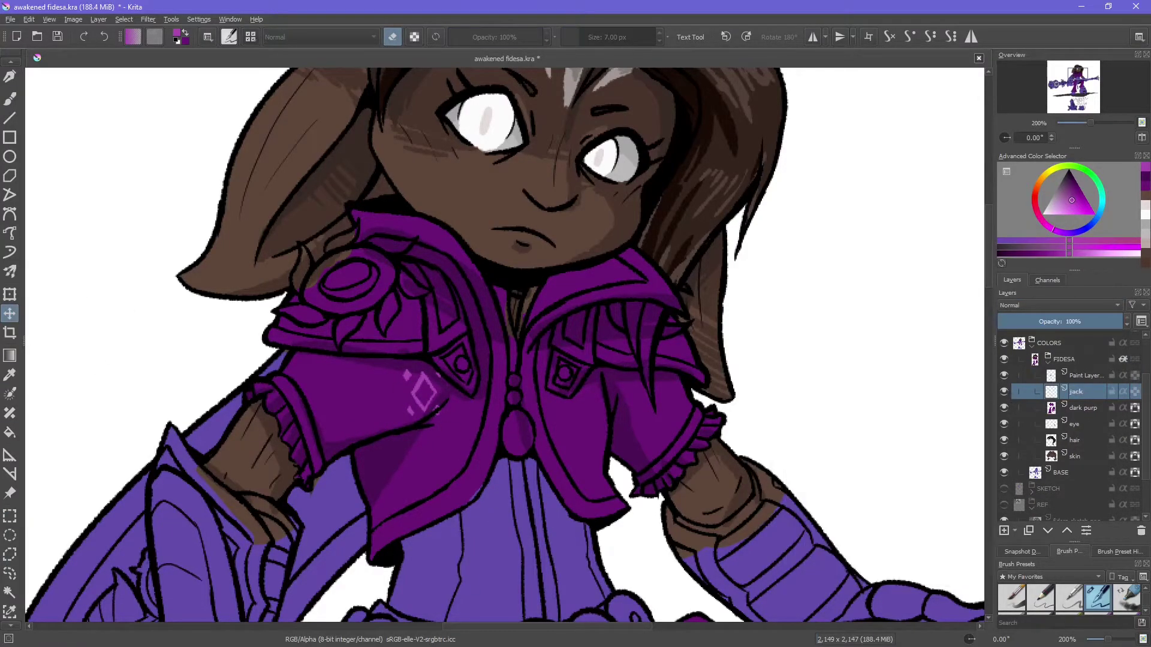
{"action": "left_click", "coordinate": [1079, 375]}
{"action": "key", "text": "ctrl+j"}
{"action": "left_click_drag", "start_coordinate": [435, 454], "coordinate": [399, 455]}
{"action": "key", "text": "plus"}
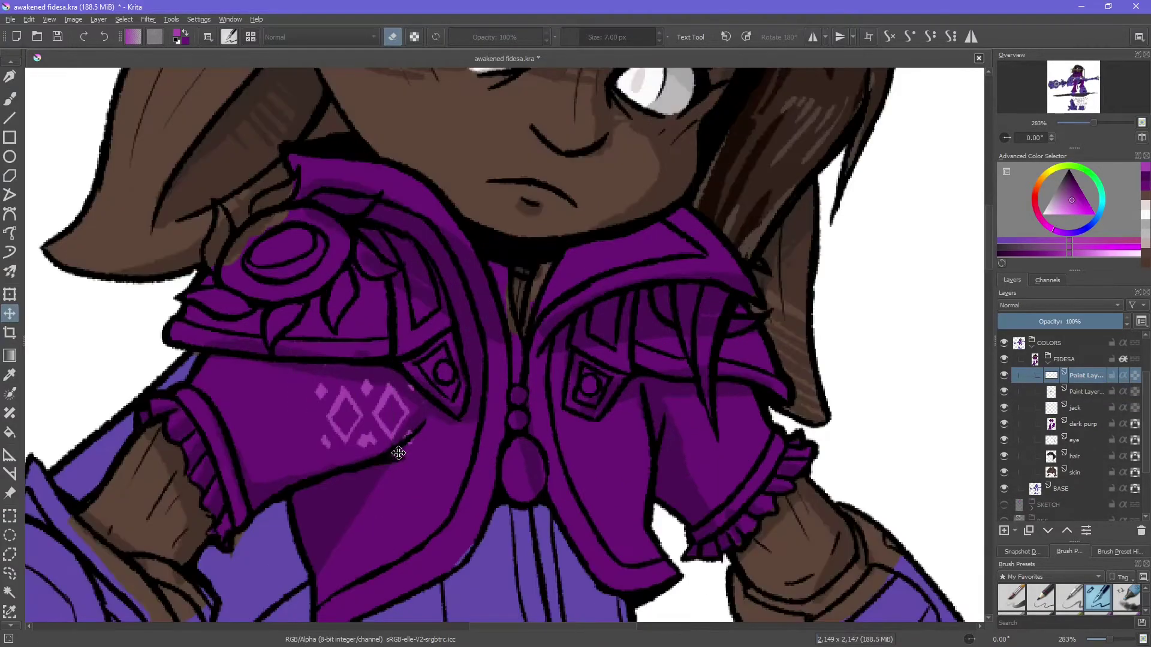
Step: Fill out the small accent diamonds and extend the row across the sleeve with a copied pair, merging the layers
{"action": "key", "text": "b"}
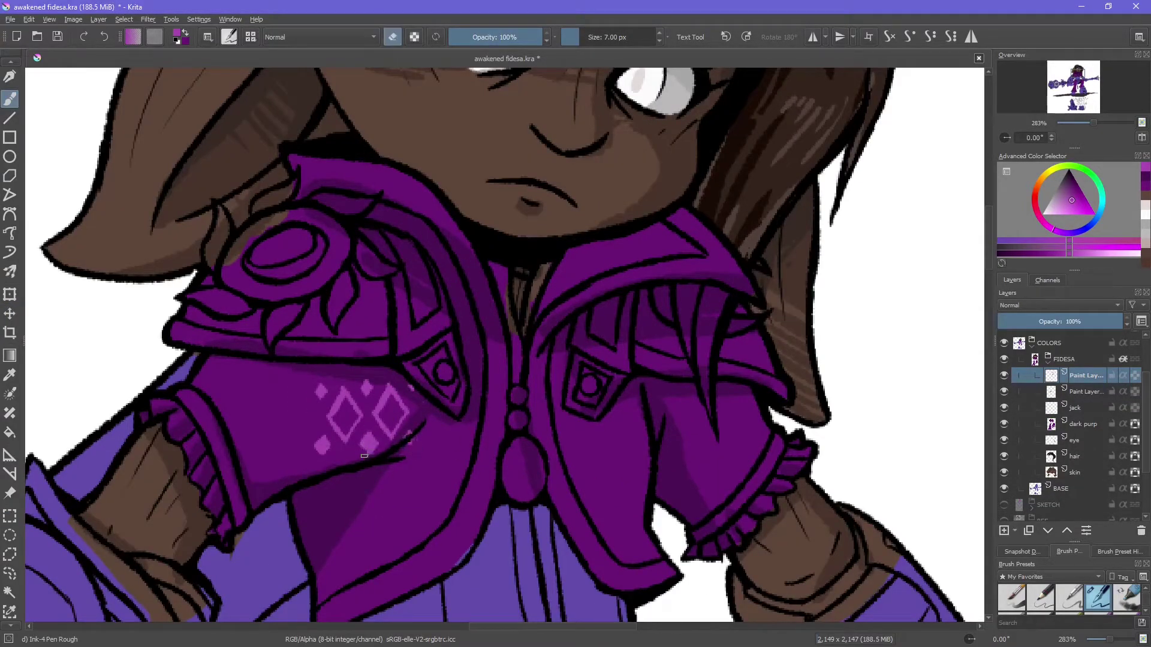
{"action": "key", "text": "t"}
{"action": "left_click_drag", "start_coordinate": [401, 431], "coordinate": [308, 431]}
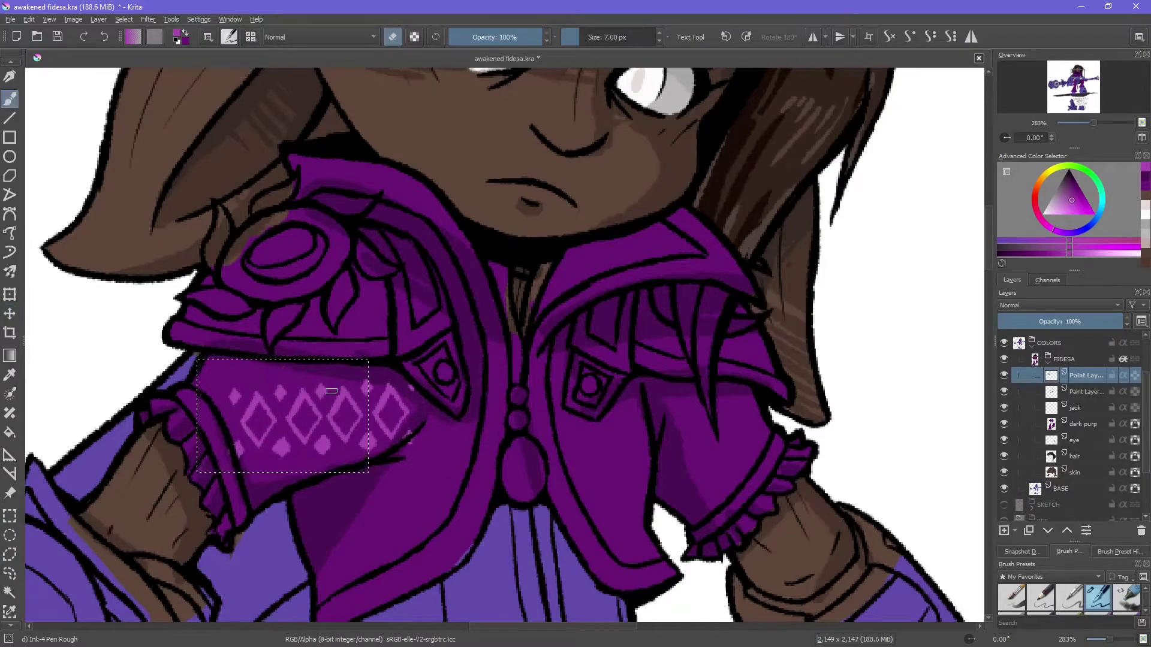
{"action": "key", "text": "b"}
{"action": "key", "text": "ctrl+e"}
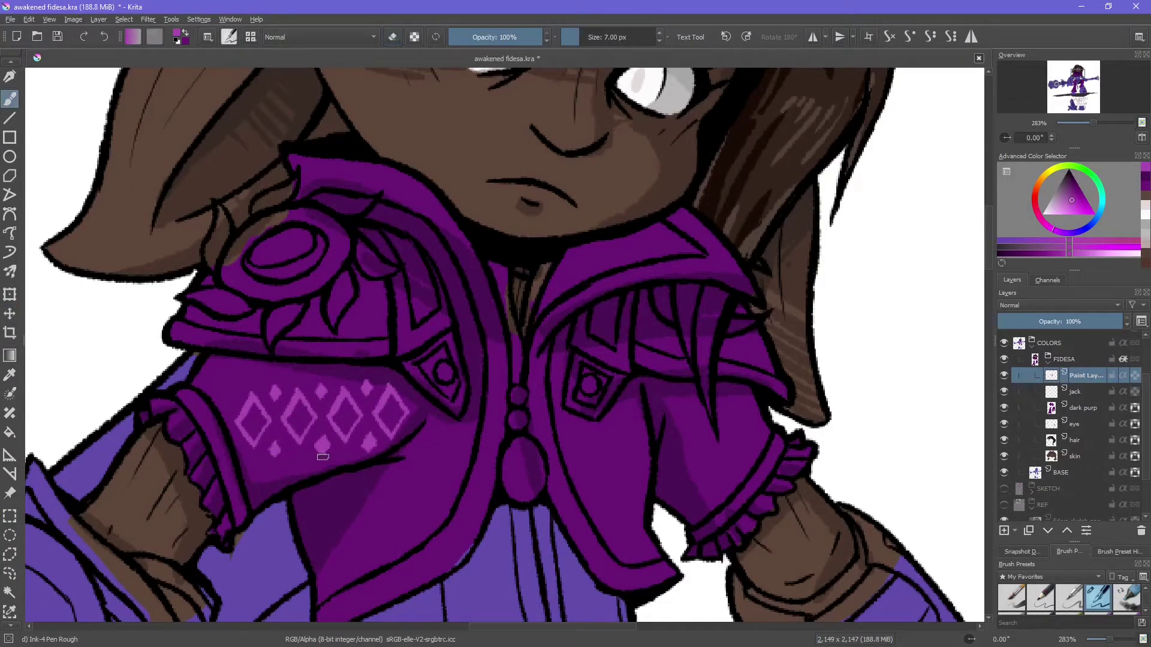
Step: Copy the selected end of the diamond row and transform the pattern on the sleeve
{"action": "key", "text": "ctrl+r"}
{"action": "left_click_drag", "start_coordinate": [286, 423], "coordinate": [286, 420]}
{"action": "key", "text": "ctrl+j"}
{"action": "key", "text": "t"}
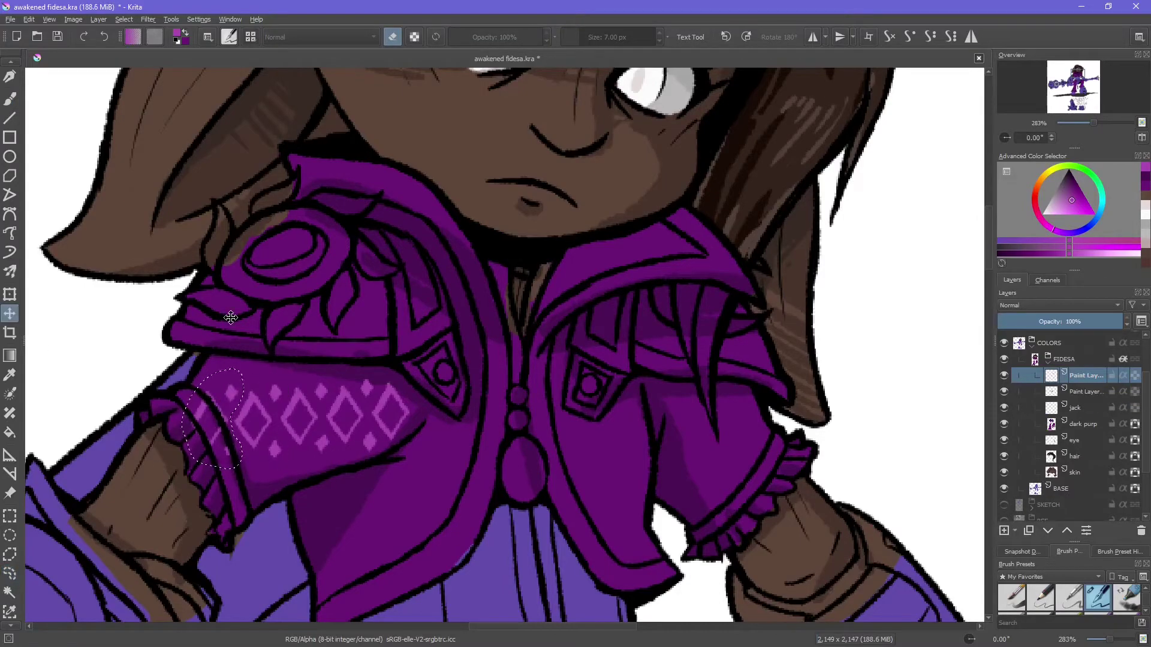
{"action": "key", "text": "ctrl+t"}
{"action": "mouse_move", "coordinate": [231, 317]}
{"action": "left_mouse_down"}
{"action": "mouse_move", "coordinate": [288, 384]}
{"action": "mouse_move", "coordinate": [347, 385]}
{"action": "left_mouse_up"}
{"action": "key", "text": "Return"}
Step: Duplicate the diamond rows onto the opposite sleeve and jacket front, and hide the source layer
{"action": "key", "text": "ctrl+j"}
{"action": "mouse_move", "coordinate": [360, 451]}
{"action": "left_mouse_down"}
{"action": "mouse_move", "coordinate": [638, 414]}
{"action": "mouse_move", "coordinate": [696, 418]}
{"action": "mouse_move", "coordinate": [683, 516]}
{"action": "left_mouse_up"}
{"action": "key", "text": "Return"}
{"action": "key", "text": "ctrl+j"}
{"action": "key", "text": "t"}
{"action": "left_click", "coordinate": [1005, 410]}
Step: Duplicate and transform the diamond pattern to cover the other half of the jacket, merging the copies
{"action": "key", "text": "ctrl+j"}
{"action": "key", "text": "ctrl+t"}
{"action": "mouse_move", "coordinate": [659, 419]}
{"action": "left_mouse_down"}
{"action": "mouse_move", "coordinate": [306, 368]}
{"action": "mouse_move", "coordinate": [335, 336]}
{"action": "mouse_move", "coordinate": [509, 439]}
{"action": "mouse_move", "coordinate": [432, 480]}
{"action": "mouse_move", "coordinate": [444, 438]}
{"action": "left_mouse_up"}
{"action": "key", "text": "ctrl+j"}
{"action": "key", "text": "Return"}
{"action": "key", "text": "ctrl+e"}
{"action": "key", "text": "m"}
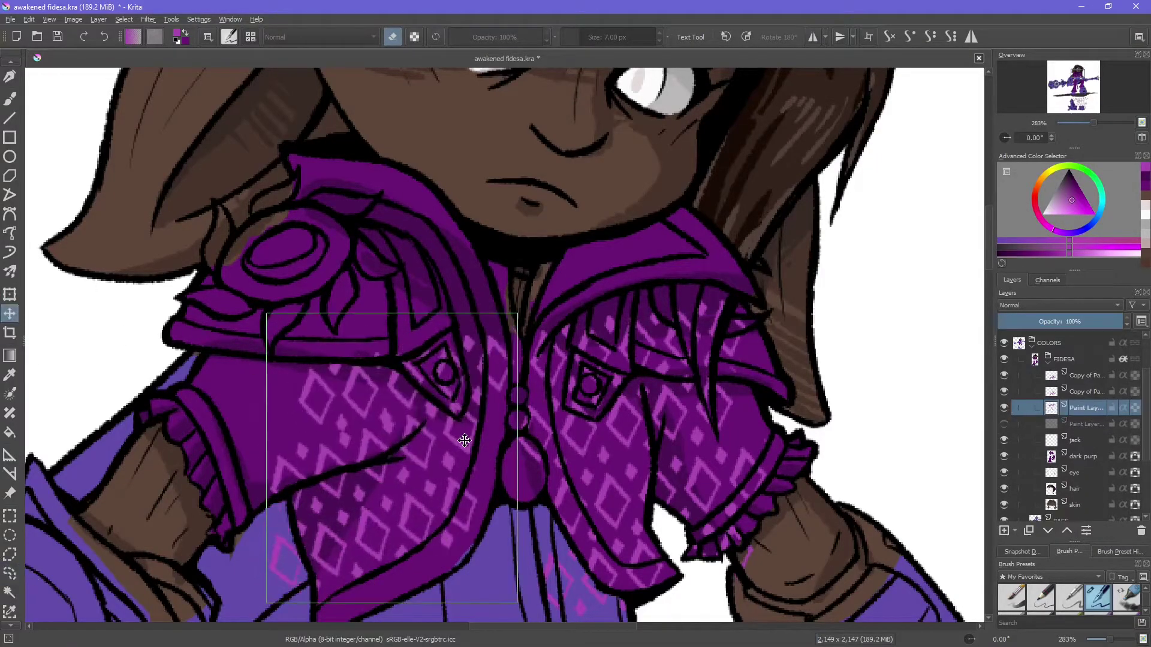
Step: Place a copy of the diamonds along the jacket's upper lapel and merge it into the pattern
{"action": "key", "text": "ctrl+j"}
{"action": "left_click_drag", "start_coordinate": [463, 439], "coordinate": [539, 200]}
{"action": "key", "text": "ctrl+r"}
{"action": "key", "text": "b"}
{"action": "mouse_move", "coordinate": [419, 132]}
{"action": "left_mouse_down"}
{"action": "mouse_move", "coordinate": [444, 162]}
{"action": "mouse_move", "coordinate": [336, 180]}
{"action": "mouse_move", "coordinate": [371, 180]}
{"action": "mouse_move", "coordinate": [389, 197]}
{"action": "mouse_move", "coordinate": [528, 144]}
{"action": "mouse_move", "coordinate": [408, 318]}
{"action": "mouse_move", "coordinate": [386, 382]}
{"action": "left_mouse_up"}
{"action": "key", "text": "ctrl+e"}
Step: Erase stray diamonds from the sleeves, shoulder flap, trim and waist so the pattern fills only the front panels
{"action": "key", "text": "slash"}
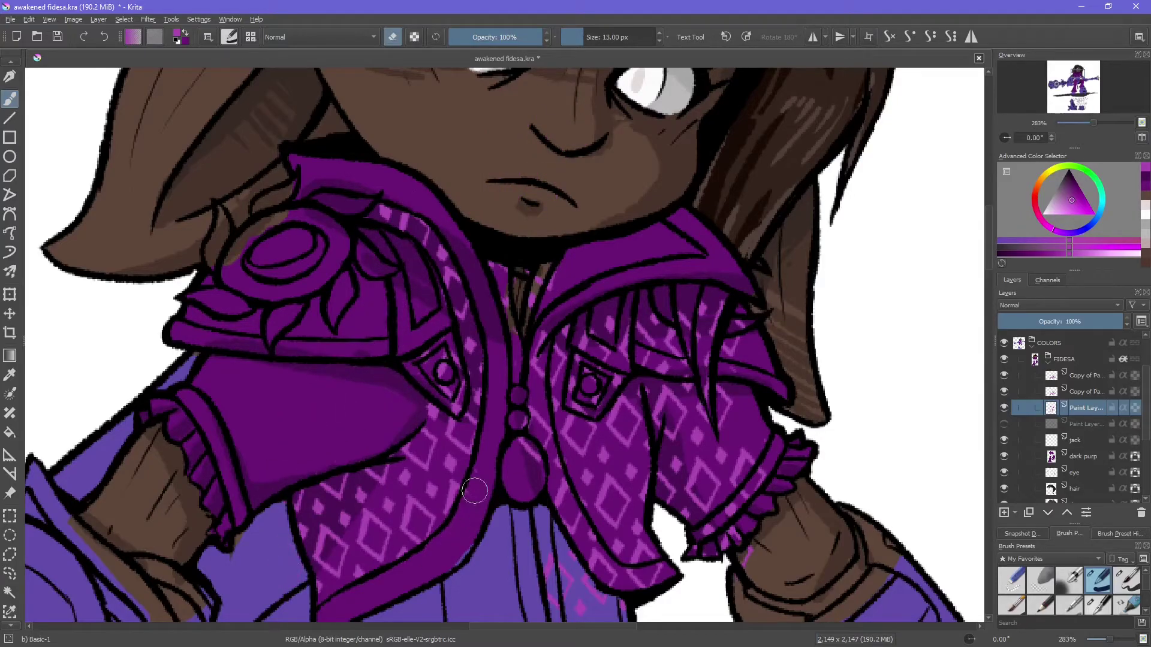
{"action": "key", "text": "Tab"}
{"action": "key", "text": "Tab"}
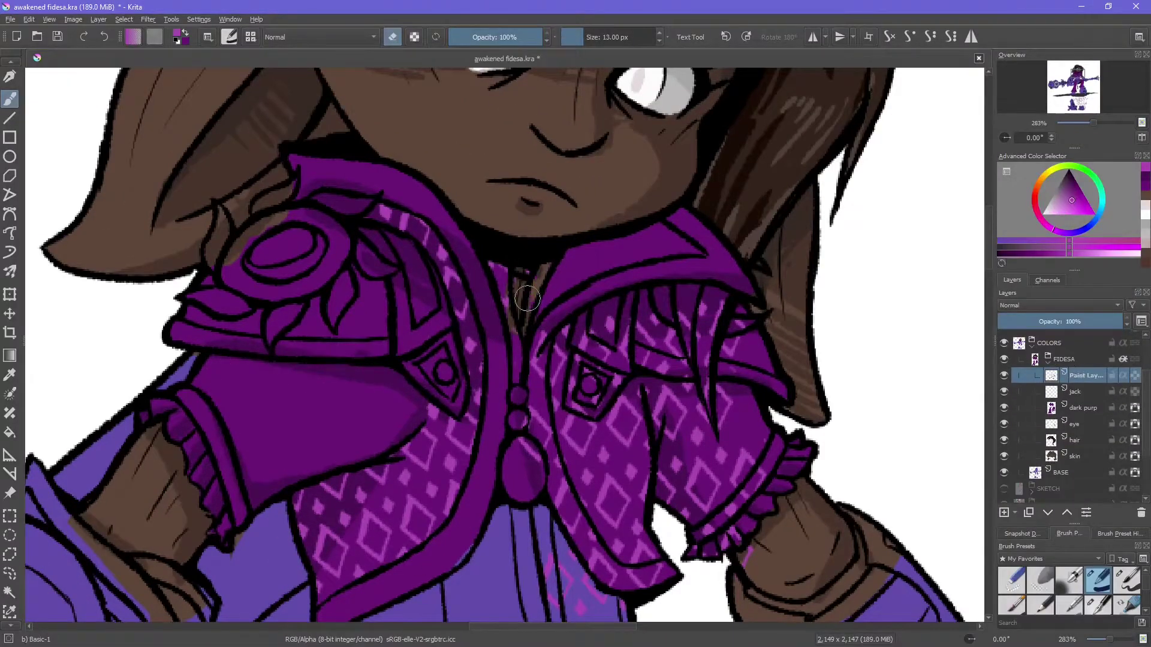
{"action": "key", "text": "Tab"}
{"action": "left_click_drag", "start_coordinate": [539, 480], "coordinate": [630, 536]}
{"action": "left_click_drag", "start_coordinate": [629, 300], "coordinate": [689, 482]}
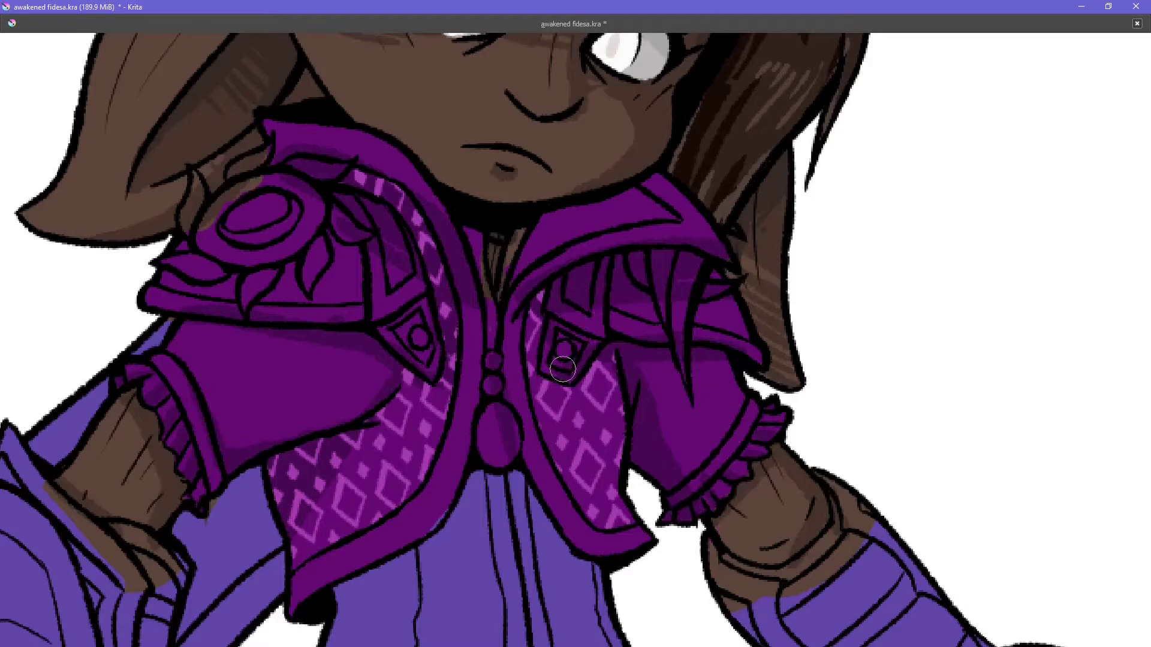
{"action": "key", "text": "Tab"}
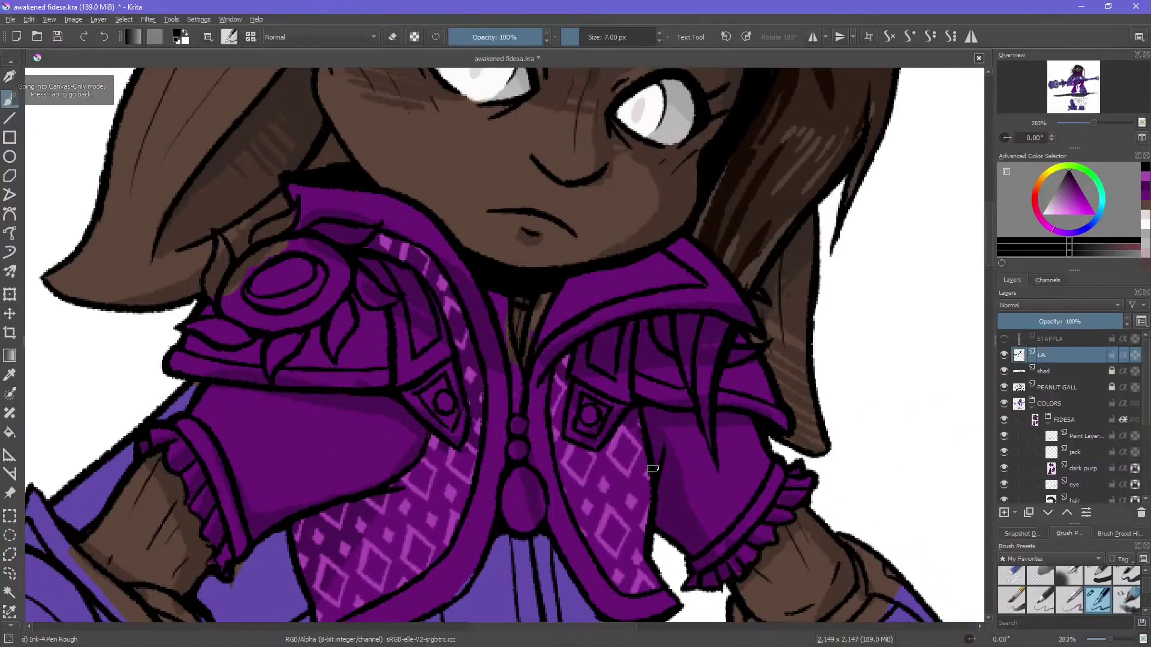
Step: Copy a patch of the diamond pattern and move it over the wide collar flap beneath the hair lock
{"action": "scroll", "coordinate": [652, 468], "scroll_direction": "down", "scroll_amount": 5}
{"action": "scroll", "coordinate": [368, 498], "scroll_direction": "up", "scroll_amount": 5}
{"action": "left_click", "coordinate": [368, 497]}
{"action": "key", "text": "ctrl+shift+r"}
{"action": "key", "text": "t"}
{"action": "left_click_drag", "start_coordinate": [371, 417], "coordinate": [629, 222]}
Step: Place a duplicate of the collar pattern over the neck opening and opposite lapel, and merge the copies
{"action": "key", "text": "ctrl+j"}
{"action": "left_click", "coordinate": [99, 19]}
{"action": "mouse_move", "coordinate": [120, 134]}
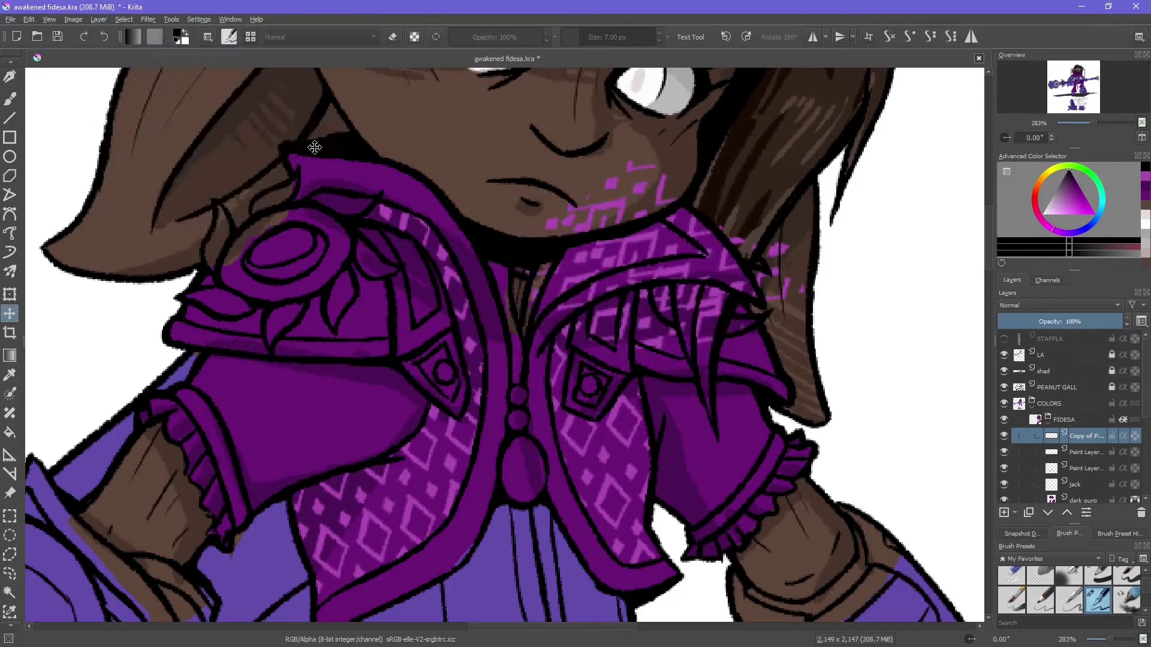
{"action": "key", "text": "Escape"}
{"action": "key", "text": "ctrl+e"}
{"action": "key", "text": "ctrl+shift+a"}
{"action": "key", "text": "b"}
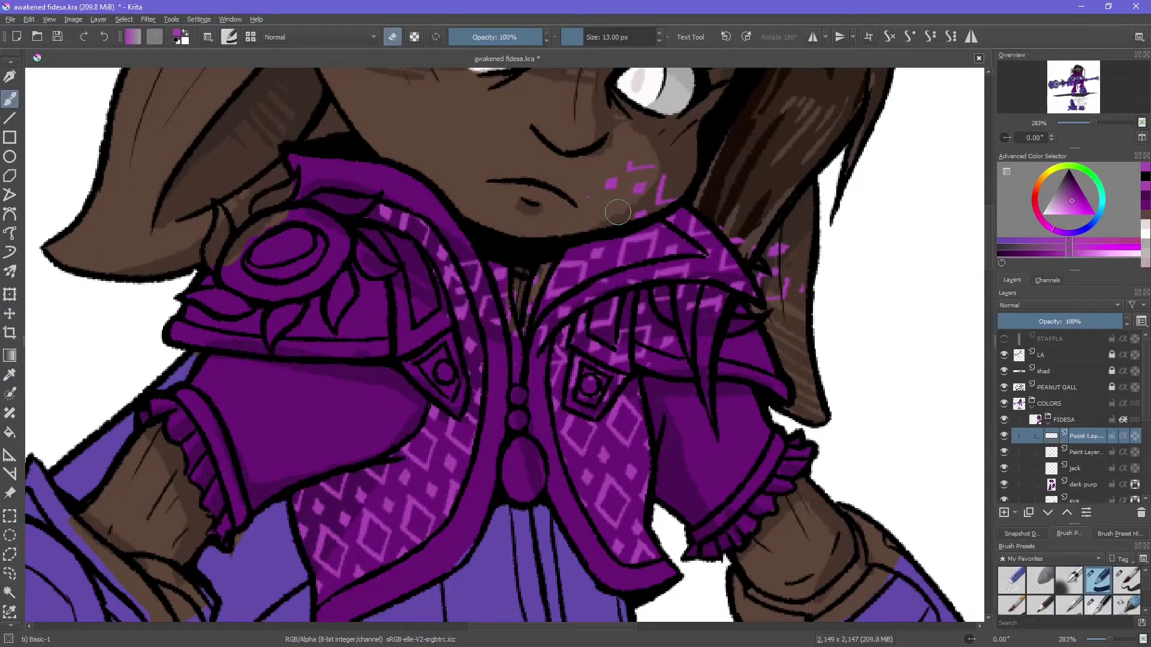
Step: Erase the collar pattern's overspill from the face, hair, neck opening, collar trim and shoulder
{"action": "left_click_drag", "start_coordinate": [511, 283], "coordinate": [520, 324]}
{"action": "left_click_drag", "start_coordinate": [611, 330], "coordinate": [648, 359]}
{"action": "left_click_drag", "start_coordinate": [665, 201], "coordinate": [704, 231]}
{"action": "key", "text": "Tab"}
{"action": "left_click_drag", "start_coordinate": [659, 263], "coordinate": [701, 300]}
{"action": "key", "text": "Tab"}
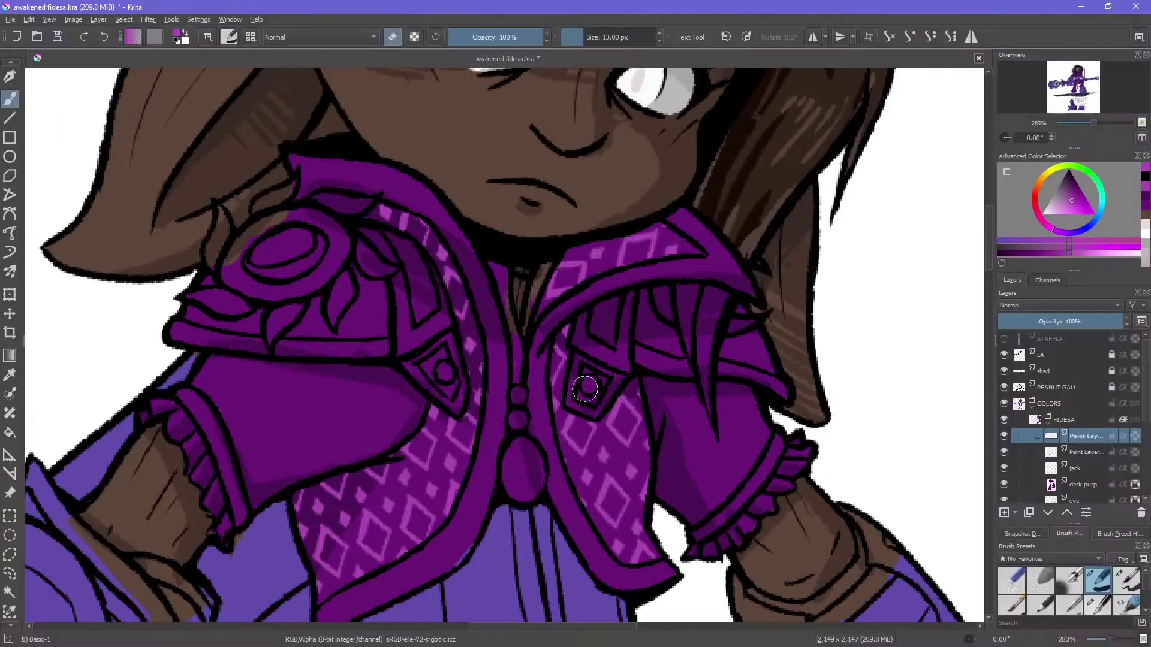
Step: Add a new paint layer named "gold" above the PATTERN layer
{"action": "key", "text": "Escape"}
{"action": "key", "text": "Insert"}
{"action": "double_click", "coordinate": [1062, 437]}
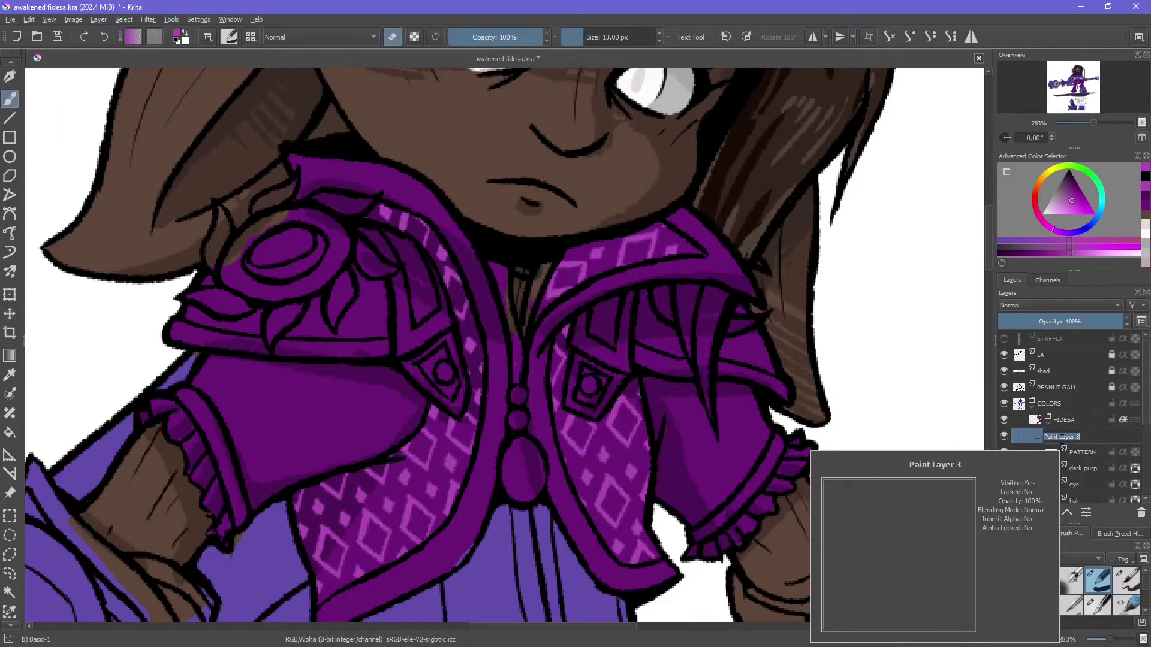
{"action": "type", "text": "gold"}
{"action": "key", "text": "Return"}
Step: Paint the jacket's collar and front trim, the buttons and both sleeve bands in pale gold
{"action": "left_click", "coordinate": [1058, 71]}
{"action": "left_click", "coordinate": [401, 250], "text": "ctrl"}
{"action": "left_click", "coordinate": [1084, 78]}
{"action": "mouse_move", "coordinate": [316, 142]}
{"action": "left_mouse_down"}
{"action": "mouse_move", "coordinate": [349, 183]}
{"action": "mouse_move", "coordinate": [450, 552]}
{"action": "left_mouse_up"}
{"action": "left_click_drag", "start_coordinate": [192, 375], "coordinate": [270, 507]}
{"action": "left_click_drag", "start_coordinate": [459, 525], "coordinate": [345, 618]}
{"action": "key", "text": "Tab"}
{"action": "left_click_drag", "start_coordinate": [665, 157], "coordinate": [731, 202]}
{"action": "left_click_drag", "start_coordinate": [779, 384], "coordinate": [689, 490]}
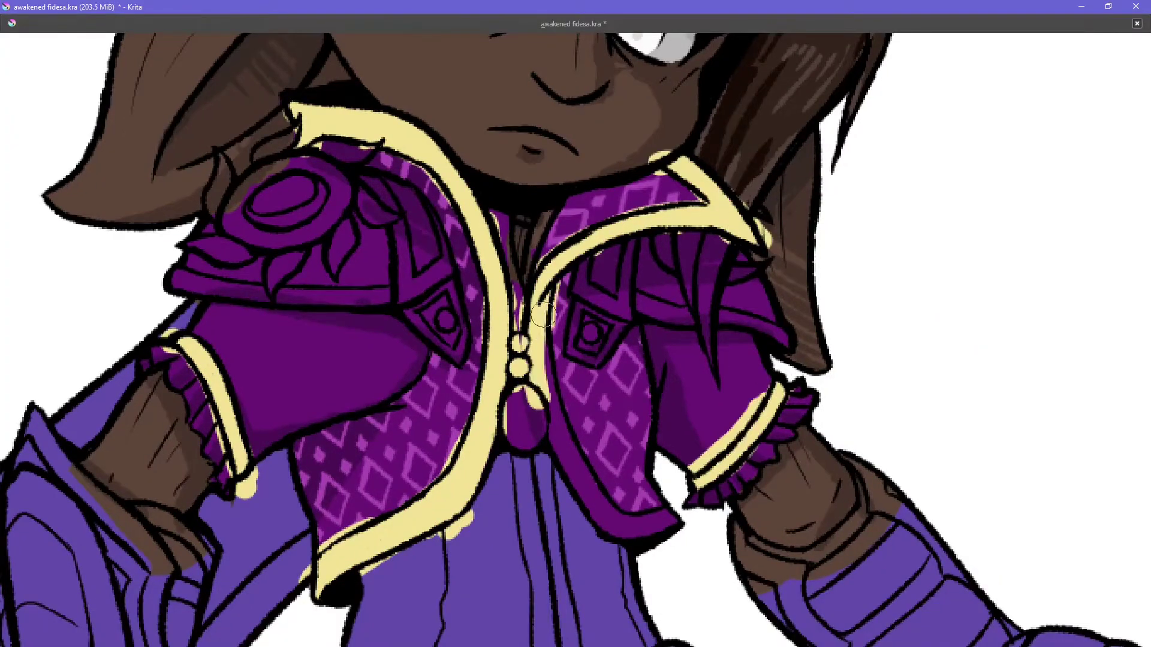
Step: Paint the belt discs, round buckle, looped rope and hanging diamond pendant in pale gold
{"action": "key", "text": "Tab"}
{"action": "scroll", "coordinate": [544, 347], "scroll_direction": "down", "scroll_amount": 3}
{"action": "scroll", "coordinate": [368, 283], "scroll_direction": "up", "scroll_amount": 2}
{"action": "left_click_drag", "start_coordinate": [368, 283], "coordinate": [409, 264]}
{"action": "key", "text": "Tab"}
{"action": "scroll", "coordinate": [503, 344], "scroll_direction": "up", "scroll_amount": 3}
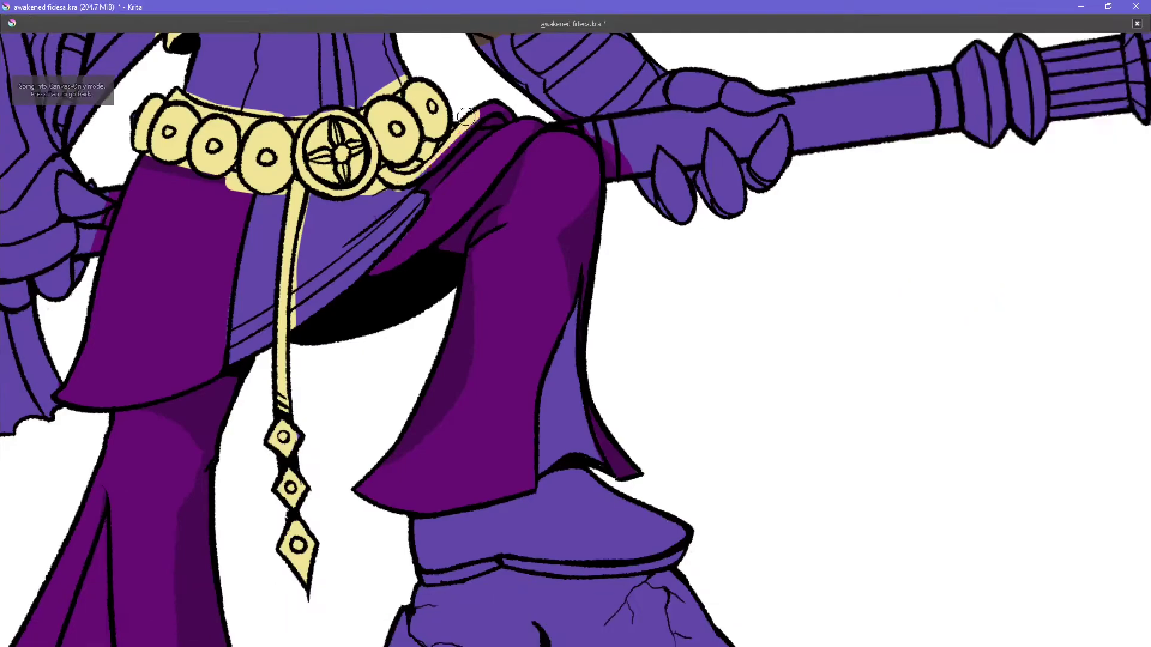
Step: Erase the gold overspill around the belt discs and buckle with a 4 px eraser
{"action": "key", "text": "Tab"}
{"action": "key", "text": "Page_Down"}
{"action": "key", "text": "Page_Down"}
{"action": "key", "text": "Page_Down"}
{"action": "key", "text": "Page_Down"}
{"action": "key", "text": "Page_Down"}
{"action": "key", "text": "Page_Down"}
{"action": "key", "text": "e"}
{"action": "key", "text": "bracketleft"}
{"action": "key", "text": "bracketleft"}
{"action": "key", "text": "bracketleft"}
{"action": "key", "text": "Page_Up"}
{"action": "key", "text": "Page_Up"}
{"action": "key", "text": "Page_Up"}
{"action": "key", "text": "Page_Up"}
{"action": "key", "text": "Page_Up"}
{"action": "key", "text": "Page_Up"}
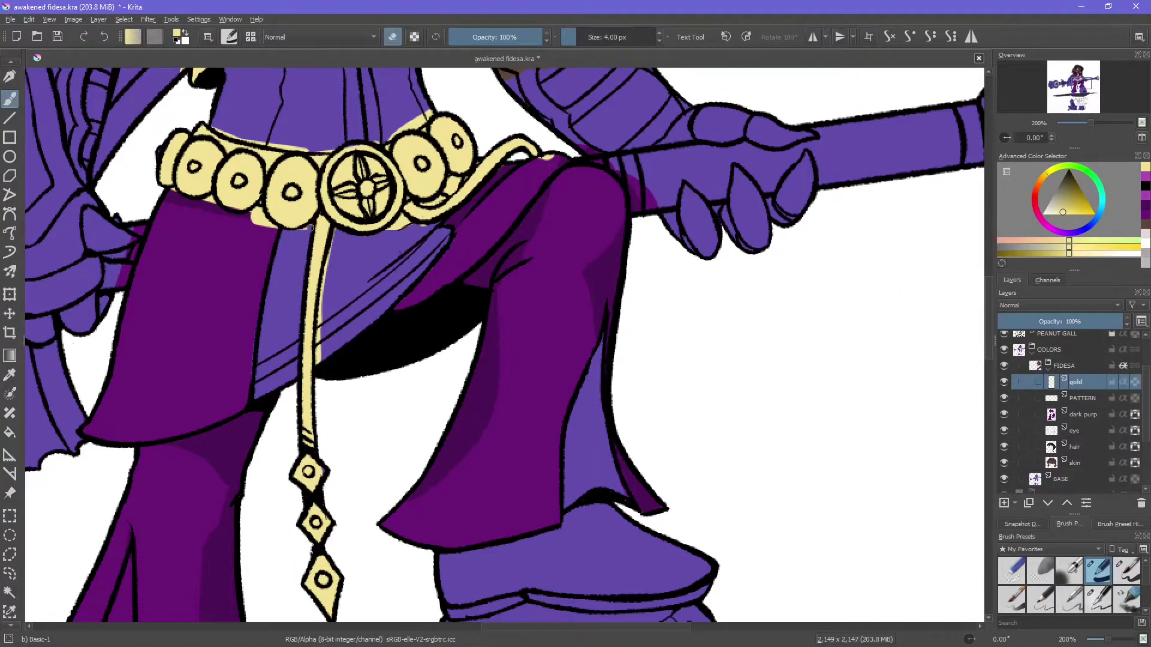
Step: Erase the remaining gold overspill beneath the belt and around the jacket trim and sleeve bands
{"action": "key", "text": "Page_Down"}
{"action": "key", "text": "Page_Down"}
{"action": "key", "text": "Page_Down"}
{"action": "key", "text": "Page_Down"}
{"action": "key", "text": "Page_Down"}
{"action": "key", "text": "Page_Down"}
{"action": "left_click", "coordinate": [1080, 413]}
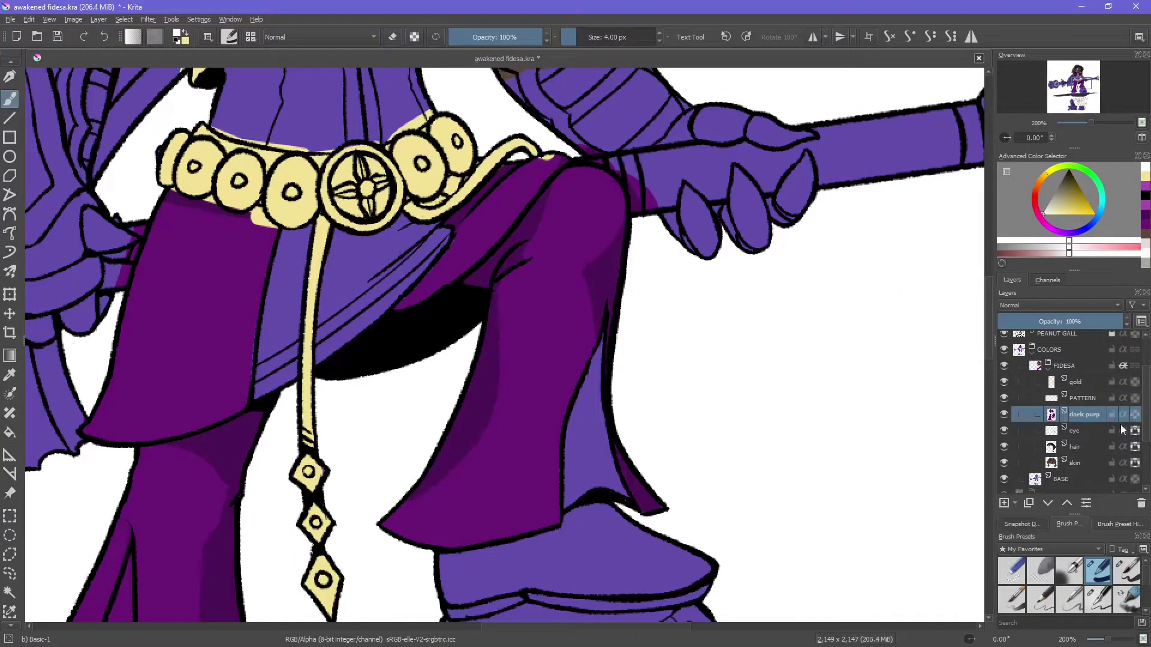
{"action": "key", "text": "Page_Up"}
{"action": "key", "text": "Page_Up"}
{"action": "key", "text": "e"}
{"action": "left_click", "coordinate": [258, 216], "text": "ctrl"}
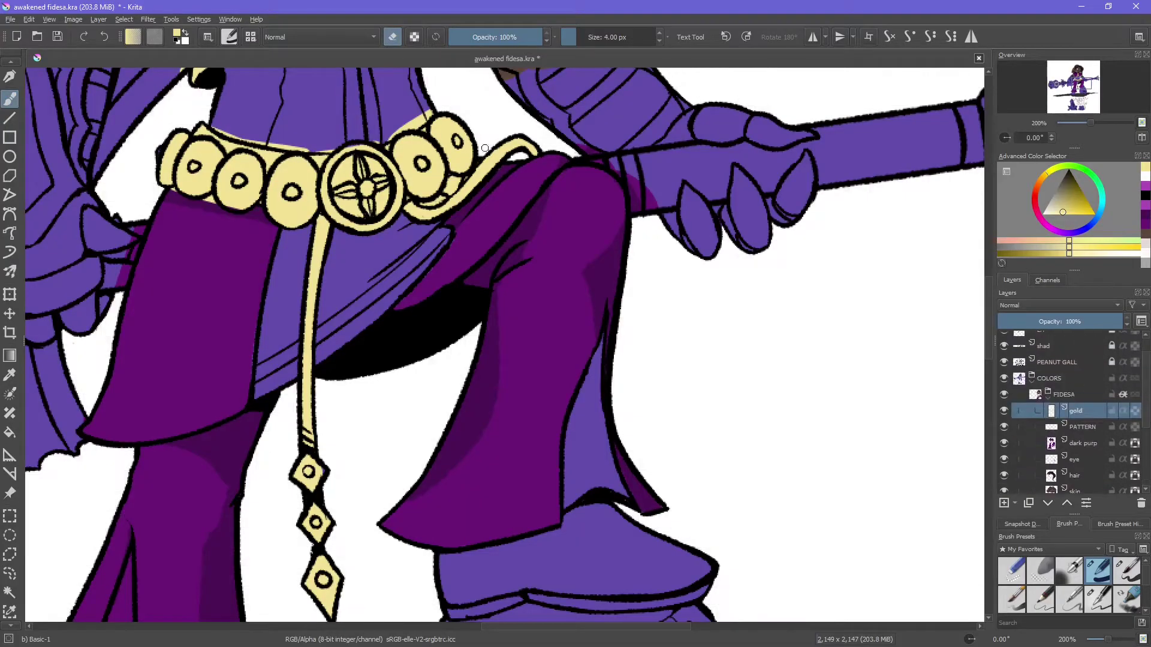
{"action": "left_click_drag", "start_coordinate": [1033, 97], "coordinate": [1032, 84]}
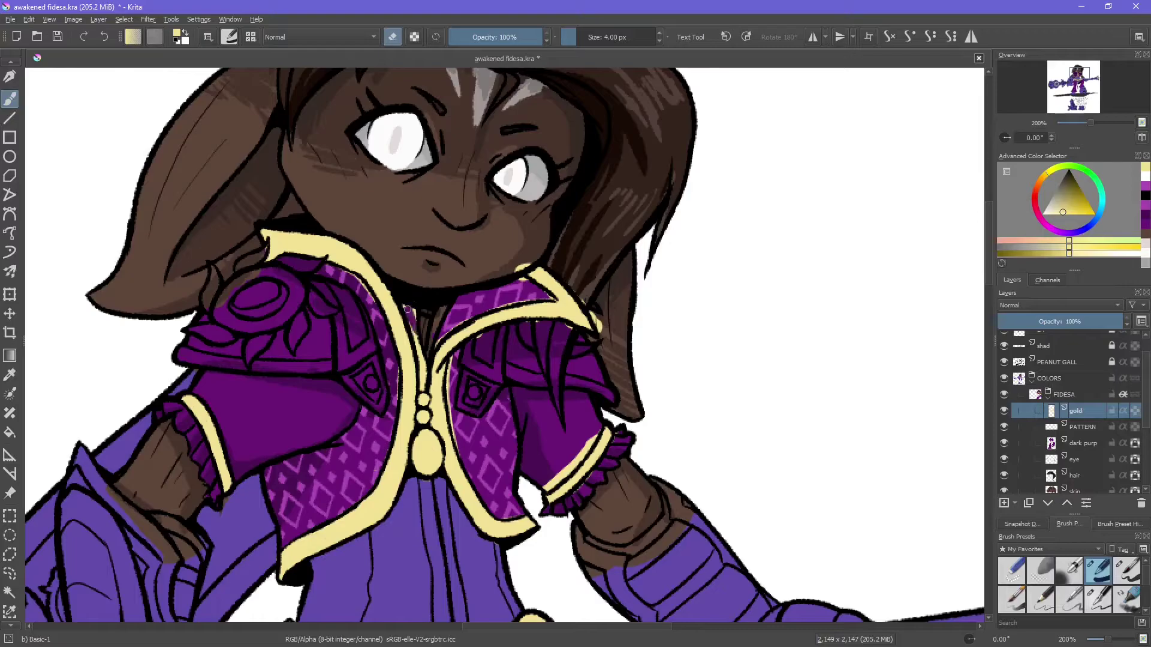
{"action": "key", "text": "Tab"}
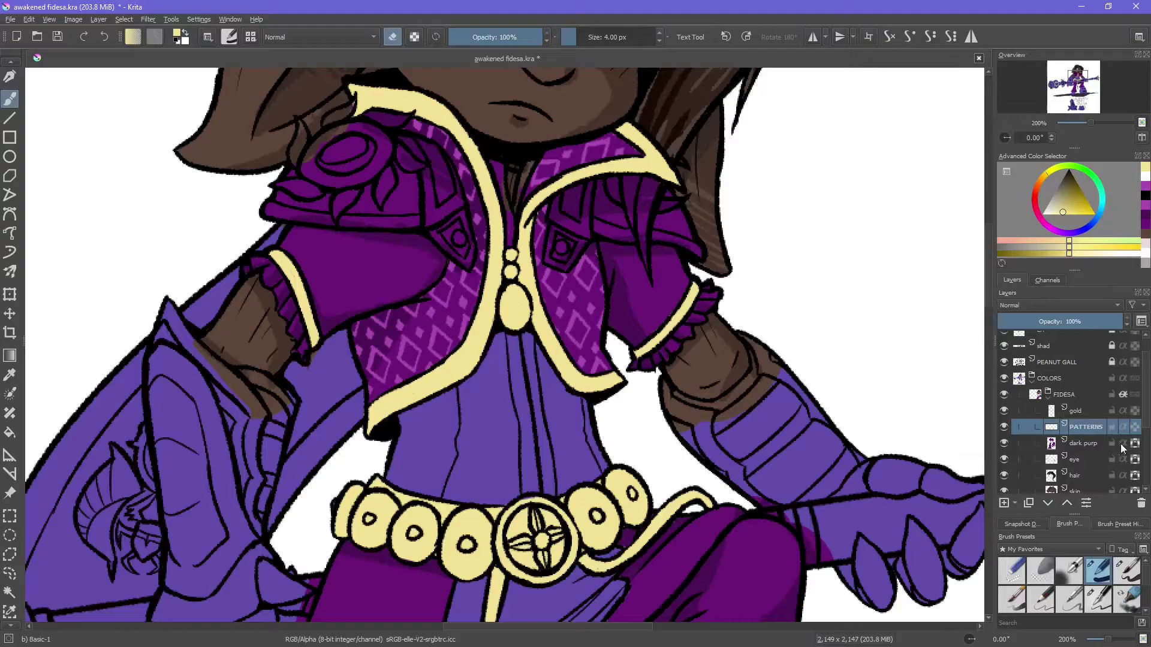
Step: Draw a thin gold zigzag line along the skirt panel's edge with the 7 px Ink-4 Pen Rough brush
{"action": "left_click", "coordinate": [1098, 600]}
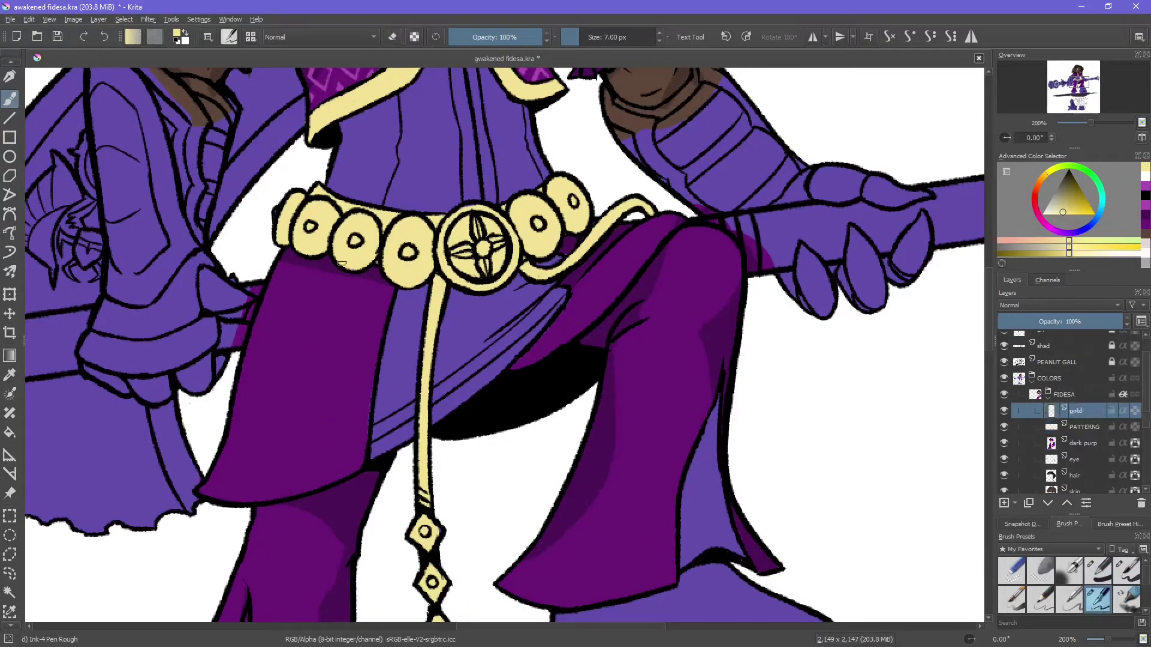
{"action": "left_click_drag", "start_coordinate": [377, 271], "coordinate": [346, 430]}
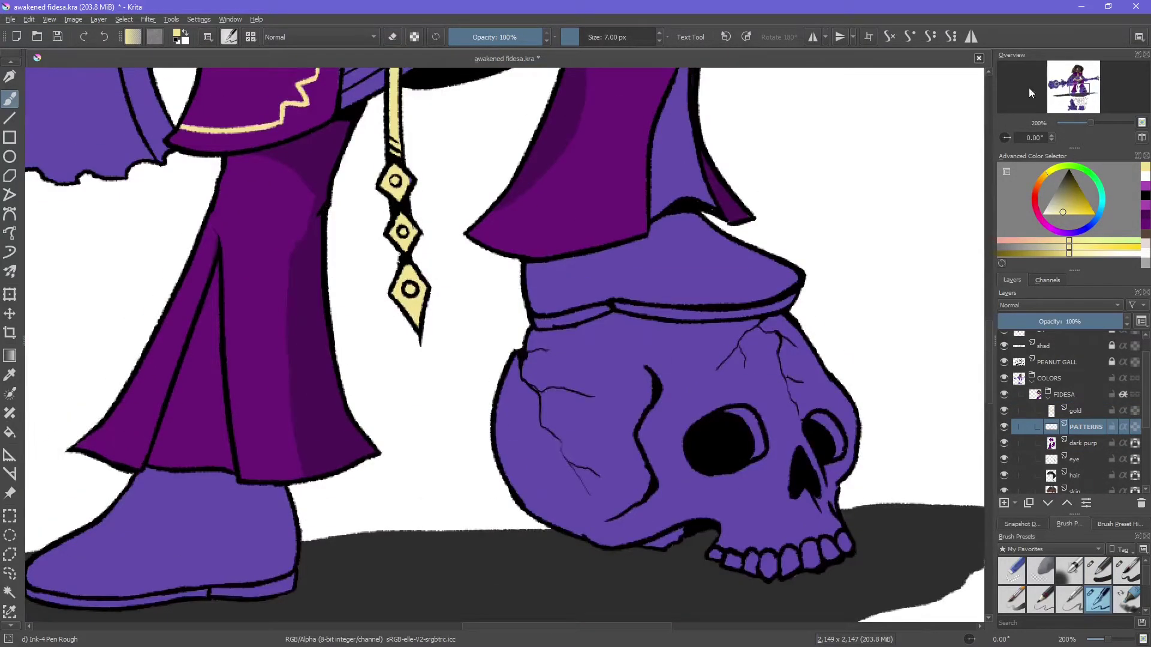
Step: Erase the dark purple from the trouser slit of the standing leg on the dark purp layer
{"action": "left_click", "coordinate": [1084, 443]}
{"action": "key", "text": "e"}
{"action": "left_click", "coordinate": [1127, 570]}
{"action": "mouse_move", "coordinate": [222, 270]}
{"action": "left_mouse_down"}
{"action": "mouse_move", "coordinate": [180, 456]}
{"action": "mouse_move", "coordinate": [168, 424]}
{"action": "left_mouse_up"}
{"action": "key", "text": "minus"}
{"action": "key", "text": "minus"}
{"action": "key", "text": "minus"}
{"action": "key", "text": "plus"}
{"action": "key", "text": "plus"}
{"action": "key", "text": "plus"}
Step: Draw gold nested diamonds and curved lines in both trouser slits on the PATTERNS layer with the rough ink pen
{"action": "left_click", "coordinate": [1097, 600]}
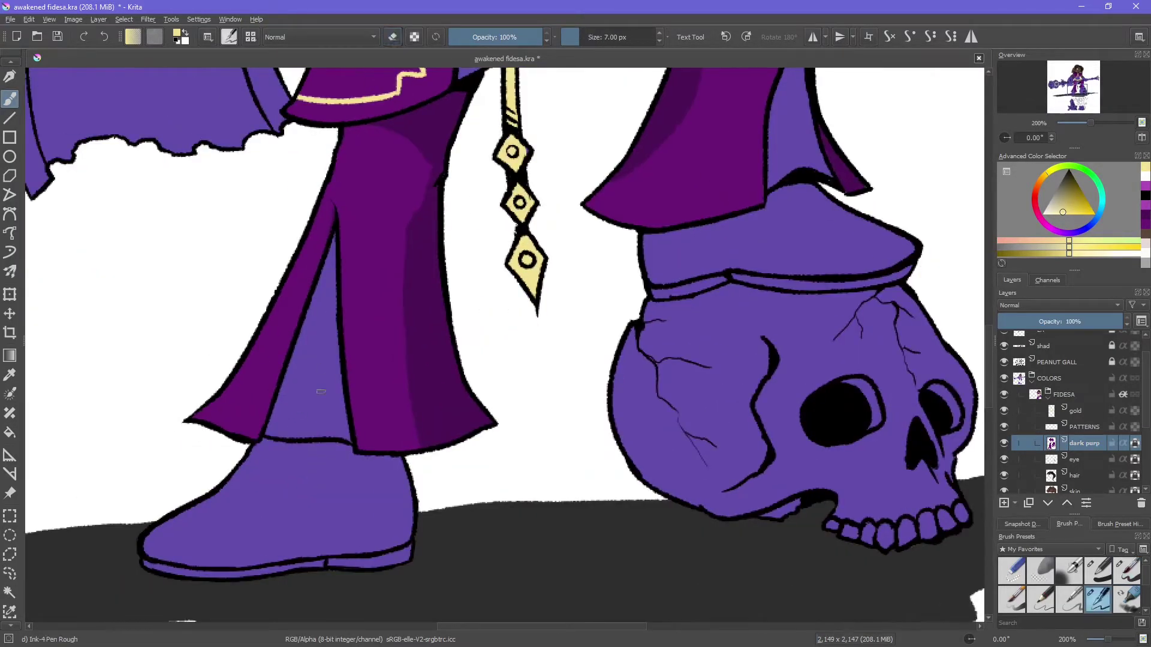
{"action": "left_click", "coordinate": [1084, 427]}
{"action": "left_click_drag", "start_coordinate": [343, 396], "coordinate": [312, 436]}
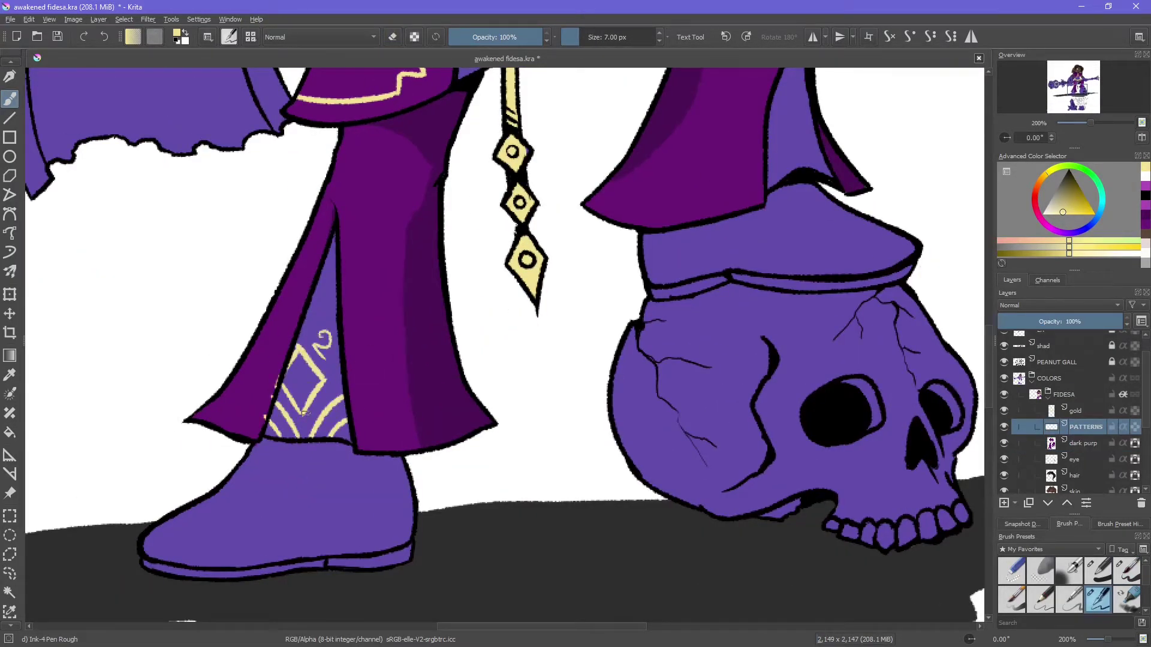
{"action": "left_click_drag", "start_coordinate": [298, 376], "coordinate": [153, 565]}
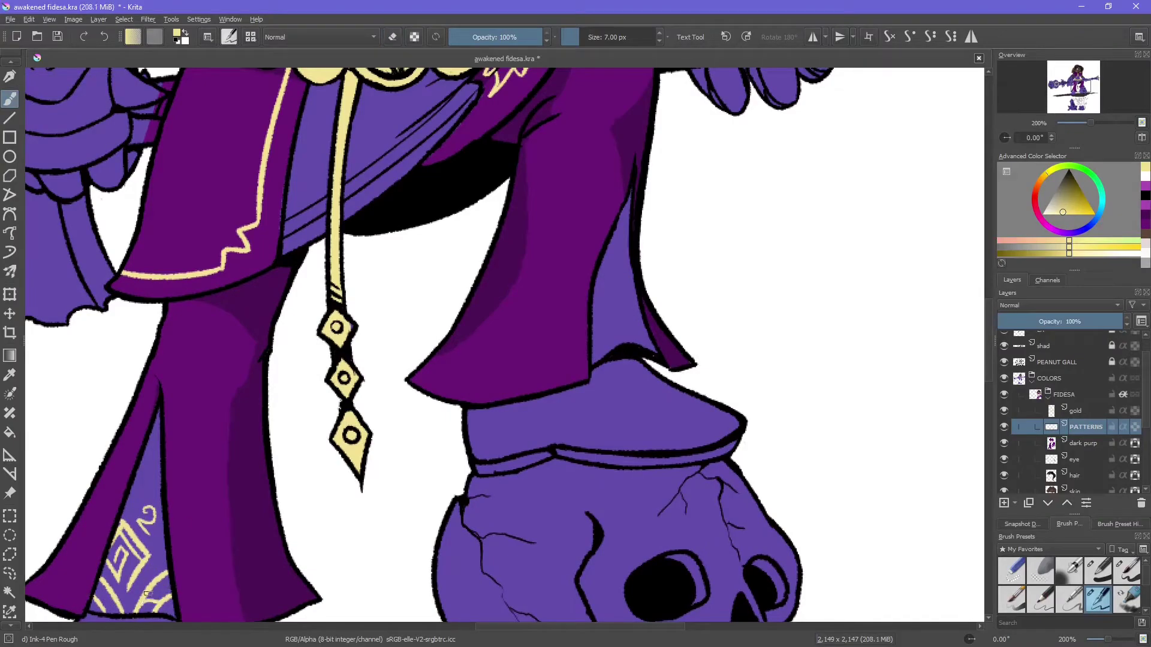
{"action": "key", "text": "Tab"}
{"action": "left_click_drag", "start_coordinate": [602, 214], "coordinate": [611, 249]}
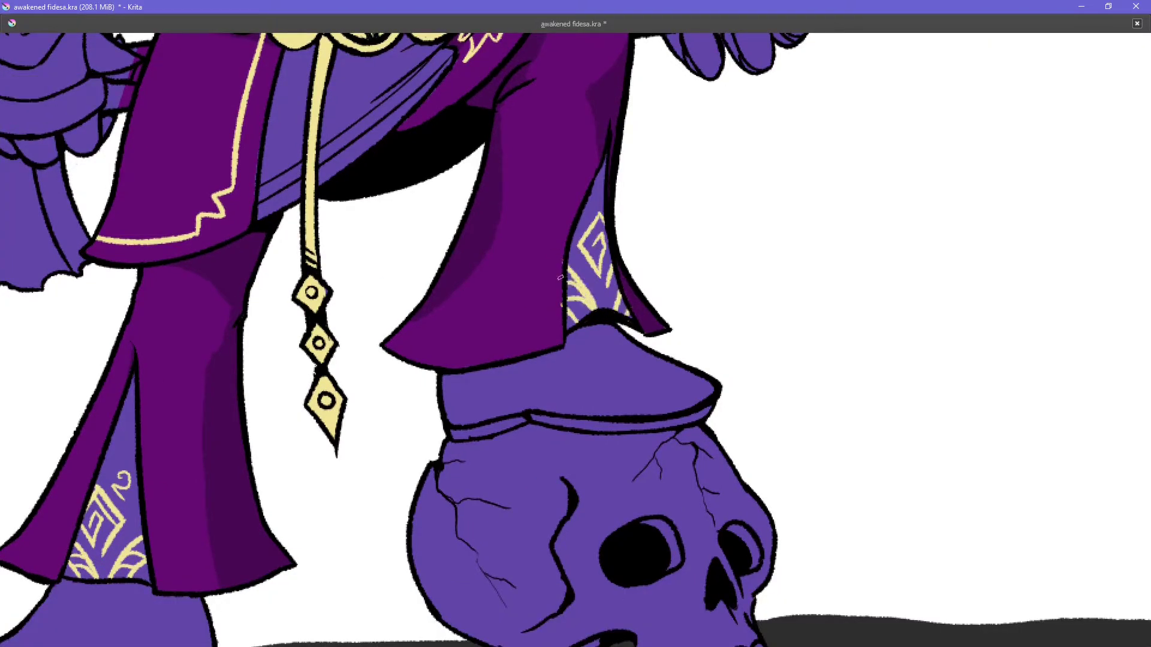
Step: Add small gold swirl and square ornaments above the zigzag corner of the front skirt panel
{"action": "key", "text": "Tab"}
{"action": "mouse_move", "coordinate": [268, 359]}
{"action": "left_mouse_down"}
{"action": "mouse_move", "coordinate": [114, 354]}
{"action": "mouse_move", "coordinate": [194, 377]}
{"action": "left_mouse_up"}
{"action": "key", "text": "e"}
{"action": "key", "text": "Tab"}
{"action": "key", "text": "minus"}
{"action": "key", "text": "minus"}
{"action": "key", "text": "minus"}
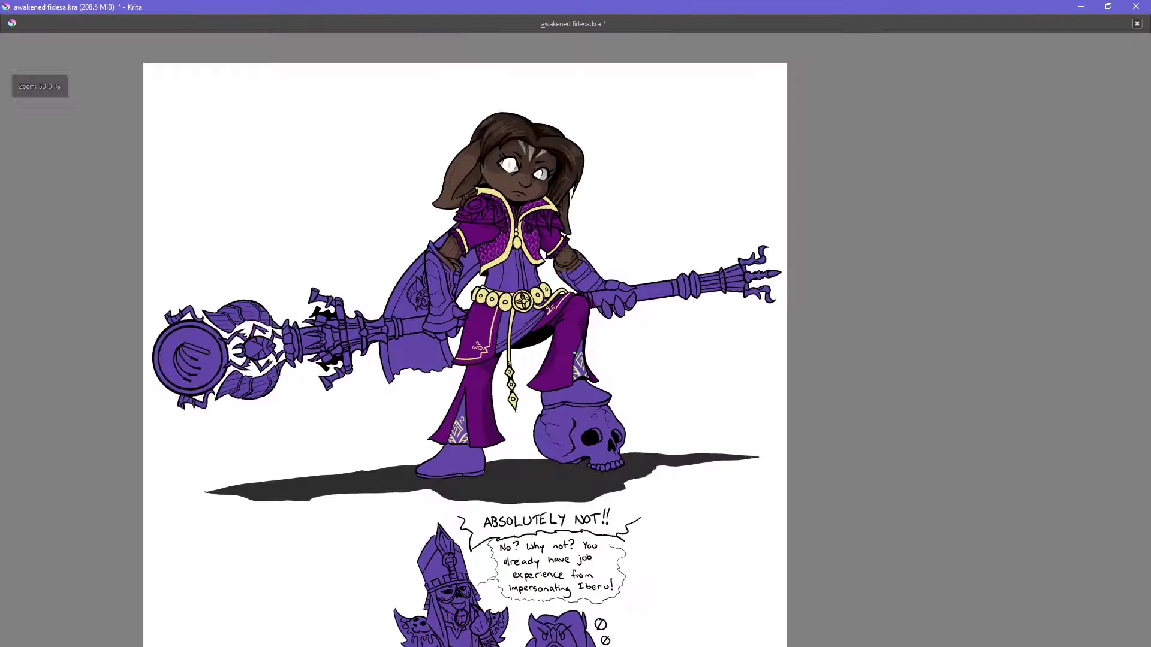
Step: Paint the torso's centre stripes and the sash's diagonal bands in dark gold on the gold layer
{"action": "key", "text": "Tab"}
{"action": "key", "text": "plus"}
{"action": "key", "text": "plus"}
{"action": "key", "text": "plus"}
{"action": "key", "text": "plus"}
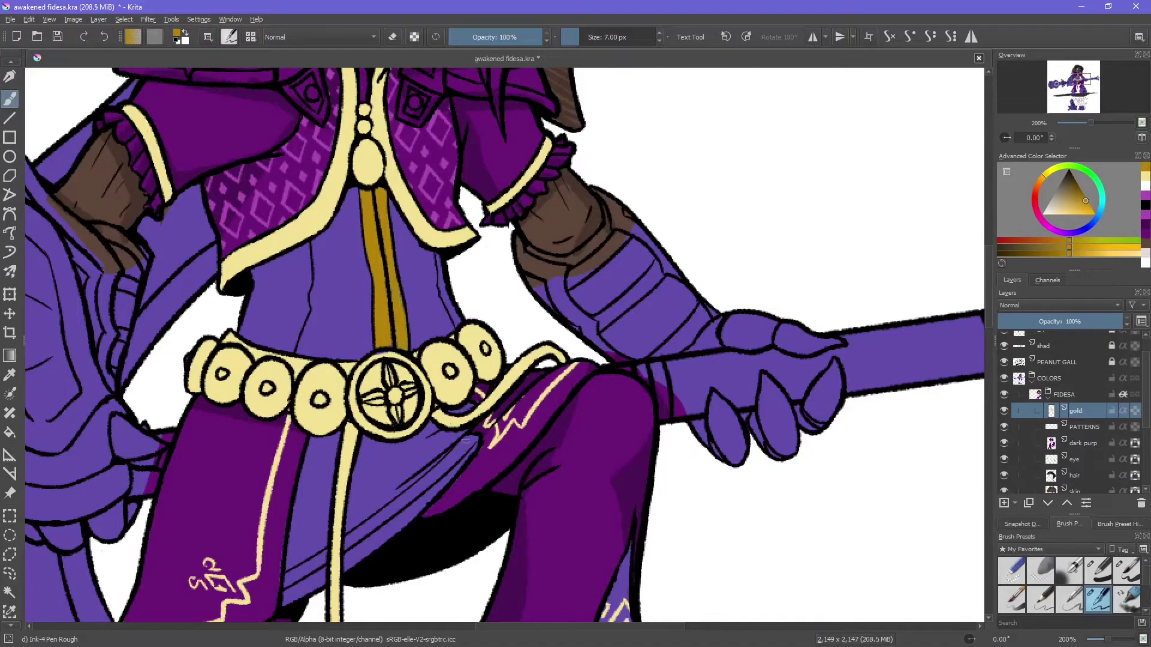
{"action": "key", "text": "slash"}
{"action": "mouse_move", "coordinate": [461, 447]}
{"action": "left_mouse_down"}
{"action": "mouse_move", "coordinate": [390, 516]}
{"action": "mouse_move", "coordinate": [457, 447]}
{"action": "left_mouse_up"}
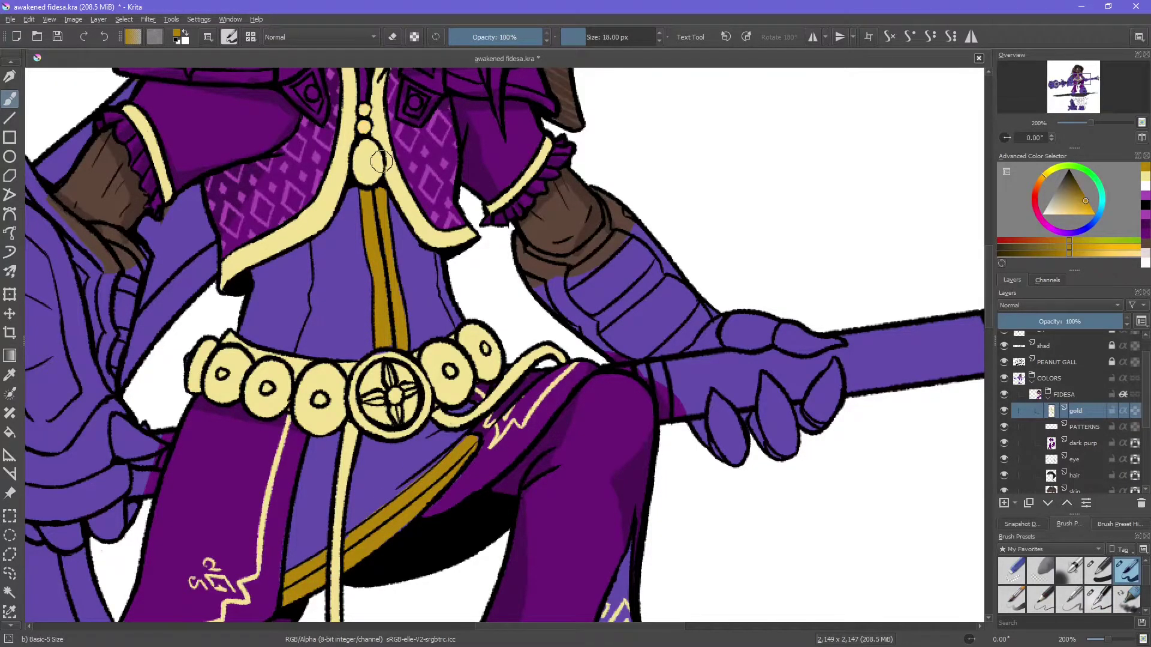
Step: Draw short stripes in a muted darker gold on the belt's looped rope with the 7 px rough ink pen
{"action": "key", "text": "minus"}
{"action": "key", "text": "minus"}
{"action": "key", "text": "minus"}
{"action": "key", "text": "minus"}
{"action": "key", "text": "plus"}
{"action": "key", "text": "plus"}
{"action": "key", "text": "plus"}
{"action": "key", "text": "plus"}
{"action": "key", "text": "plus"}
{"action": "key", "text": "slash"}
{"action": "left_click", "coordinate": [418, 448], "text": "ctrl"}
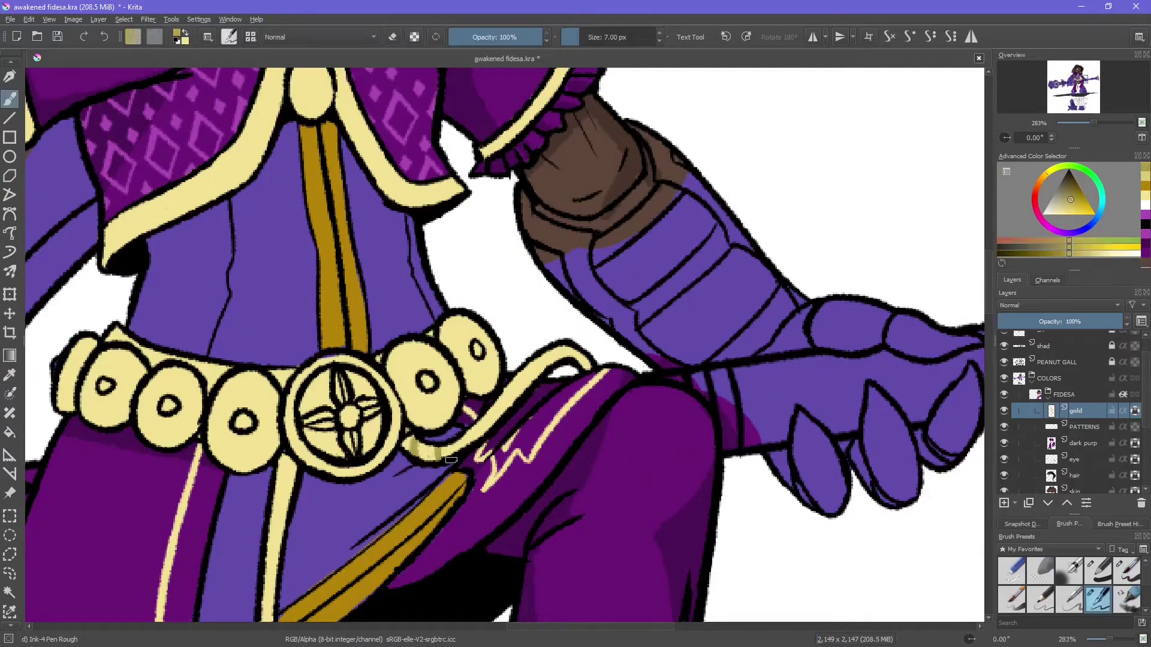
Step: Draw curved muted-gold stripes across the jacket's collar and front trim and both sleeve bands
{"action": "left_click_drag", "start_coordinate": [1025, 79], "coordinate": [1021, 77]}
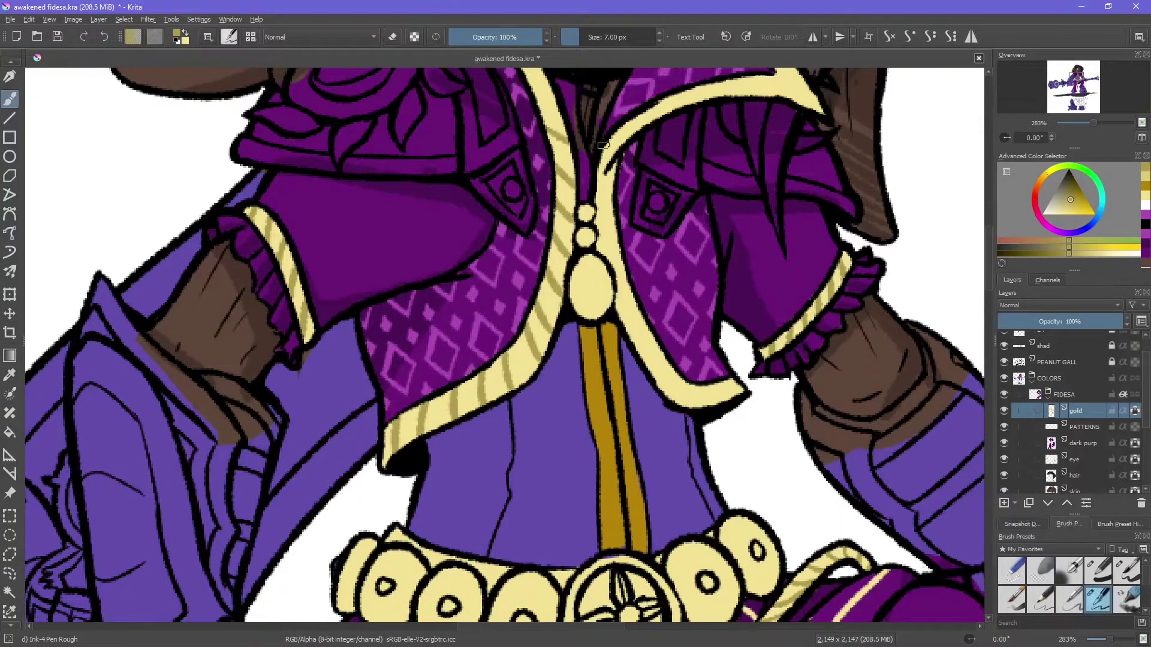
{"action": "key", "text": "minus"}
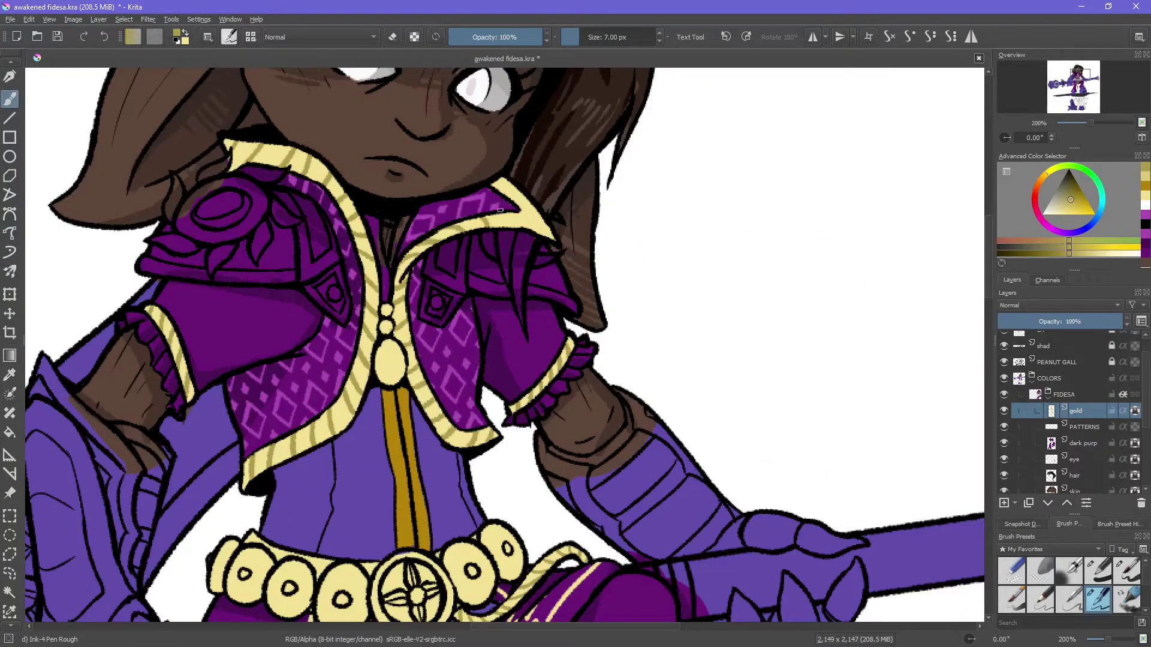
{"action": "key", "text": "minus"}
{"action": "key", "text": "minus"}
{"action": "key", "text": "minus"}
{"action": "key", "text": "plus"}
{"action": "key", "text": "plus"}
{"action": "key", "text": "plus"}
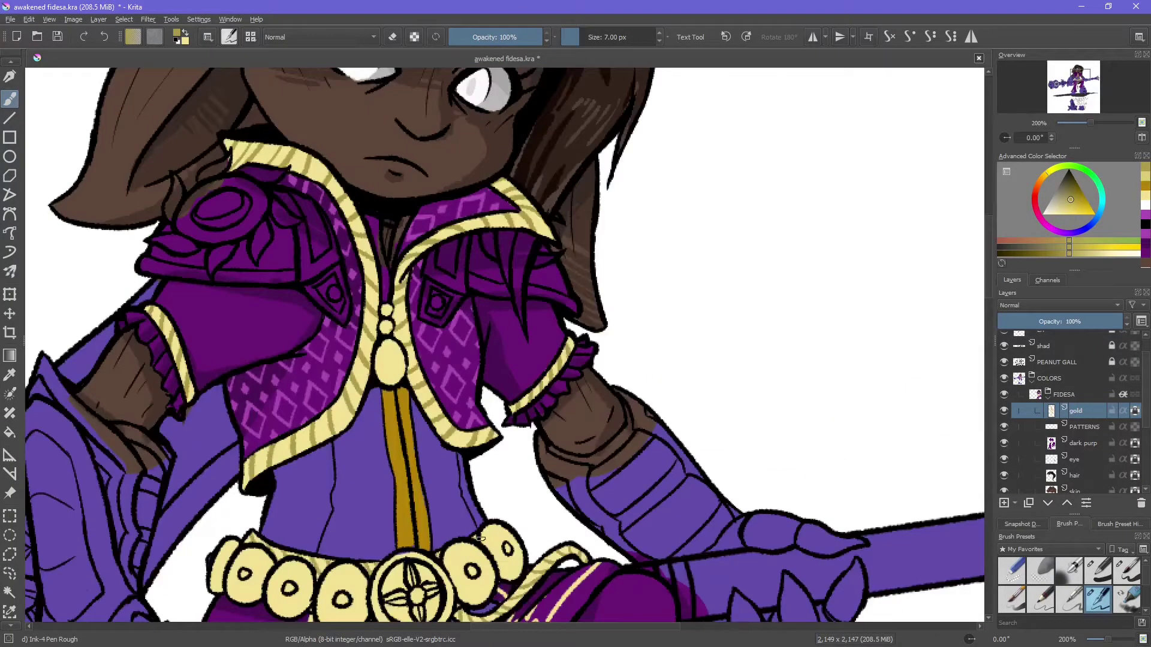
Step: Paint the shoulder flap's lower band in a muted dark purple on a new "misc cloth" layer
{"action": "left_click", "coordinate": [1084, 72]}
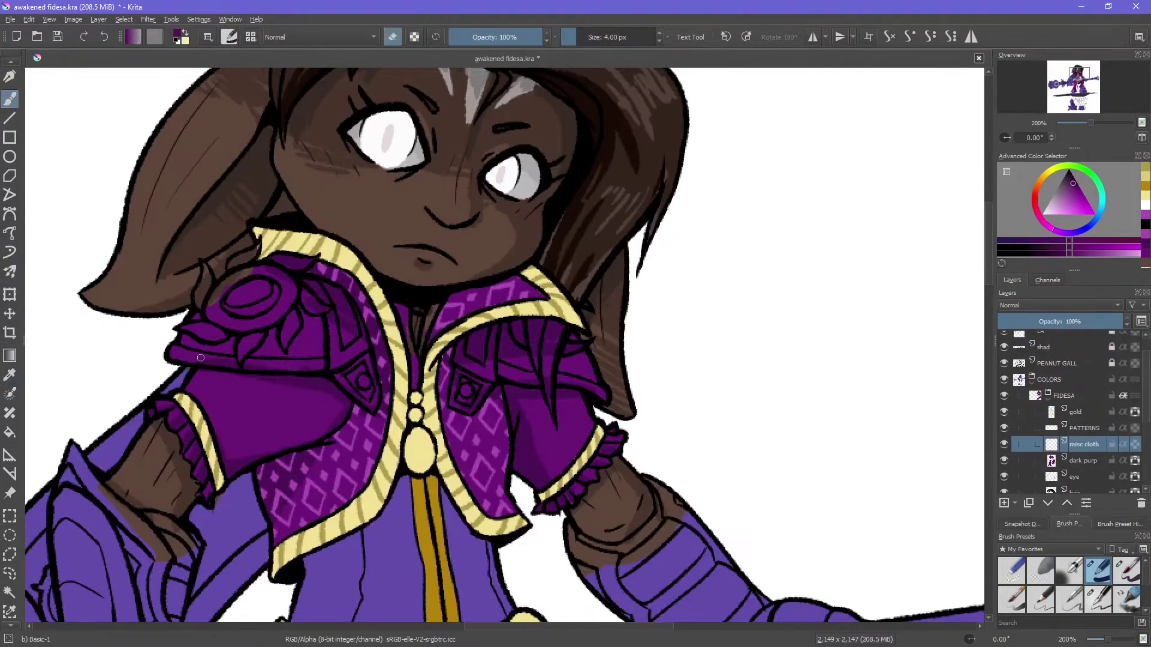
{"action": "left_click", "coordinate": [1071, 183]}
{"action": "left_click", "coordinate": [1068, 182]}
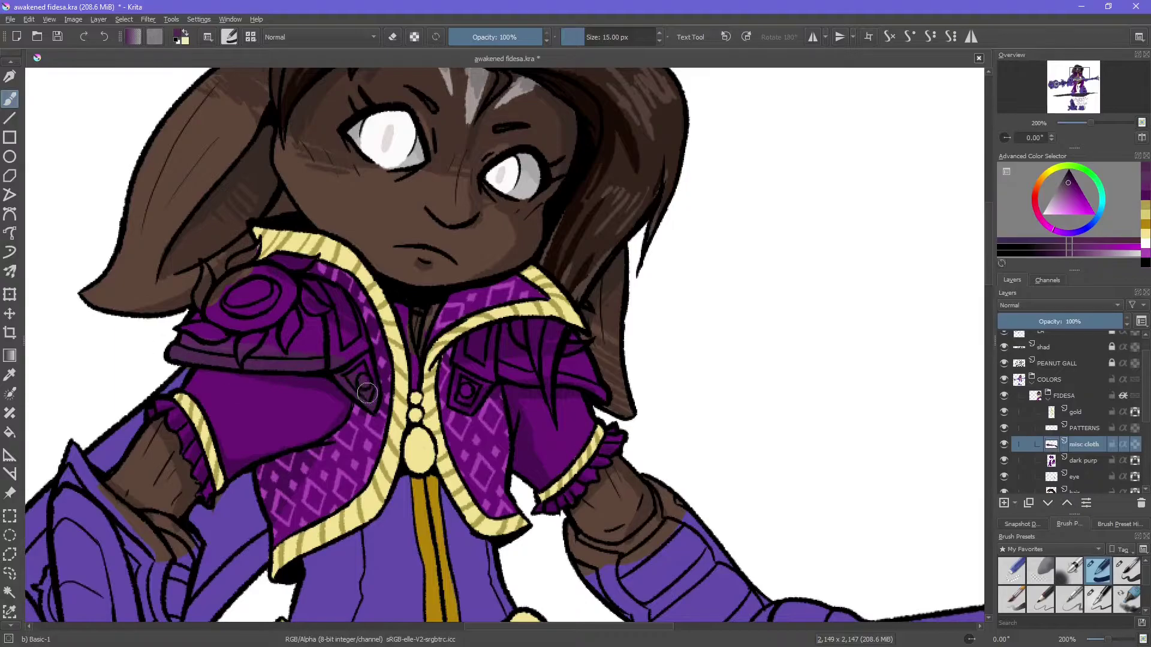
Step: Paint the narrow inner collar strips at the neck opening in the trim's pale gold
{"action": "left_click", "coordinate": [398, 336], "text": "ctrl"}
{"action": "key", "text": "bracketleft"}
{"action": "key", "text": "bracketleft"}
{"action": "left_click_drag", "start_coordinate": [415, 307], "coordinate": [412, 354]}
Step: Fill both shoulder flaps, their leaf ornaments and diamond clasps with the muted dark purple
{"action": "key", "text": "e"}
{"action": "mouse_move", "coordinate": [447, 311]}
{"action": "left_mouse_down"}
{"action": "mouse_move", "coordinate": [474, 360]}
{"action": "mouse_move", "coordinate": [521, 343]}
{"action": "mouse_move", "coordinate": [563, 360]}
{"action": "left_mouse_up"}
{"action": "left_click", "coordinate": [474, 347], "text": "ctrl"}
{"action": "key", "text": "bracketright"}
{"action": "key", "text": "bracketright"}
{"action": "left_click_drag", "start_coordinate": [466, 403], "coordinate": [469, 393]}
{"action": "key", "text": "Tab"}
{"action": "key", "text": "Tab"}
{"action": "key", "text": "e"}
Step: Erase the dark purple from the hair lock hanging over the shoulder flap on the dark purp layer
{"action": "left_click", "coordinate": [1094, 462]}
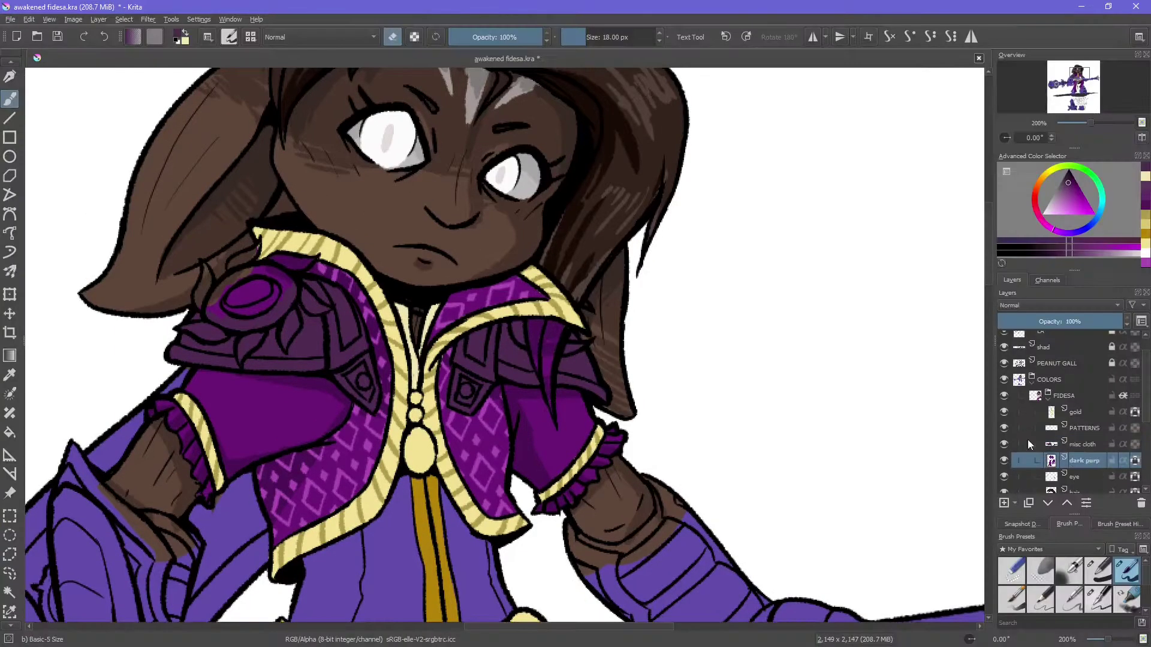
{"action": "scroll", "coordinate": [566, 300], "scroll_direction": "down", "scroll_amount": 5}
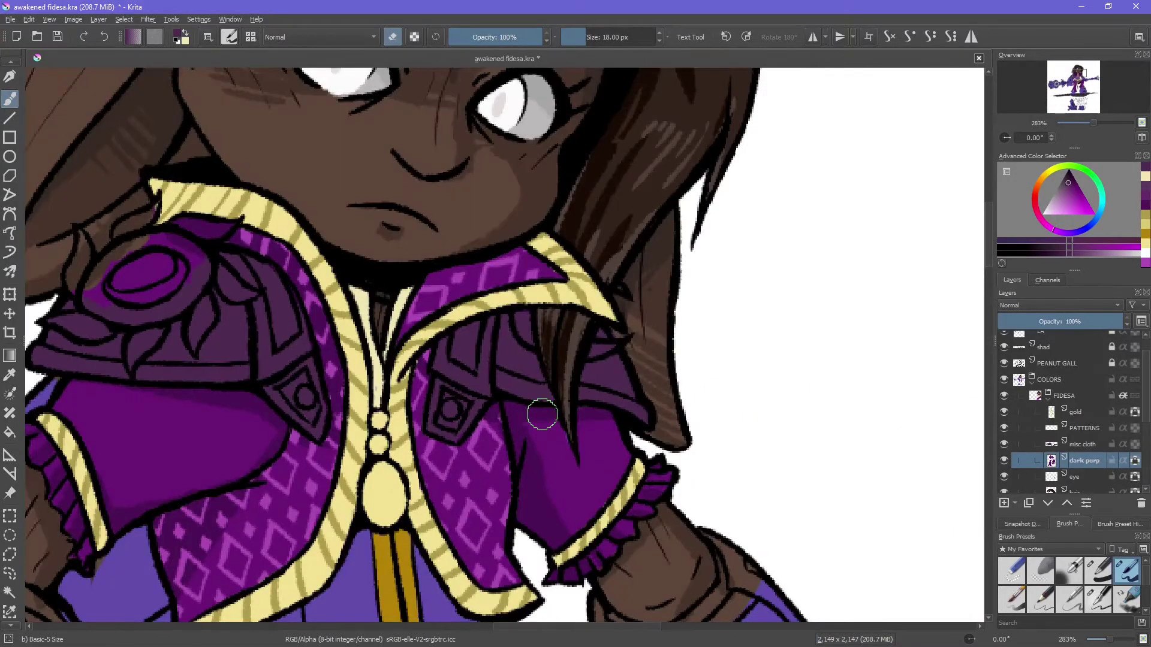
{"action": "scroll", "coordinate": [543, 411], "scroll_direction": "up", "scroll_amount": 3}
{"action": "key", "text": "slash"}
Step: Enlarge the brush and block in further outfit areas on the misc cloth layer
{"action": "key", "text": "Page_Up"}
{"action": "mouse_move", "coordinate": [113, 586]}
{"action": "left_mouse_down"}
{"action": "mouse_move", "coordinate": [191, 599]}
{"action": "mouse_move", "coordinate": [297, 578]}
{"action": "mouse_move", "coordinate": [269, 449]}
{"action": "mouse_move", "coordinate": [333, 445]}
{"action": "mouse_move", "coordinate": [454, 469]}
{"action": "mouse_move", "coordinate": [384, 456]}
{"action": "mouse_move", "coordinate": [400, 441]}
{"action": "mouse_move", "coordinate": [457, 529]}
{"action": "left_mouse_up"}
{"action": "key", "text": "minus"}
{"action": "key", "text": "bracketright"}
{"action": "key", "text": "bracketright"}
{"action": "key", "text": "bracketright"}
{"action": "mouse_move", "coordinate": [108, 336]}
{"action": "left_mouse_down"}
{"action": "mouse_move", "coordinate": [247, 292]}
{"action": "mouse_move", "coordinate": [202, 344]}
{"action": "mouse_move", "coordinate": [285, 341]}
{"action": "left_mouse_up"}
{"action": "scroll", "coordinate": [284, 341], "scroll_direction": "down", "scroll_amount": 5}
{"action": "scroll", "coordinate": [474, 431], "scroll_direction": "up", "scroll_amount": 3}
Step: Pick a light grey and block in more outfit parts on the misc cloth layer
{"action": "left_click", "coordinate": [1054, 199]}
{"action": "left_click_drag", "start_coordinate": [234, 393], "coordinate": [330, 369]}
{"action": "scroll", "coordinate": [336, 384], "scroll_direction": "down", "scroll_amount": 5}
{"action": "scroll", "coordinate": [342, 392], "scroll_direction": "up", "scroll_amount": 3}
{"action": "left_click_drag", "start_coordinate": [240, 367], "coordinate": [605, 354]}
{"action": "scroll", "coordinate": [599, 354], "scroll_direction": "down", "scroll_amount": 5}
{"action": "scroll", "coordinate": [479, 336], "scroll_direction": "up", "scroll_amount": 3}
{"action": "left_click_drag", "start_coordinate": [216, 344], "coordinate": [490, 310]}
Step: Paint the forearm wraps above the staff-gripping hand in very dark purple with a 26 px brush
{"action": "mouse_move", "coordinate": [1085, 91]}
{"action": "left_mouse_down"}
{"action": "mouse_move", "coordinate": [1078, 76]}
{"action": "mouse_move", "coordinate": [1085, 85]}
{"action": "left_mouse_up"}
{"action": "left_click", "coordinate": [1084, 82]}
{"action": "mouse_move", "coordinate": [312, 252]}
{"action": "left_mouse_down"}
{"action": "mouse_move", "coordinate": [372, 312]}
{"action": "mouse_move", "coordinate": [486, 378]}
{"action": "left_mouse_up"}
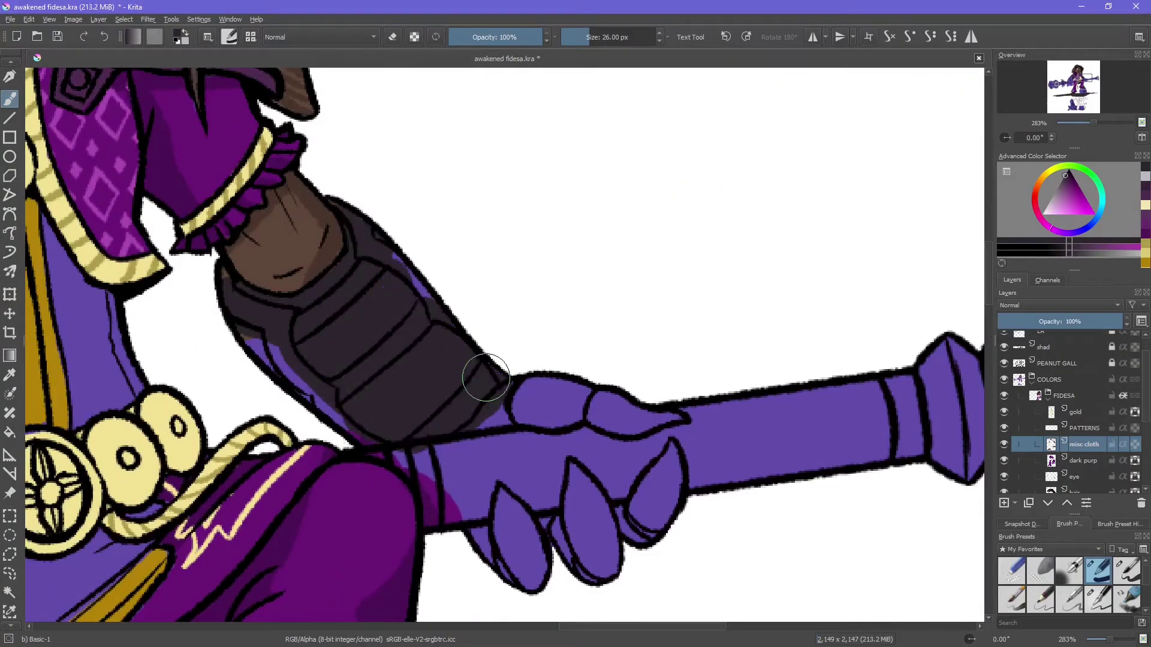
Step: Paint the gauntlet's clawed fingers and the plates around the dark forearm wraps in light grey
{"action": "left_click", "coordinate": [1079, 84]}
{"action": "left_click", "coordinate": [1049, 201]}
{"action": "mouse_move", "coordinate": [257, 149]}
{"action": "left_mouse_down"}
{"action": "mouse_move", "coordinate": [335, 269]}
{"action": "mouse_move", "coordinate": [371, 390]}
{"action": "mouse_move", "coordinate": [298, 526]}
{"action": "mouse_move", "coordinate": [484, 513]}
{"action": "left_mouse_up"}
{"action": "key", "text": "e"}
{"action": "left_click", "coordinate": [1070, 99]}
{"action": "left_click", "coordinate": [1088, 85]}
{"action": "left_click_drag", "start_coordinate": [270, 311], "coordinate": [480, 180]}
{"action": "left_click", "coordinate": [1079, 82]}
{"action": "left_click", "coordinate": [1081, 82]}
{"action": "left_click_drag", "start_coordinate": [420, 288], "coordinate": [506, 465]}
{"action": "key", "text": "e"}
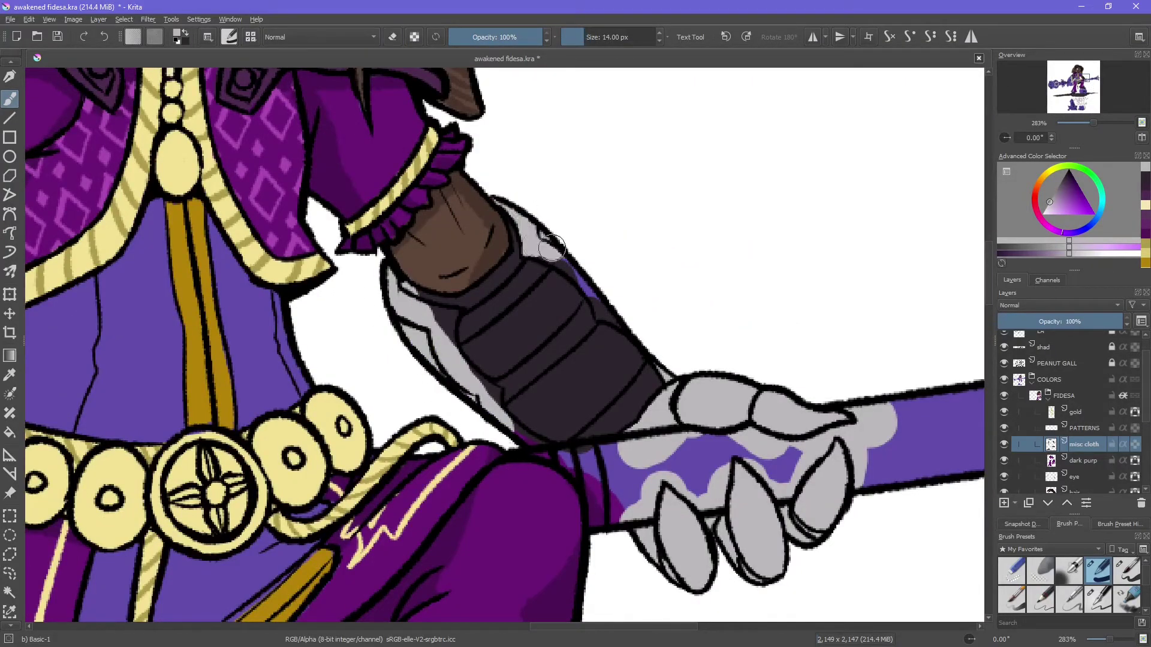
{"action": "left_click_drag", "start_coordinate": [413, 290], "coordinate": [466, 330]}
Step: Touch up the dark forearm wraps and erase the dark purple overspill from the staff beside the knee
{"action": "left_click", "coordinate": [522, 426], "text": "ctrl"}
{"action": "key", "text": "Tab"}
{"action": "key", "text": "Tab"}
{"action": "left_click", "coordinate": [1088, 84]}
{"action": "key", "text": "e"}
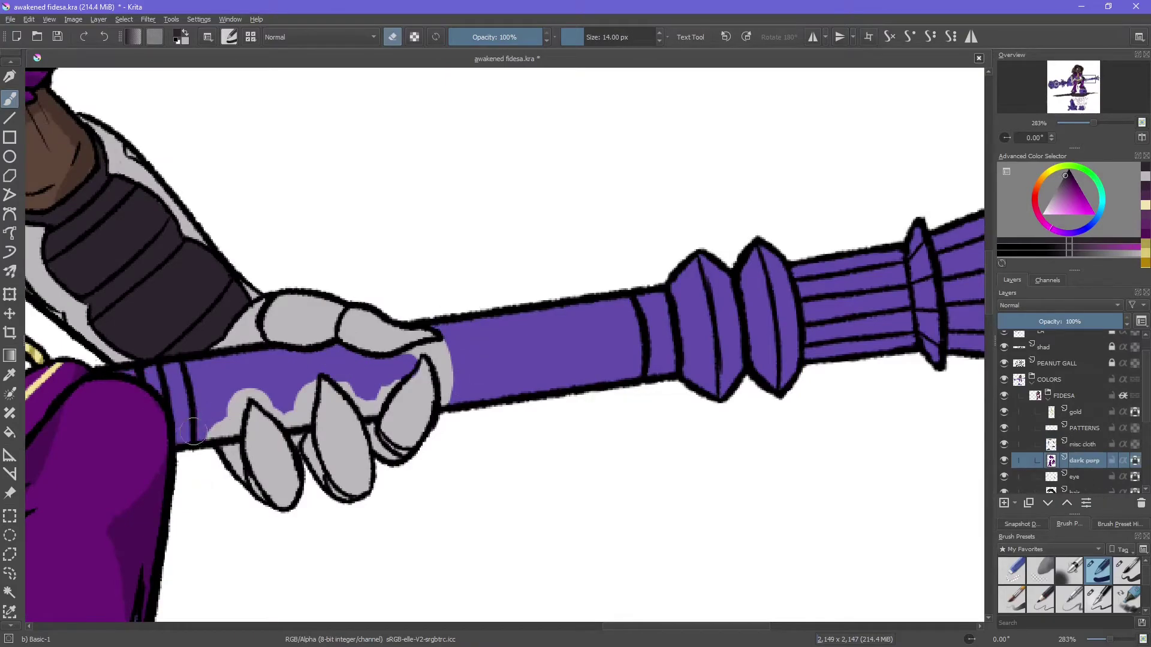
Step: Erase the light grey overspill from the staff around the gauntlet's clawed fingers with a 6 px brush and save the file
{"action": "left_click", "coordinate": [1087, 85]}
{"action": "key", "text": "Tab"}
{"action": "key", "text": "Tab"}
{"action": "left_click", "coordinate": [1089, 87]}
{"action": "key", "text": "bracketleft"}
{"action": "key", "text": "bracketleft"}
{"action": "key", "text": "bracketleft"}
{"action": "key", "text": "bracketleft"}
{"action": "left_click", "coordinate": [1091, 89]}
{"action": "key", "text": "Tab"}
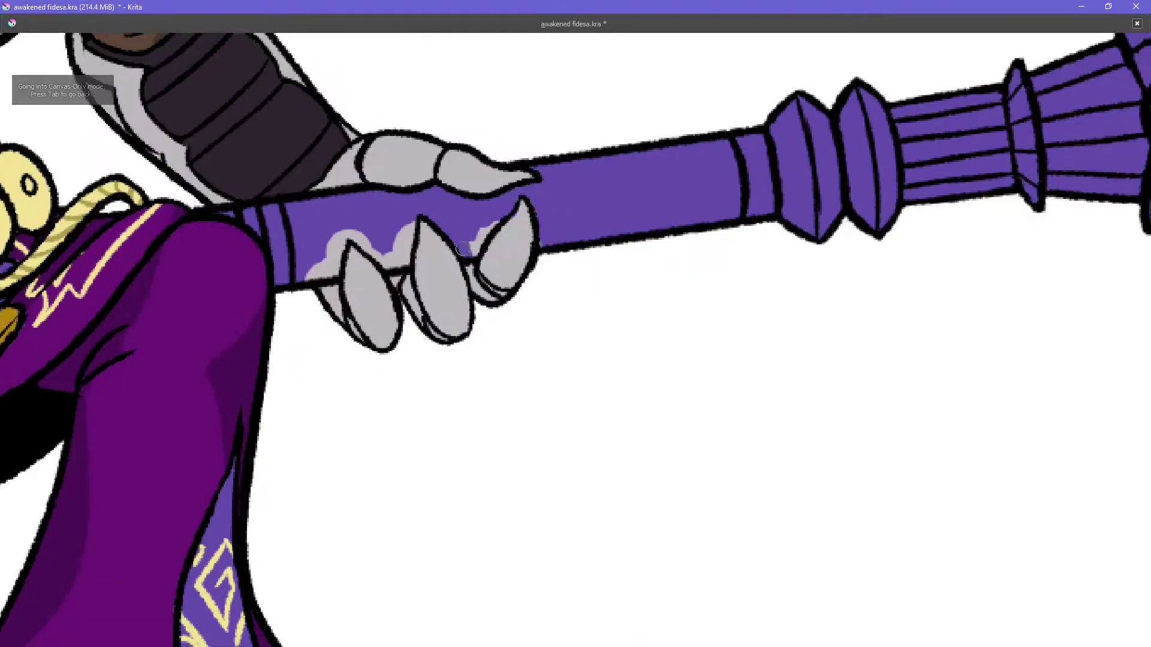
{"action": "key", "text": "Tab"}
{"action": "key", "text": "minus"}
{"action": "key", "text": "minus"}
{"action": "key", "text": "minus"}
{"action": "key", "text": "minus"}
{"action": "key", "text": "minus"}
{"action": "key", "text": "ctrl+s"}
Step: Paint both gauntlets' plates and claws in pale lavender on the misc cloth layer with the Ink-4 Pen Rough brush
{"action": "key", "text": "plus"}
{"action": "key", "text": "plus"}
{"action": "key", "text": "plus"}
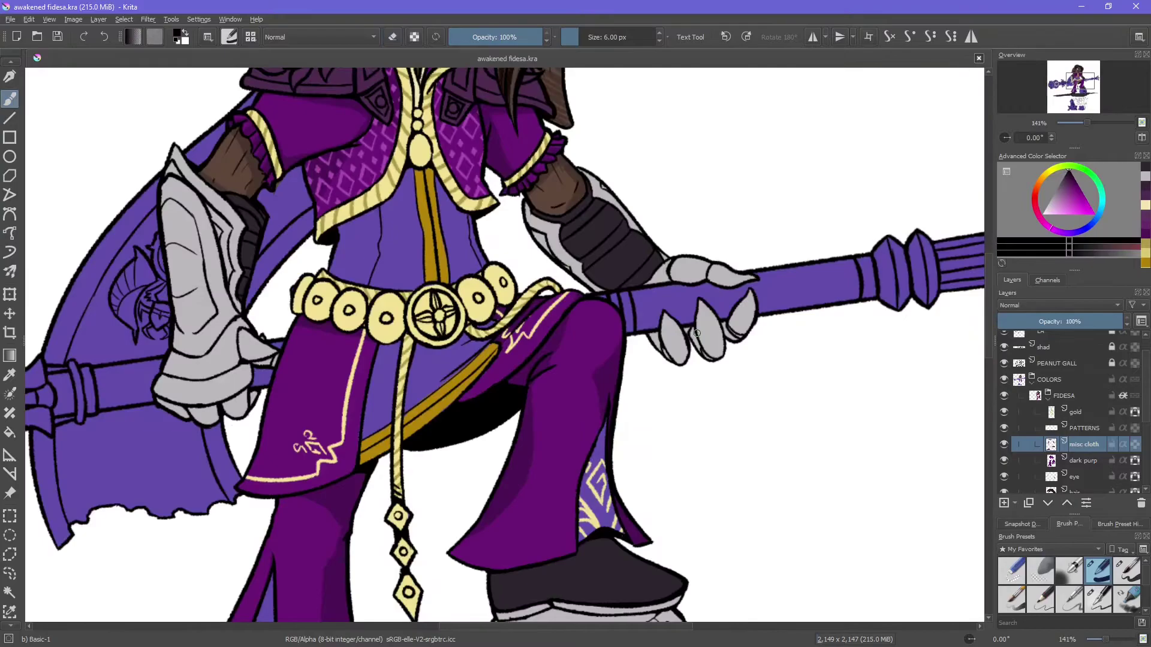
{"action": "key", "text": "Page_Up"}
{"action": "key", "text": "Page_Up"}
{"action": "key", "text": "/"}
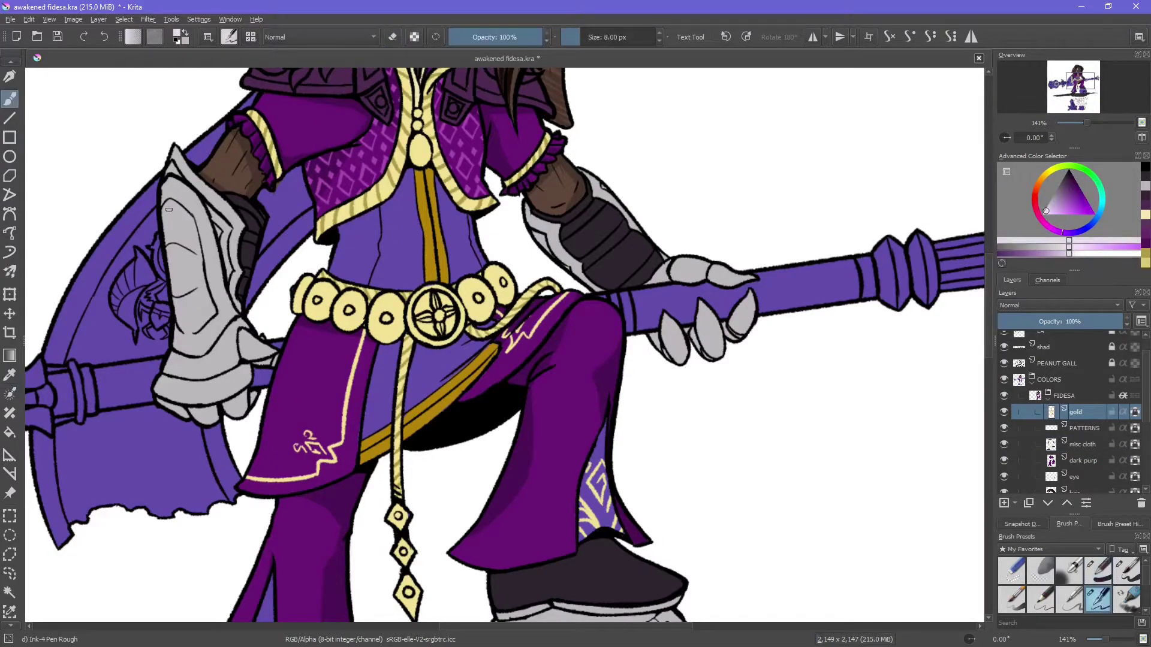
{"action": "left_click", "coordinate": [1082, 445]}
{"action": "mouse_move", "coordinate": [183, 216]}
{"action": "left_mouse_down"}
{"action": "mouse_move", "coordinate": [202, 322]}
{"action": "mouse_move", "coordinate": [180, 378]}
{"action": "mouse_move", "coordinate": [250, 305]}
{"action": "left_mouse_up"}
{"action": "key", "text": "Tab"}
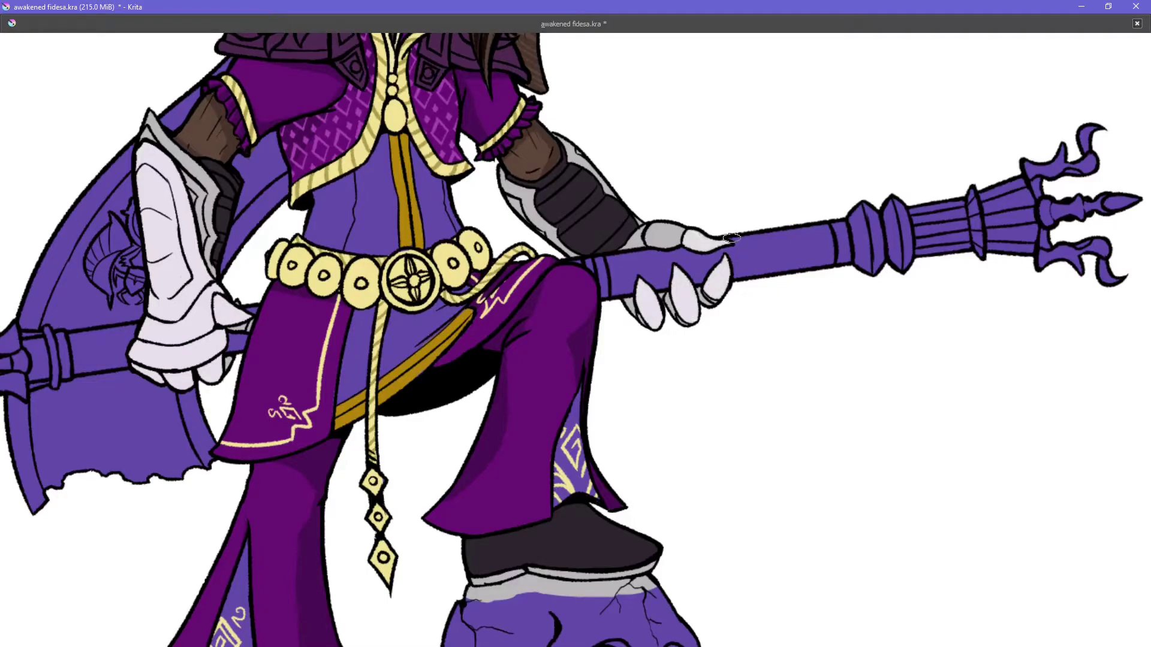
{"action": "key", "text": "Tab"}
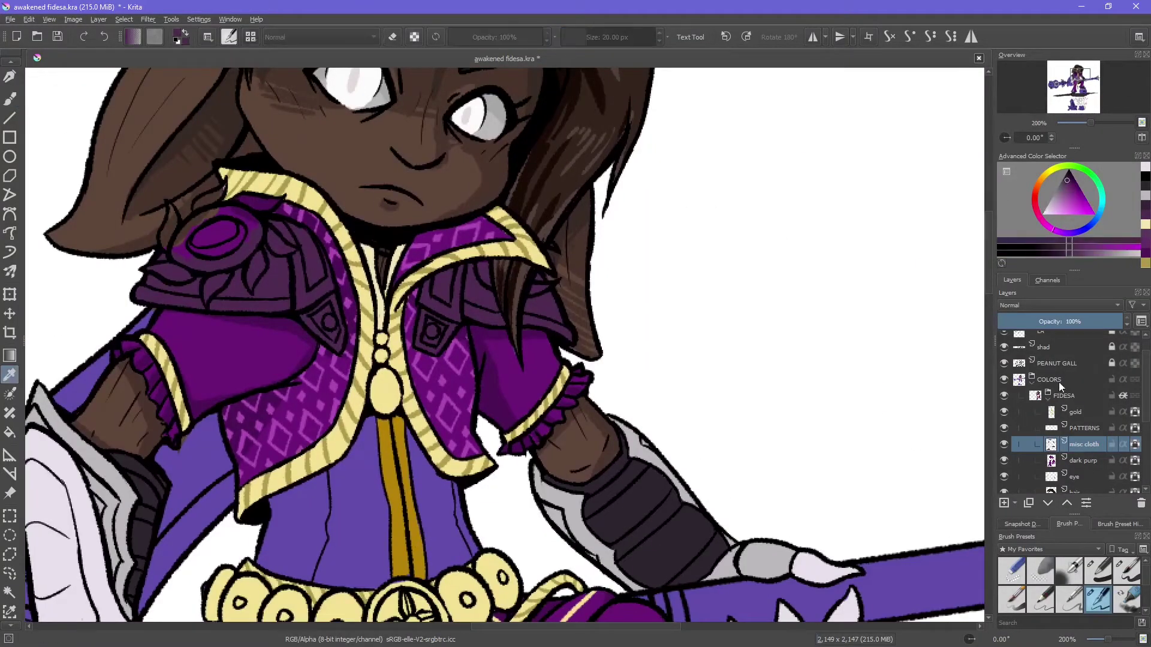
Step: Shade the dark forearm wraps and both shoes in very dark purple tones with a 20 px brush
{"action": "key", "text": "b"}
{"action": "left_click", "coordinate": [594, 508], "text": "ctrl"}
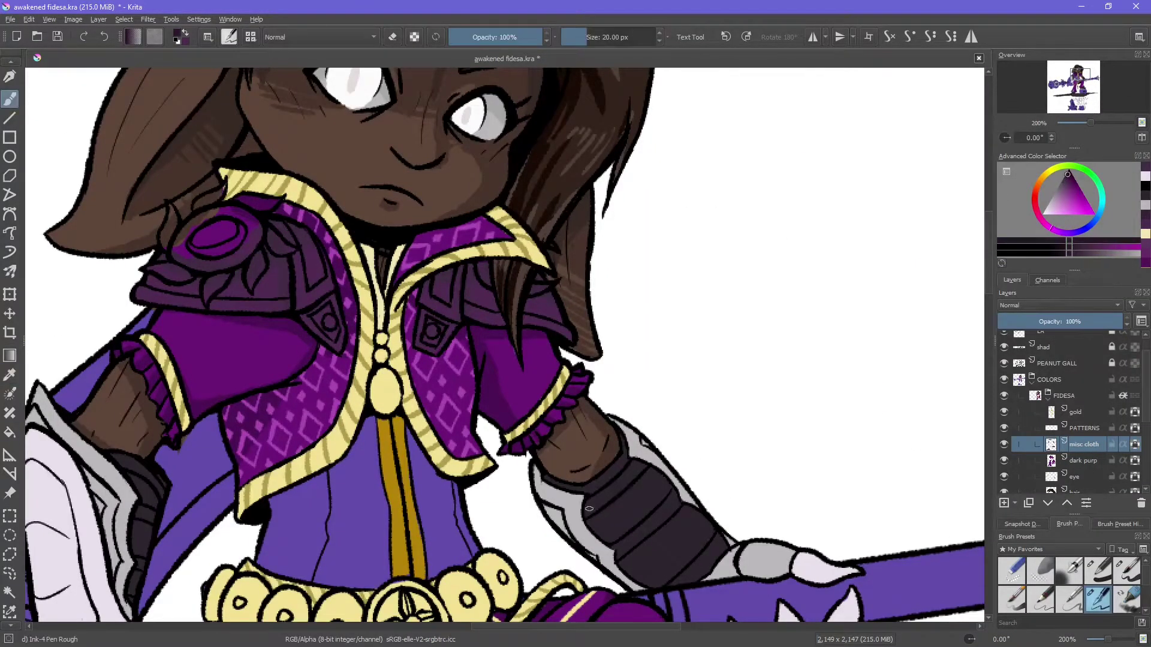
{"action": "scroll", "coordinate": [261, 312], "scroll_direction": "down", "scroll_amount": 2}
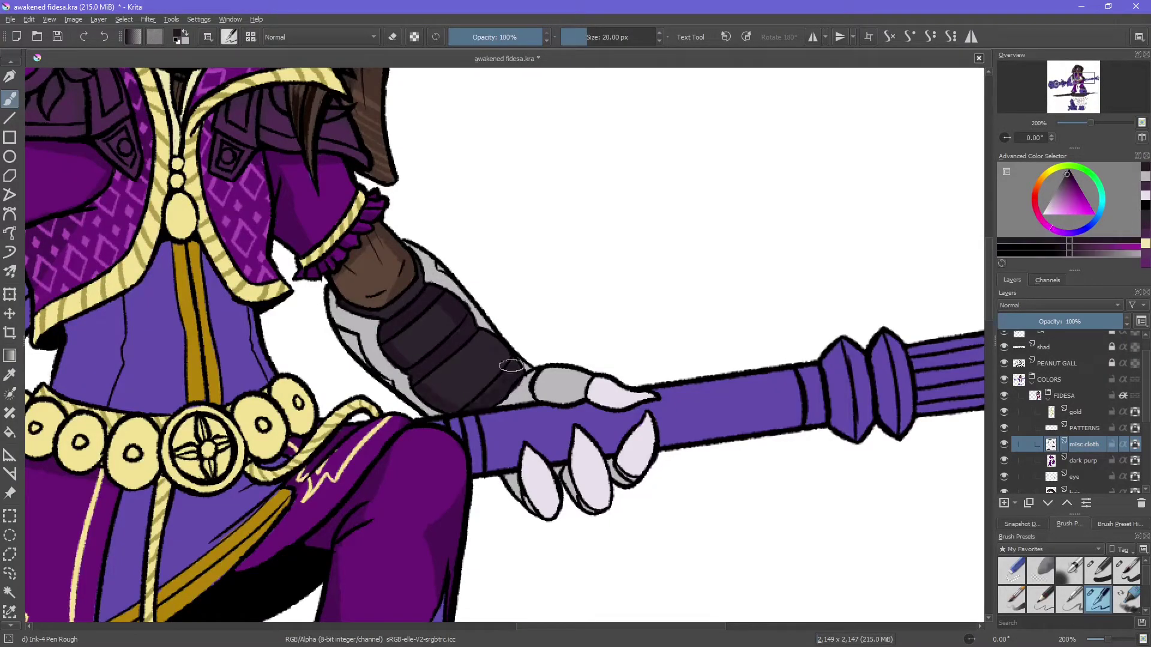
{"action": "scroll", "coordinate": [261, 311], "scroll_direction": "up", "scroll_amount": 2}
{"action": "scroll", "coordinate": [256, 383], "scroll_direction": "down", "scroll_amount": 10}
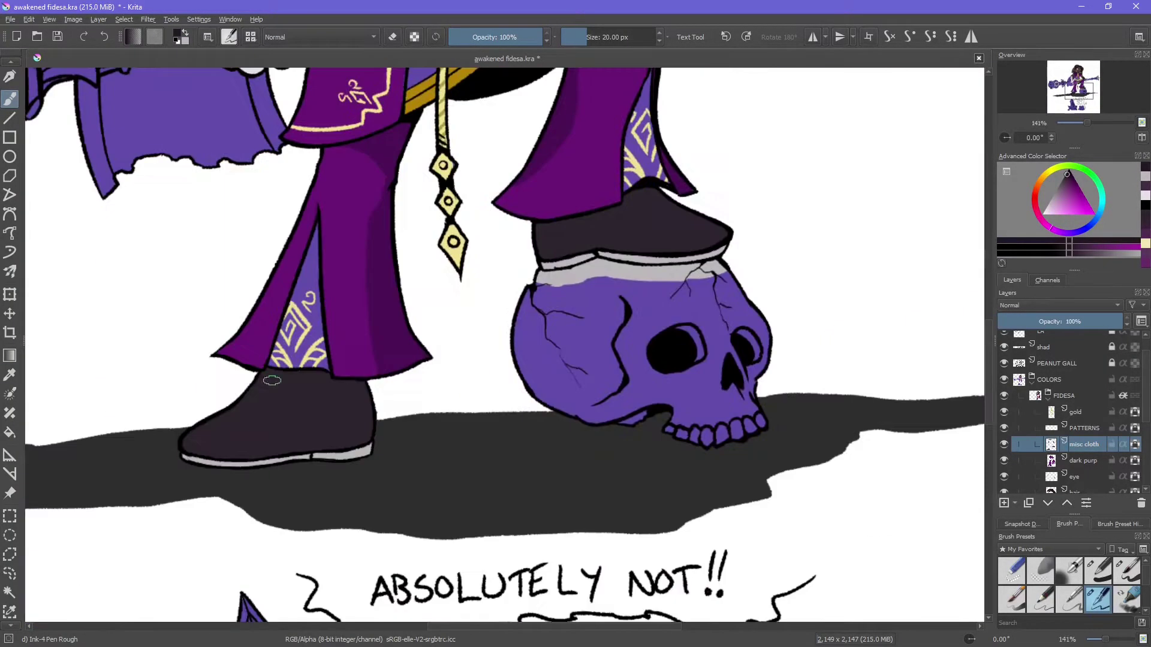
{"action": "key", "text": "Tab"}
{"action": "key", "text": "Tab"}
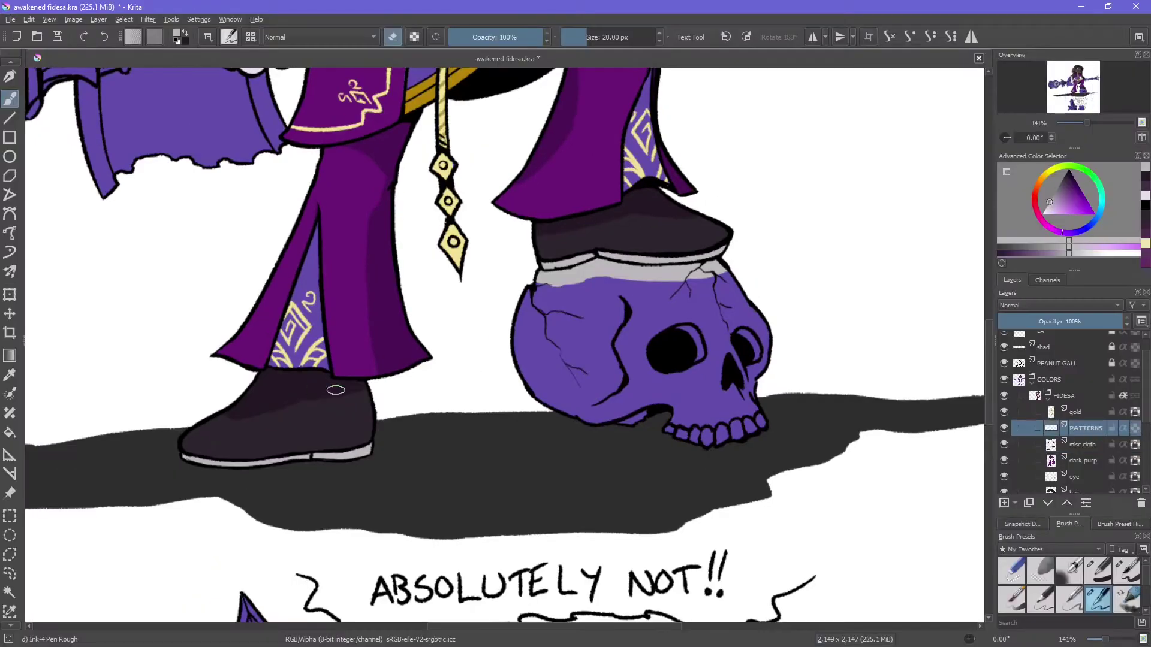
Step: Shade the patterns on the jacket, skirt and trousers with purple and light orange on the PATTERNS layer
{"action": "scroll", "coordinate": [271, 288], "scroll_direction": "up", "scroll_amount": 12}
{"action": "left_click", "coordinate": [271, 288], "text": "ctrl"}
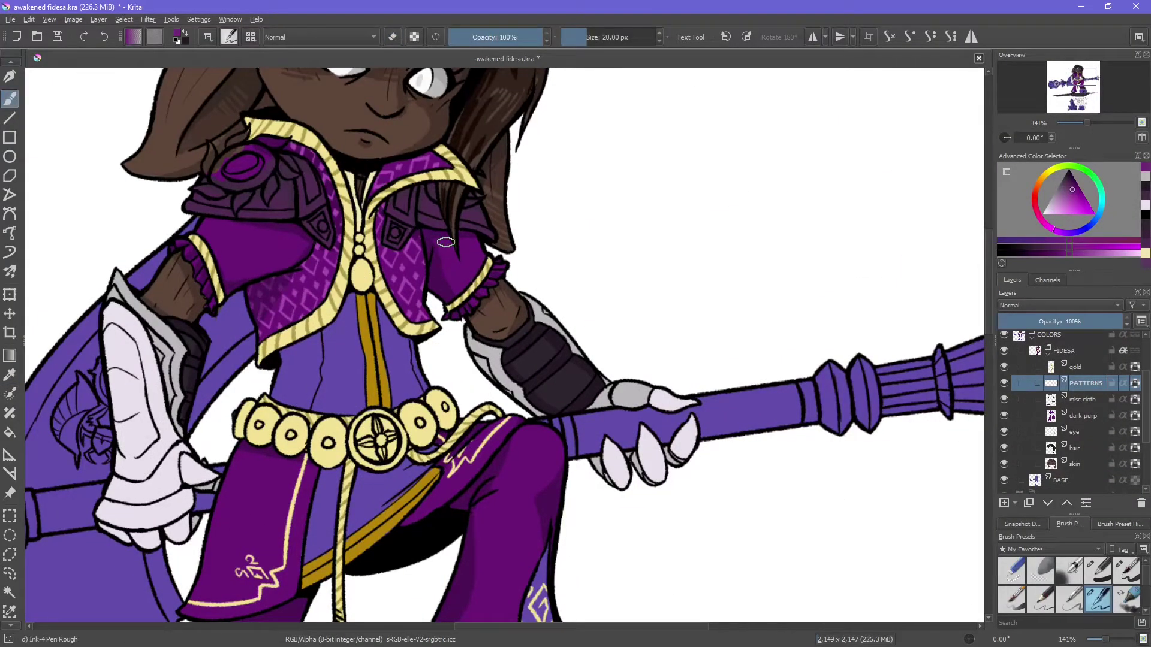
{"action": "left_click", "coordinate": [311, 454], "text": "ctrl"}
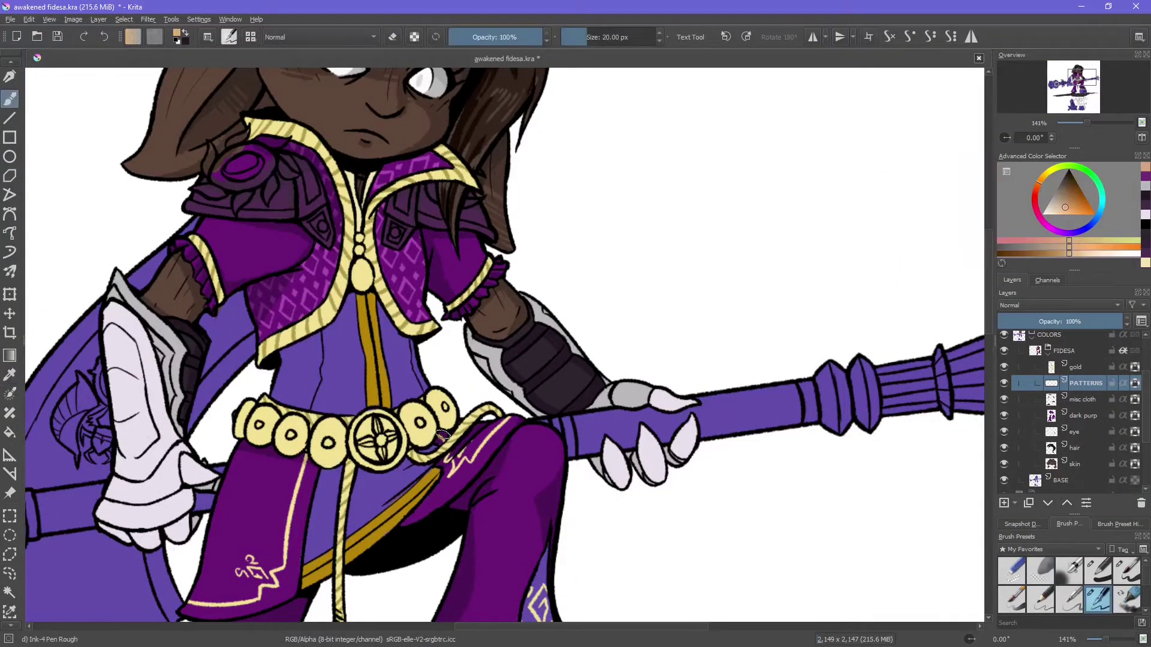
{"action": "scroll", "coordinate": [442, 436], "scroll_direction": "up", "scroll_amount": 2}
{"action": "scroll", "coordinate": [442, 436], "scroll_direction": "down", "scroll_amount": 8}
{"action": "key", "text": "Tab"}
{"action": "scroll", "coordinate": [1093, 384], "scroll_direction": "up", "scroll_amount": 6}
{"action": "key", "text": "Tab"}
Step: Brighten the tunic's gold stripe and hem and shade the belt discs in darker gold on the gold layer
{"action": "left_click", "coordinate": [1076, 367]}
{"action": "left_click", "coordinate": [422, 456], "text": "ctrl"}
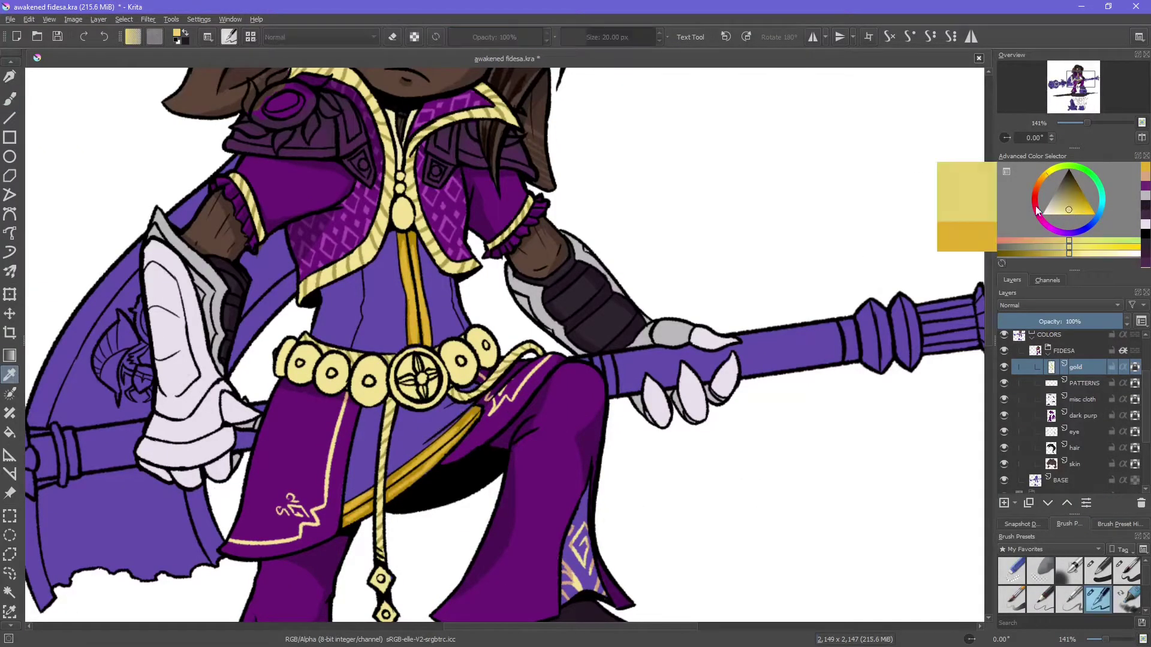
{"action": "left_click", "coordinate": [301, 357], "text": "ctrl"}
{"action": "left_click", "coordinate": [314, 379], "text": "ctrl"}
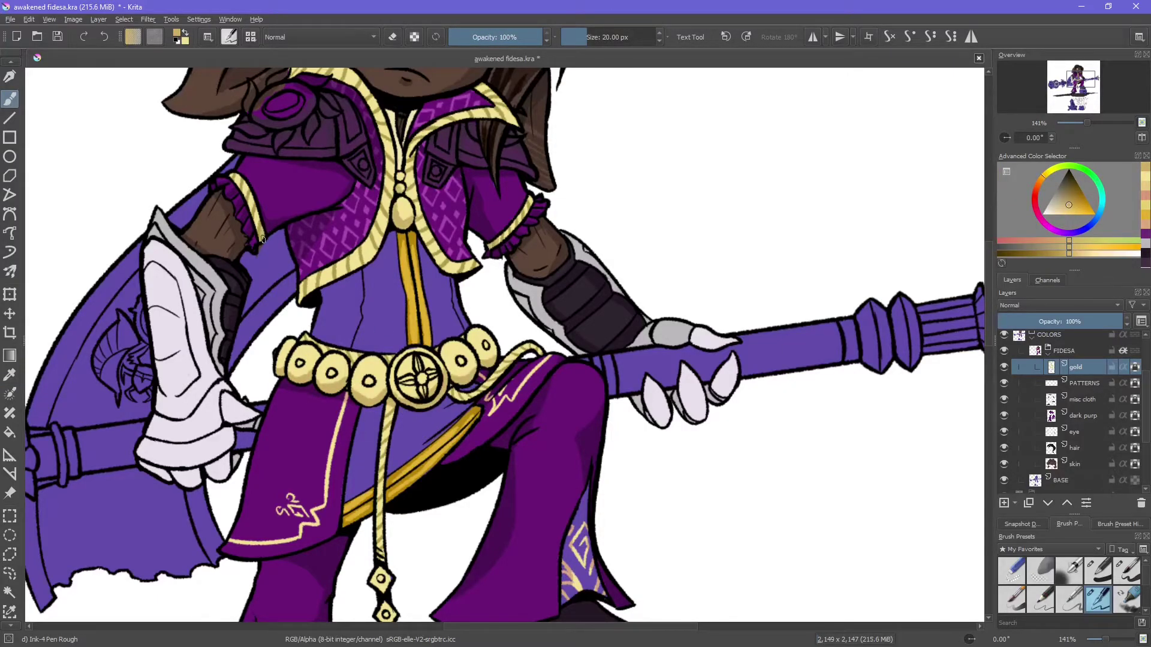
Step: Paint pale yellow streaks on the tunic's gold stripe and hem, and white highlights on the chest pendant and beads
{"action": "left_click", "coordinate": [449, 415], "text": "ctrl"}
{"action": "left_click_drag", "start_coordinate": [459, 420], "coordinate": [414, 471]}
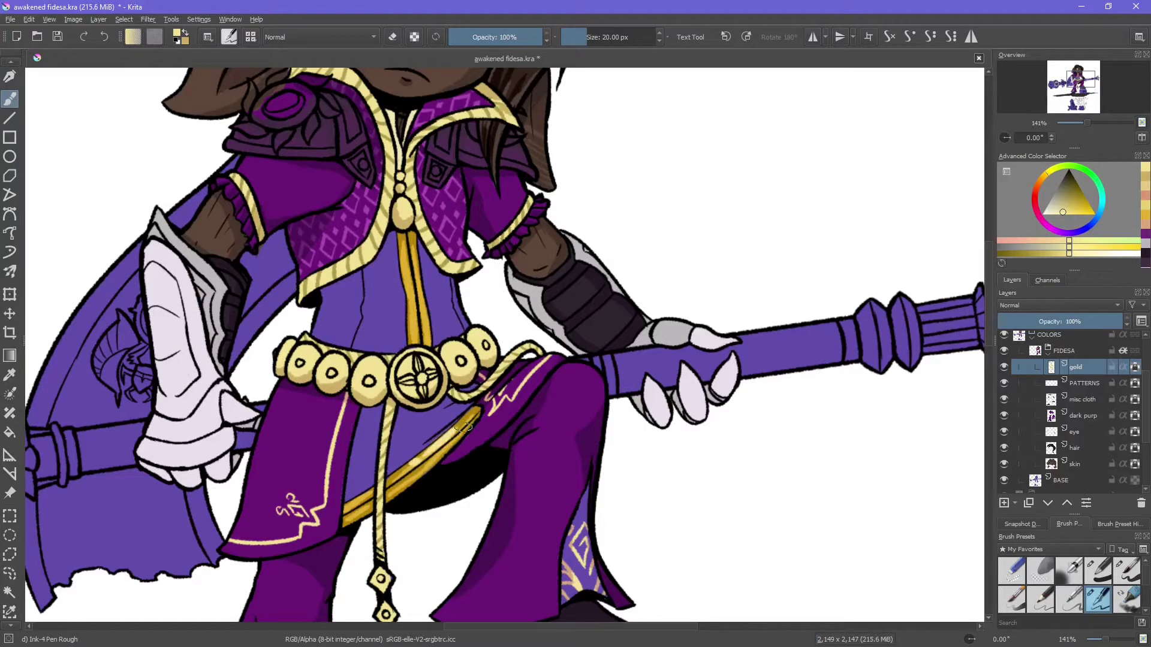
{"action": "left_click", "coordinate": [376, 550], "text": "ctrl"}
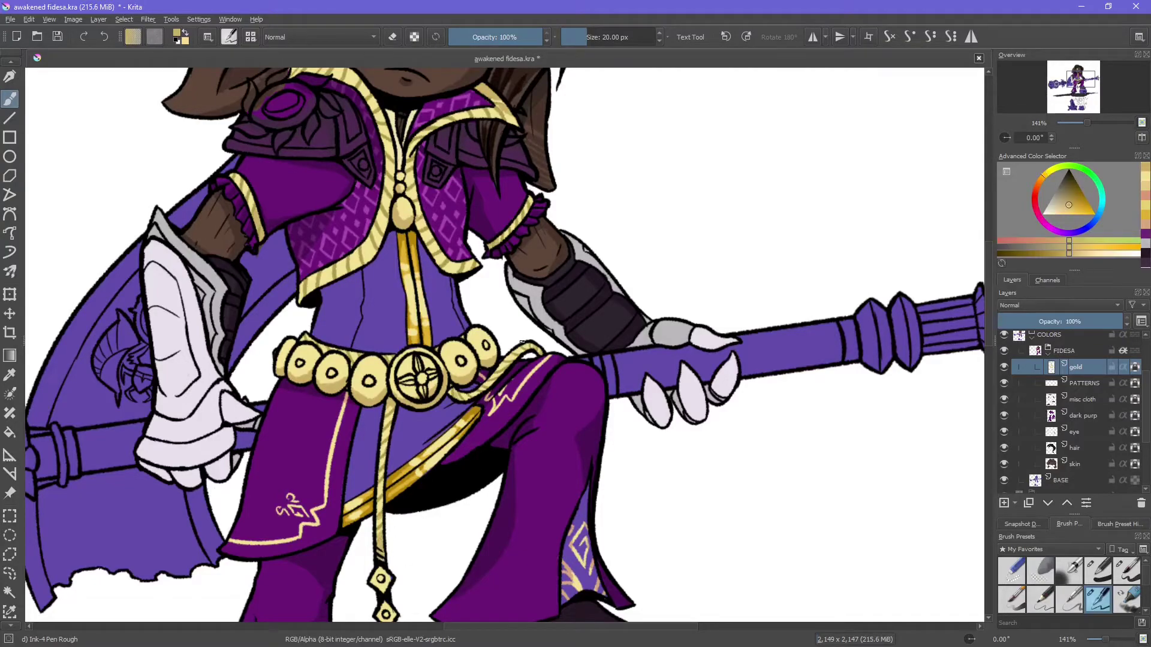
{"action": "scroll", "coordinate": [413, 205], "scroll_direction": "up", "scroll_amount": 3}
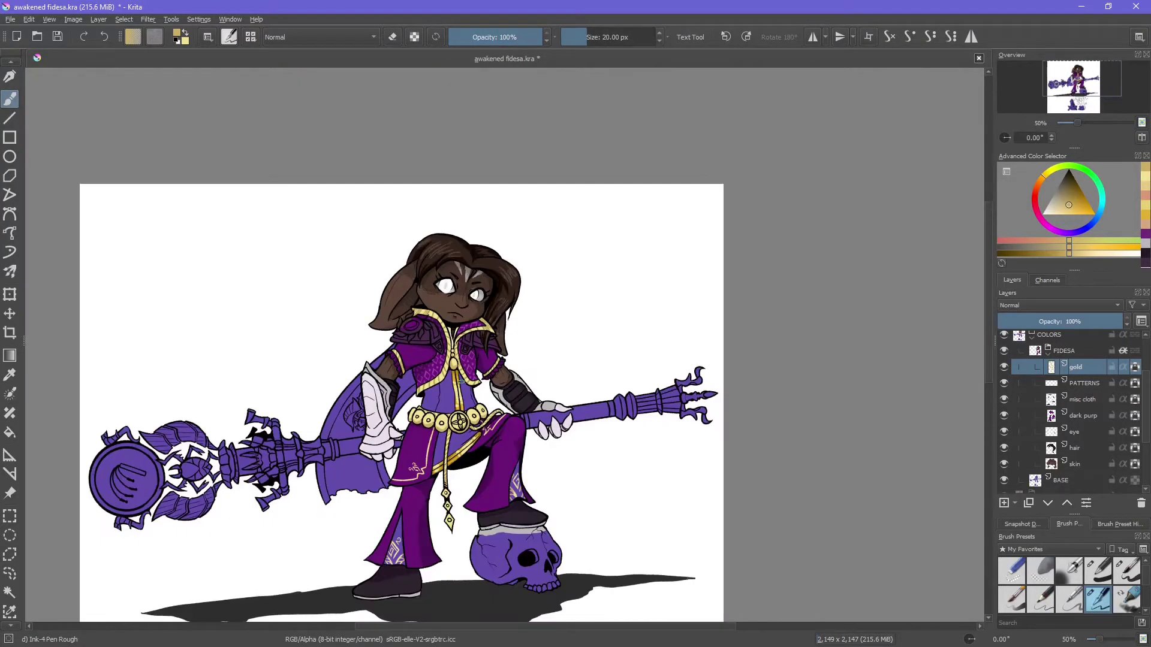
{"action": "left_click", "coordinate": [362, 391], "text": "ctrl"}
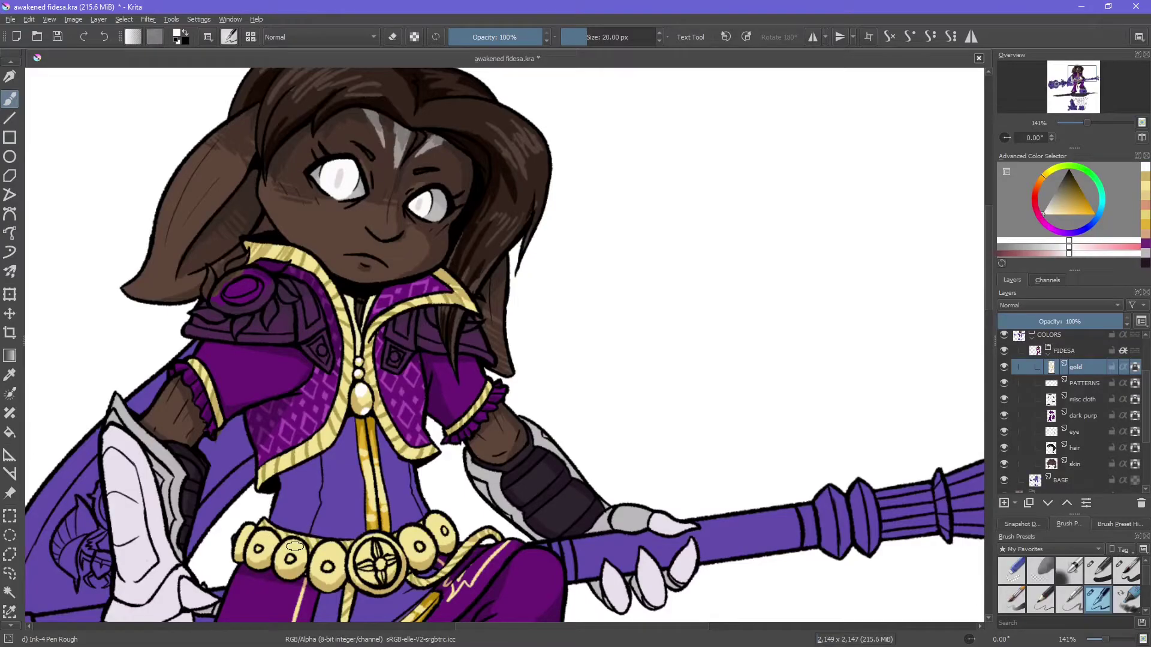
{"action": "scroll", "coordinate": [295, 546], "scroll_direction": "down", "scroll_amount": 2}
{"action": "left_click_drag", "start_coordinate": [1074, 77], "coordinate": [1073, 88]}
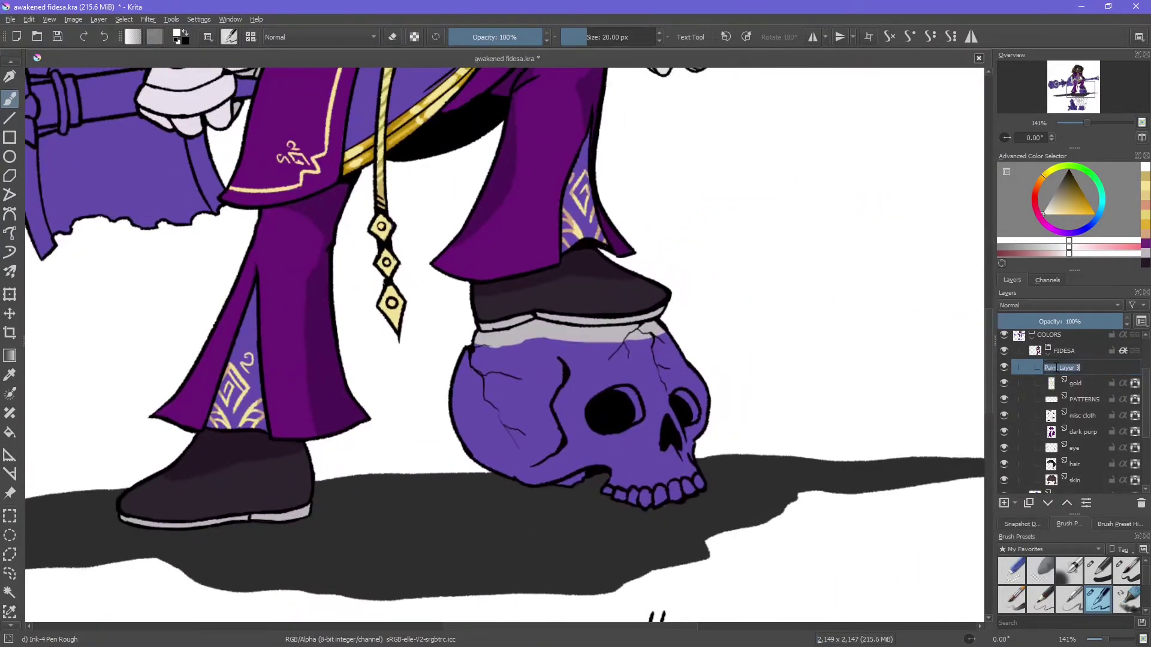
Step: Add a layer named banner below the skin layer and paint the banner cloth in very dark brown
{"action": "key", "text": "Insert"}
{"action": "double_click", "coordinate": [1060, 447]}
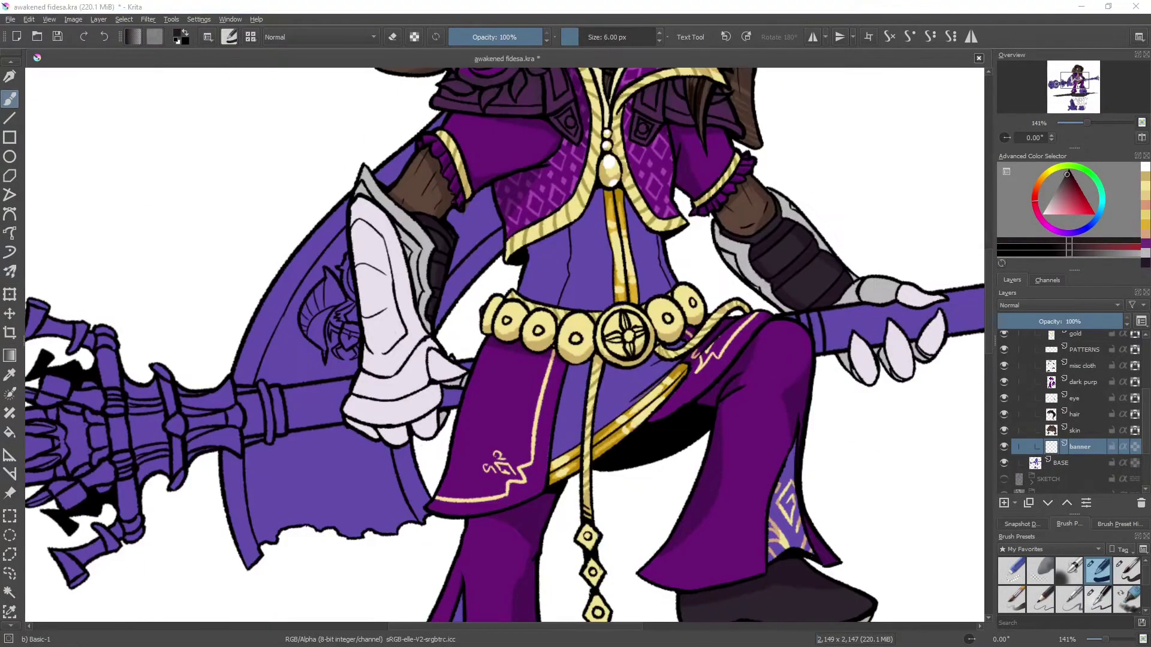
{"action": "scroll", "coordinate": [1067, 414], "scroll_direction": "down", "scroll_amount": 3}
{"action": "key", "text": "minus"}
{"action": "key", "text": "minus"}
{"action": "mouse_move", "coordinate": [360, 336]}
{"action": "left_mouse_down"}
{"action": "mouse_move", "coordinate": [407, 395]}
{"action": "mouse_move", "coordinate": [423, 468]}
{"action": "left_mouse_up"}
{"action": "key", "text": "plus"}
{"action": "key", "text": "plus"}
{"action": "scroll", "coordinate": [1067, 414], "scroll_direction": "up", "scroll_amount": 2}
Step: Paint the banner's border gold with the Basic-5 Size brush at 18 px, and its scarab emblem pale gold
{"action": "left_click", "coordinate": [1127, 570]}
{"action": "left_click", "coordinate": [1078, 208]}
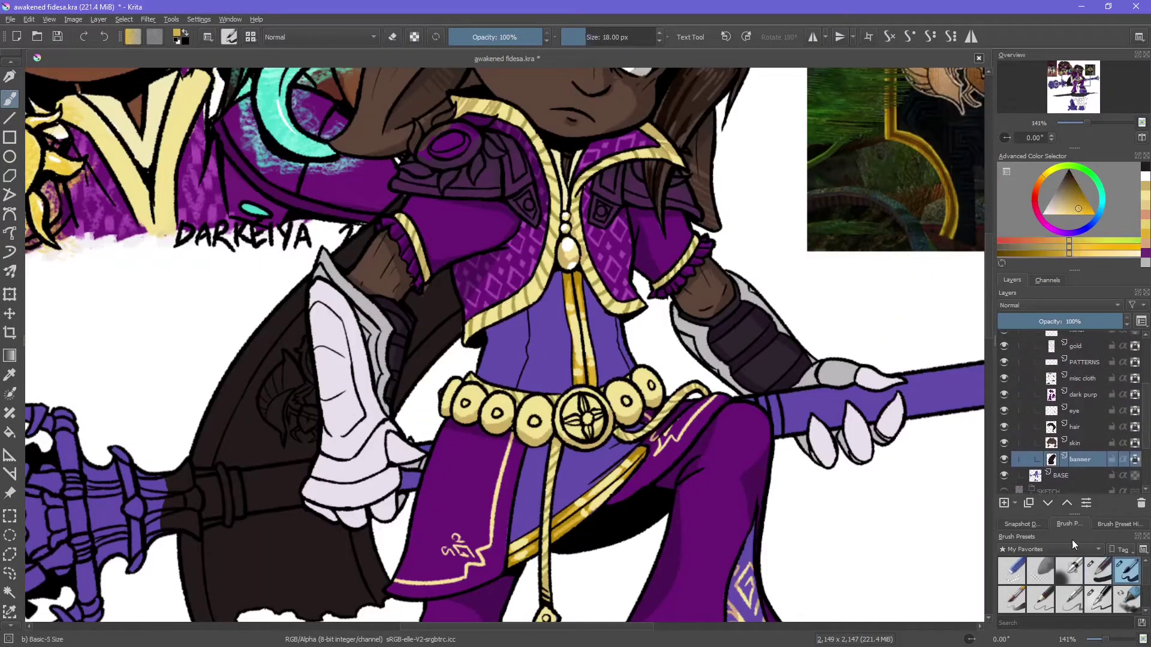
{"action": "left_click", "coordinate": [1005, 458]}
{"action": "left_click_drag", "start_coordinate": [312, 270], "coordinate": [179, 498]}
{"action": "key", "text": "minus"}
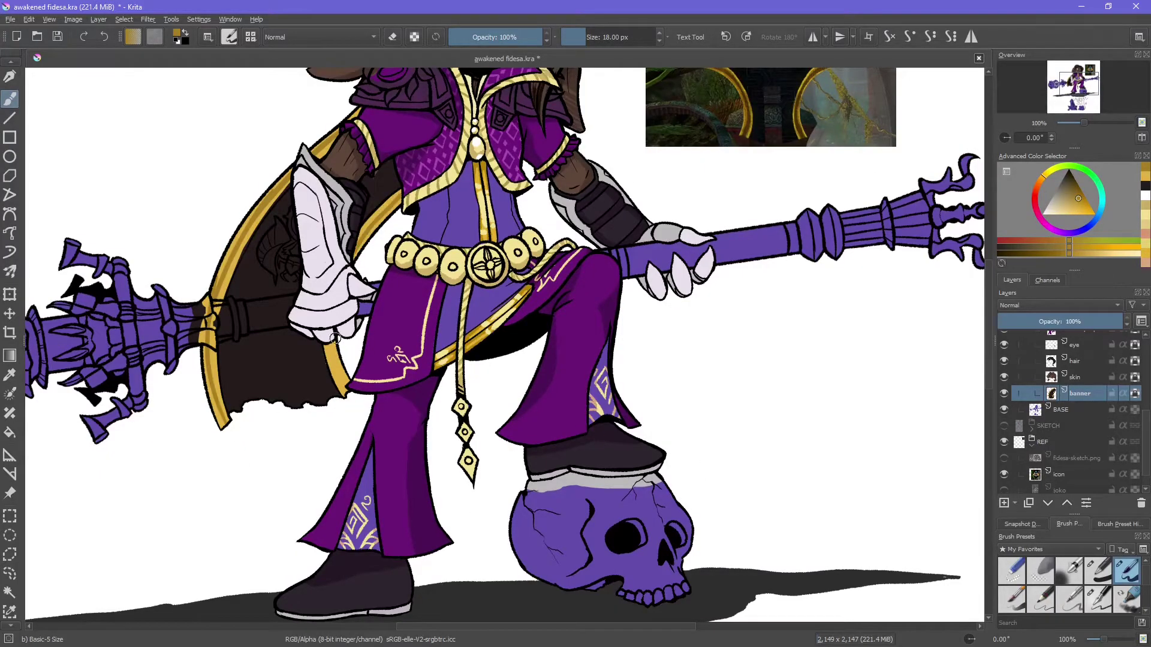
{"action": "left_click_drag", "start_coordinate": [336, 339], "coordinate": [276, 519]}
{"action": "key", "text": "plus"}
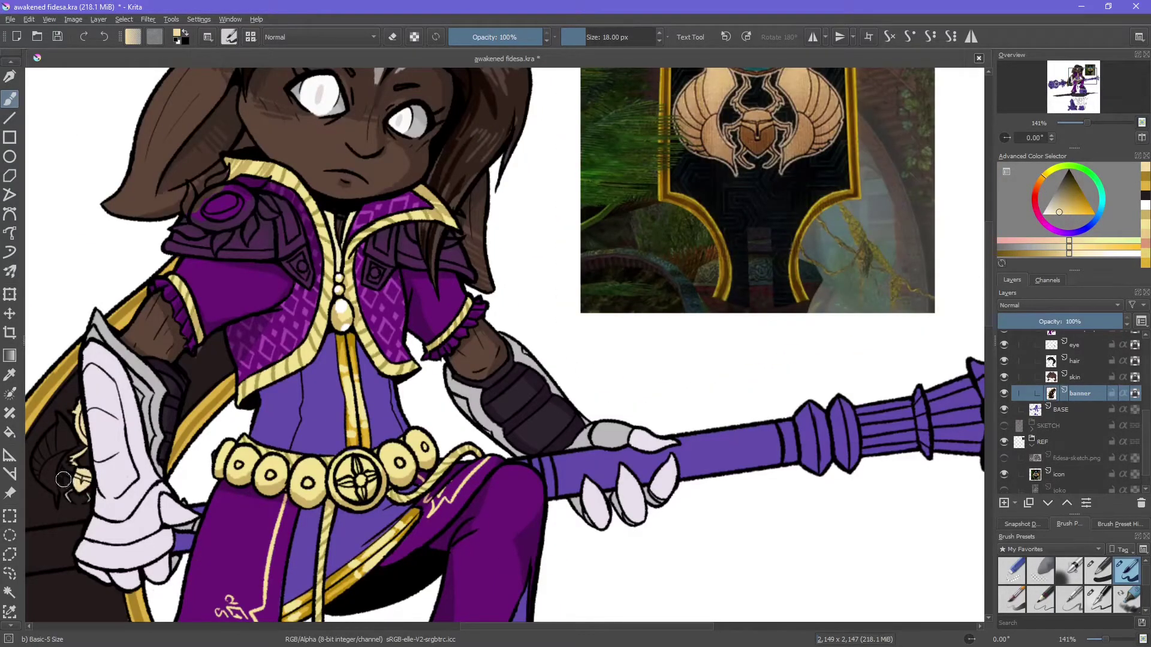
Step: Paint the sun emblem on the shoulder pad in bright yellow with an 18 px brush
{"action": "left_click", "coordinate": [1073, 201]}
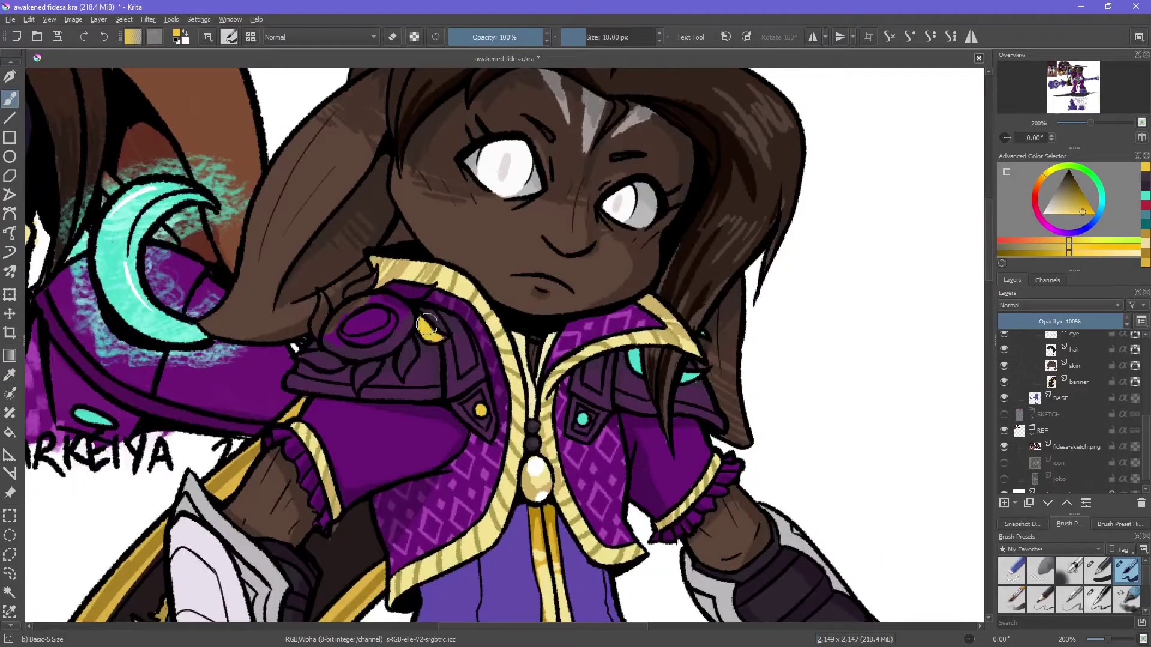
{"action": "left_click_drag", "start_coordinate": [426, 324], "coordinate": [389, 343]}
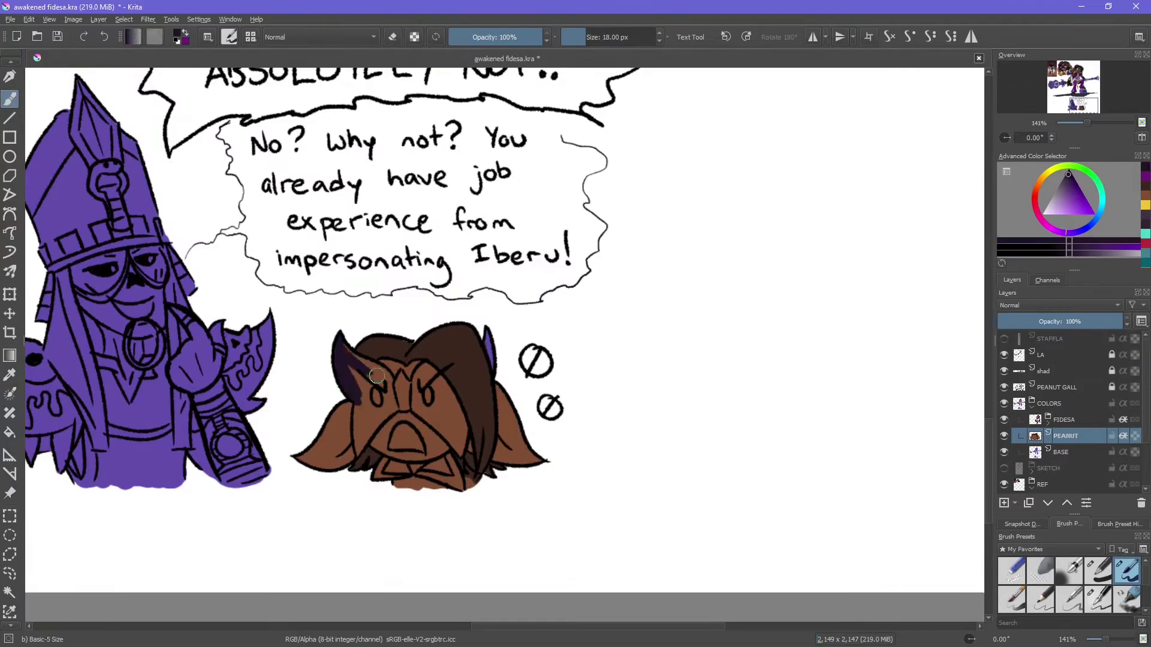
Step: Colour the small shouting head's mask purple and dark purple, its mouth white and its collar pale yellow, and select the PEANUT GALL layer
{"action": "mouse_move", "coordinate": [362, 376]}
{"action": "left_mouse_down"}
{"action": "mouse_move", "coordinate": [354, 408]}
{"action": "mouse_move", "coordinate": [376, 405]}
{"action": "mouse_move", "coordinate": [357, 455]}
{"action": "mouse_move", "coordinate": [400, 389]}
{"action": "mouse_move", "coordinate": [421, 379]}
{"action": "mouse_move", "coordinate": [461, 420]}
{"action": "left_mouse_up"}
{"action": "left_click_drag", "start_coordinate": [487, 335], "coordinate": [493, 365]}
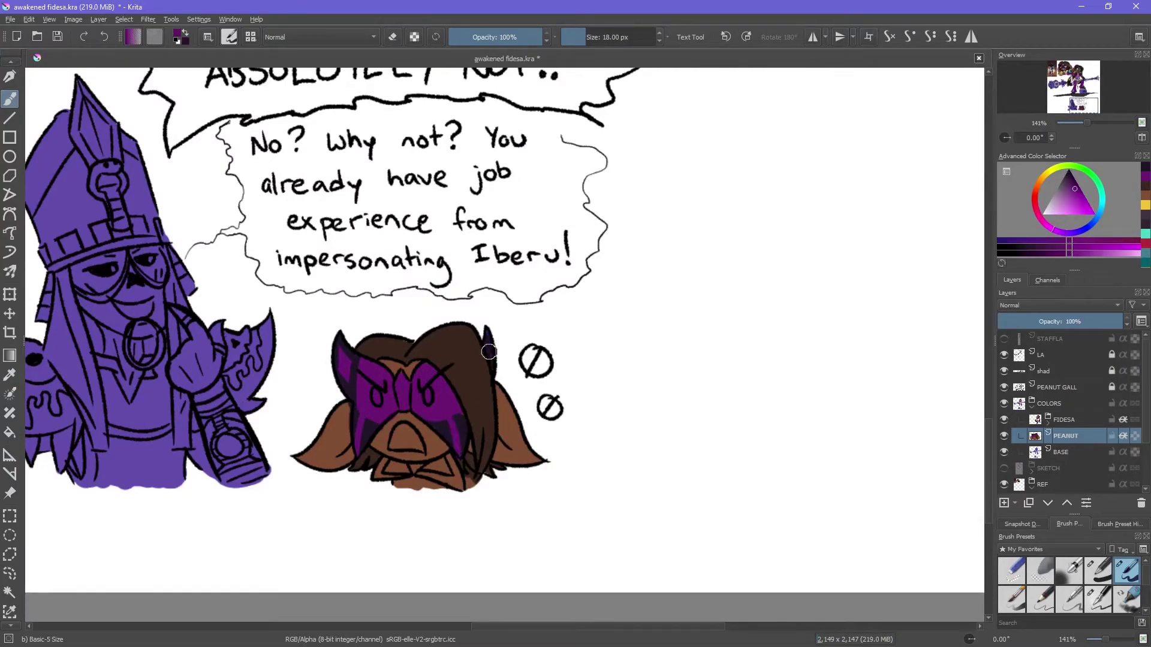
{"action": "key", "text": "d"}
{"action": "key", "text": "x"}
{"action": "left_click_drag", "start_coordinate": [397, 436], "coordinate": [416, 444]}
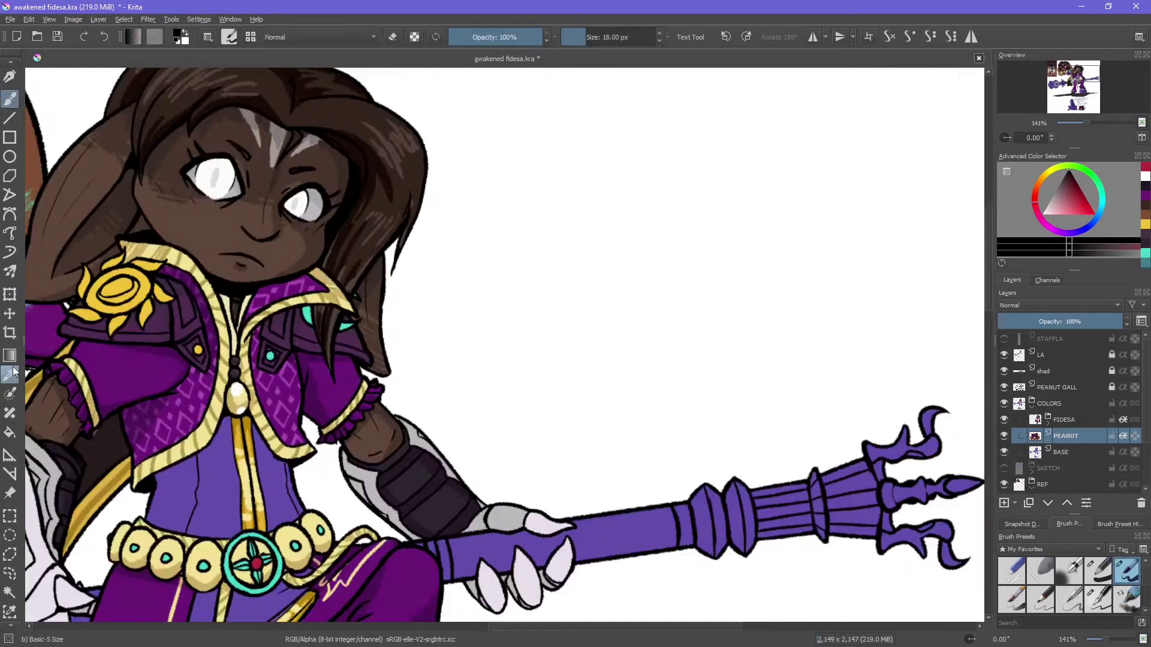
{"action": "left_click_drag", "start_coordinate": [430, 520], "coordinate": [434, 546]}
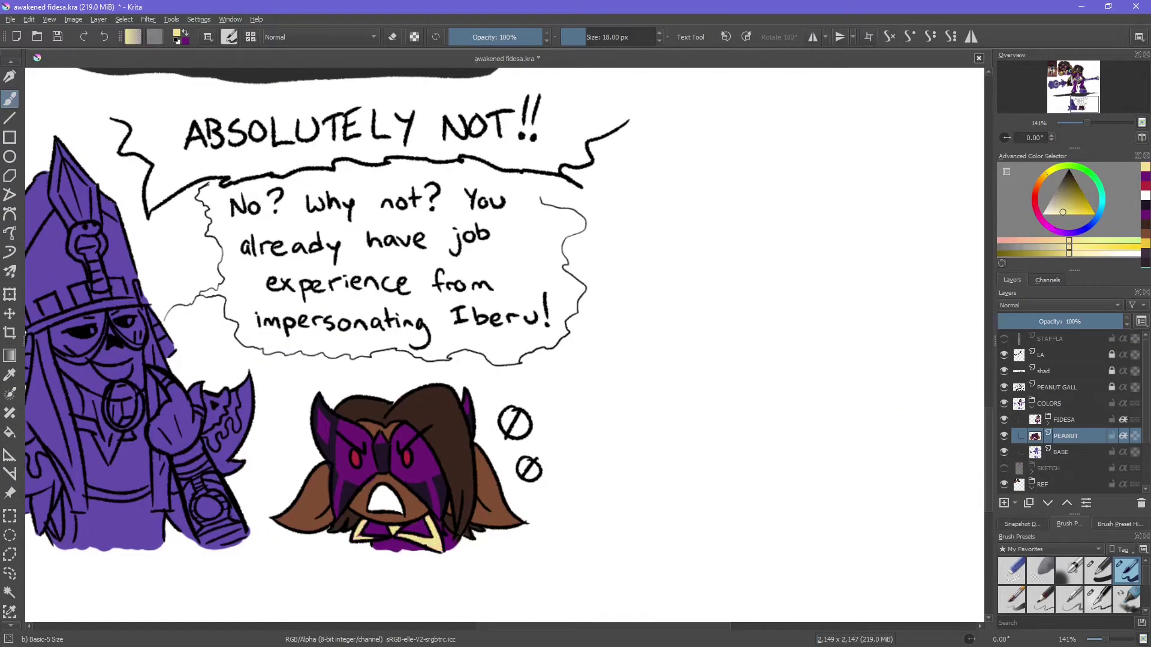
{"action": "left_click", "coordinate": [1058, 388]}
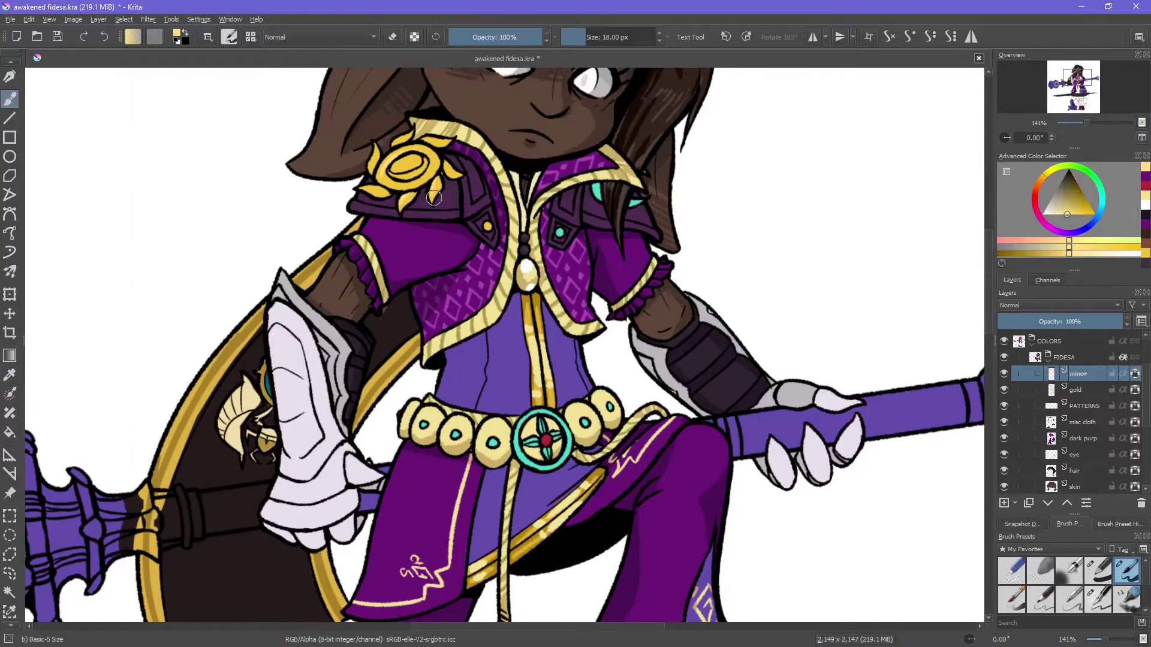
Step: Add a glow layer above the FIDESA group and brush a yellow chalk glow around the shoulder's sun emblem
{"action": "left_click", "coordinate": [1005, 503]}
{"action": "left_click", "coordinate": [1070, 599]}
{"action": "left_click_drag", "start_coordinate": [367, 134], "coordinate": [377, 171]}
{"action": "left_click_drag", "start_coordinate": [1089, 373], "coordinate": [1073, 353]}
{"action": "left_click_drag", "start_coordinate": [372, 179], "coordinate": [465, 174]}
Step: Brush a turquoise chalk glow around the other shoulder's crescent at 44 px, and move the glow layer above LA in Overlay mode
{"action": "left_click", "coordinate": [1066, 110]}
{"action": "left_click", "coordinate": [1031, 246]}
{"action": "left_click_drag", "start_coordinate": [390, 282], "coordinate": [440, 261]}
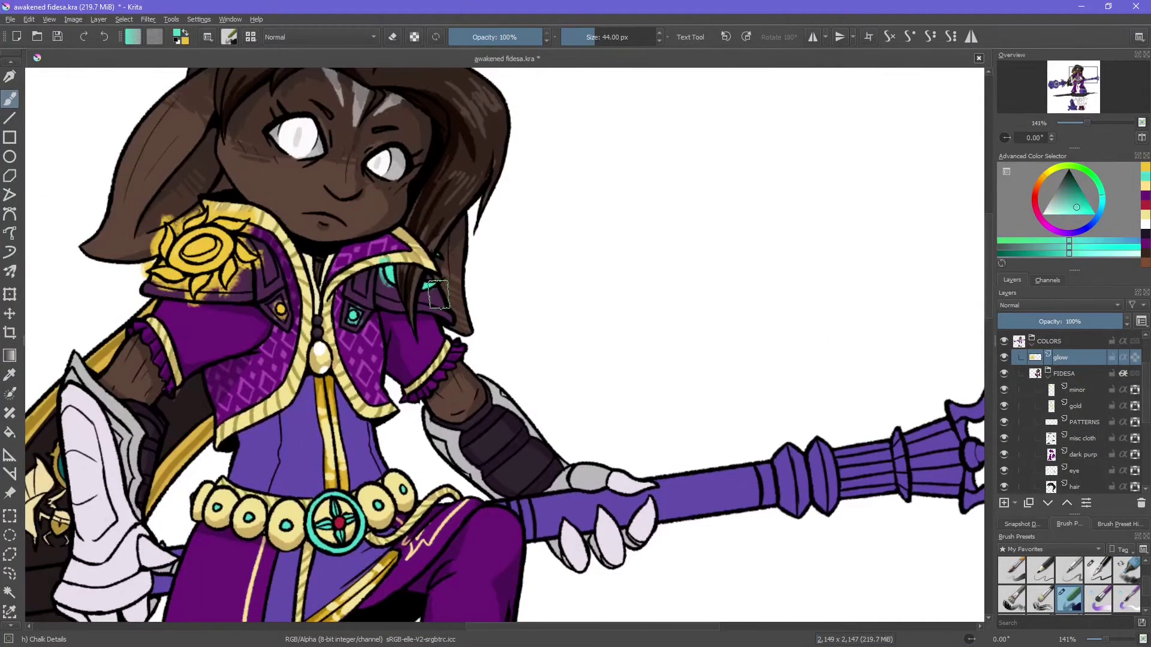
{"action": "left_click_drag", "start_coordinate": [1073, 389], "coordinate": [1092, 360]}
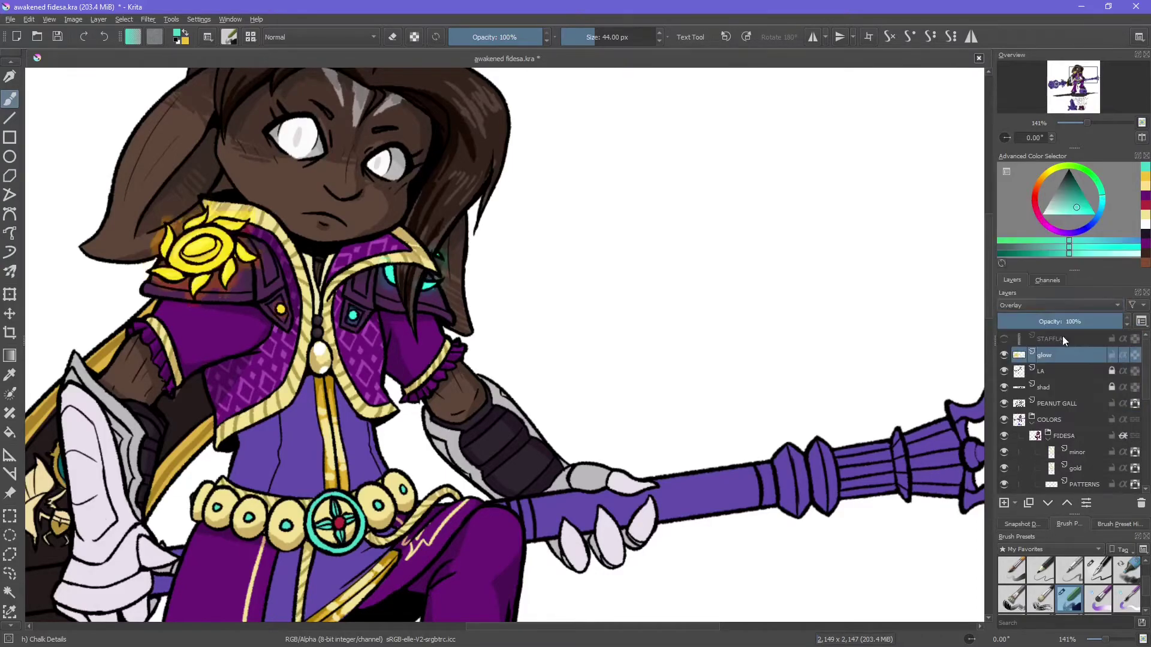
Step: Unlock the LA line art layer and tint the glowing shoulder emblems' outlines with the Ink-4 Pen Rough brush at 20 px
{"action": "left_click", "coordinate": [1079, 371]}
{"action": "left_click", "coordinate": [1098, 570]}
{"action": "key", "text": "d"}
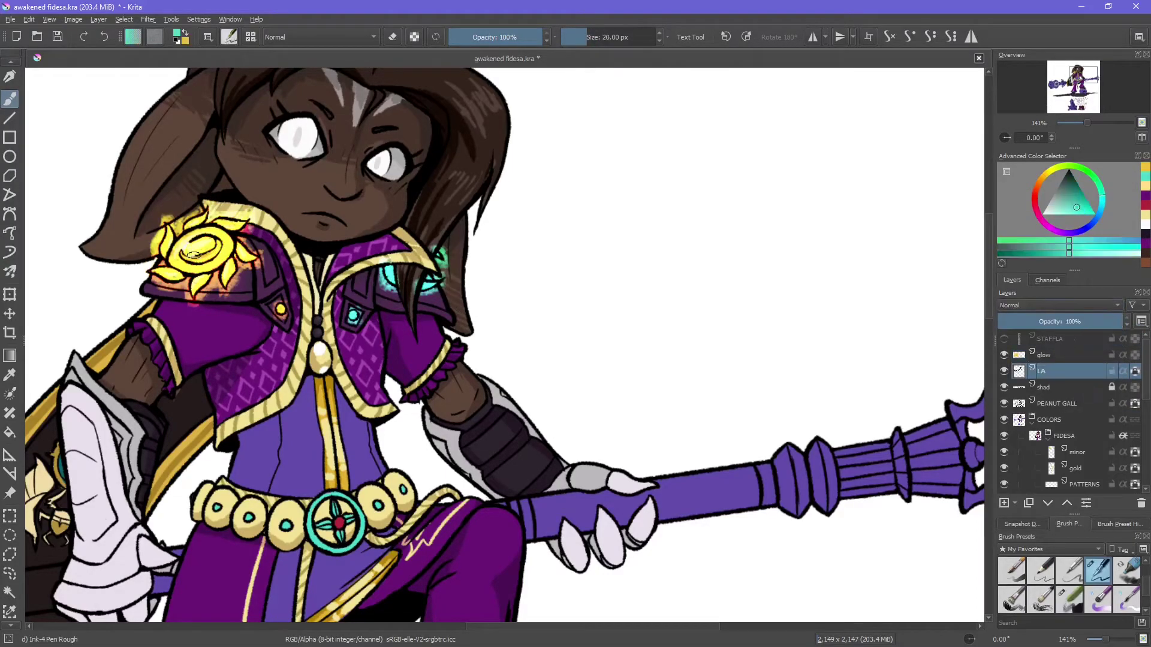
{"action": "key", "text": "2"}
{"action": "key", "text": "1"}
{"action": "left_click", "coordinate": [1073, 355]}
Step: Add light turquoise highlights to the turquoise gems and pick a light red for the red gem on the minor layer
{"action": "left_click", "coordinate": [1078, 452]}
{"action": "left_click", "coordinate": [1064, 214]}
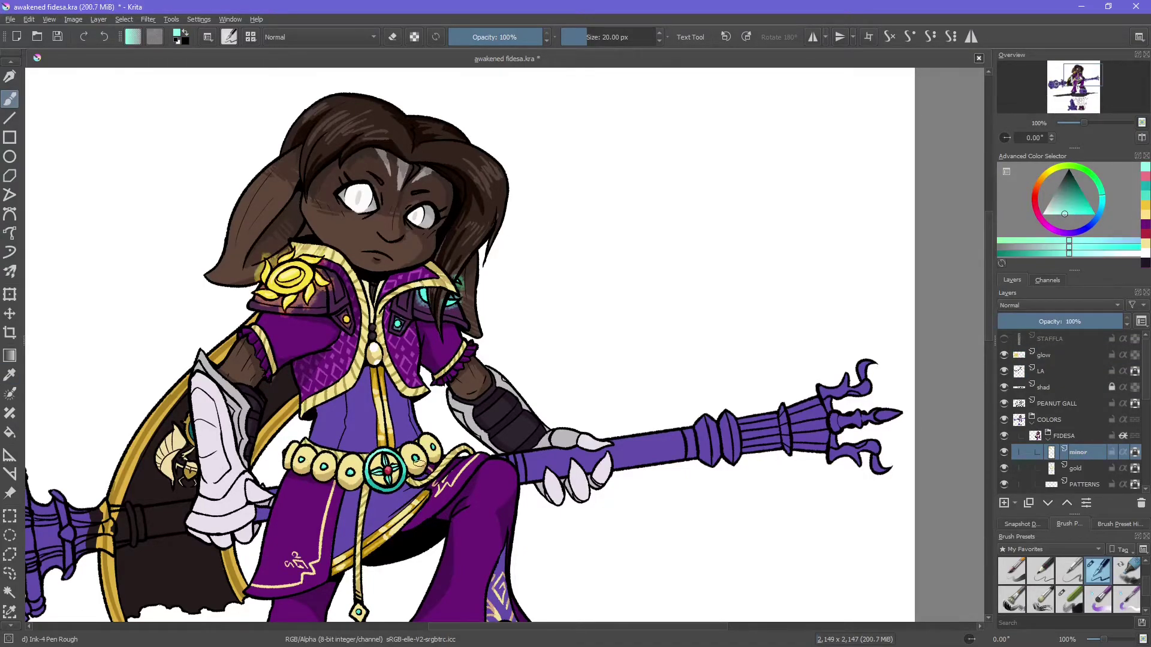
{"action": "left_click", "coordinate": [1037, 198]}
{"action": "left_click", "coordinate": [1071, 212]}
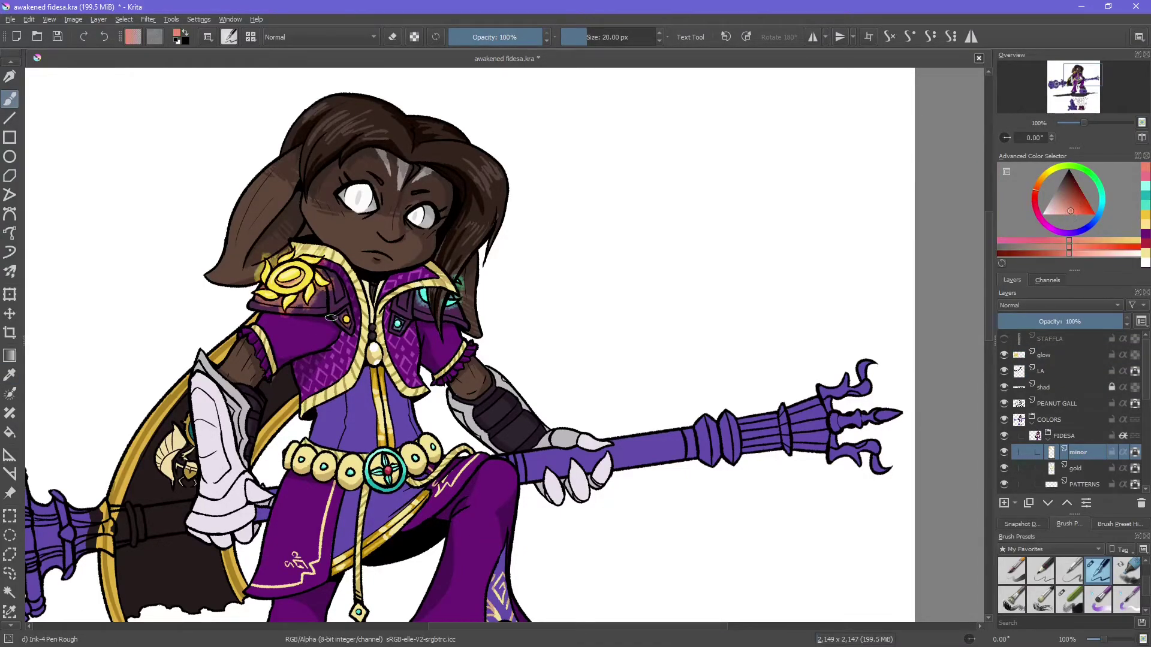
Step: Highlight the standing foot's shoe sole in pale lavender on the misc cloth layer and view the whole drawing
{"action": "left_click", "coordinate": [1071, 82]}
{"action": "left_click", "coordinate": [1072, 89]}
{"action": "left_click", "coordinate": [368, 502], "text": "ctrl"}
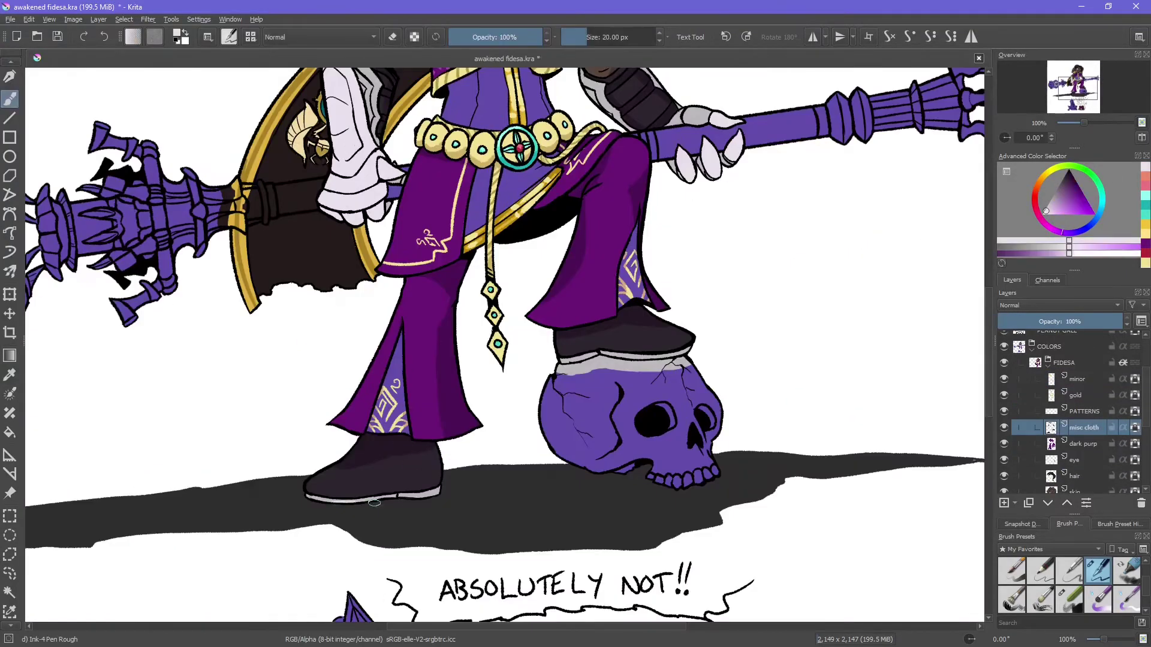
{"action": "key", "text": "Tab"}
{"action": "key", "text": "minus"}
{"action": "key", "text": "minus"}
{"action": "key", "text": "minus"}
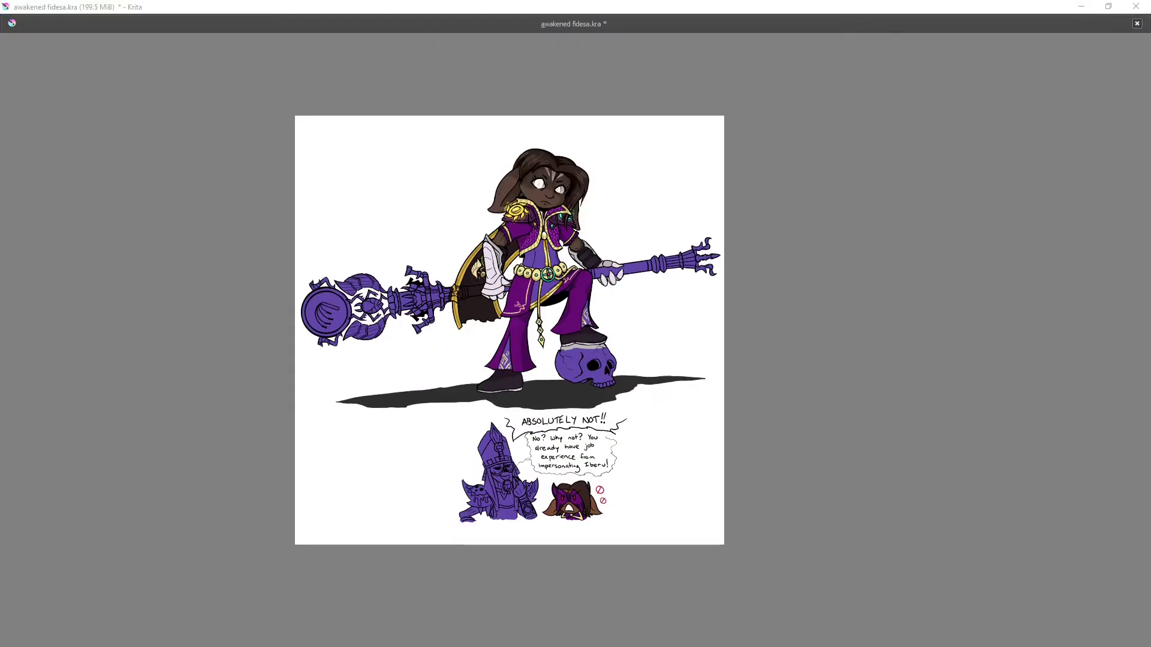
Step: Fill the whole staff with light beige on the staff layer, including the section held in the far hand
{"action": "key", "text": "Tab"}
{"action": "key", "text": "plus"}
{"action": "left_click", "coordinate": [1076, 423]}
{"action": "left_click", "coordinate": [1048, 188]}
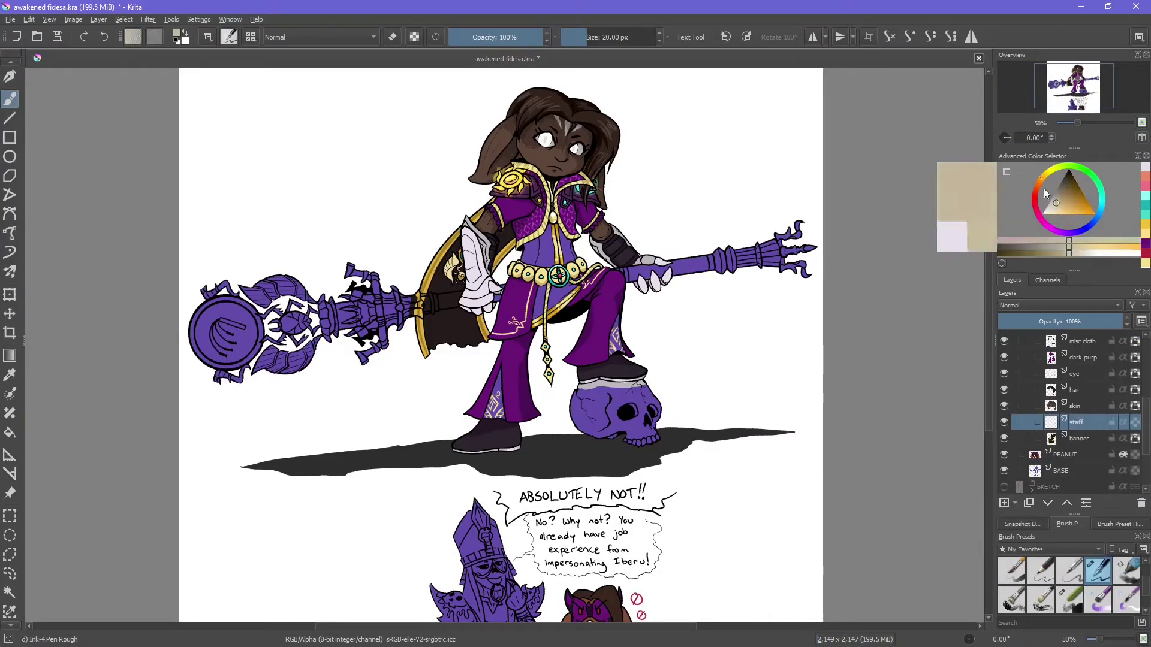
{"action": "key", "text": "shift+BackSpace"}
{"action": "key", "text": "plus"}
{"action": "key", "text": "plus"}
{"action": "key", "text": "plus"}
{"action": "key", "text": "v"}
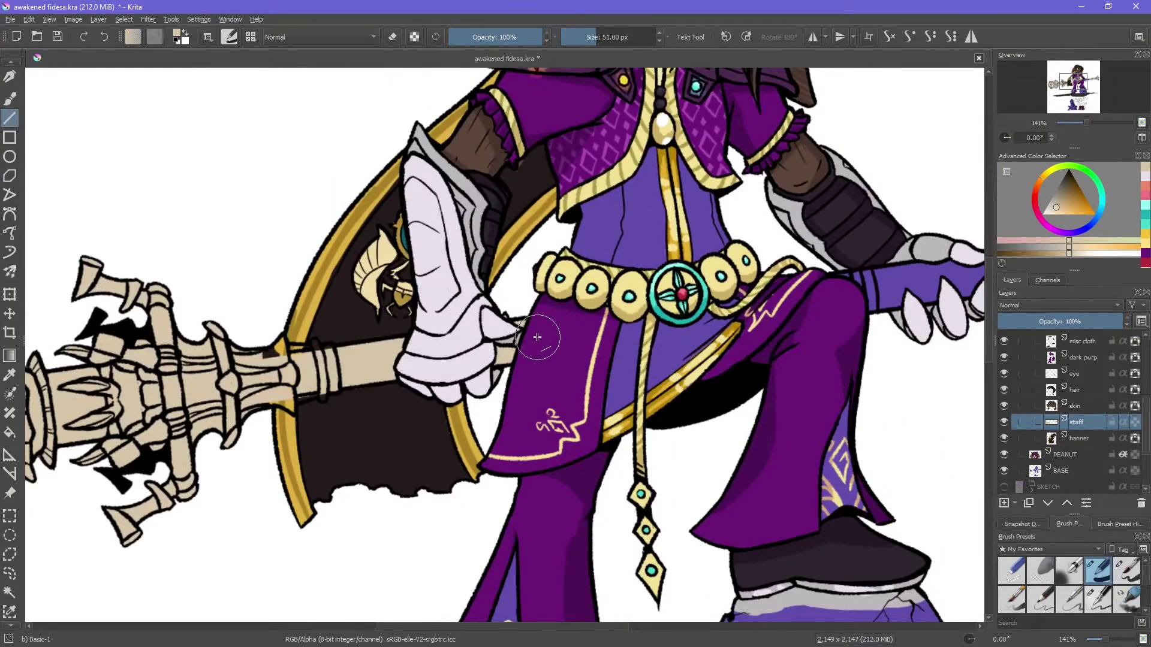
{"action": "scroll", "coordinate": [459, 264], "scroll_direction": "left", "scroll_amount": 5}
{"action": "left_click", "coordinate": [1127, 570]}
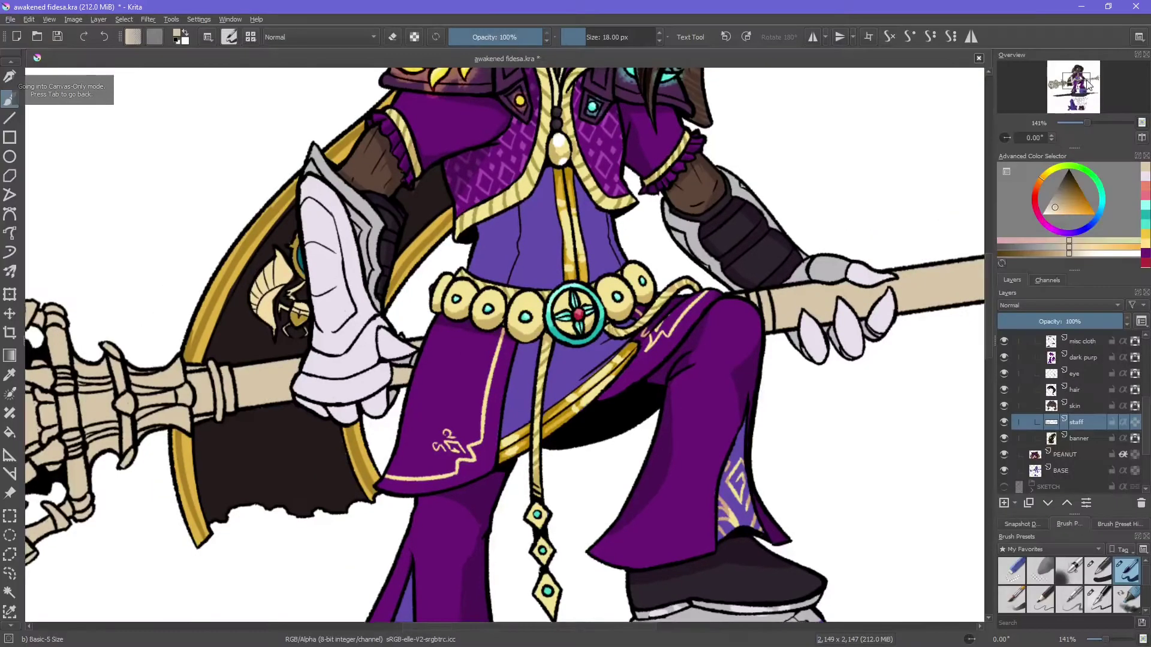
{"action": "left_click", "coordinate": [1060, 85]}
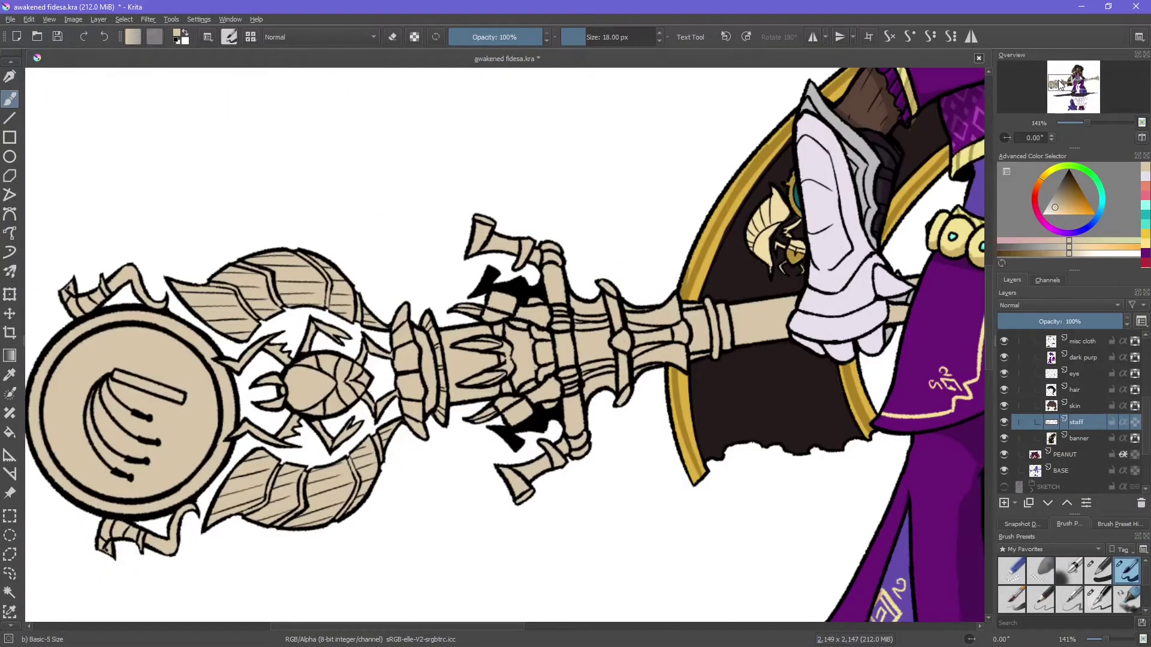
Step: Paint the staff head's outer ring, wings and scarab brown with the Basic-1 brush at 51 px, keeping the disc beige
{"action": "key", "text": "Page_Down"}
{"action": "key", "text": "Page_Down"}
{"action": "key", "text": "Page_Down"}
{"action": "key", "text": "e"}
{"action": "left_click", "coordinate": [1076, 422]}
{"action": "left_click", "coordinate": [1098, 571]}
{"action": "left_click", "coordinate": [1073, 196]}
{"action": "mouse_move", "coordinate": [420, 372]}
{"action": "left_mouse_down"}
{"action": "mouse_move", "coordinate": [411, 303]}
{"action": "mouse_move", "coordinate": [72, 336]}
{"action": "mouse_move", "coordinate": [124, 533]}
{"action": "mouse_move", "coordinate": [324, 396]}
{"action": "left_mouse_up"}
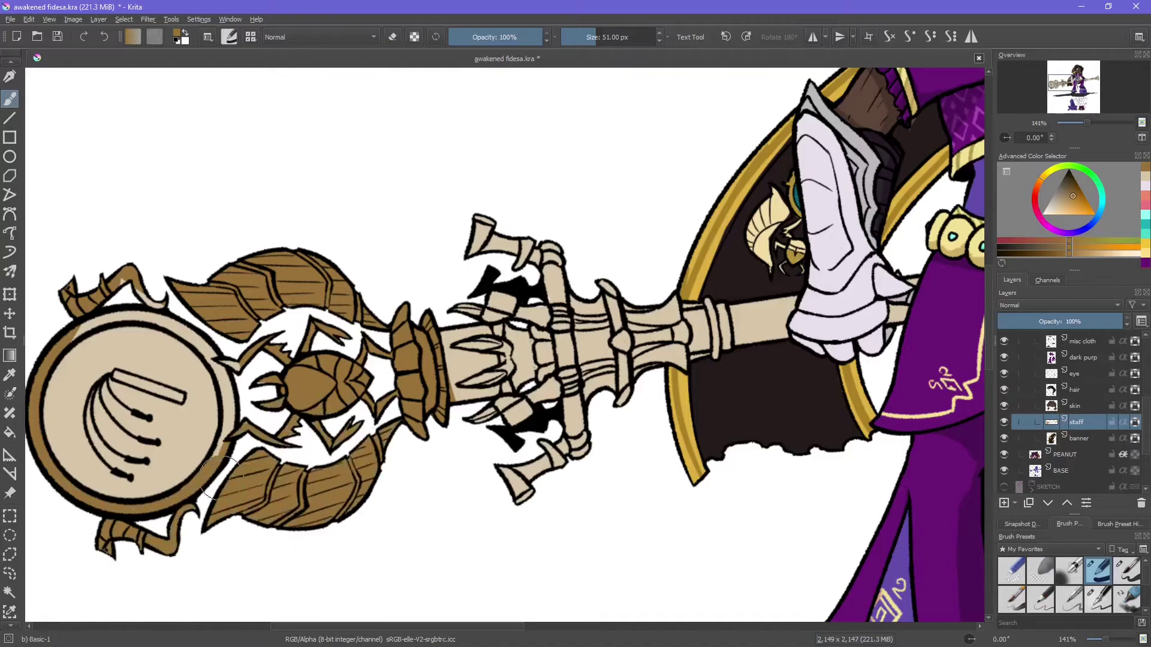
Step: Extend the brown to the disc's bar, the carved fittings and the forked end, leaving the plain shaft beige
{"action": "left_click", "coordinate": [1127, 570]}
{"action": "left_click_drag", "start_coordinate": [120, 377], "coordinate": [179, 393]}
{"action": "left_click_drag", "start_coordinate": [660, 299], "coordinate": [450, 330]}
{"action": "left_click_drag", "start_coordinate": [372, 264], "coordinate": [270, 431]}
{"action": "left_click_drag", "start_coordinate": [408, 324], "coordinate": [335, 539]}
{"action": "mouse_move", "coordinate": [437, 341]}
{"action": "left_mouse_down"}
{"action": "mouse_move", "coordinate": [500, 384]}
{"action": "mouse_move", "coordinate": [446, 360]}
{"action": "mouse_move", "coordinate": [498, 413]}
{"action": "left_mouse_up"}
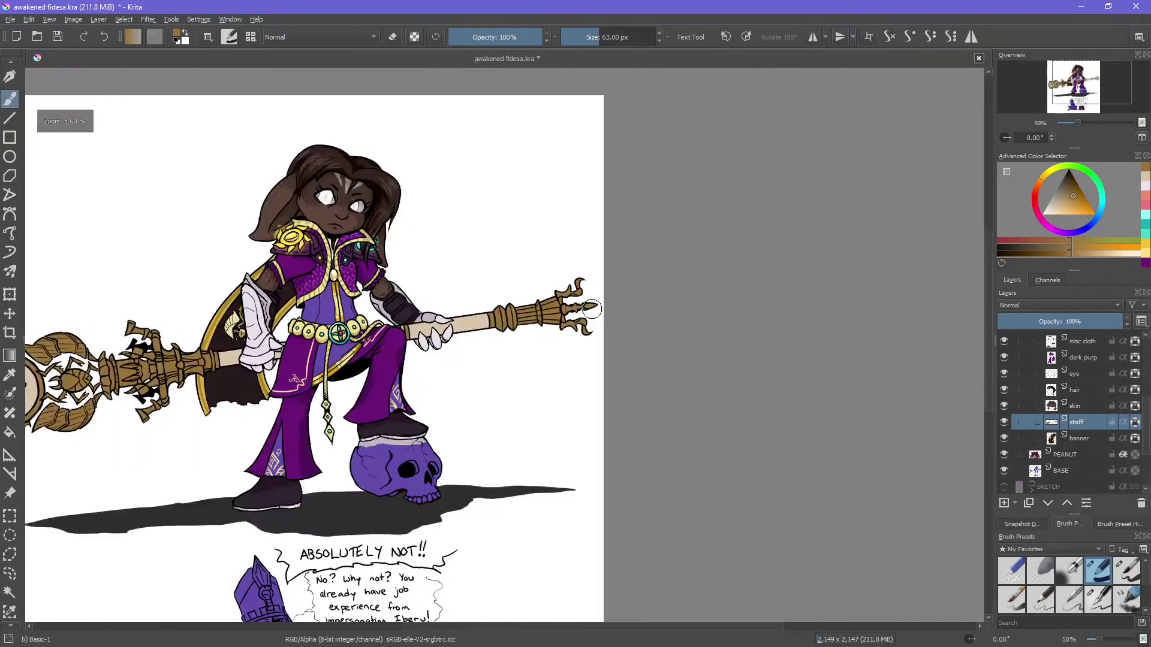
Step: Colour the scarab gem and wing bands green and shade the staff's brown parts with orange-brown at 18 px
{"action": "left_click", "coordinate": [1072, 193]}
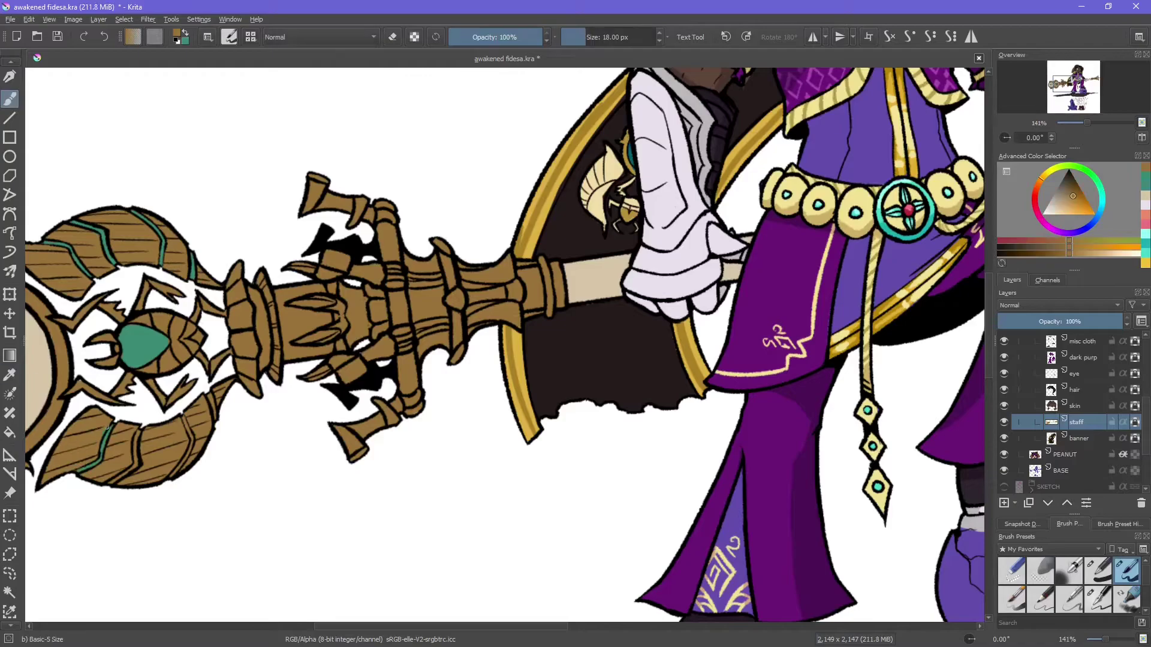
{"action": "scroll", "coordinate": [167, 380], "scroll_direction": "down", "scroll_amount": 5}
{"action": "left_click", "coordinate": [419, 270], "text": "ctrl"}
{"action": "scroll", "coordinate": [441, 269], "scroll_direction": "up", "scroll_amount": 5}
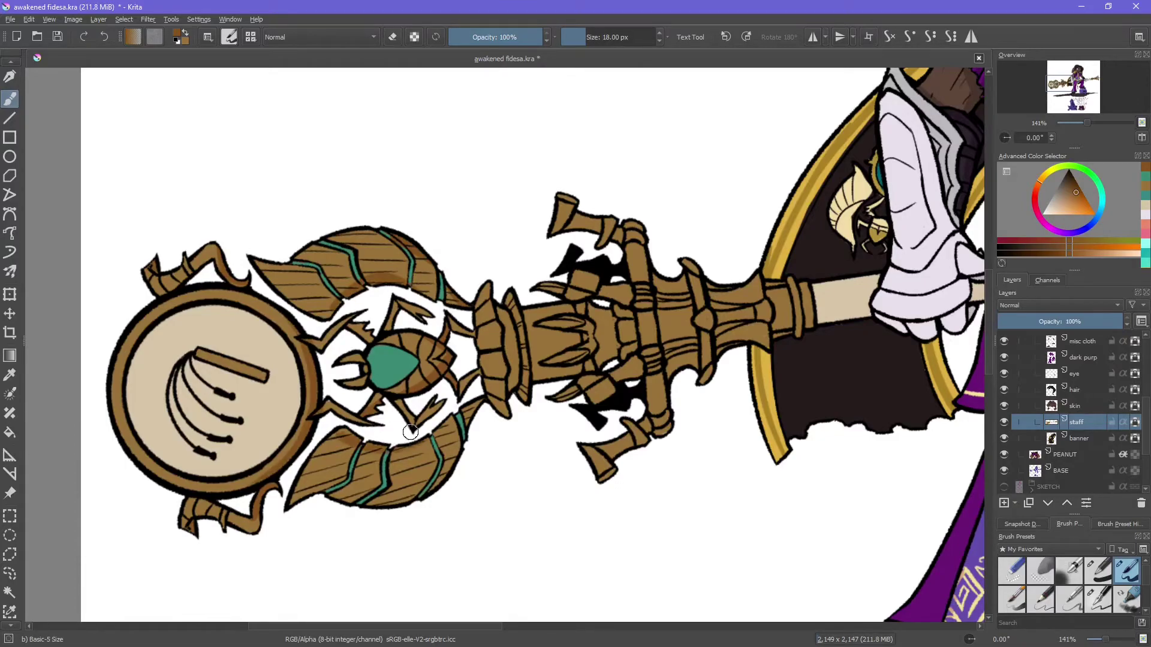
{"action": "key", "text": "Tab"}
{"action": "left_click_drag", "start_coordinate": [509, 306], "coordinate": [524, 390]}
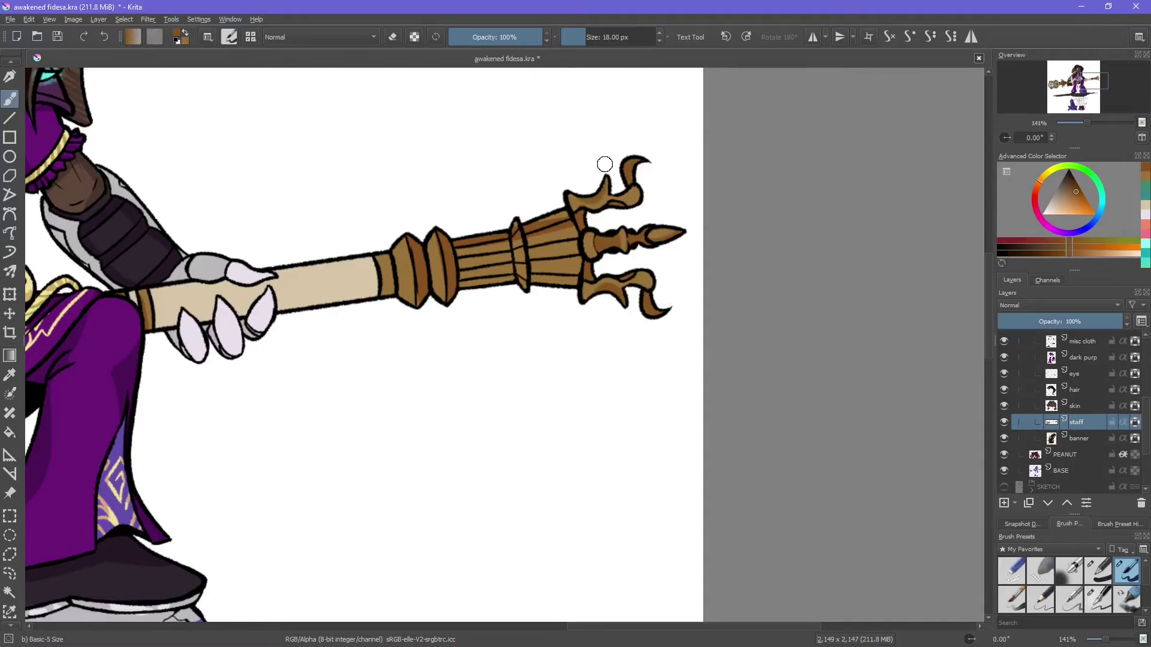
{"action": "mouse_move", "coordinate": [594, 266]}
{"action": "left_mouse_down"}
{"action": "mouse_move", "coordinate": [461, 240]}
{"action": "mouse_move", "coordinate": [462, 281]}
{"action": "mouse_move", "coordinate": [437, 297]}
{"action": "left_mouse_up"}
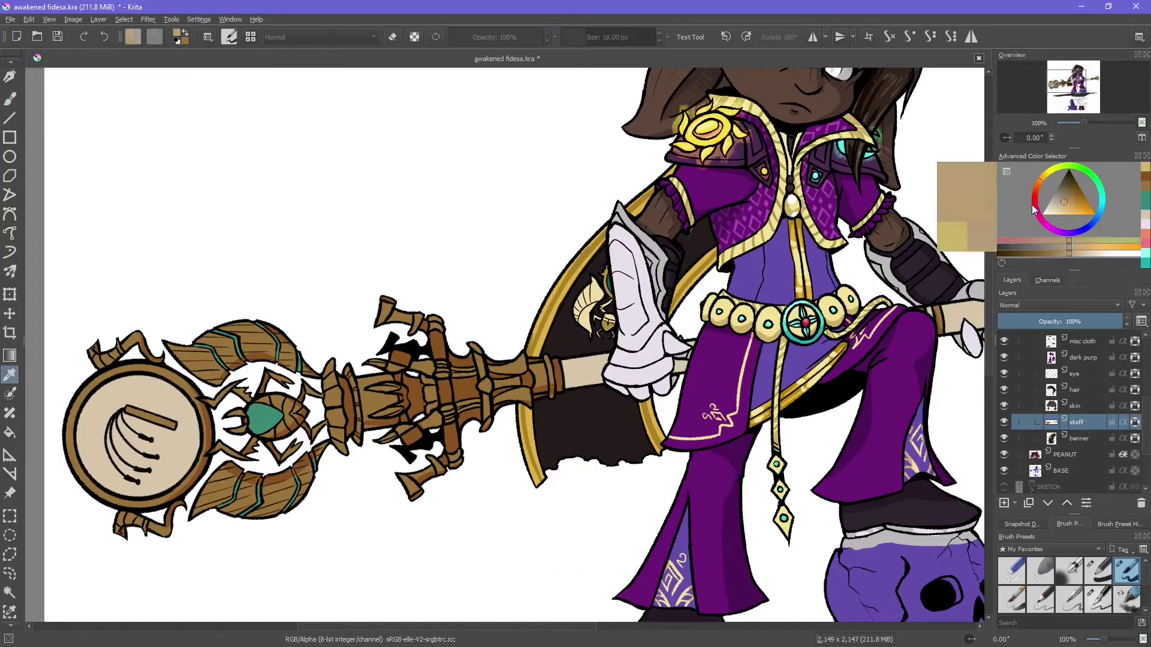
Step: Add lighter tan highlights to the staff's brown metalwork at both ends
{"action": "left_click", "coordinate": [96, 381], "text": "ctrl"}
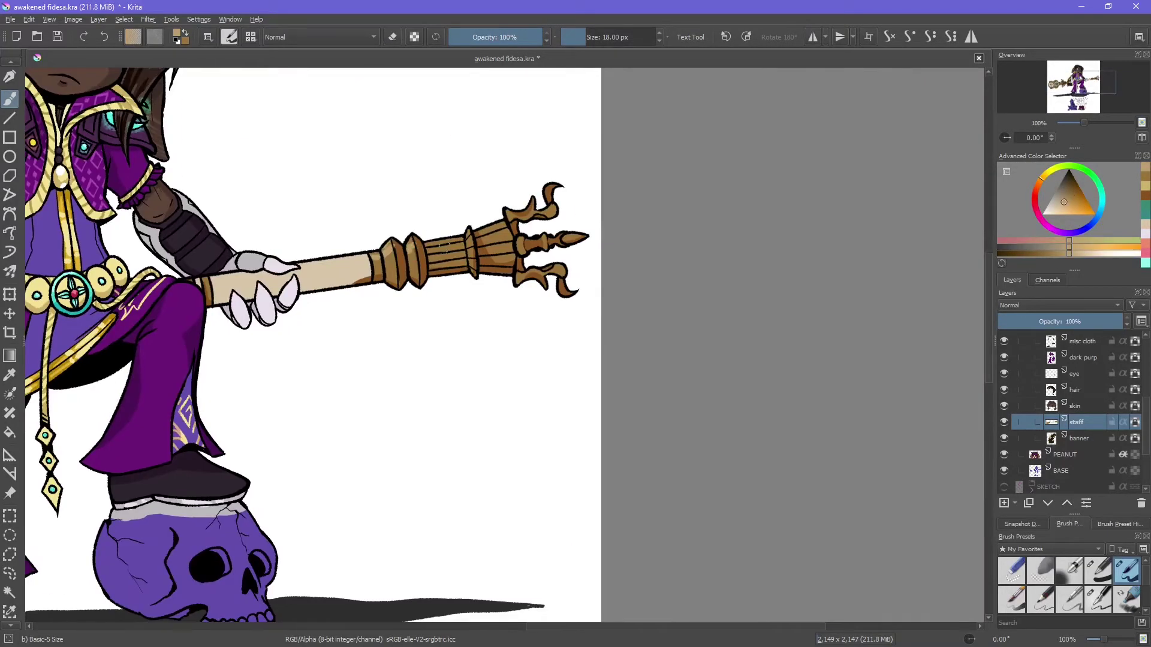
{"action": "key", "text": "2"}
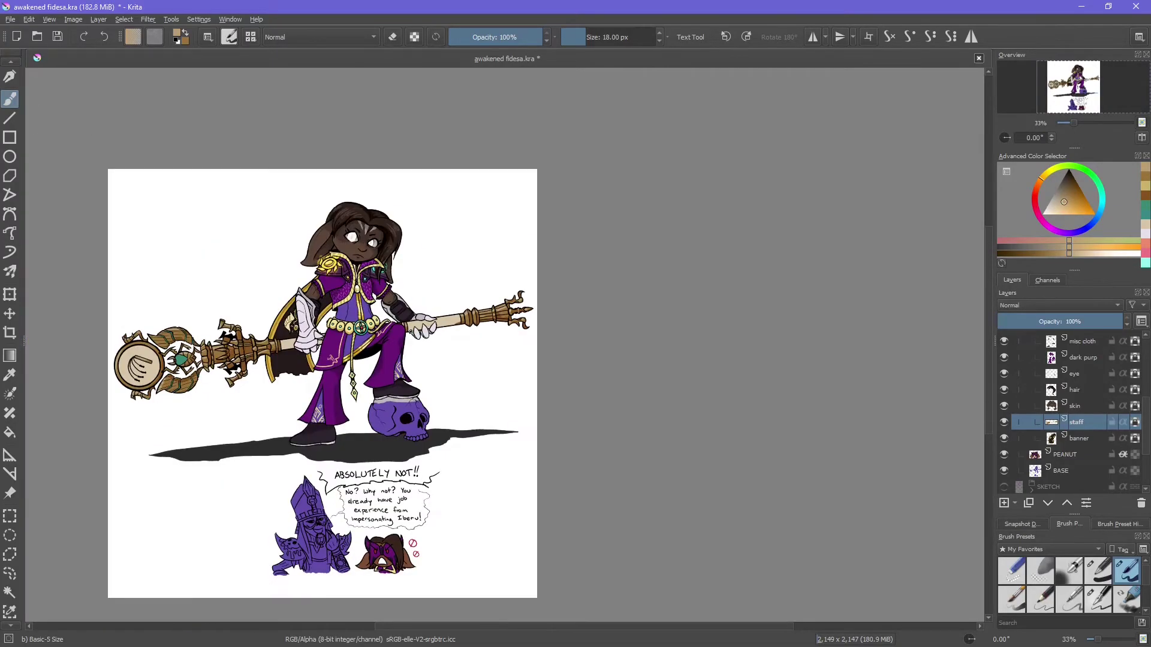
{"action": "scroll", "coordinate": [172, 241], "scroll_direction": "up", "scroll_amount": 5}
Step: Shade the staff's beige shaft and disc in muted brown, and detail the scarab gem in dark and light green
{"action": "left_click", "coordinate": [1062, 198]}
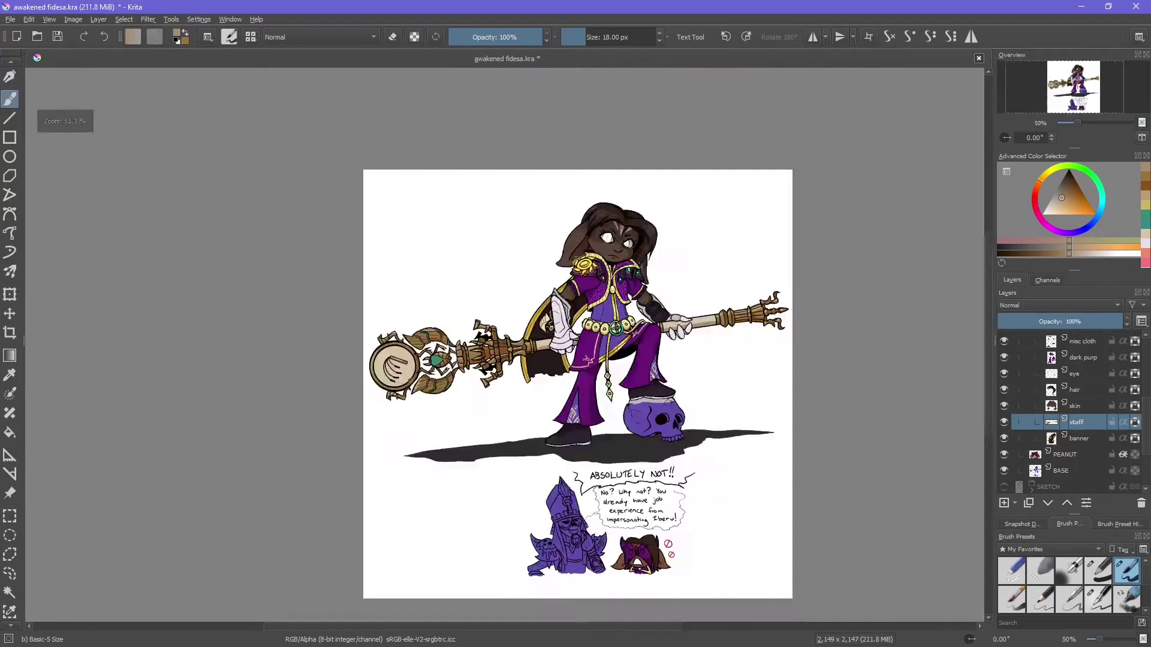
{"action": "scroll", "coordinate": [122, 308], "scroll_direction": "up", "scroll_amount": 4}
{"action": "left_click", "coordinate": [1067, 202]}
{"action": "left_click_drag", "start_coordinate": [197, 400], "coordinate": [217, 395]}
{"action": "left_click", "coordinate": [1136, 185]}
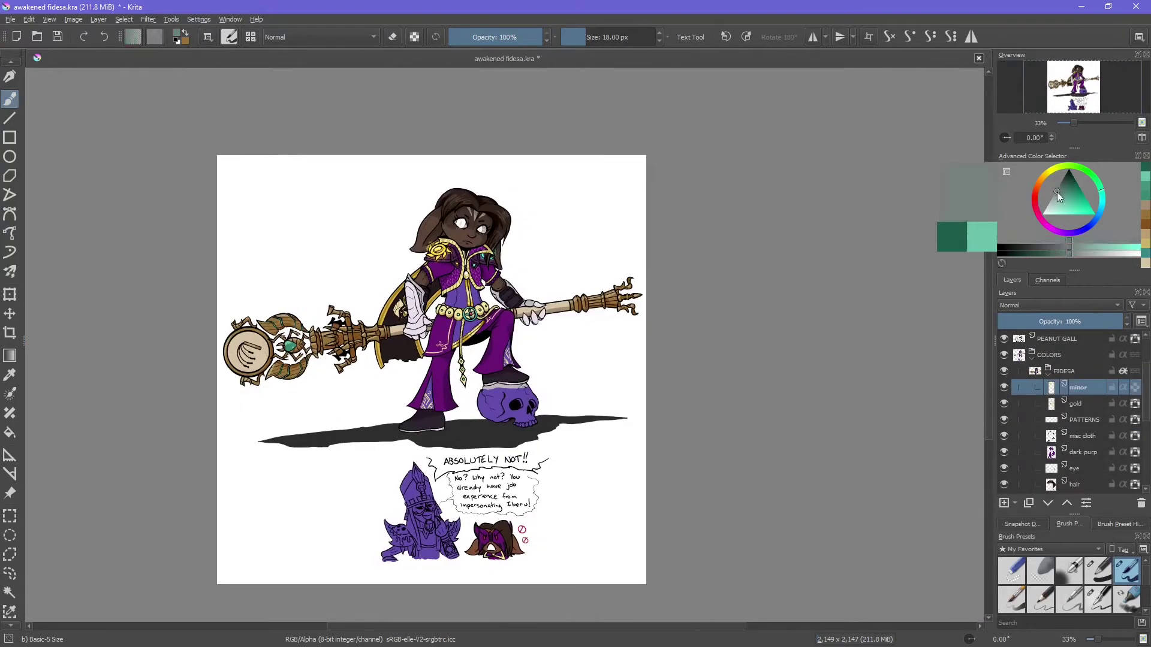
Step: Colour the skull beige on the minor layer and shade its side, eye sockets, temple and the area under the shoe in muted brown
{"action": "scroll", "coordinate": [178, 422], "scroll_direction": "up", "scroll_amount": 5}
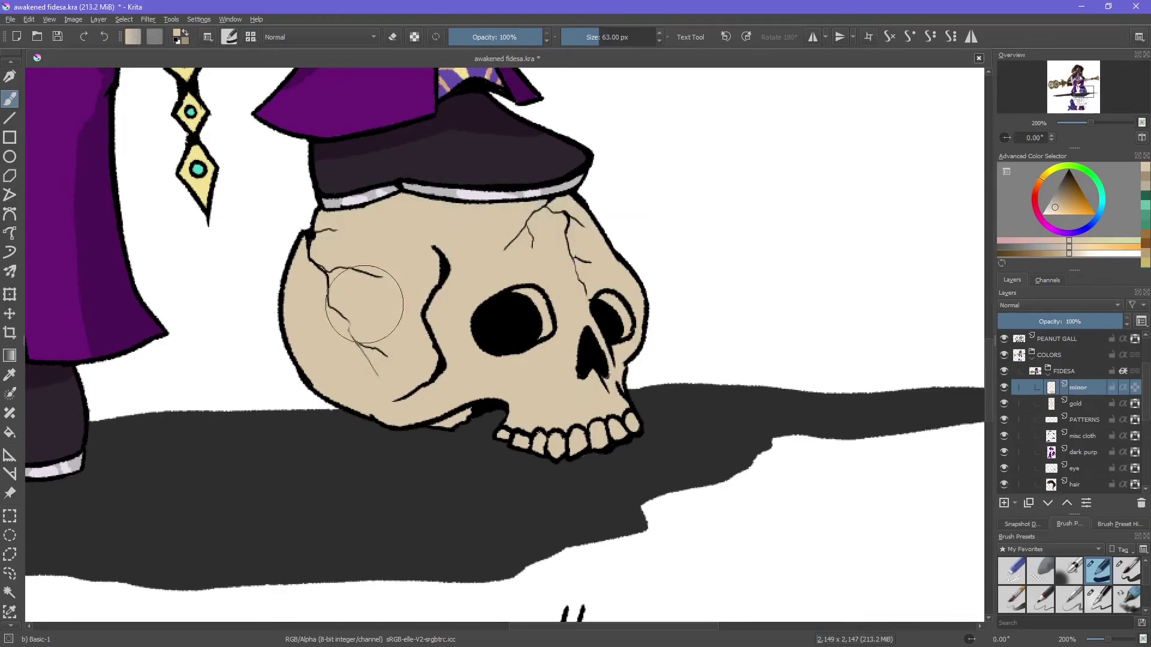
{"action": "left_click_drag", "start_coordinate": [599, 240], "coordinate": [552, 332]}
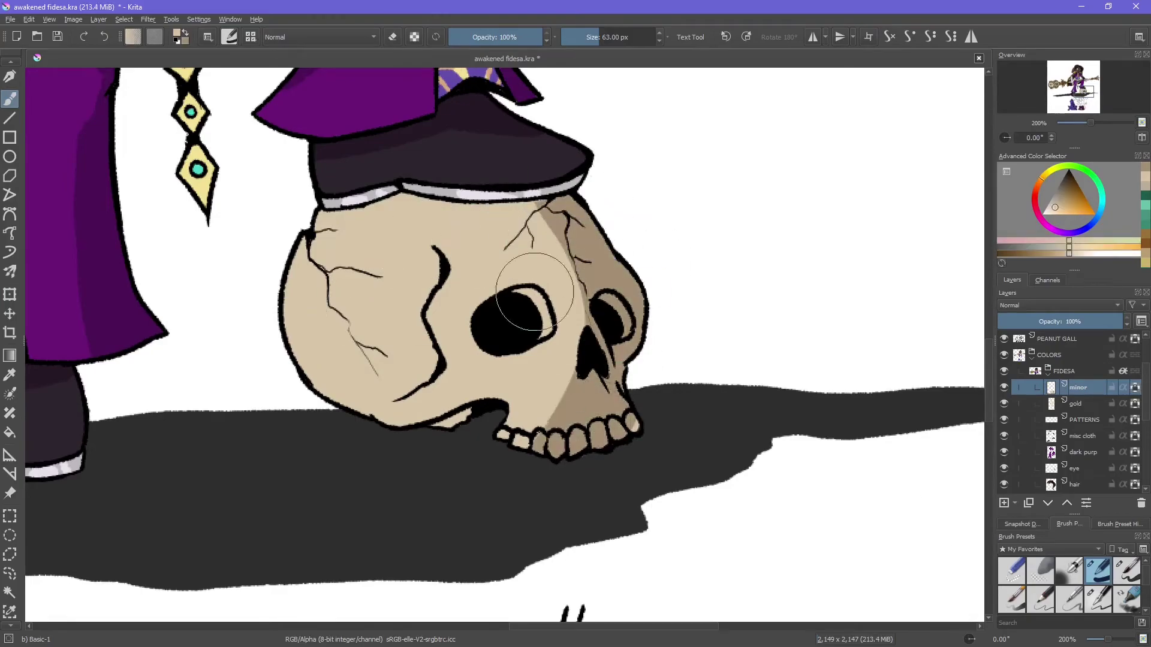
{"action": "left_click", "coordinate": [1127, 570]}
{"action": "mouse_move", "coordinate": [593, 299]}
{"action": "left_mouse_down"}
{"action": "mouse_move", "coordinate": [608, 374]}
{"action": "mouse_move", "coordinate": [575, 443]}
{"action": "left_mouse_up"}
{"action": "mouse_move", "coordinate": [360, 383]}
{"action": "left_mouse_down"}
{"action": "mouse_move", "coordinate": [443, 370]}
{"action": "mouse_move", "coordinate": [312, 264]}
{"action": "left_mouse_up"}
{"action": "left_click_drag", "start_coordinate": [318, 207], "coordinate": [539, 191]}
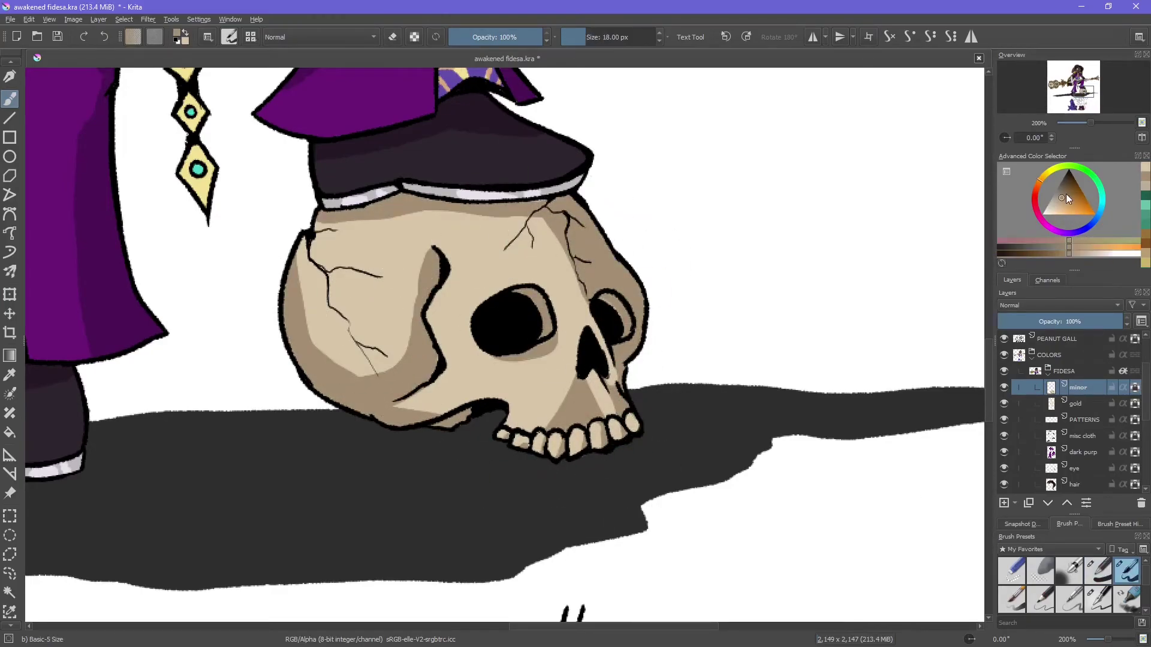
Step: Deepen the skull's shadows with a darker brown around the eye sockets and cheek, and save the drawing
{"action": "left_click", "coordinate": [1066, 189]}
{"action": "left_click_drag", "start_coordinate": [539, 336], "coordinate": [429, 348]}
{"action": "key", "text": "ctrl+s"}
{"action": "scroll", "coordinate": [574, 406], "scroll_direction": "down", "scroll_amount": 6}
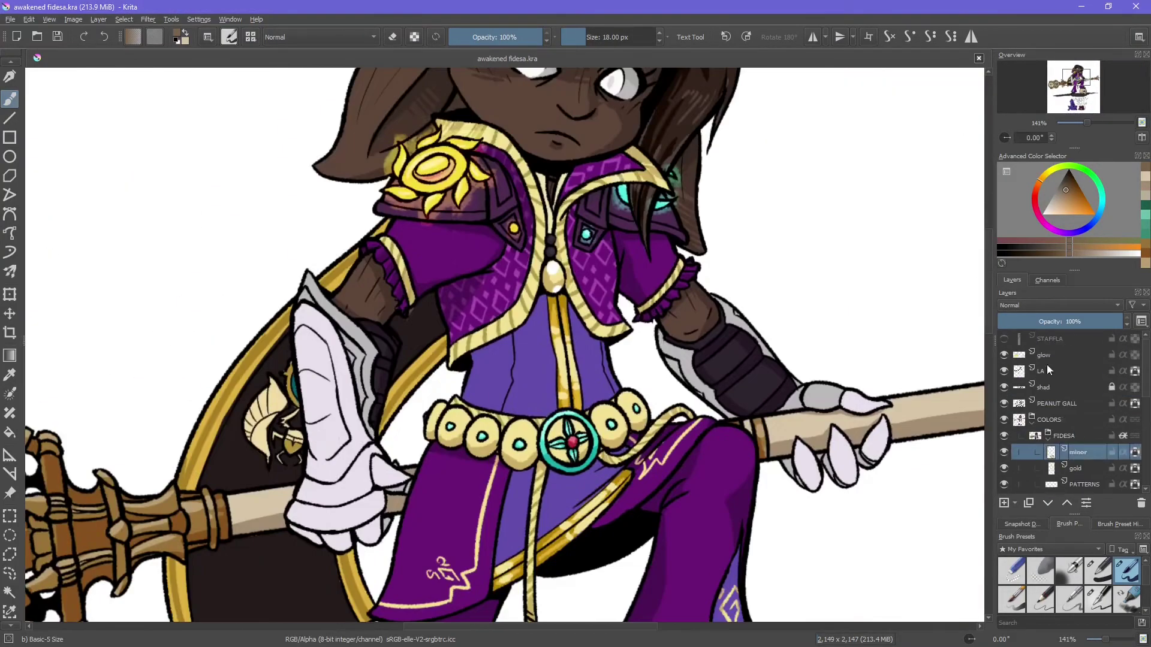
Step: Brush a pale highlight over both gauntlets on the glow layer with the chalk brush
{"action": "left_click", "coordinate": [1045, 355]}
{"action": "left_click", "coordinate": [1047, 214]}
{"action": "left_click", "coordinate": [1069, 599]}
{"action": "mouse_move", "coordinate": [302, 471]}
{"action": "left_mouse_down"}
{"action": "mouse_move", "coordinate": [299, 294]}
{"action": "mouse_move", "coordinate": [336, 498]}
{"action": "mouse_move", "coordinate": [360, 539]}
{"action": "mouse_move", "coordinate": [371, 510]}
{"action": "left_mouse_up"}
{"action": "key", "text": "Tab"}
{"action": "left_click_drag", "start_coordinate": [689, 264], "coordinate": [642, 360]}
{"action": "left_click_drag", "start_coordinate": [863, 365], "coordinate": [793, 412]}
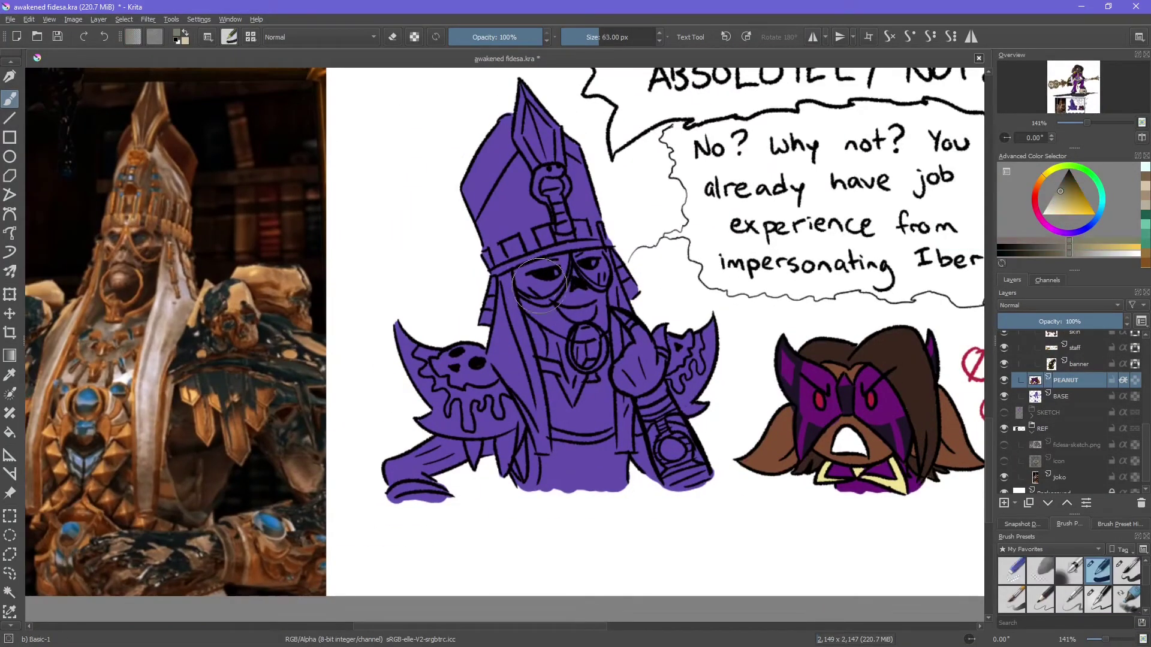
Step: Recolour the tall-hatted comic figure on the PEANUT layer with a dark grey base and a cream hat, robe and shoulder skulls
{"action": "mouse_move", "coordinate": [539, 285]}
{"action": "left_mouse_down"}
{"action": "mouse_move", "coordinate": [698, 354]}
{"action": "mouse_move", "coordinate": [528, 150]}
{"action": "left_mouse_up"}
{"action": "left_click", "coordinate": [1049, 213]}
{"action": "left_click", "coordinate": [1127, 570]}
{"action": "mouse_move", "coordinate": [524, 401]}
{"action": "left_mouse_down"}
{"action": "mouse_move", "coordinate": [490, 333]}
{"action": "mouse_move", "coordinate": [528, 180]}
{"action": "mouse_move", "coordinate": [626, 360]}
{"action": "mouse_move", "coordinate": [539, 408]}
{"action": "mouse_move", "coordinate": [601, 355]}
{"action": "mouse_move", "coordinate": [593, 486]}
{"action": "mouse_move", "coordinate": [617, 413]}
{"action": "mouse_move", "coordinate": [414, 336]}
{"action": "left_mouse_up"}
{"action": "mouse_move", "coordinate": [660, 359]}
{"action": "left_mouse_down"}
{"action": "mouse_move", "coordinate": [677, 342]}
{"action": "mouse_move", "coordinate": [702, 354]}
{"action": "left_mouse_up"}
Step: Paint the tall hat's spike ornament and crown band golden yellow with the Basic-5 Size brush at 18 px
{"action": "key", "text": "p"}
{"action": "left_click", "coordinate": [567, 251]}
{"action": "key", "text": "b"}
{"action": "key", "text": "Tab"}
{"action": "key", "text": "Tab"}
{"action": "left_click", "coordinate": [1083, 214]}
{"action": "left_click_drag", "start_coordinate": [528, 102], "coordinate": [557, 145]}
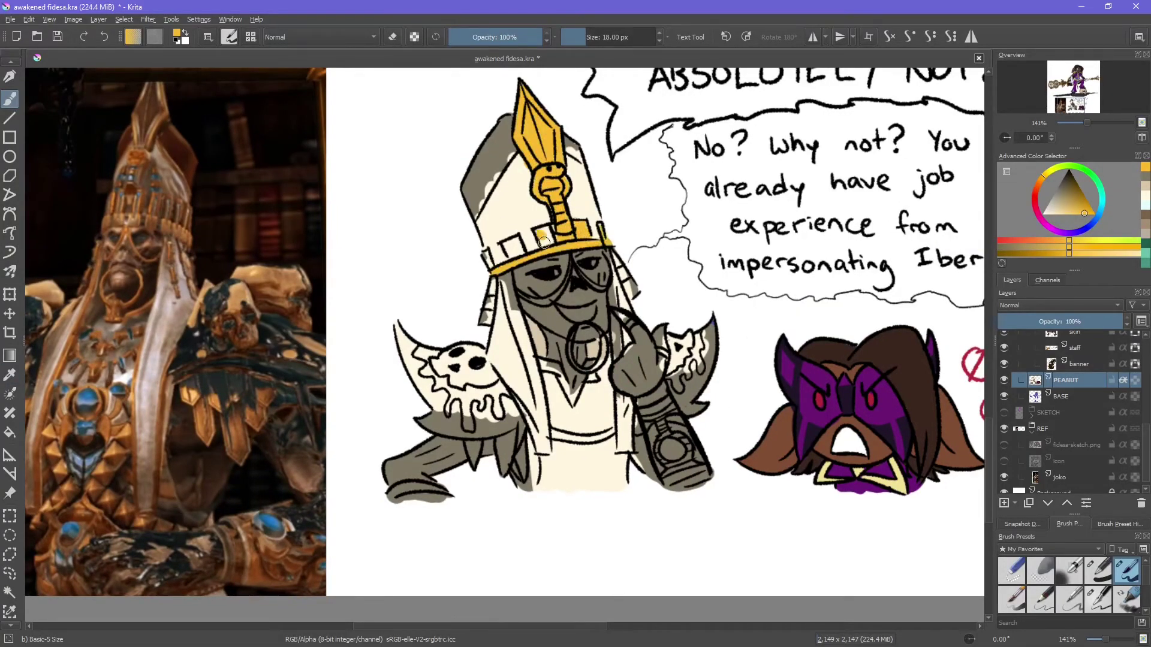
Step: Add golden yellow to the hatted figure's headdress trim, collar, wrist cuff, claw and forearm bracer
{"action": "left_click_drag", "start_coordinate": [498, 273], "coordinate": [542, 428]}
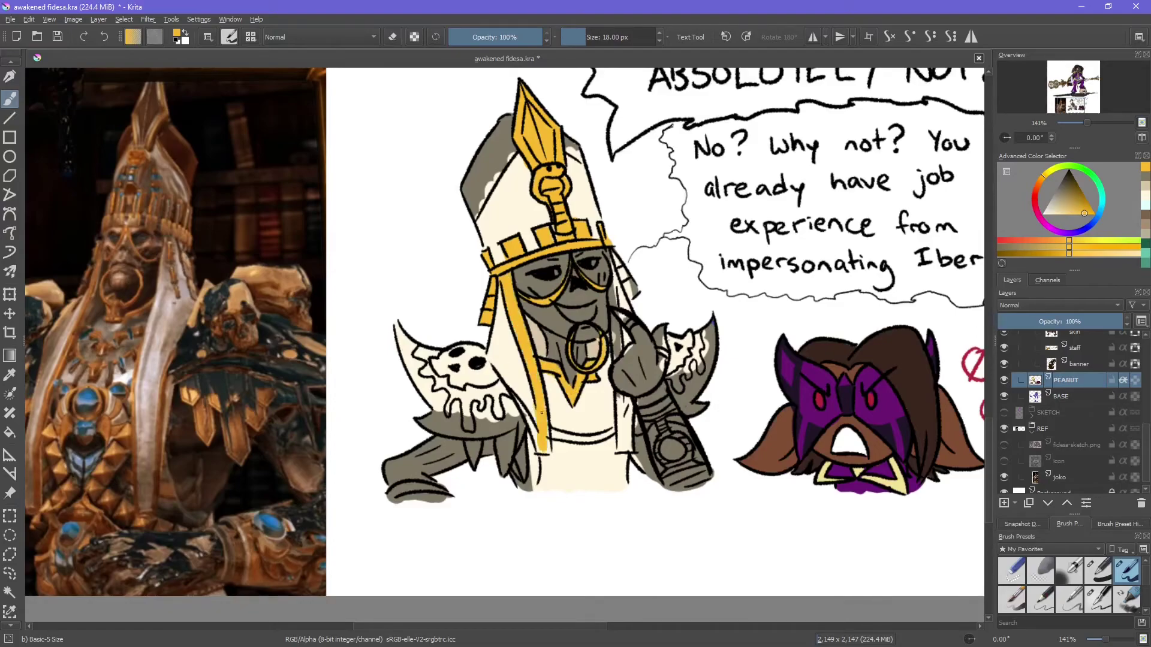
{"action": "left_click_drag", "start_coordinate": [391, 495], "coordinate": [449, 497]}
{"action": "key", "text": "Tab"}
{"action": "left_click_drag", "start_coordinate": [659, 446], "coordinate": [636, 353]}
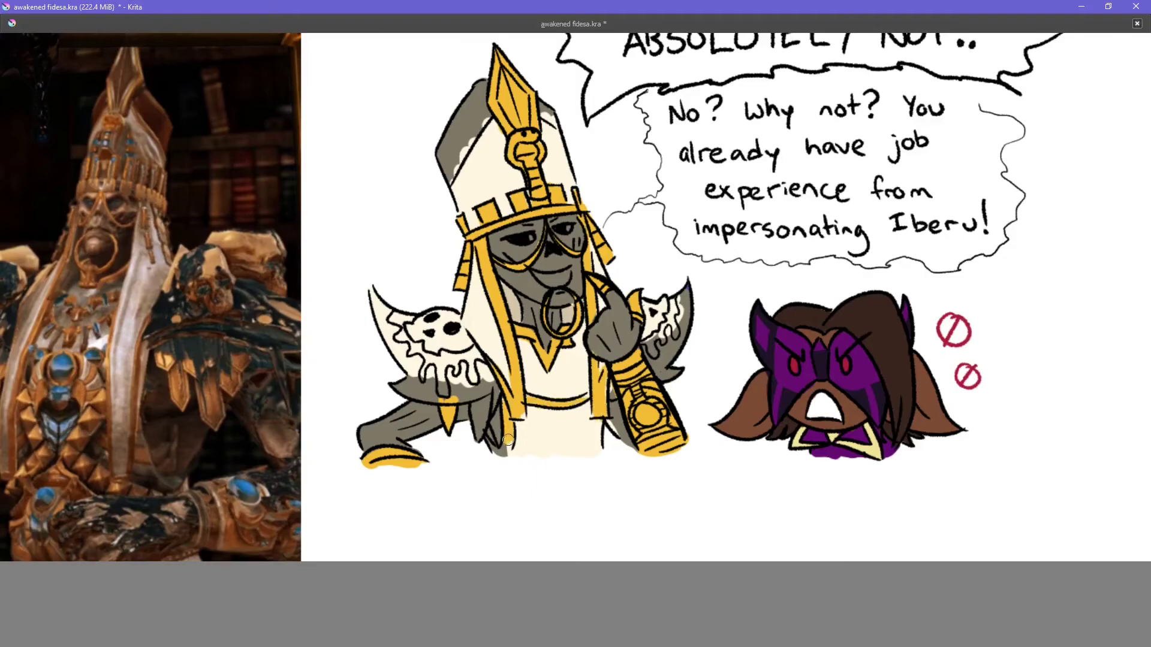
Step: Colour the back of the tall hat reddish brown and the figure's shoulder armour greyish beige
{"action": "key", "text": "Tab"}
{"action": "left_click", "coordinate": [1066, 178]}
{"action": "key", "text": "Tab"}
{"action": "left_click_drag", "start_coordinate": [474, 102], "coordinate": [580, 134]}
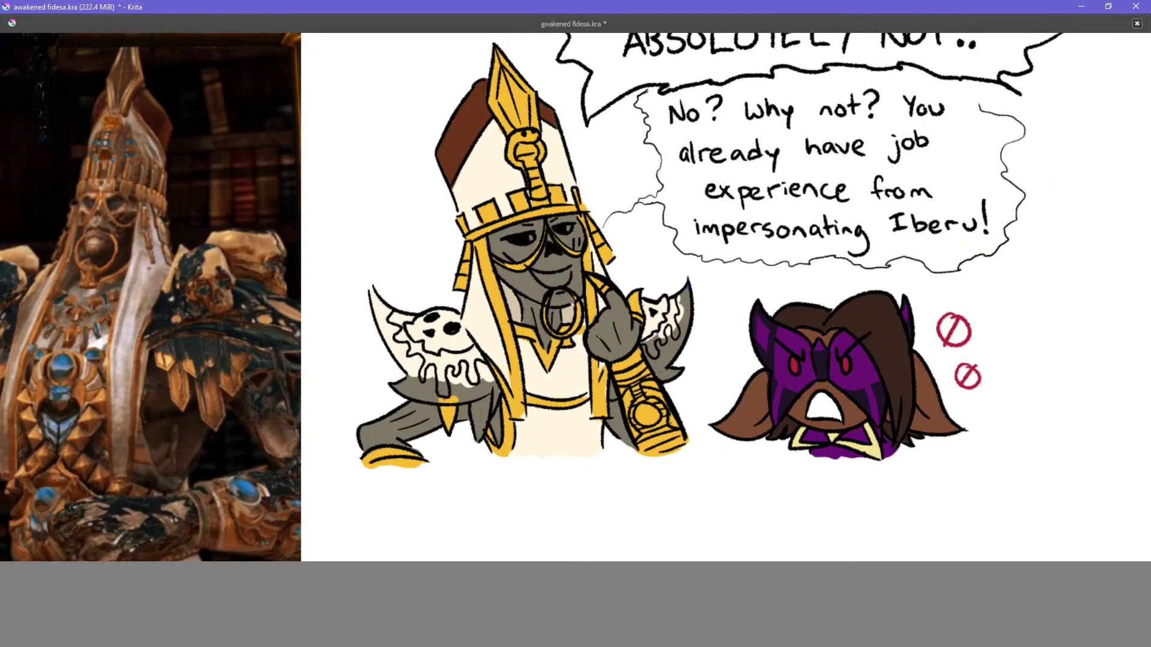
{"action": "key", "text": "Tab"}
{"action": "mouse_move", "coordinate": [408, 323]}
{"action": "left_mouse_down"}
{"action": "mouse_move", "coordinate": [444, 420]}
{"action": "mouse_move", "coordinate": [509, 437]}
{"action": "left_mouse_up"}
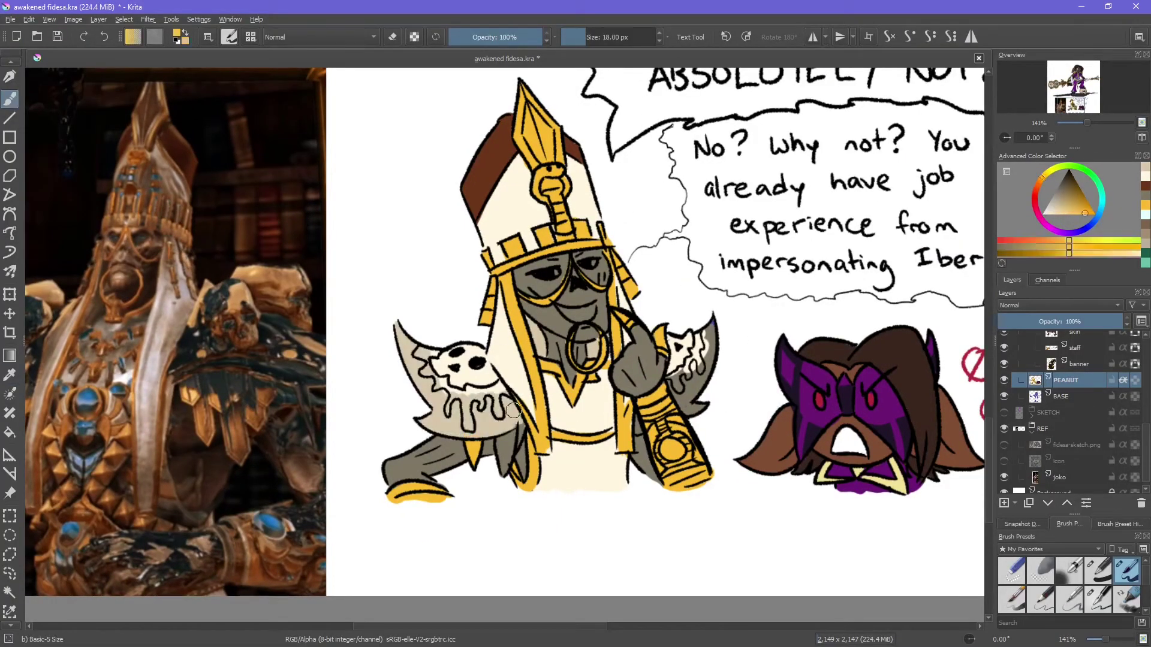
Step: Paint the hatted figure's grin white and eyes blue, and add turquoise inlays to the hat, headdress, collar and bracer
{"action": "key", "text": "Tab"}
{"action": "key", "text": "Tab"}
{"action": "left_click", "coordinate": [1088, 210]}
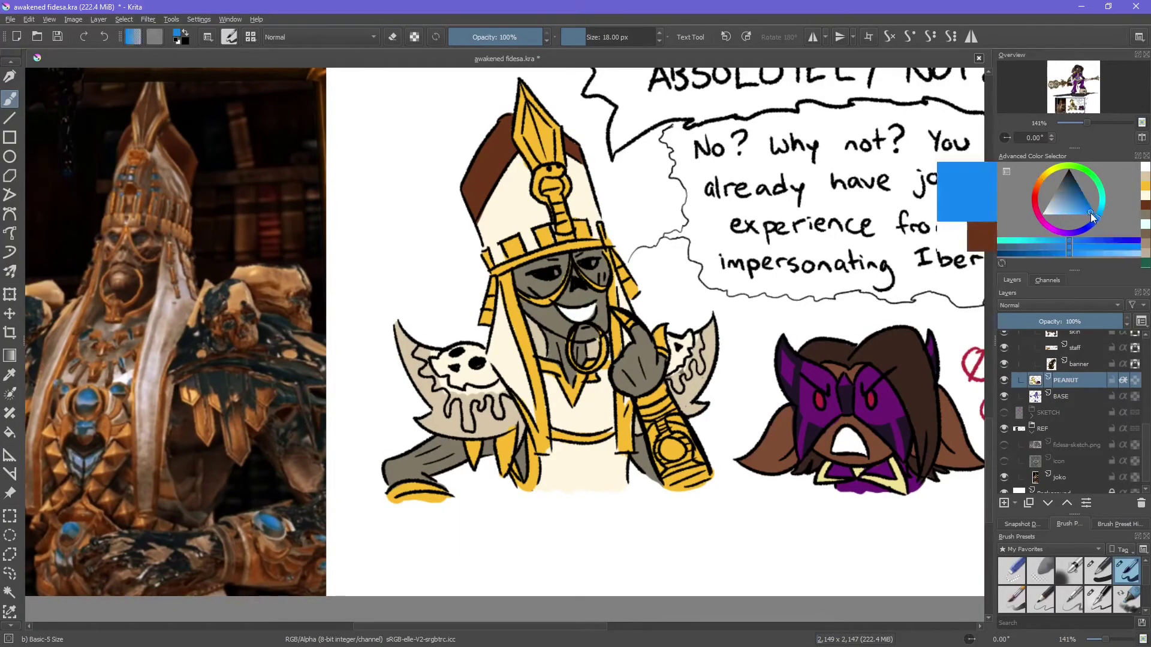
{"action": "left_click", "coordinate": [1103, 199]}
{"action": "left_click", "coordinate": [1077, 205]}
{"action": "left_click", "coordinate": [551, 191]}
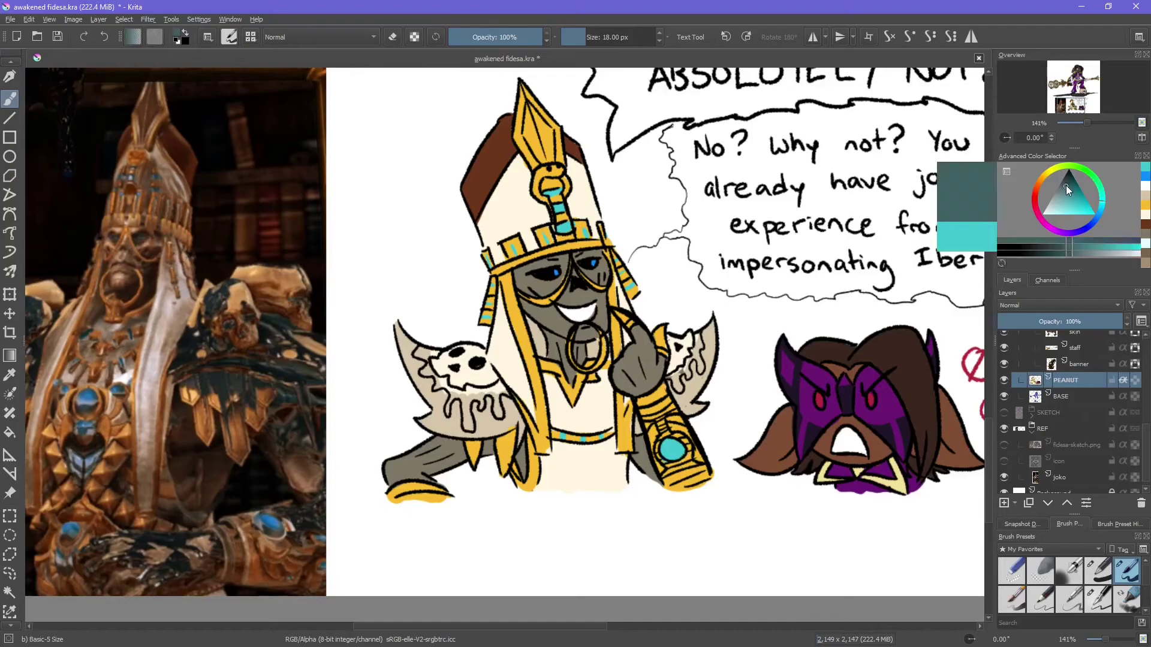
Step: Darken the shoulder drips and bracer recesses, paint the hat spike's inset brown, and add a gold chest ornament with a turquoise gem
{"action": "key", "text": "Tab"}
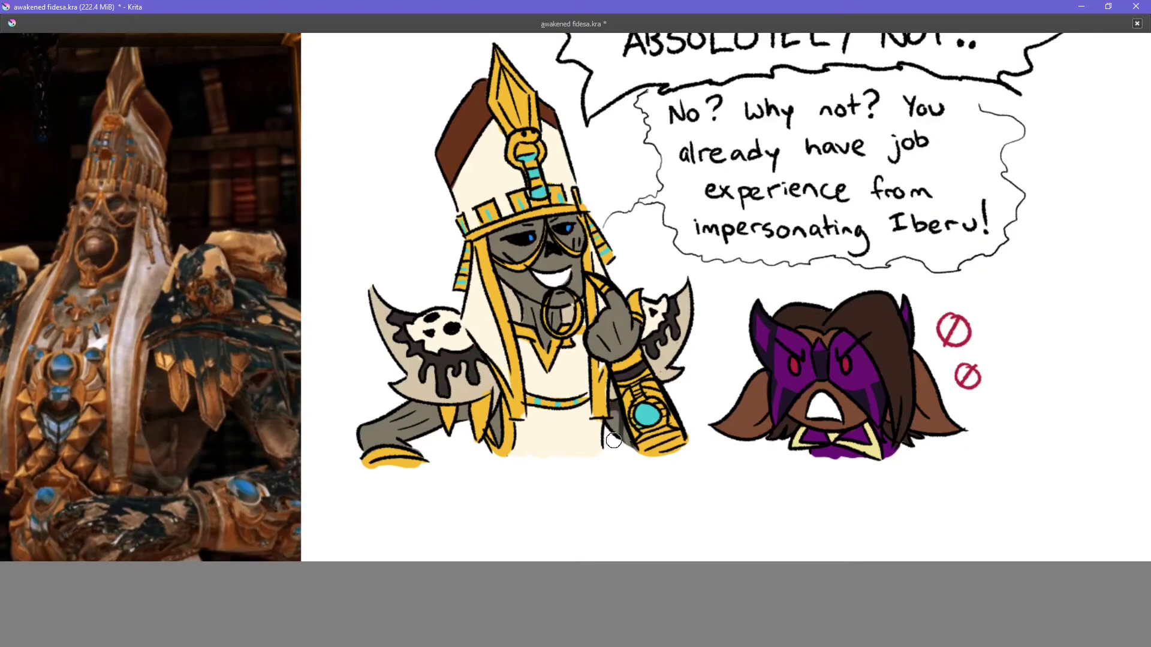
{"action": "key", "text": "Tab"}
{"action": "key", "text": "Tab"}
{"action": "key", "text": "Tab"}
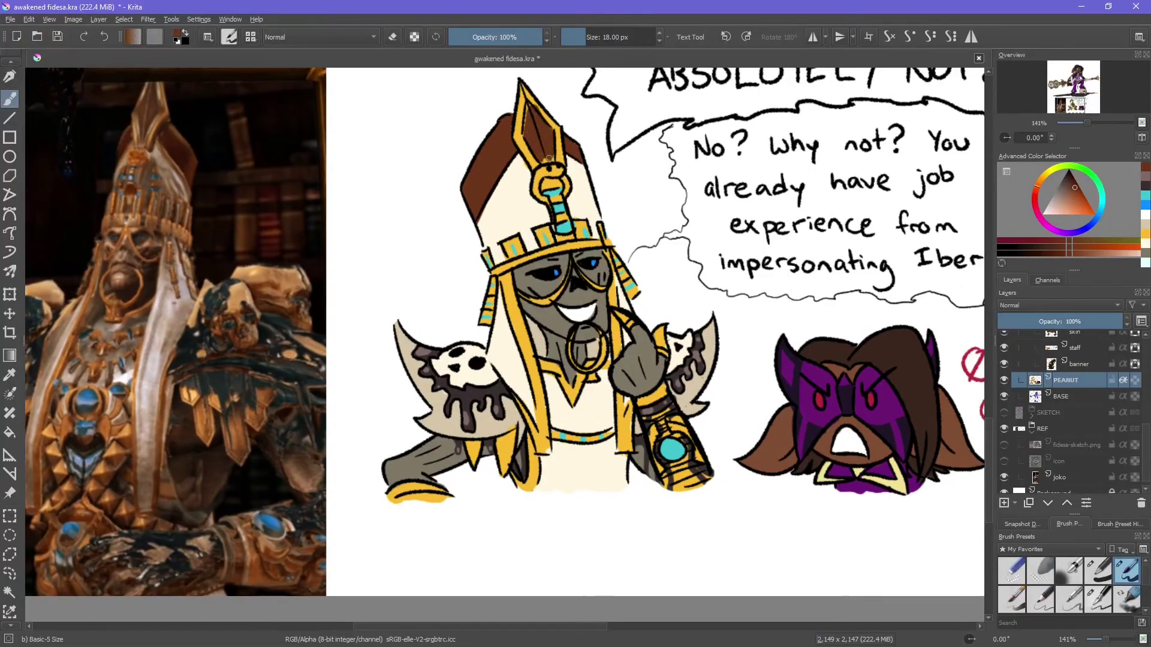
{"action": "mouse_move", "coordinate": [577, 468]}
{"action": "left_mouse_down"}
{"action": "mouse_move", "coordinate": [610, 437]}
{"action": "mouse_move", "coordinate": [590, 479]}
{"action": "left_mouse_up"}
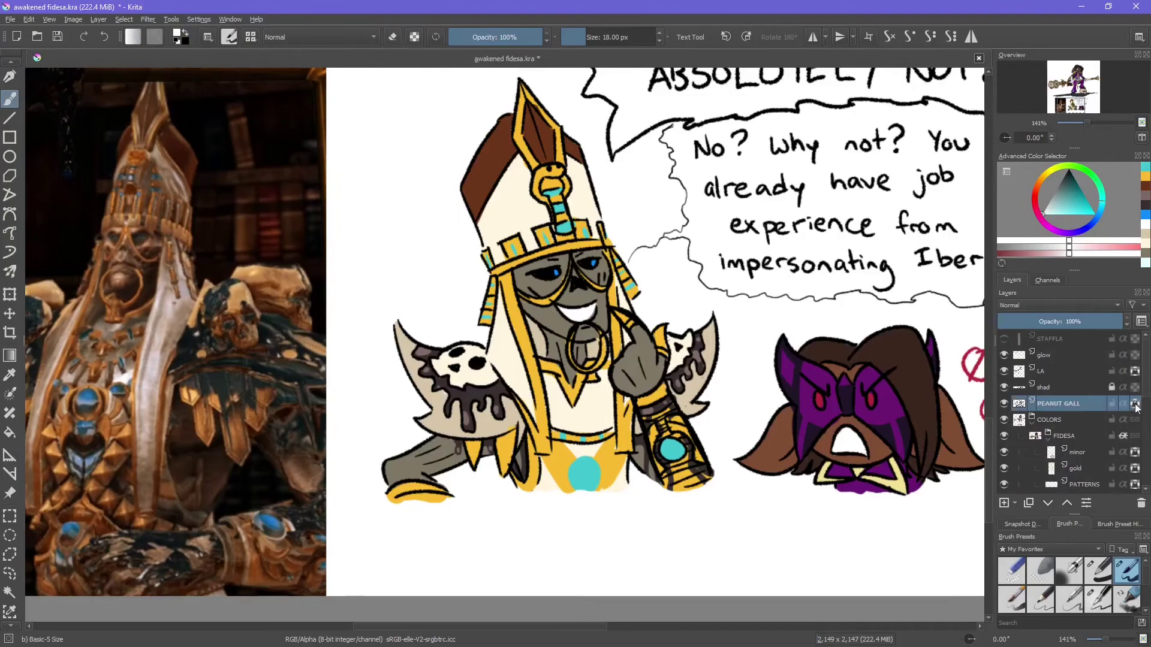
Step: Airbrush magenta behind "ABSOLUTELY NOT!!" and greyish beige behind the speech bubble text with Airbrush Soft
{"action": "key", "text": "/"}
{"action": "scroll", "coordinate": [622, 483], "scroll_direction": "down", "scroll_amount": 3}
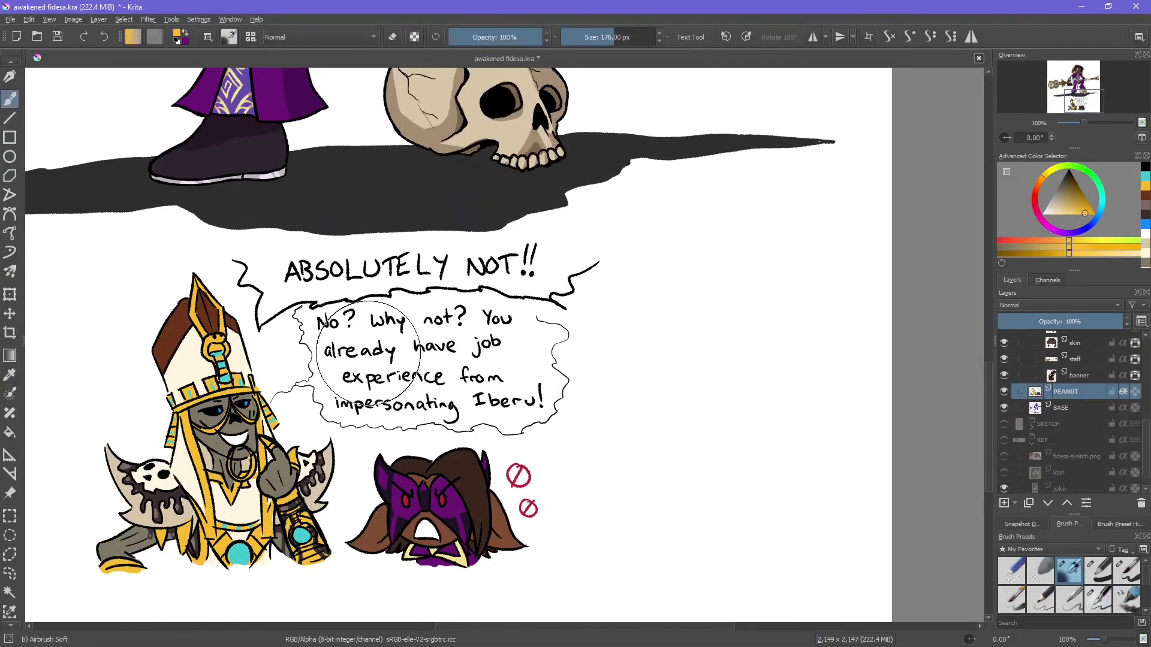
{"action": "left_click_drag", "start_coordinate": [335, 360], "coordinate": [515, 354]}
{"action": "left_click", "coordinate": [1101, 575]}
{"action": "left_click_drag", "start_coordinate": [288, 270], "coordinate": [557, 270]}
{"action": "left_click_drag", "start_coordinate": [336, 318], "coordinate": [491, 335]}
{"action": "left_click_drag", "start_coordinate": [336, 360], "coordinate": [570, 368]}
Step: Sign the drawing in black on a new layer above LA with the Ink-4 Pen Rough brush at 9 px
{"action": "key", "text": "minus"}
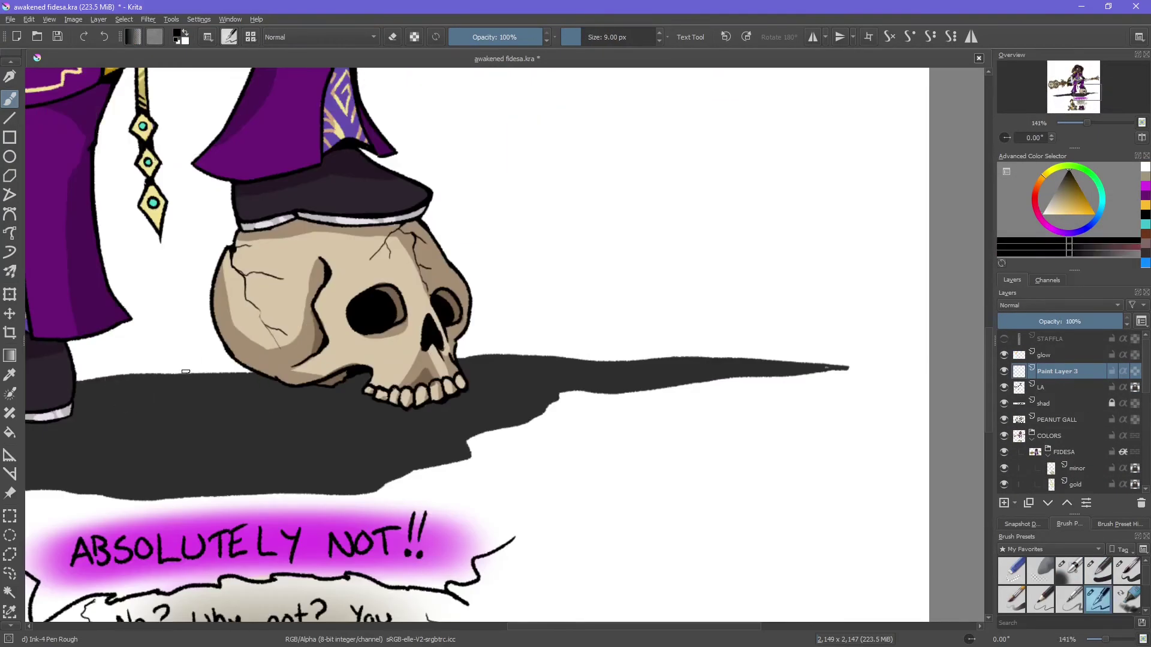
{"action": "left_click_drag", "start_coordinate": [111, 359], "coordinate": [175, 349]}
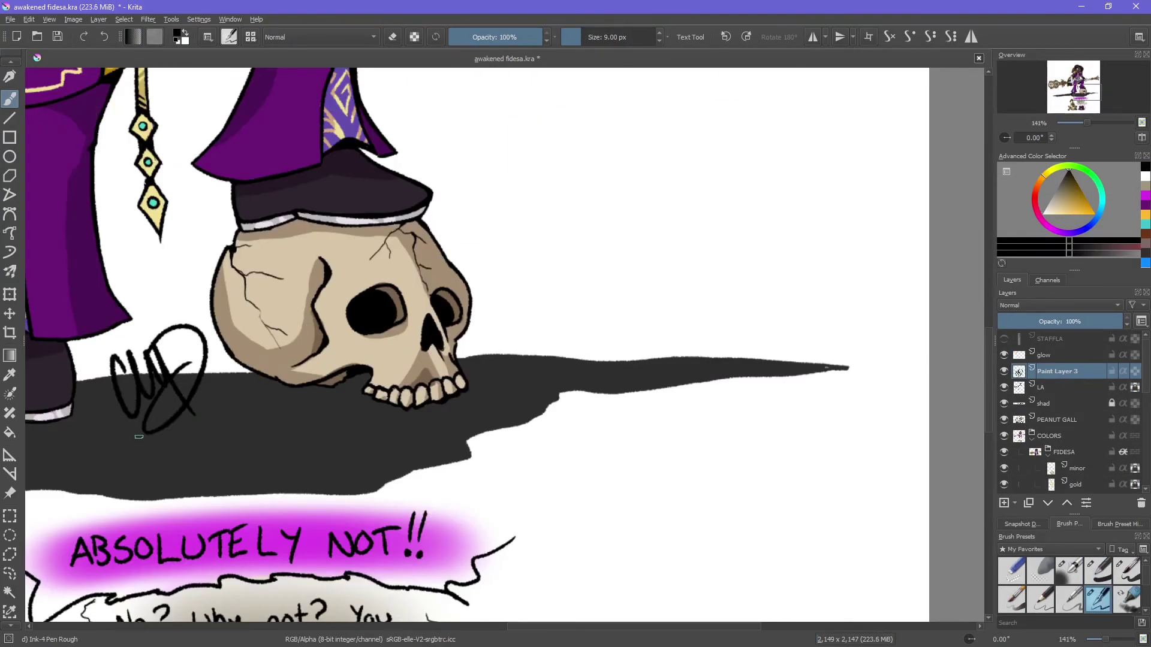
{"action": "scroll", "coordinate": [326, 415], "scroll_direction": "left", "scroll_amount": 10}
{"action": "left_click_drag", "start_coordinate": [45, 428], "coordinate": [69, 462]}
{"action": "mouse_move", "coordinate": [73, 456]}
{"action": "left_mouse_down"}
{"action": "mouse_move", "coordinate": [95, 423]}
{"action": "mouse_move", "coordinate": [169, 446]}
{"action": "left_mouse_up"}
{"action": "scroll", "coordinate": [503, 347], "scroll_direction": "down", "scroll_amount": 5}
{"action": "scroll", "coordinate": [504, 348], "scroll_direction": "up", "scroll_amount": 2}
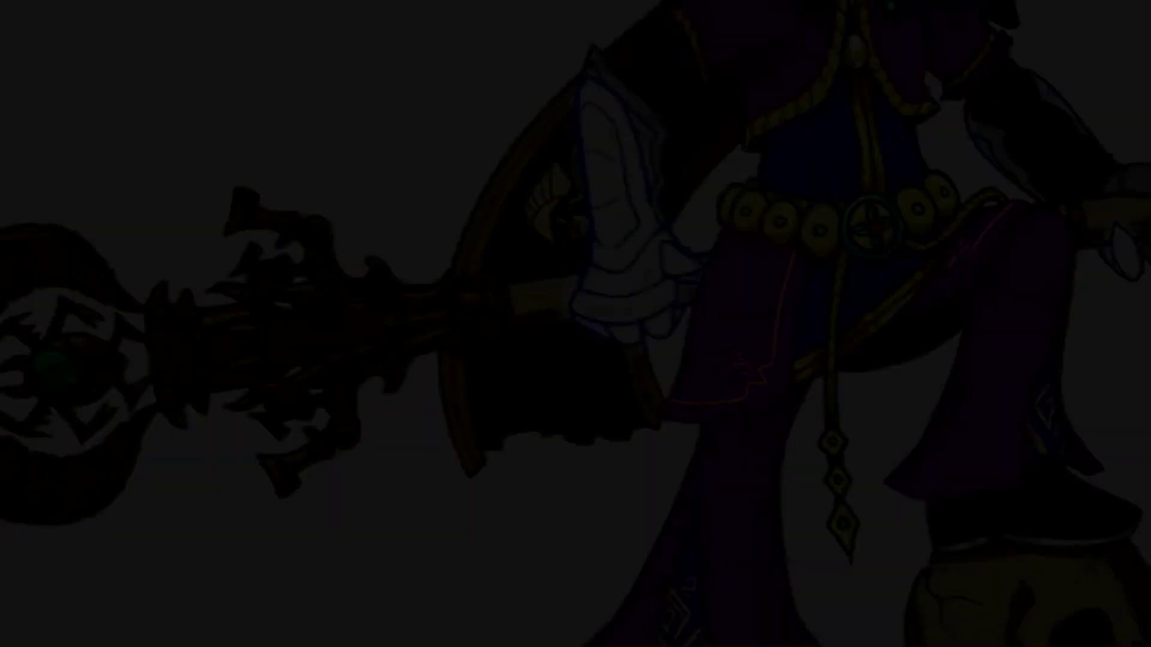